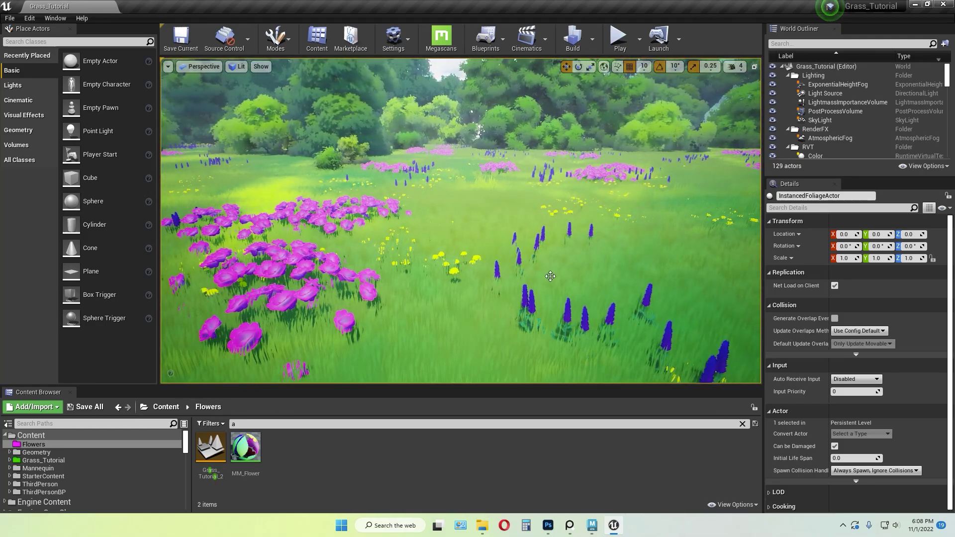
# - Switch to the flower reference image board and examine the flower illustrations and photos for petal shapes and colors
pyautogui.hotkey('alt', 'Tab')
pyautogui.moveTo(322, 262); pyautogui.dragTo(631, 245, button='right')
pyautogui.scroll(-2, 552, 292)
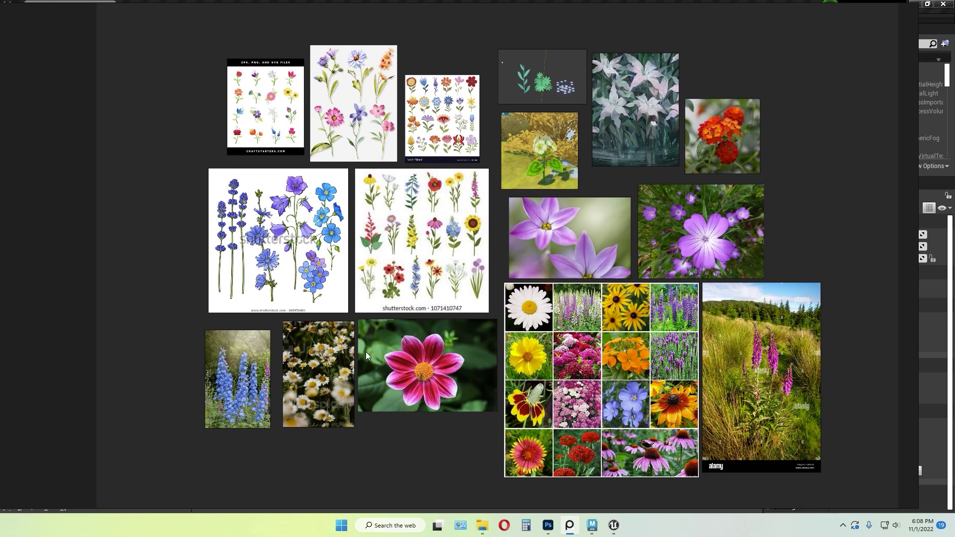
pyautogui.scroll(2, 411, 338)
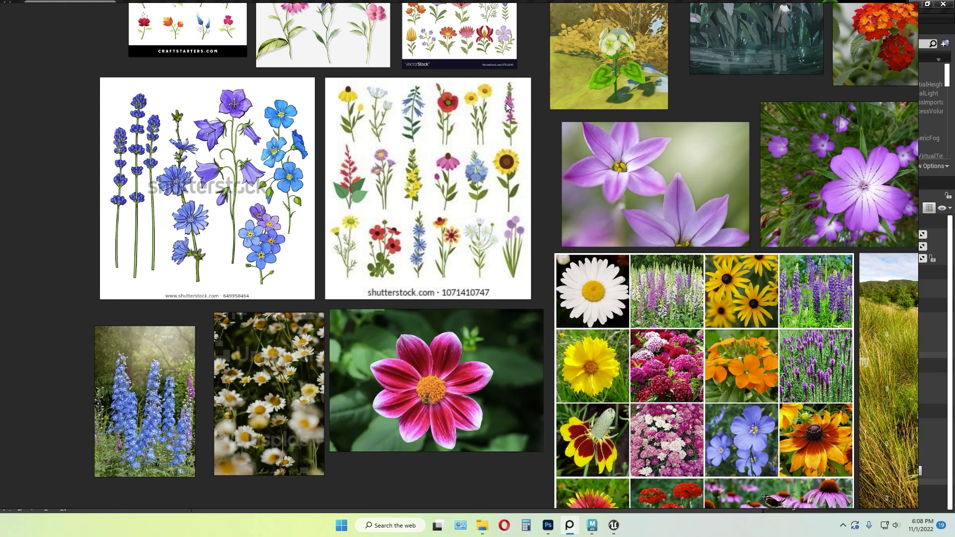
pyautogui.scroll(-5, 435, 370)
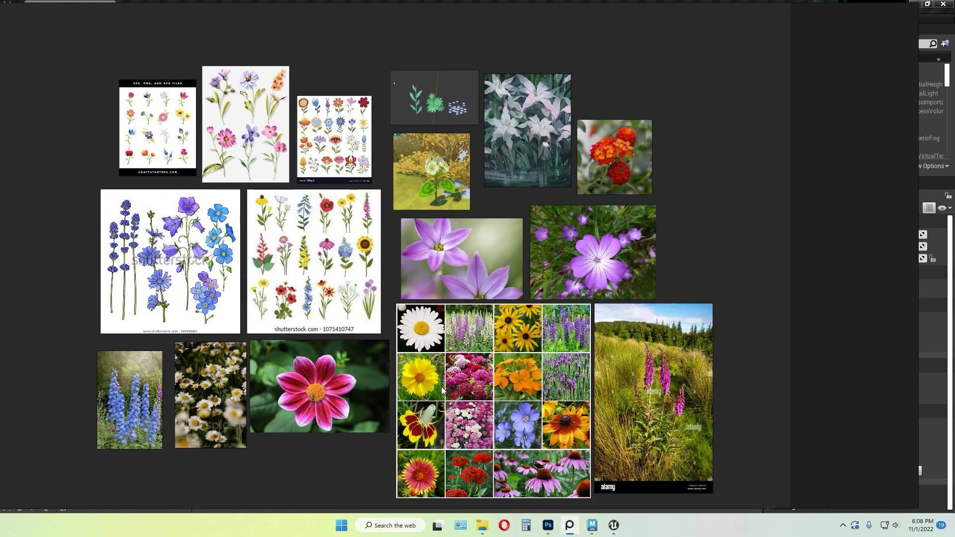
pyautogui.moveTo(442, 388); pyautogui.dragTo(446, 398, button='middle')
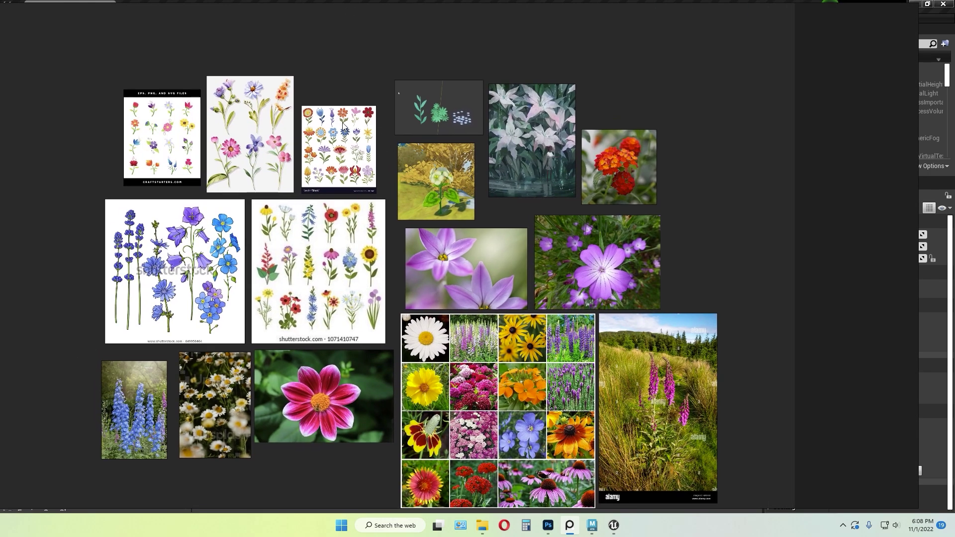
pyautogui.moveTo(417, 317); pyautogui.dragTo(438, 270, button='middle')
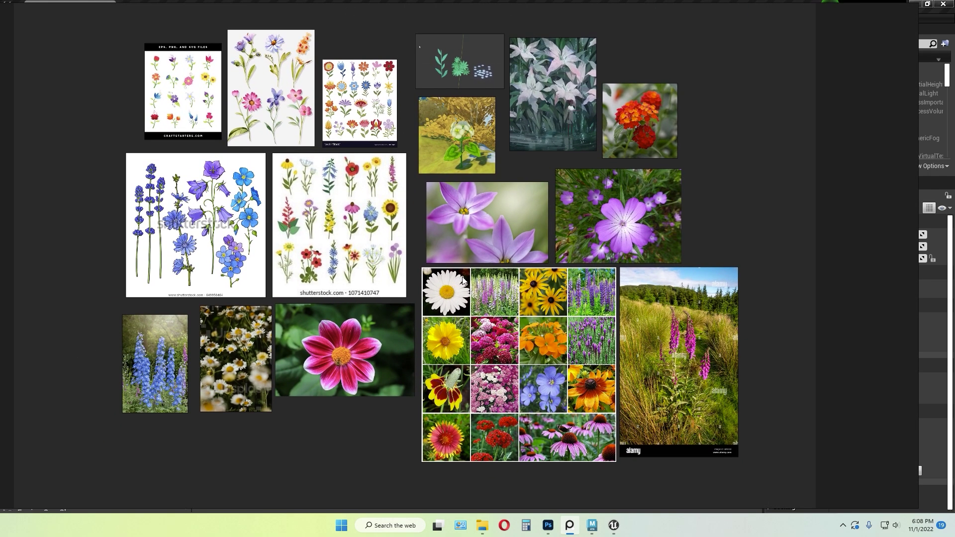
pyautogui.moveTo(725, 252); pyautogui.dragTo(0, 258, button='right')
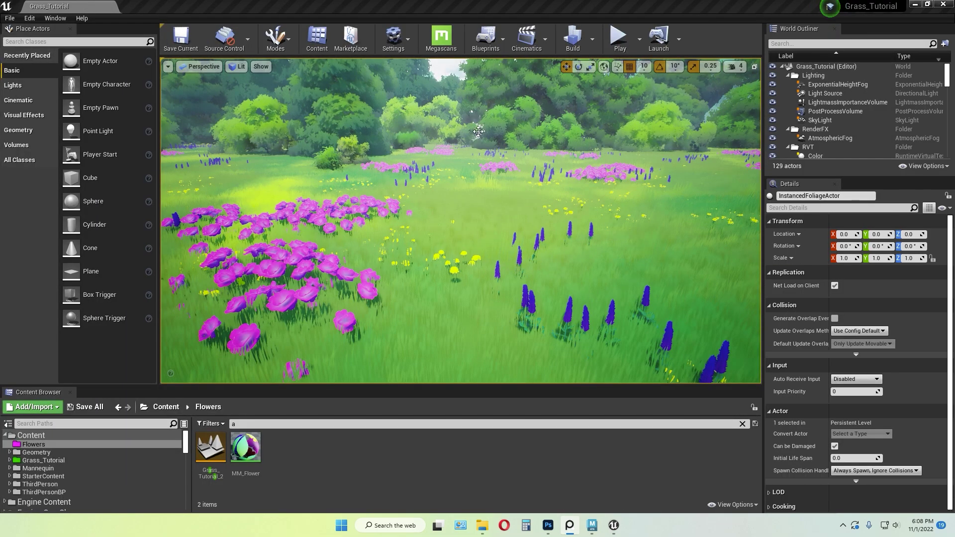
# - Switch to Photoshop and create a new 1024 × 1024 px document at 72 pixels/inch with a white background
pyautogui.click(548, 526)
pyautogui.click(35, 186)
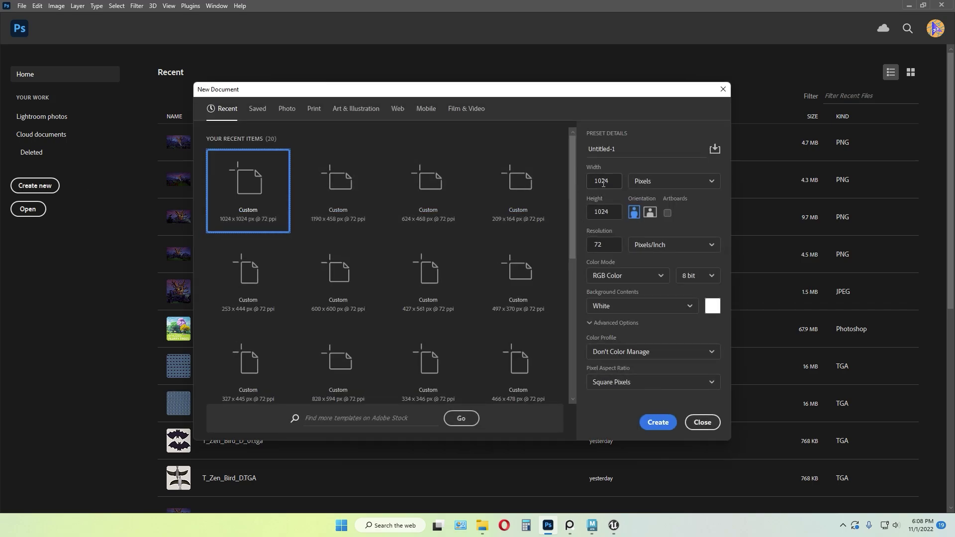
pyautogui.click(658, 423)
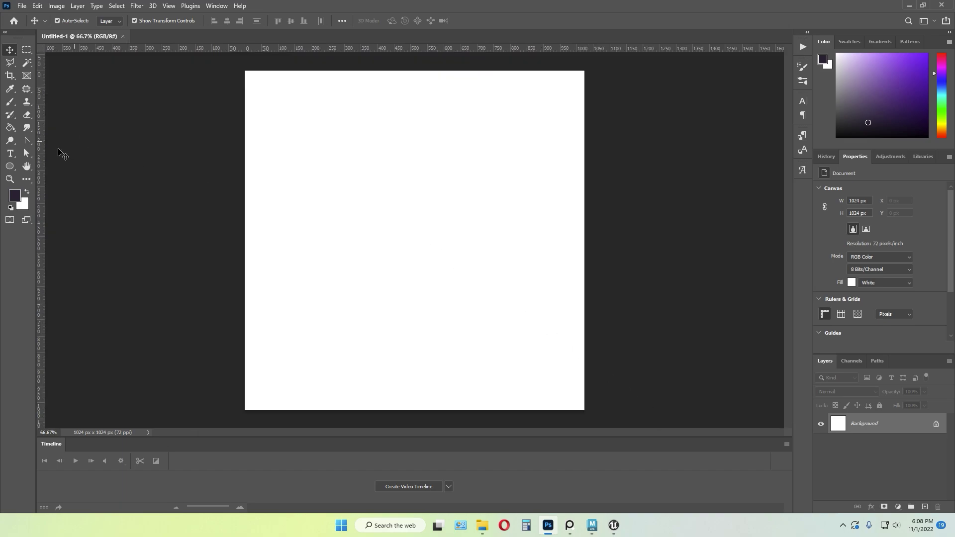
# - Draw an upright ellipse about 175 × 313 px in the canvas's upper left and fill it with a pink-to-red gradient preset
pyautogui.click(9, 168)
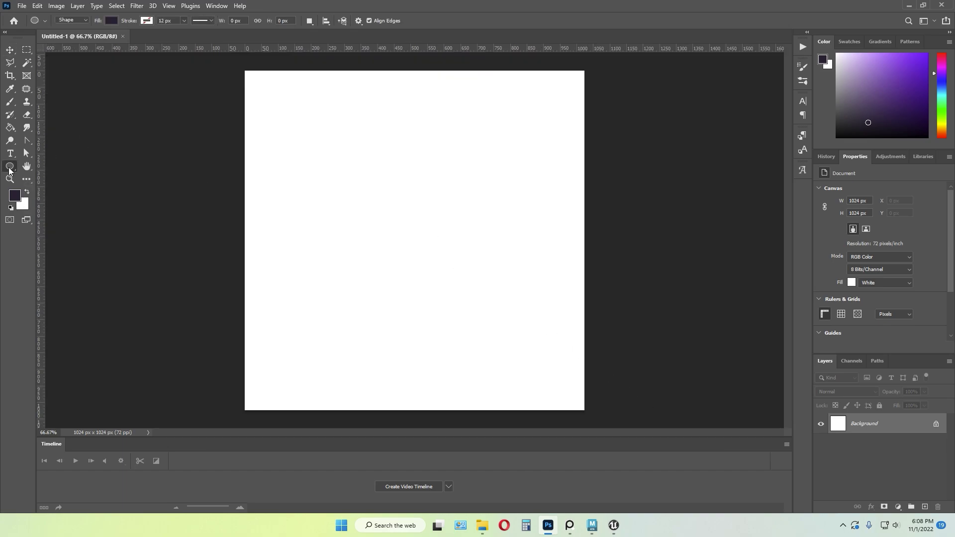
pyautogui.moveTo(323, 158); pyautogui.dragTo(380, 261)
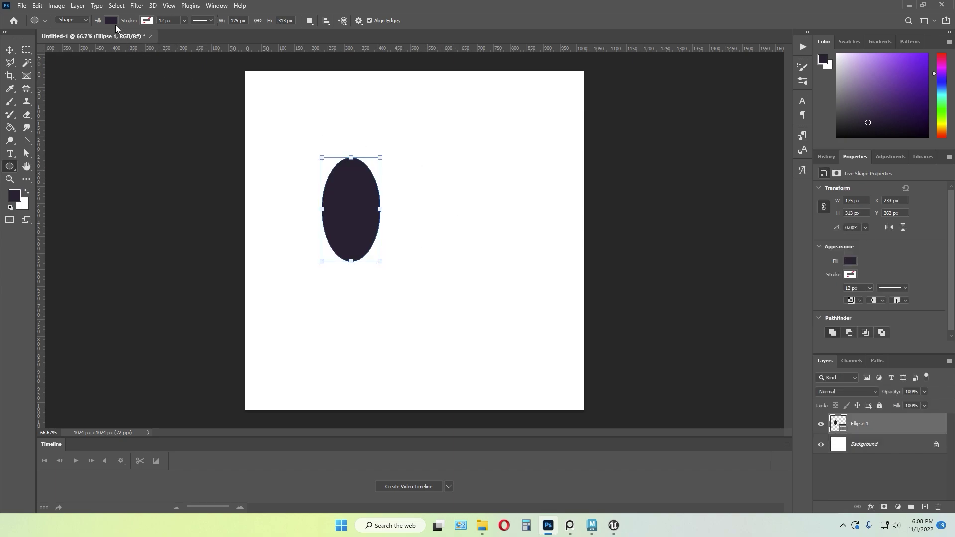
pyautogui.click(110, 22)
pyautogui.click(82, 43)
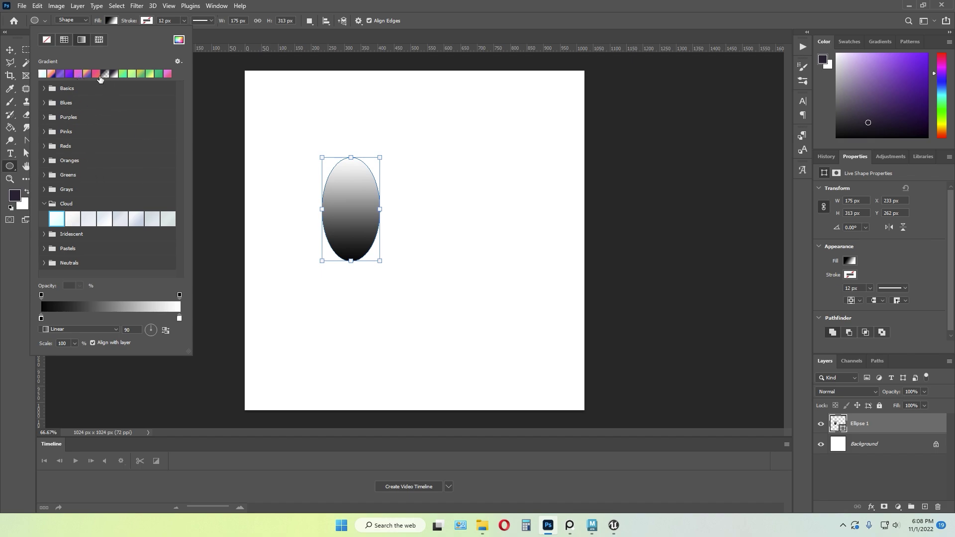
pyautogui.click(79, 75)
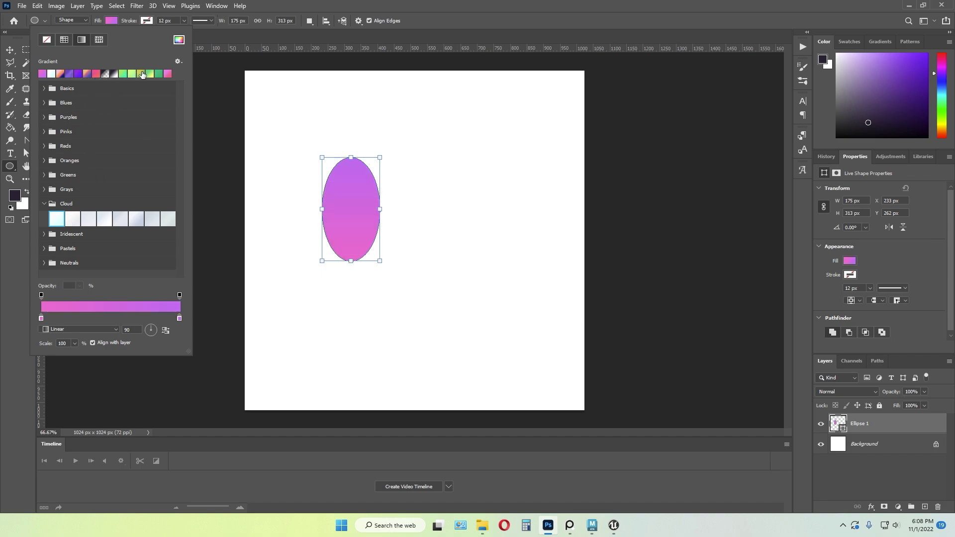
pyautogui.click(151, 75)
pyautogui.click(166, 74)
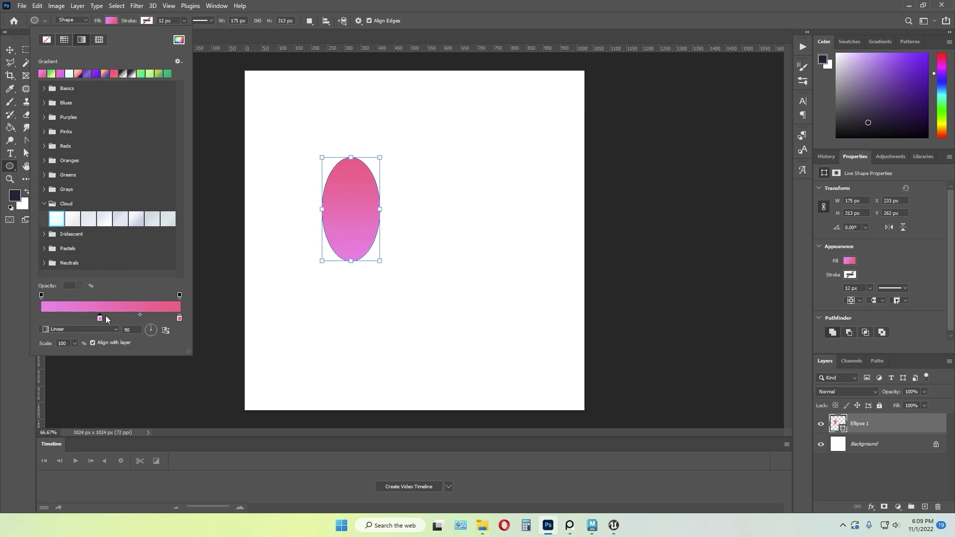
# - Add an intermediate color stop about a third of the way along the ellipse's gradient and color it a darker purple
pyautogui.moveTo(106, 316); pyautogui.dragTo(121, 314)
pyautogui.moveTo(72, 315); pyautogui.dragTo(128, 315)
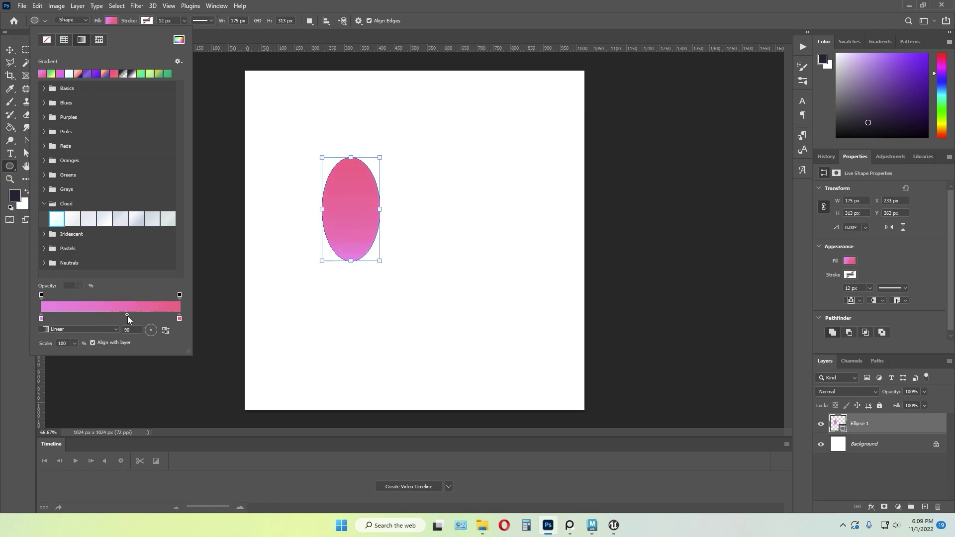
pyautogui.click(84, 319)
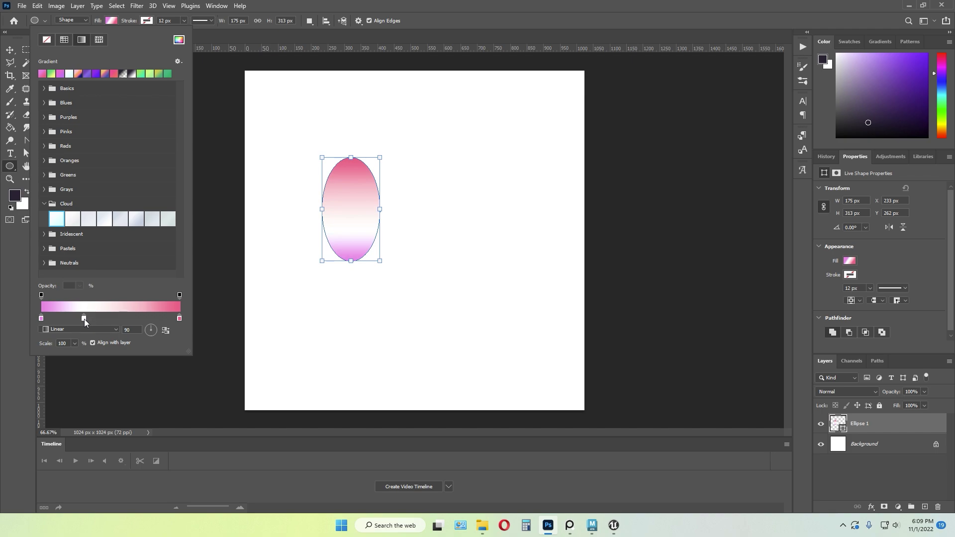
pyautogui.doubleClick(84, 319)
pyautogui.write('ff00ff')
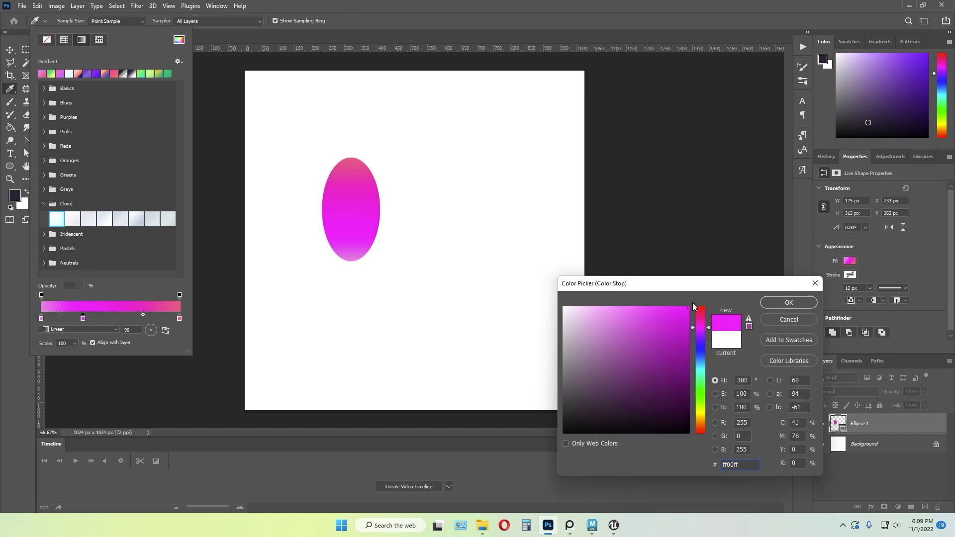
pyautogui.moveTo(662, 355)
pyautogui.mouseDown()
pyautogui.moveTo(639, 366)
pyautogui.moveTo(646, 340)
pyautogui.moveTo(630, 334)
pyautogui.moveTo(645, 361)
pyautogui.mouseUp()
pyautogui.click(790, 303)
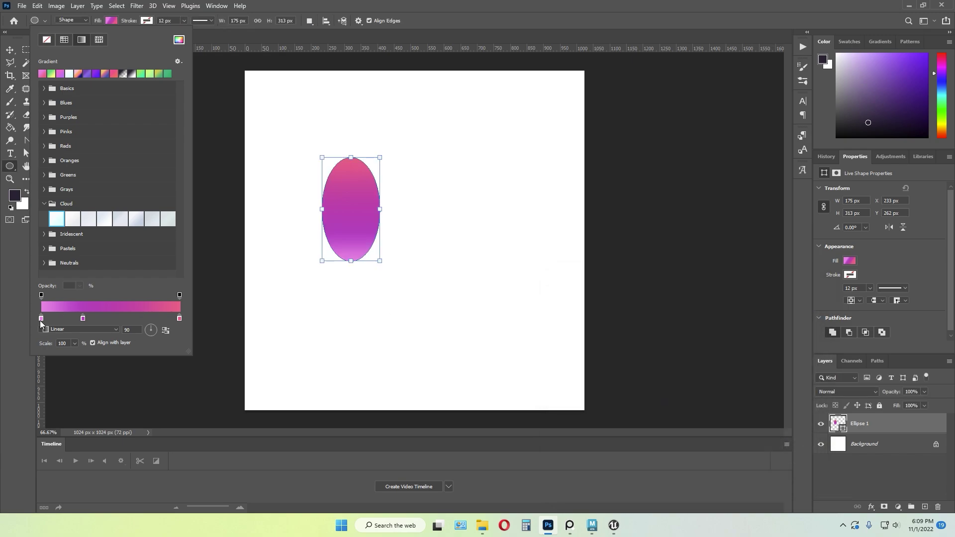
# - Try the Radial and Reflected gradient styles on the ellipse's fill and restore the Linear style
pyautogui.click(118, 328)
pyautogui.click(79, 342)
pyautogui.click(118, 330)
pyautogui.click(81, 362)
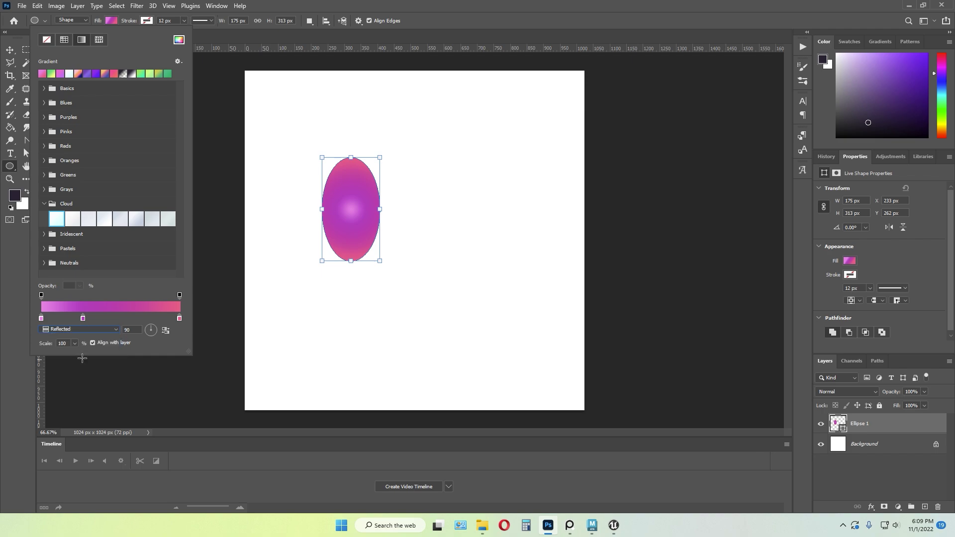
pyautogui.click(117, 330)
pyautogui.click(75, 345)
pyautogui.click(115, 330)
pyautogui.click(85, 338)
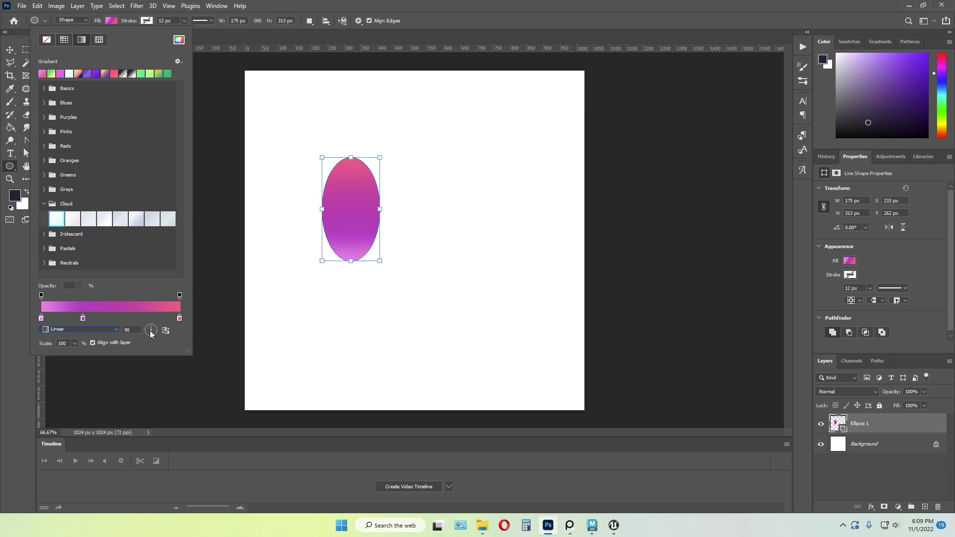
# - Try gradient angles such as 54 and 175 degrees on the ellipse's fill and restore 90 degrees
pyautogui.click(152, 328)
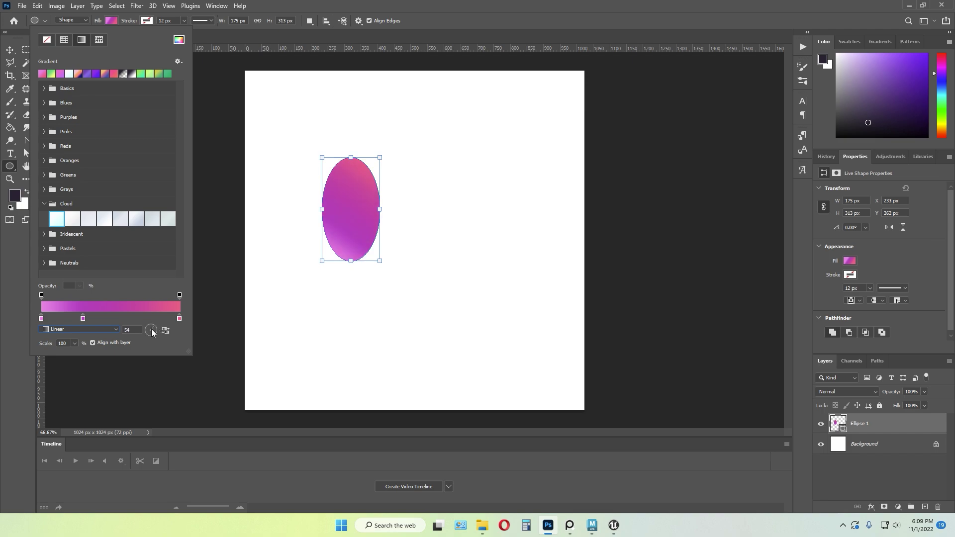
pyautogui.moveTo(154, 332); pyautogui.dragTo(152, 340)
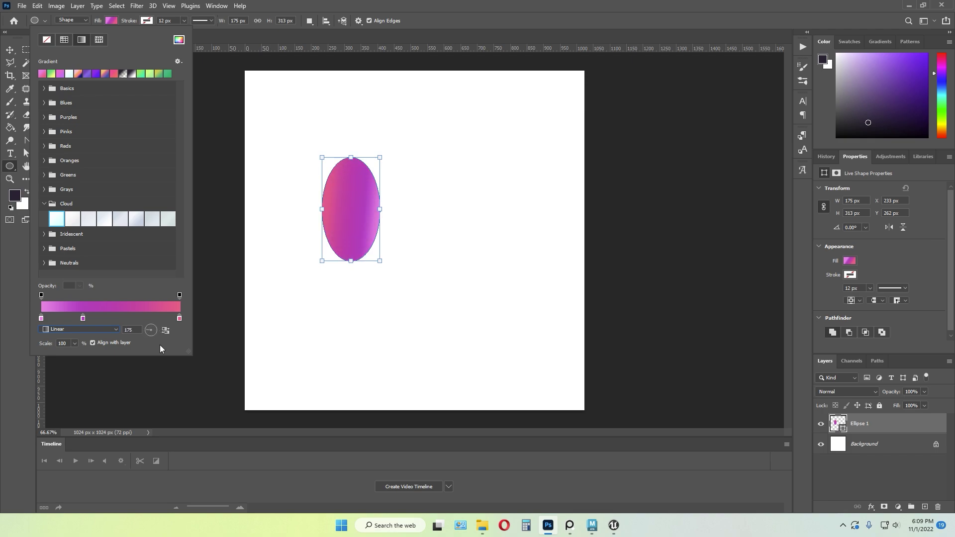
pyautogui.write('90')
pyautogui.press('Return')
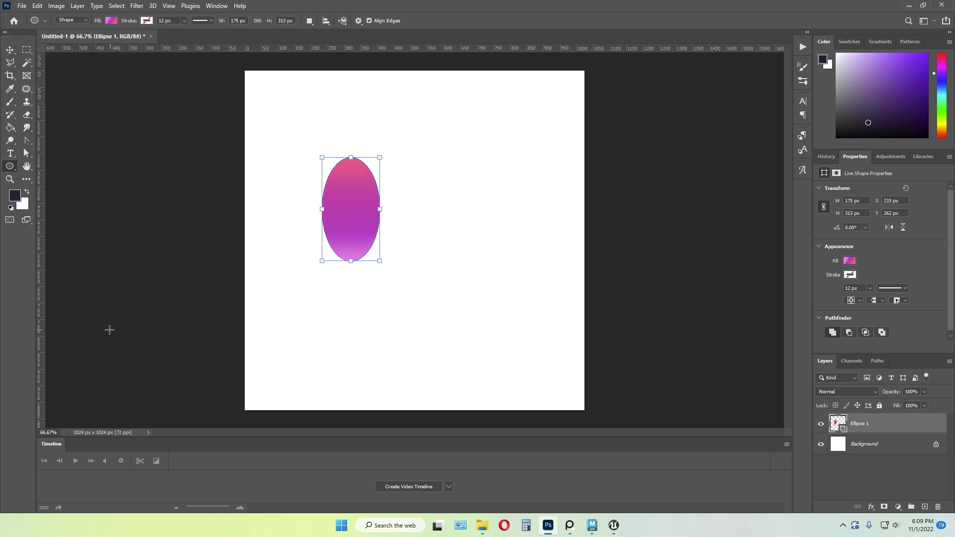
pyautogui.click(112, 21)
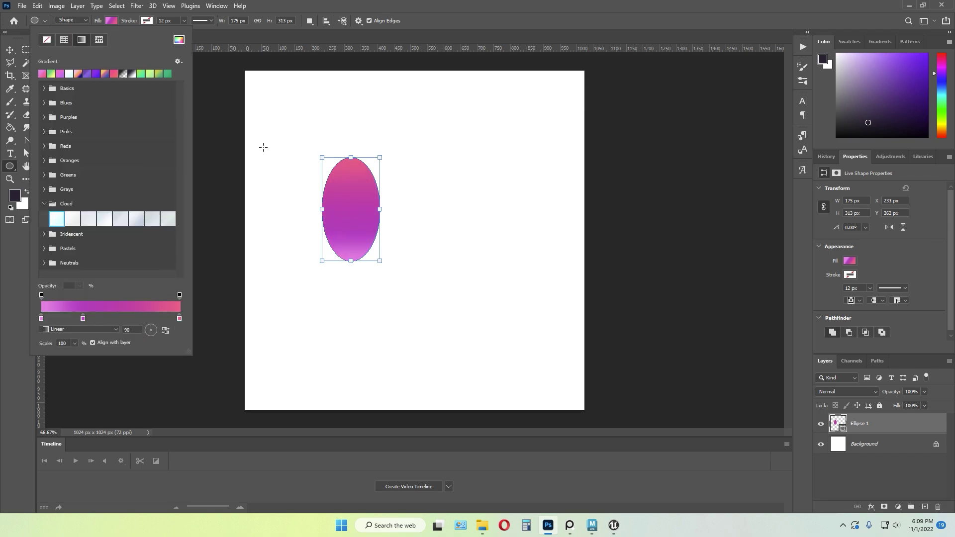
pyautogui.click(437, 5)
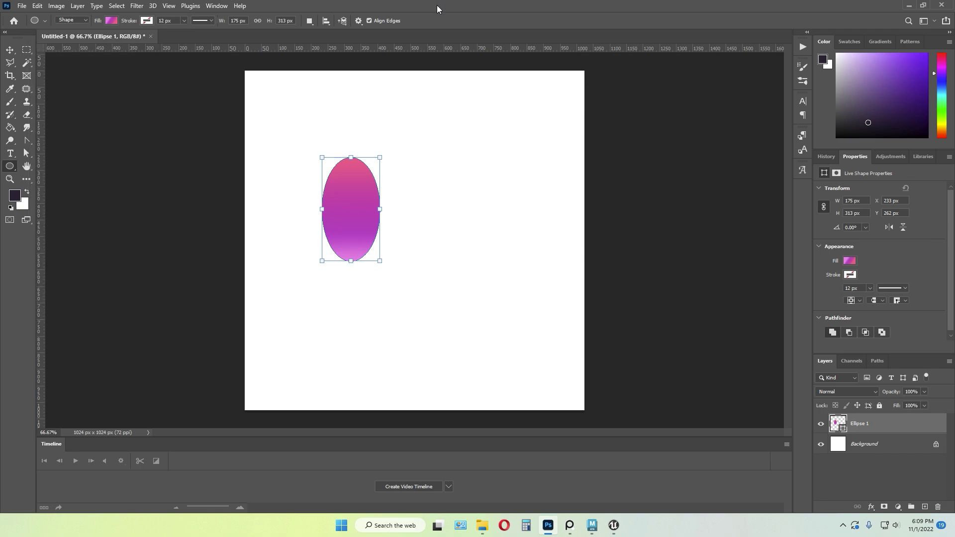
# - Move the ellipse slightly up and left to about X 201 px, Y 199 px and keep it selected
pyautogui.click(10, 50)
pyautogui.click(427, 204)
pyautogui.moveTo(357, 205); pyautogui.dragTo(346, 185)
pyautogui.click(412, 221)
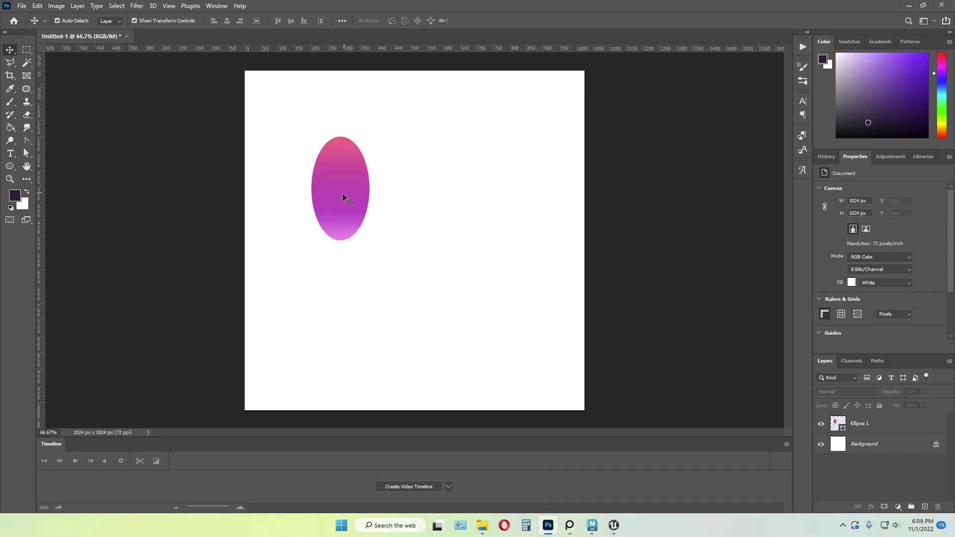
pyautogui.click(342, 194)
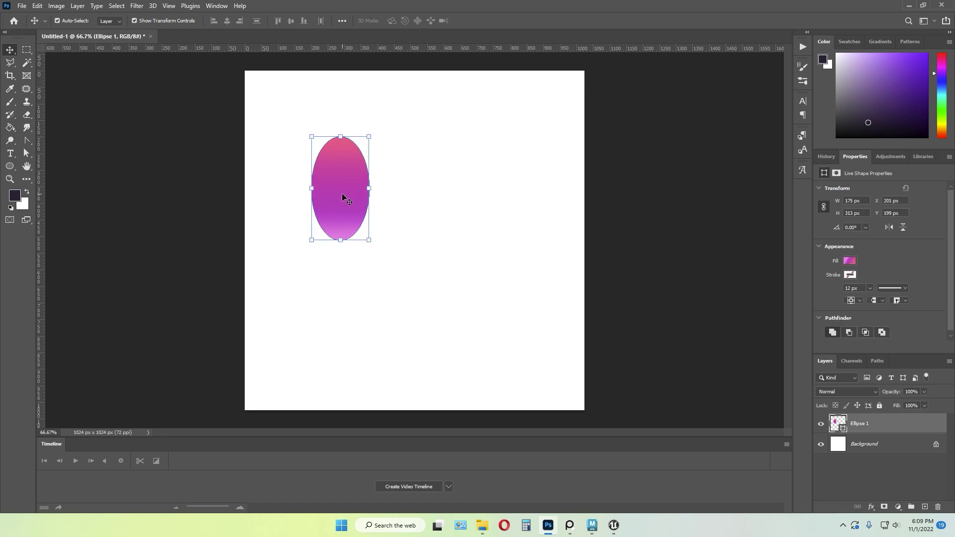
# - Convert the ellipse's top anchor point into a sharp corner with the Convert Point Tool
pyautogui.rightClick(28, 154)
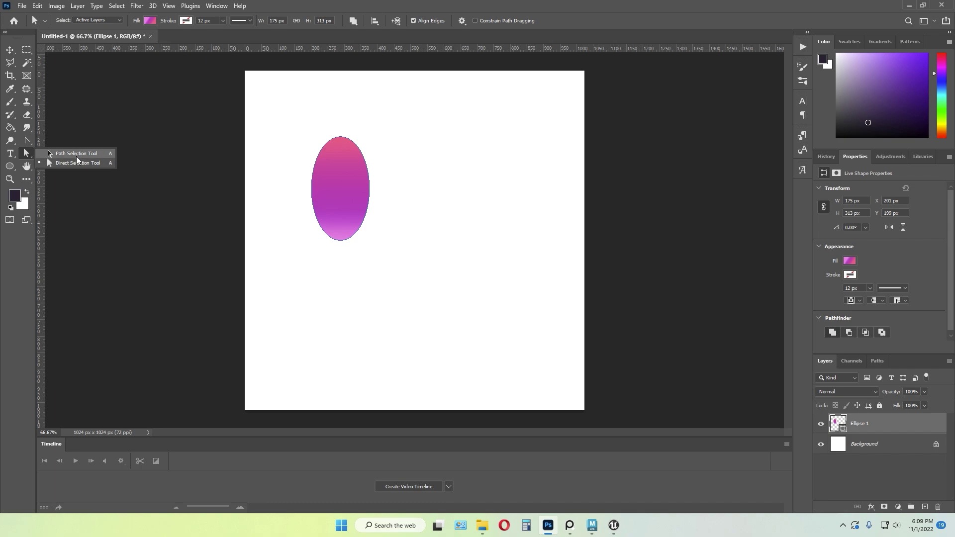
pyautogui.click(53, 162)
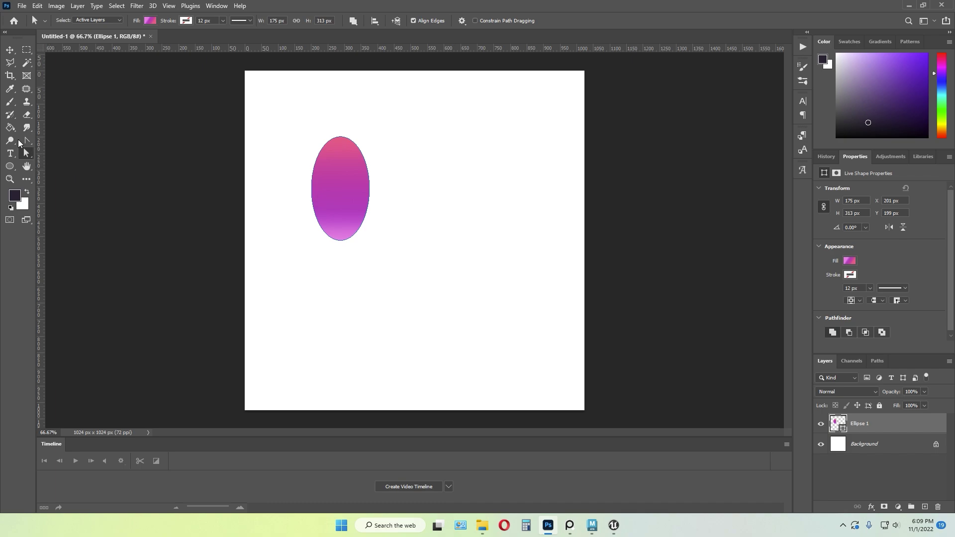
pyautogui.rightClick(26, 140)
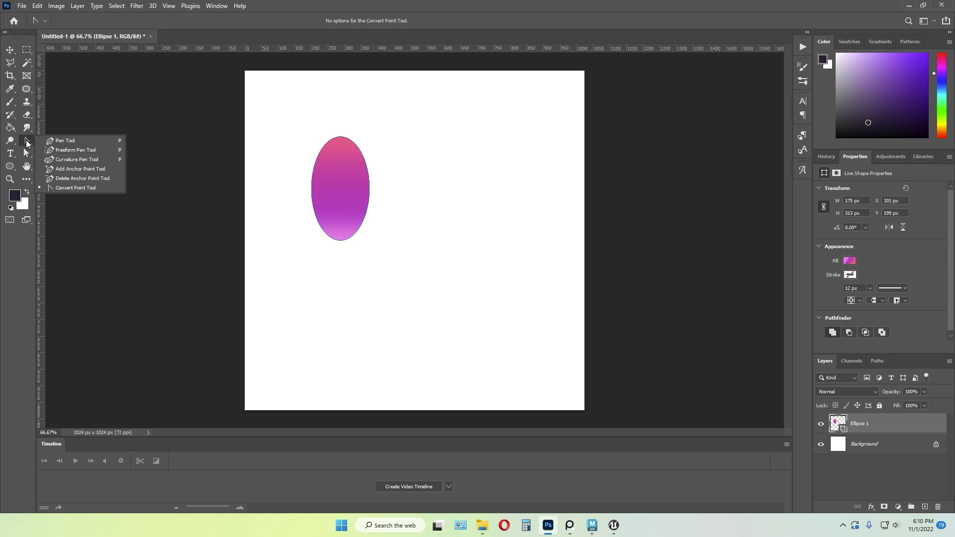
pyautogui.click(80, 187)
pyautogui.rightClick(29, 144)
pyautogui.click(96, 190)
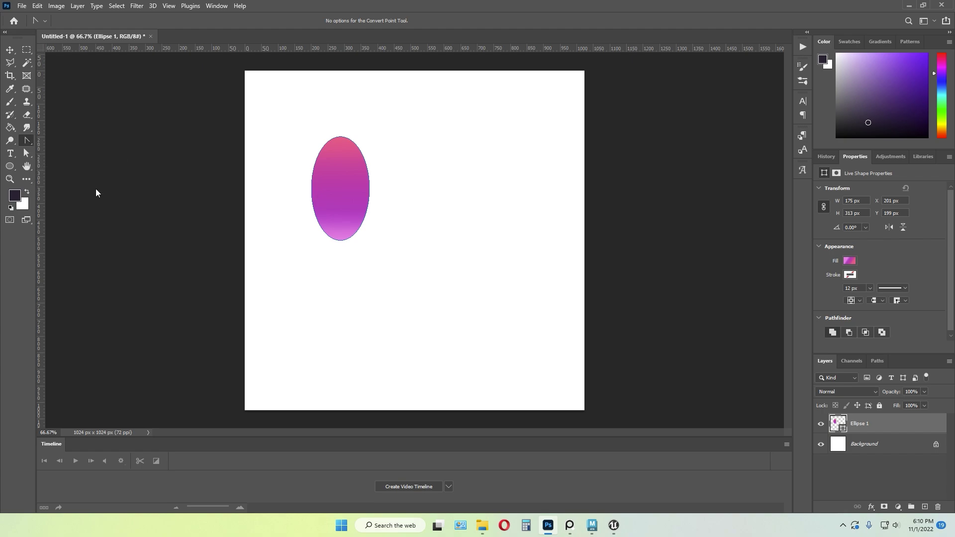
pyautogui.click(341, 137)
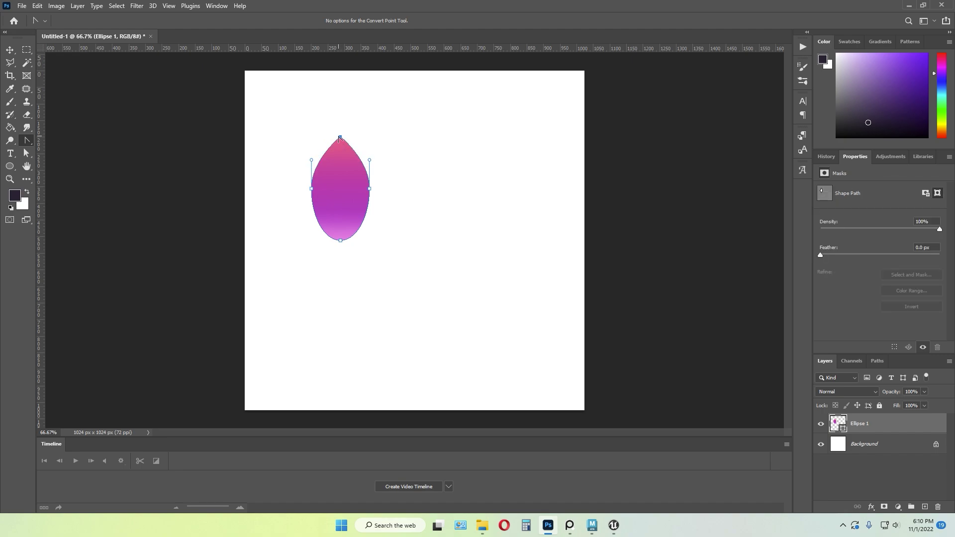
# - Pull the top anchor's two direction handles outward and upward independently to shape a notched, heart-like petal tip
pyautogui.moveTo(341, 138); pyautogui.dragTo(368, 105)
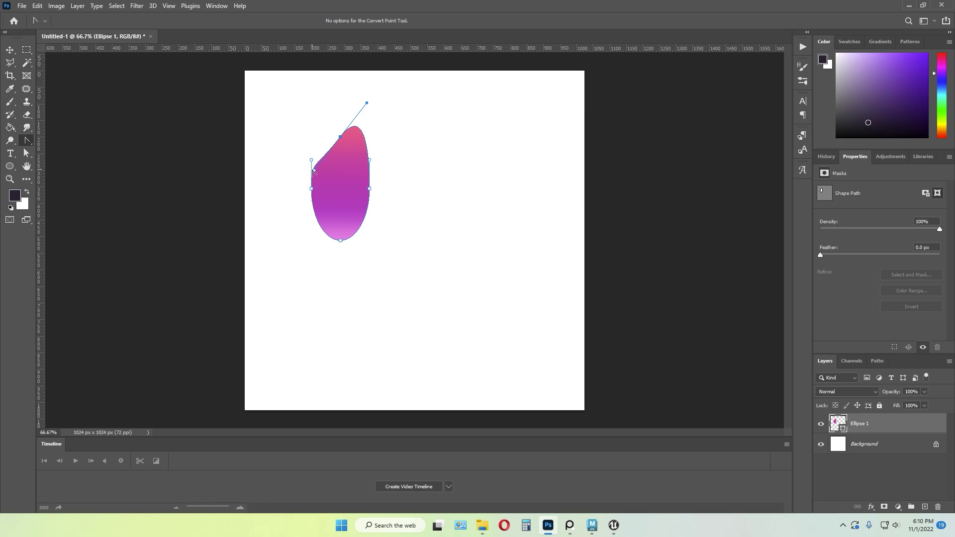
pyautogui.moveTo(314, 172); pyautogui.dragTo(301, 95)
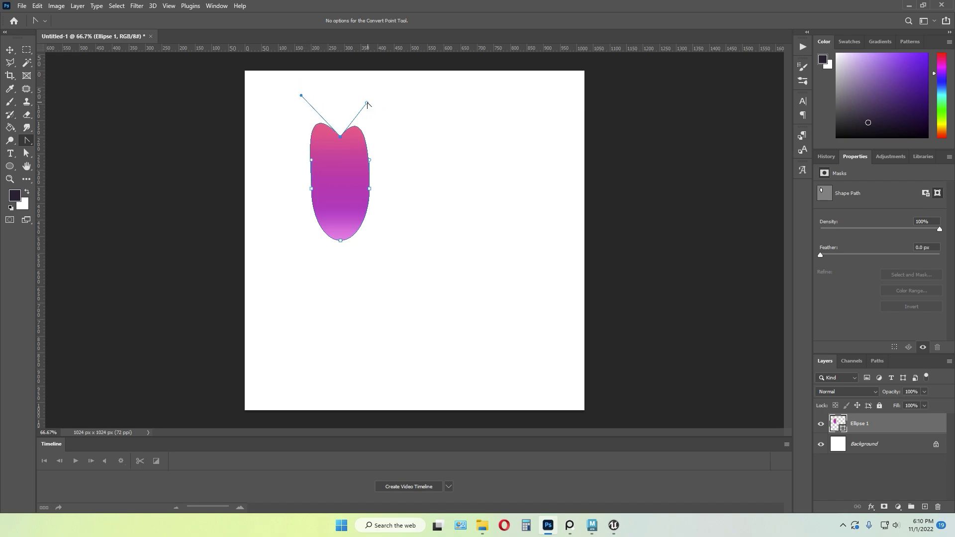
pyautogui.moveTo(368, 104); pyautogui.dragTo(391, 88)
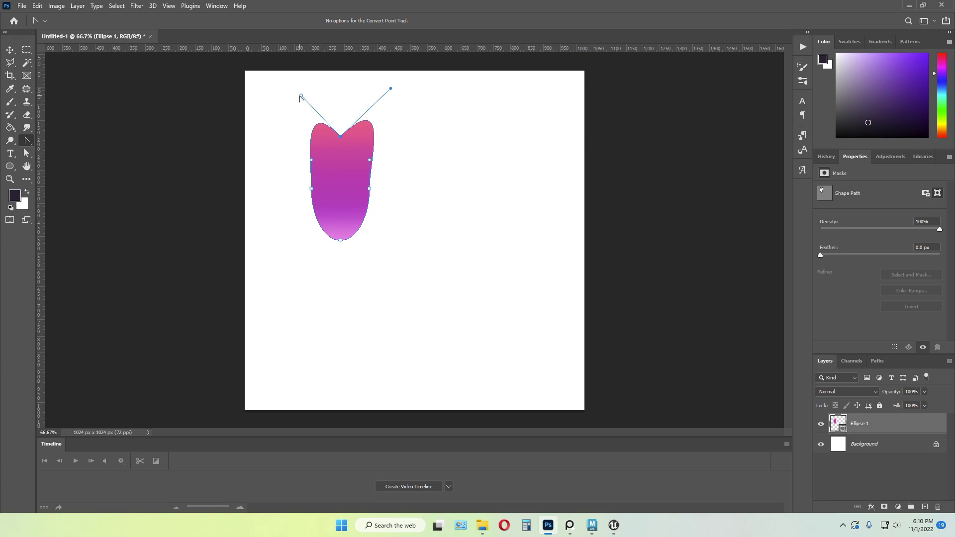
pyautogui.moveTo(300, 98); pyautogui.dragTo(287, 92)
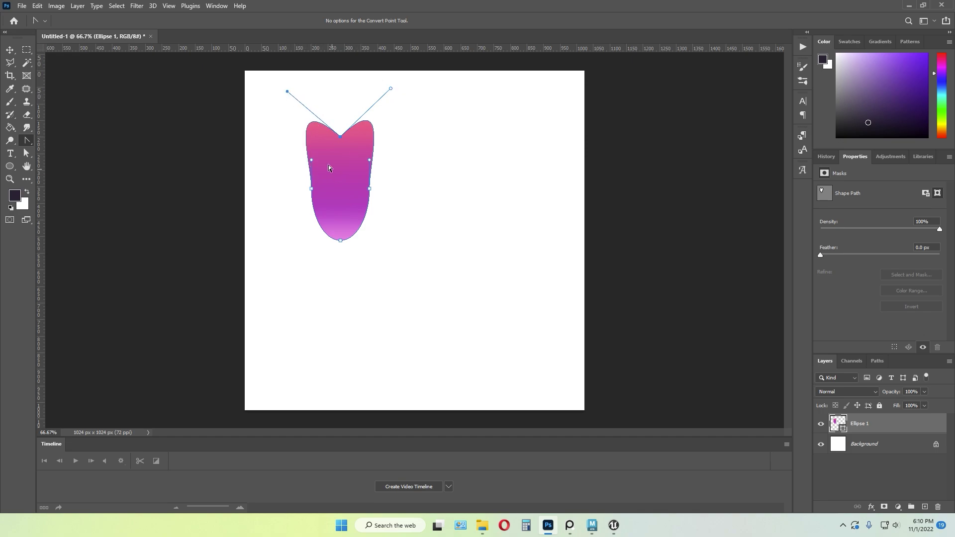
# - Adjust the direction handles of the petal's two side anchors to widen the upper lobes and taper the lower half
pyautogui.moveTo(311, 163); pyautogui.dragTo(303, 162)
pyautogui.moveTo(311, 218); pyautogui.dragTo(322, 224)
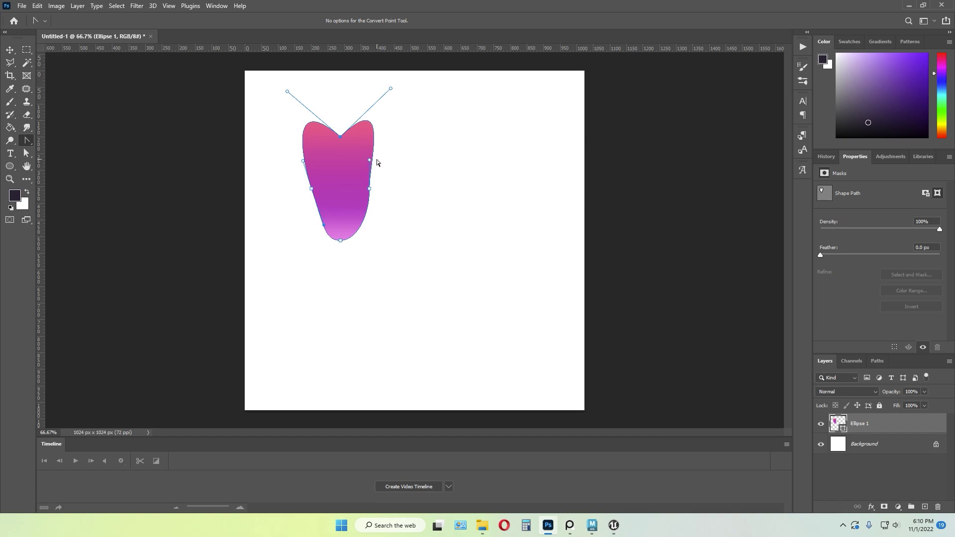
pyautogui.moveTo(371, 163); pyautogui.dragTo(375, 153)
pyautogui.moveTo(370, 218); pyautogui.dragTo(358, 227)
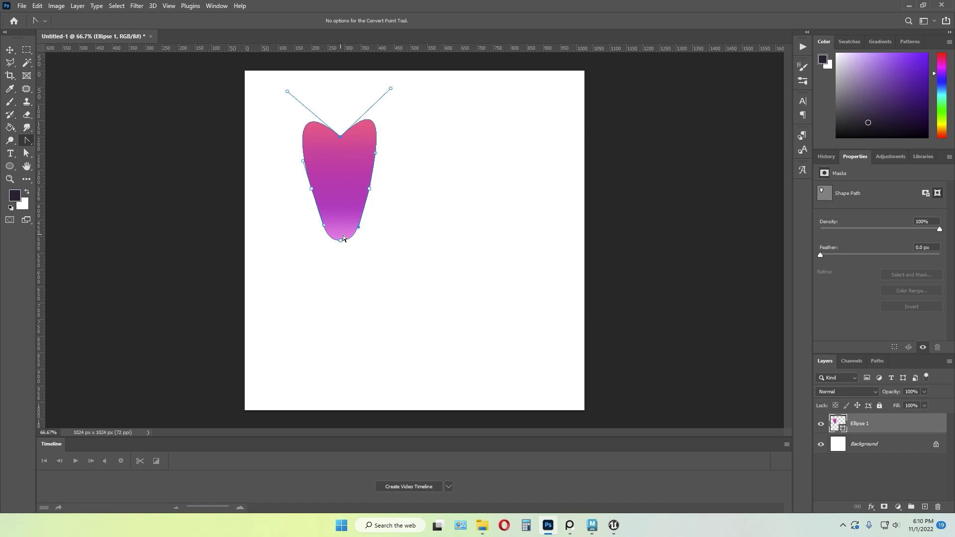
# - Convert the petal's bottom anchor into a sharp corner with the Convert Point Tool
pyautogui.click(27, 154)
pyautogui.click(341, 242)
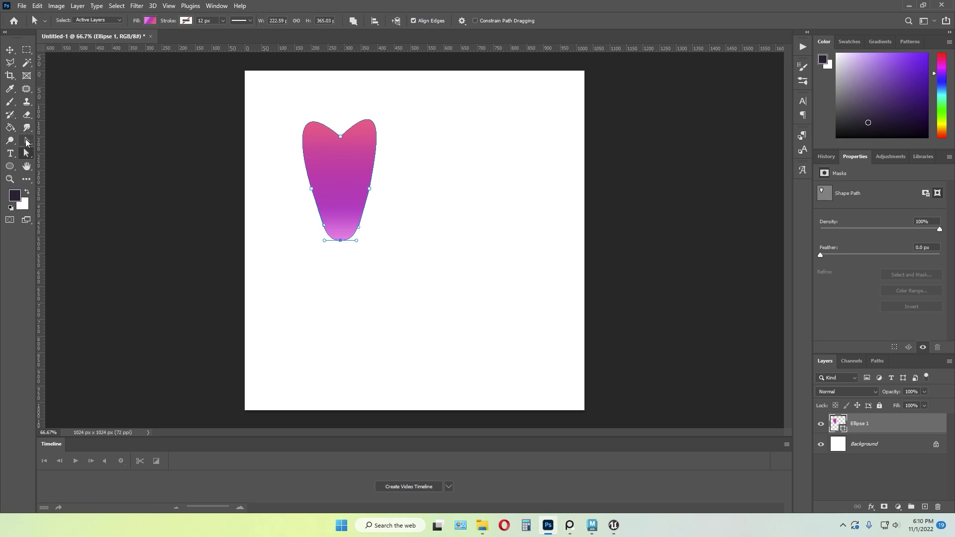
pyautogui.click(27, 140)
pyautogui.click(340, 241)
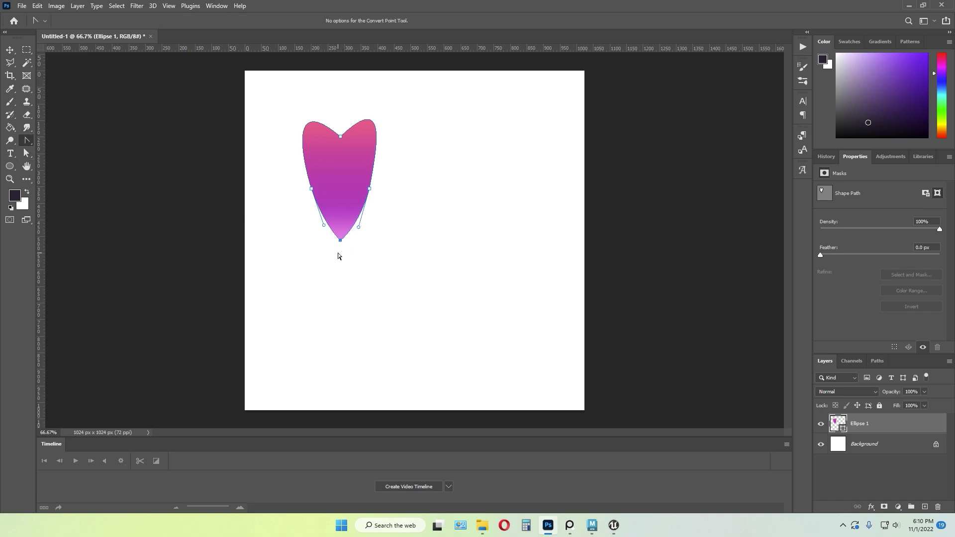
# - Try to reshape and lower the petal's bottom tip by repositioning its anchor and the adjacent right-side handle
pyautogui.moveTo(340, 242)
pyautogui.mouseDown()
pyautogui.moveTo(342, 252)
pyautogui.moveTo(327, 244)
pyautogui.mouseUp()
pyautogui.hotkey('ctrl', 'z')
pyautogui.click(27, 154)
pyautogui.moveTo(339, 243); pyautogui.dragTo(356, 228)
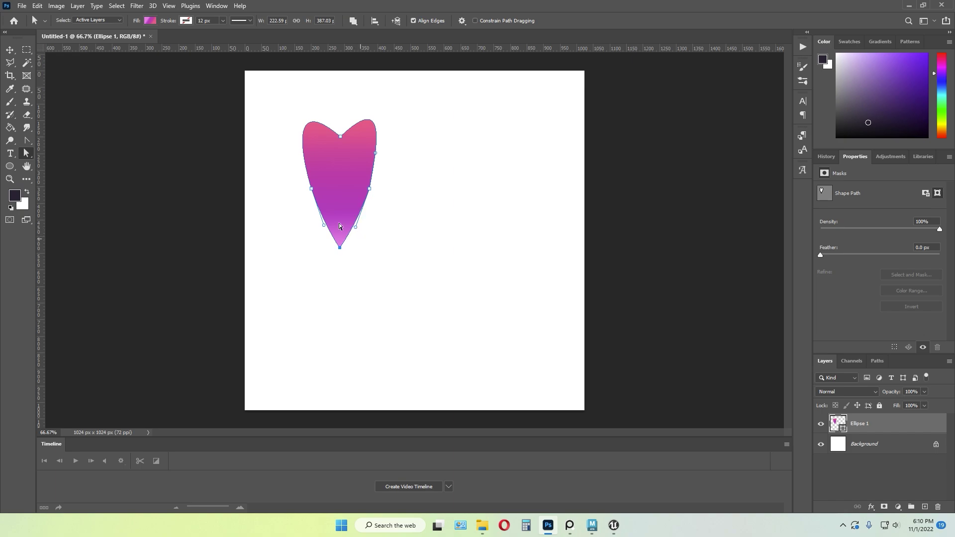
# - Reset the petal's two side anchors with the Convert Point Tool and pull new handles for rounder shoulders and straighter lower sides
pyautogui.click(9, 50)
pyautogui.click(426, 160)
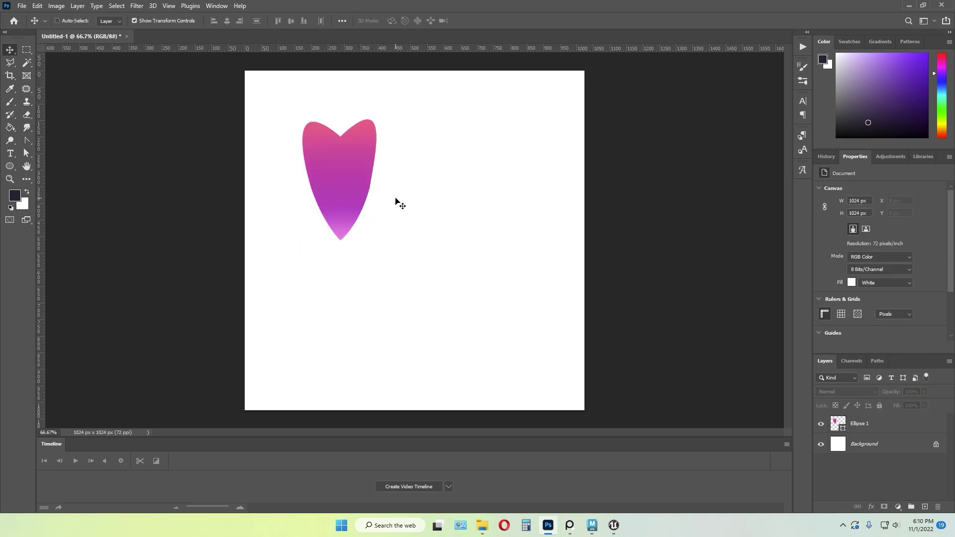
pyautogui.click(359, 198)
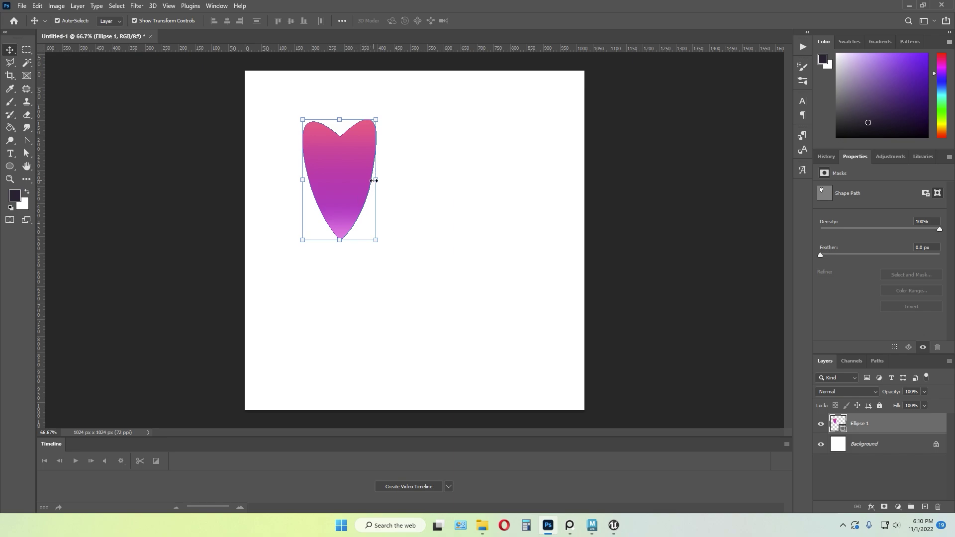
pyautogui.click(27, 142)
pyautogui.click(369, 189)
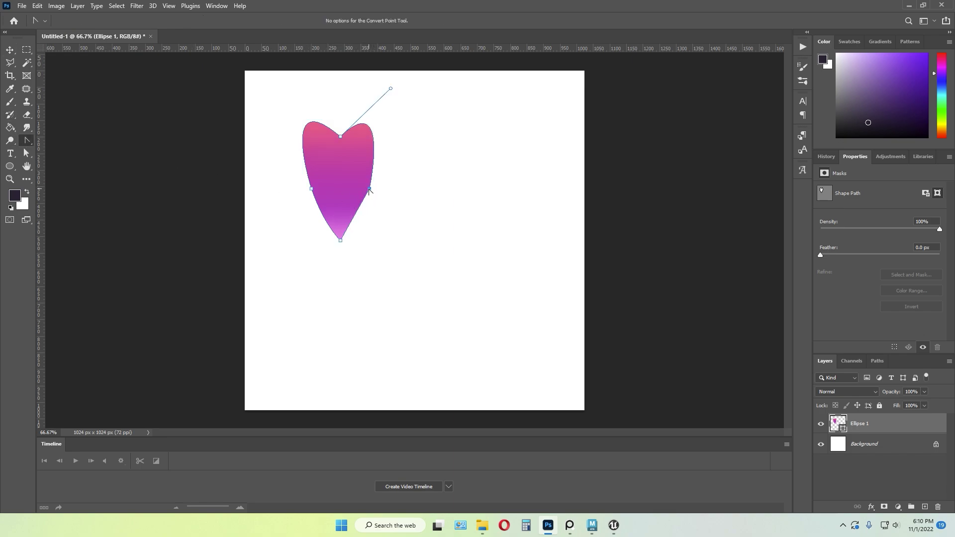
pyautogui.moveTo(369, 189); pyautogui.dragTo(353, 218)
pyautogui.click(311, 189)
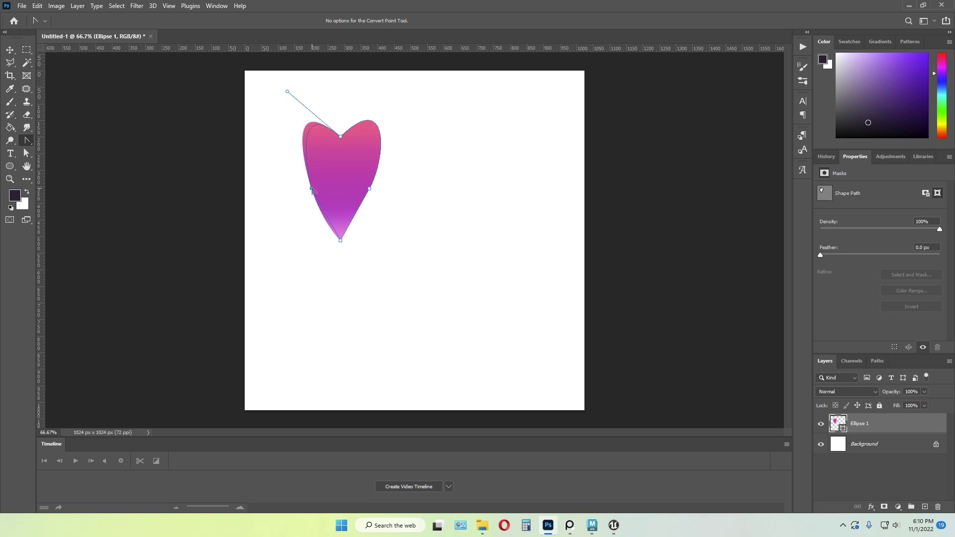
pyautogui.moveTo(311, 190); pyautogui.dragTo(294, 157)
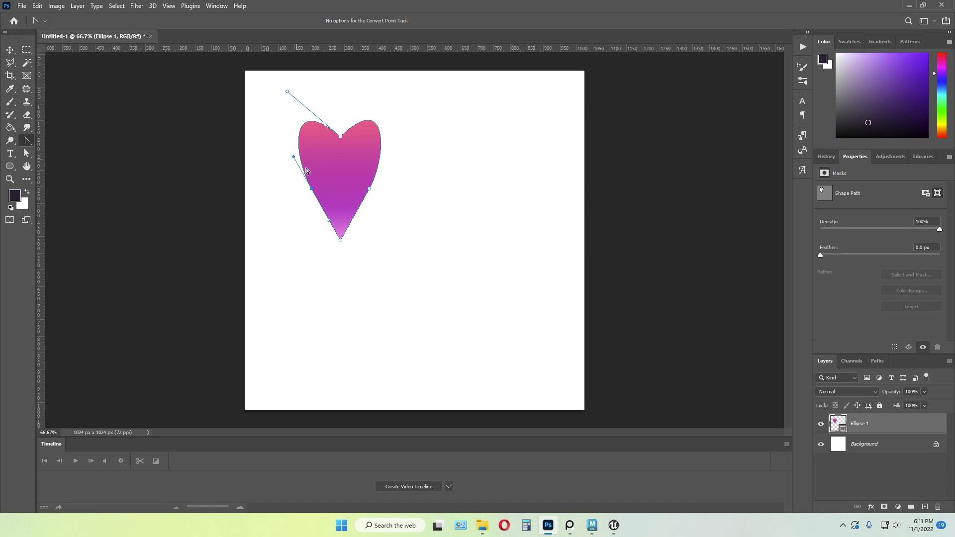
# - Leave path editing and move the finished petal to about X 207 px, Y 110 px
pyautogui.press('v')
pyautogui.click(478, 239)
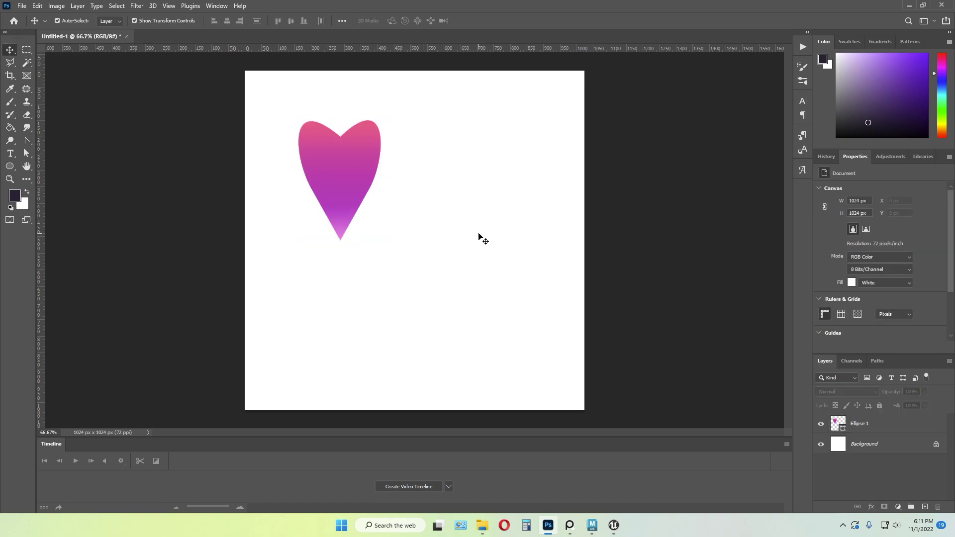
pyautogui.moveTo(356, 173); pyautogui.dragTo(344, 173)
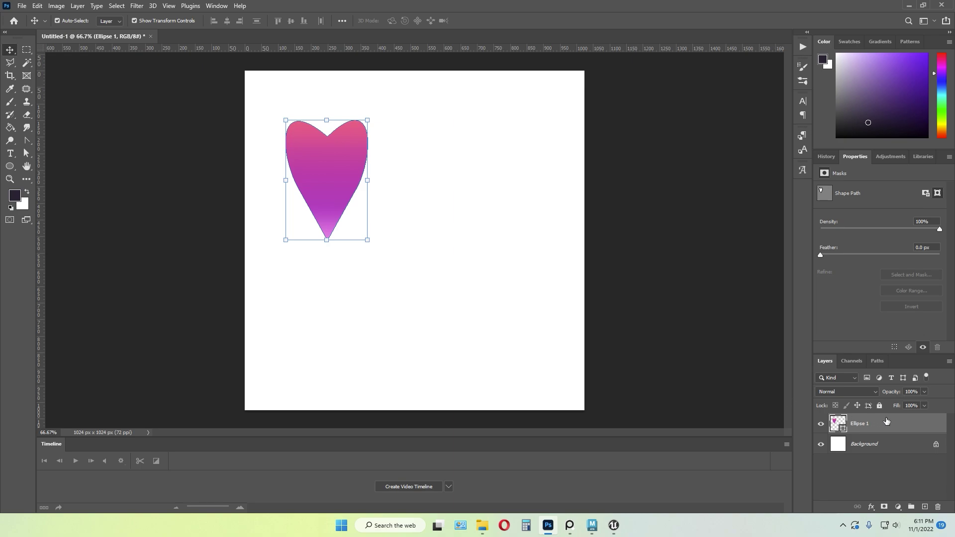
pyautogui.moveTo(331, 173); pyautogui.dragTo(359, 159)
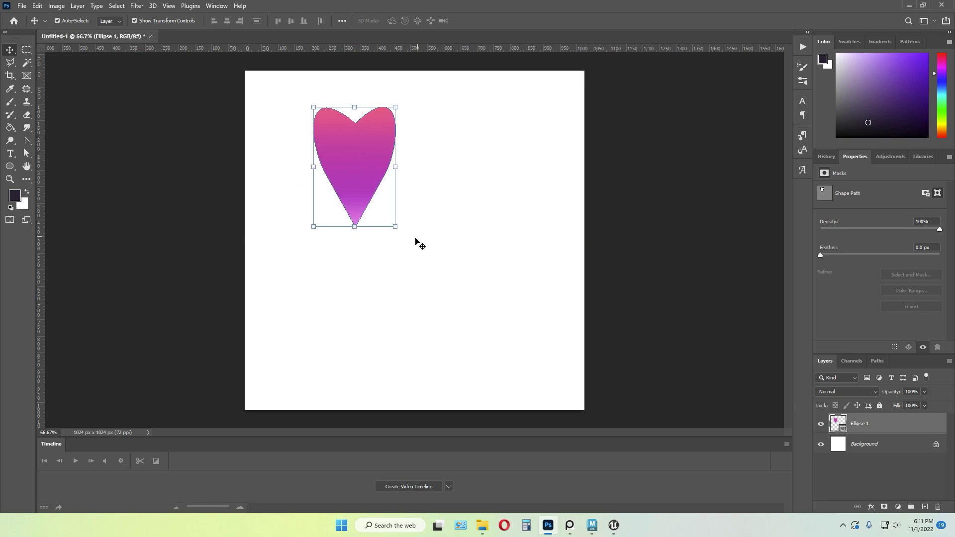
# - Try rotating the petal shape about 58 degrees, then undo the rotation
pyautogui.moveTo(404, 232); pyautogui.dragTo(334, 250)
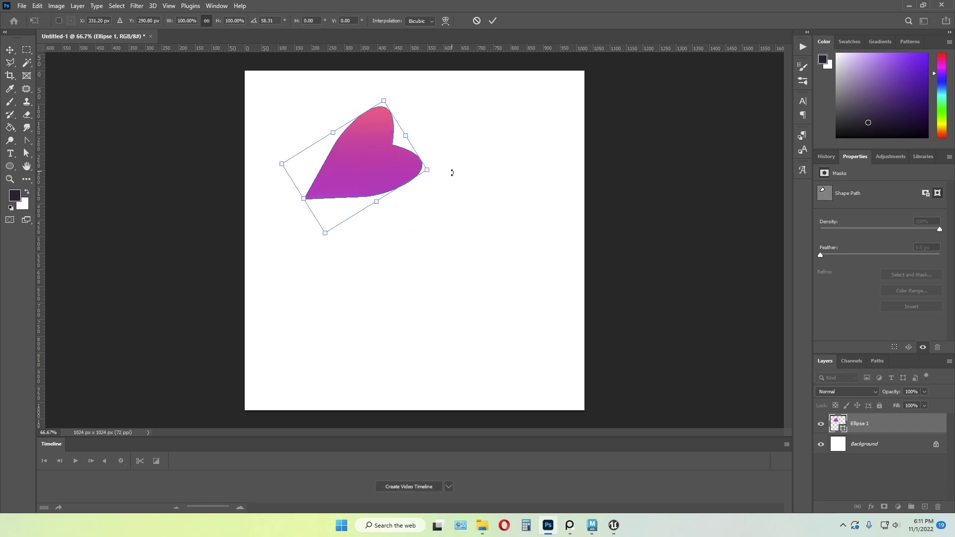
pyautogui.moveTo(452, 173); pyautogui.dragTo(413, 106)
pyautogui.hotkey('ctrl', 'z')
pyautogui.hotkey('ctrl', 'z')
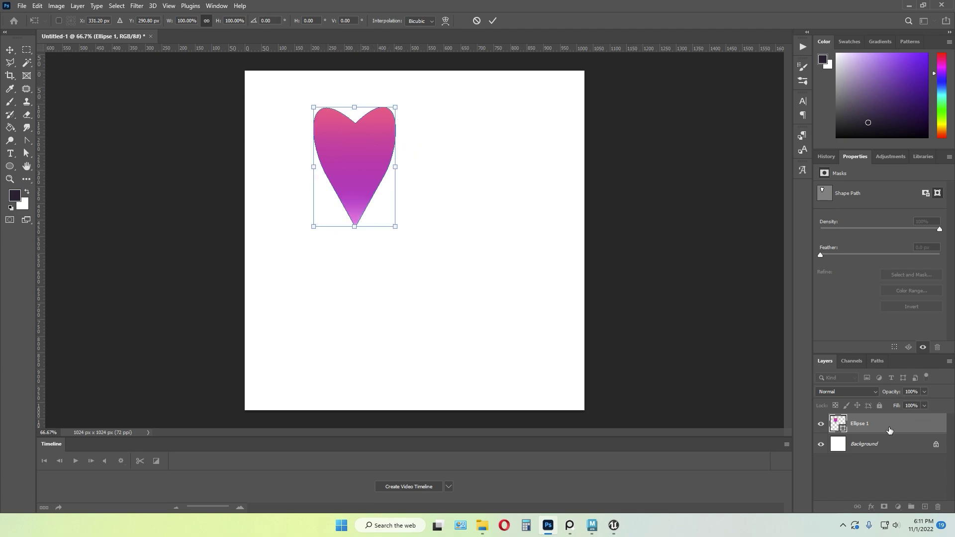
# - Rasterize the Ellipse 1 shape layer
pyautogui.click(863, 424)
pyautogui.rightClick(863, 423)
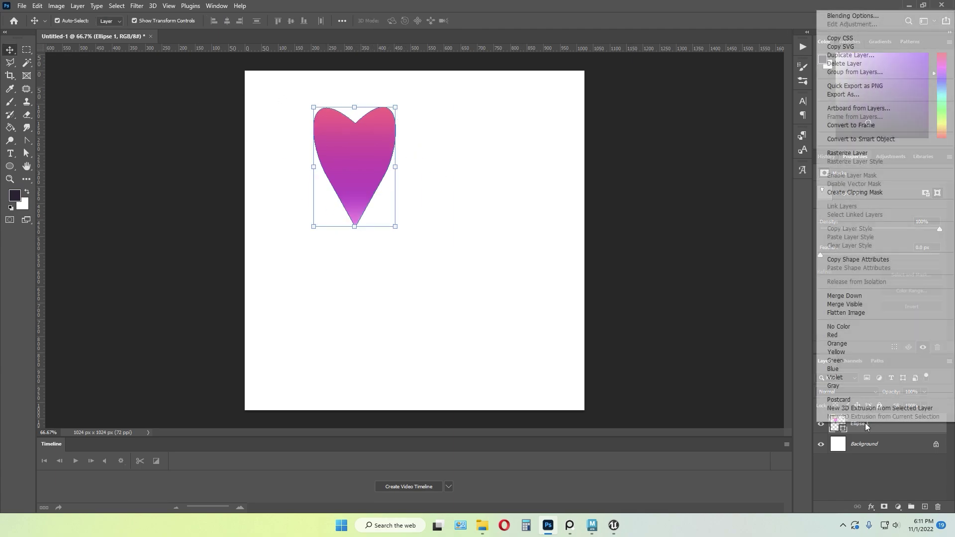
pyautogui.click(848, 155)
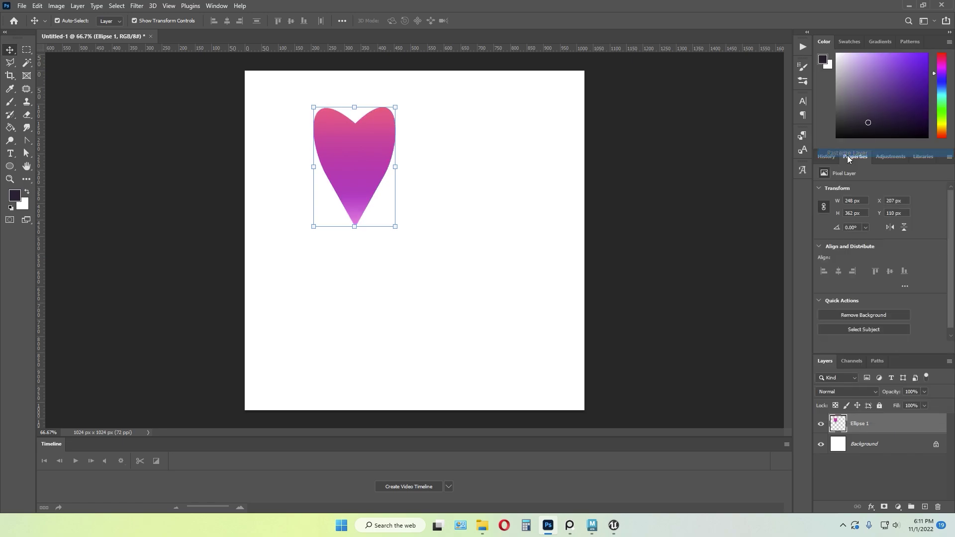
# - Move the rasterized petal to about X 132 px, Y 102 px and undo a trial rotation of about 38 degrees
pyautogui.click(451, 180)
pyautogui.moveTo(334, 160); pyautogui.dragTo(334, 165)
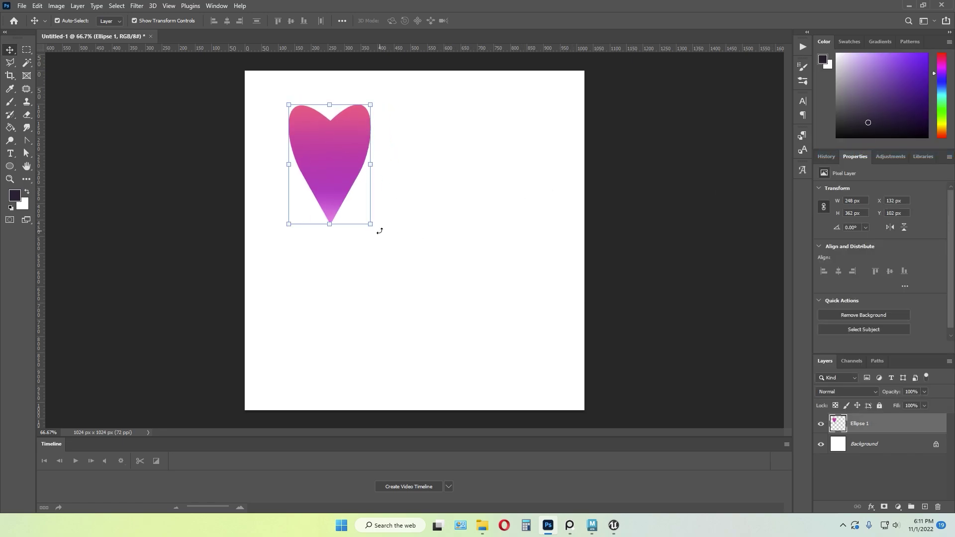
pyautogui.moveTo(380, 228); pyautogui.dragTo(326, 223)
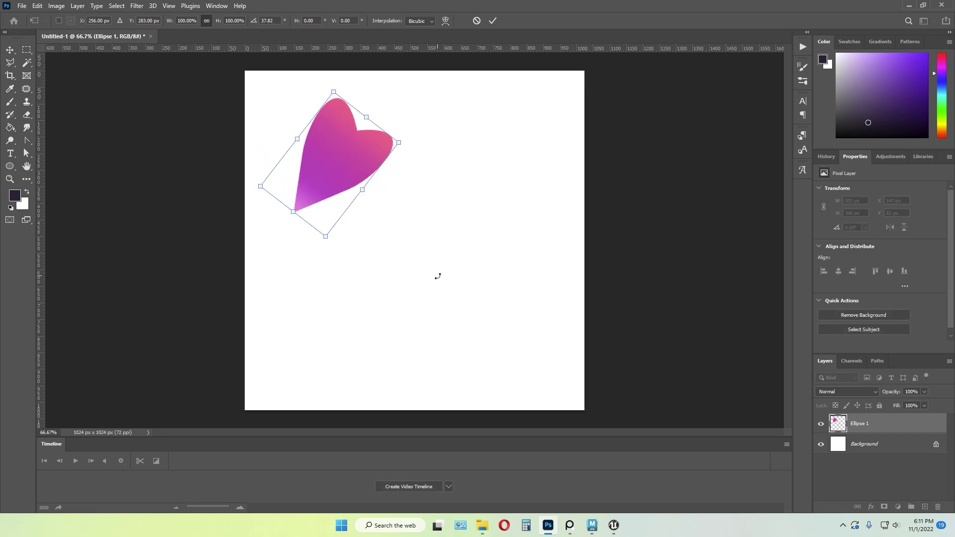
pyautogui.hotkey('ctrl', 'z')
# - Duplicate the petal layer, rotate the copy about 59 degrees and place it beside the original with their pointed tips meeting
pyautogui.moveTo(910, 429); pyautogui.dragTo(925, 506)
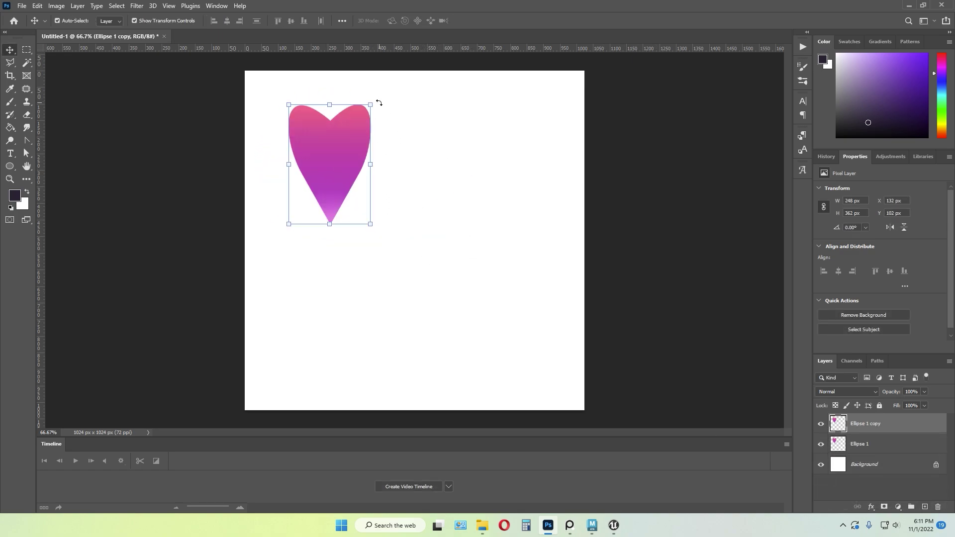
pyautogui.moveTo(379, 103); pyautogui.dragTo(420, 171)
pyautogui.moveTo(334, 159); pyautogui.dragTo(382, 187)
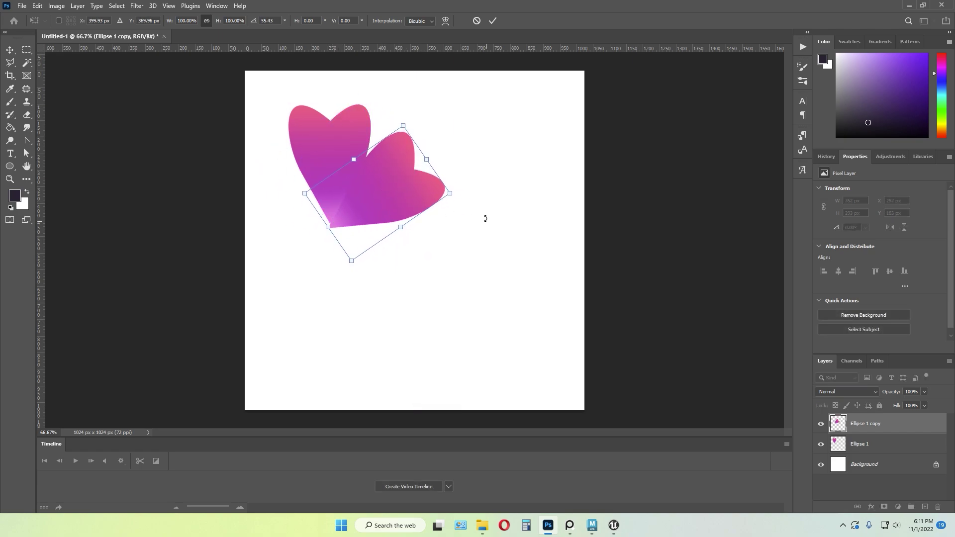
pyautogui.moveTo(472, 194); pyautogui.dragTo(470, 199)
pyautogui.moveTo(399, 193)
pyautogui.mouseDown()
pyautogui.moveTo(412, 196)
pyautogui.moveTo(402, 192)
pyautogui.mouseUp()
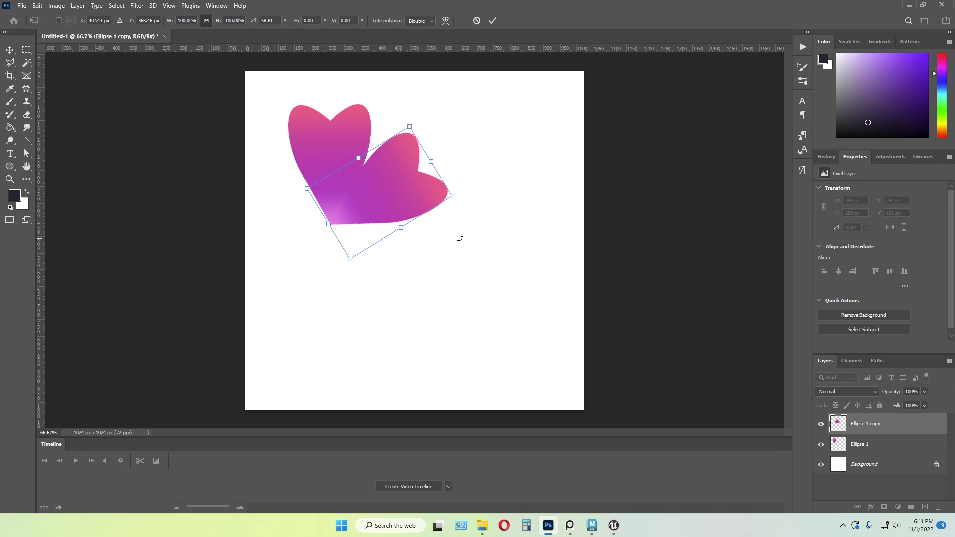
pyautogui.press('Return')
# - Duplicate both petals together, rotate the new pair about -147 degrees and place it lower left with its tips at the flower's center
pyautogui.moveTo(427, 260); pyautogui.dragTo(292, 163)
pyautogui.moveTo(894, 444); pyautogui.dragTo(925, 507)
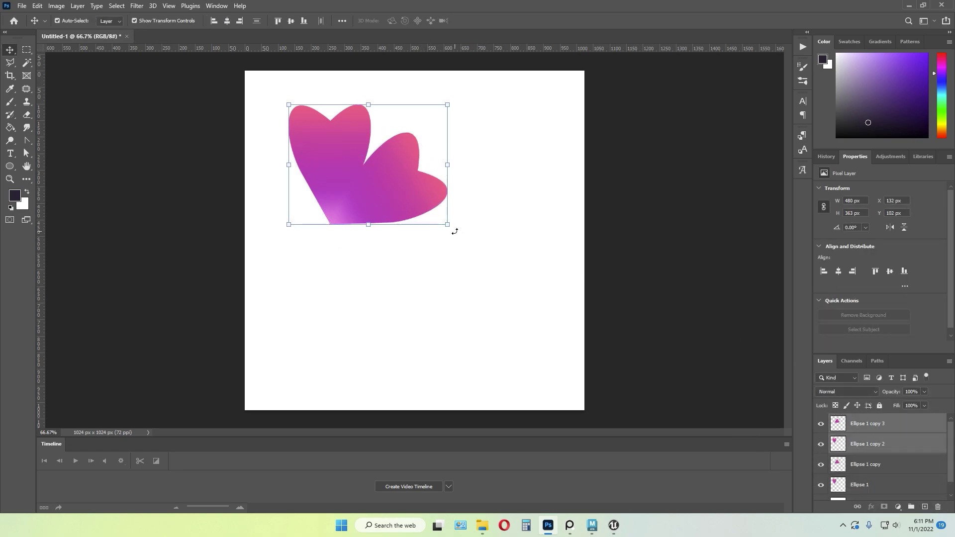
pyautogui.moveTo(455, 231); pyautogui.dragTo(348, 108)
pyautogui.moveTo(386, 156); pyautogui.dragTo(287, 236)
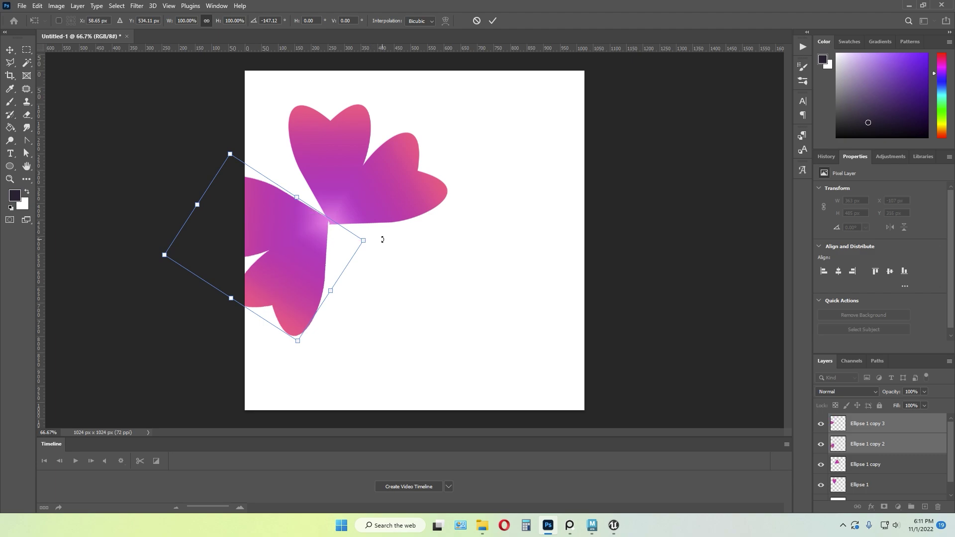
# - Refine the new pair's rotation to about -143 degrees, nudge it down against the flower's center and apply the transform
pyautogui.moveTo(382, 240)
pyautogui.mouseDown()
pyautogui.moveTo(374, 276)
pyautogui.moveTo(391, 250)
pyautogui.mouseUp()
pyautogui.moveTo(285, 244); pyautogui.dragTo(287, 245)
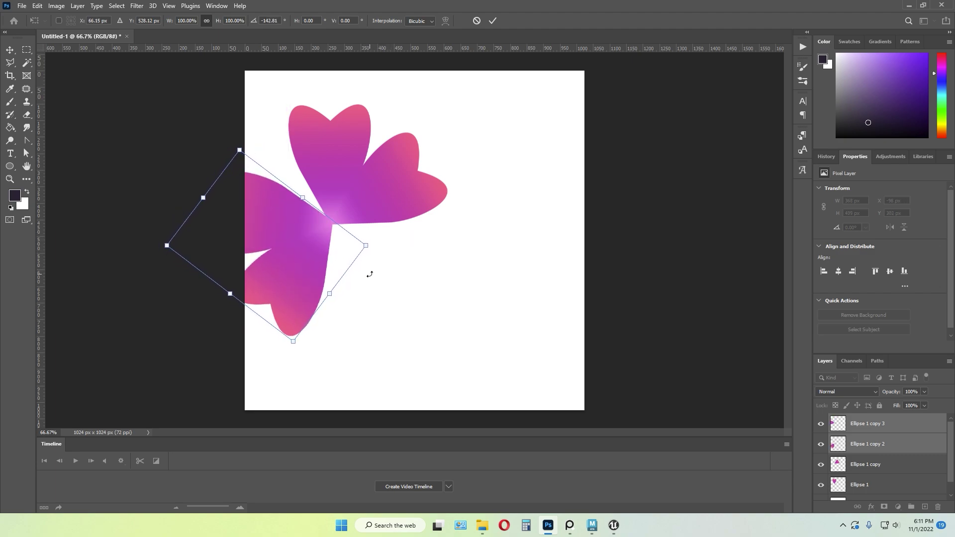
pyautogui.press('Down')
pyautogui.press('Down')
pyautogui.press('Down')
pyautogui.press('Down')
pyautogui.press('Down')
pyautogui.press('Down')
pyautogui.press('Return')
# - Duplicate the left petal pair, rotate the copy about -104 degrees and fit it into the flower's lower-right gap
pyautogui.moveTo(897, 447); pyautogui.dragTo(908, 475)
pyautogui.moveTo(343, 347); pyautogui.dragTo(351, 172)
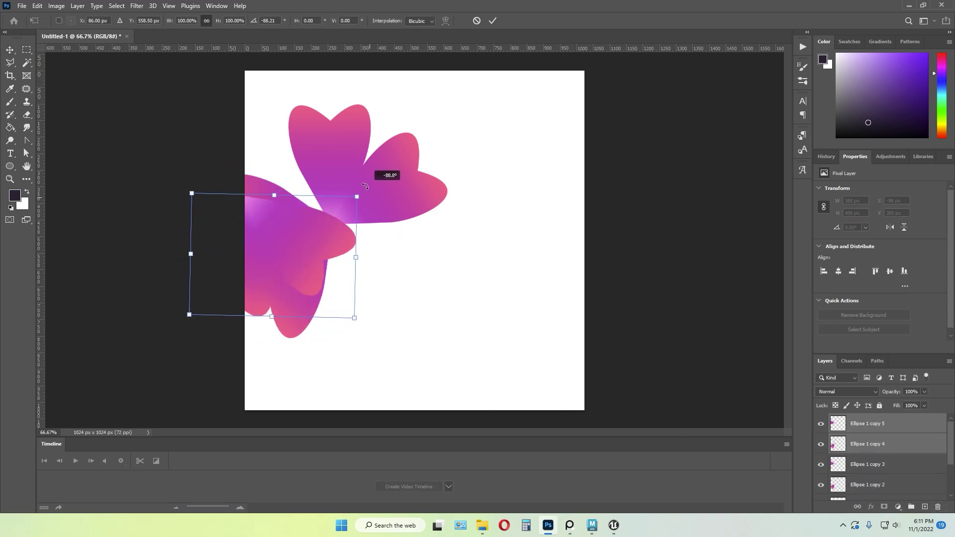
pyautogui.moveTo(257, 244); pyautogui.dragTo(361, 257)
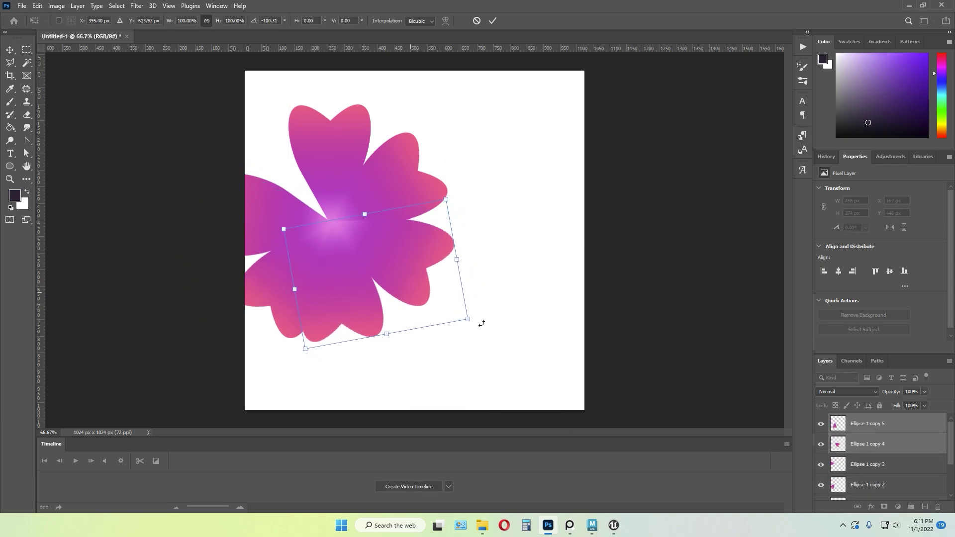
pyautogui.moveTo(487, 341); pyautogui.dragTo(492, 333)
pyautogui.moveTo(403, 268)
pyautogui.mouseDown()
pyautogui.moveTo(398, 279)
pyautogui.moveTo(408, 267)
pyautogui.mouseUp()
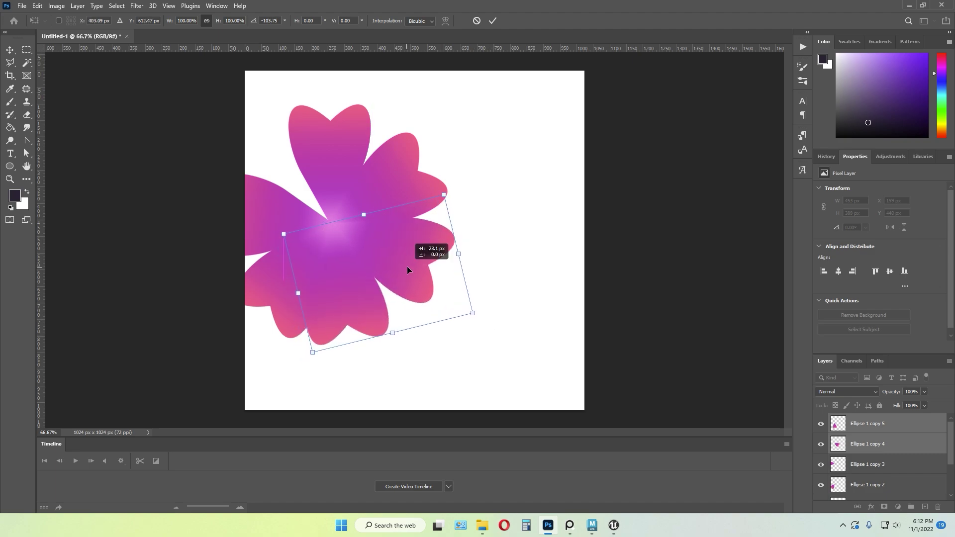
pyautogui.press('Return')
# - Rotate the left petal pair clockwise and shift it upward so its tips meet the flower's center
pyautogui.moveTo(213, 208); pyautogui.dragTo(286, 283)
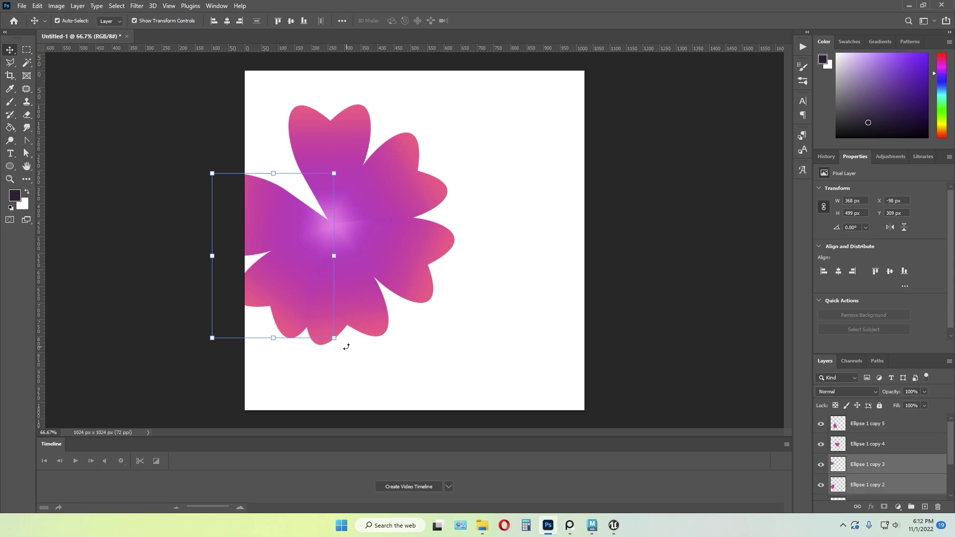
pyautogui.moveTo(346, 345); pyautogui.dragTo(314, 357)
pyautogui.moveTo(202, 207); pyautogui.dragTo(309, 360)
pyautogui.moveTo(282, 274); pyautogui.dragTo(275, 253)
pyautogui.press('Return')
# - Rotate the lower-right petal pair about 5 degrees and nudge it up to about X 148 px, Y 458 px
pyautogui.moveTo(465, 353); pyautogui.dragTo(375, 273)
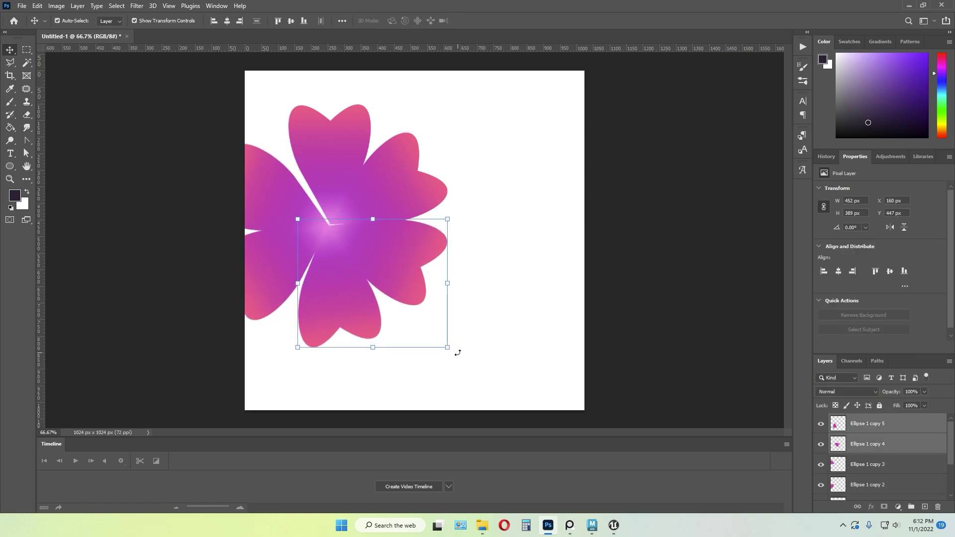
pyautogui.moveTo(458, 353); pyautogui.dragTo(454, 356)
pyautogui.moveTo(401, 273); pyautogui.dragTo(393, 270)
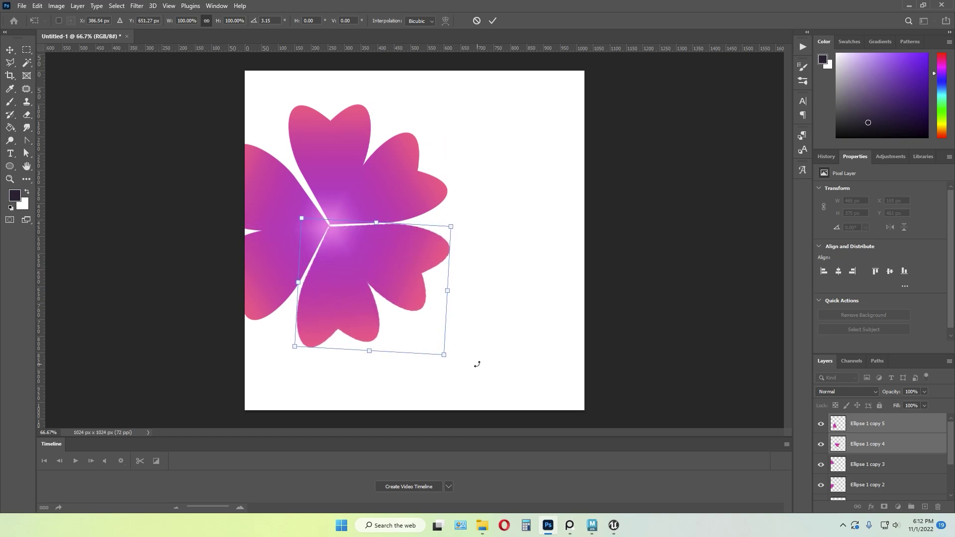
pyautogui.moveTo(477, 365); pyautogui.dragTo(457, 365)
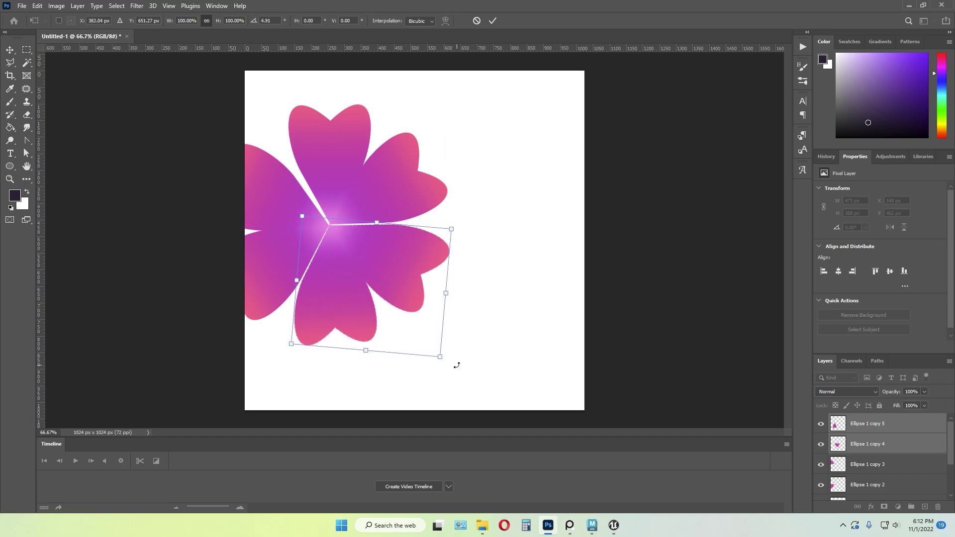
pyautogui.press('Up')
pyautogui.press('Up')
pyautogui.press('Up')
pyautogui.press('Return')
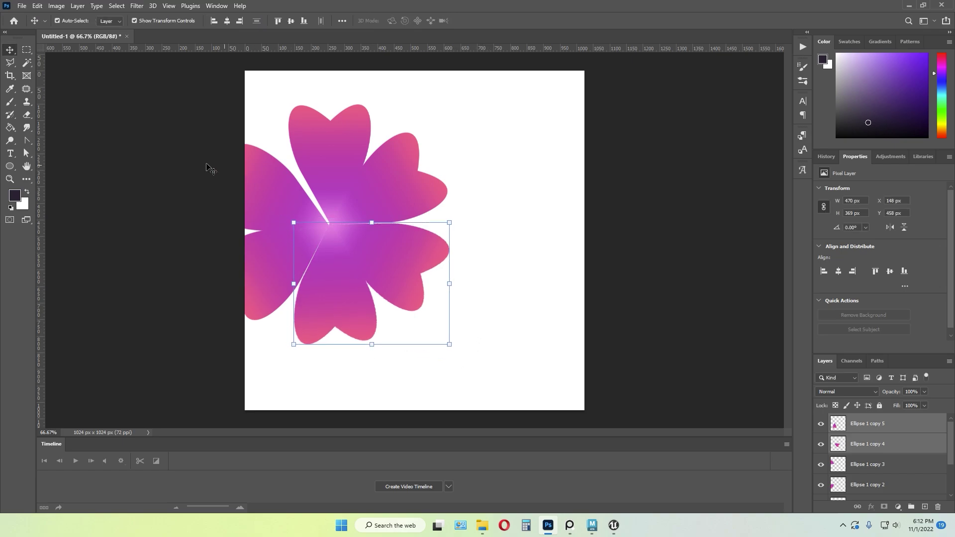
# - Select both left petals and nudge them to about X -106 px, Y 217 px to tighten the gaps at the center
pyautogui.click(246, 172)
pyautogui.keyDown('shift'); pyautogui.click(258, 254); pyautogui.keyUp('shift')
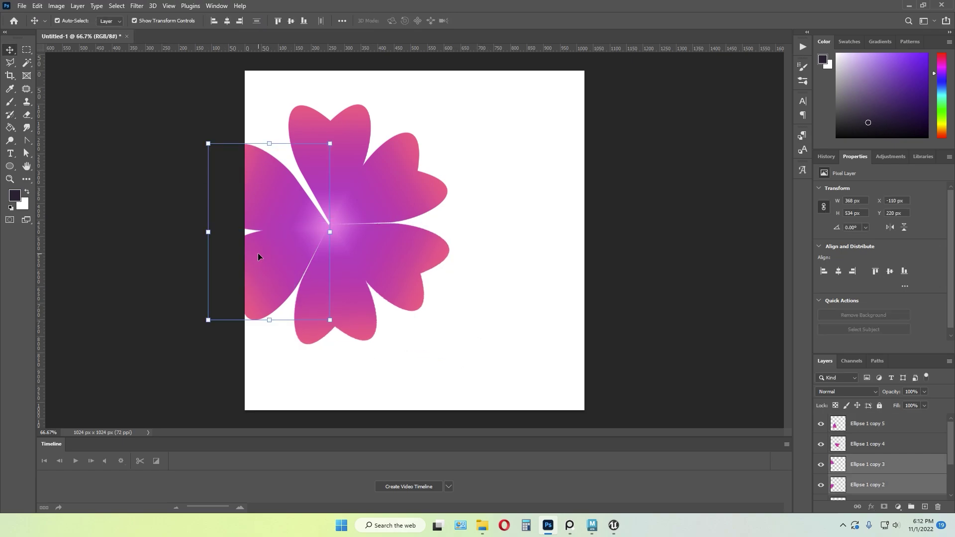
pyautogui.press('Down')
pyautogui.press('Down')
pyautogui.press('Down')
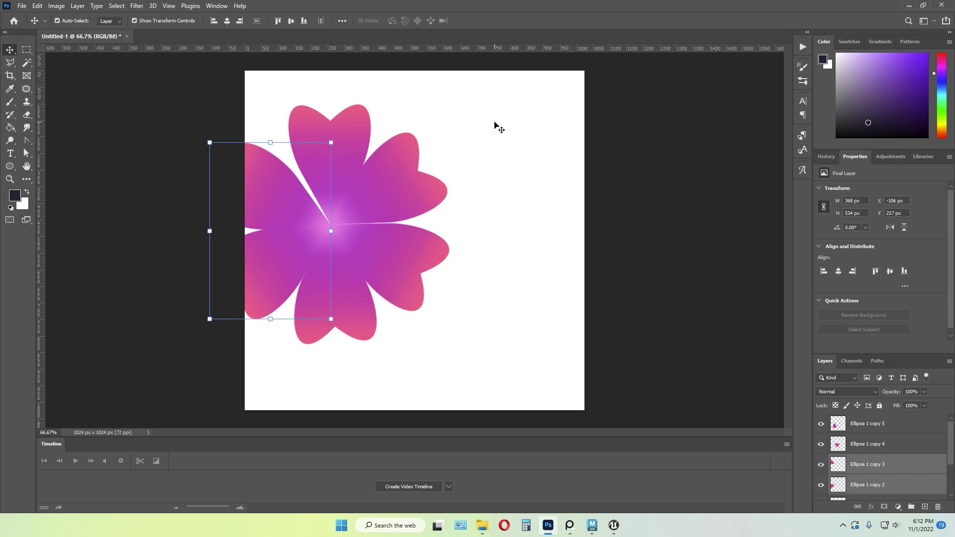
# - Select the top and upper-right petals and nudge them to about X 124 px, Y 103 px to close the gaps at the center
pyautogui.moveTo(448, 111); pyautogui.dragTo(358, 173)
pyautogui.press('Left')
pyautogui.press('Left')
pyautogui.press('Left')
pyautogui.press('Left')
pyautogui.press('Left')
pyautogui.press('Down')
pyautogui.press('Down')
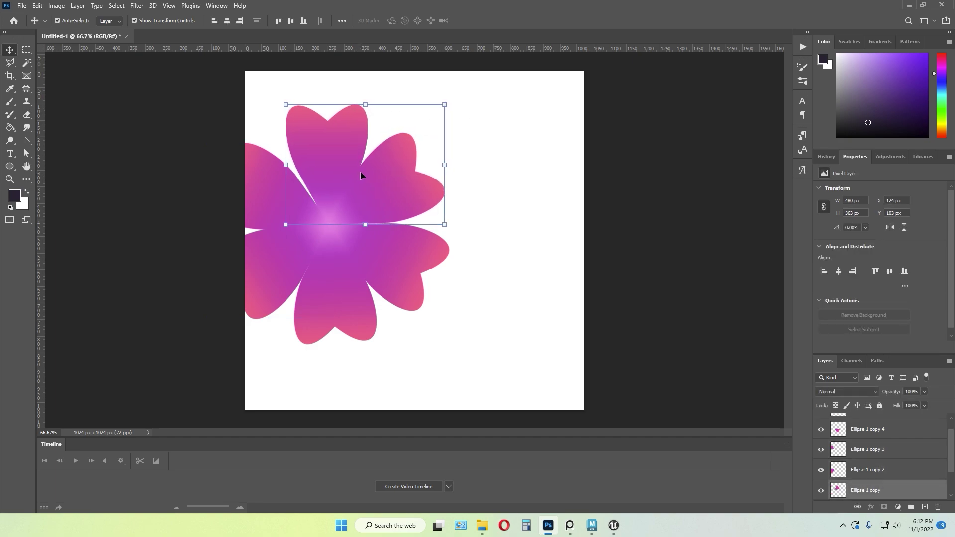
# - Select all the petals and move the whole flower toward the middle of the canvas
pyautogui.click(501, 293)
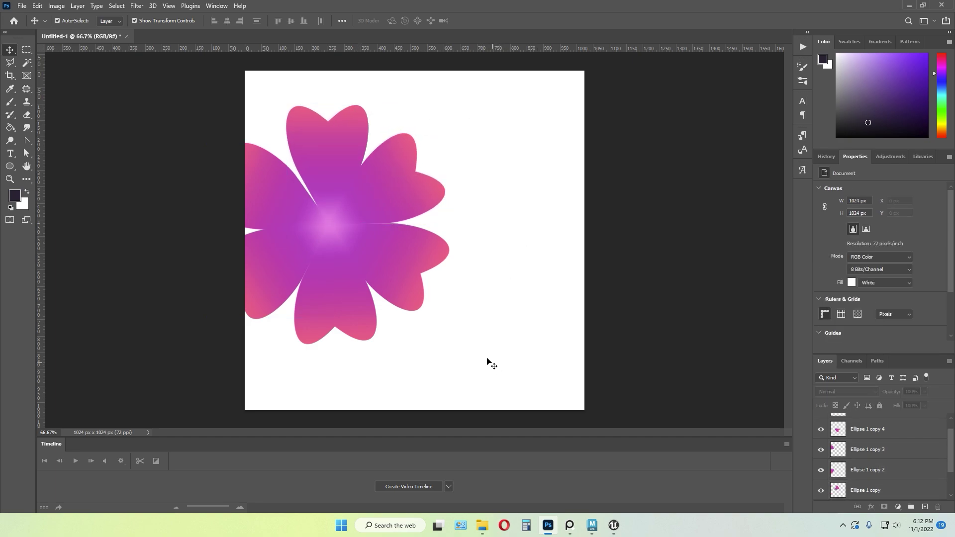
pyautogui.moveTo(486, 359); pyautogui.dragTo(361, 223)
pyautogui.click(552, 375)
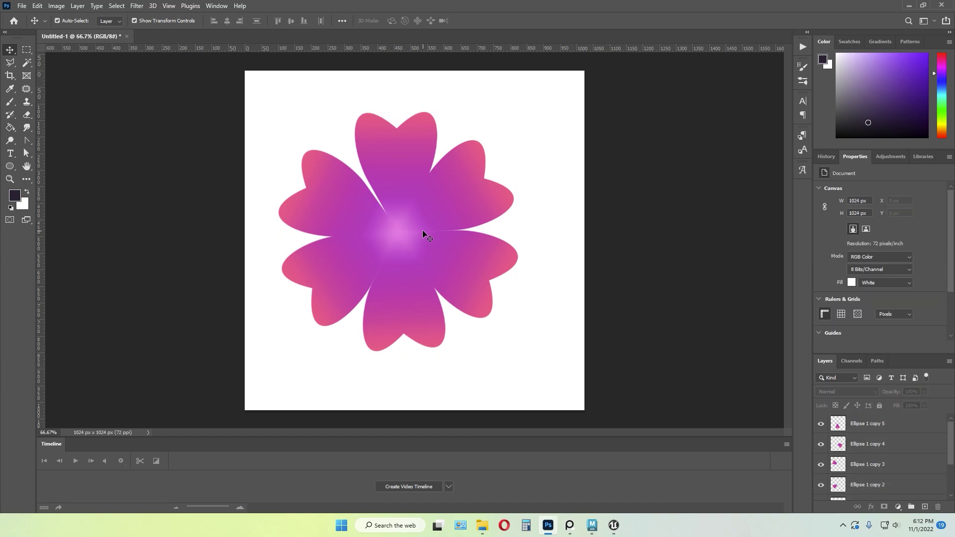
pyautogui.click(9, 167)
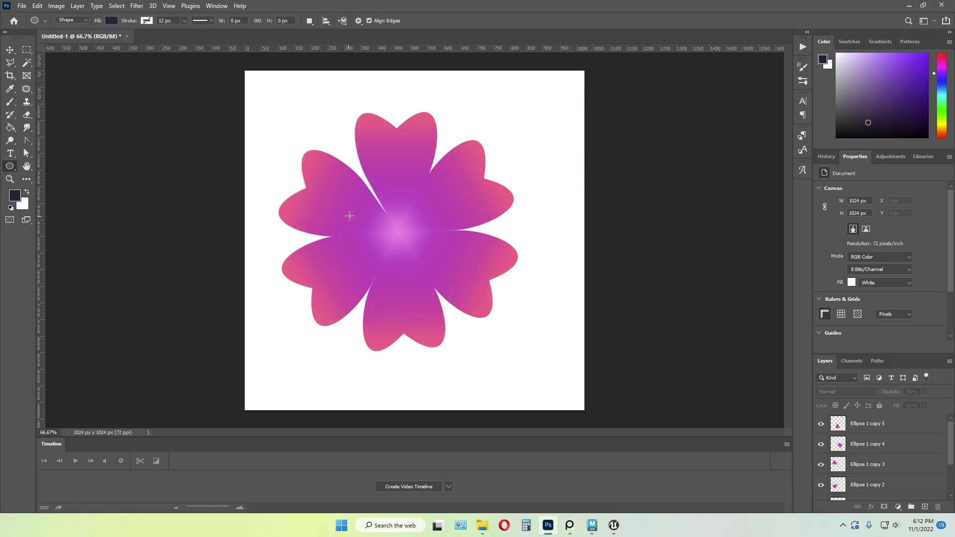
pyautogui.moveTo(383, 217)
pyautogui.keyDown('shift'); pyautogui.mouseDown()
pyautogui.moveTo(427, 224)
pyautogui.moveTo(438, 239)
pyautogui.moveTo(421, 254)
pyautogui.mouseUp(); pyautogui.keyUp('shift')
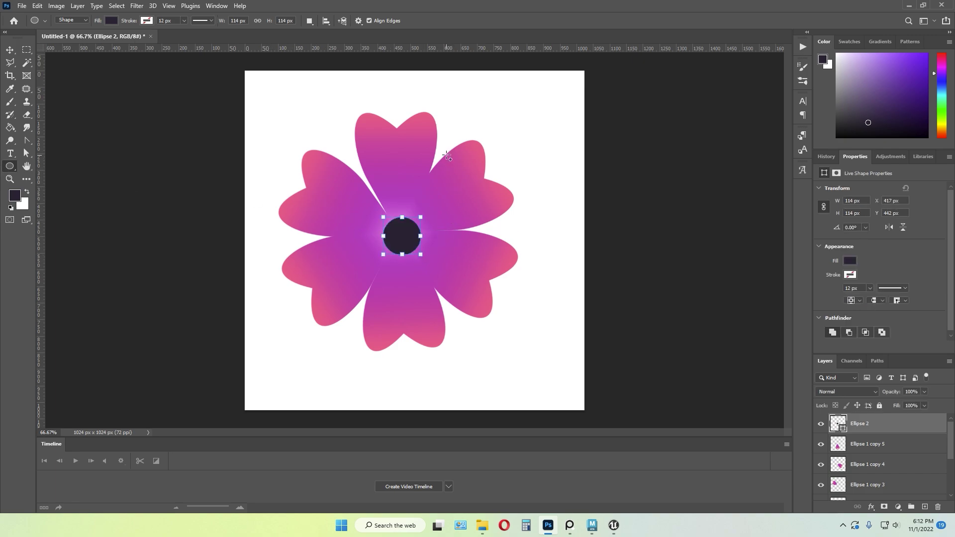
pyautogui.keyDown('shift'); pyautogui.moveTo(446, 155); pyautogui.dragTo(533, 242); pyautogui.keyUp('shift')
pyautogui.hotkey('ctrl', 'z')
pyautogui.hotkey('ctrl', 'z')
# - Draw a circle about 177 px wide, move it onto the flower's center and scale it to about 120 px
pyautogui.keyDown('shift'); pyautogui.moveTo(384, 152); pyautogui.dragTo(441, 210); pyautogui.keyUp('shift')
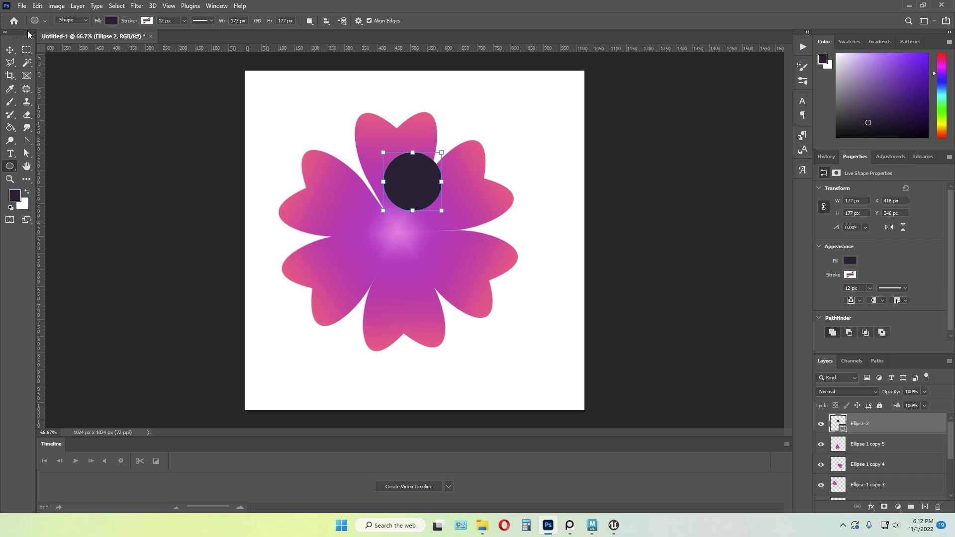
pyautogui.press('v')
pyautogui.moveTo(420, 176); pyautogui.dragTo(406, 232)
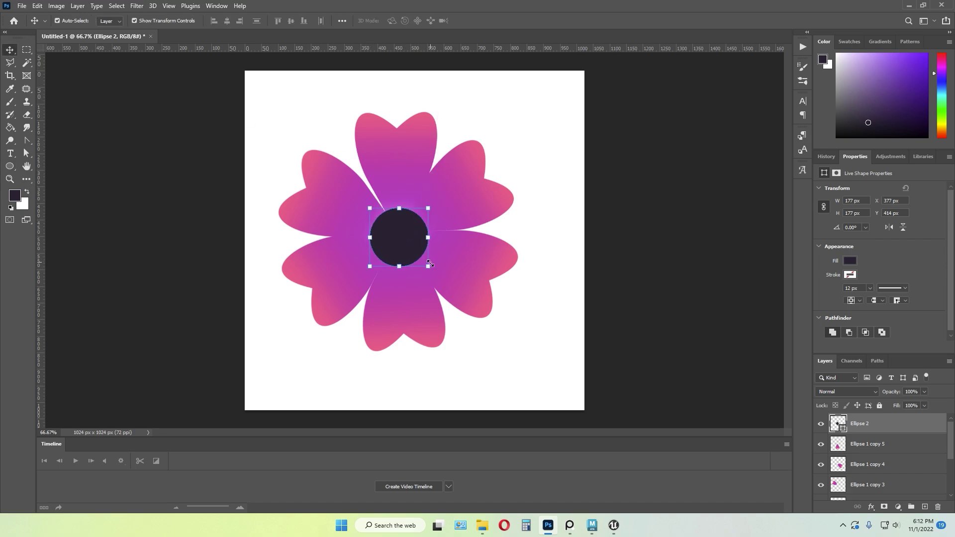
pyautogui.moveTo(429, 265); pyautogui.dragTo(404, 239)
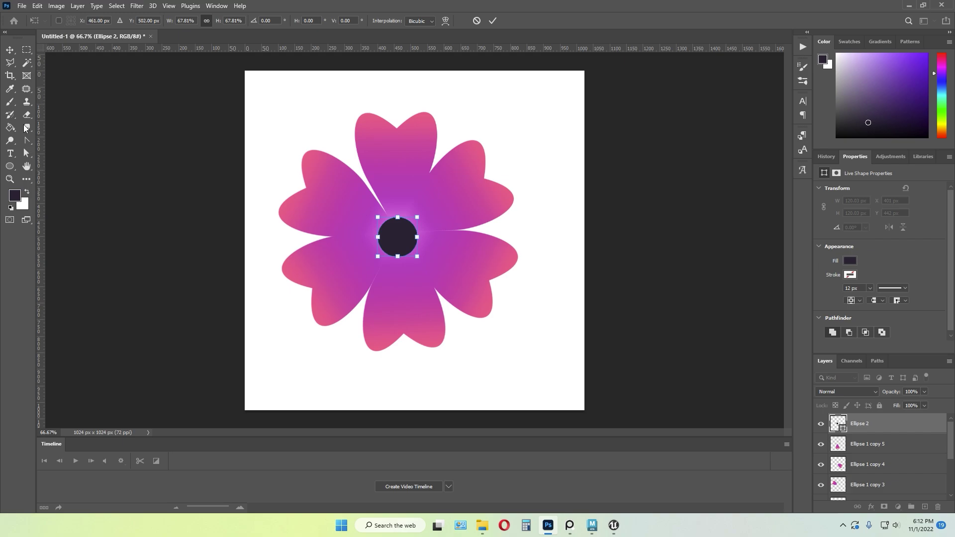
# - Fill the circle at the flower's center with solid white
pyautogui.click(10, 167)
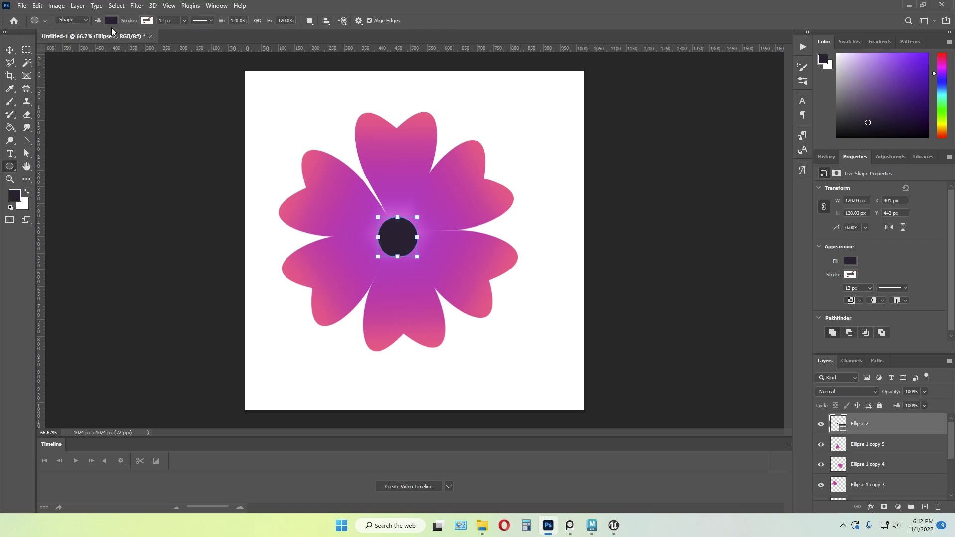
pyautogui.click(111, 21)
pyautogui.click(71, 74)
pyautogui.click(394, 8)
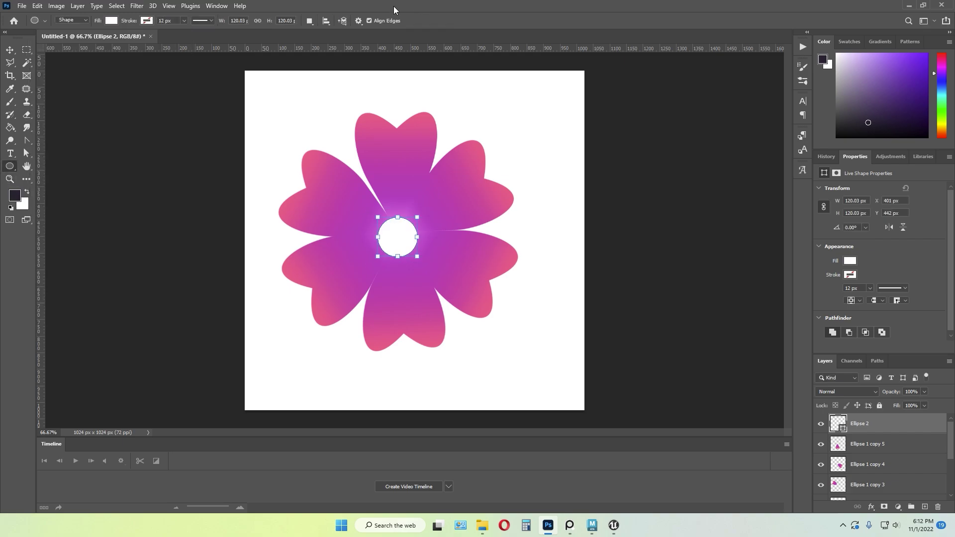
pyautogui.click(9, 51)
pyautogui.click(149, 154)
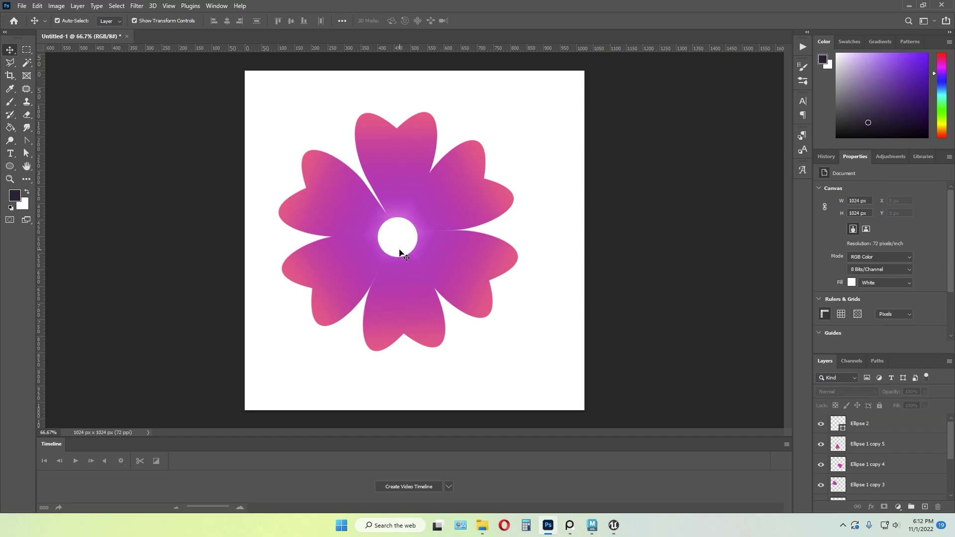
# - Fill the center circle with a pale gray-blue gradient from the Cloud presets and set the gradient style to Radial
pyautogui.click(400, 253)
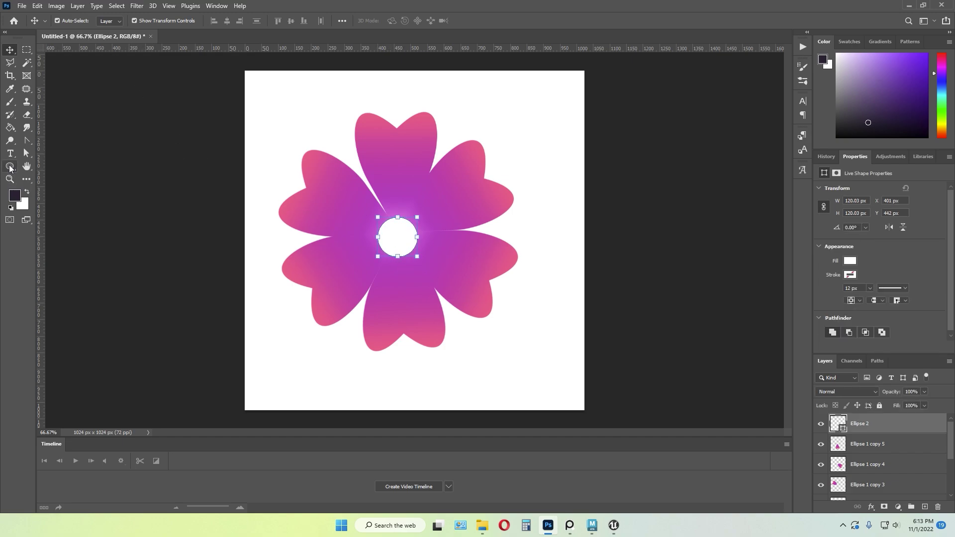
pyautogui.click(10, 167)
pyautogui.click(115, 21)
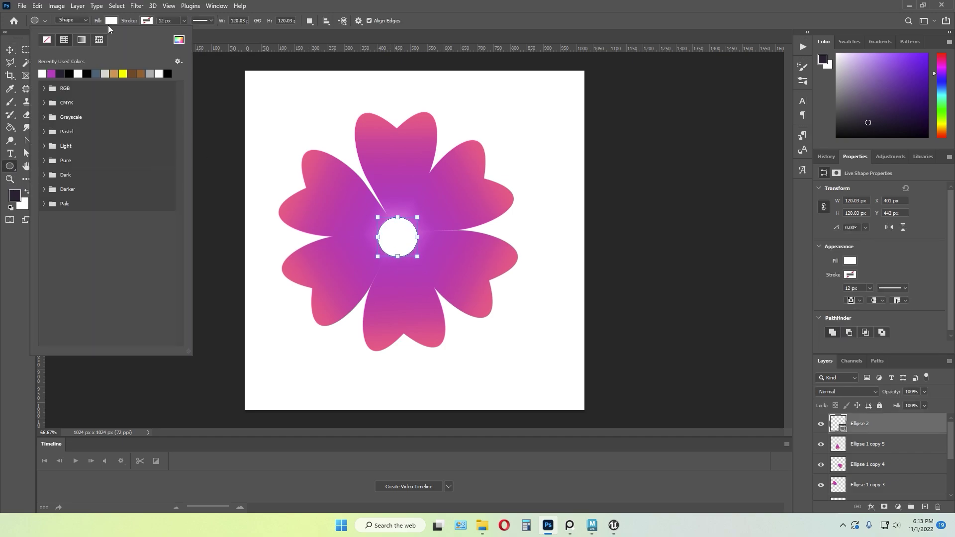
pyautogui.click(82, 40)
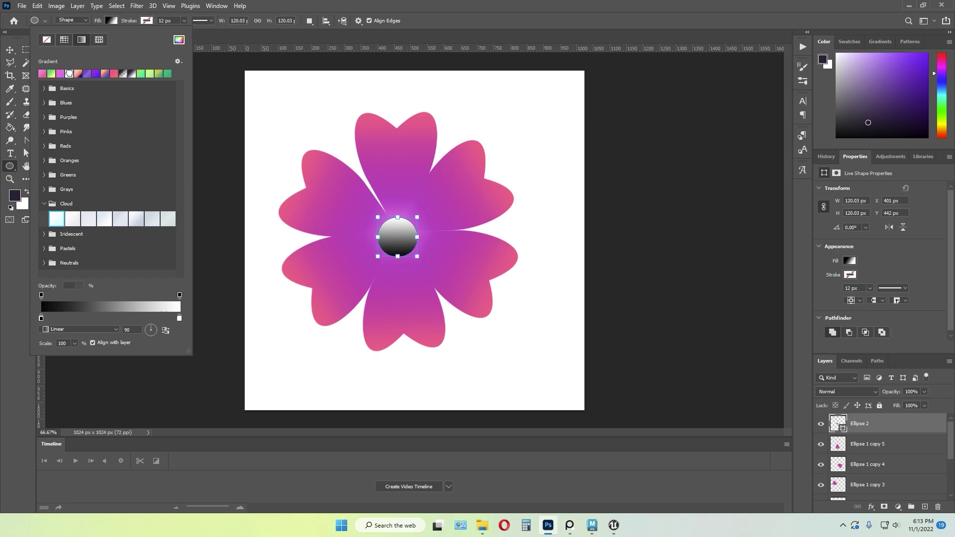
pyautogui.click(69, 73)
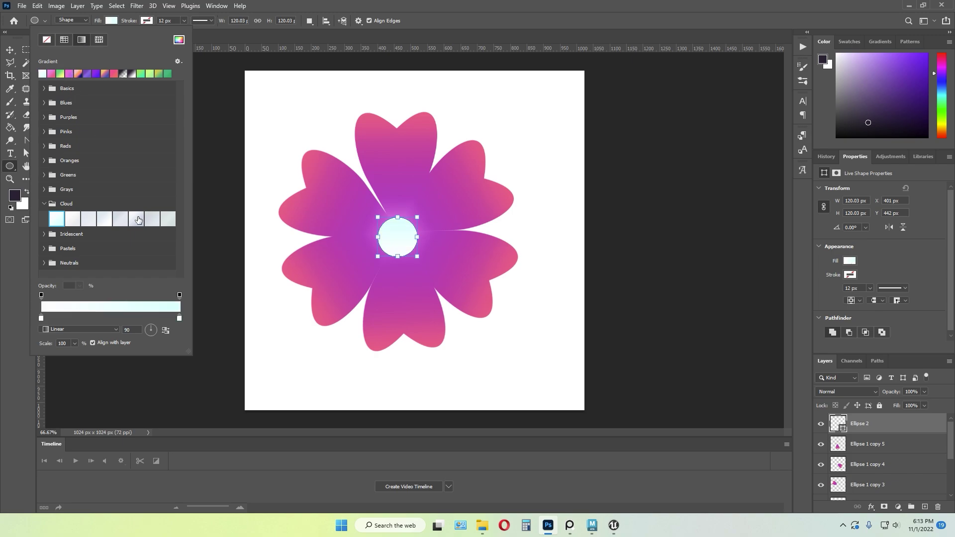
pyautogui.click(136, 220)
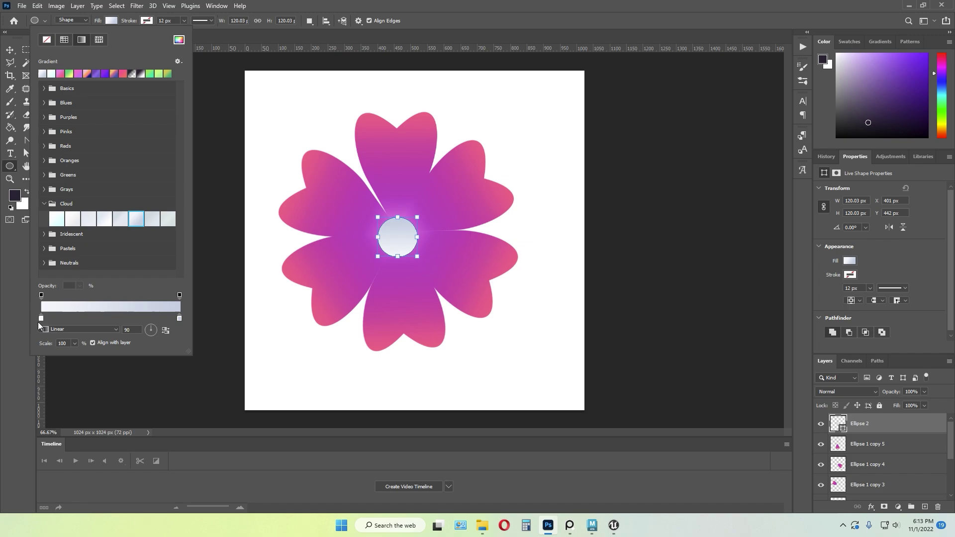
pyautogui.click(114, 330)
pyautogui.click(71, 346)
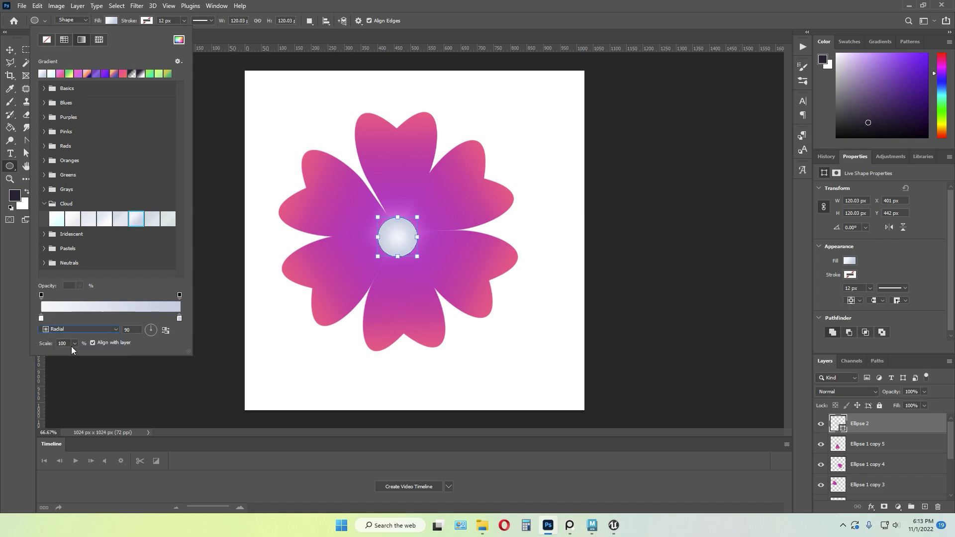
pyautogui.click(408, 4)
pyautogui.press('v')
pyautogui.click(160, 172)
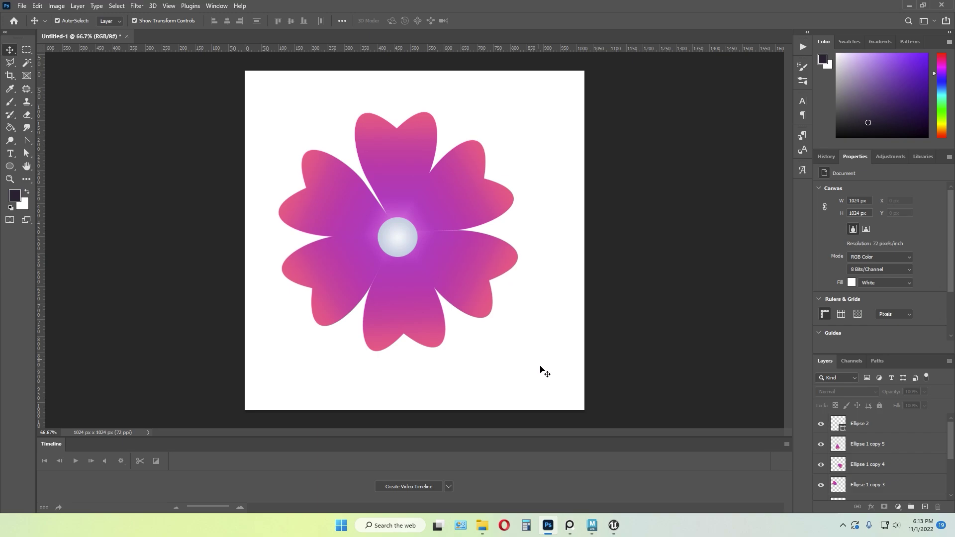
# - Select all the petals and the center circle and merge their layers into one
pyautogui.moveTo(544, 371); pyautogui.dragTo(292, 126)
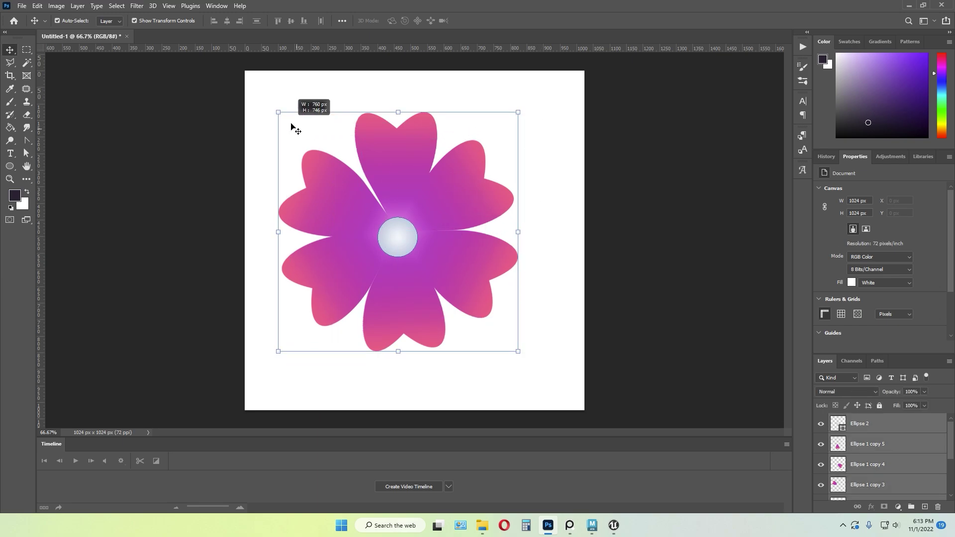
pyautogui.rightClick(865, 427)
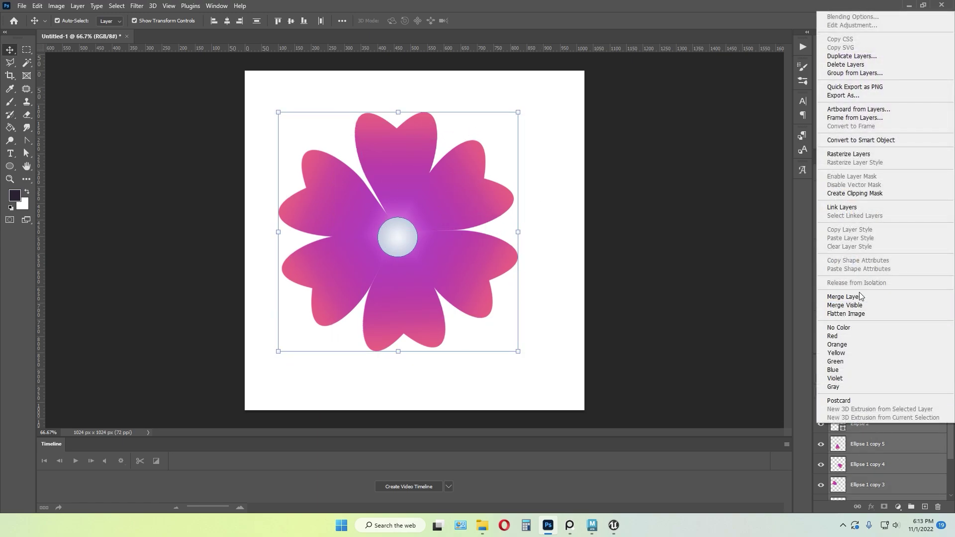
pyautogui.click(861, 296)
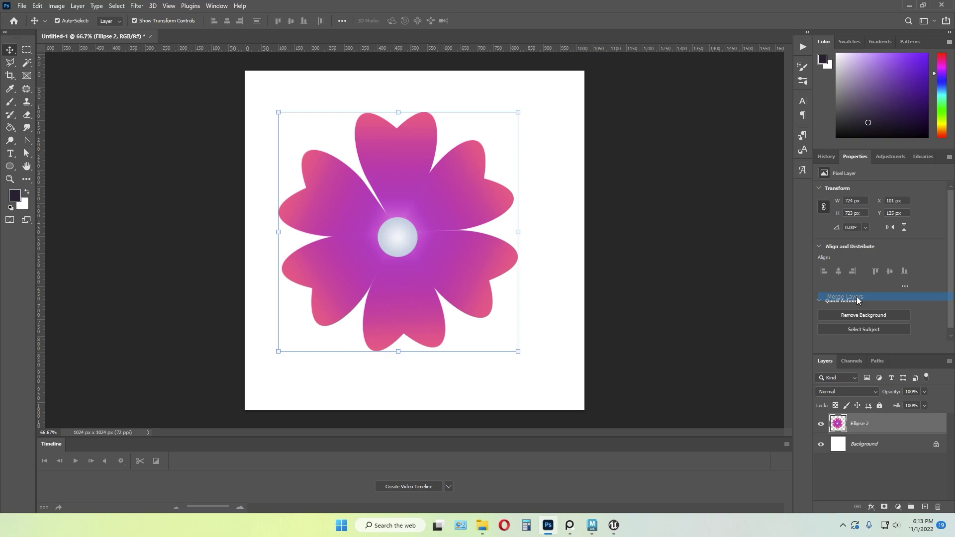
# - Scale the merged flower to about 58% and move it into the canvas's upper-left corner
pyautogui.click(467, 251)
pyautogui.moveTo(520, 352); pyautogui.dragTo(395, 225)
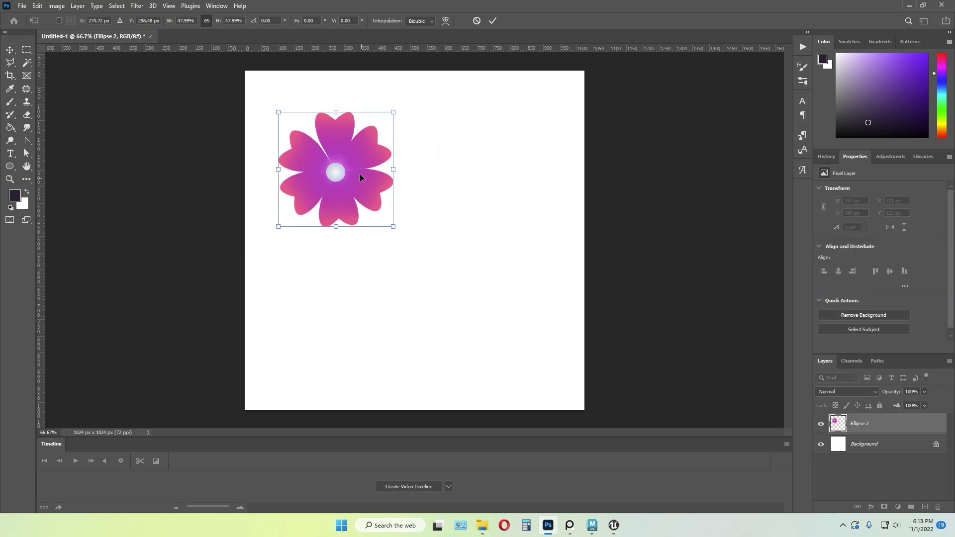
pyautogui.moveTo(360, 175); pyautogui.dragTo(350, 163)
pyautogui.moveTo(386, 217); pyautogui.dragTo(420, 238)
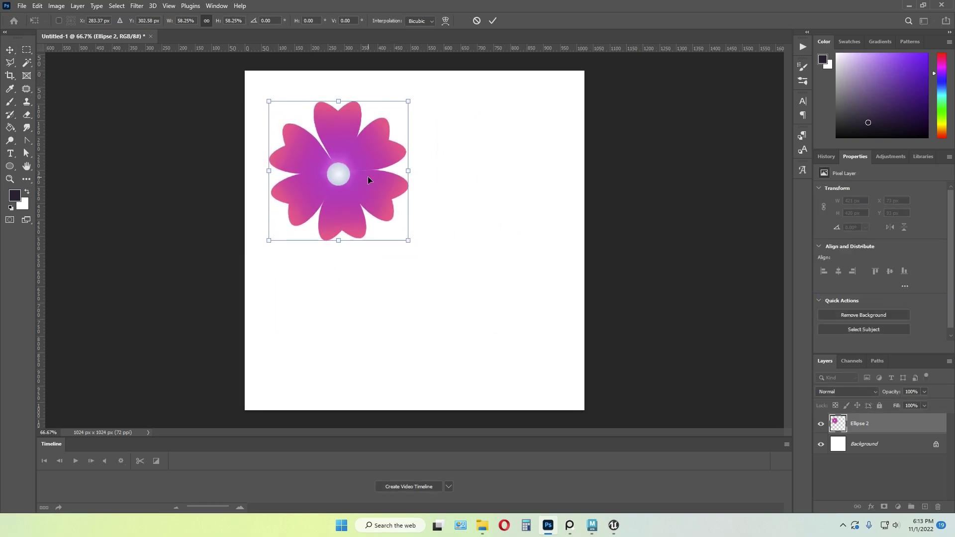
pyautogui.moveTo(367, 176); pyautogui.dragTo(363, 163)
pyautogui.click(473, 237)
pyautogui.click(476, 250)
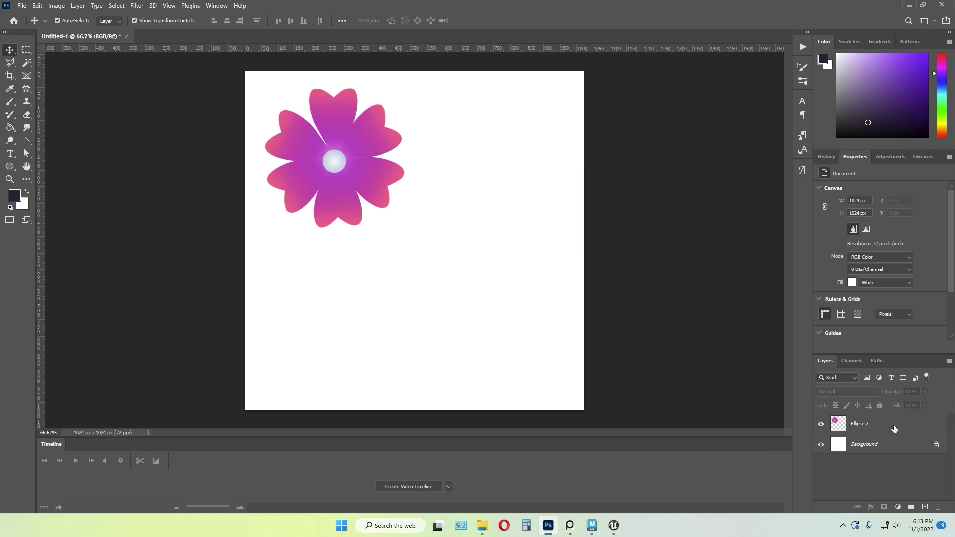
# - Add a new layer above the flower and draw a tall ellipse about 178 × 364 px to the flower's right
pyautogui.click(894, 428)
pyautogui.click(925, 507)
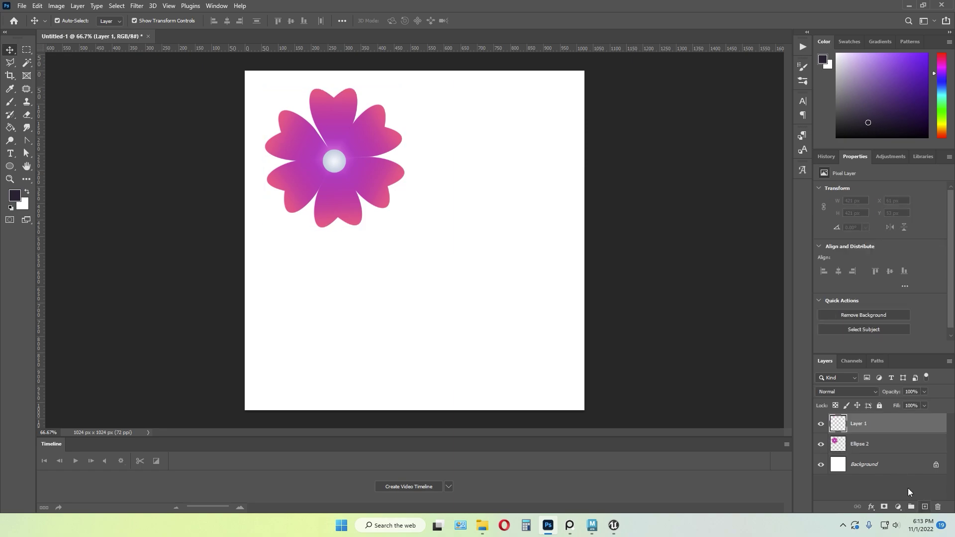
pyautogui.click(8, 166)
pyautogui.rightClick(8, 167)
pyautogui.click(8, 167)
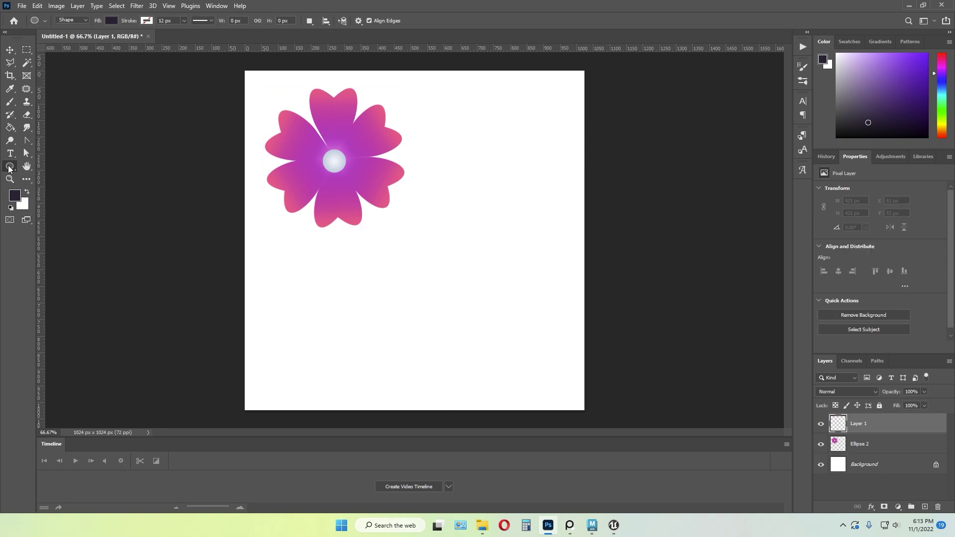
pyautogui.moveTo(484, 159); pyautogui.dragTo(543, 280)
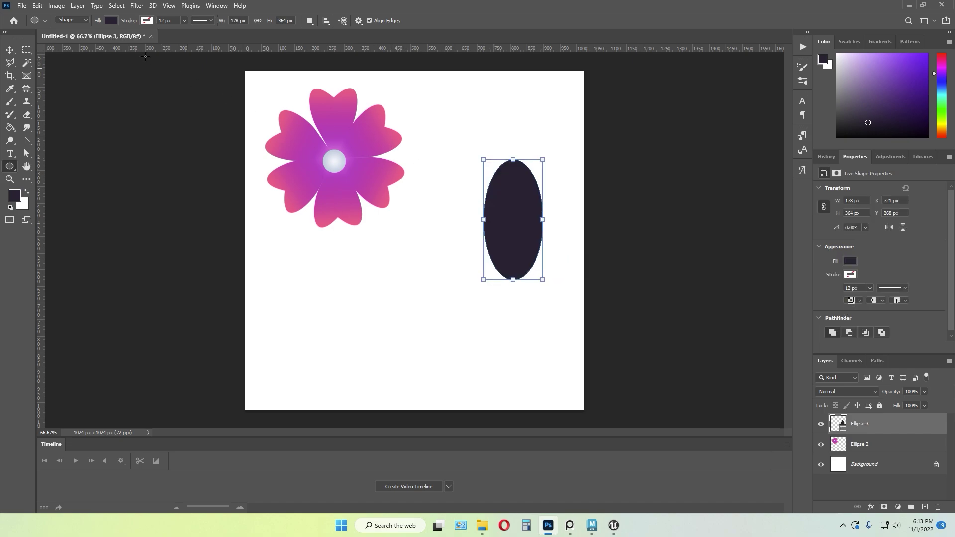
# - Fill the new ellipse with the light-blue-to-cyan linear gradient from the Blues presets
pyautogui.click(111, 21)
pyautogui.click(82, 44)
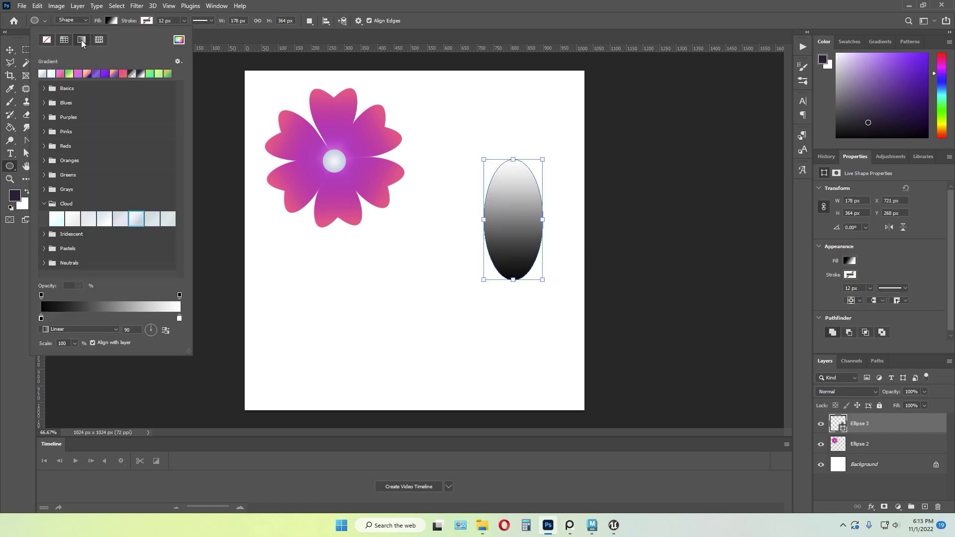
pyautogui.click(45, 146)
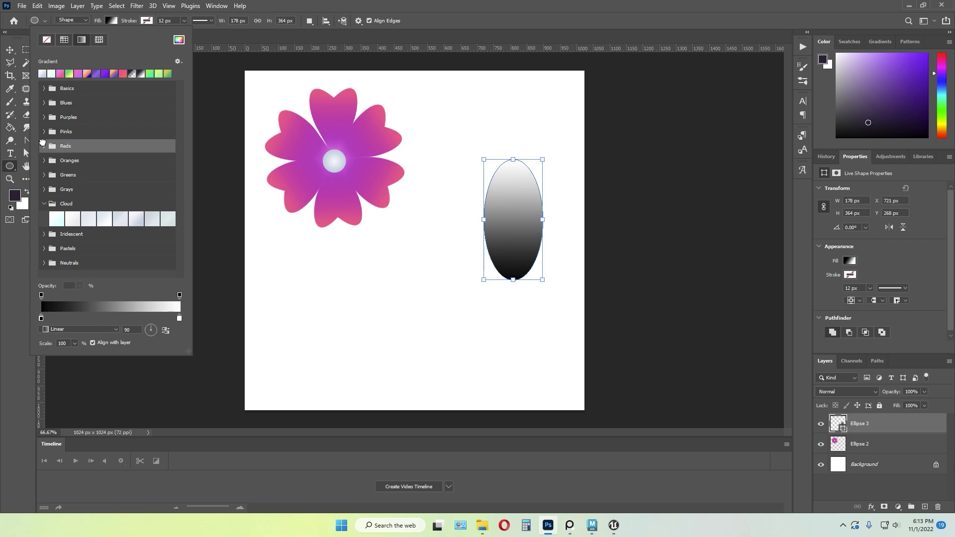
pyautogui.click(44, 146)
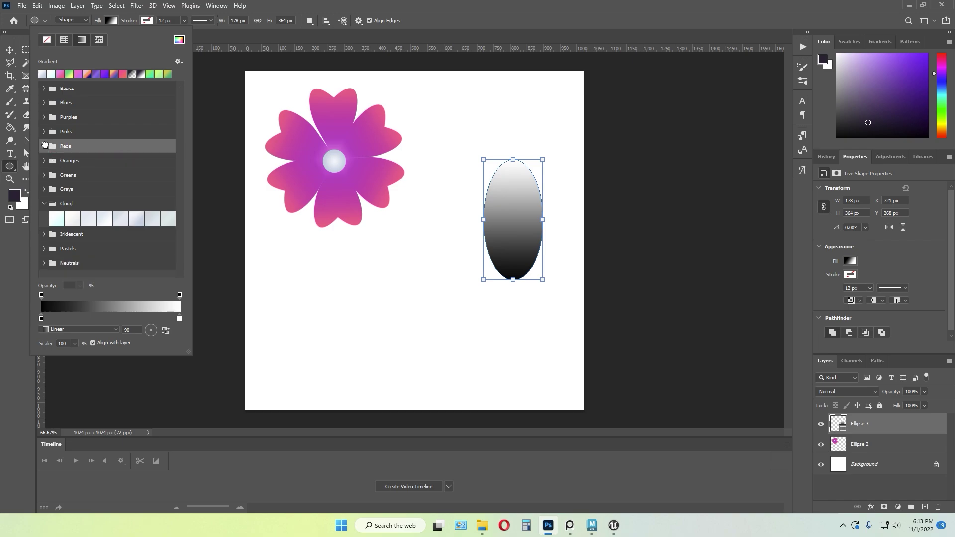
pyautogui.click(43, 103)
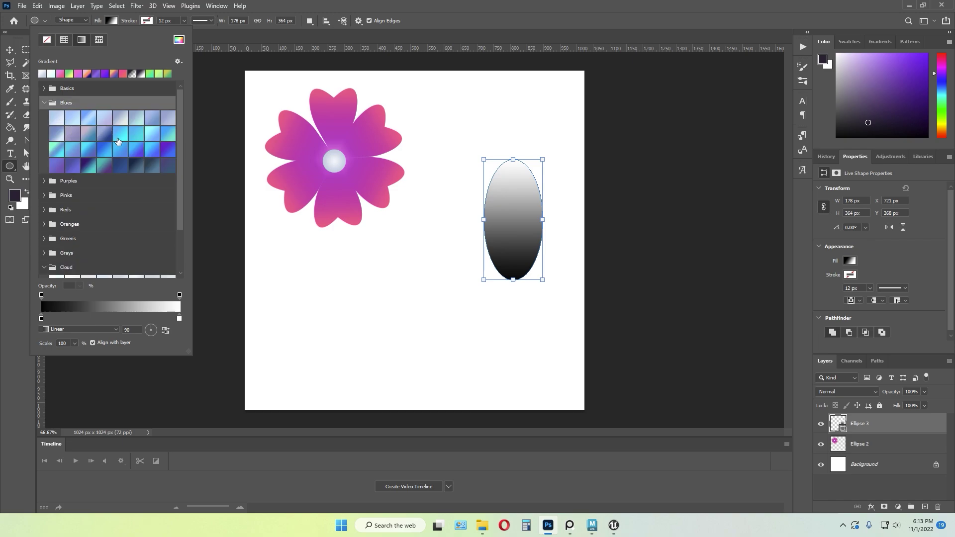
pyautogui.click(120, 135)
# - Try several other Blues gradients on the ellipse, then reapply the light-blue-to-cyan preset
pyautogui.click(135, 119)
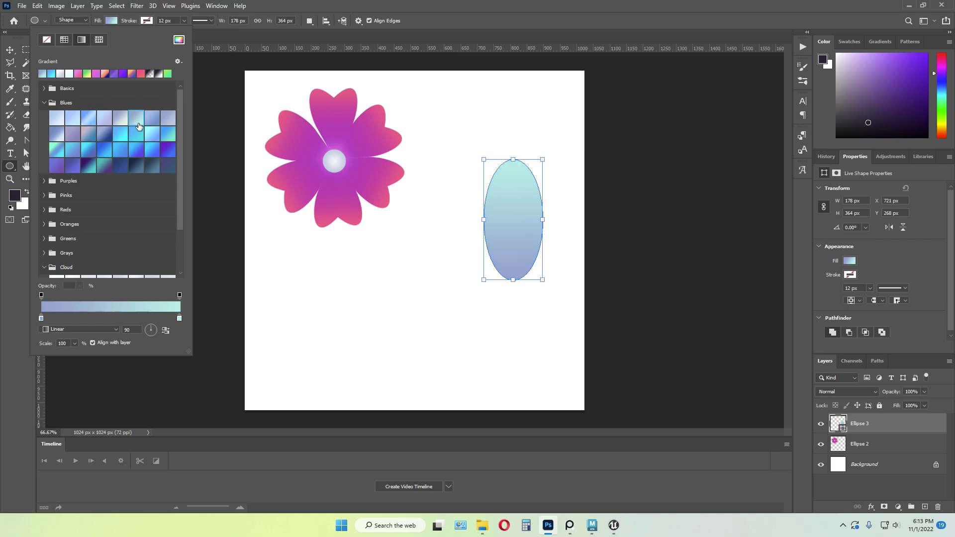
pyautogui.click(119, 150)
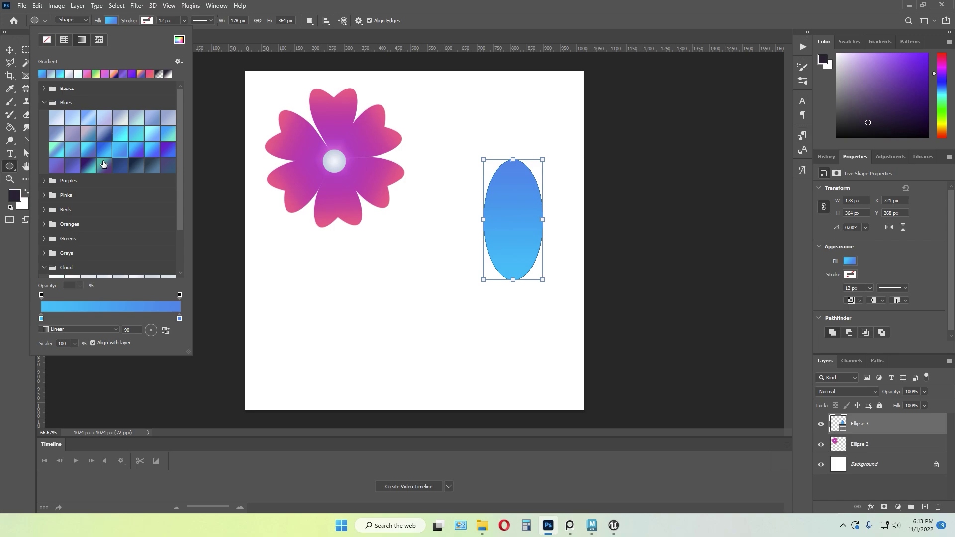
pyautogui.click(149, 119)
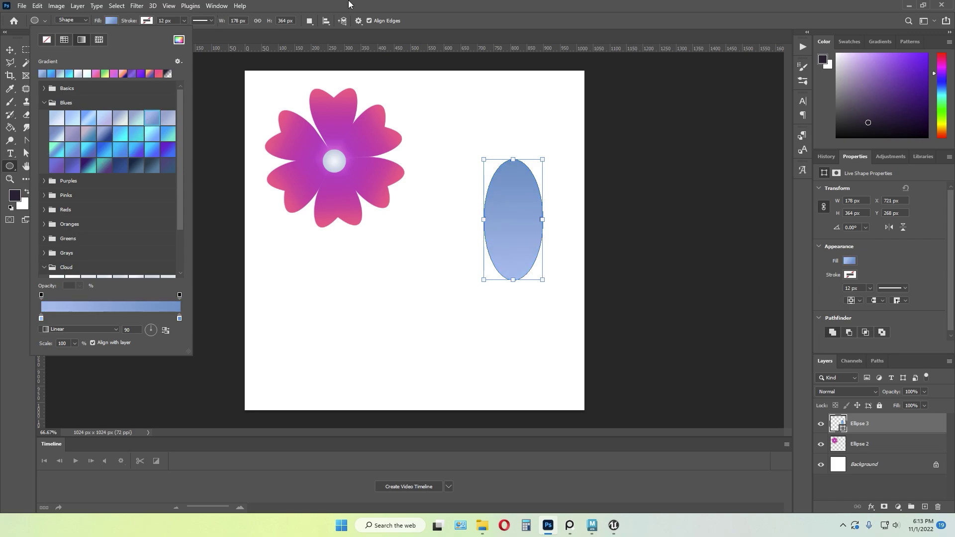
pyautogui.click(134, 134)
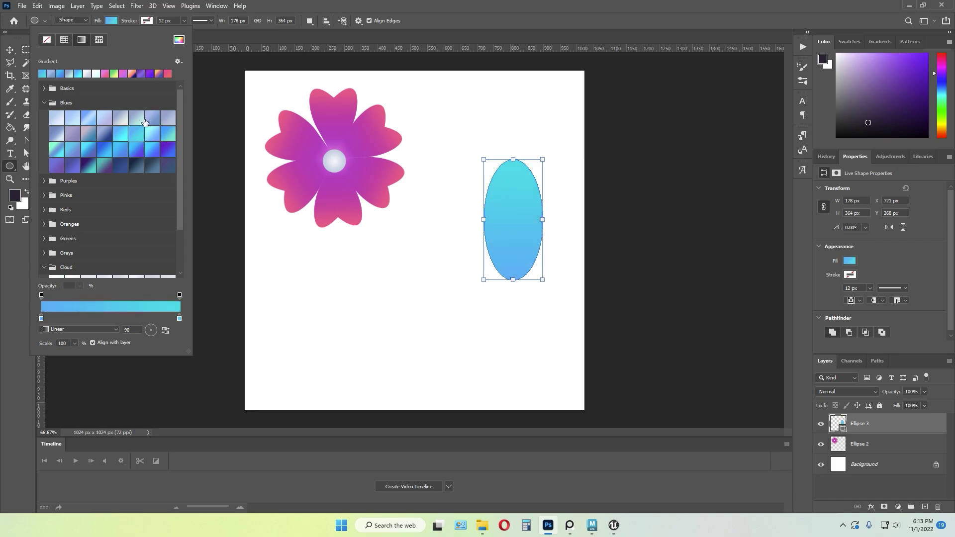
pyautogui.click(152, 117)
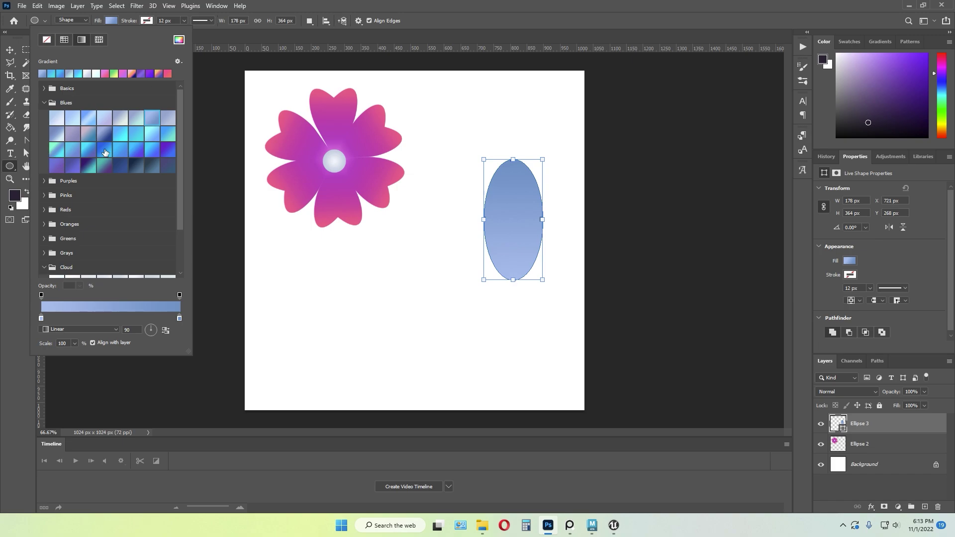
pyautogui.click(122, 136)
pyautogui.click(119, 151)
pyautogui.click(117, 140)
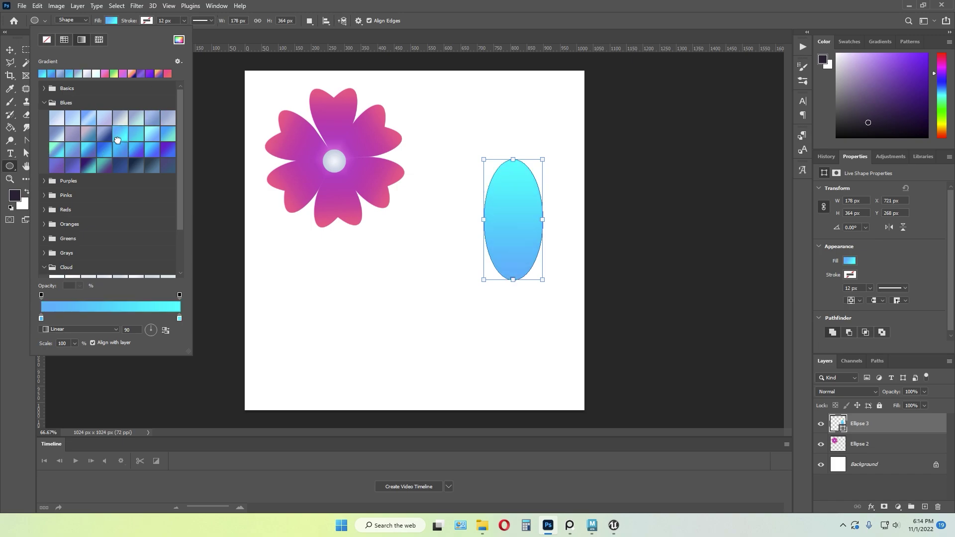
pyautogui.click(441, 4)
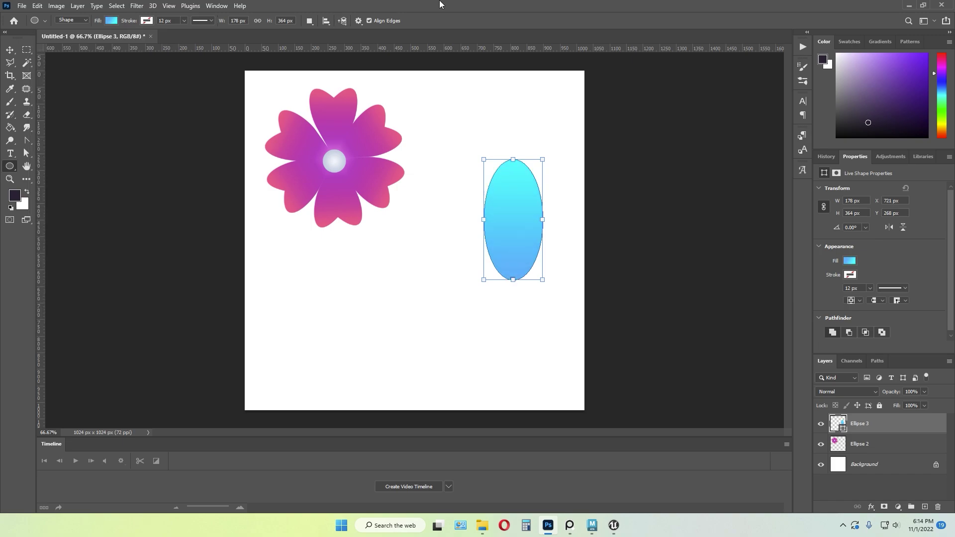
# - Move the ellipse toward the canvas's lower right and flare its top into a broad petal edge with the Convert Point tool
pyautogui.click(11, 51)
pyautogui.click(477, 285)
pyautogui.moveTo(517, 227); pyautogui.dragTo(486, 278)
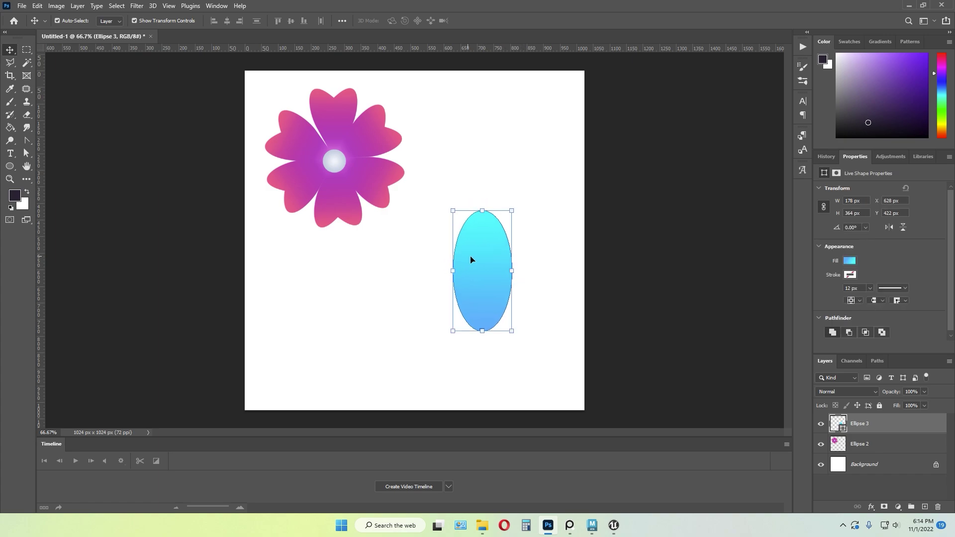
pyautogui.click(28, 142)
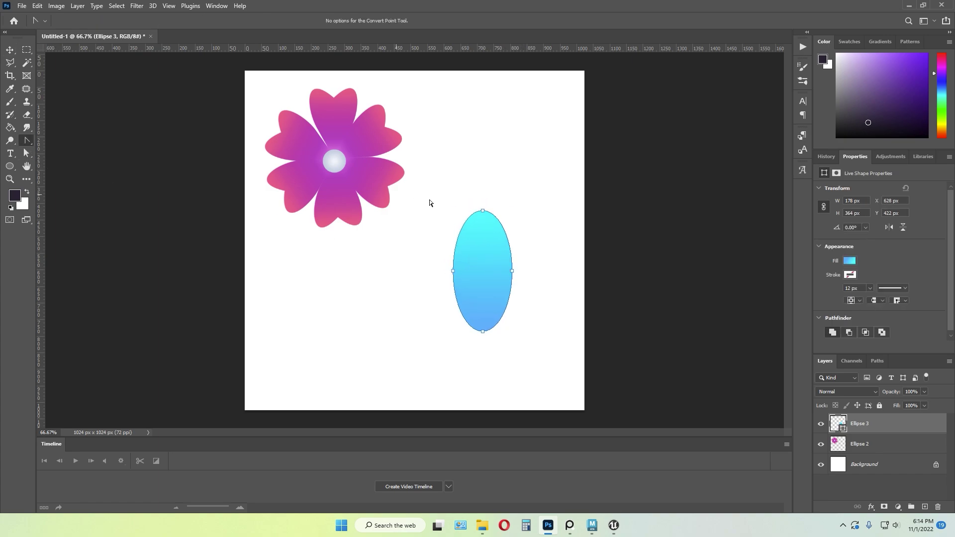
pyautogui.moveTo(483, 212); pyautogui.dragTo(560, 213)
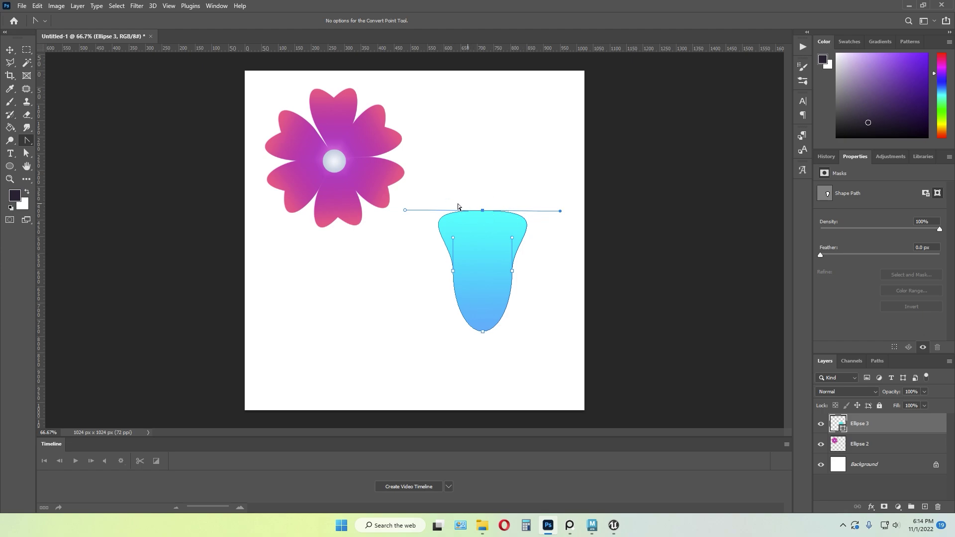
# - Add a white color stop about a quarter along the petal's gradient and shift the midpoint on its cyan side closer to it
pyautogui.click(10, 166)
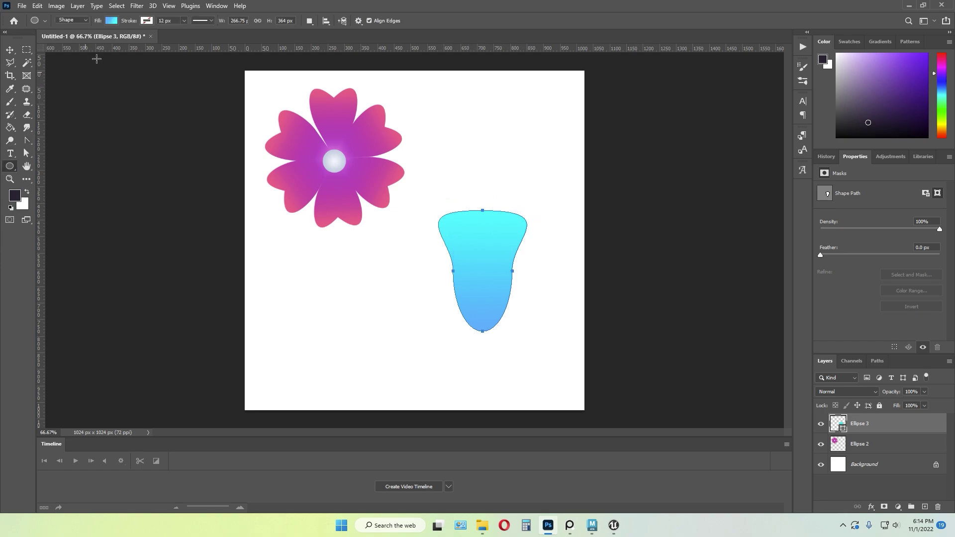
pyautogui.click(111, 22)
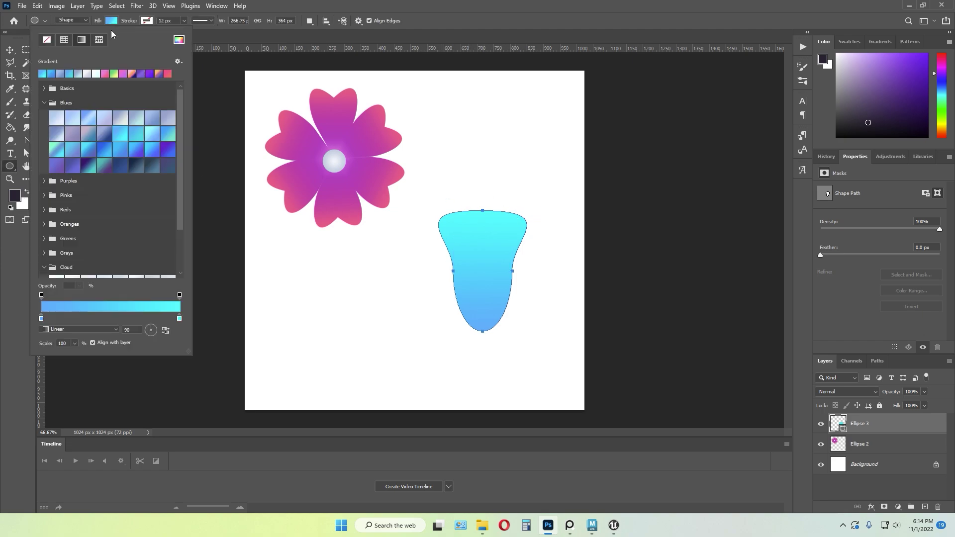
pyautogui.click(89, 308)
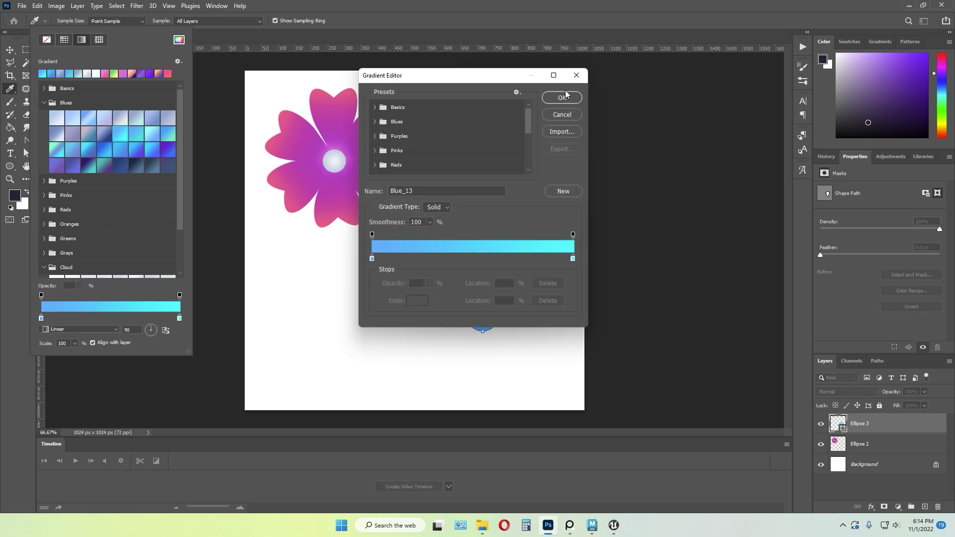
pyautogui.click(563, 97)
pyautogui.click(79, 318)
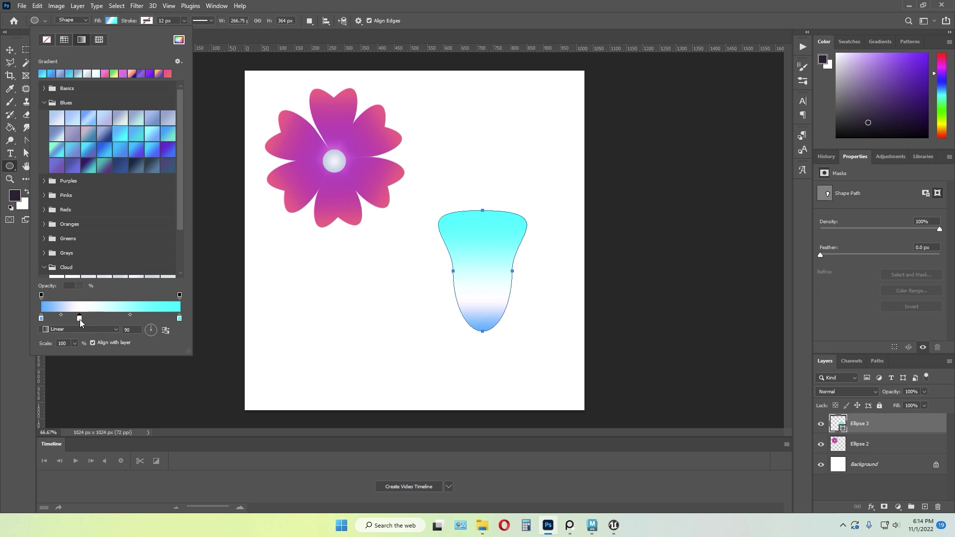
pyautogui.moveTo(132, 319); pyautogui.dragTo(102, 320)
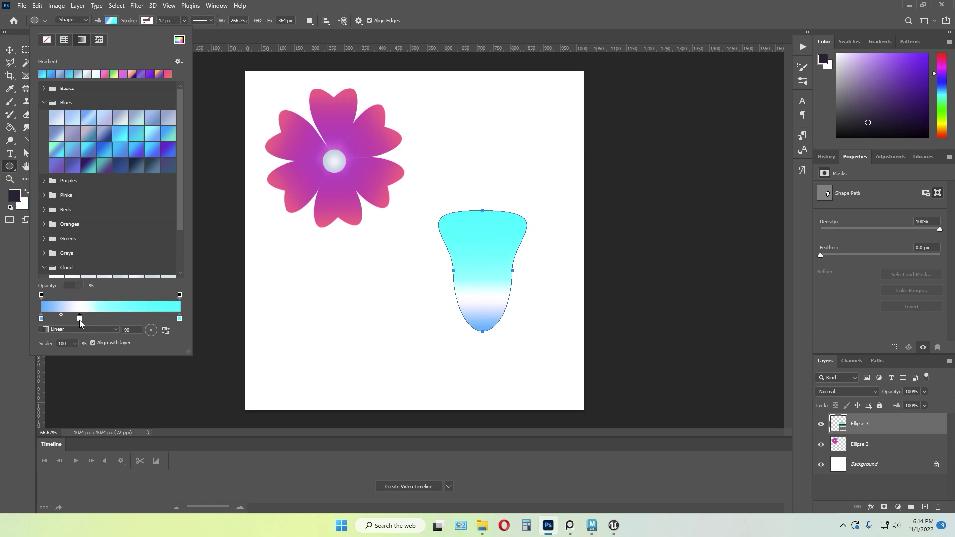
# - Change the white gradient stop's color to pale cyan d5ffff
pyautogui.doubleClick(79, 319)
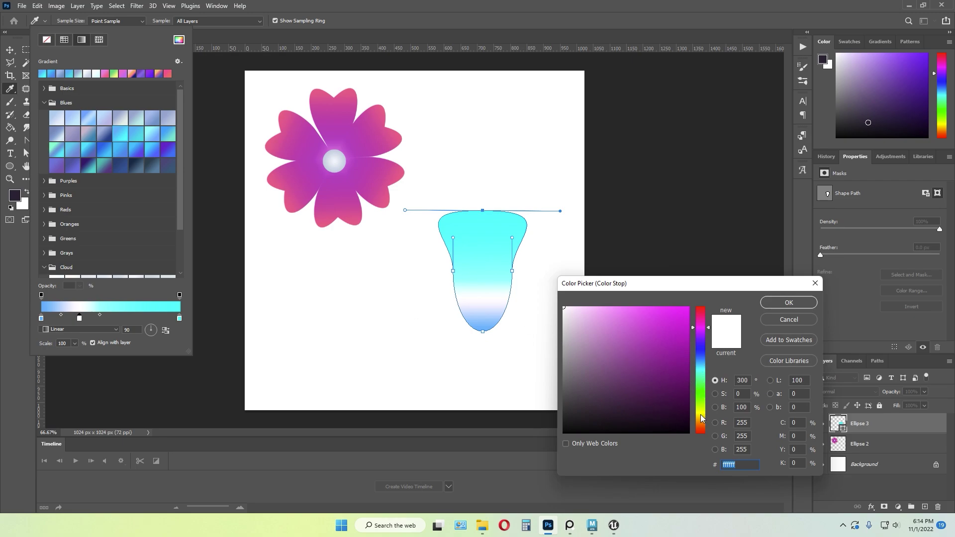
pyautogui.moveTo(701, 362); pyautogui.dragTo(653, 355)
pyautogui.click(700, 338)
pyautogui.click(703, 369)
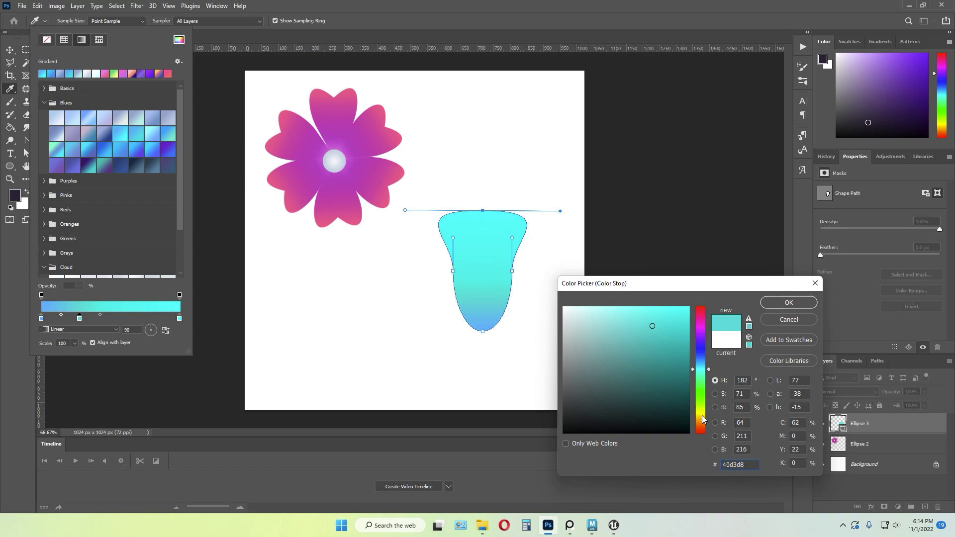
pyautogui.click(704, 412)
pyautogui.click(585, 313)
pyautogui.moveTo(702, 391); pyautogui.dragTo(700, 370)
pyautogui.moveTo(576, 320); pyautogui.dragTo(584, 302)
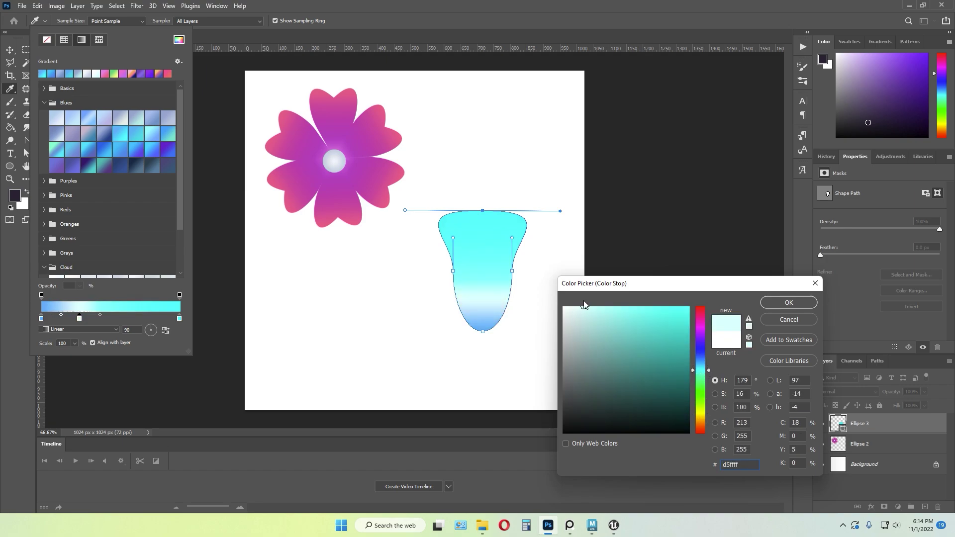
pyautogui.click(771, 303)
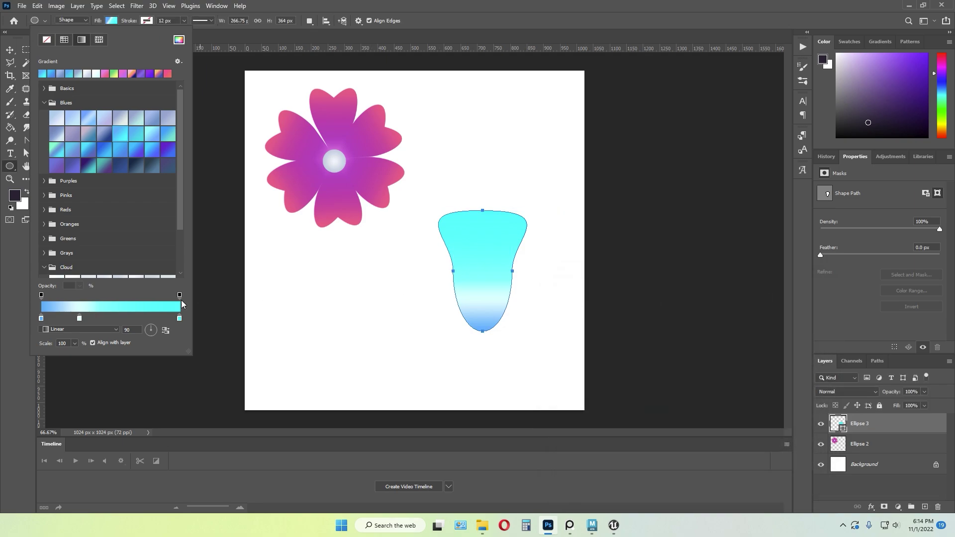
# - Try a white color stop about three-quarters along the petal's gradient, discarding the extra stops placed around it
pyautogui.click(148, 319)
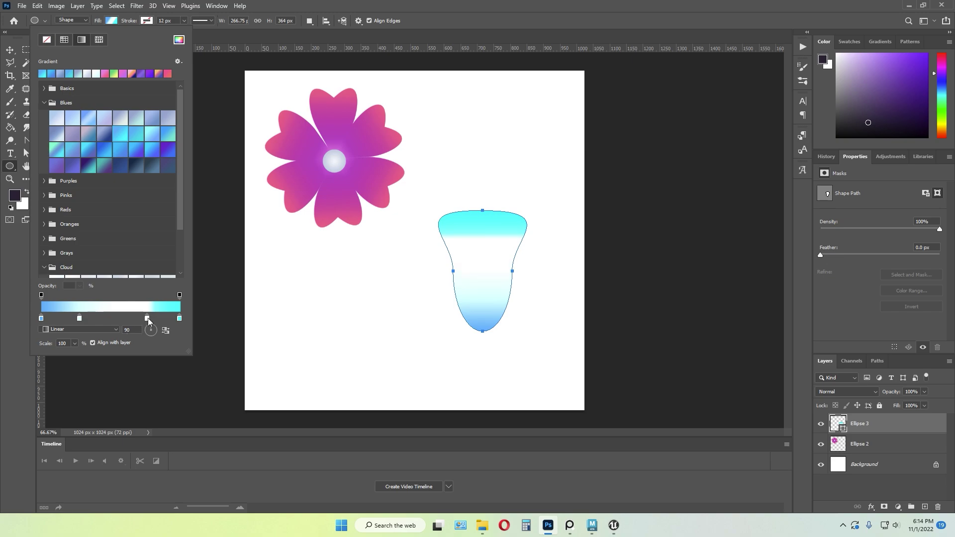
pyautogui.moveTo(147, 384); pyautogui.dragTo(147, 382)
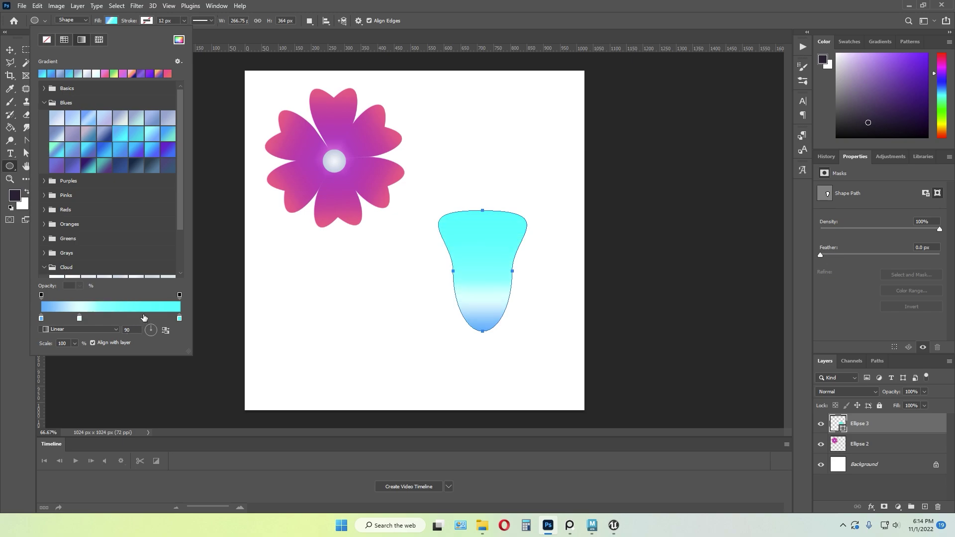
pyautogui.click(143, 318)
pyautogui.doubleClick(118, 312)
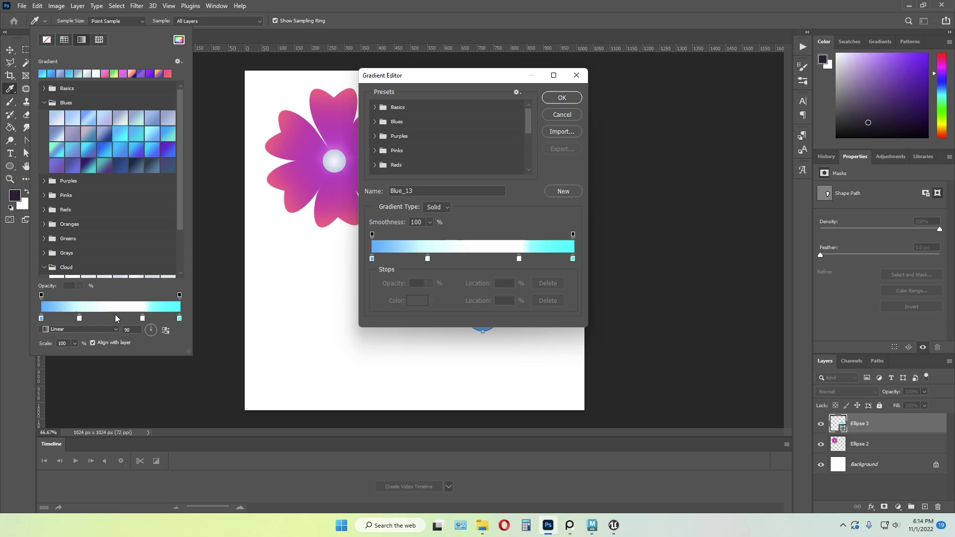
pyautogui.click(577, 77)
pyautogui.click(122, 318)
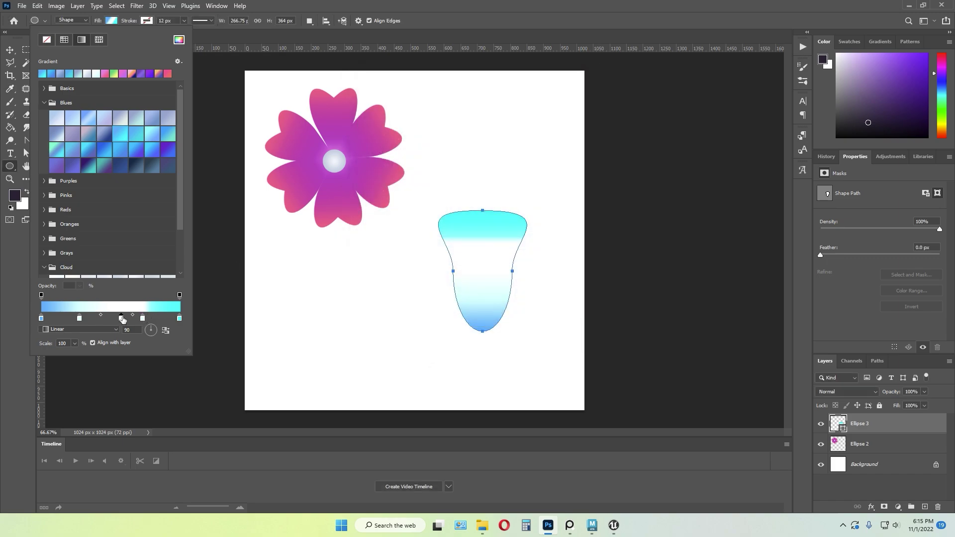
pyautogui.moveTo(122, 319); pyautogui.dragTo(127, 373)
# - Recolor the white stop near the gradient's cyan end to pale lavender-blue and move it closer to that end
pyautogui.doubleClick(142, 319)
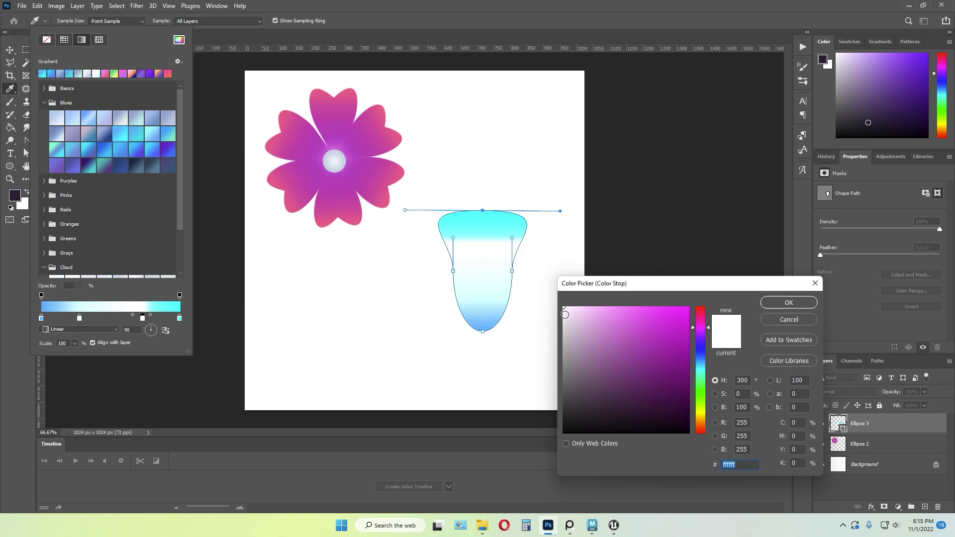
pyautogui.click(701, 341)
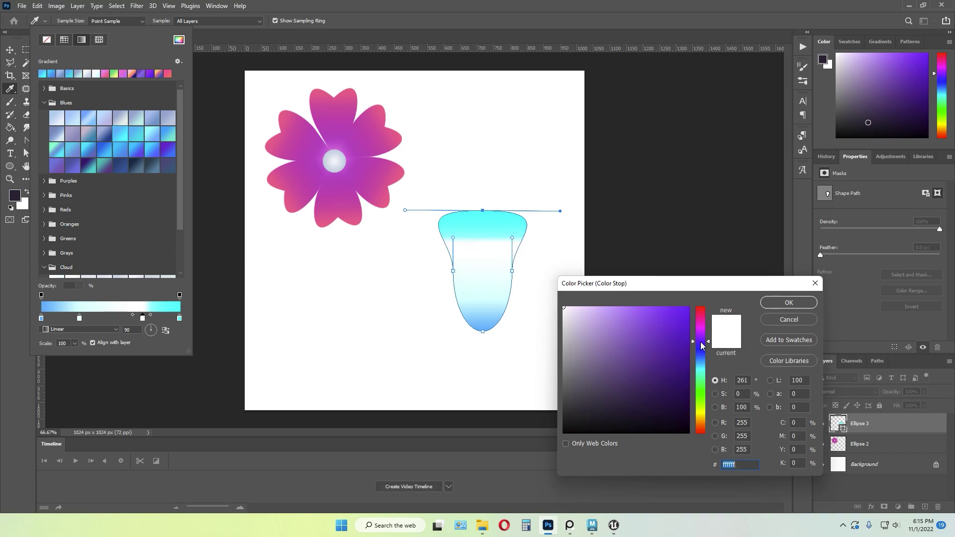
pyautogui.moveTo(701, 352); pyautogui.dragTo(701, 348)
pyautogui.moveTo(584, 333)
pyautogui.mouseDown()
pyautogui.moveTo(573, 329)
pyautogui.moveTo(627, 320)
pyautogui.moveTo(632, 309)
pyautogui.moveTo(598, 305)
pyautogui.mouseUp()
pyautogui.click(703, 359)
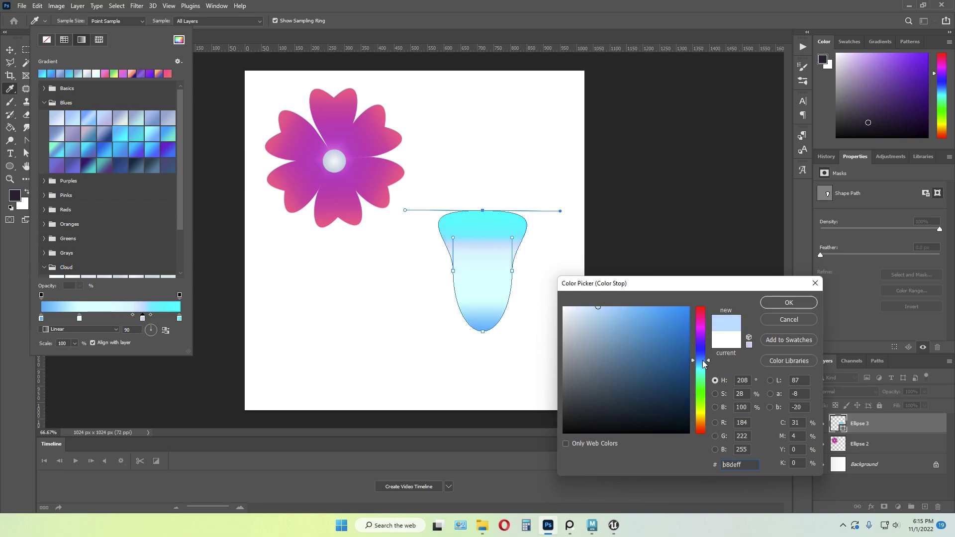
pyautogui.click(783, 302)
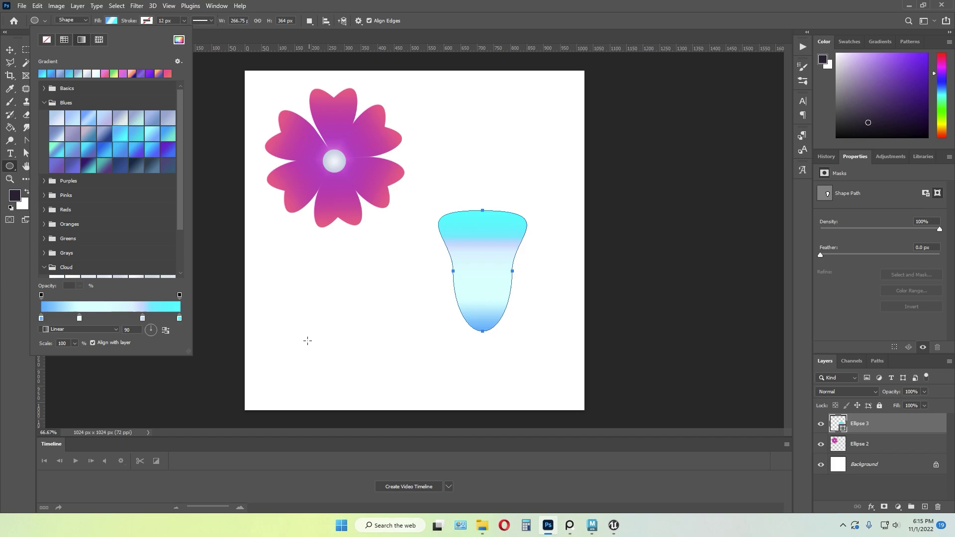
pyautogui.moveTo(144, 319); pyautogui.dragTo(165, 319)
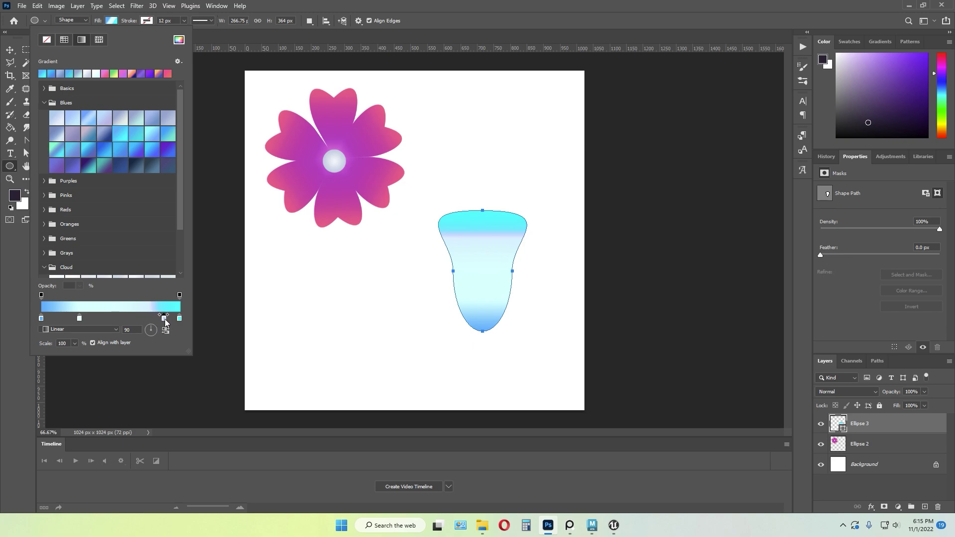
# - Shift the gradient's cyan stop inward to about three-quarters of its length and add a white stop at the end, clearing the other extra stops
pyautogui.click(133, 318)
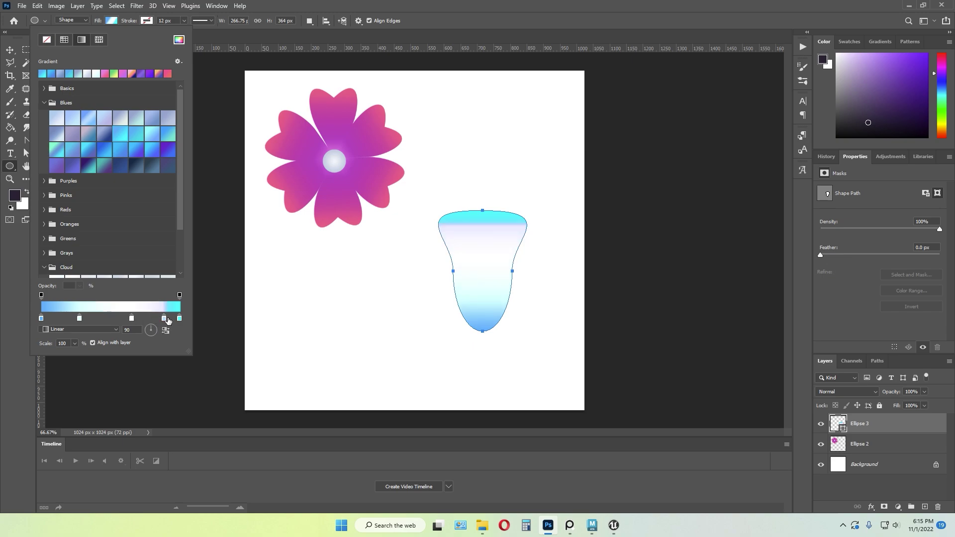
pyautogui.moveTo(132, 319)
pyautogui.mouseDown()
pyautogui.moveTo(171, 327)
pyautogui.moveTo(175, 343)
pyautogui.moveTo(142, 320)
pyautogui.mouseUp()
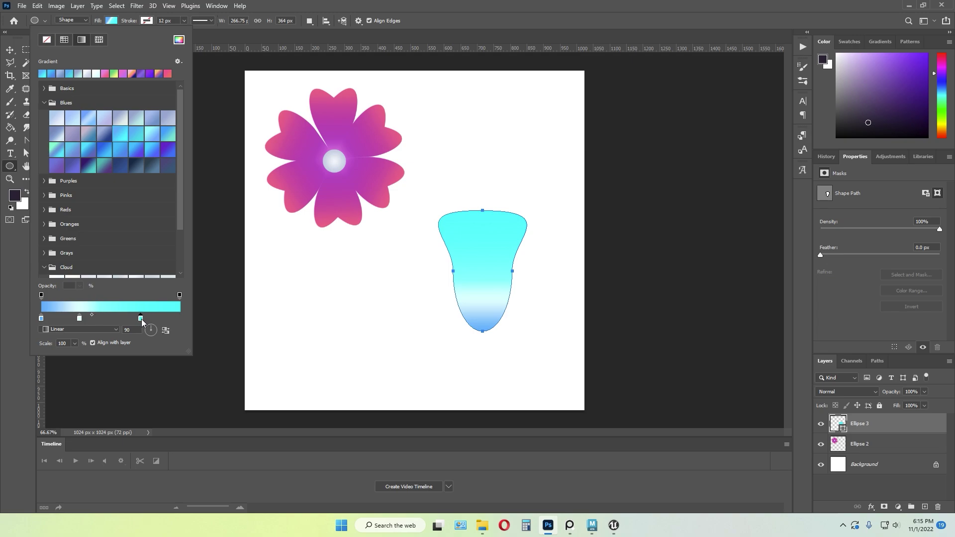
pyautogui.click(177, 318)
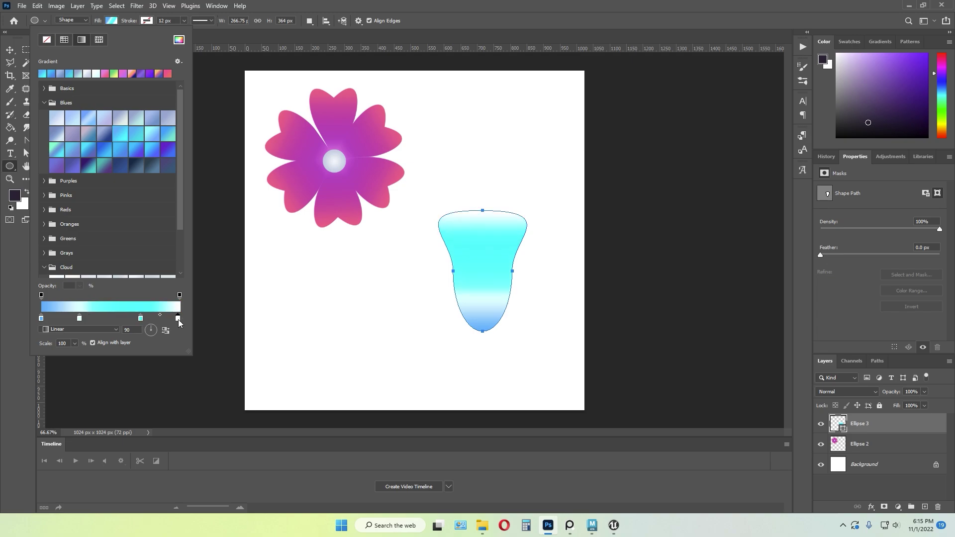
# - Try several blue shades on the white color stop at the end of the petal's gradient
pyautogui.doubleClick(178, 319)
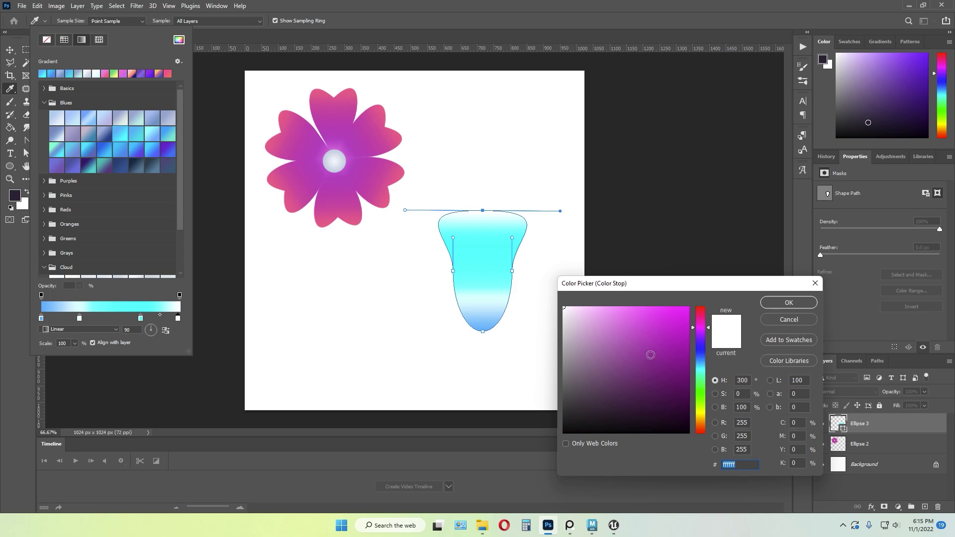
pyautogui.write('0078ff')
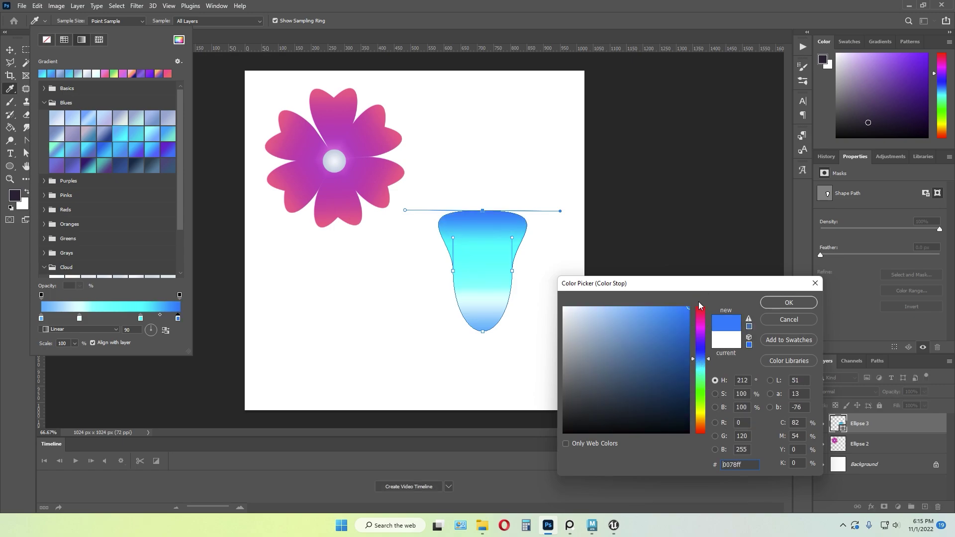
pyautogui.click(652, 325)
pyautogui.click(636, 311)
pyautogui.click(616, 311)
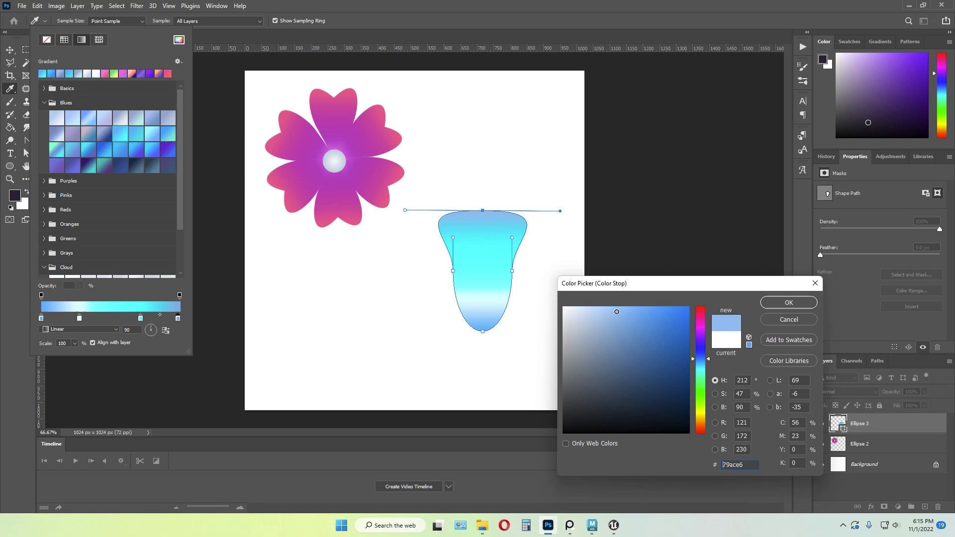
pyautogui.click(660, 358)
pyautogui.click(641, 357)
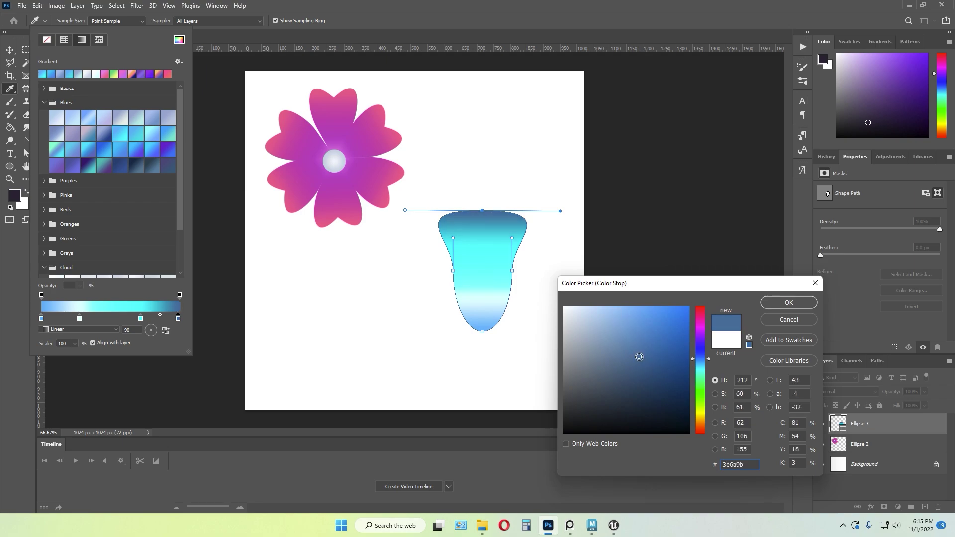
pyautogui.click(633, 332)
# - Try yellow and pale lilac hues on the gradient's end stop
pyautogui.click(700, 412)
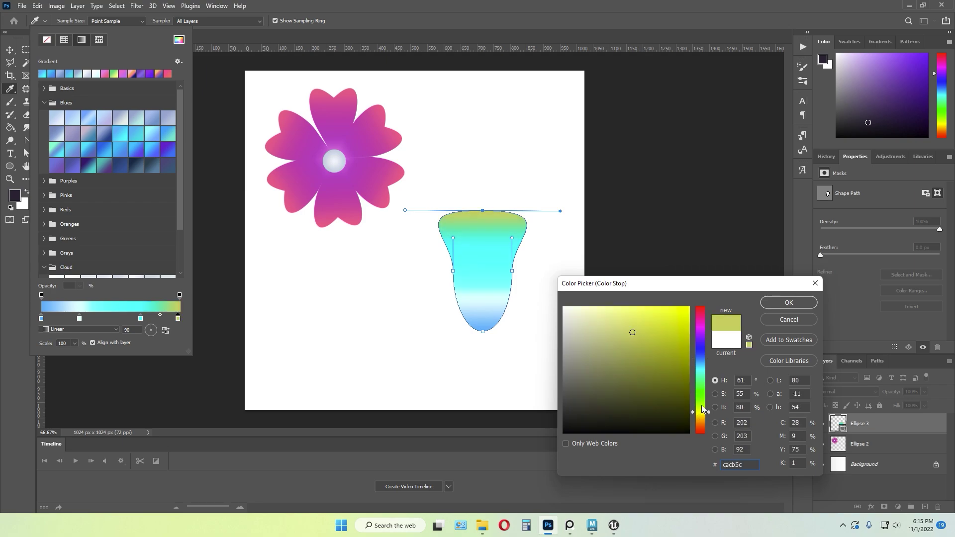
pyautogui.moveTo(701, 406); pyautogui.dragTo(703, 419)
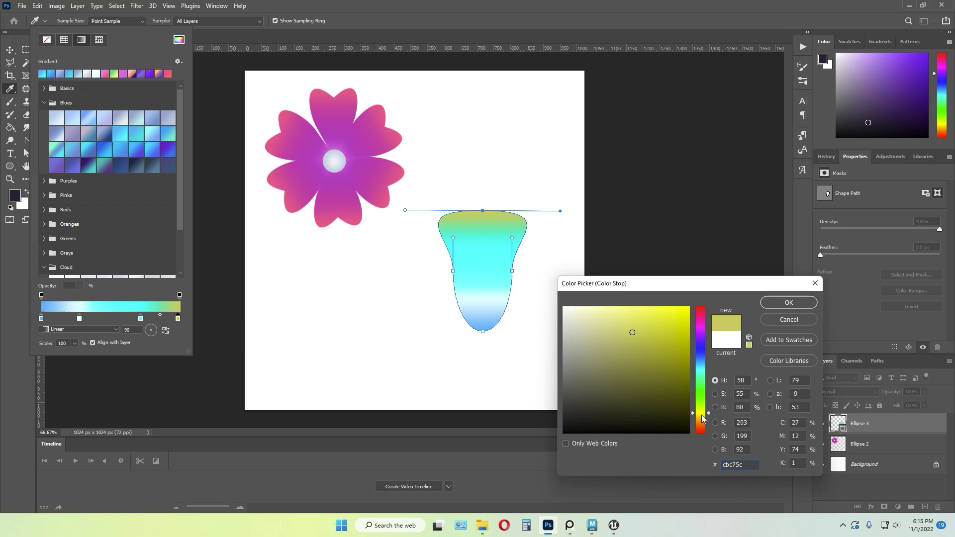
pyautogui.click(699, 334)
pyautogui.moveTo(632, 332)
pyautogui.mouseDown()
pyautogui.moveTo(647, 352)
pyautogui.moveTo(604, 311)
pyautogui.mouseUp()
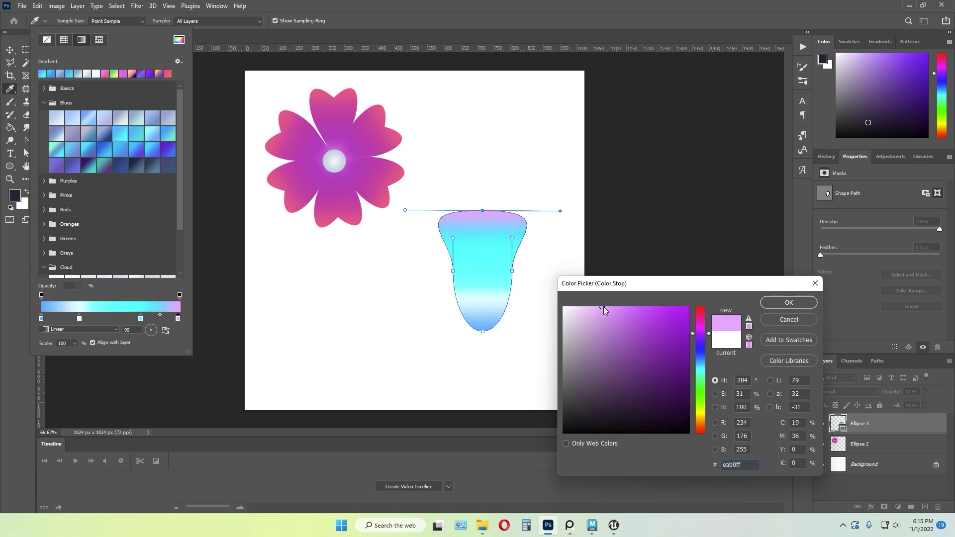
pyautogui.moveTo(627, 341)
pyautogui.mouseDown()
pyautogui.moveTo(575, 321)
pyautogui.moveTo(572, 304)
pyautogui.moveTo(588, 297)
pyautogui.mouseUp()
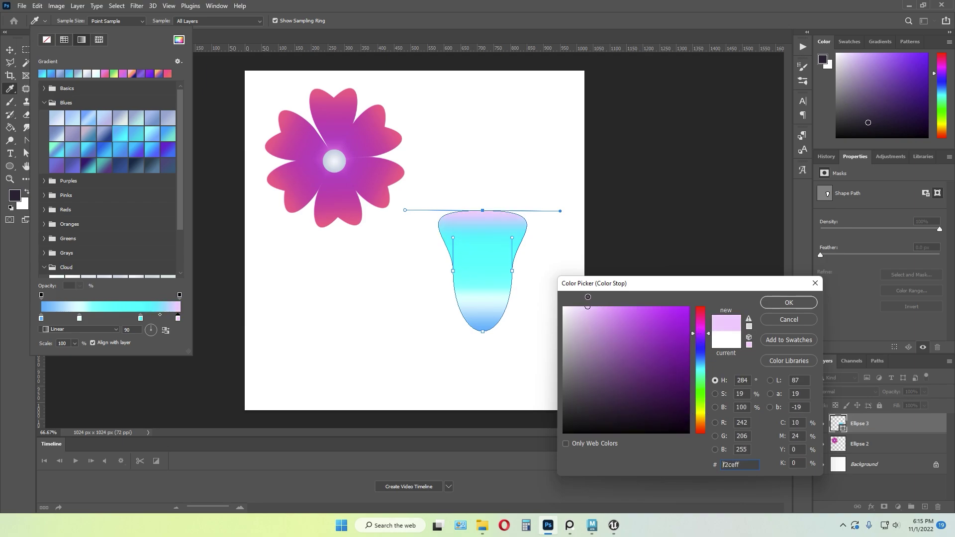
pyautogui.click(700, 412)
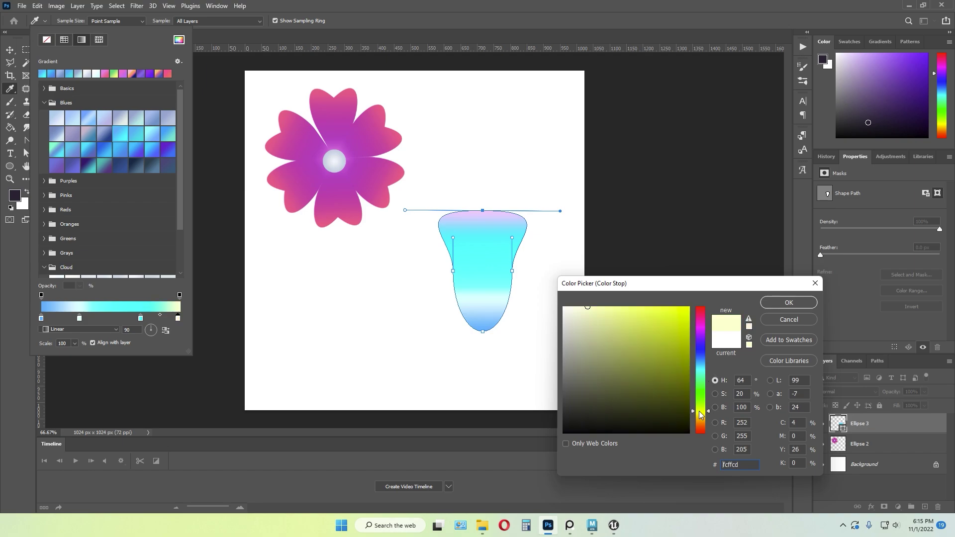
# - Recolor the gradient's end stop to indigo blue 545ebb and apply it to the petal's wide end
pyautogui.click(702, 351)
pyautogui.click(632, 340)
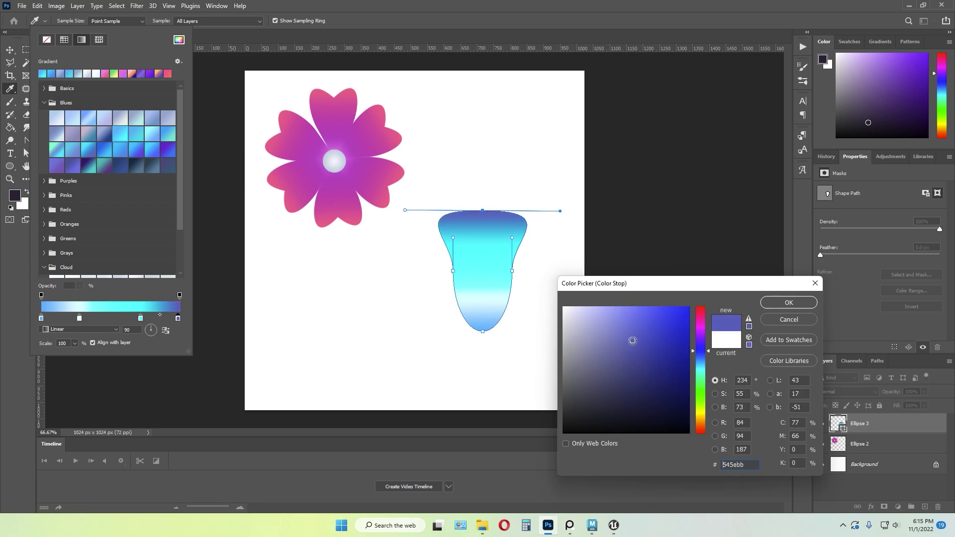
pyautogui.click(783, 309)
pyautogui.click(546, 305)
pyautogui.click(545, 305)
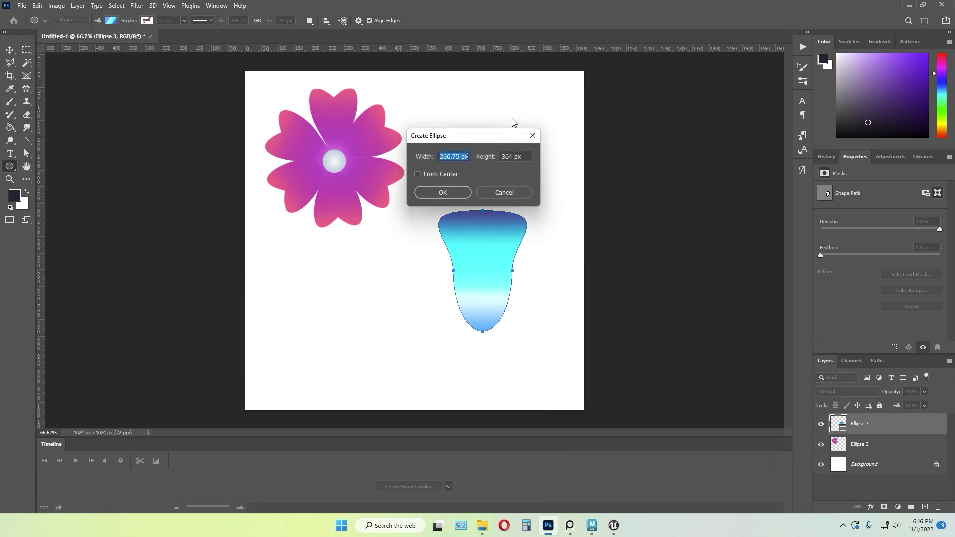
pyautogui.click(534, 136)
# - Move the blue petal slightly up and to the right, and rasterize its Ellipse 3 layer
pyautogui.click(10, 50)
pyautogui.click(357, 315)
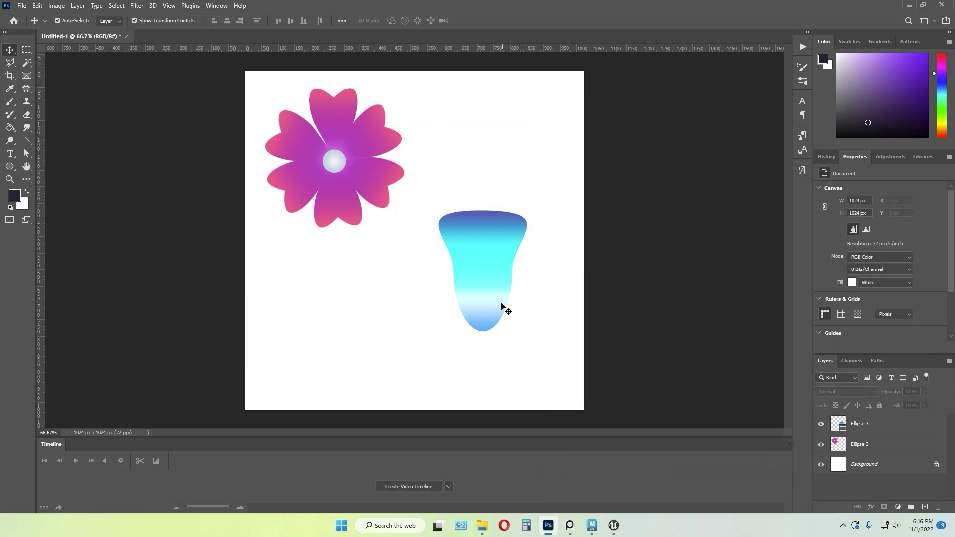
pyautogui.moveTo(502, 306); pyautogui.dragTo(516, 275)
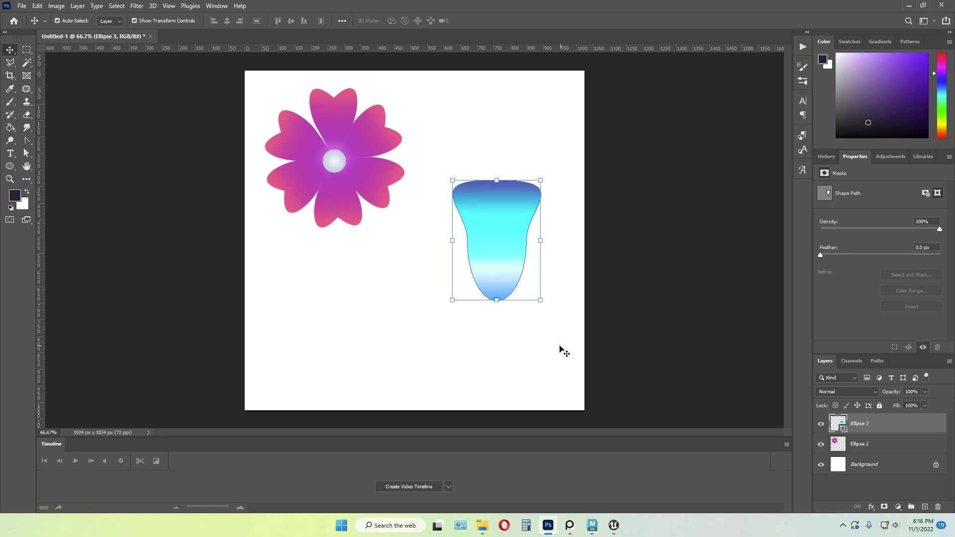
pyautogui.rightClick(861, 423)
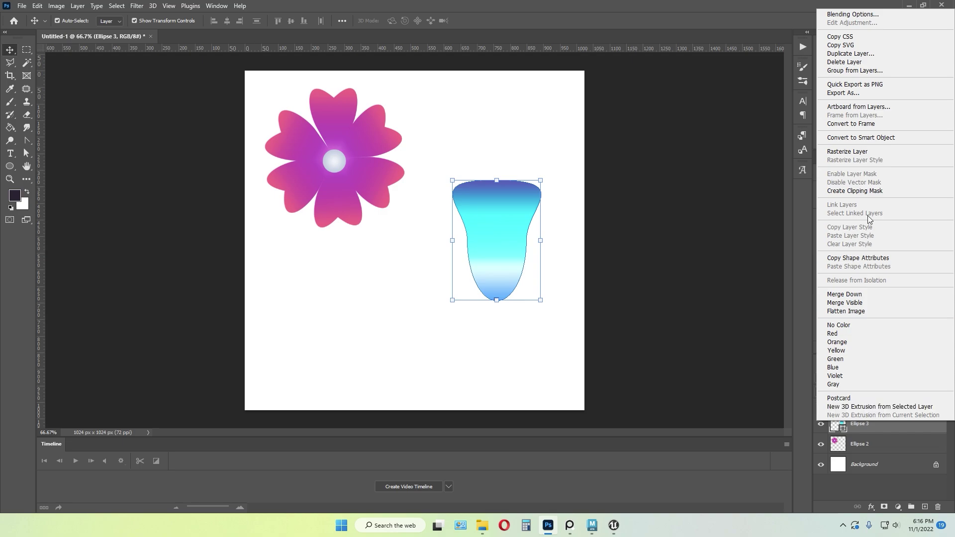
pyautogui.click(855, 152)
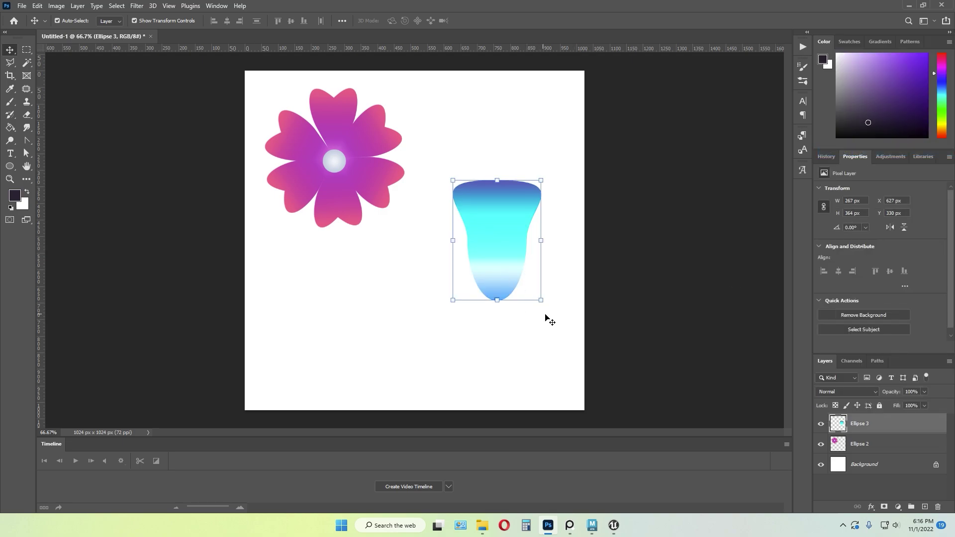
# - Shrink the petal to about 104 × 146 px and rotate it so its indigo end points down and slightly left
pyautogui.moveTo(546, 307); pyautogui.dragTo(457, 188)
pyautogui.moveTo(541, 182); pyautogui.dragTo(493, 188)
pyautogui.press('Return')
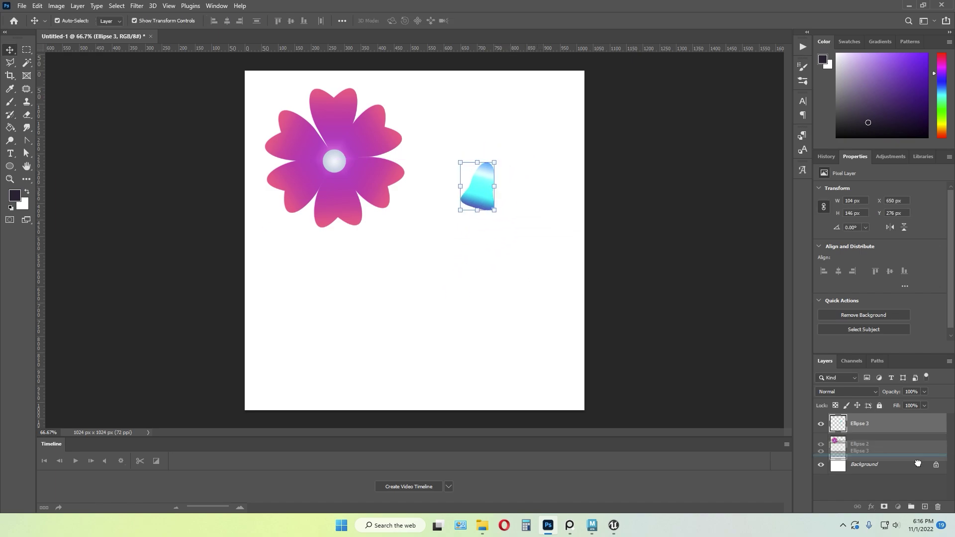
# - Duplicate the petal and set the copy beside it, rotated about -39° so the two fan out like bells
pyautogui.hotkey('ctrl', 'j')
pyautogui.moveTo(502, 217)
pyautogui.mouseDown()
pyautogui.moveTo(517, 177)
pyautogui.moveTo(524, 201)
pyautogui.moveTo(551, 209)
pyautogui.moveTo(513, 197)
pyautogui.moveTo(514, 205)
pyautogui.mouseUp()
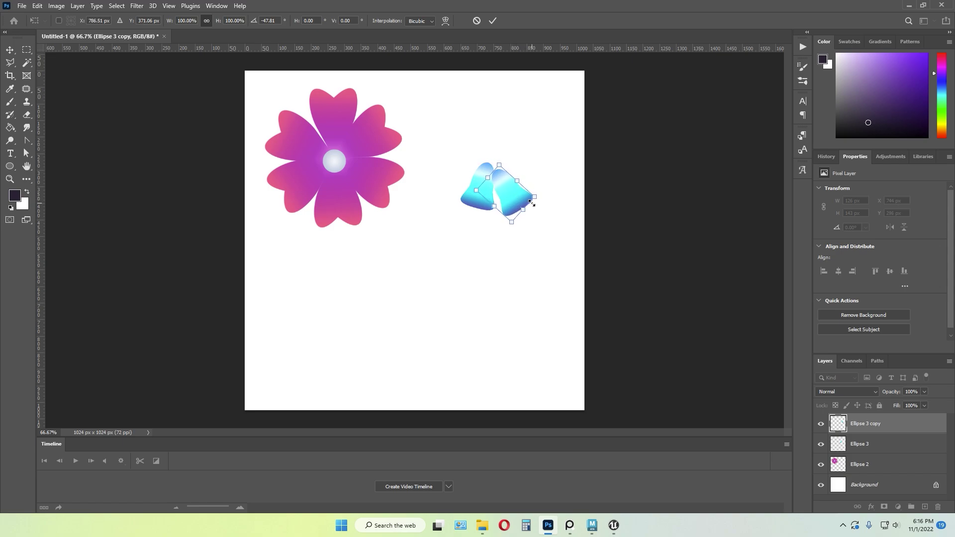
pyautogui.moveTo(550, 231); pyautogui.dragTo(527, 210)
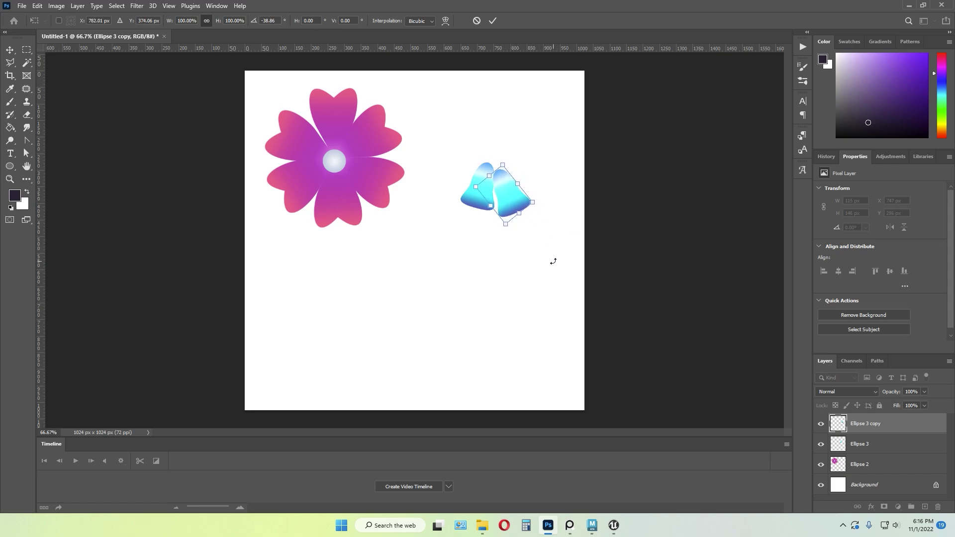
pyautogui.press('Return')
# - Move both petals together to the lower right part of the canvas and enlarge the pair to about 179%
pyautogui.moveTo(562, 256); pyautogui.dragTo(476, 178)
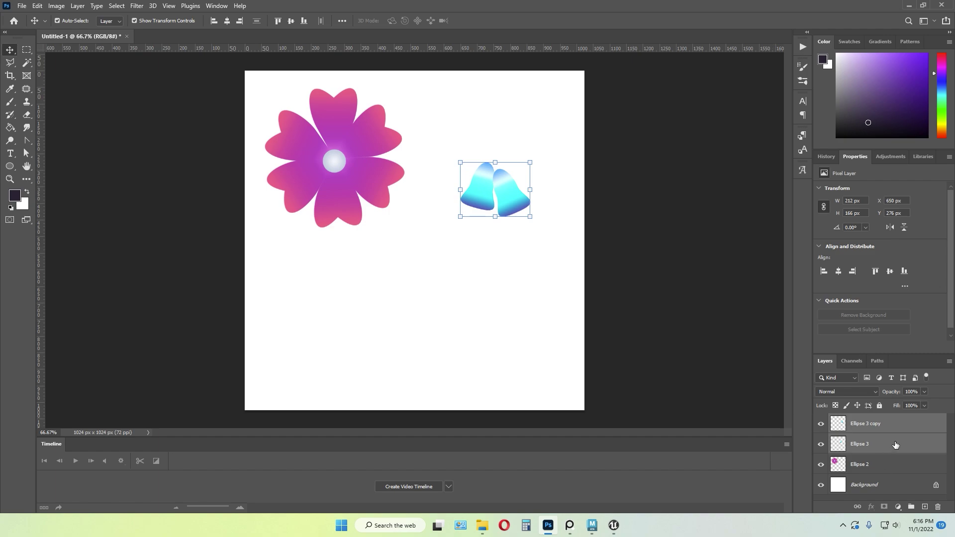
pyautogui.moveTo(896, 445); pyautogui.dragTo(924, 506)
pyautogui.moveTo(509, 204); pyautogui.dragTo(474, 344)
pyautogui.press('Delete')
pyautogui.moveTo(532, 323); pyautogui.dragTo(575, 288)
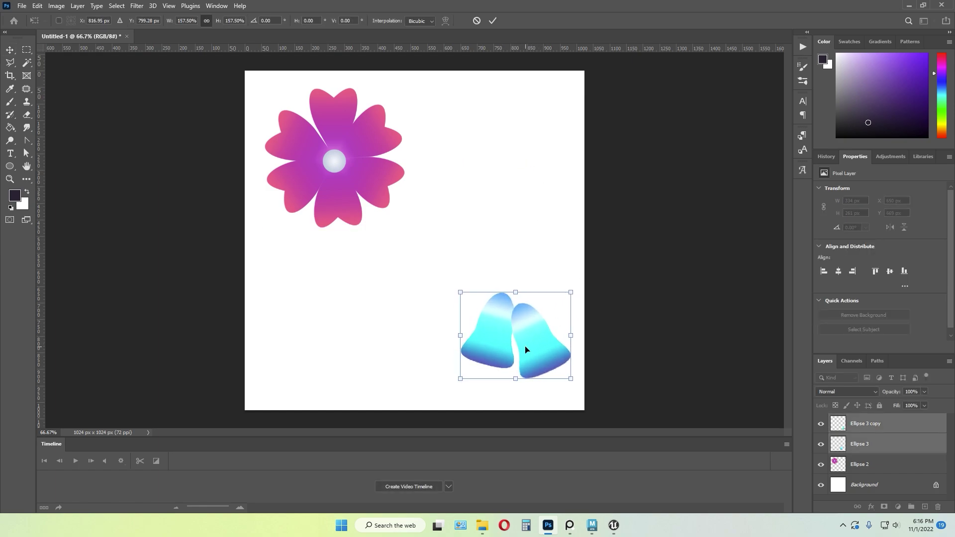
pyautogui.moveTo(524, 346)
pyautogui.mouseDown()
pyautogui.moveTo(505, 305)
pyautogui.moveTo(516, 329)
pyautogui.mouseUp()
pyautogui.moveTo(558, 280); pyautogui.dragTo(569, 277)
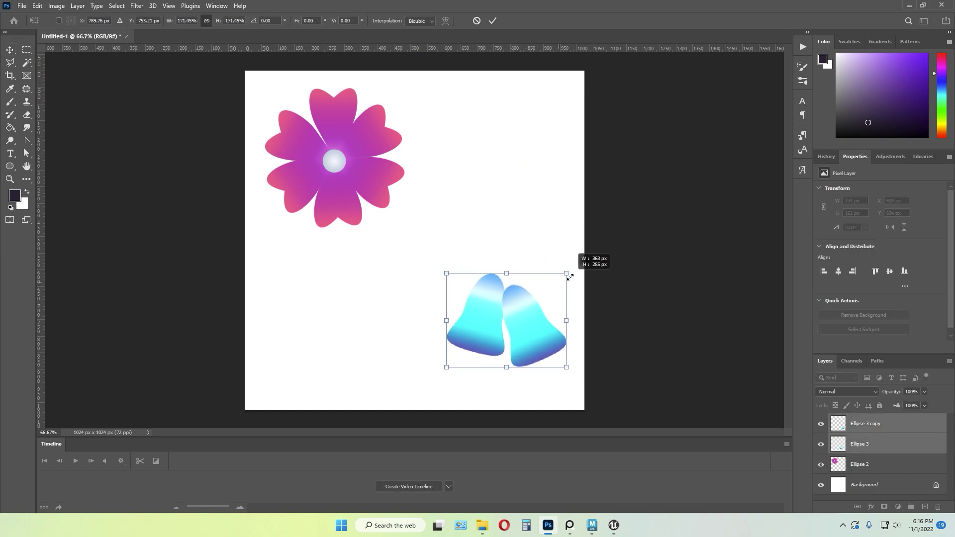
pyautogui.moveTo(536, 319); pyautogui.dragTo(528, 316)
pyautogui.moveTo(561, 273); pyautogui.dragTo(566, 268)
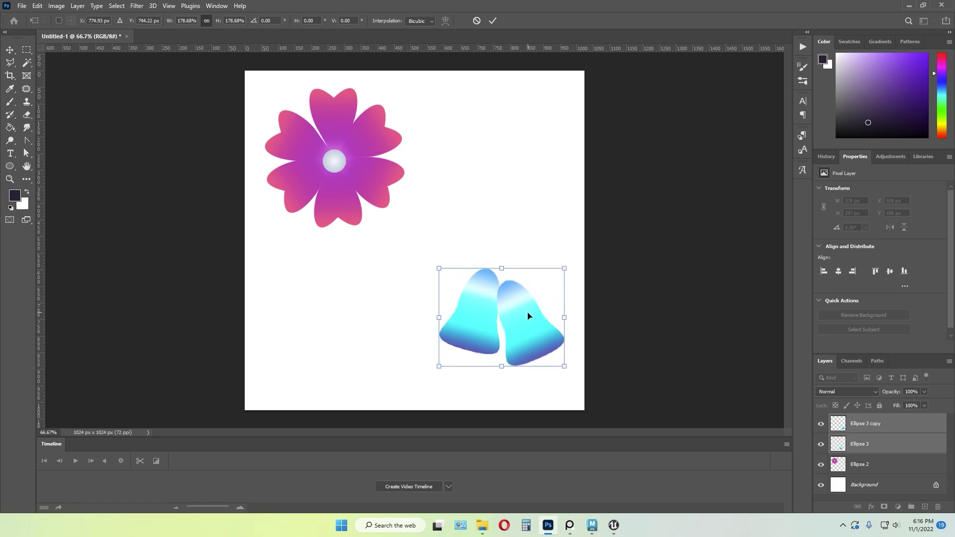
pyautogui.moveTo(529, 314); pyautogui.dragTo(527, 318)
pyautogui.press('Return')
# - Duplicate the petal pair, scale the copy down to about 294 × 232 px and place it just above the original
pyautogui.moveTo(917, 444); pyautogui.dragTo(925, 506)
pyautogui.moveTo(512, 315); pyautogui.dragTo(513, 294)
pyautogui.moveTo(562, 252); pyautogui.dragTo(535, 273)
pyautogui.moveTo(495, 317); pyautogui.dragTo(510, 297)
# - Duplicate the upper pair, stack the copy above it as a third tier and rotate it slightly clockwise
pyautogui.moveTo(909, 450); pyautogui.dragTo(926, 506)
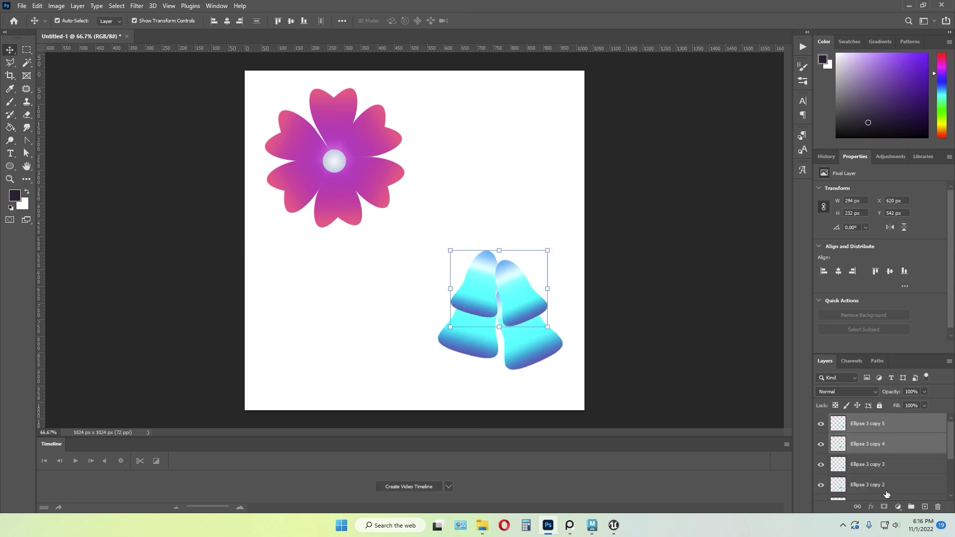
pyautogui.moveTo(519, 295); pyautogui.dragTo(509, 268)
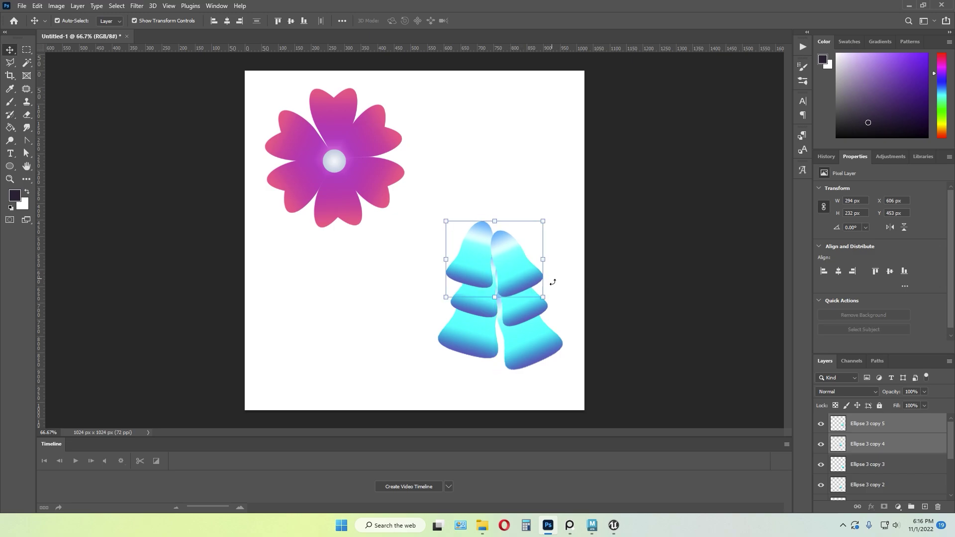
pyautogui.moveTo(561, 291); pyautogui.dragTo(557, 298)
pyautogui.moveTo(531, 222); pyautogui.dragTo(554, 220)
pyautogui.press('Escape')
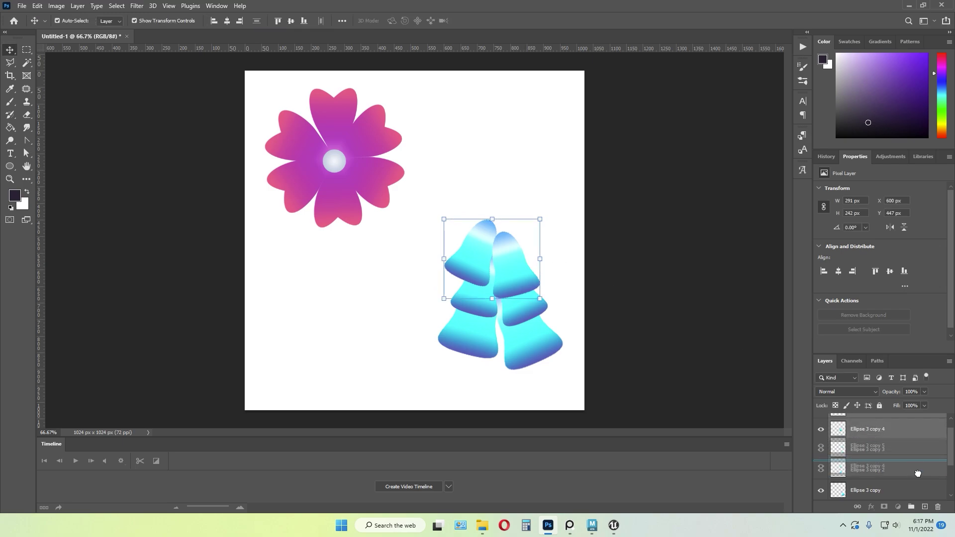
# - Stack a duplicated fourth petal pair above the third, rotated about -12.5° and scaled to about 92%
pyautogui.moveTo(499, 258); pyautogui.dragTo(504, 224)
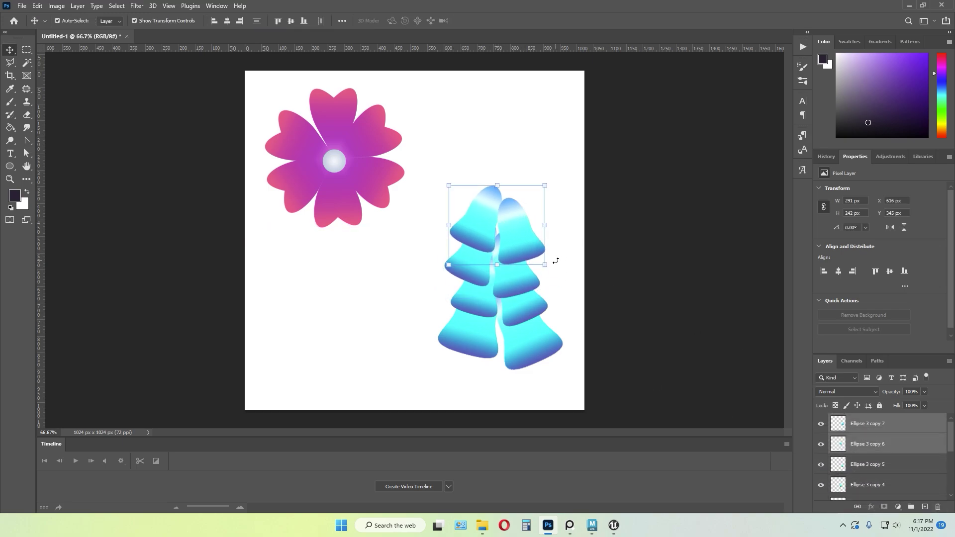
pyautogui.moveTo(553, 267); pyautogui.dragTo(555, 247)
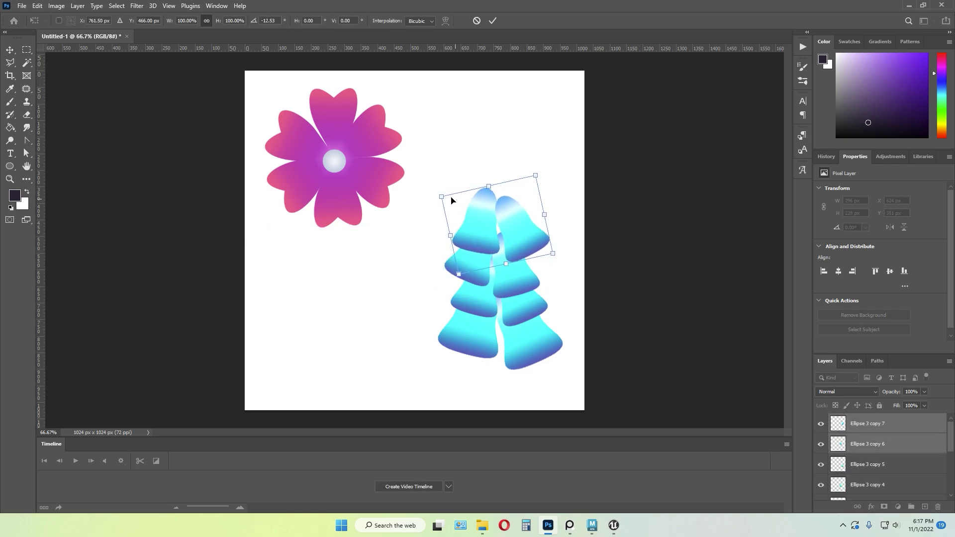
pyautogui.moveTo(442, 197); pyautogui.dragTo(451, 201)
pyautogui.moveTo(512, 222); pyautogui.dragTo(508, 219)
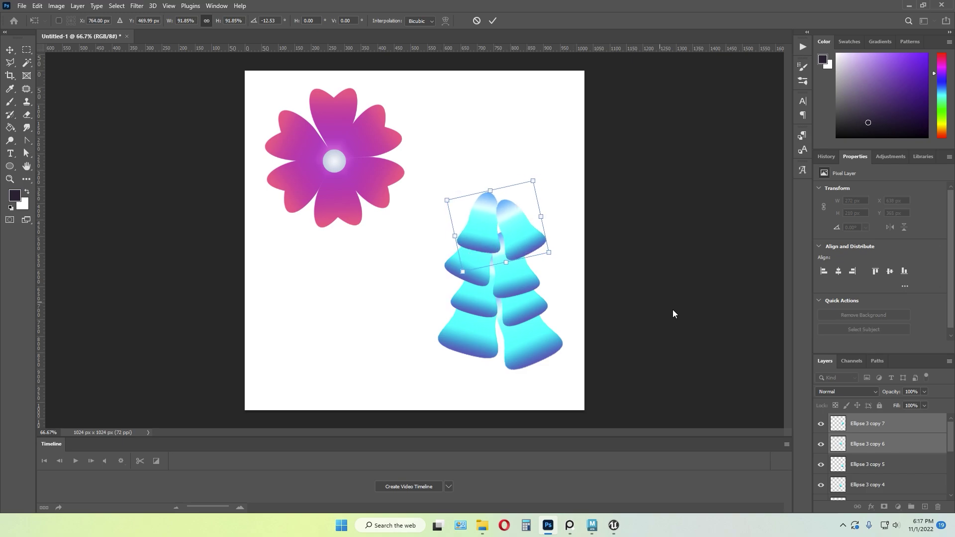
pyautogui.press('Return')
# - Duplicate the fourth petal pair, stack the copy above it as a fifth tier and rotate it slightly
pyautogui.hotkey('ctrl', 'j')
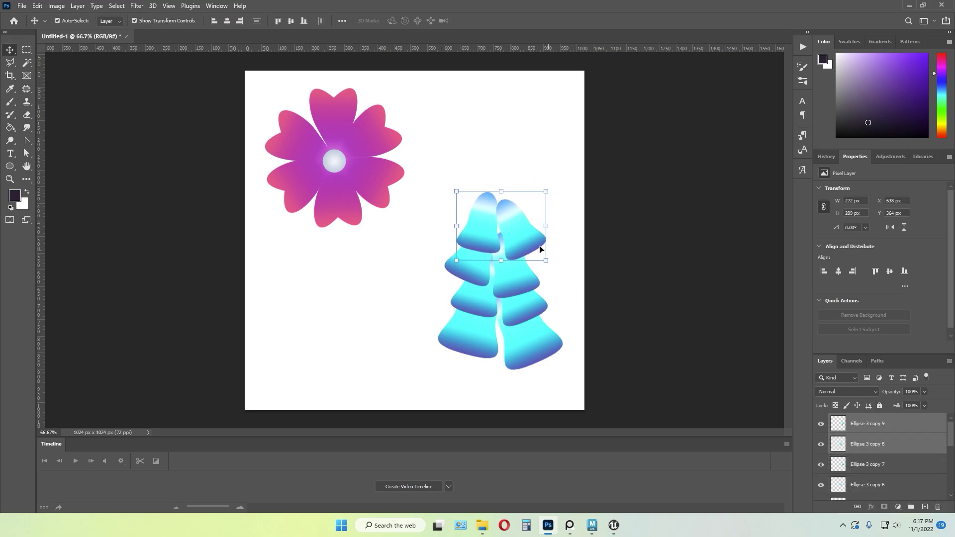
pyautogui.moveTo(519, 221); pyautogui.dragTo(519, 197)
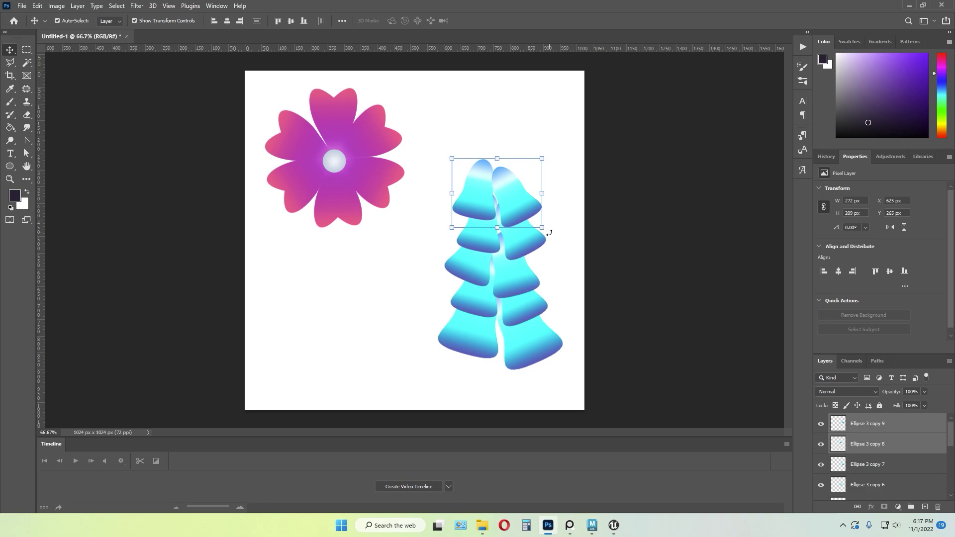
pyautogui.moveTo(549, 232); pyautogui.dragTo(524, 238)
pyautogui.press('Return')
# - Nudge the individual petals in the upper tiers to even out their alignment
pyautogui.click(527, 235)
pyautogui.click(566, 260)
pyautogui.click(484, 187)
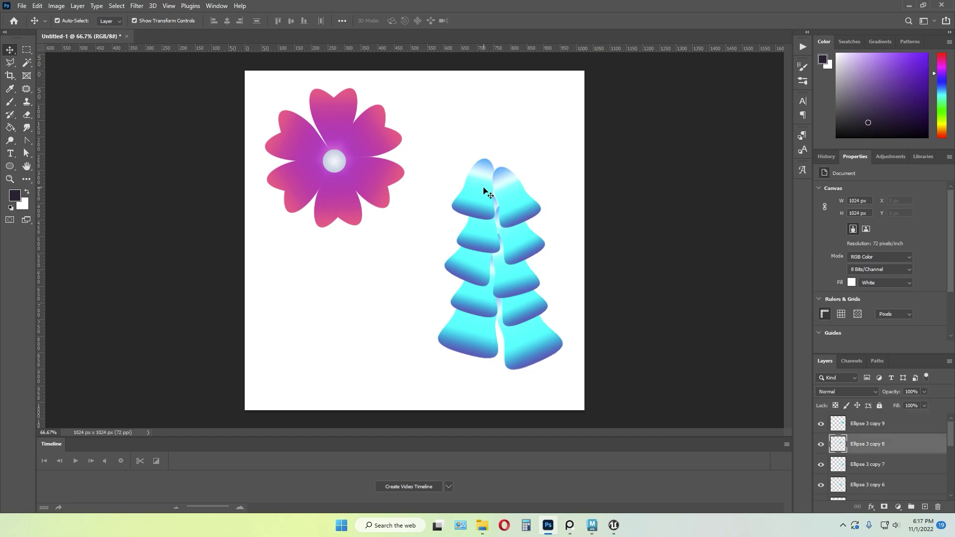
pyautogui.moveTo(484, 188); pyautogui.dragTo(486, 192)
pyautogui.moveTo(517, 203)
pyautogui.mouseDown()
pyautogui.moveTo(514, 187)
pyautogui.moveTo(515, 196)
pyautogui.mouseUp()
pyautogui.click(572, 251)
# - Shrink the fifth petal pair slightly and stack a smaller duplicate of about 184 × 142 px above it
pyautogui.moveTo(550, 146); pyautogui.dragTo(444, 205)
pyautogui.moveTo(457, 162); pyautogui.dragTo(465, 168)
pyautogui.moveTo(518, 198); pyautogui.dragTo(506, 169)
pyautogui.press('Return')
pyautogui.hotkey('ctrl', 'j')
pyautogui.moveTo(455, 140); pyautogui.dragTo(647, 278)
pyautogui.moveTo(551, 179); pyautogui.dragTo(535, 156)
pyautogui.press('Return')
# - Duplicate the sixth petal pair, place the copy above it as a seventh tier and adjust the individual petals near the tip
pyautogui.moveTo(910, 445); pyautogui.dragTo(926, 506)
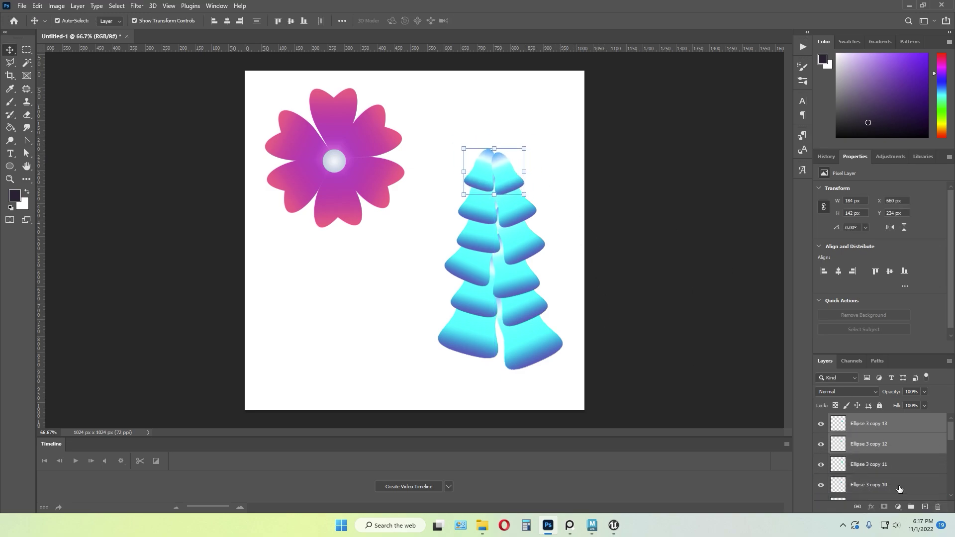
pyautogui.moveTo(509, 178)
pyautogui.mouseDown()
pyautogui.moveTo(520, 132)
pyautogui.moveTo(517, 160)
pyautogui.moveTo(540, 156)
pyautogui.moveTo(536, 165)
pyautogui.moveTo(488, 146)
pyautogui.moveTo(499, 175)
pyautogui.moveTo(515, 158)
pyautogui.moveTo(531, 184)
pyautogui.moveTo(508, 153)
pyautogui.moveTo(500, 177)
pyautogui.moveTo(533, 205)
pyautogui.moveTo(551, 201)
pyautogui.moveTo(510, 180)
pyautogui.mouseUp()
pyautogui.click(572, 169)
pyautogui.click(571, 170)
pyautogui.click(516, 156)
pyautogui.click(552, 181)
pyautogui.click(552, 181)
pyautogui.click(564, 197)
pyautogui.click(565, 197)
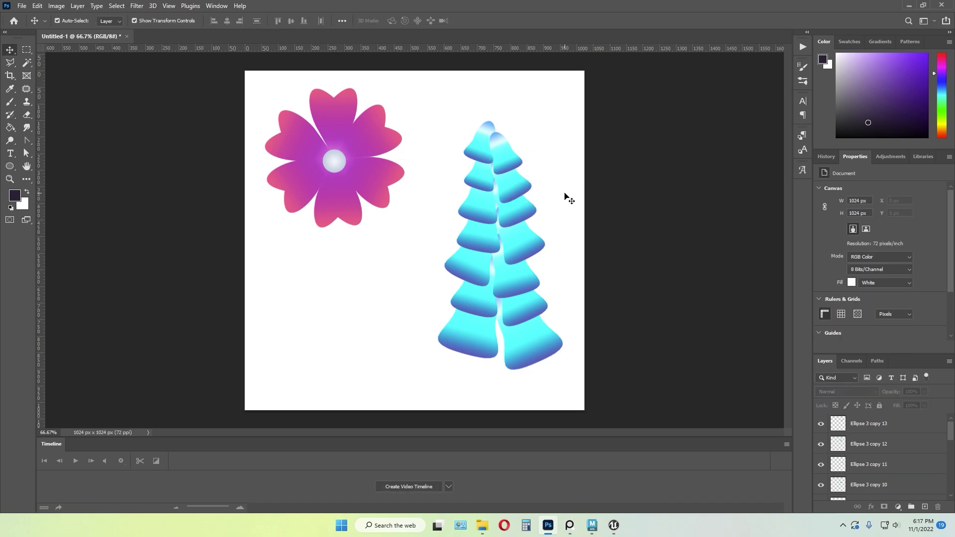
# - Rotate the right petal of the fourth tier slightly outward and fine-tune its position
pyautogui.moveTo(515, 239)
pyautogui.mouseDown()
pyautogui.moveTo(558, 256)
pyautogui.moveTo(514, 240)
pyautogui.mouseUp()
pyautogui.click(529, 208)
pyautogui.click(570, 284)
pyautogui.click(546, 273)
pyautogui.click(565, 288)
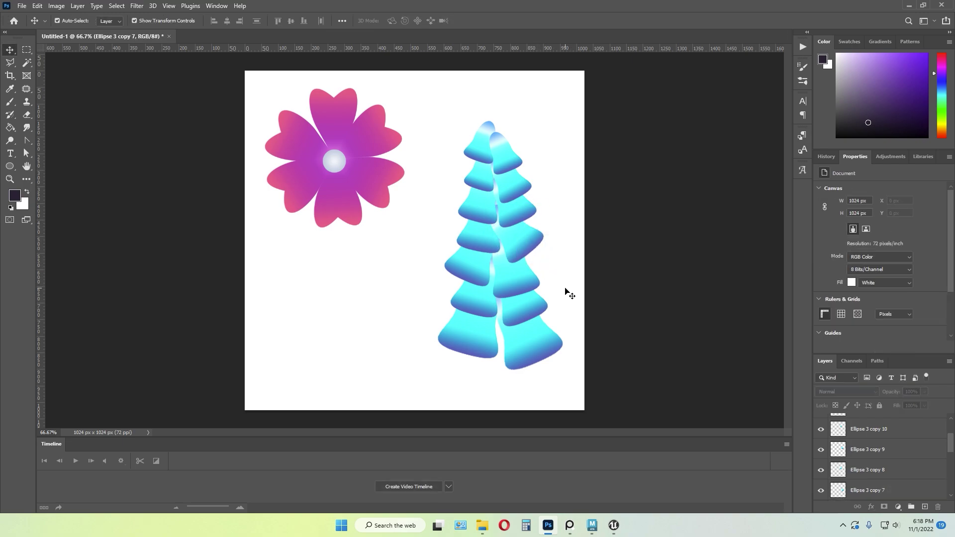
# - Duplicate the seventh petal pair, scale the copy to about 75% and stack it above as the flower's eighth tier
pyautogui.click(515, 152)
pyautogui.moveTo(534, 113); pyautogui.dragTo(534, 113)
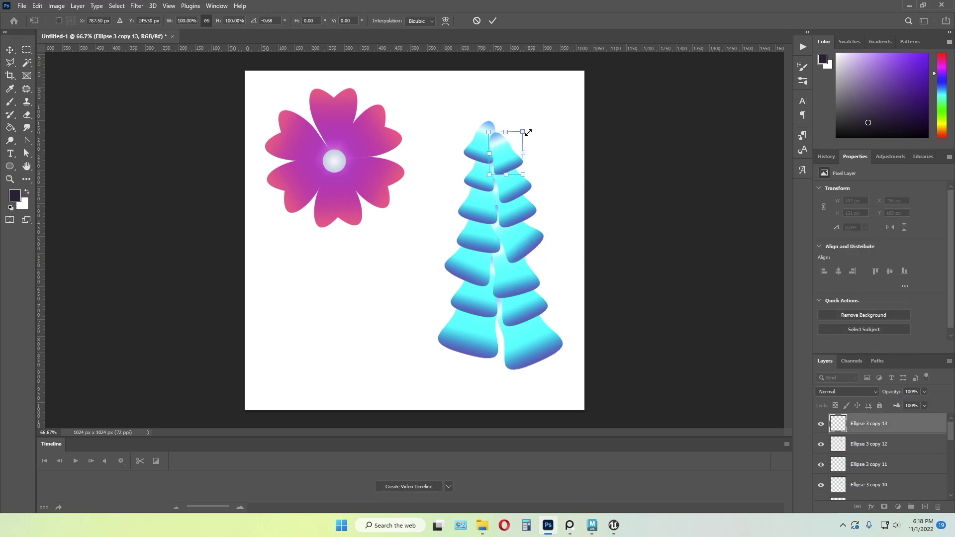
pyautogui.click(551, 114)
pyautogui.moveTo(479, 136); pyautogui.dragTo(505, 136)
pyautogui.moveTo(493, 120); pyautogui.dragTo(500, 131)
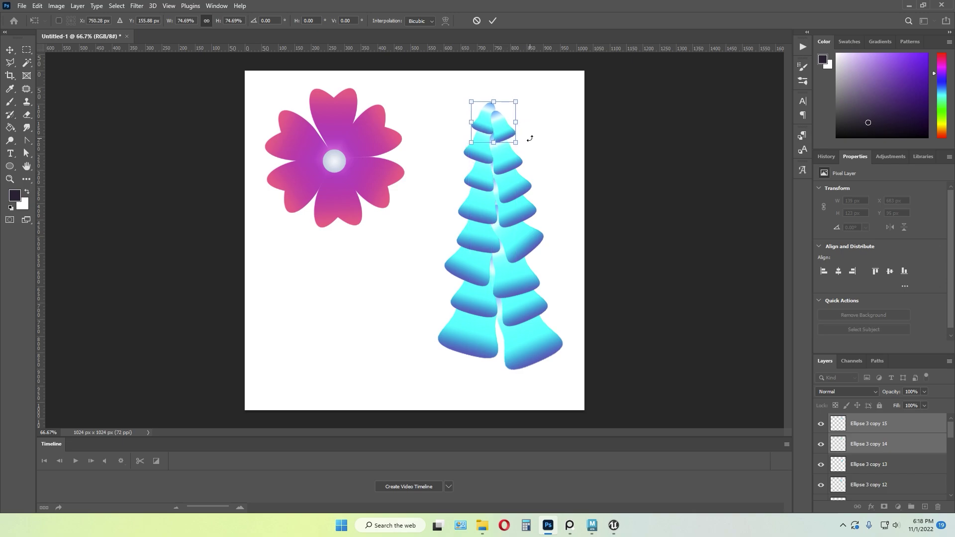
pyautogui.press('Return')
pyautogui.click(560, 211)
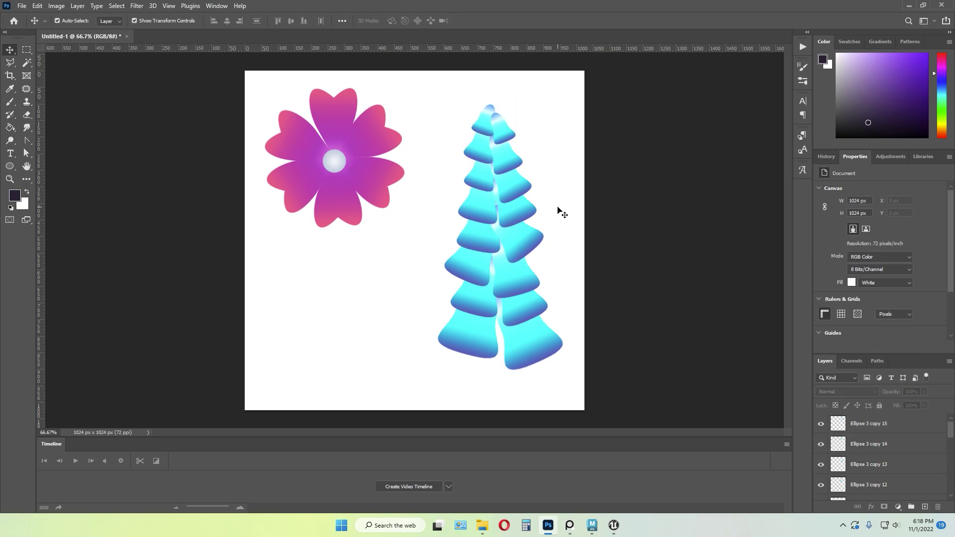
# - Try to cap the blue-cyan flower with a single duplicated petal centred at the tip, and remove that petal
pyautogui.click(490, 128)
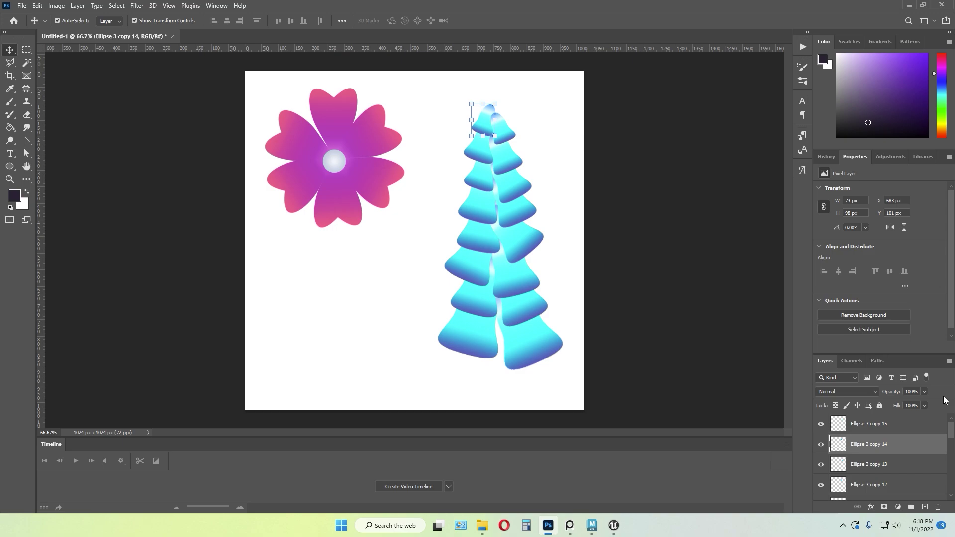
pyautogui.keyDown('alt'); pyautogui.moveTo(487, 128); pyautogui.dragTo(520, 118); pyautogui.keyUp('alt')
pyautogui.moveTo(893, 457); pyautogui.dragTo(886, 419)
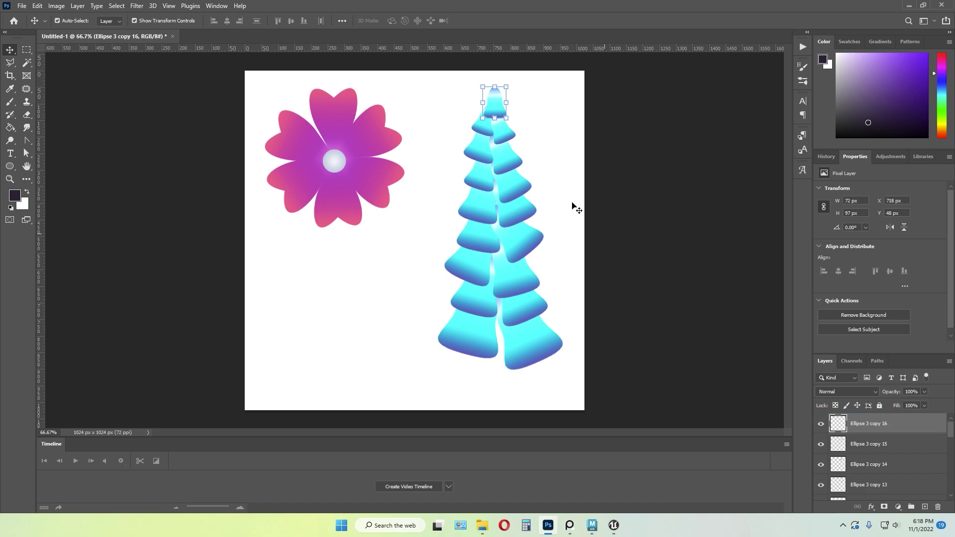
pyautogui.click(546, 125)
pyautogui.click(500, 108)
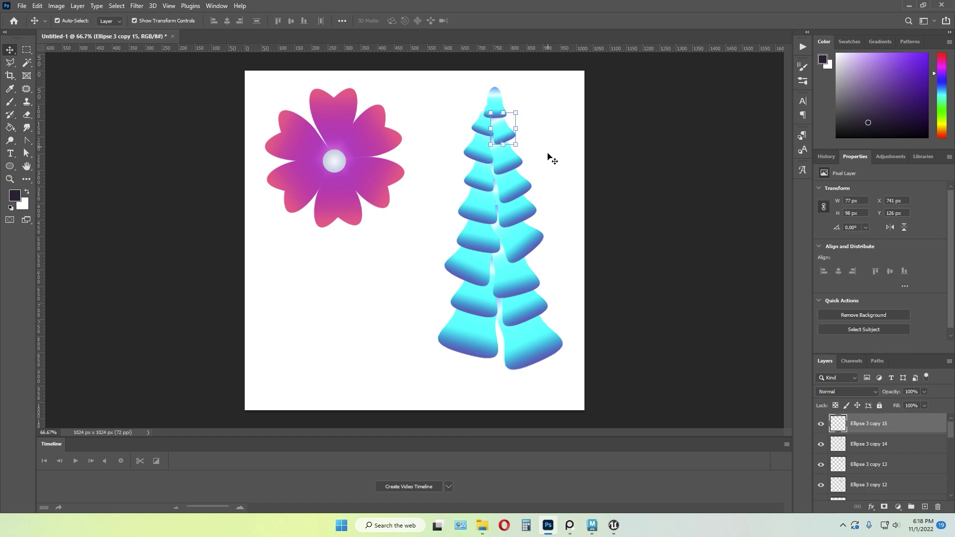
pyautogui.press('Delete')
# - Move all the blue-cyan petals together toward the canvas's upper right corner and merge them into one layer
pyautogui.moveTo(563, 369); pyautogui.dragTo(468, 129)
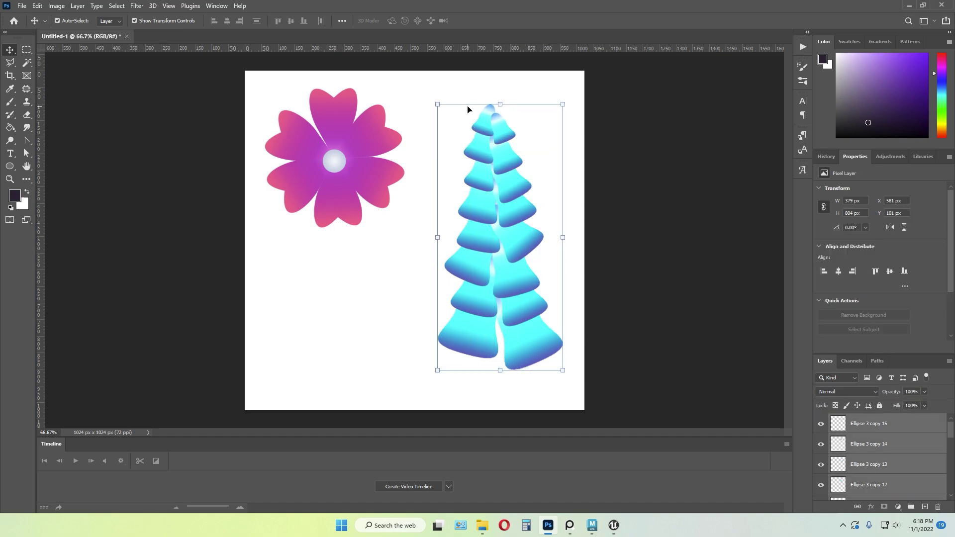
pyautogui.moveTo(522, 191); pyautogui.dragTo(521, 174)
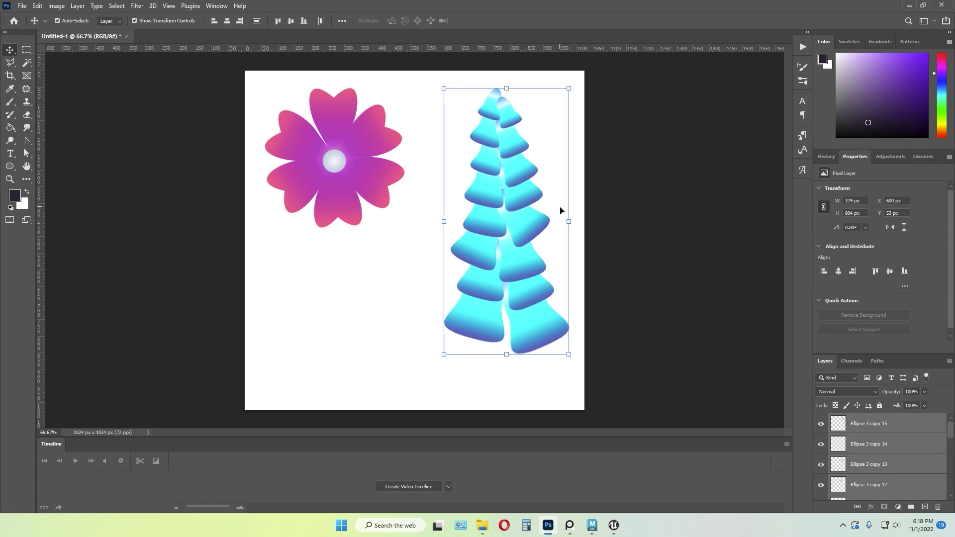
pyautogui.rightClick(888, 428)
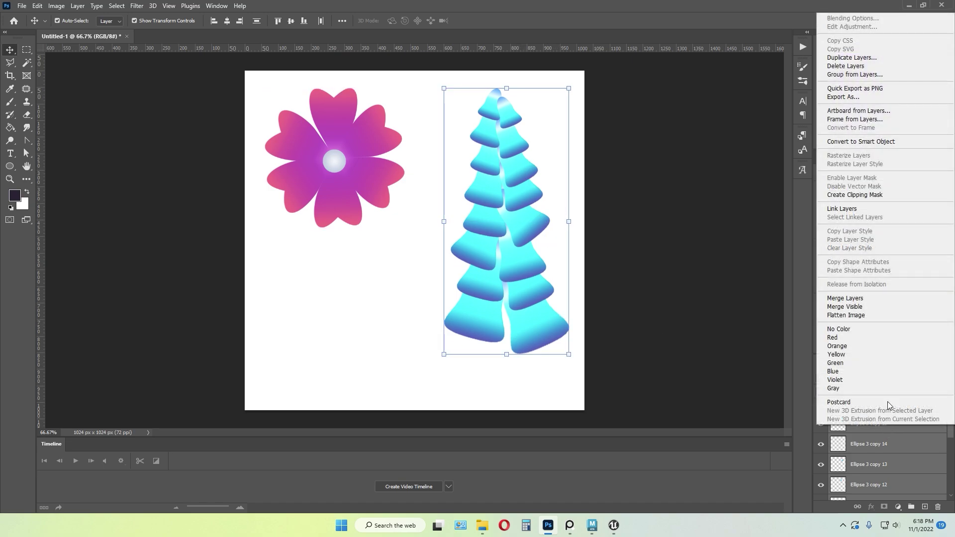
pyautogui.click(846, 299)
# - Shift the merged blue-cyan flower and the pink-purple flower slightly upward on the canvas
pyautogui.moveTo(505, 219); pyautogui.dragTo(508, 208)
pyautogui.click(355, 308)
pyautogui.moveTo(335, 171); pyautogui.dragTo(340, 165)
pyautogui.click(356, 284)
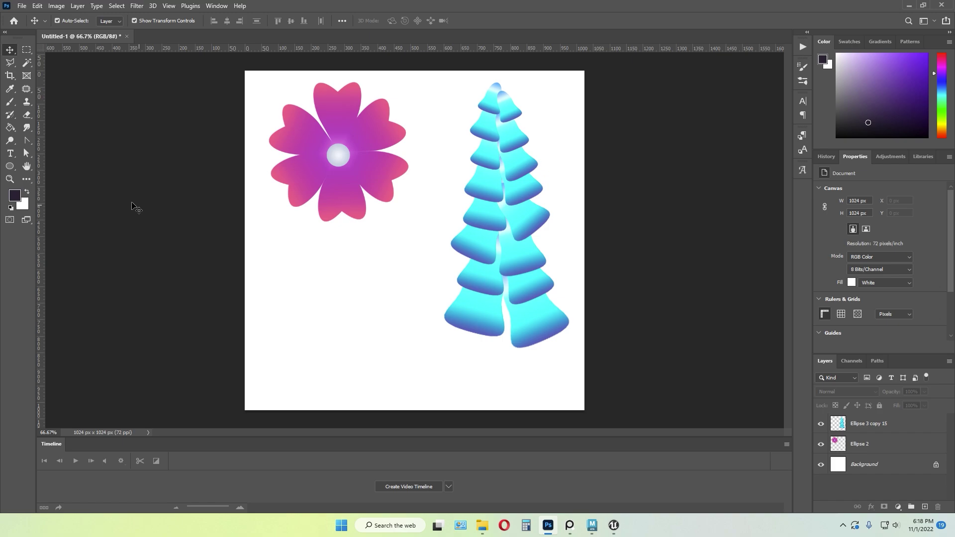
pyautogui.click(12, 167)
pyautogui.moveTo(333, 300); pyautogui.dragTo(397, 200)
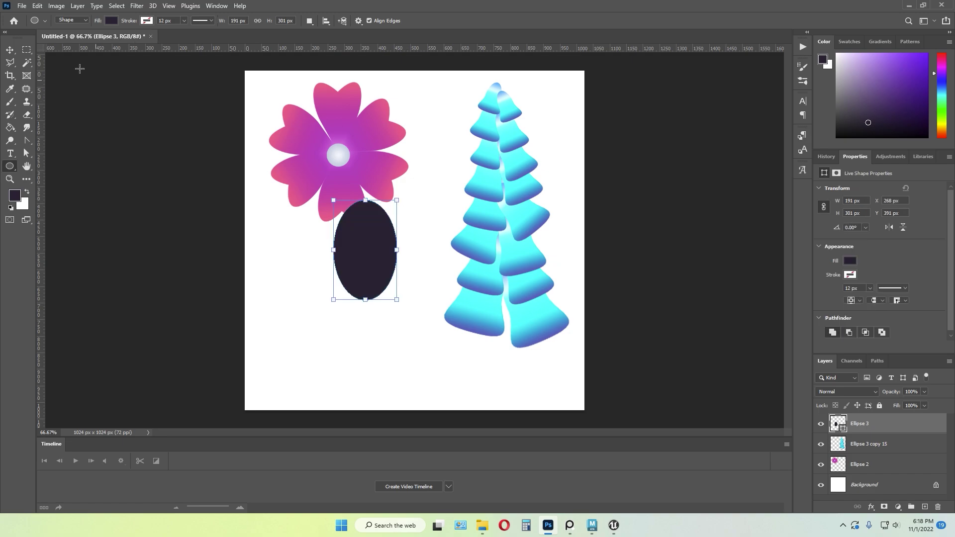
pyautogui.press('v')
pyautogui.moveTo(376, 251); pyautogui.dragTo(398, 293)
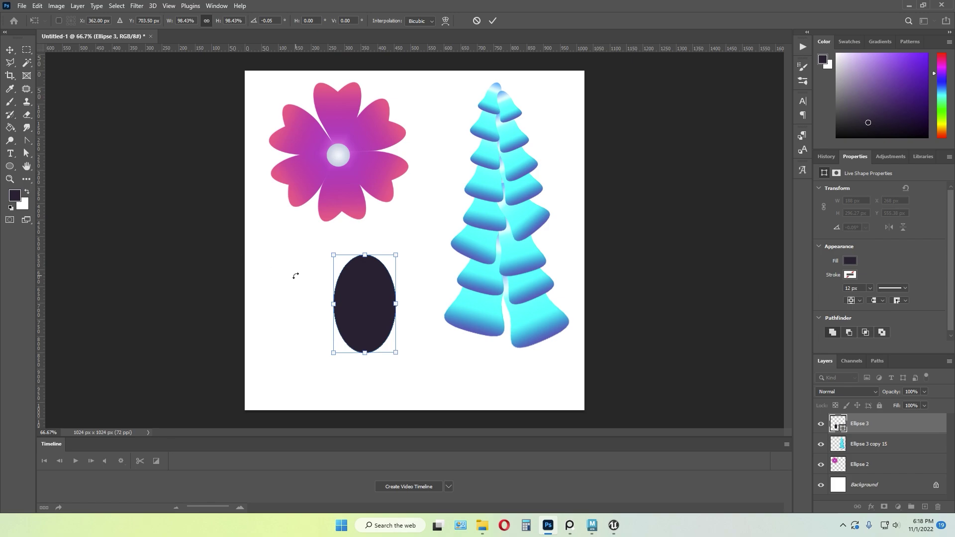
pyautogui.press('Return')
pyautogui.press('Delete')
# - Draw an upright rounded rectangle of about 108 × 301 px below the pink-purple flower and round its corners to 53 px
pyautogui.click(9, 167)
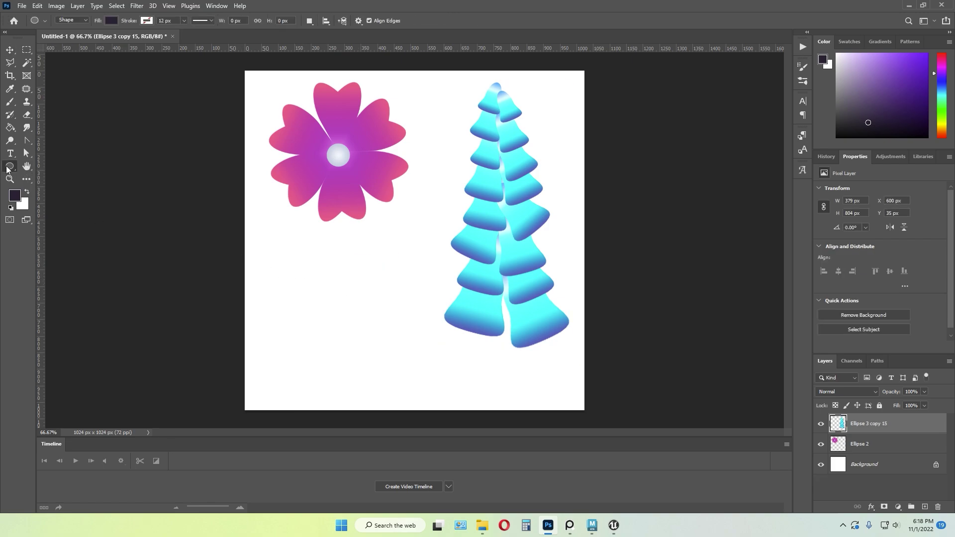
pyautogui.rightClick(7, 168)
pyautogui.click(51, 176)
pyautogui.moveTo(319, 257); pyautogui.dragTo(355, 356)
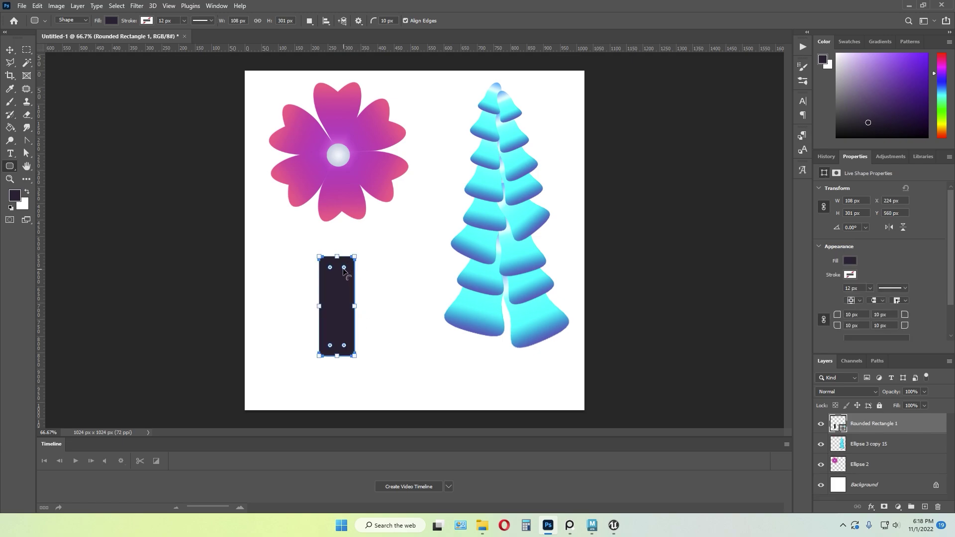
pyautogui.moveTo(343, 268); pyautogui.dragTo(334, 284)
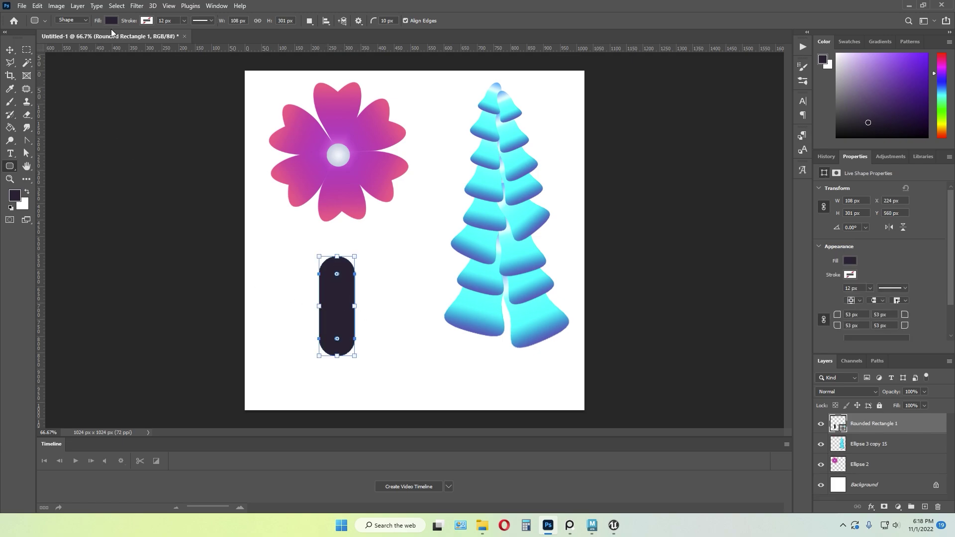
# - Fill the rounded rectangle with a linear light-pink gradient preset from the Pinks group
pyautogui.click(111, 20)
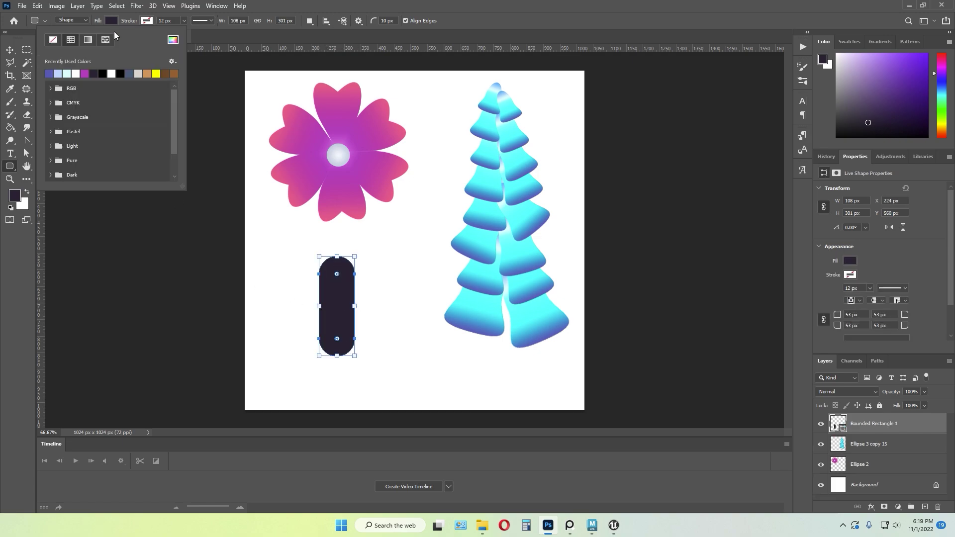
pyautogui.click(88, 39)
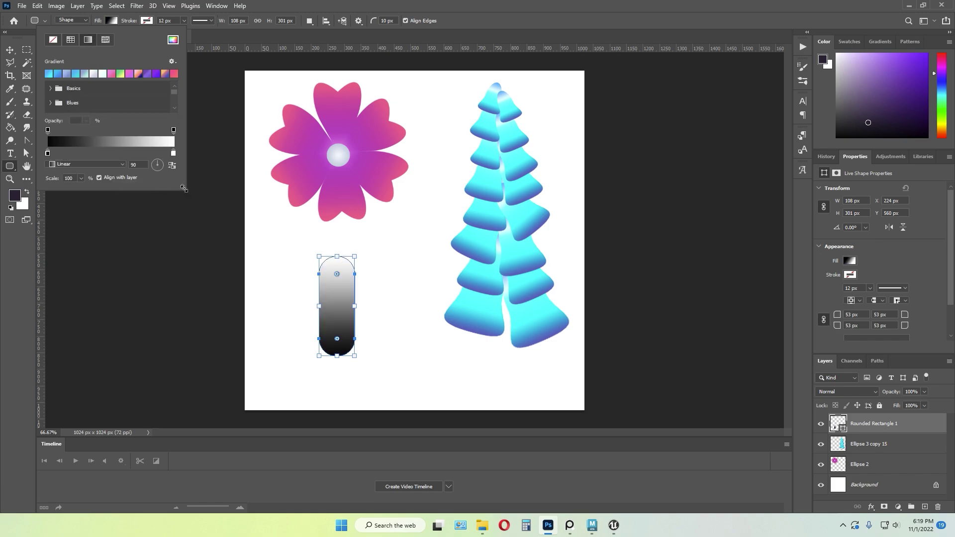
pyautogui.moveTo(183, 189); pyautogui.dragTo(193, 348)
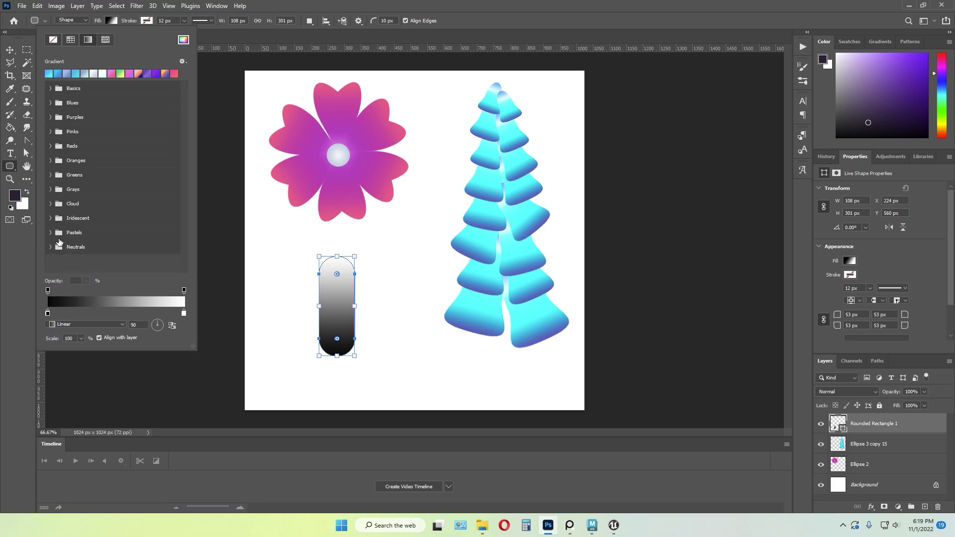
pyautogui.click(51, 88)
pyautogui.click(51, 119)
pyautogui.scroll(-1, 58, 165)
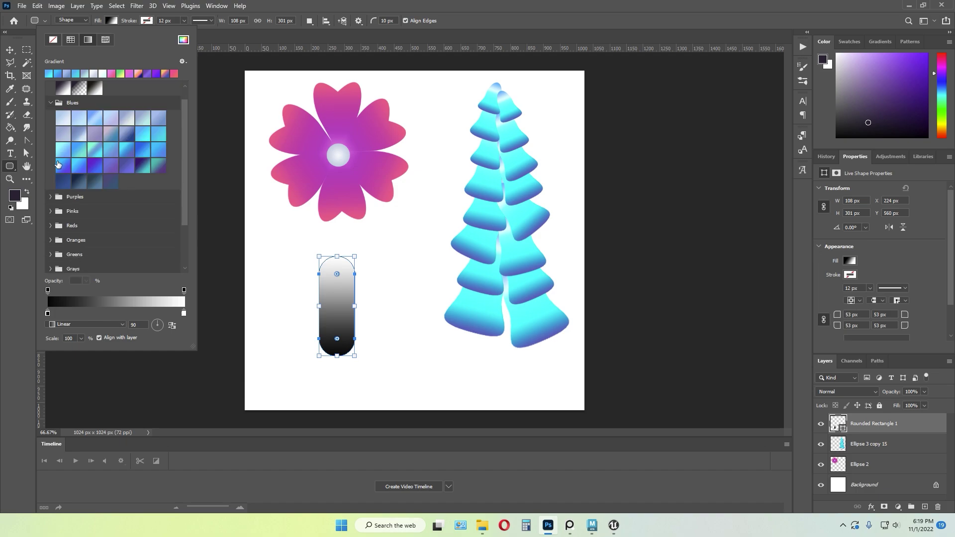
pyautogui.click(51, 199)
pyautogui.scroll(-2, 55, 202)
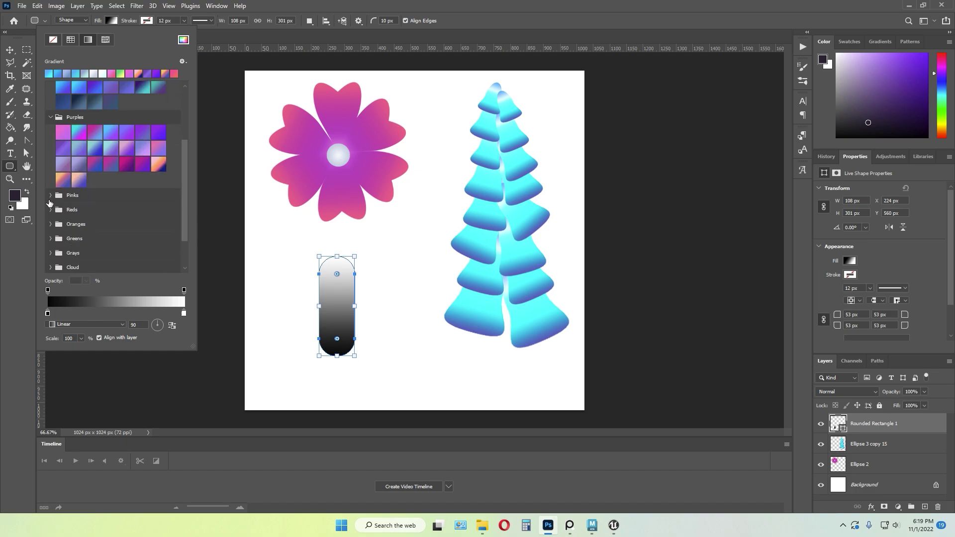
pyautogui.click(62, 198)
pyautogui.scroll(-2, 63, 201)
pyautogui.click(113, 162)
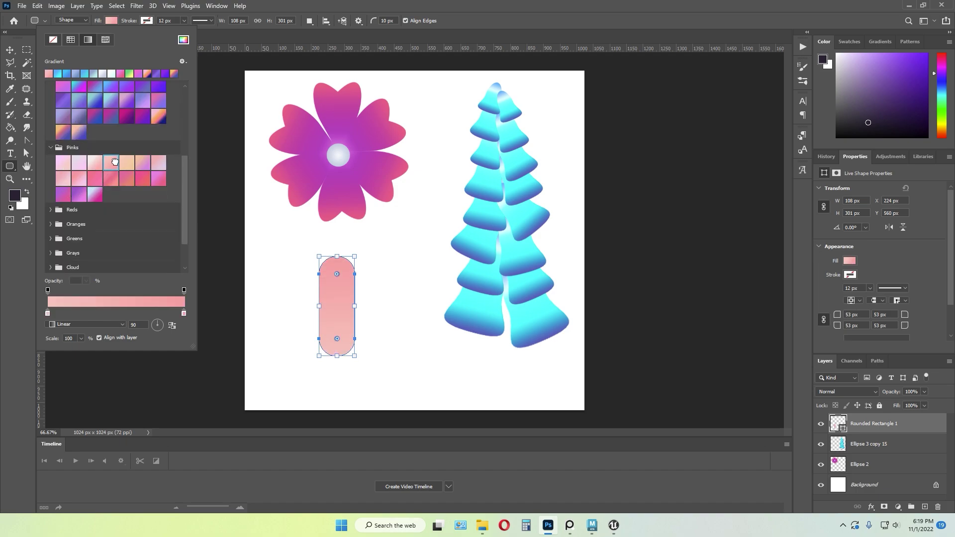
# - Shrink the pink rounded rectangle to about 73 × 204 px and place it just below the pink-purple flower
pyautogui.press('v')
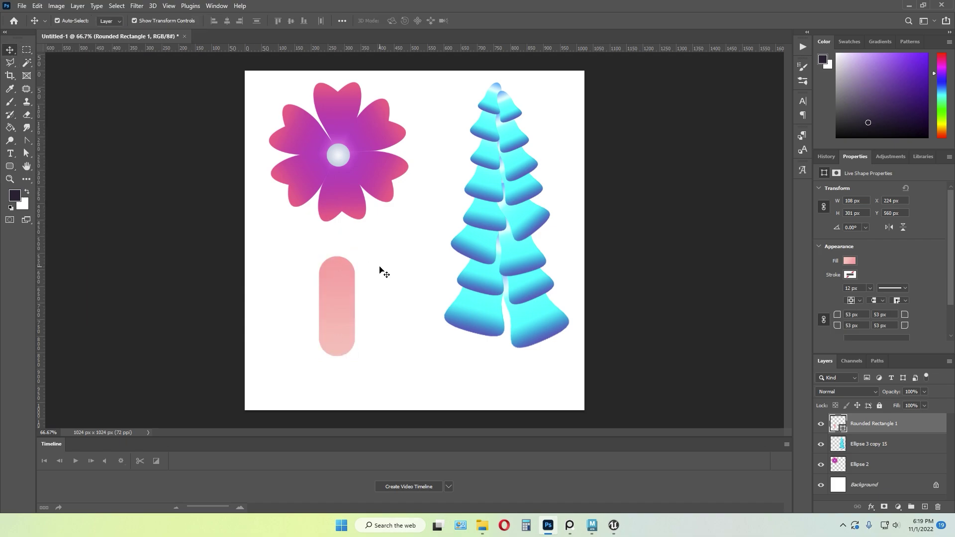
pyautogui.moveTo(338, 301); pyautogui.dragTo(340, 269)
pyautogui.moveTo(357, 227); pyautogui.dragTo(340, 266)
pyautogui.press('Return')
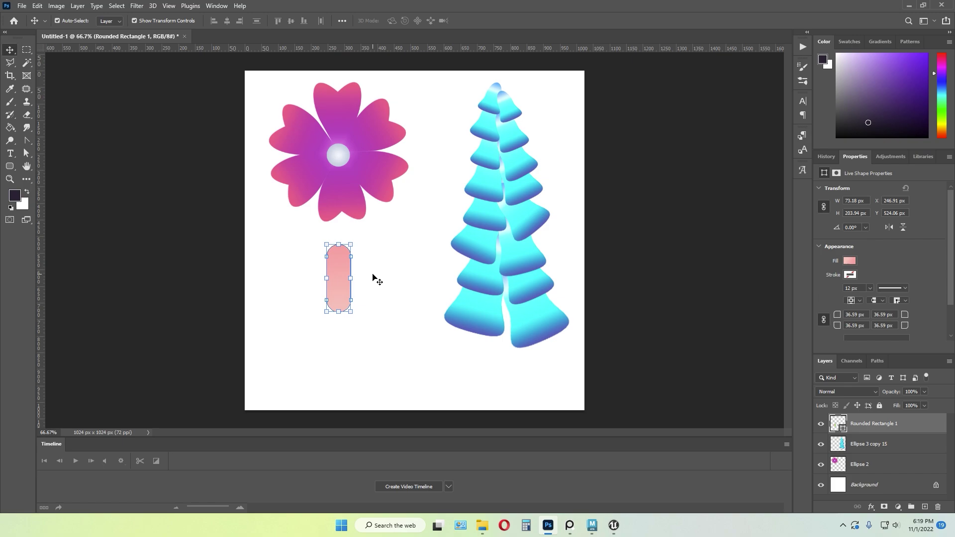
pyautogui.click(375, 279)
# - Convert the uppermost anchor point of the pink rounded rectangle into a corner point
pyautogui.click(345, 297)
pyautogui.click(28, 154)
pyautogui.click(28, 144)
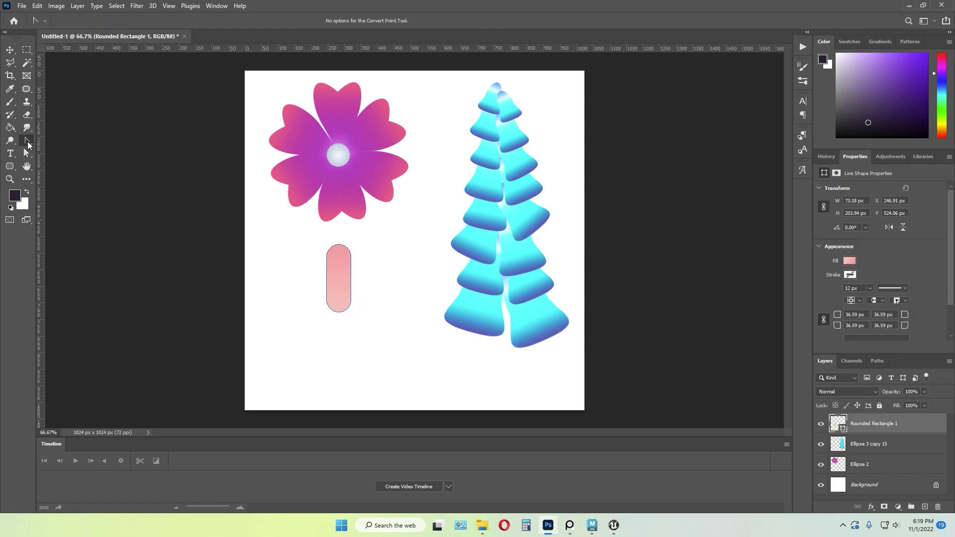
pyautogui.click(338, 245)
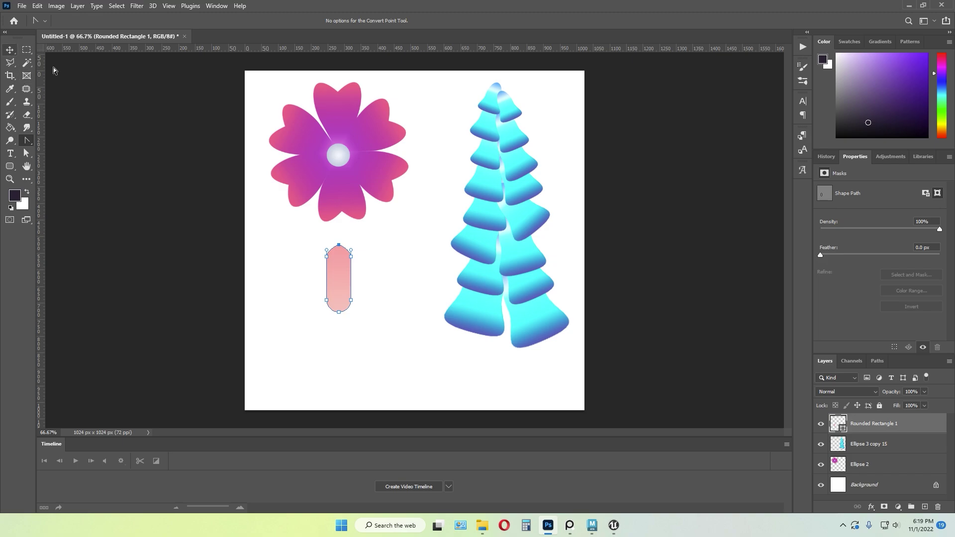
# - Try stretching the pink shape's top corner point upward to about 295 px total height and moving the shape down; undo both changes
pyautogui.click(29, 154)
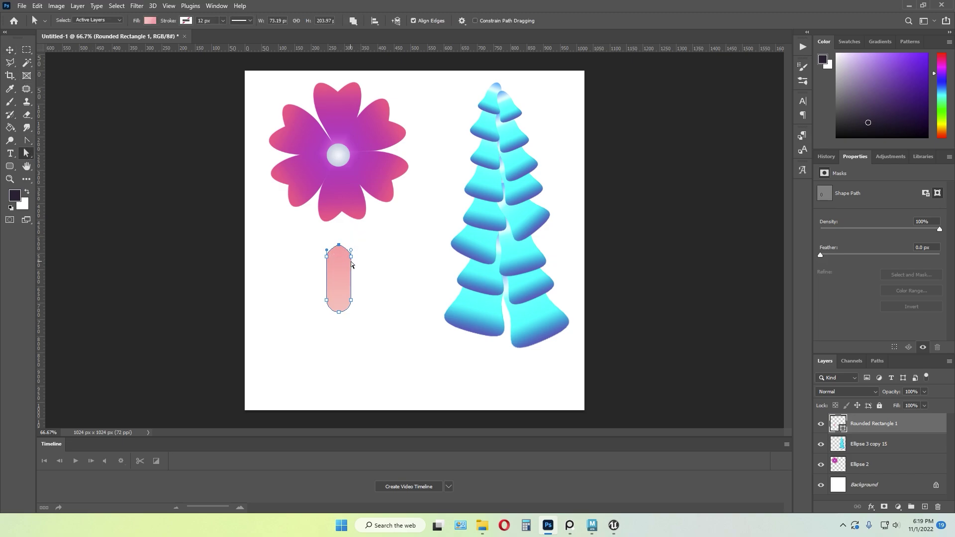
pyautogui.moveTo(337, 230); pyautogui.dragTo(337, 215)
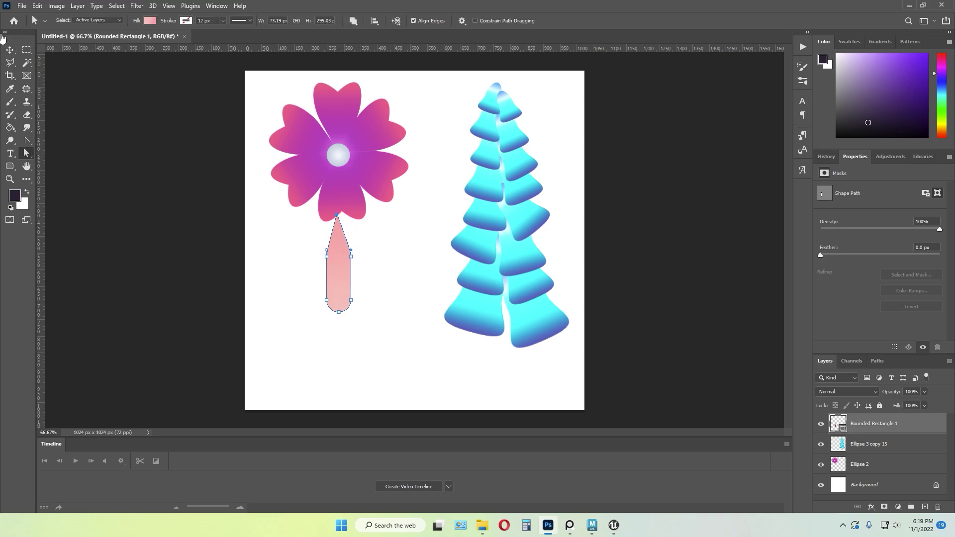
pyautogui.click(10, 50)
pyautogui.moveTo(348, 275); pyautogui.dragTo(343, 307)
pyautogui.click(392, 293)
pyautogui.hotkey('ctrl', 'z')
pyautogui.hotkey('ctrl', 'z')
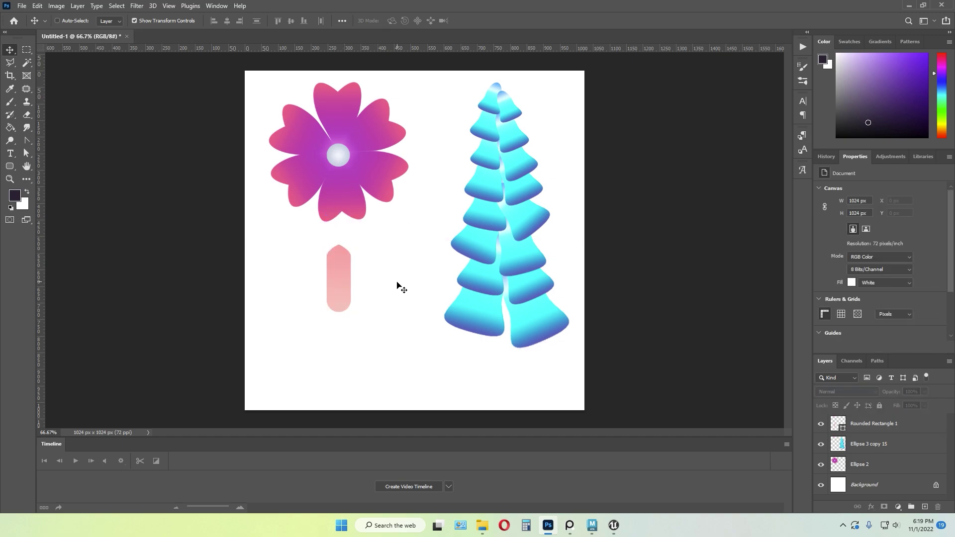
# - Move the pink shape slightly down and pull its top corner point upward to form a pointed petal tip
pyautogui.click(26, 154)
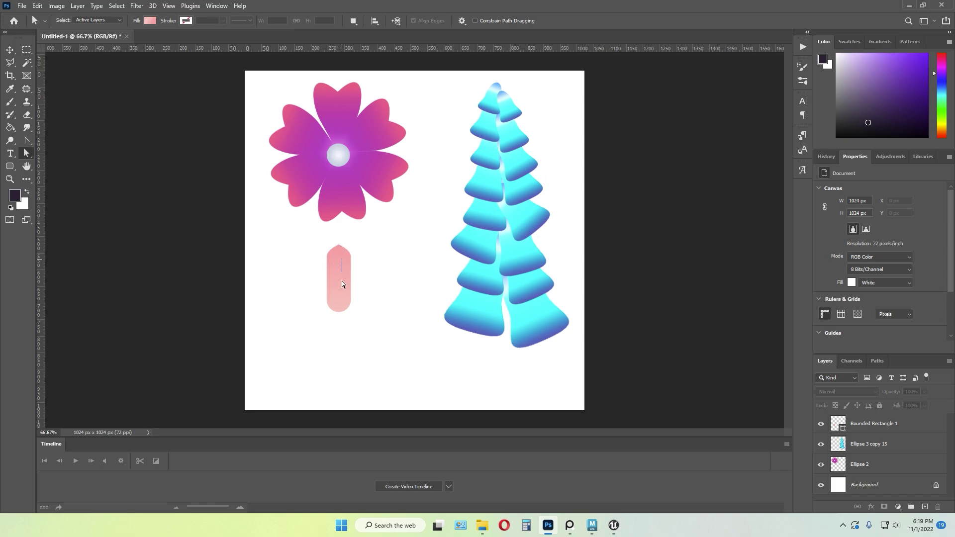
pyautogui.press('v')
pyautogui.moveTo(341, 274); pyautogui.dragTo(341, 291)
pyautogui.press('a')
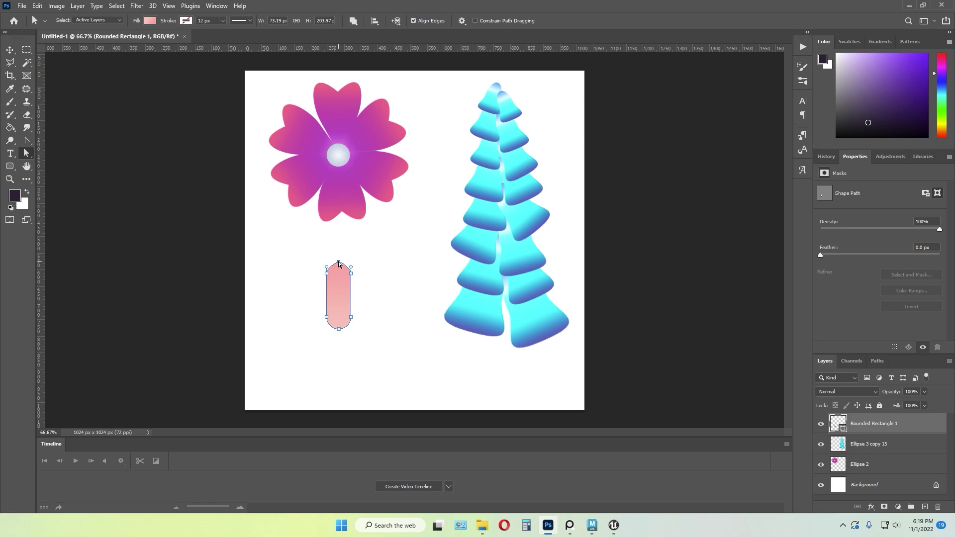
pyautogui.moveTo(339, 255); pyautogui.dragTo(339, 236)
pyautogui.click(10, 50)
pyautogui.click(379, 235)
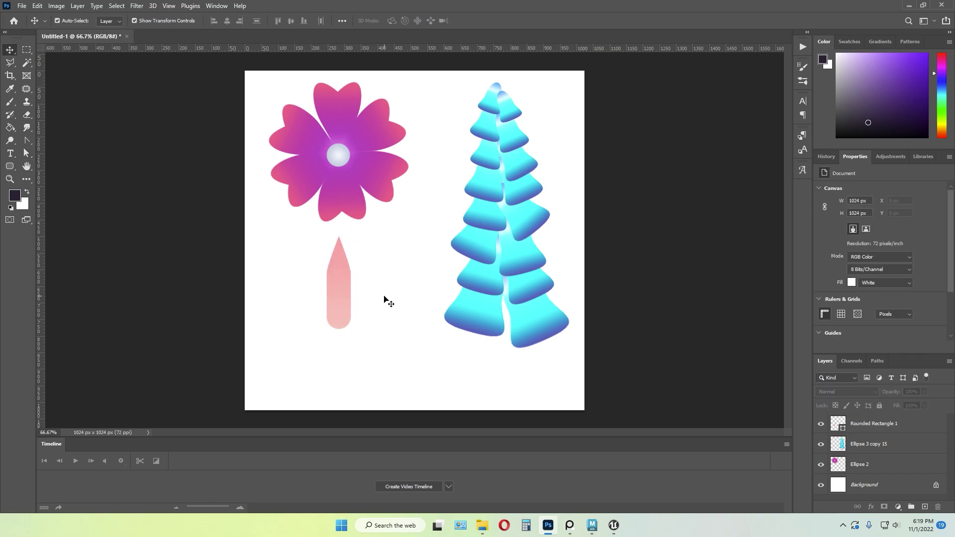
# - Scale the pointed pink petal to about 84% (62 × 236 px), reposition it below the flower and rasterize its layer
pyautogui.moveTo(343, 289); pyautogui.dragTo(343, 275)
pyautogui.moveTo(351, 314); pyautogui.dragTo(367, 291)
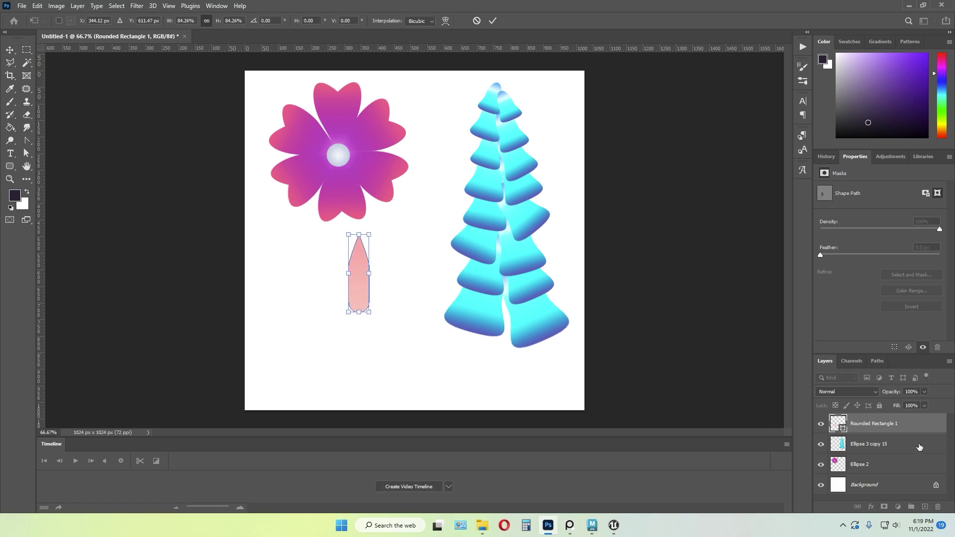
pyautogui.press('Return')
pyautogui.rightClick(881, 428)
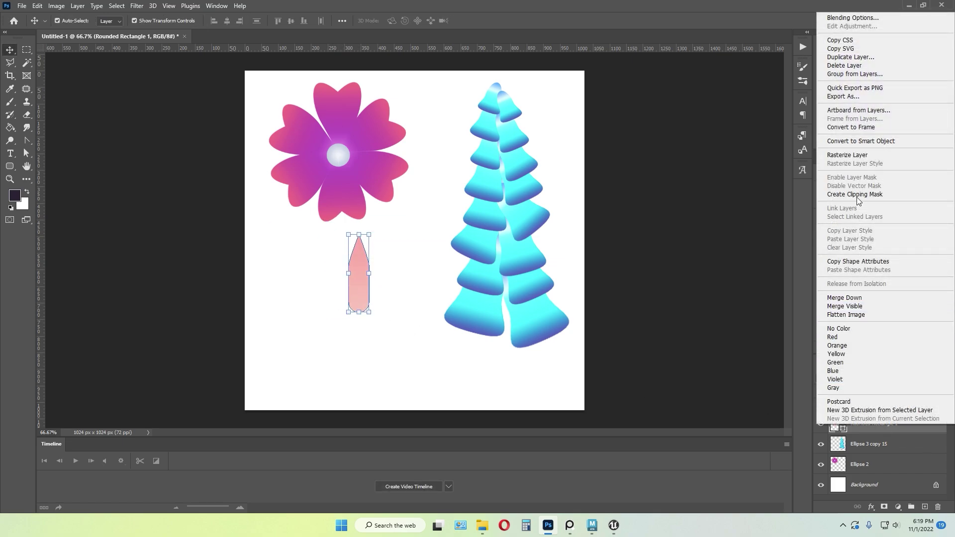
pyautogui.click(848, 155)
# - Duplicate the pink petal, tilt the copy outward to the left of the original and select both petals
pyautogui.hotkey('ctrl', 'j')
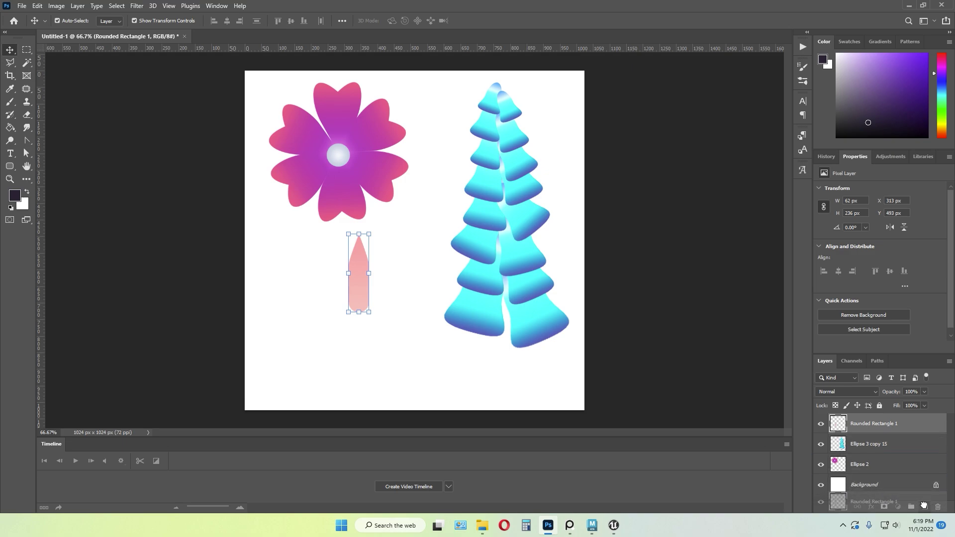
pyautogui.moveTo(380, 320); pyautogui.dragTo(345, 302)
pyautogui.press('Return')
pyautogui.moveTo(391, 327); pyautogui.dragTo(319, 291)
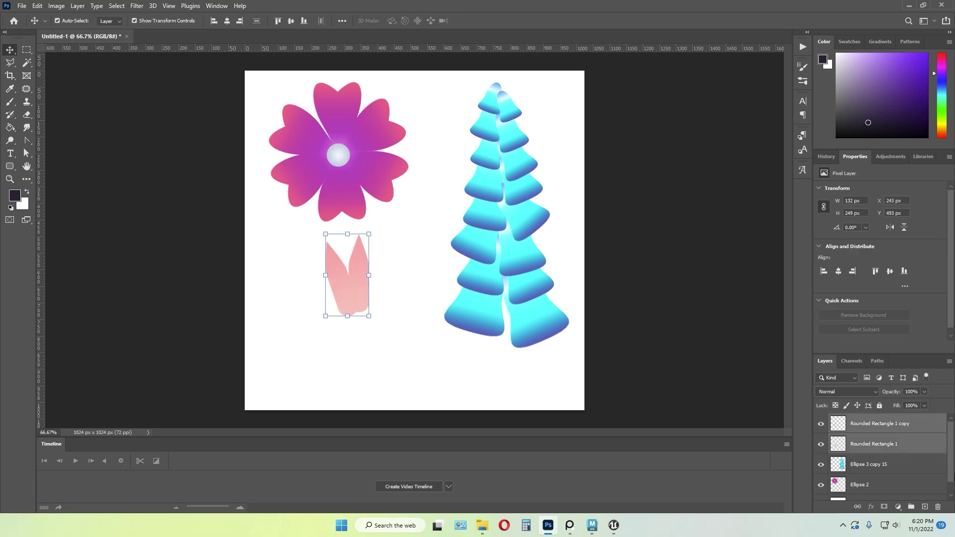
# - Duplicate the two pink petals, rotate the copies a quarter turn counterclockwise and place them to the lower left of the originals
pyautogui.hotkey('ctrl', 'j')
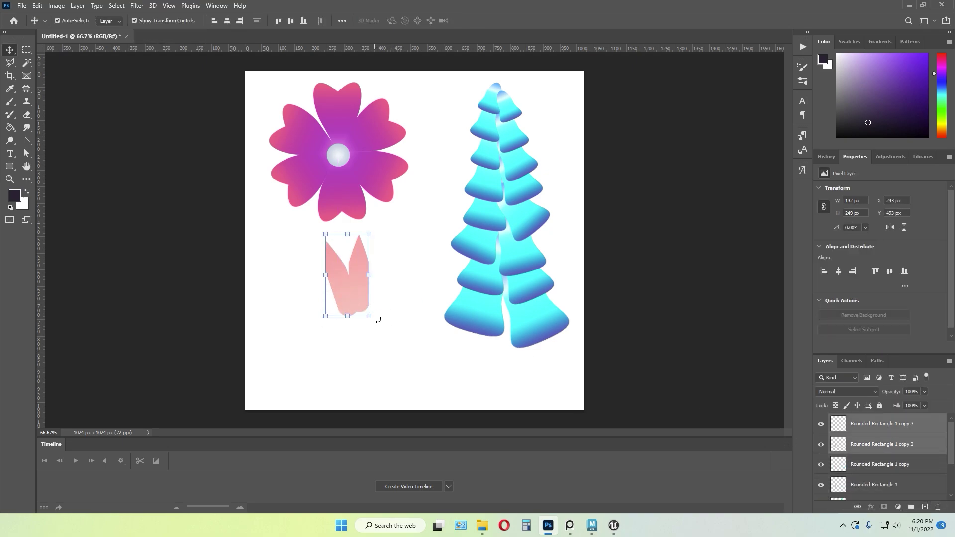
pyautogui.moveTo(378, 320); pyautogui.dragTo(404, 249)
pyautogui.moveTo(365, 274); pyautogui.dragTo(331, 315)
pyautogui.press('Return')
# - Duplicate the rotated petal pair, turn the copies about 55° further counterclockwise and place them below to continue the half ring
pyautogui.hotkey('ctrl', 'j')
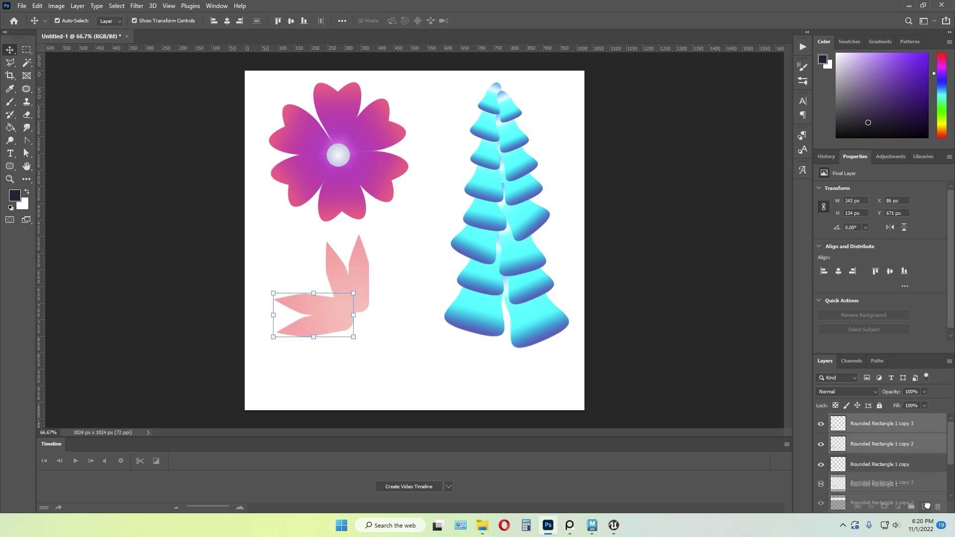
pyautogui.moveTo(358, 344); pyautogui.dragTo(386, 285)
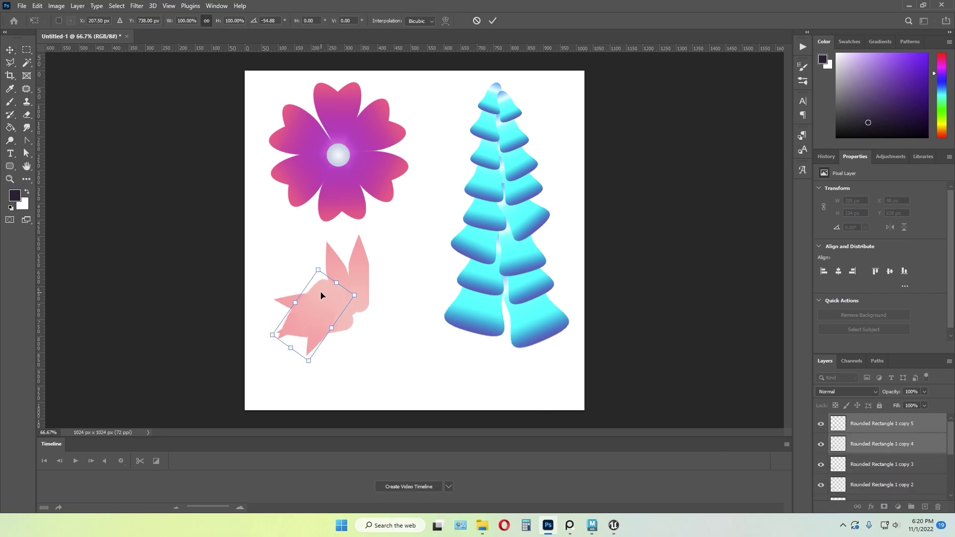
pyautogui.moveTo(319, 295); pyautogui.dragTo(338, 338)
pyautogui.press('Return')
pyautogui.click(396, 365)
# - Duplicate all six pink petals, rotate the copies about 180° and align them opposite the originals to complete the flower ring
pyautogui.moveTo(397, 365); pyautogui.dragTo(337, 299)
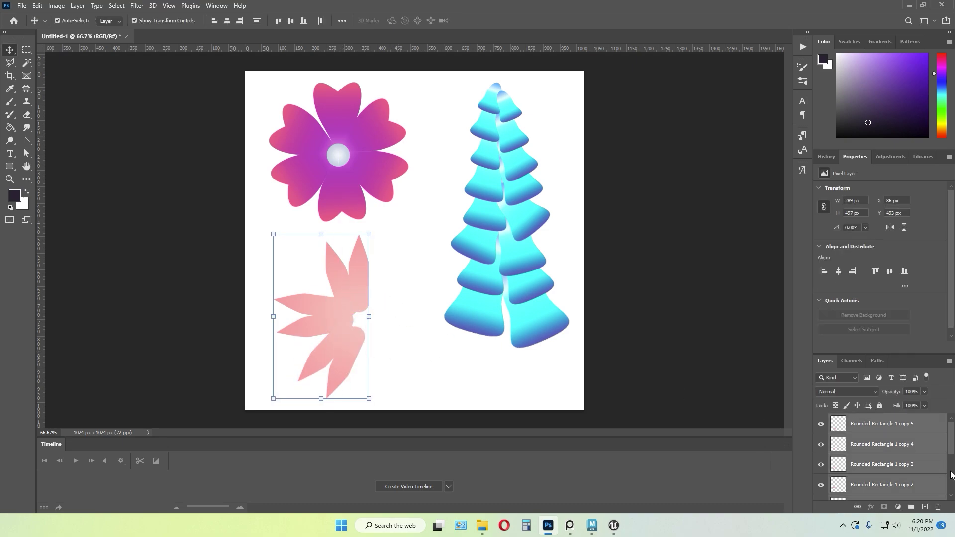
pyautogui.moveTo(375, 226); pyautogui.dragTo(257, 378)
pyautogui.moveTo(314, 320); pyautogui.dragTo(397, 332)
pyautogui.moveTo(490, 391); pyautogui.dragTo(496, 369)
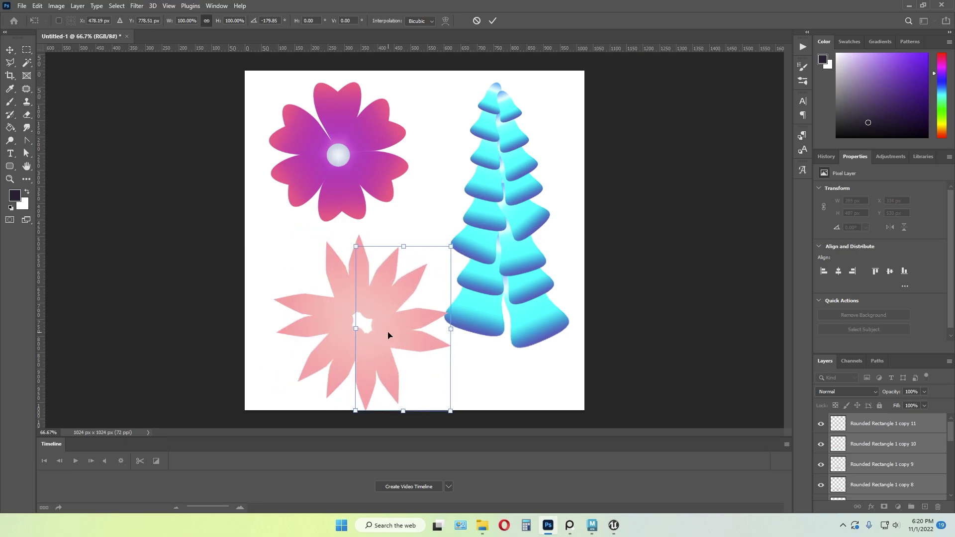
pyautogui.moveTo(387, 332); pyautogui.dragTo(389, 328)
pyautogui.press('Return')
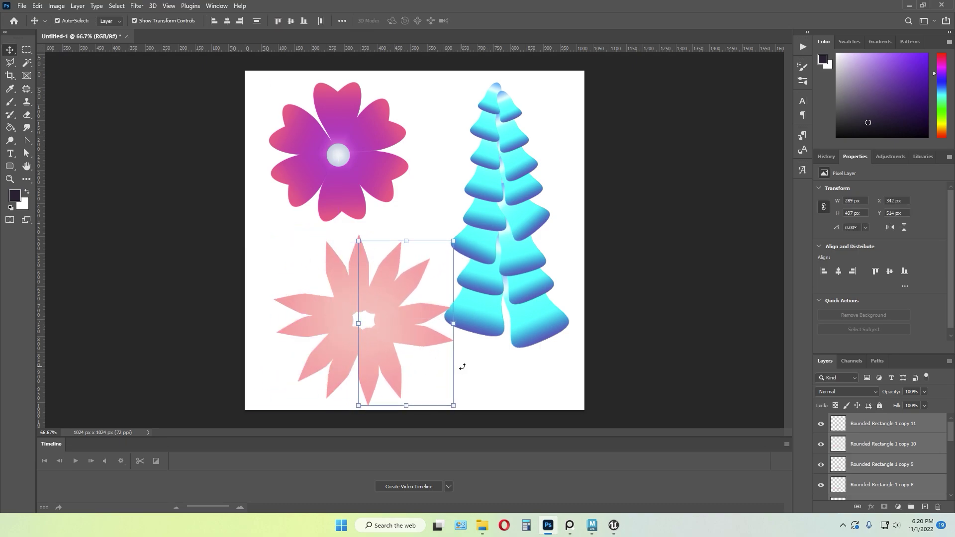
pyautogui.click(497, 377)
# - Shift the whole pink petal ring slightly up and left, and tilt its upper-left petal outward to even the spacing
pyautogui.moveTo(425, 378); pyautogui.dragTo(318, 285)
pyautogui.moveTo(367, 321); pyautogui.dragTo(358, 307)
pyautogui.moveTo(421, 381); pyautogui.dragTo(380, 303)
pyautogui.click(476, 386)
pyautogui.click(325, 284)
pyautogui.press('Return')
# - Rotate the petal beside the bottom one counterclockwise and reposition it to fill the gap at the ring's lower right
pyautogui.click(386, 354)
pyautogui.moveTo(378, 354)
pyautogui.mouseDown()
pyautogui.moveTo(393, 348)
pyautogui.moveTo(387, 353)
pyautogui.mouseUp()
pyautogui.moveTo(439, 378); pyautogui.dragTo(442, 372)
pyautogui.moveTo(387, 359); pyautogui.dragTo(400, 355)
pyautogui.moveTo(393, 313); pyautogui.dragTo(385, 324)
pyautogui.moveTo(396, 355); pyautogui.dragTo(387, 345)
pyautogui.press('Return')
pyautogui.click(443, 394)
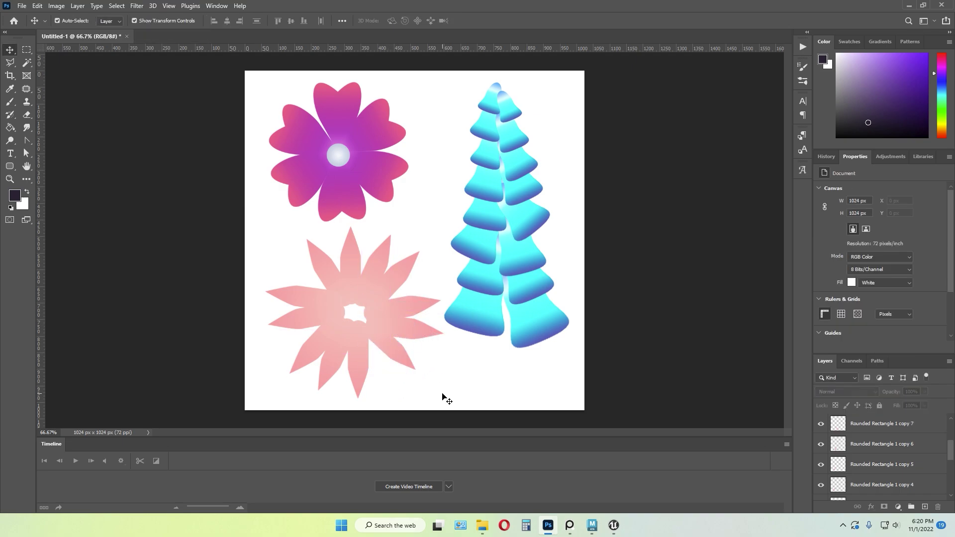
# - Tilt the bottom pink petal slightly counterclockwise and reposition its base so it sits evenly between its neighbours
pyautogui.click(355, 374)
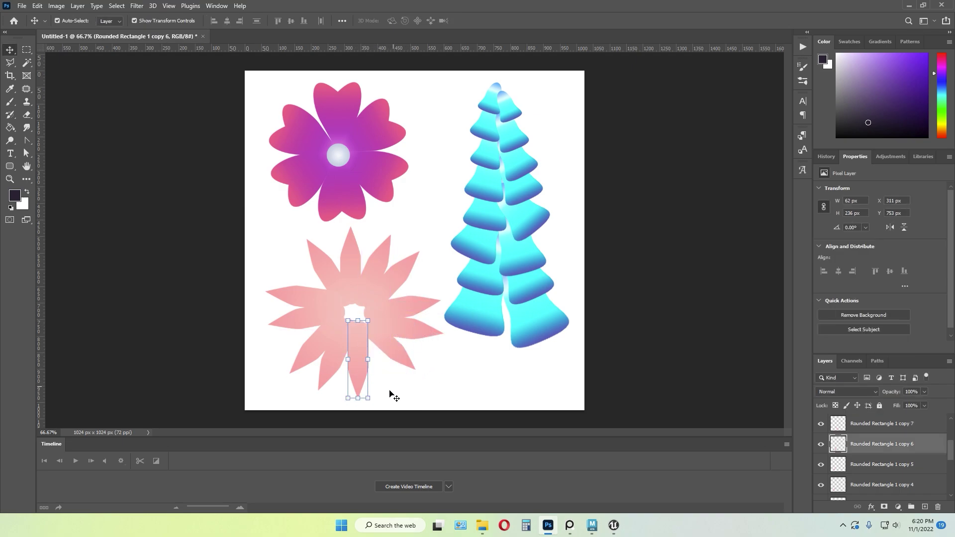
pyautogui.moveTo(380, 402); pyautogui.dragTo(390, 395)
pyautogui.moveTo(351, 336); pyautogui.dragTo(335, 363)
pyautogui.press('Return')
pyautogui.click(455, 400)
pyautogui.click(447, 397)
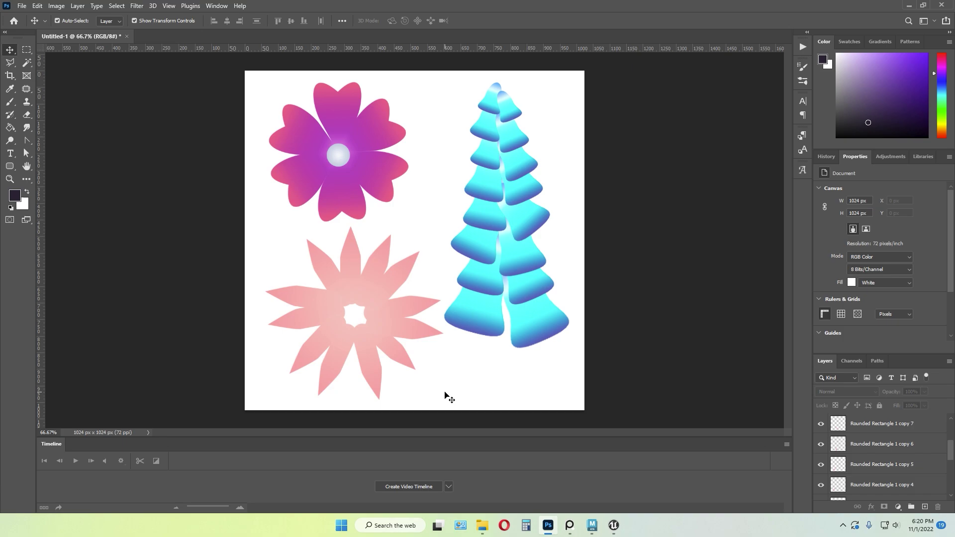
# - Shift the whole pink flower slightly left and tilt its upper petal on the far left upward to even the spacing
pyautogui.moveTo(420, 394); pyautogui.dragTo(319, 290)
pyautogui.moveTo(385, 309); pyautogui.dragTo(316, 300)
pyautogui.click(467, 389)
pyautogui.click(304, 299)
pyautogui.click(451, 383)
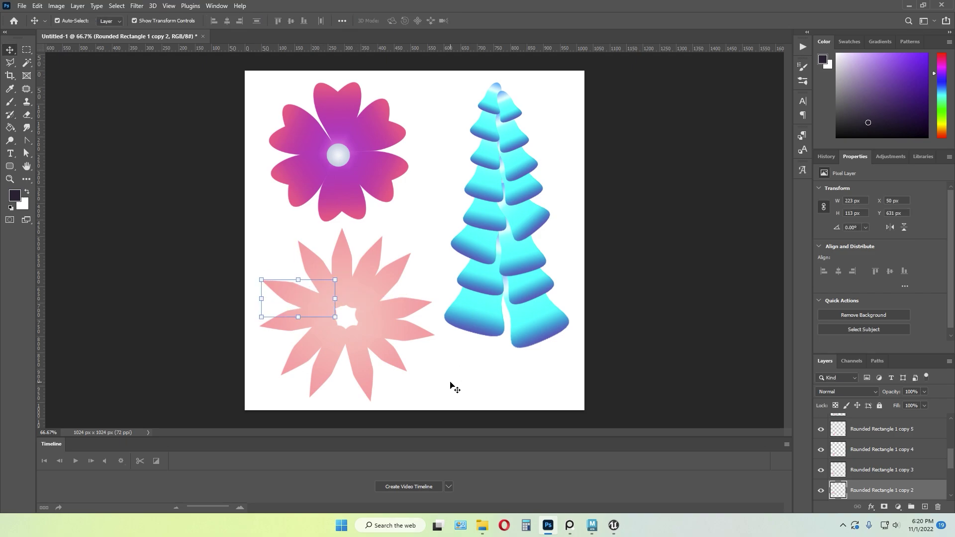
pyautogui.click(448, 382)
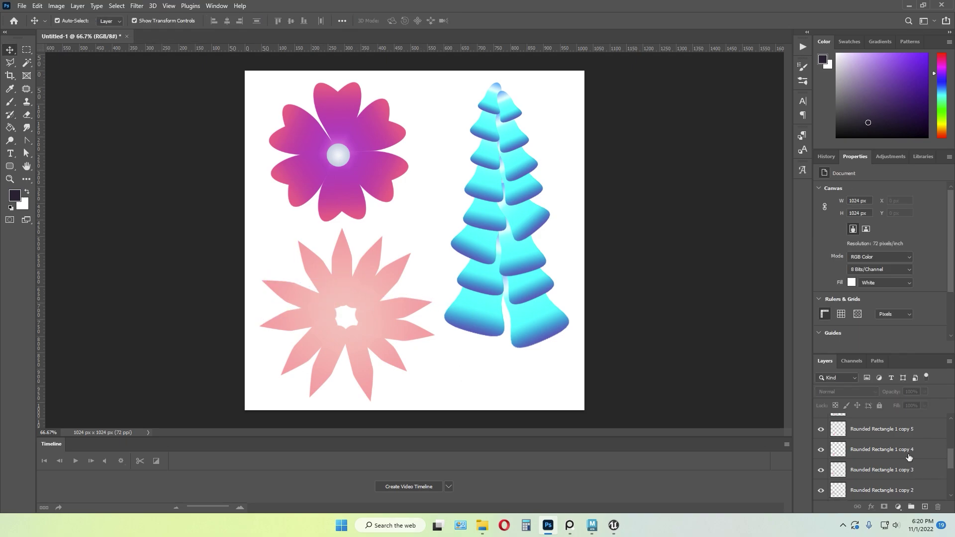
# - Draw a circle about 109 px in diameter over the pink flower's centre, above the topmost petal layer
pyautogui.scroll(5, 908, 456)
pyautogui.click(895, 426)
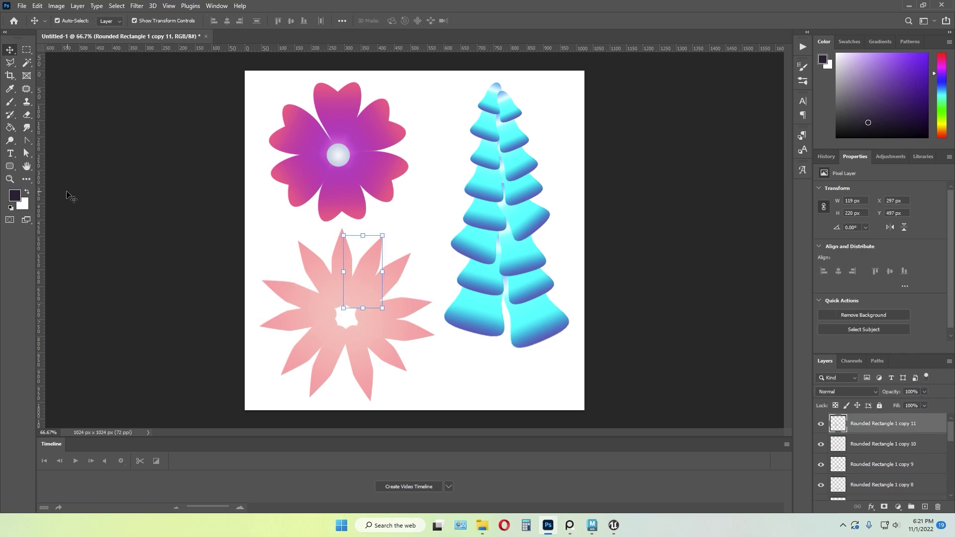
pyautogui.click(10, 166)
pyautogui.click(47, 185)
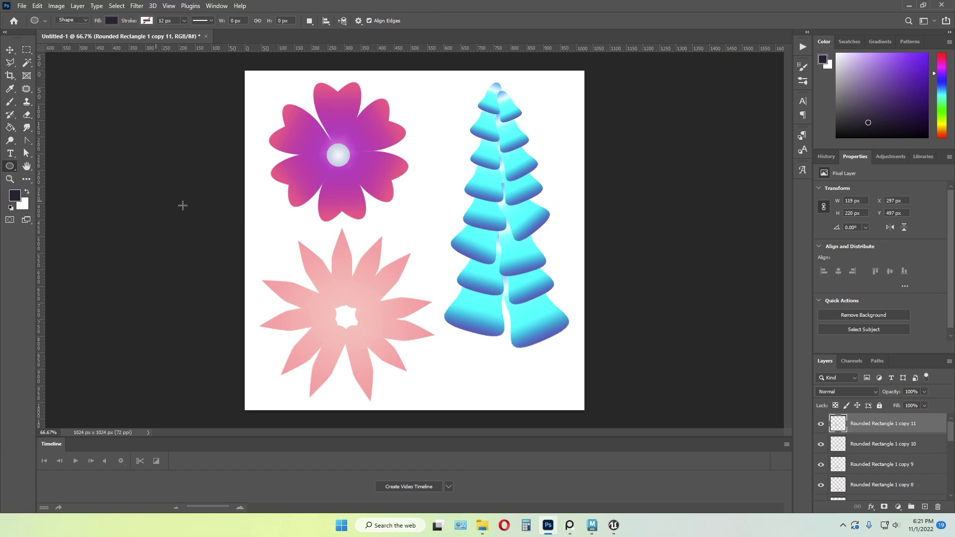
pyautogui.moveTo(330, 300); pyautogui.dragTo(347, 314)
pyautogui.press('v')
# - Change the centre circle's fill to a gradient and try presets from the Blues and Cloud groups
pyautogui.click(9, 166)
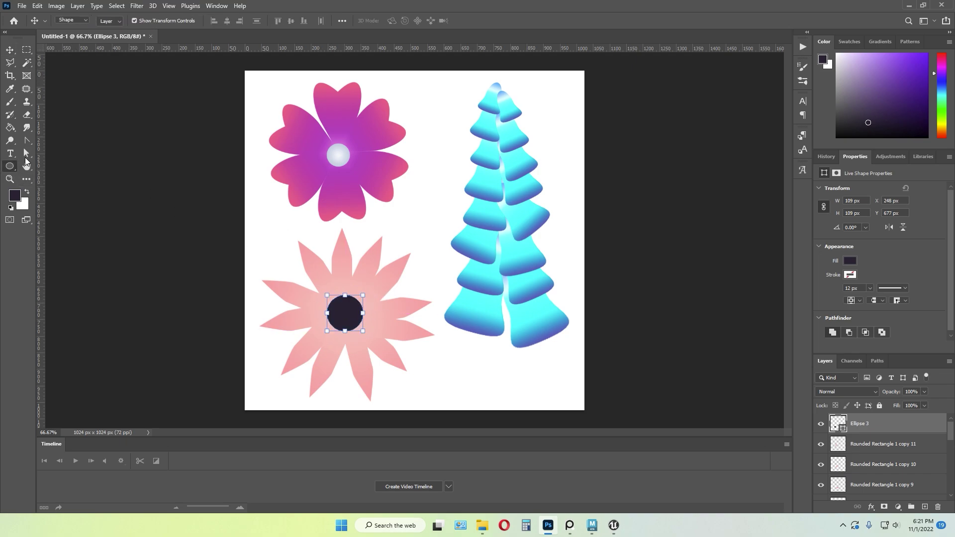
pyautogui.click(112, 20)
pyautogui.click(82, 41)
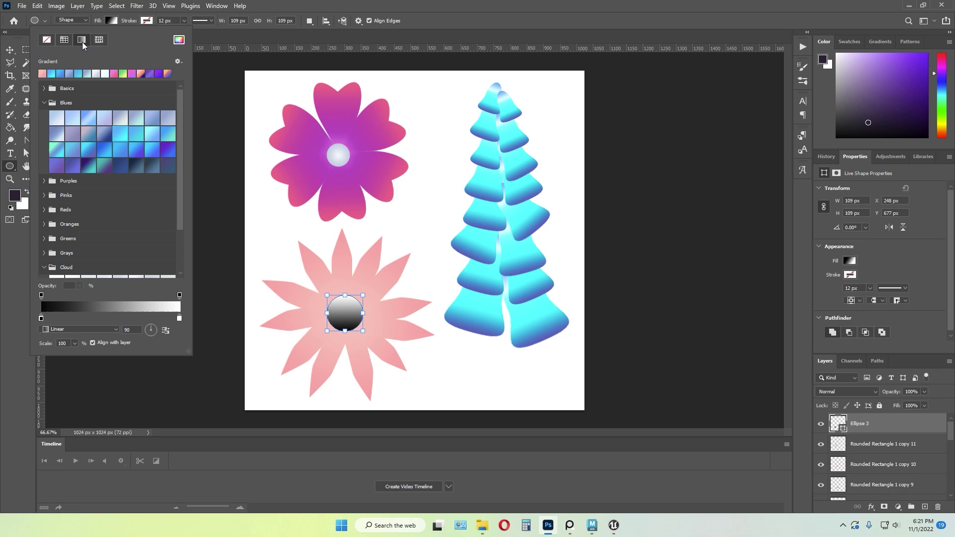
pyautogui.click(119, 119)
pyautogui.click(120, 133)
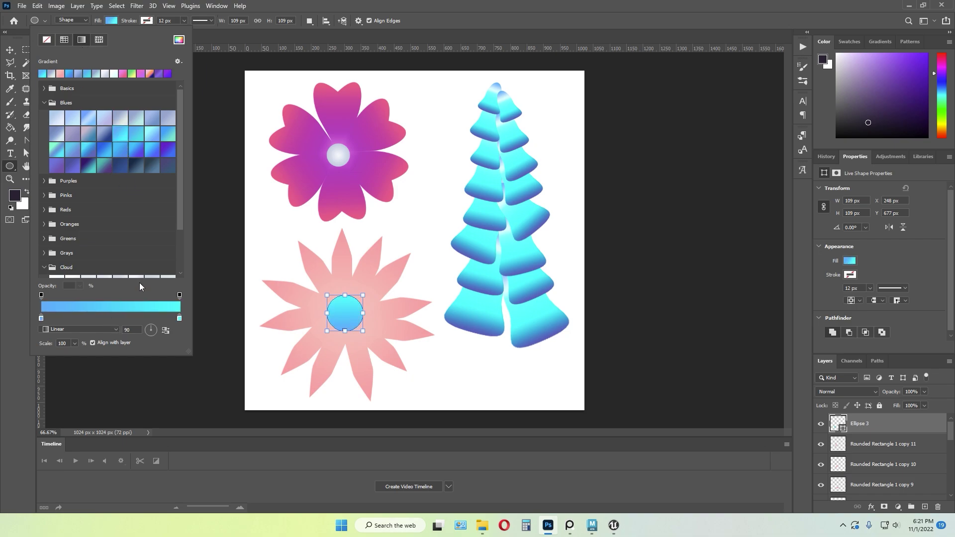
pyautogui.scroll(-1, 92, 249)
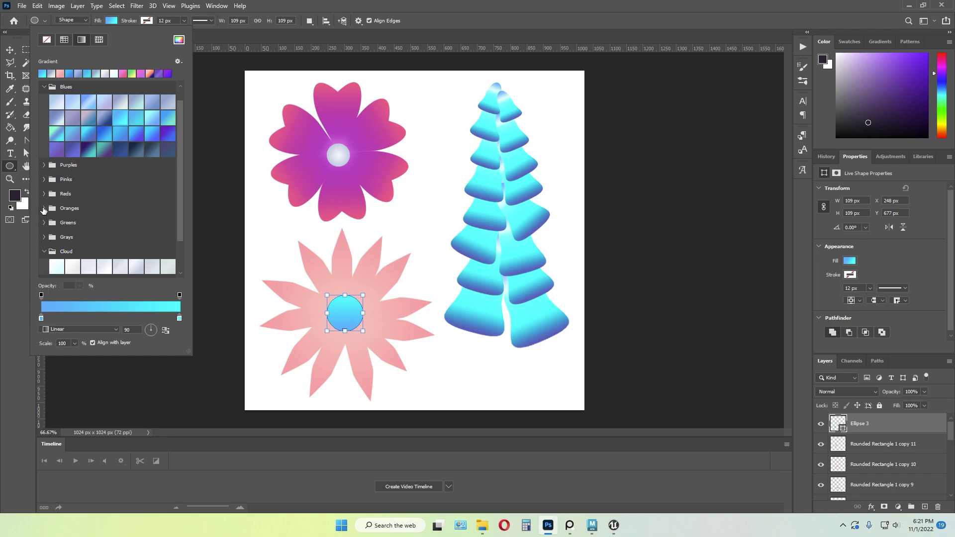
pyautogui.click(74, 270)
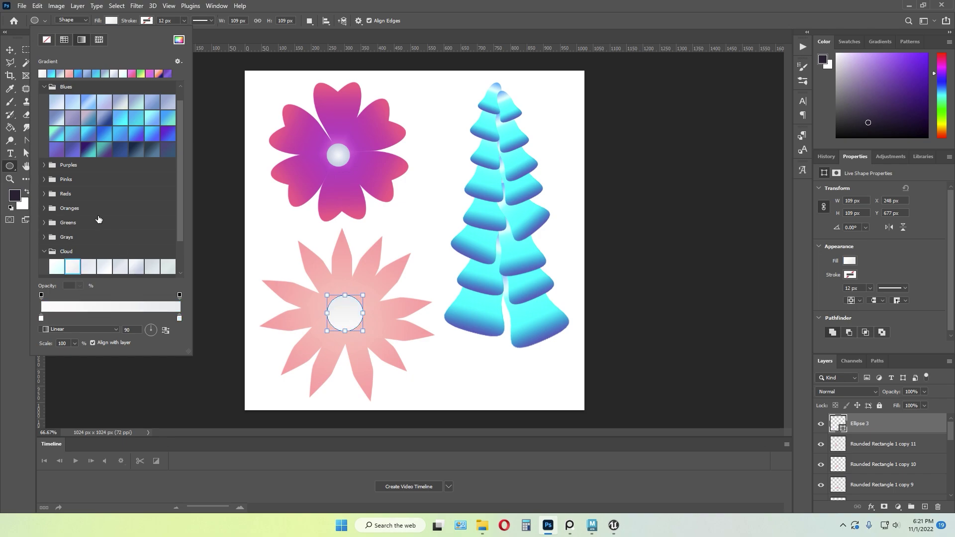
# - Fill the centre circle with a Radial gradient from the Pinks group, running from orchid in the middle to rose pink
pyautogui.click(44, 180)
pyautogui.click(74, 209)
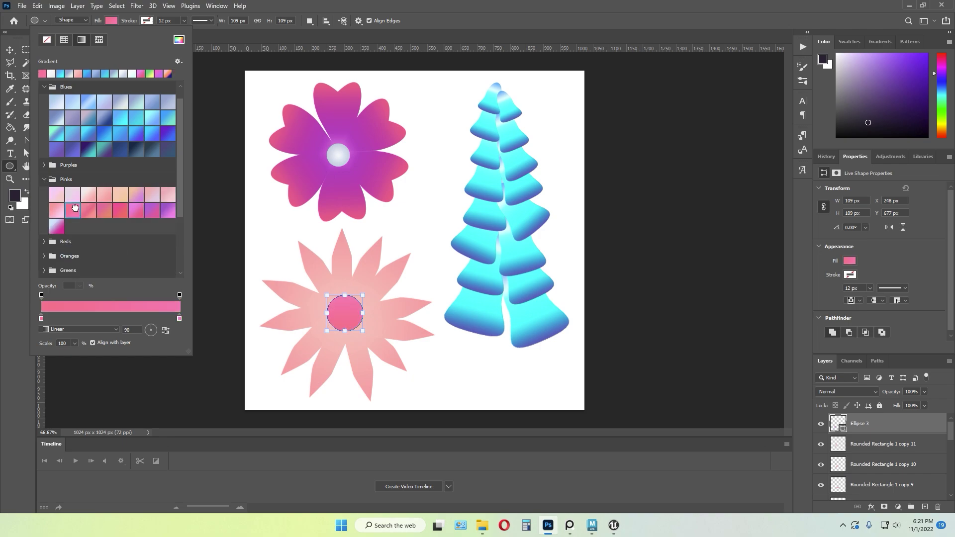
pyautogui.click(118, 330)
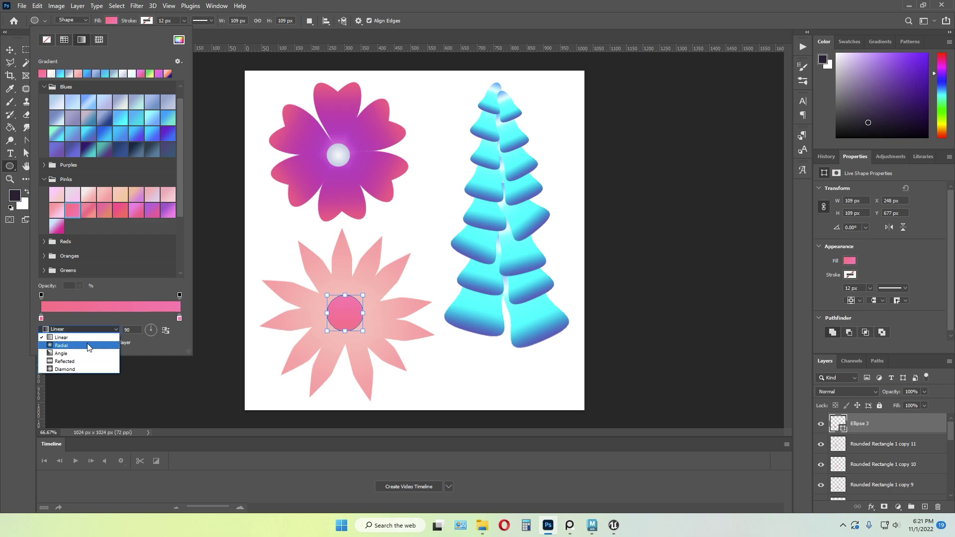
pyautogui.click(87, 343)
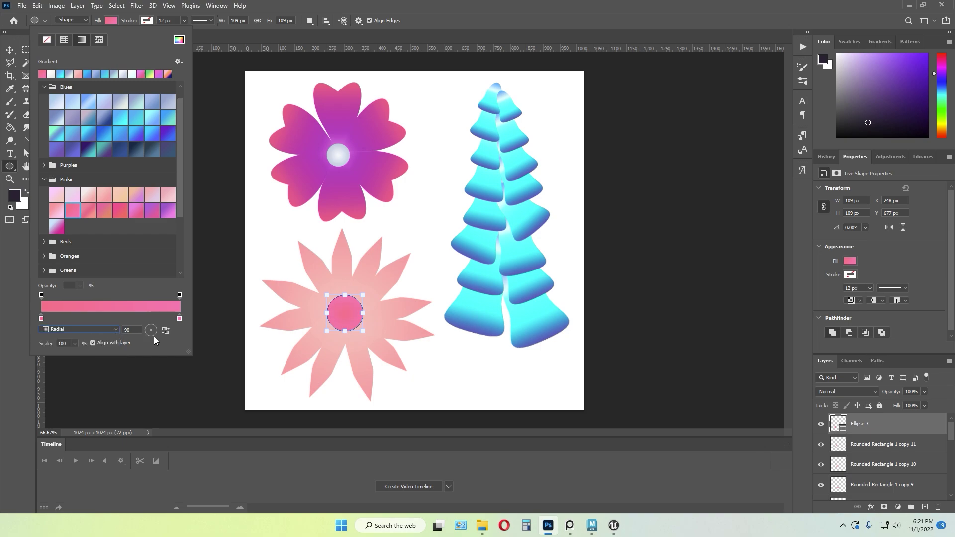
pyautogui.click(135, 196)
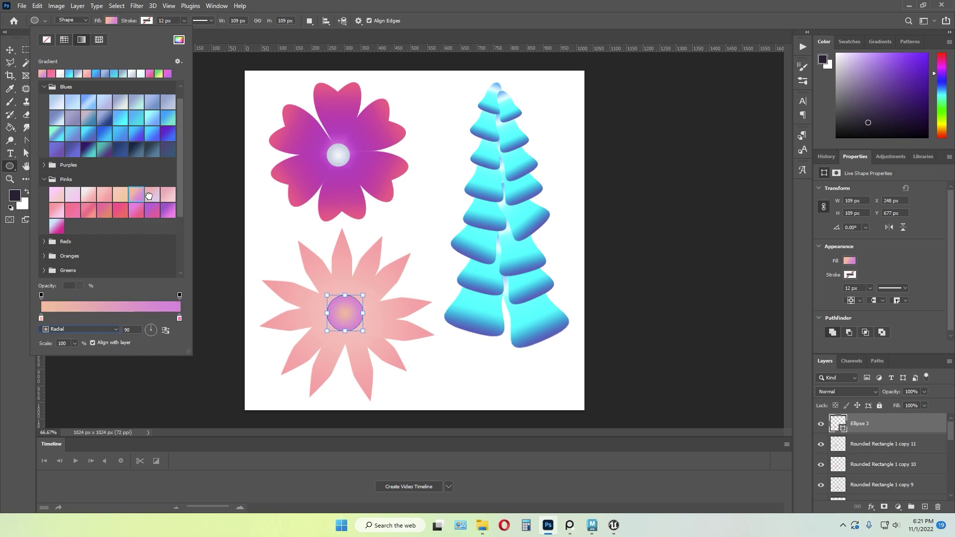
pyautogui.click(151, 195)
pyautogui.click(122, 214)
pyautogui.click(137, 213)
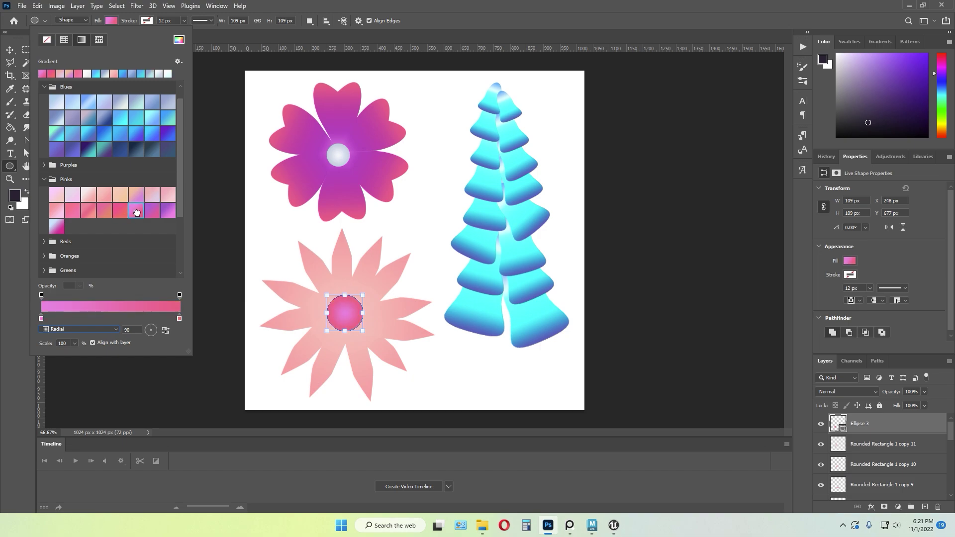
# - Move the gradient circle slightly right to X 254, Y 678 px so it is centred on the pink flower
pyautogui.click(347, 4)
pyautogui.click(9, 50)
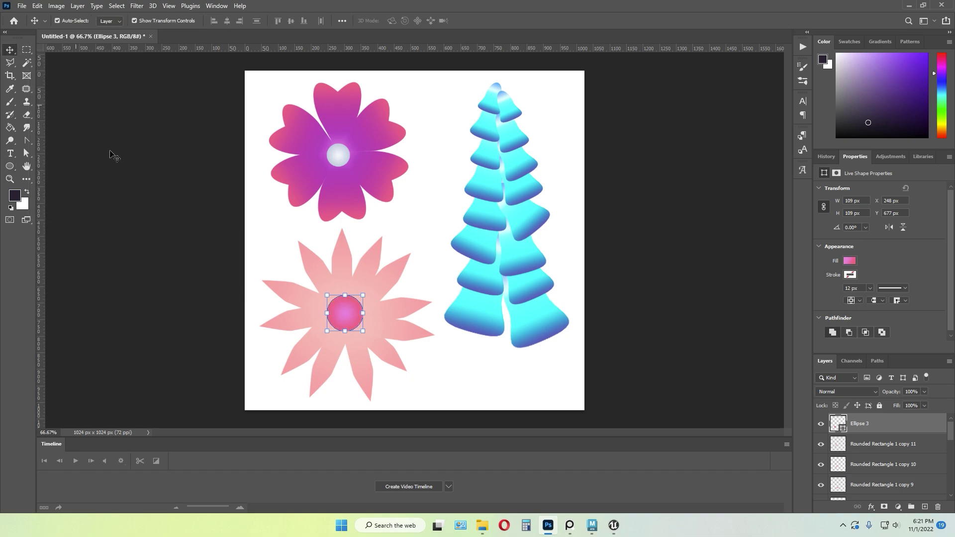
pyautogui.click(194, 291)
pyautogui.moveTo(339, 315); pyautogui.dragTo(347, 315)
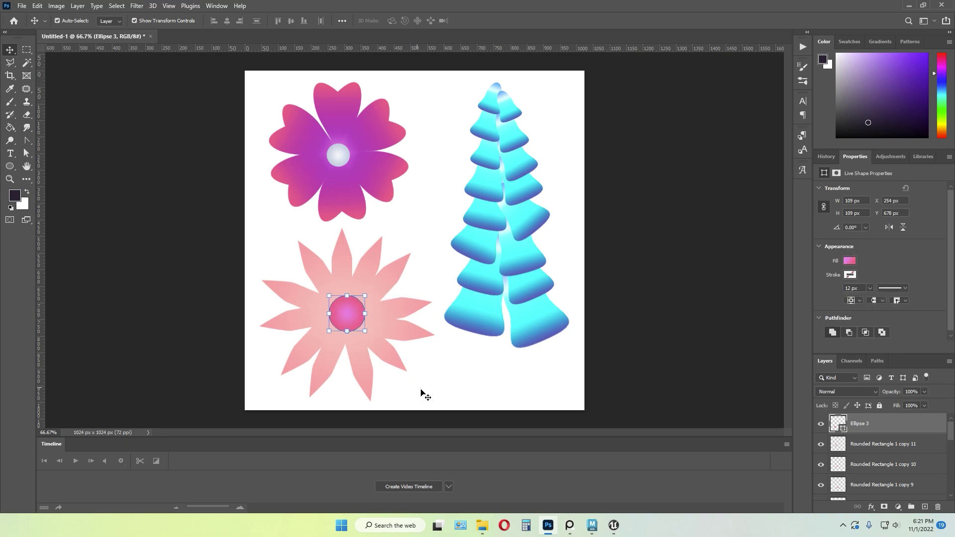
pyautogui.click(423, 393)
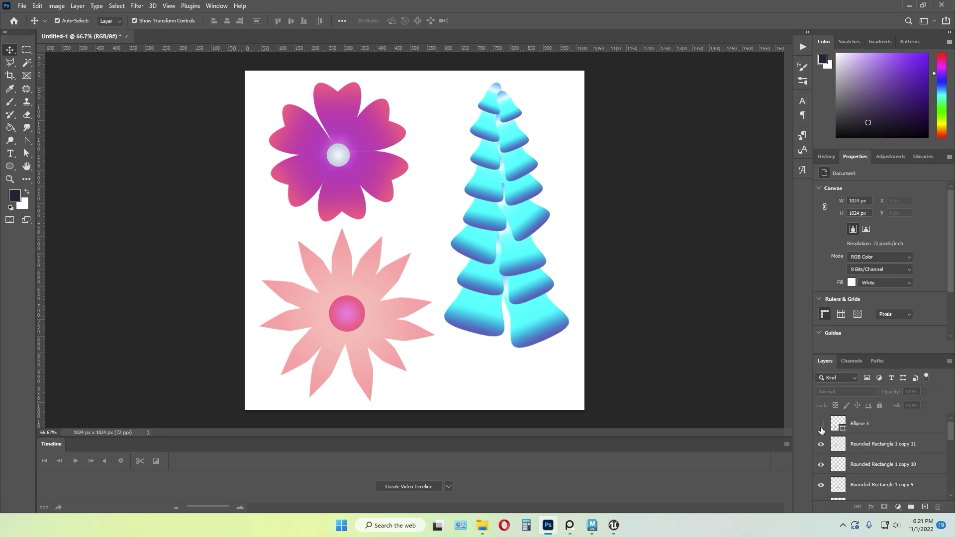
# - Add a new layer above the hidden circle and prepare a 125 px brush with pink sampled from the upper flower's petal edge
pyautogui.click(925, 506)
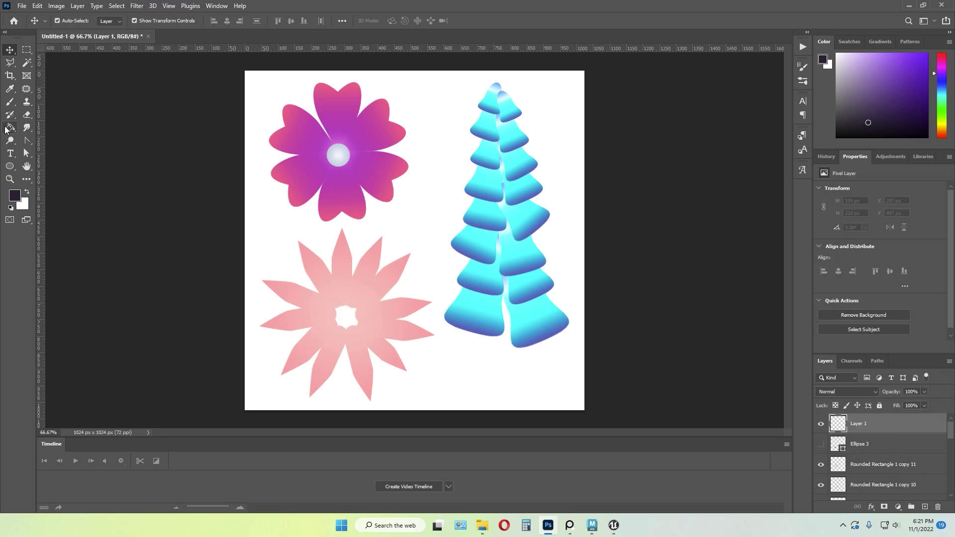
pyautogui.click(10, 101)
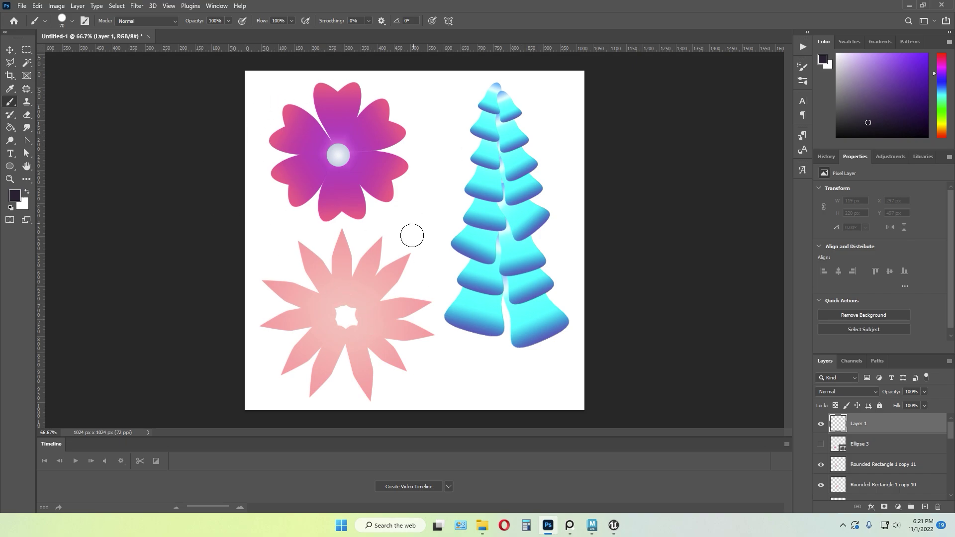
pyautogui.press(']')
pyautogui.press(']')
pyautogui.press(']')
pyautogui.press(']')
pyautogui.keyDown('alt'); pyautogui.click(389, 103); pyautogui.keyUp('alt')
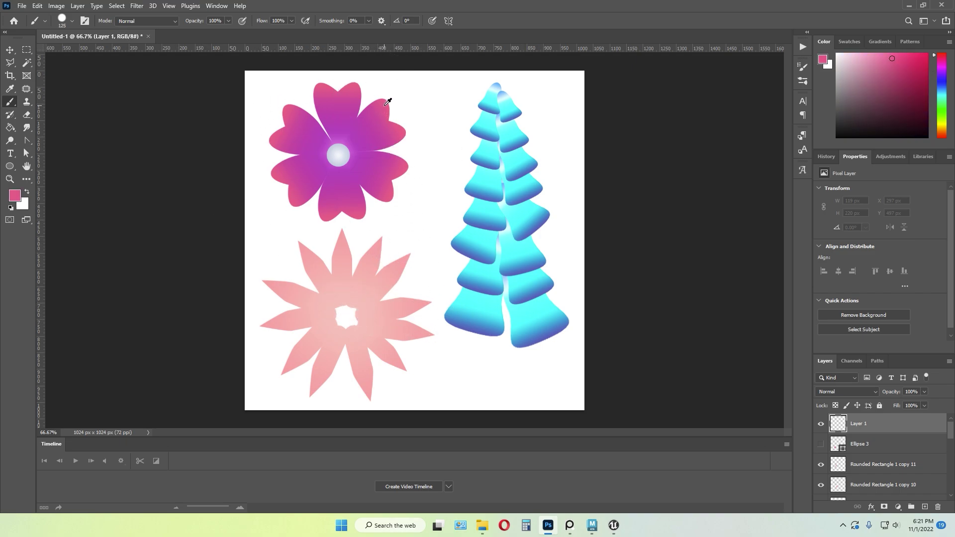
# - Switch the brush to 0% hardness, undoing the pink test dabs at the lower flower's centre
pyautogui.click(348, 307)
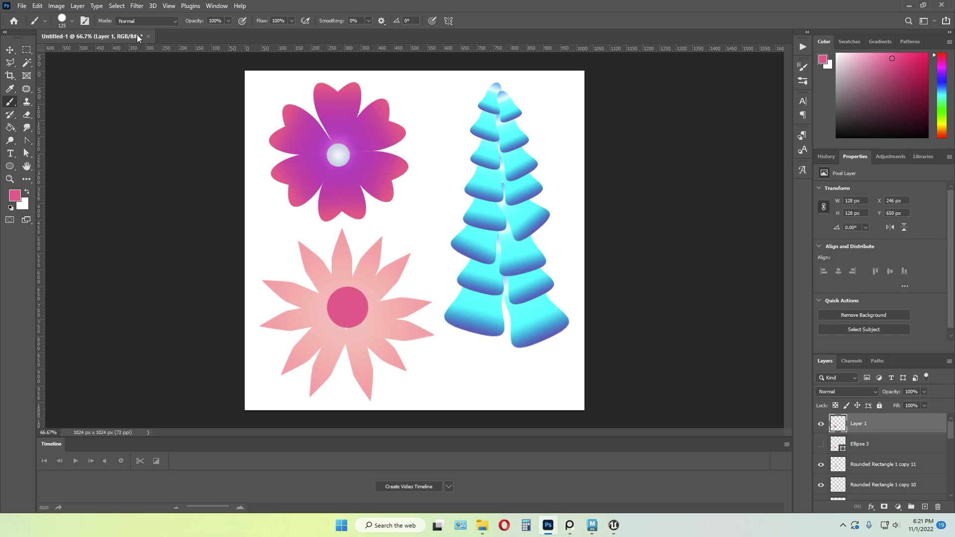
pyautogui.hotkey('ctrl', 'z')
pyautogui.click(72, 21)
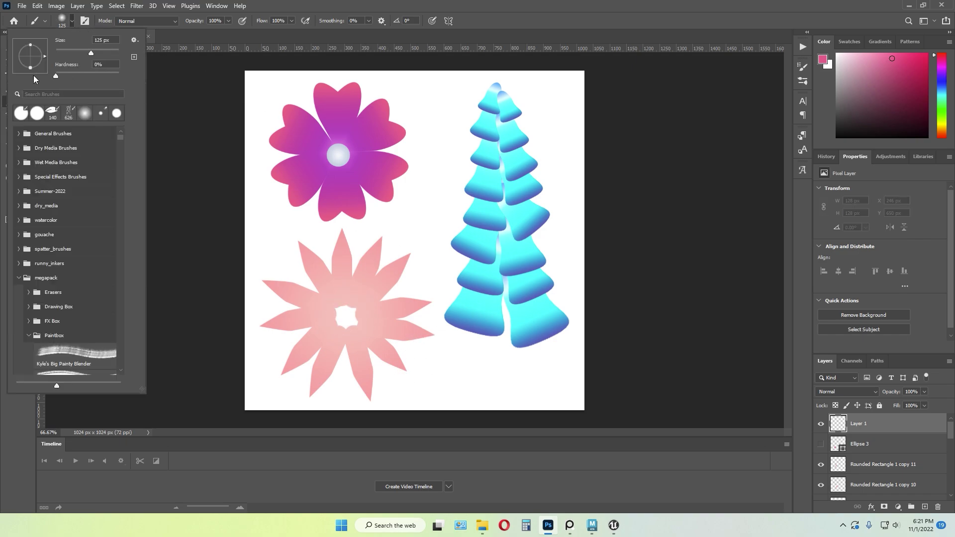
pyautogui.click(392, 3)
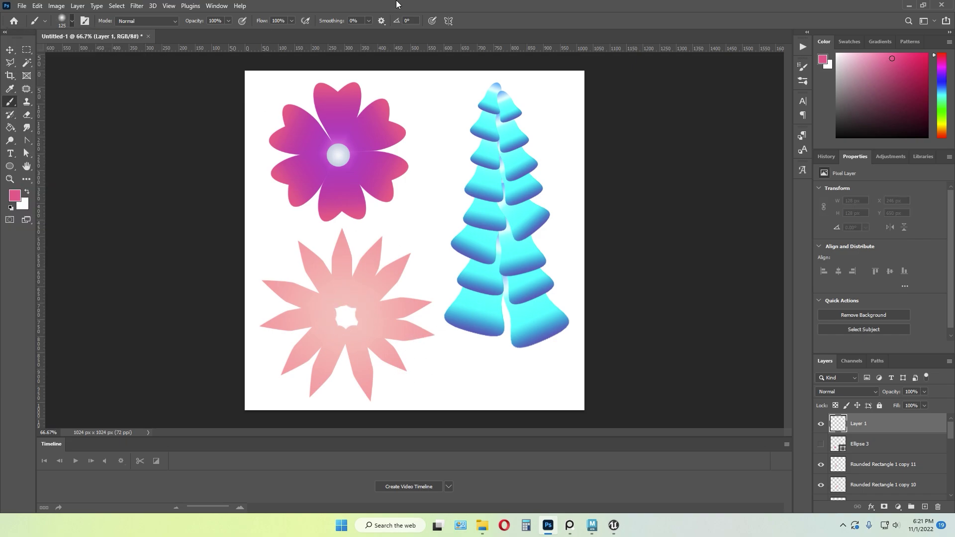
pyautogui.click(347, 314)
pyautogui.hotkey('ctrl', 'z')
# - Enlarge the soft brush to 200 px and build up a pink glow with repeated dabs on the lower flower's centre
pyautogui.press(']')
pyautogui.press(']')
pyautogui.press(']')
pyautogui.click(347, 313)
pyautogui.click(347, 313)
pyautogui.click(348, 314)
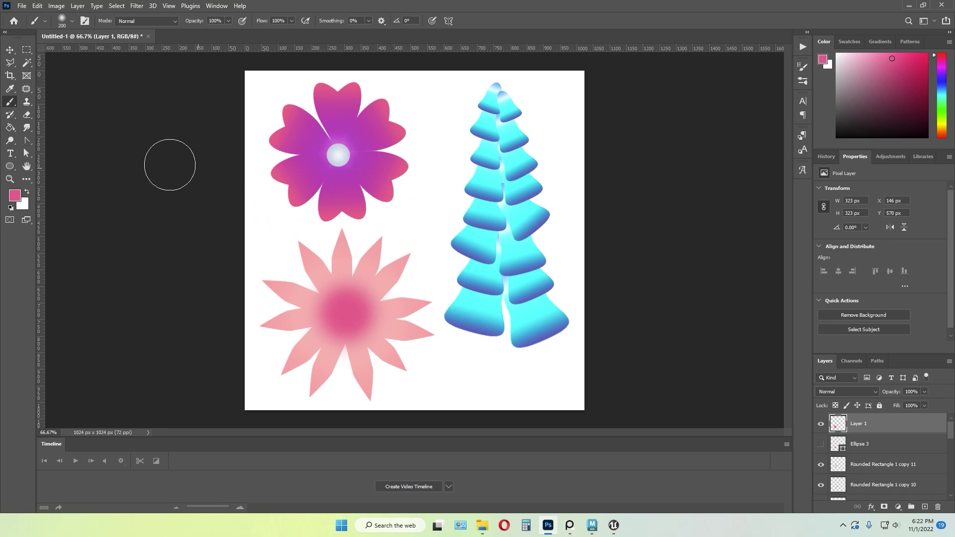
# - Show the Ellipse 3 circle and place its layer above the painted pink glow on Layer 1
pyautogui.click(9, 50)
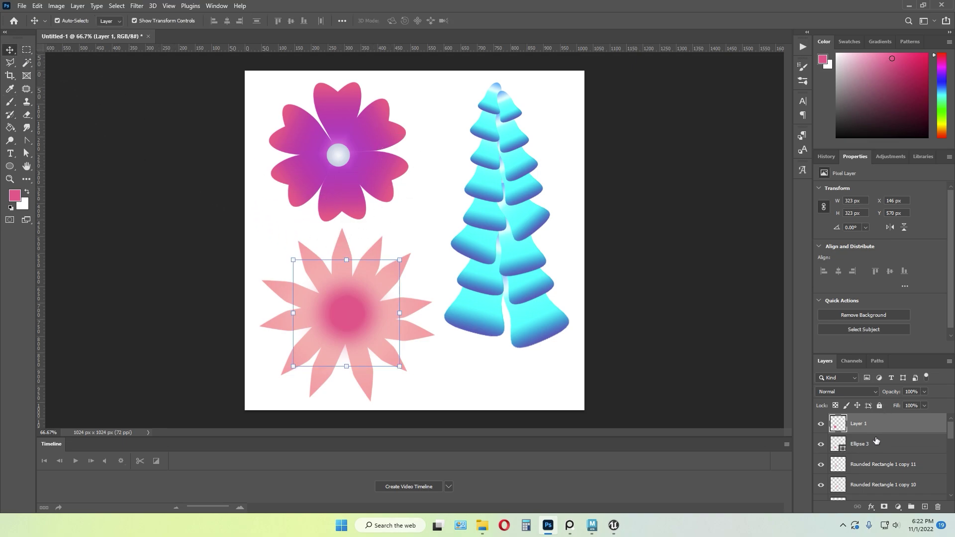
pyautogui.moveTo(876, 441); pyautogui.dragTo(877, 448)
pyautogui.click(633, 305)
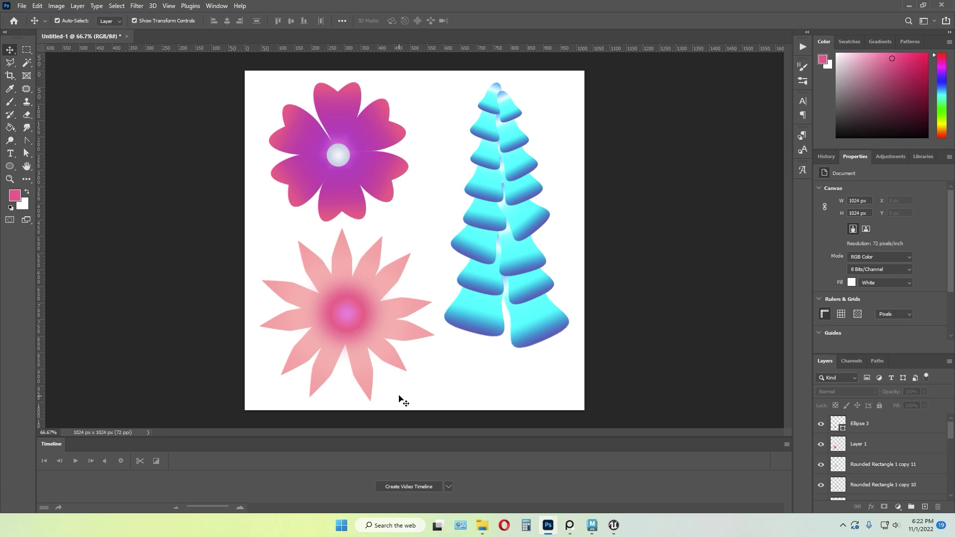
# - Merge all layers of the lower pink flower into one layer and nudge the flower slightly upward
pyautogui.moveTo(282, 396); pyautogui.dragTo(418, 244)
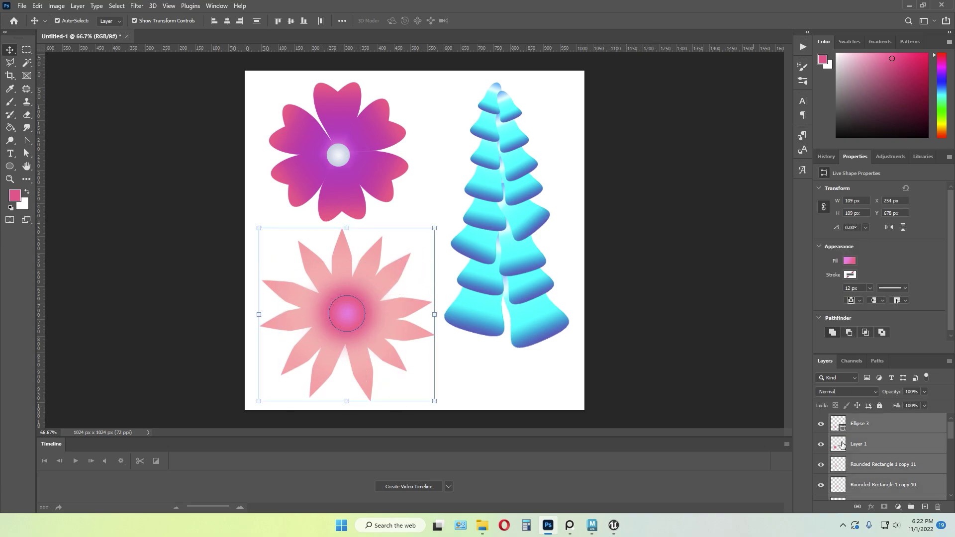
pyautogui.rightClick(876, 424)
pyautogui.click(871, 295)
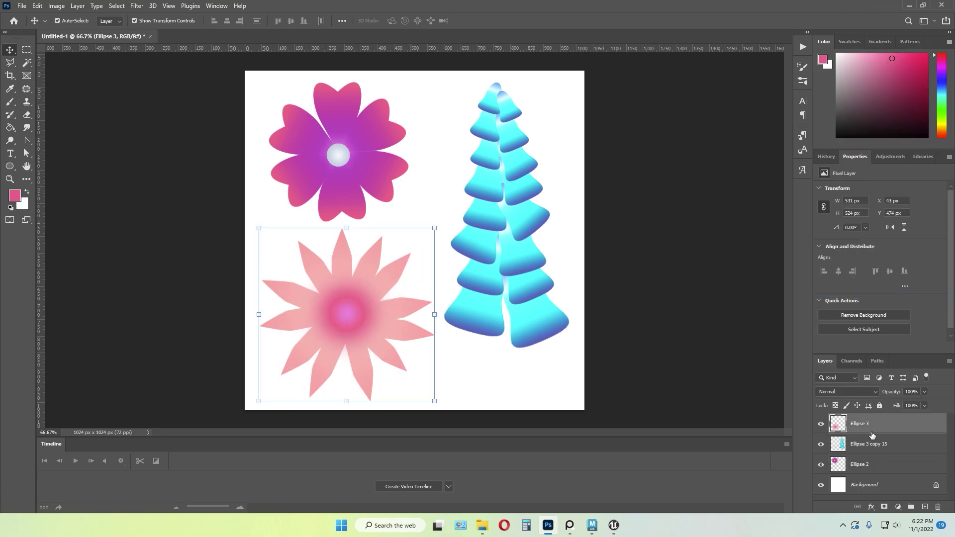
pyautogui.moveTo(352, 314); pyautogui.dragTo(352, 307)
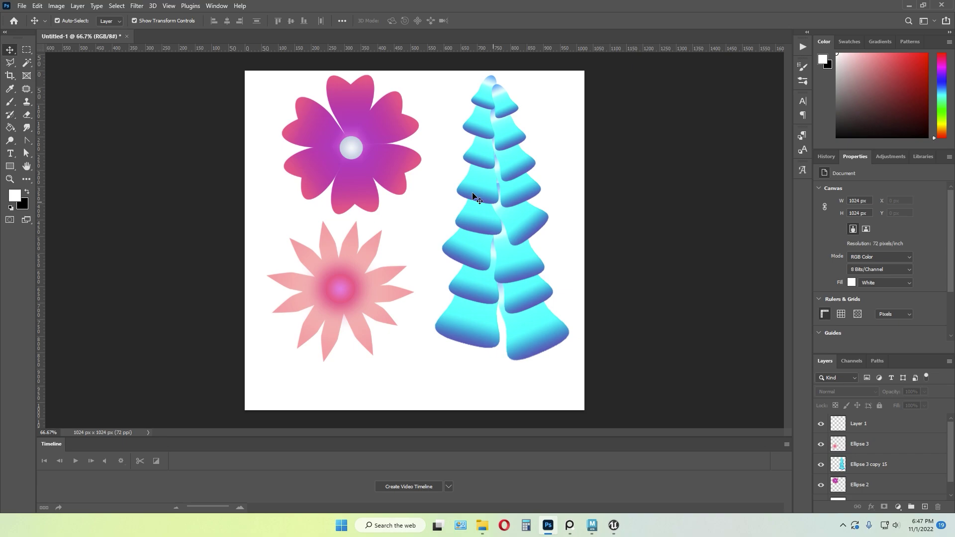
# - Scale the purple flower to about 85% and move it into the canvas's upper-left corner
pyautogui.click(356, 168)
pyautogui.moveTo(420, 214); pyautogui.dragTo(401, 193)
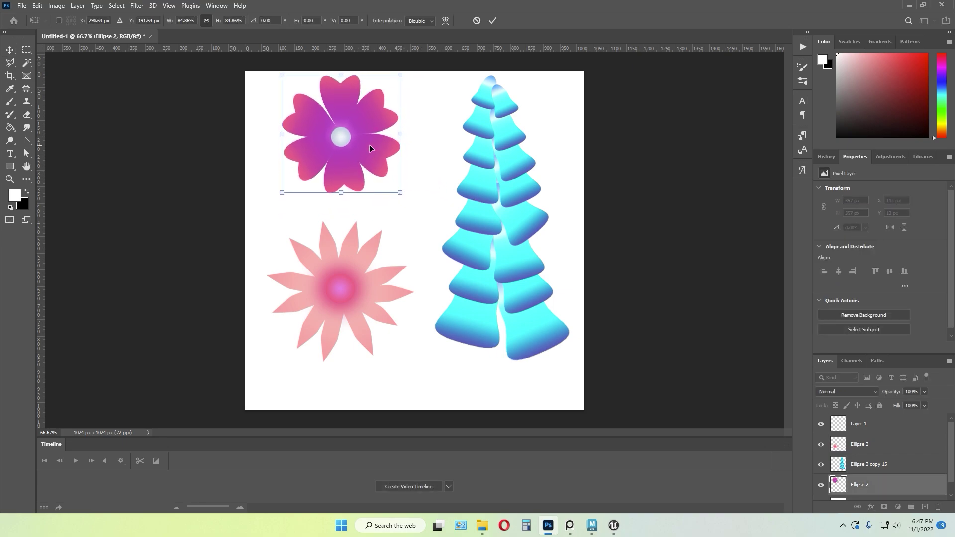
pyautogui.moveTo(369, 145); pyautogui.dragTo(344, 149)
pyautogui.press('Return')
# - Shrink the pink flower to about the purple flower's width and place it directly beneath that flower
pyautogui.click(365, 268)
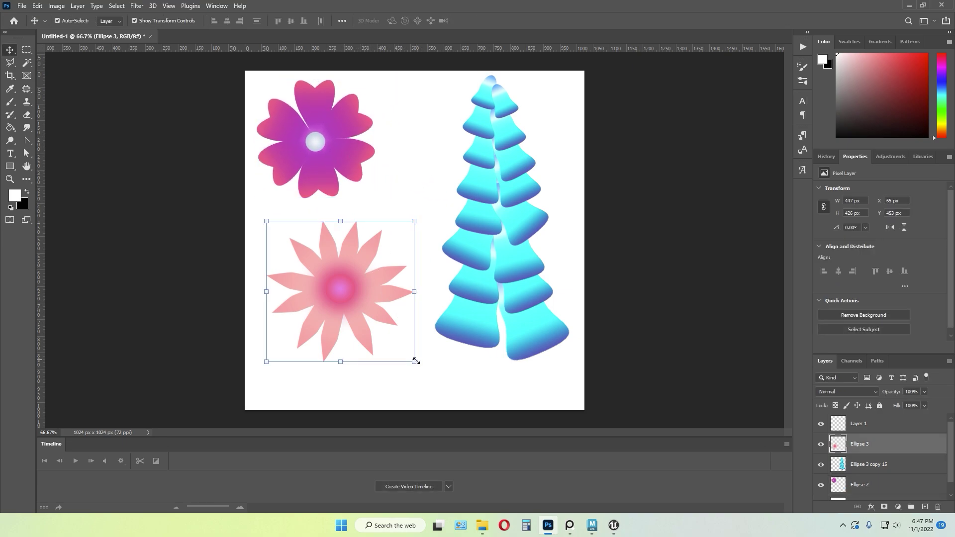
pyautogui.moveTo(416, 361); pyautogui.dragTo(391, 343)
pyautogui.moveTo(341, 260); pyautogui.dragTo(329, 243)
pyautogui.click(420, 174)
pyautogui.click(420, 173)
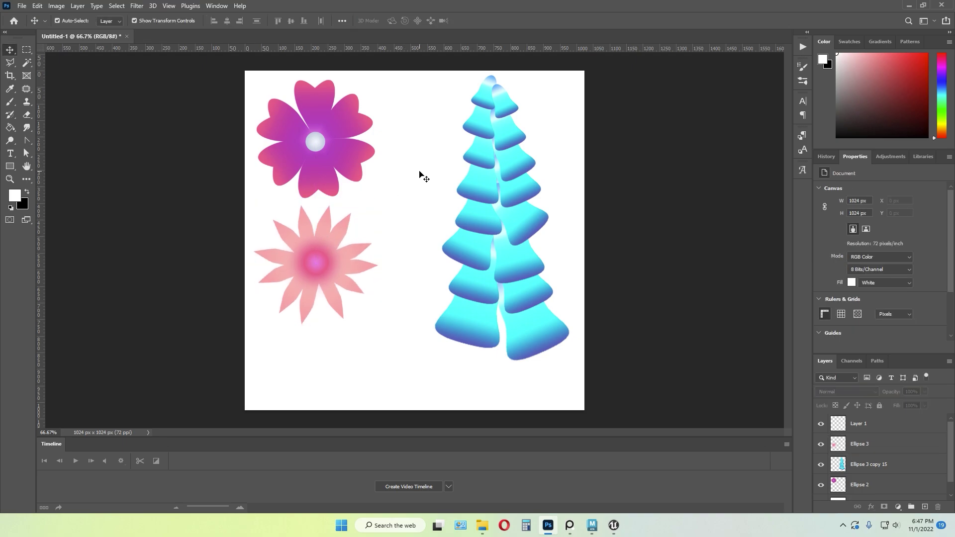
# - Move the blue layered flower beside the other two flowers and scale it down to about 87%
pyautogui.moveTo(481, 200); pyautogui.dragTo(428, 199)
pyautogui.moveTo(512, 358); pyautogui.dragTo(487, 324)
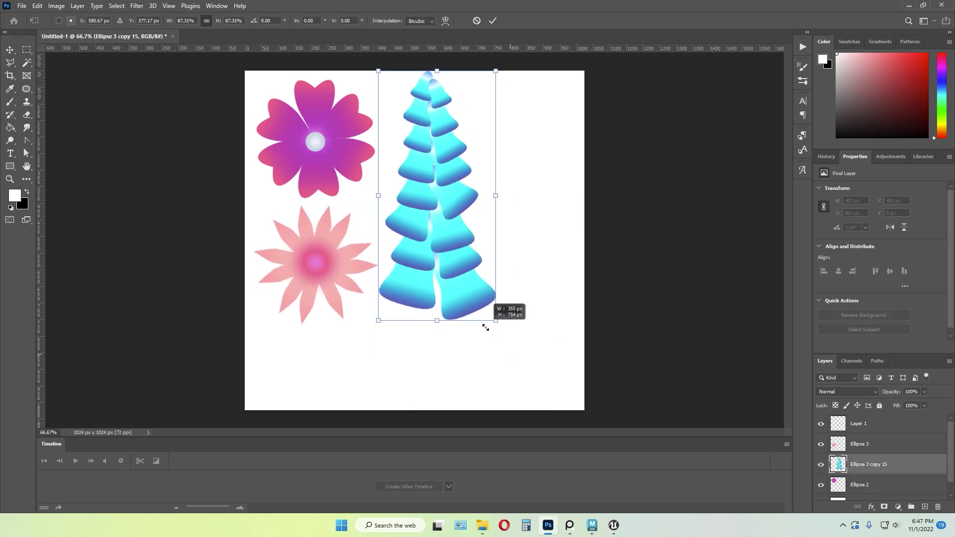
pyautogui.moveTo(449, 258); pyautogui.dragTo(453, 262)
pyautogui.click(540, 228)
pyautogui.click(541, 227)
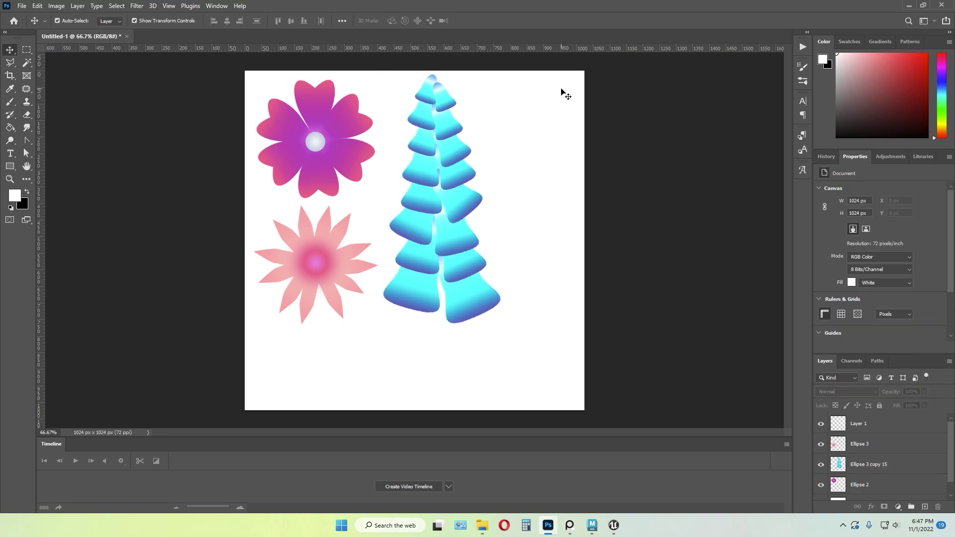
# - Draw a tall ellipse about 106 × 758 px beside the blue flower and fill it with a light green-to-lime preset gradient
pyautogui.click(10, 166)
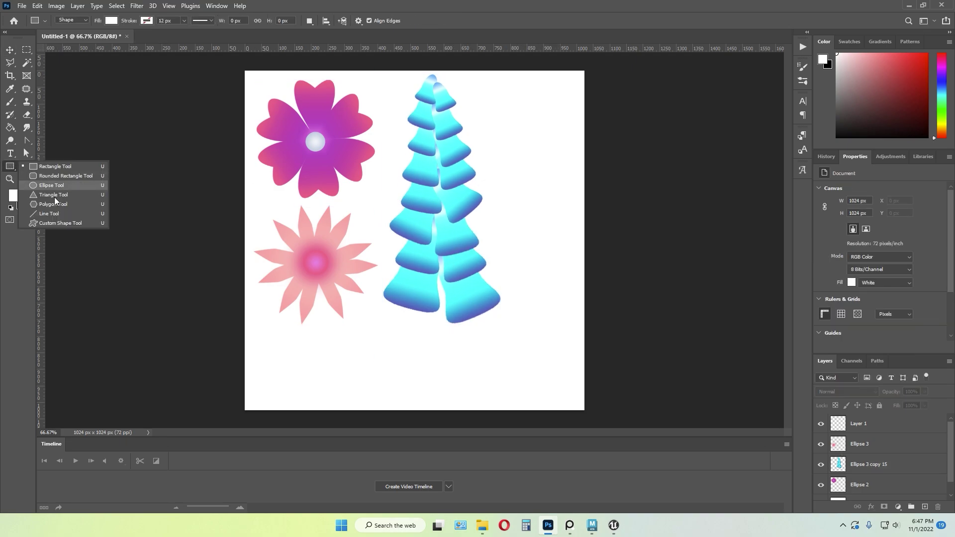
pyautogui.click(49, 185)
pyautogui.moveTo(517, 120)
pyautogui.mouseDown()
pyautogui.moveTo(538, 342)
pyautogui.moveTo(551, 371)
pyautogui.mouseUp()
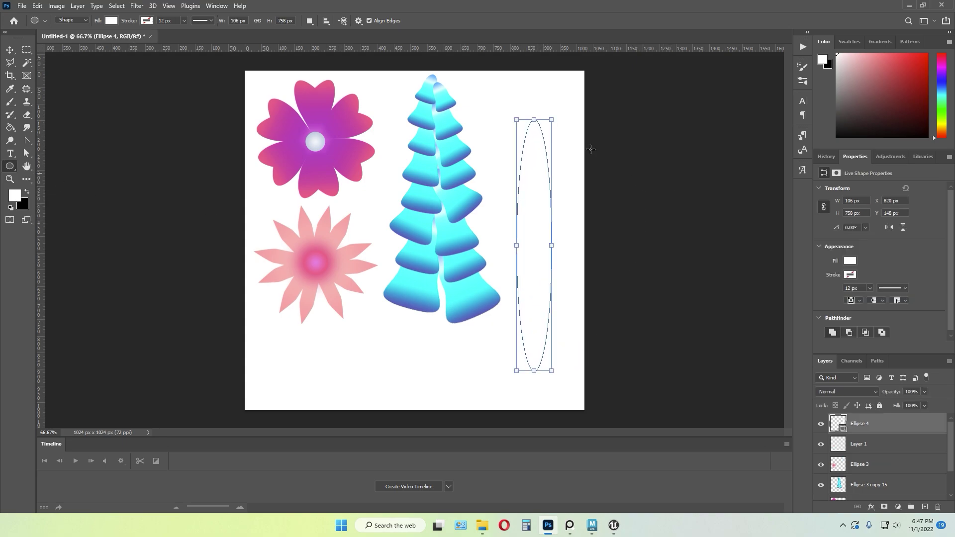
pyautogui.click(112, 20)
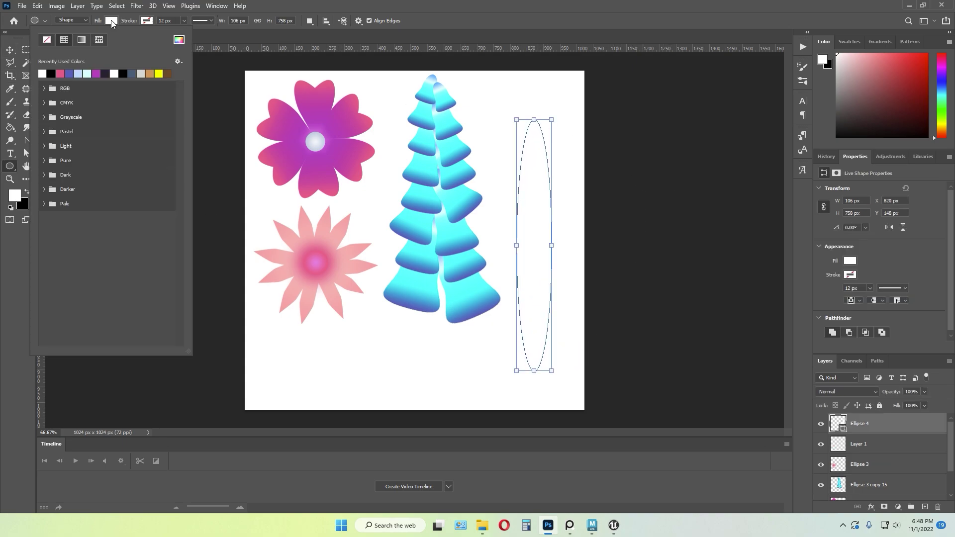
pyautogui.click(81, 40)
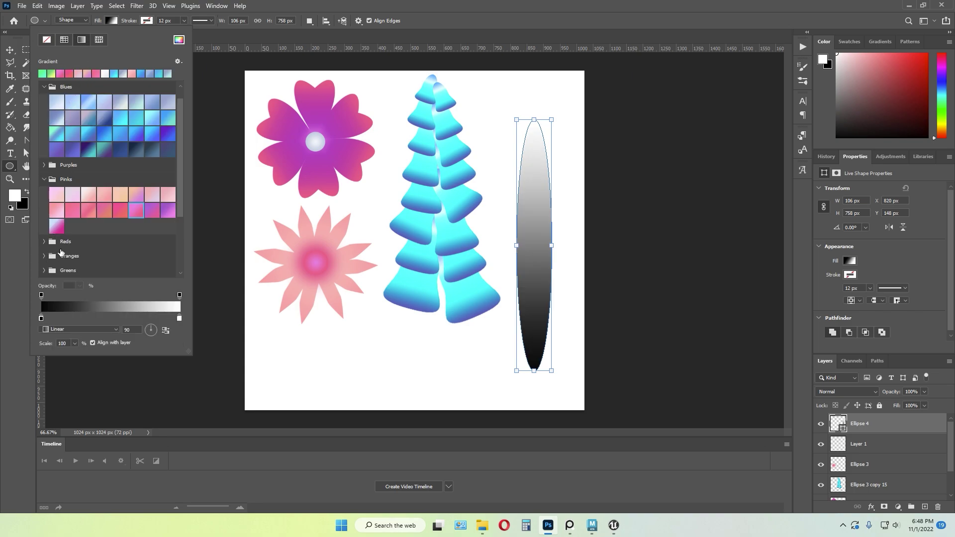
pyautogui.scroll(-2, 61, 252)
pyautogui.click(44, 249)
pyautogui.scroll(-2, 98, 242)
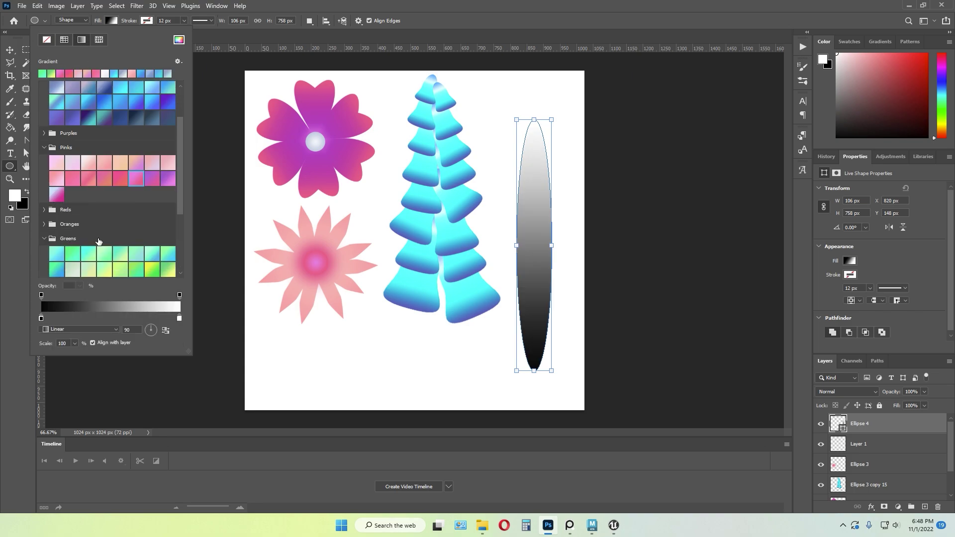
pyautogui.scroll(-1, 122, 209)
pyautogui.click(119, 215)
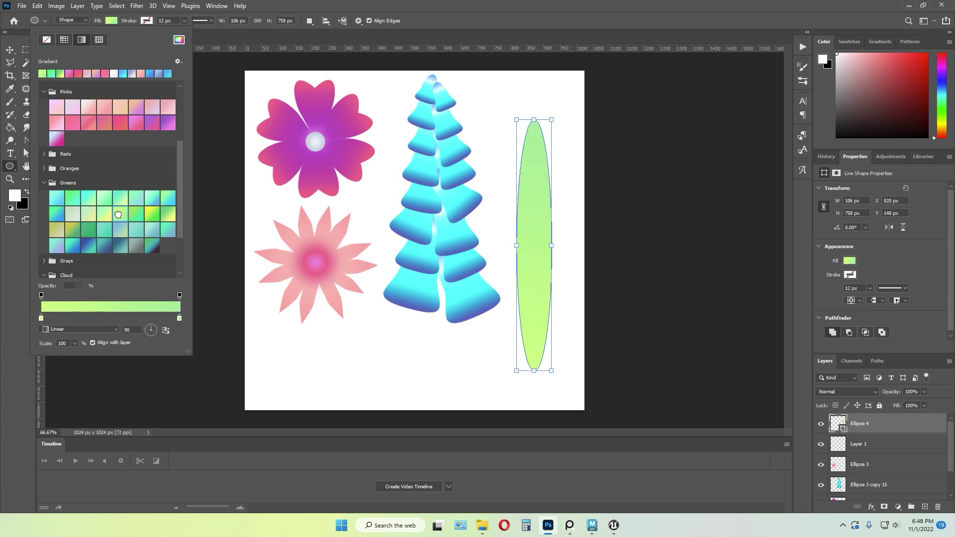
pyautogui.click(524, 2)
# - Scale the tall green ellipse to about 95% and move it against the canvas's right edge near the top
pyautogui.click(9, 49)
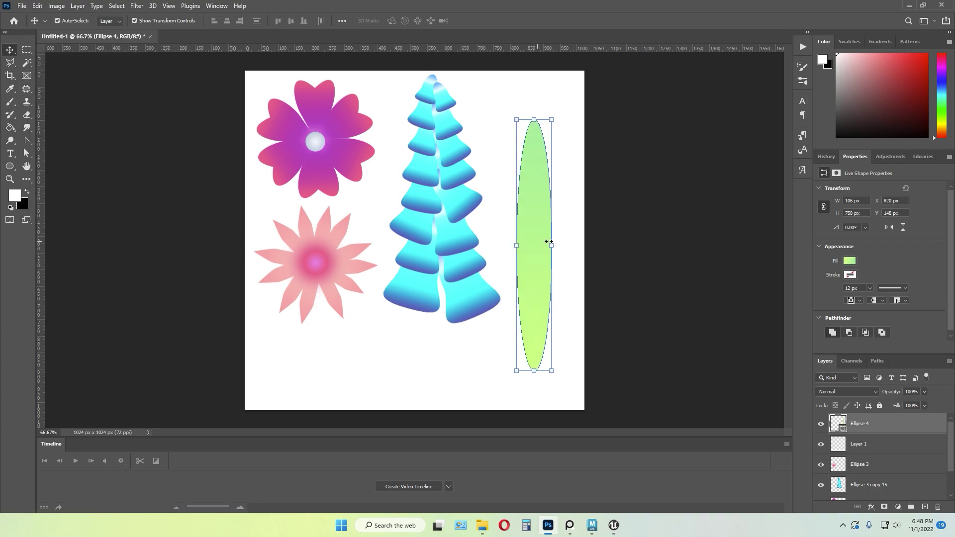
pyautogui.click(603, 233)
pyautogui.moveTo(538, 239); pyautogui.dragTo(556, 200)
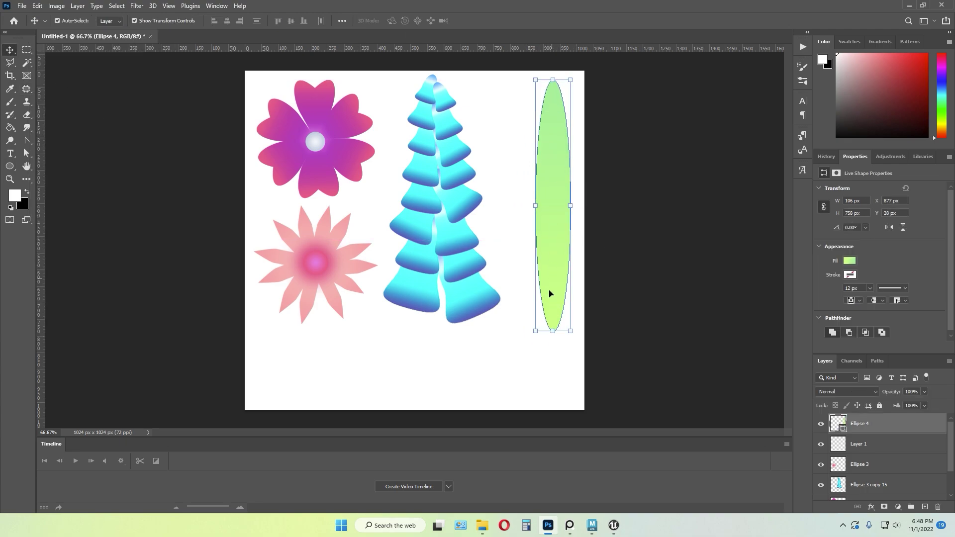
pyautogui.moveTo(570, 330)
pyautogui.mouseDown()
pyautogui.moveTo(576, 306)
pyautogui.moveTo(569, 317)
pyautogui.mouseUp()
pyautogui.moveTo(555, 227); pyautogui.dragTo(564, 223)
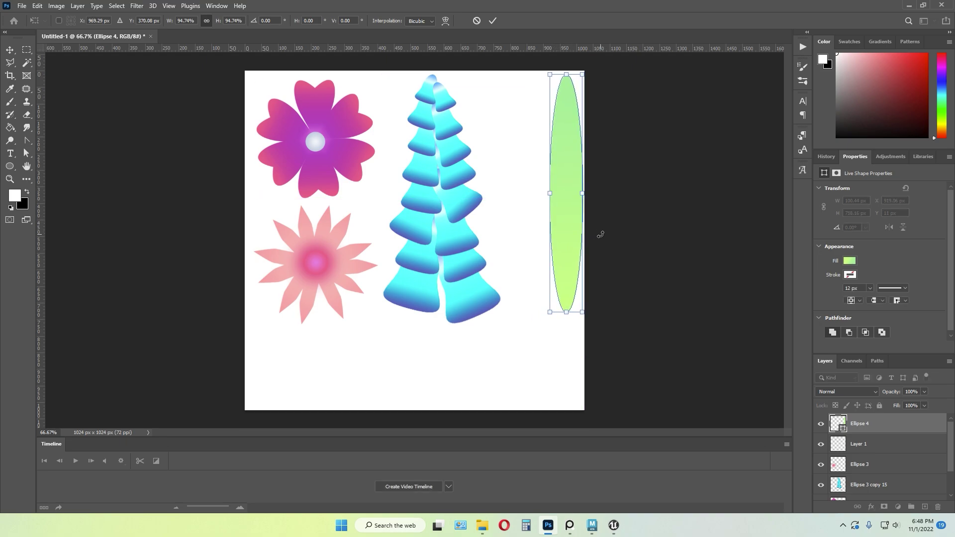
pyautogui.press('Return')
pyautogui.click(641, 239)
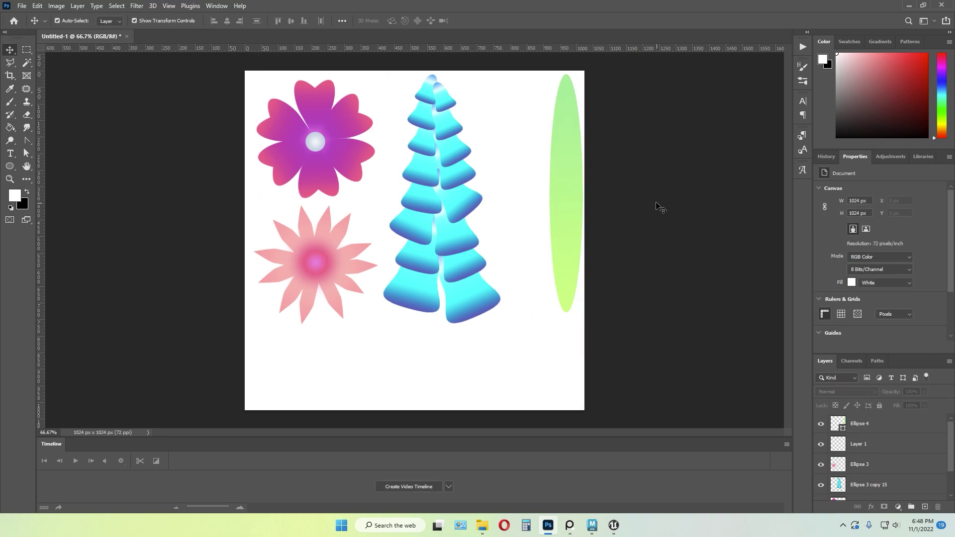
pyautogui.click(568, 204)
pyautogui.click(648, 217)
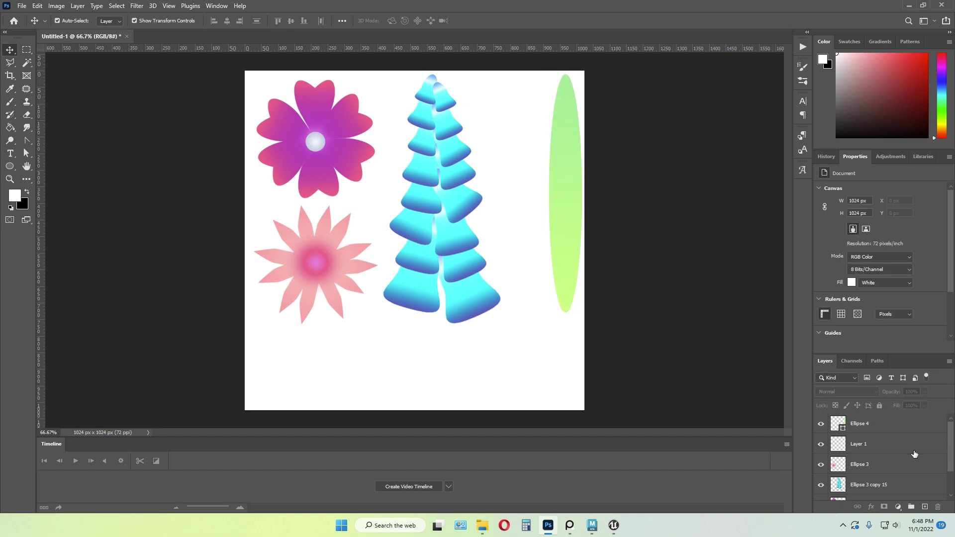
# - Duplicate the tall green ellipse and turn the copy into an upright oval about 83 × 245 px, placed left of the original
pyautogui.click(566, 264)
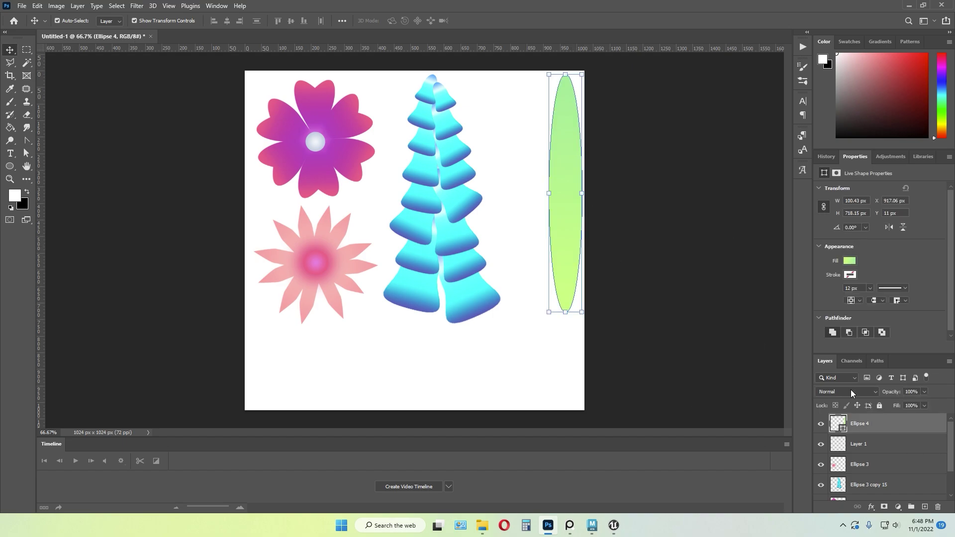
pyautogui.hotkey('ctrl', 'j')
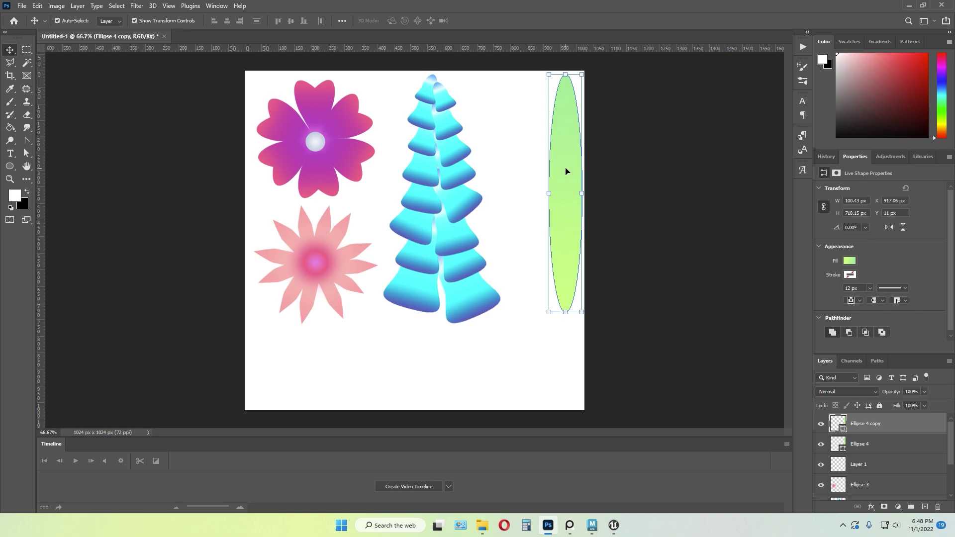
pyautogui.moveTo(566, 168); pyautogui.dragTo(525, 169)
pyautogui.moveTo(541, 313); pyautogui.dragTo(580, 206)
pyautogui.moveTo(520, 177); pyautogui.dragTo(522, 214)
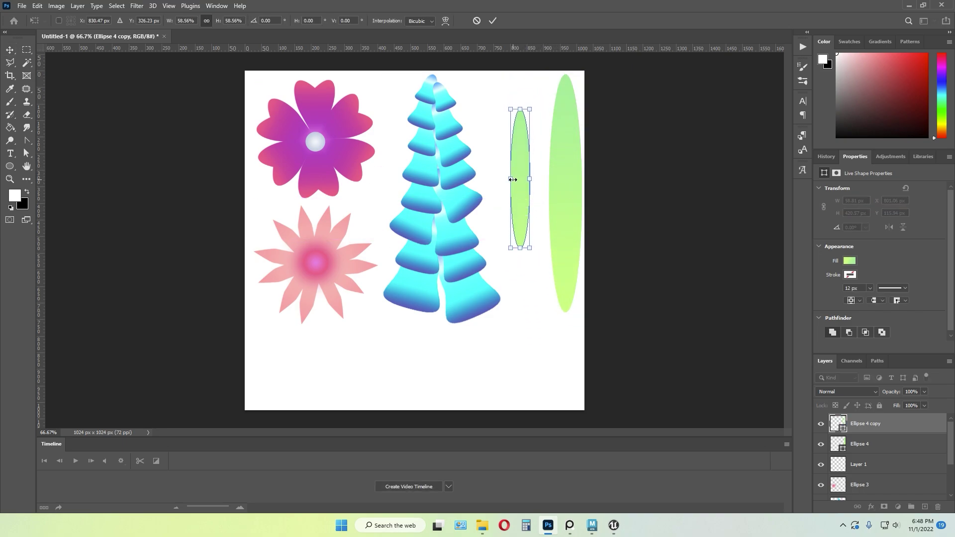
pyautogui.moveTo(547, 250); pyautogui.dragTo(536, 193)
pyautogui.moveTo(528, 161); pyautogui.dragTo(532, 139)
pyautogui.press('Return')
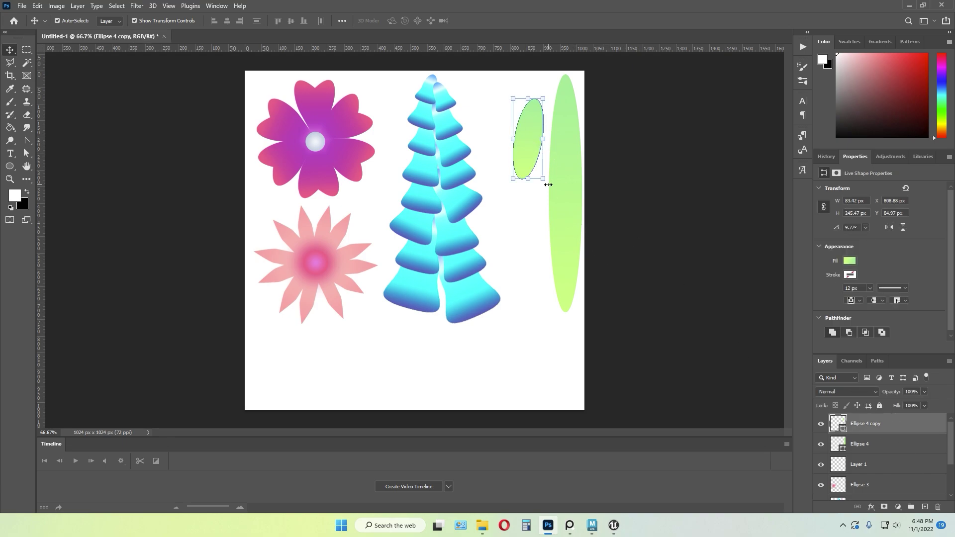
pyautogui.moveTo(548, 190)
pyautogui.keyDown('shift'); pyautogui.mouseDown()
pyautogui.moveTo(579, 204)
pyautogui.moveTo(558, 185)
pyautogui.mouseUp(); pyautogui.keyUp('shift')
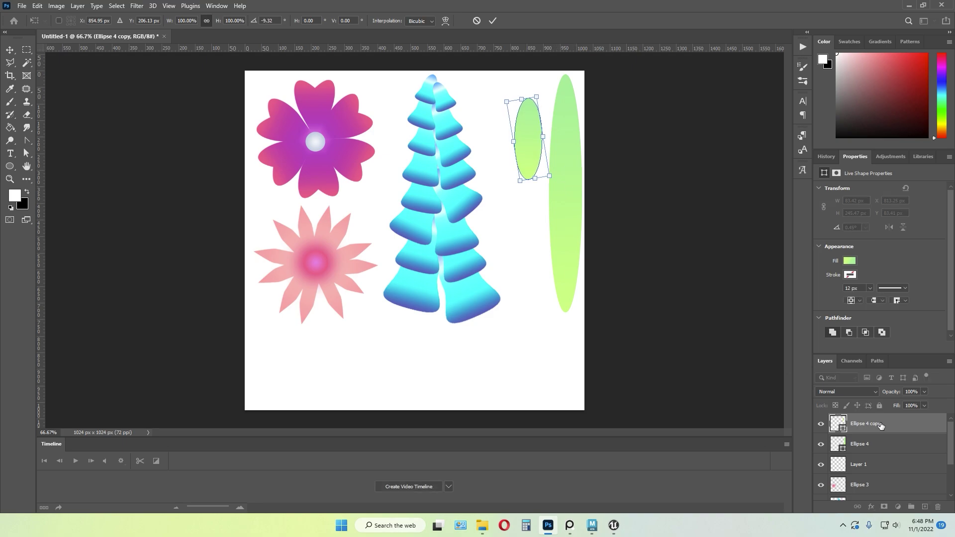
# - Try several green gradient presets on the small oval and fill it with the bright green-to-turquoise one
pyautogui.click(10, 167)
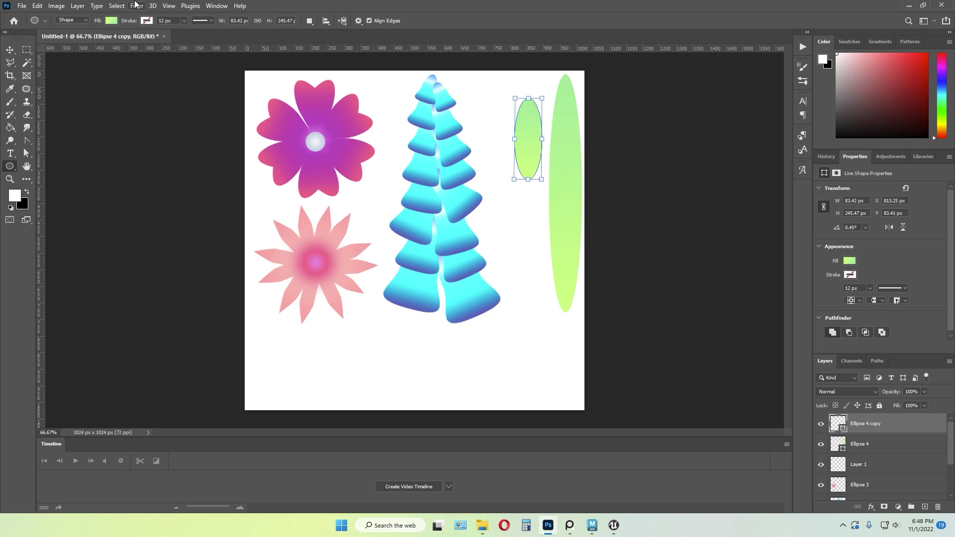
pyautogui.click(115, 21)
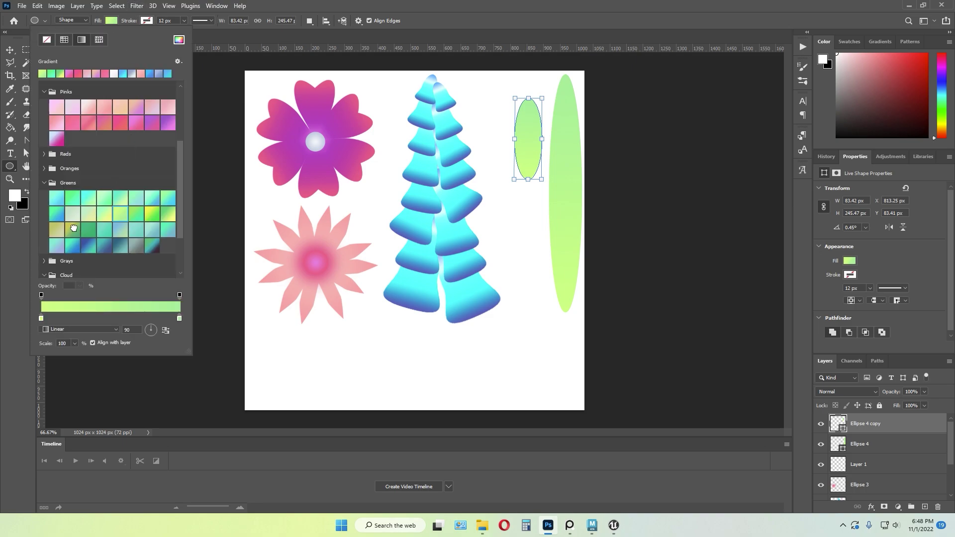
pyautogui.click(74, 229)
pyautogui.click(152, 216)
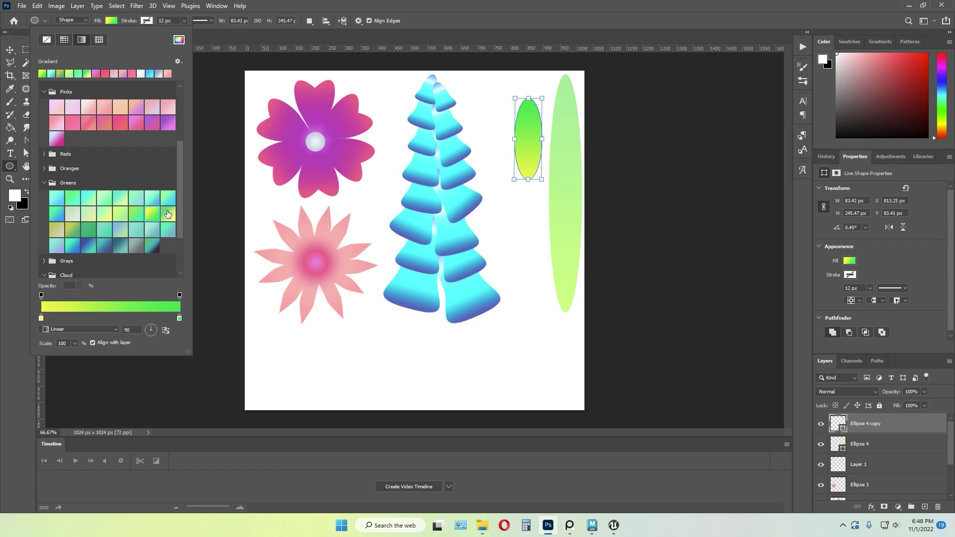
pyautogui.click(73, 201)
pyautogui.click(57, 212)
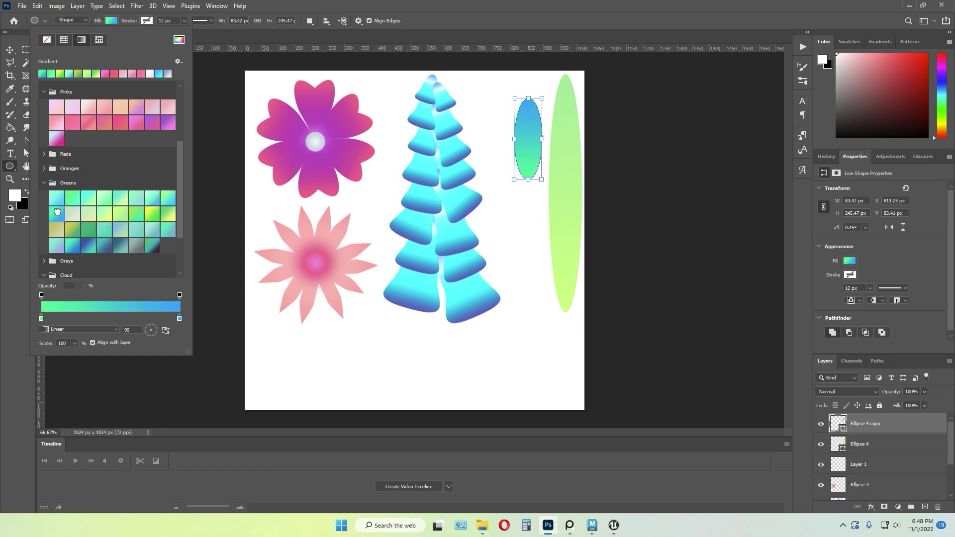
pyautogui.click(71, 202)
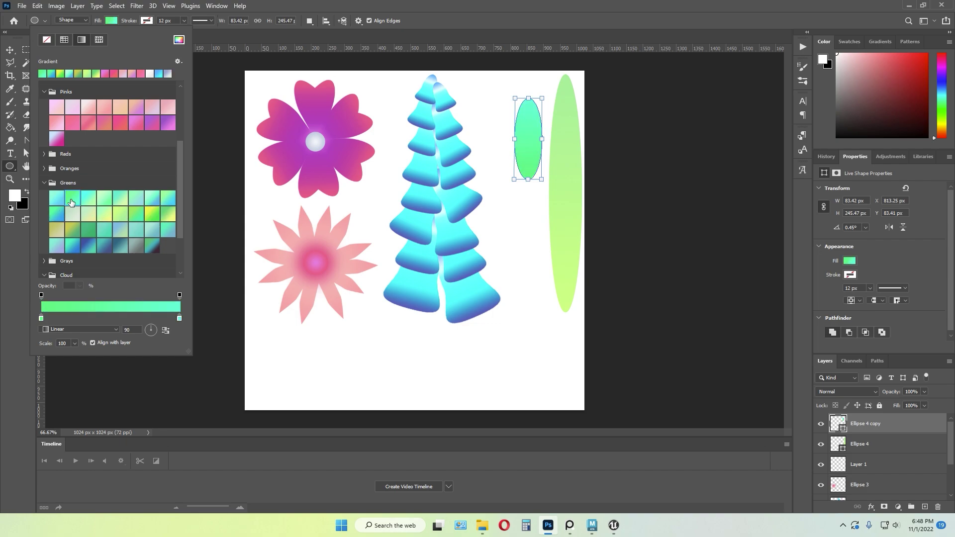
pyautogui.click(486, 5)
pyautogui.click(83, 121)
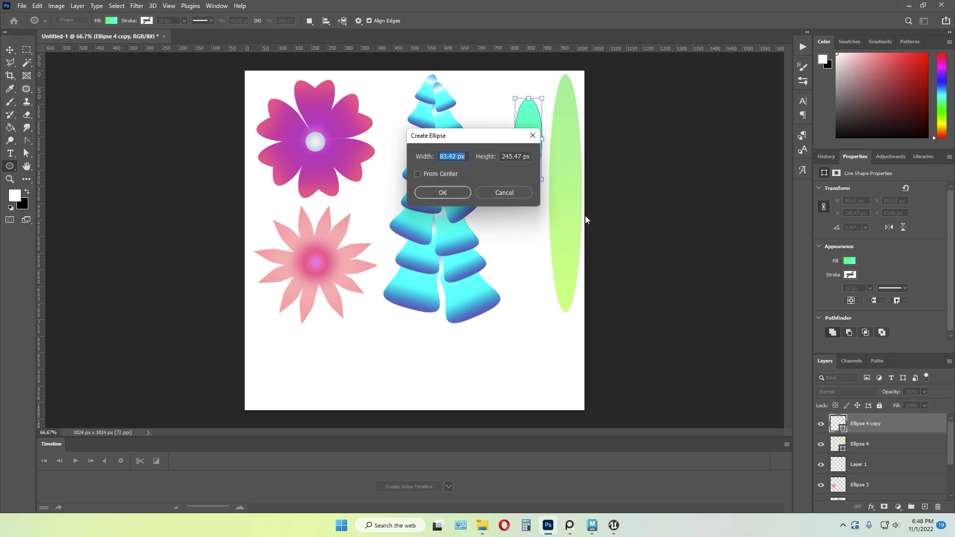
pyautogui.click(532, 135)
pyautogui.click(658, 205)
pyautogui.click(448, 193)
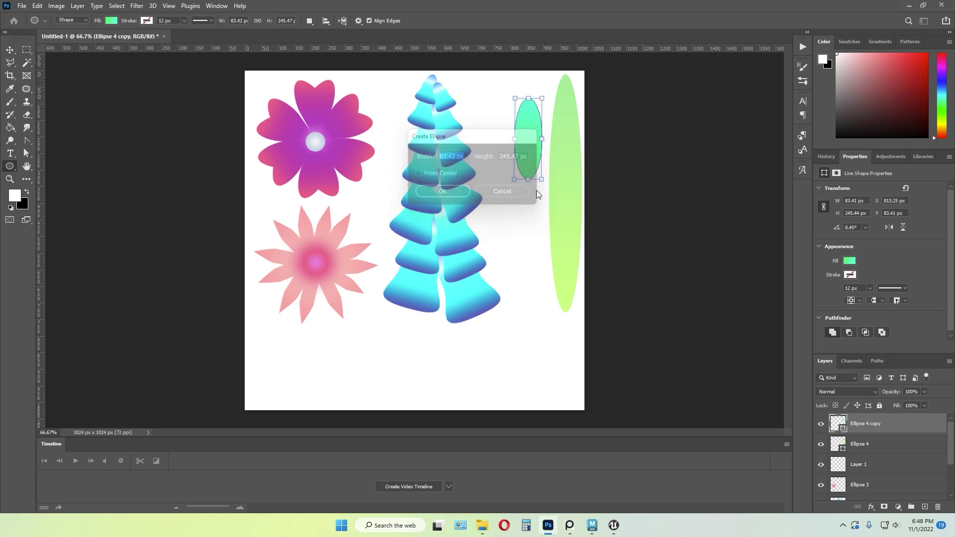
pyautogui.hotkey('ctrl', 'z')
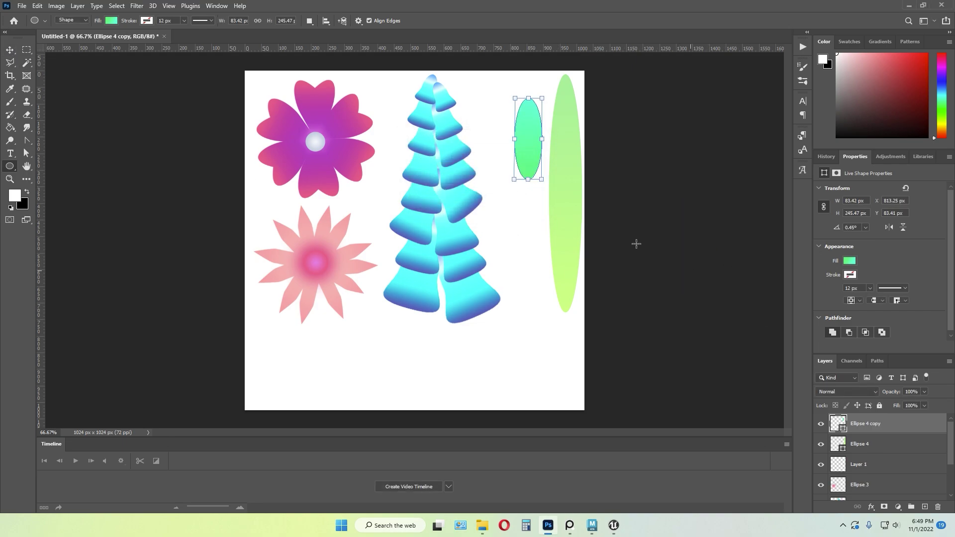
# - Rasterize the small oval's layer, Ellipse 4 copy
pyautogui.click(9, 49)
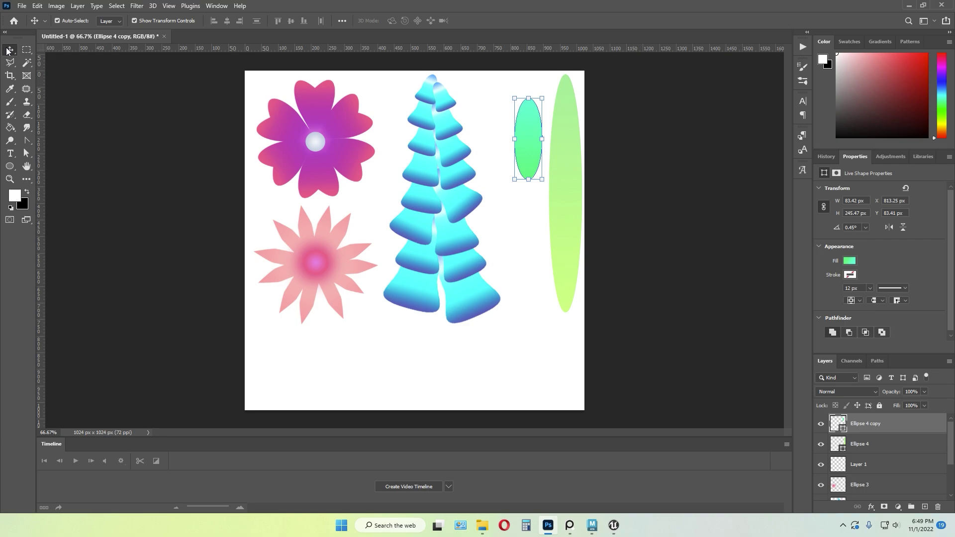
pyautogui.rightClick(865, 423)
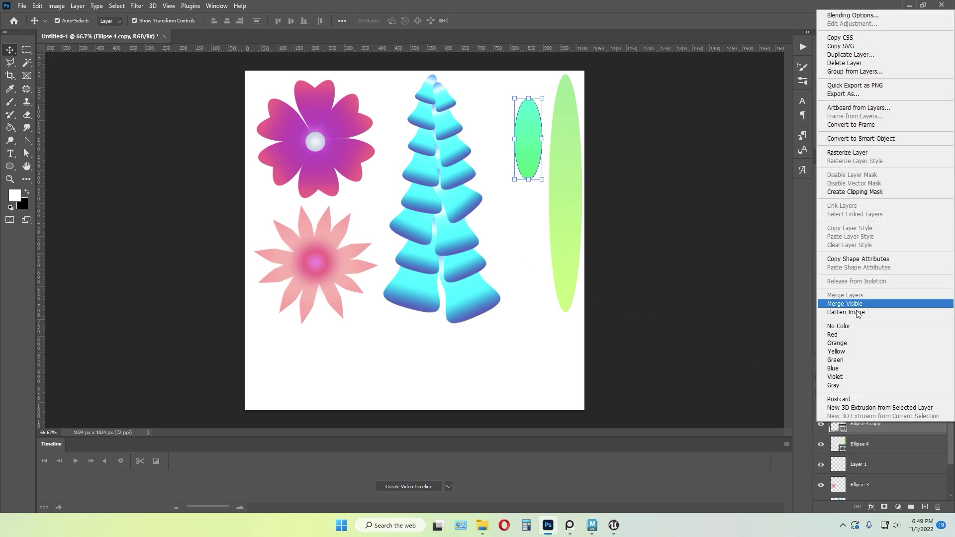
pyautogui.click(859, 153)
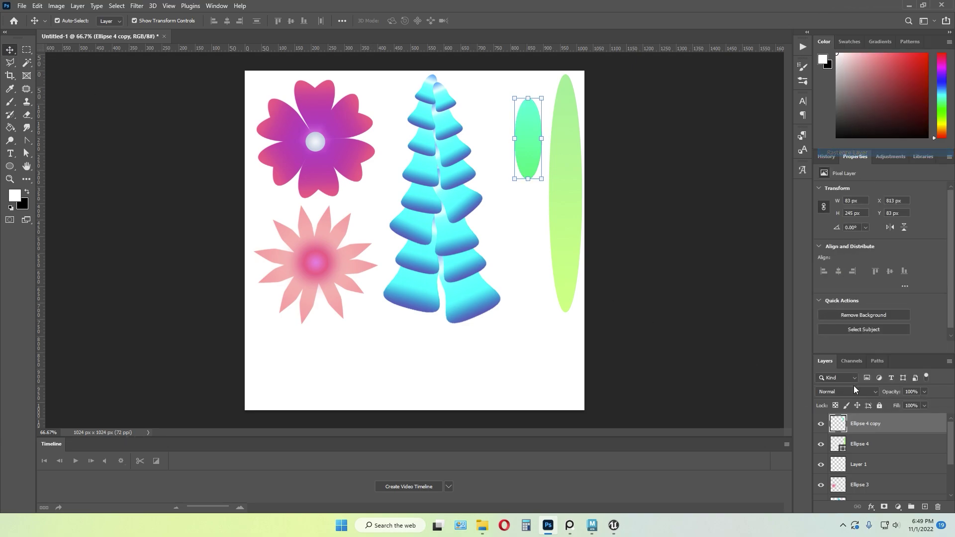
# - Rasterize the tall green ellipse's layer, Ellipse 4
pyautogui.rightClick(859, 444)
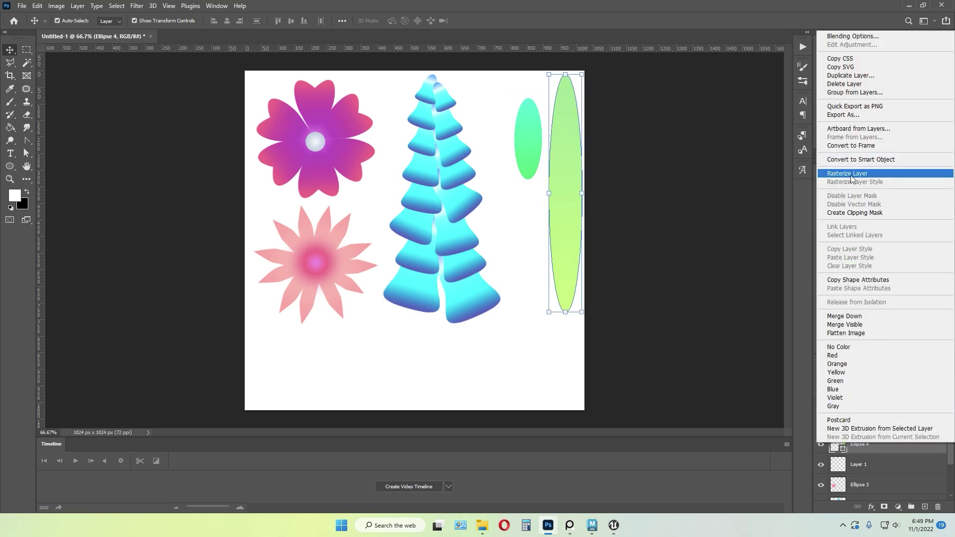
pyautogui.click(851, 174)
# - Duplicate the small green oval and rotate the copy about -26.5° so the two overlap at the base as a two-lobed leaf
pyautogui.click(861, 429)
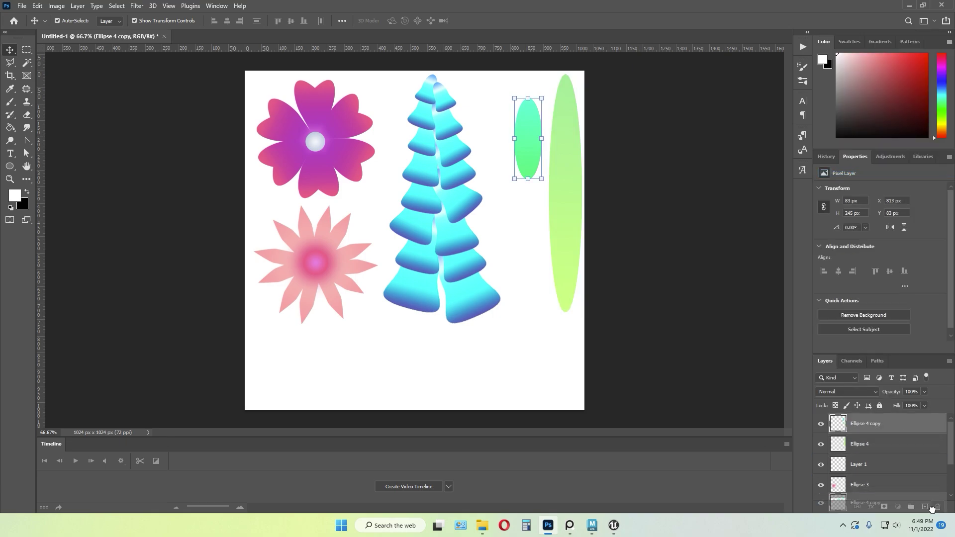
pyautogui.hotkey('ctrl', 'j')
pyautogui.moveTo(550, 180); pyautogui.dragTo(516, 160)
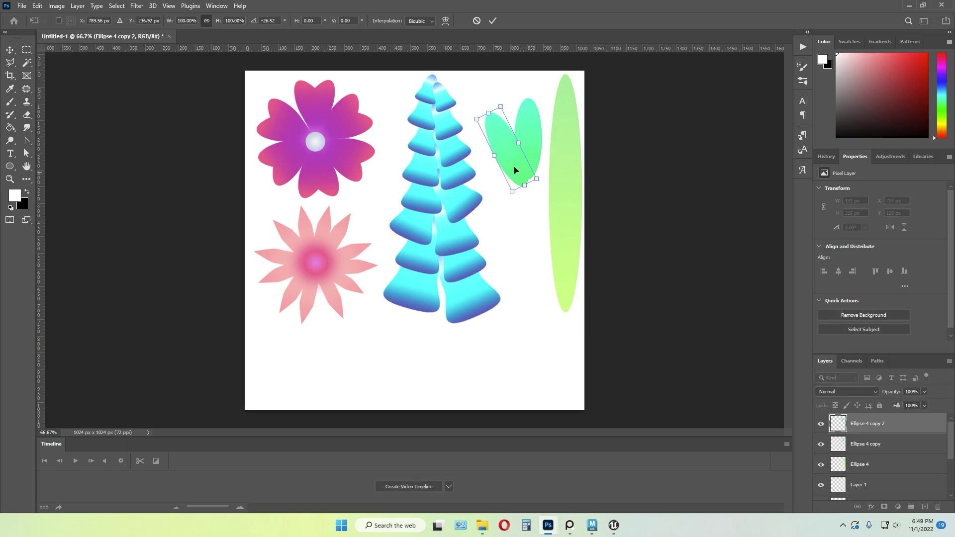
pyautogui.press('Return')
pyautogui.click(603, 196)
# - Enlarge both leaf ovals together to about 203 × 314 px, move them up near the canvas's top edge, and merge their layers
pyautogui.moveTo(493, 94); pyautogui.dragTo(526, 142)
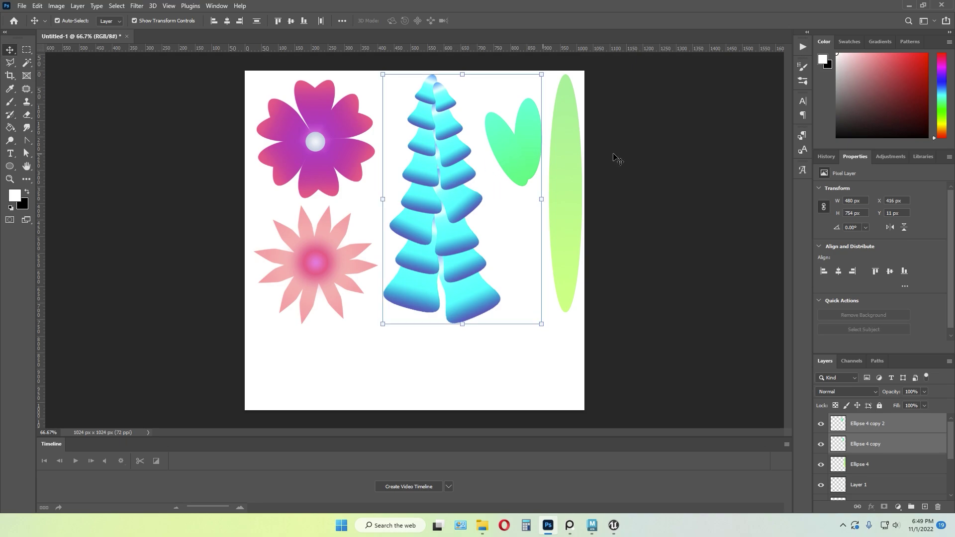
pyautogui.click(534, 139)
pyautogui.keyDown('shift'); pyautogui.click(503, 149); pyautogui.keyUp('shift')
pyautogui.moveTo(527, 144); pyautogui.dragTo(521, 131)
pyautogui.moveTo(536, 173); pyautogui.dragTo(540, 181)
pyautogui.moveTo(518, 138); pyautogui.dragTo(518, 132)
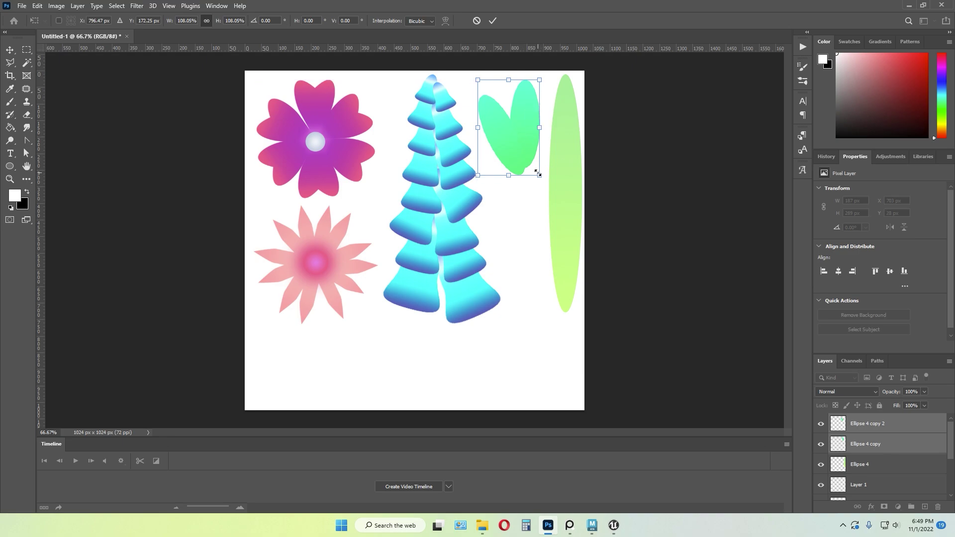
pyautogui.moveTo(537, 173); pyautogui.dragTo(544, 181)
pyautogui.moveTo(526, 148); pyautogui.dragTo(523, 142)
pyautogui.press('Return')
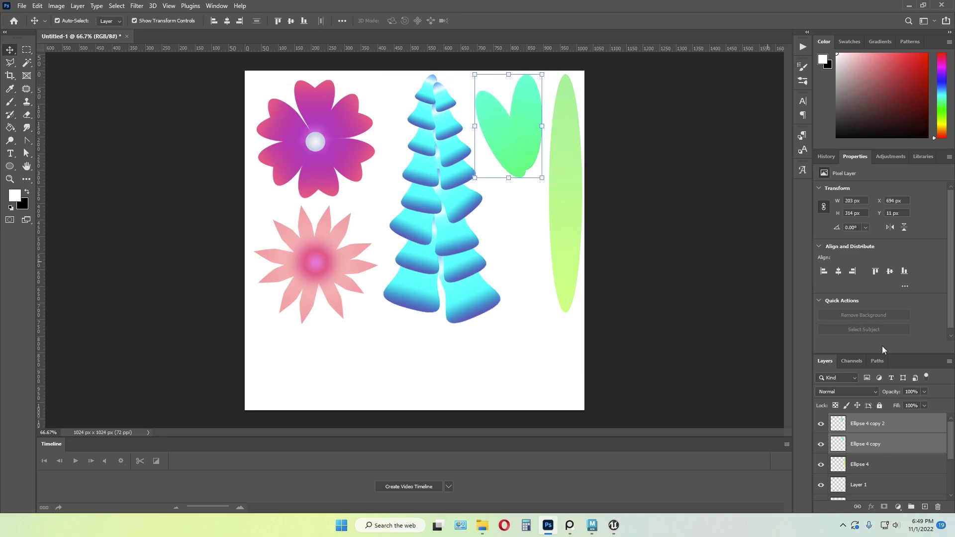
pyautogui.rightClick(907, 445)
pyautogui.click(870, 314)
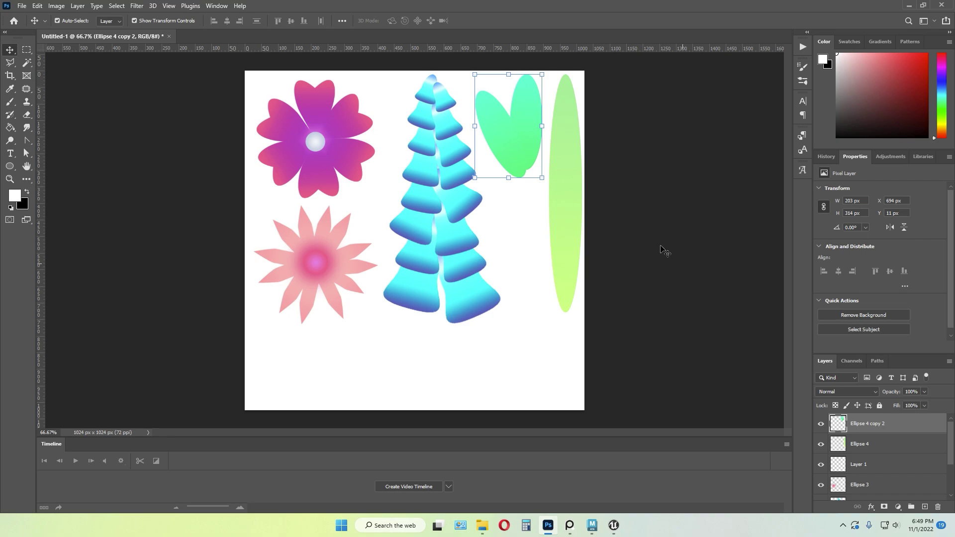
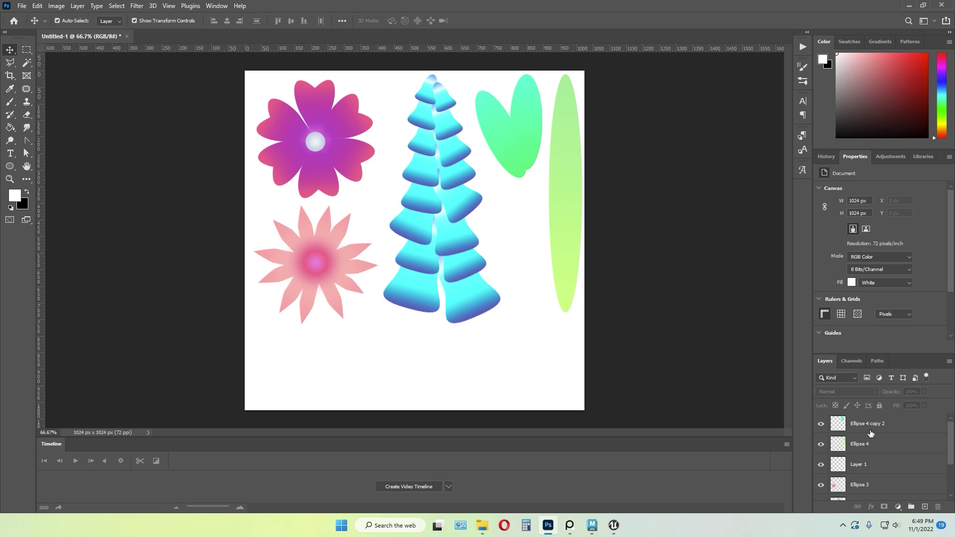
# - Add a new layer and draw a rectangle about 544 × 252 px over the canvas's lower-right corner
pyautogui.click(912, 433)
pyautogui.click(925, 507)
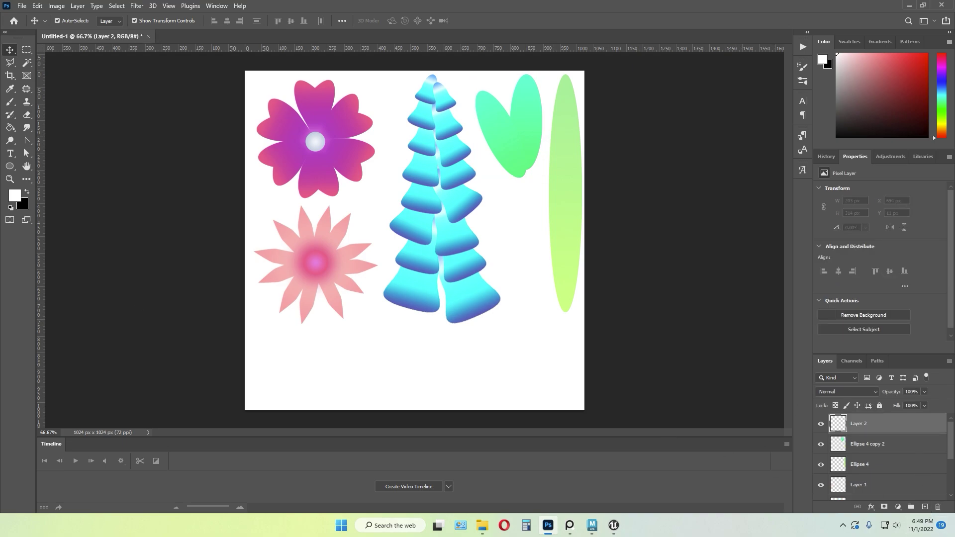
pyautogui.click(8, 168)
pyautogui.click(50, 166)
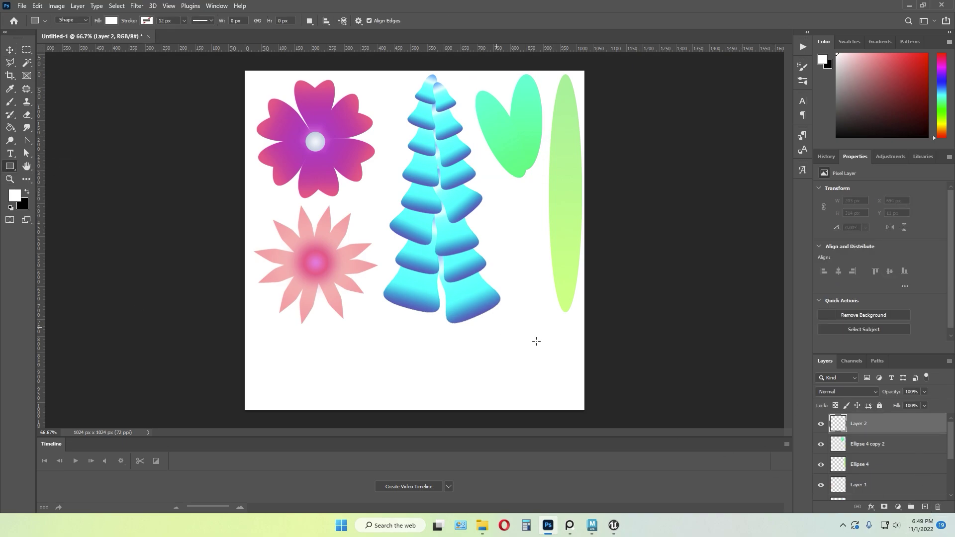
pyautogui.moveTo(599, 415); pyautogui.dragTo(419, 332)
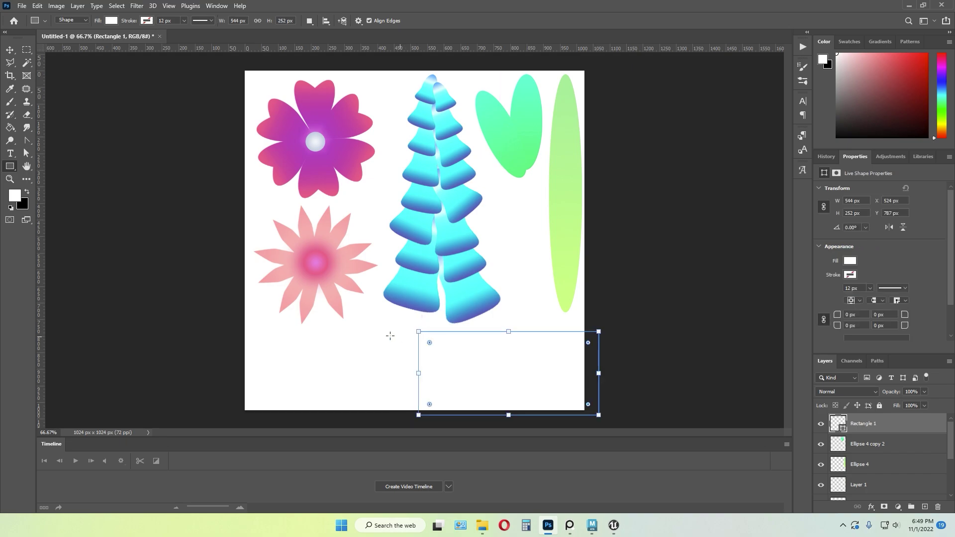
# - Fill the lower-right rectangle with the light green-to-yellow-green linear gradient at an angle of -90°
pyautogui.click(110, 21)
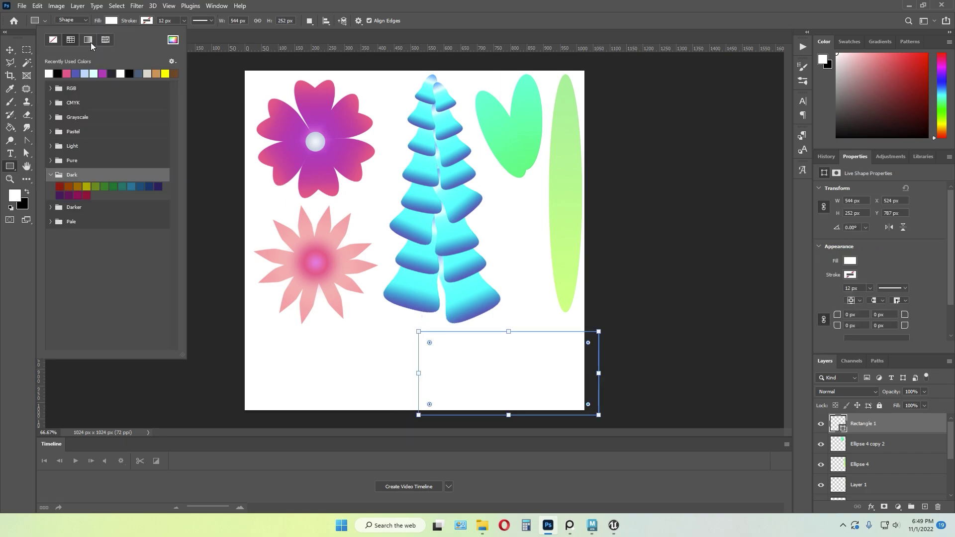
pyautogui.click(88, 40)
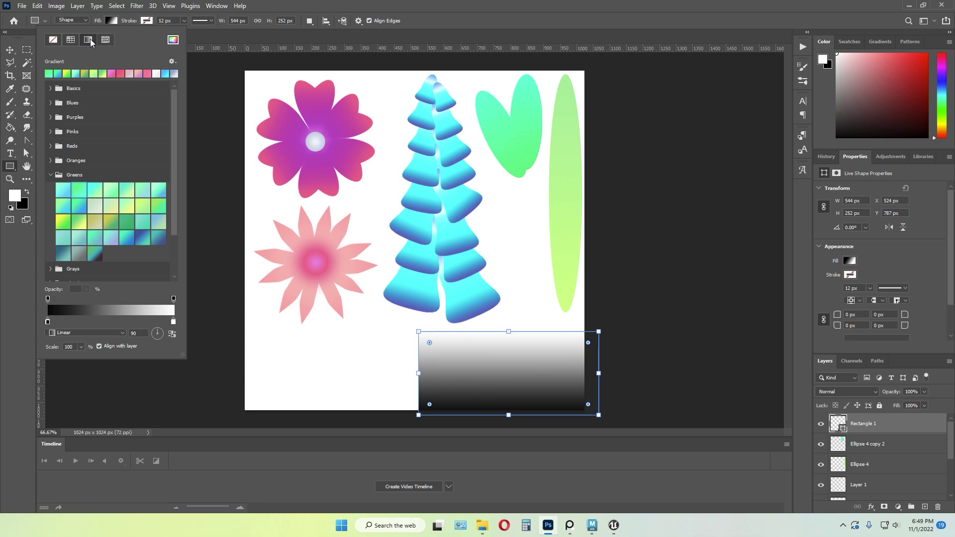
pyautogui.click(141, 206)
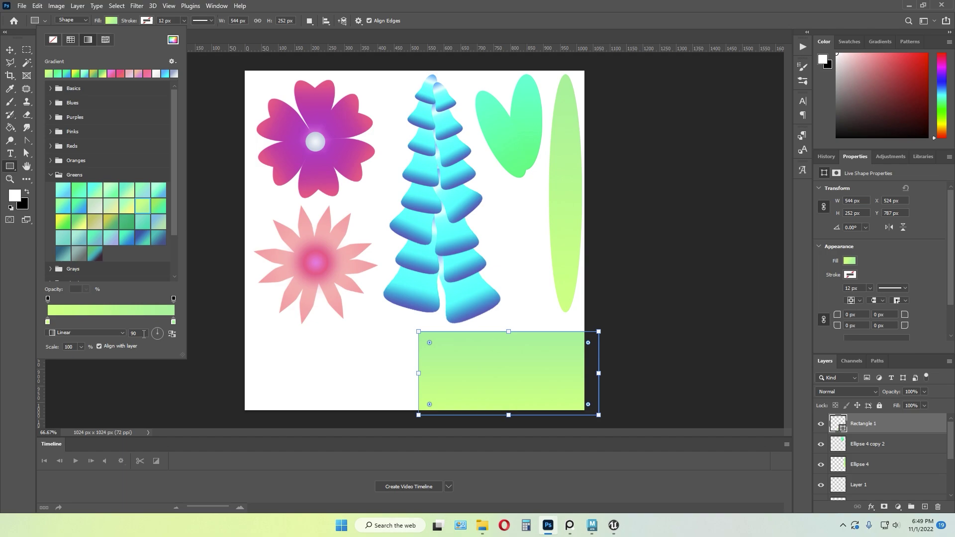
pyautogui.write('-90')
pyautogui.press('Return')
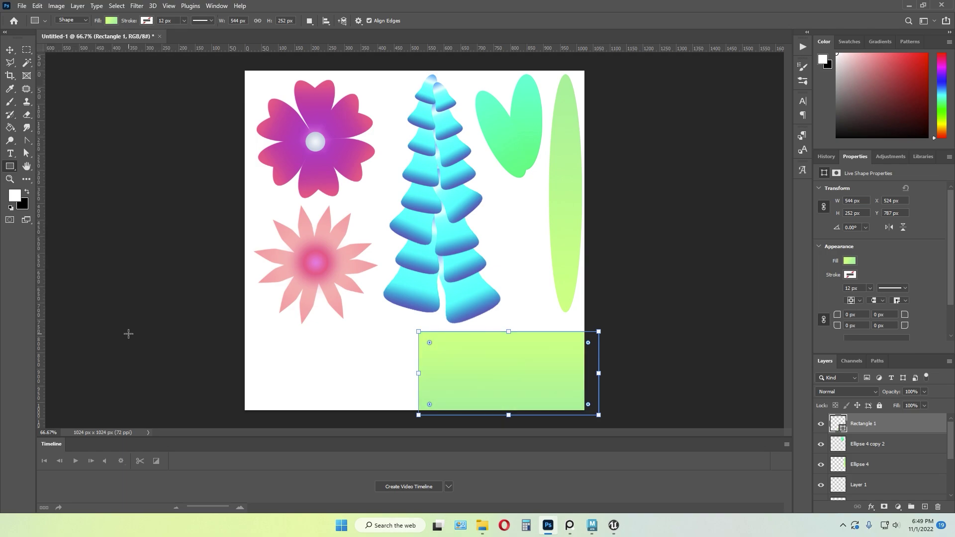
pyautogui.click(678, 293)
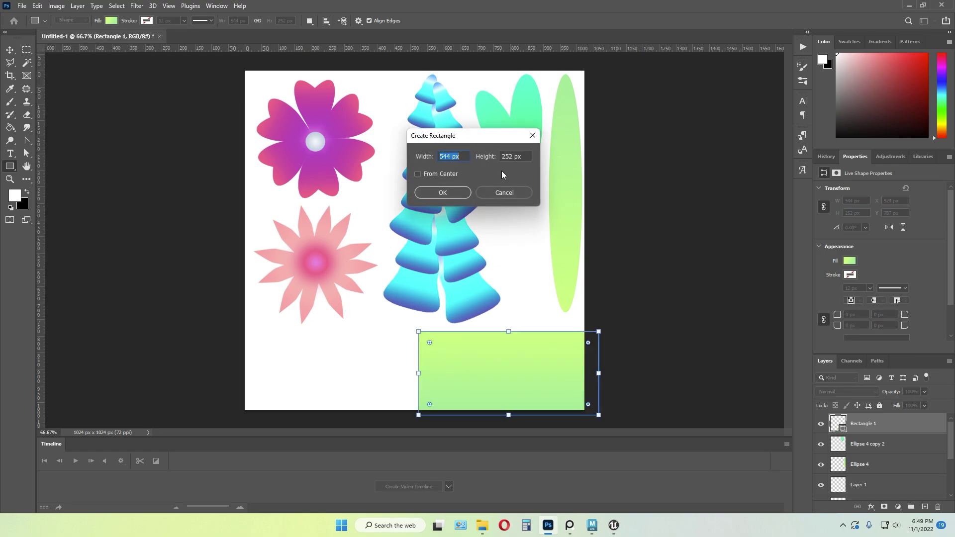
pyautogui.click(532, 136)
pyautogui.click(10, 50)
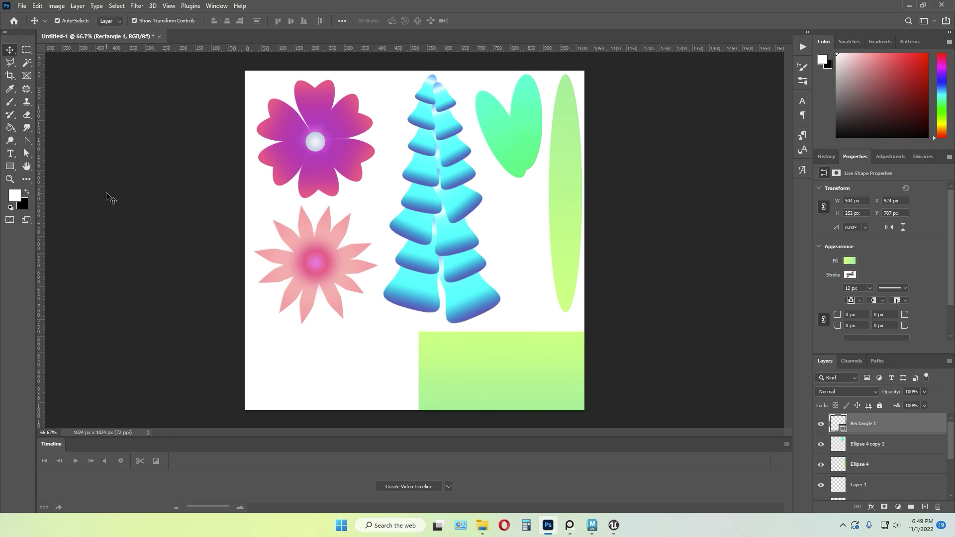
pyautogui.click(110, 197)
# - Draw a second rectangle about 571 × 257 px over the canvas's lower-left corner, meeting the yellow-green one
pyautogui.click(10, 166)
pyautogui.moveTo(423, 417); pyautogui.dragTo(233, 331)
# - Try several green gradient presets on the lower-left rectangle and fill it with the turquoise-to-light-green one
pyautogui.click(112, 21)
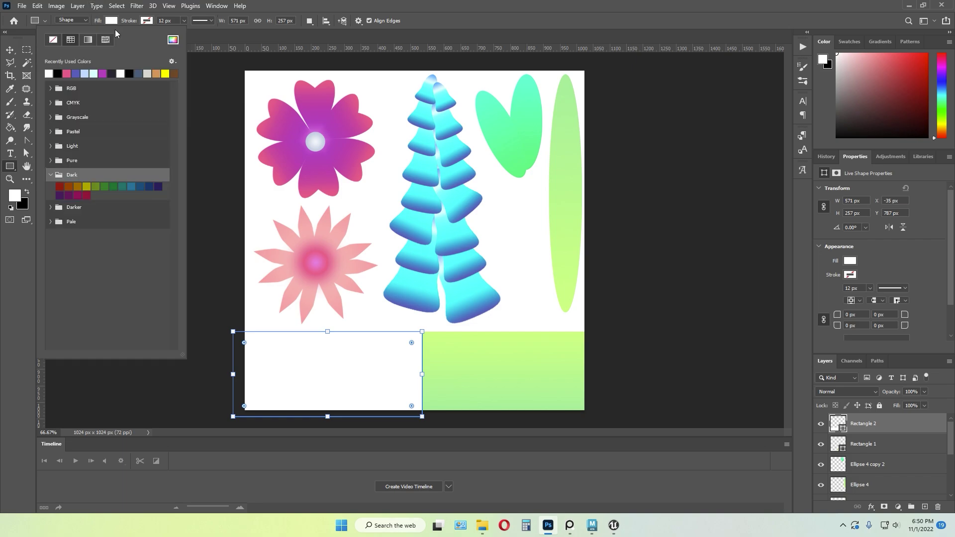
pyautogui.click(88, 40)
pyautogui.click(80, 196)
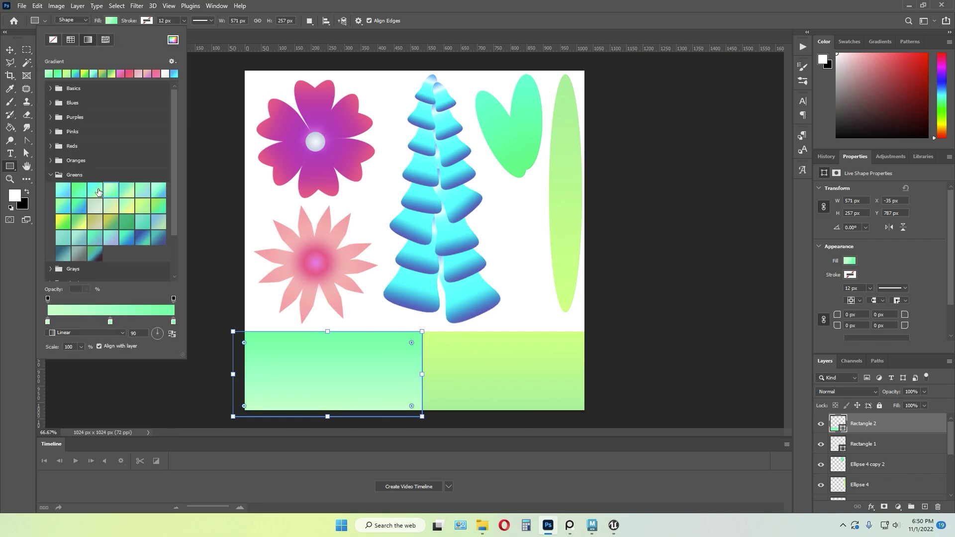
pyautogui.click(95, 192)
pyautogui.click(71, 195)
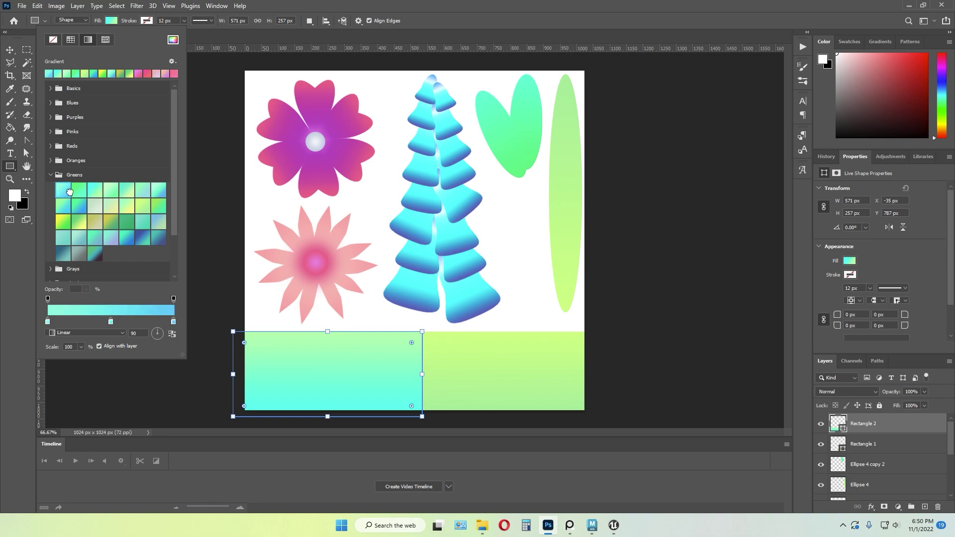
pyautogui.click(95, 190)
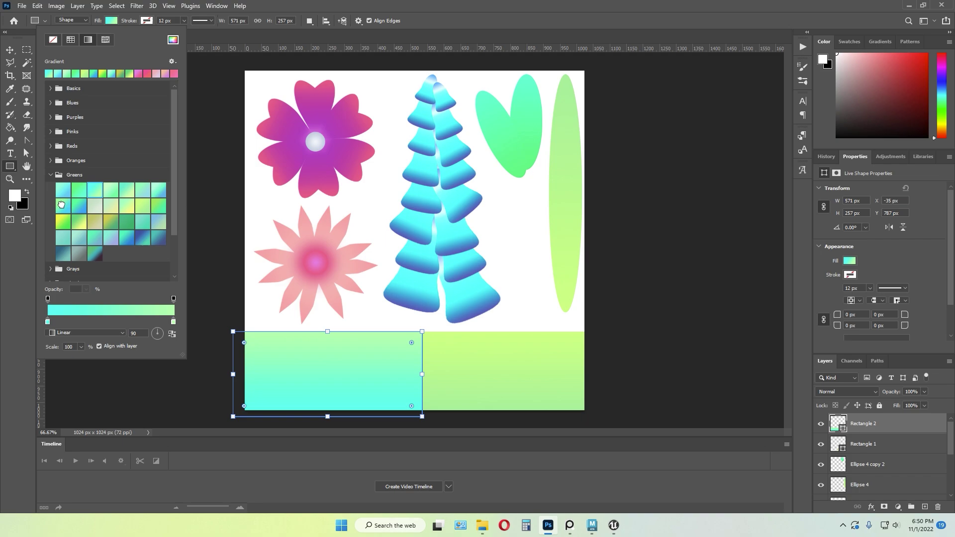
pyautogui.click(63, 206)
pyautogui.click(91, 194)
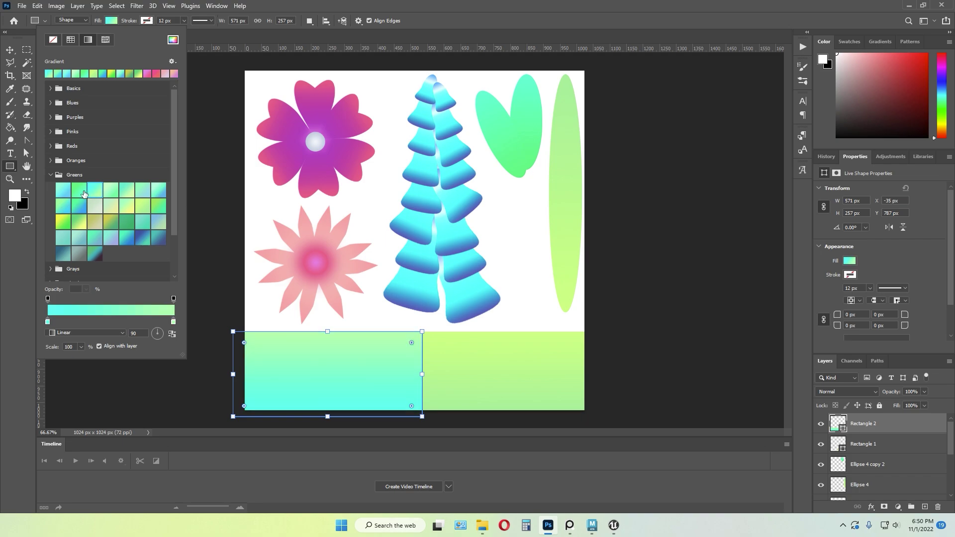
pyautogui.click(84, 194)
pyautogui.click(90, 191)
pyautogui.click(76, 194)
pyautogui.click(90, 193)
pyautogui.press('Escape')
pyautogui.press('v')
pyautogui.click(111, 156)
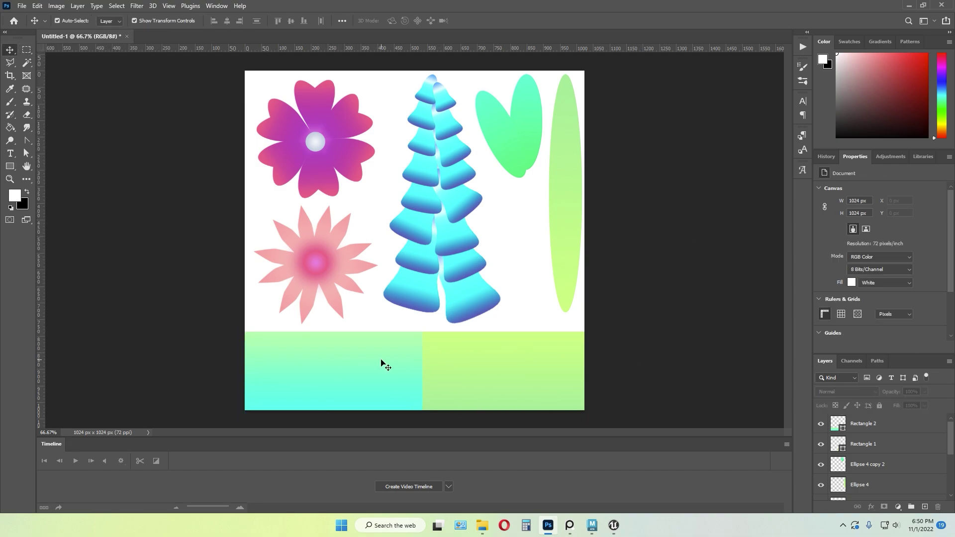
# - Butt the two bottom rectangles edge to edge without a gap and scale both together to about 103.56%
pyautogui.moveTo(382, 363)
pyautogui.mouseDown()
pyautogui.moveTo(366, 363)
pyautogui.moveTo(378, 364)
pyautogui.mouseUp()
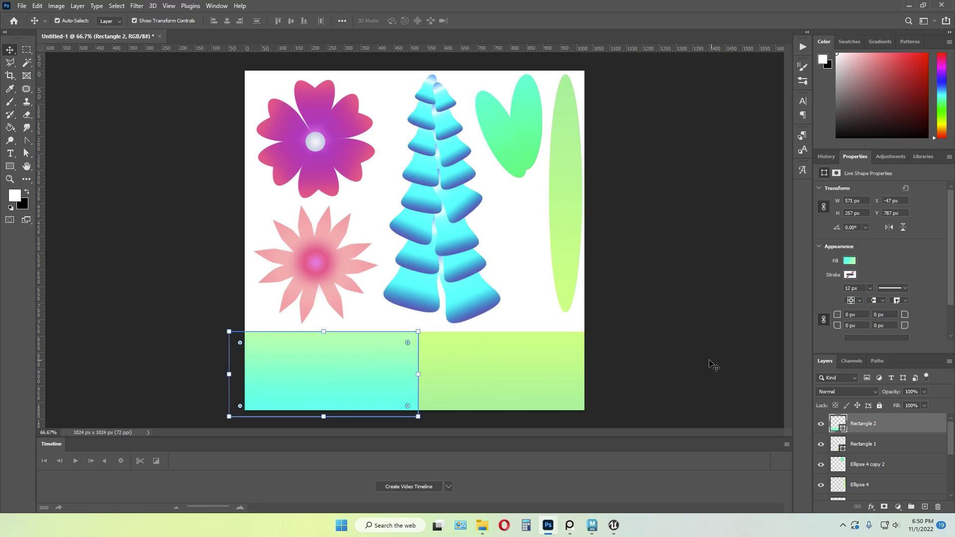
pyautogui.moveTo(679, 359); pyautogui.dragTo(213, 330)
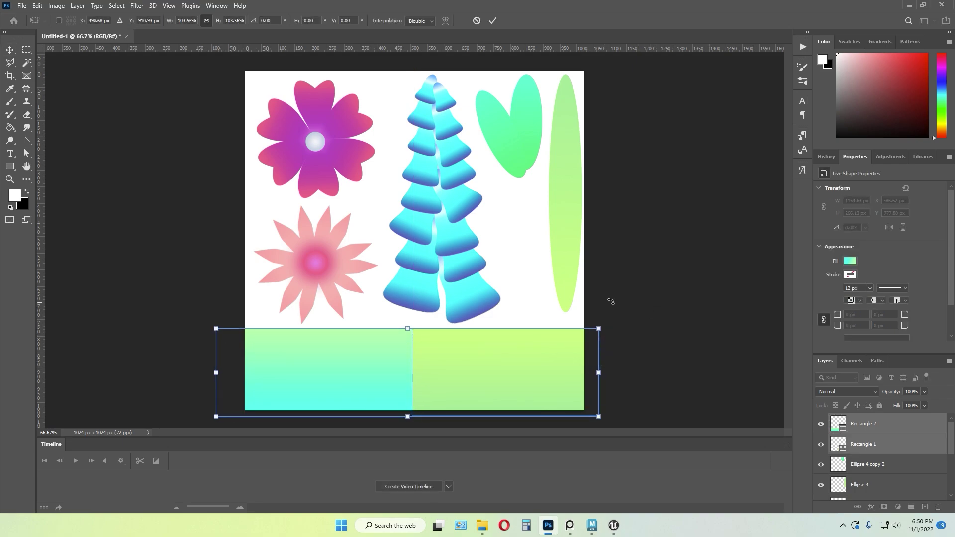
pyautogui.press('Return')
pyautogui.click(621, 265)
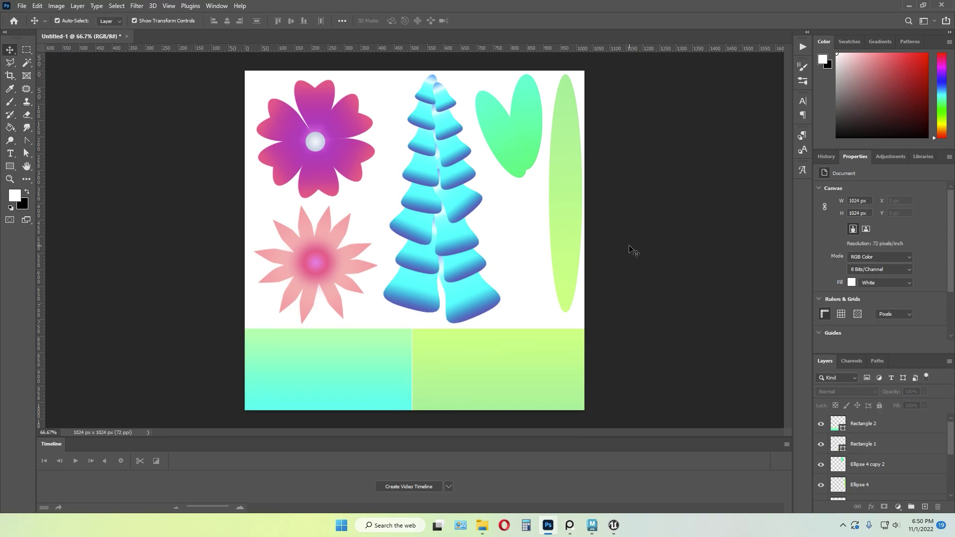
pyautogui.click(374, 375)
pyautogui.click(672, 234)
# - Enlarge the purple flower to about 382 × 382 px, extending it toward the canvas's top edge
pyautogui.click(336, 122)
pyautogui.moveTo(375, 79); pyautogui.dragTo(386, 74)
pyautogui.press('Return')
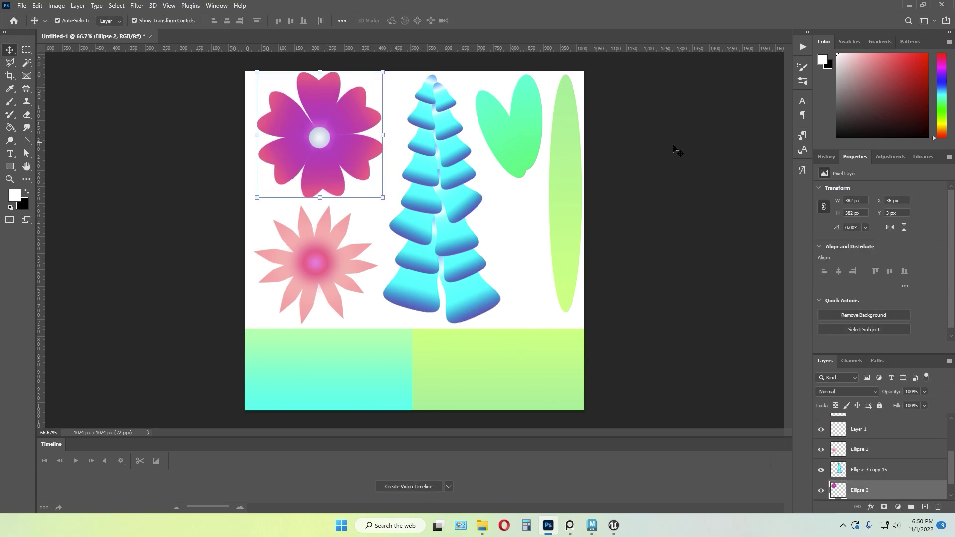
pyautogui.click(697, 156)
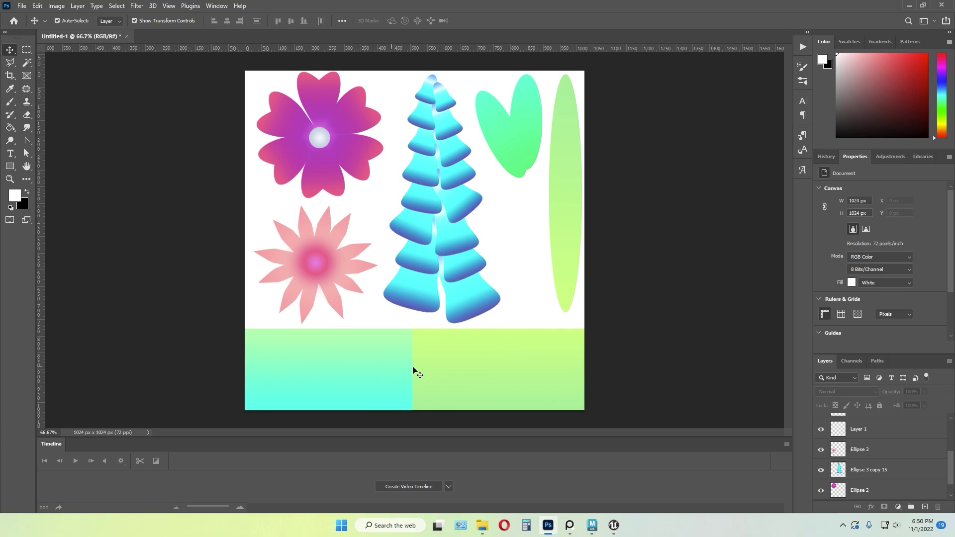
# - Scale the pink flower to about 106.82%, fit it between the purple flower and the turquoise rectangle, and rotate it about 3.84°
pyautogui.click(362, 260)
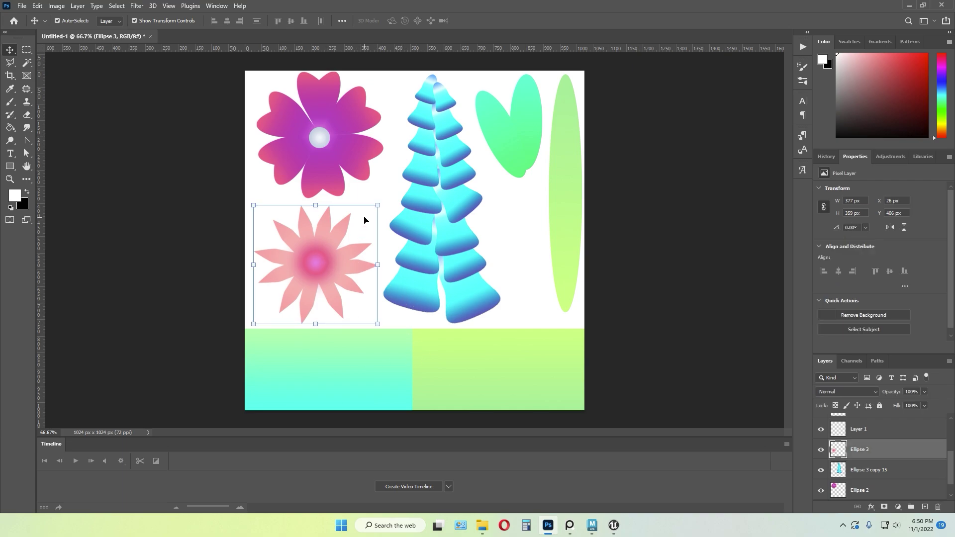
pyautogui.moveTo(380, 205); pyautogui.dragTo(388, 197)
pyautogui.moveTo(337, 245); pyautogui.dragTo(333, 247)
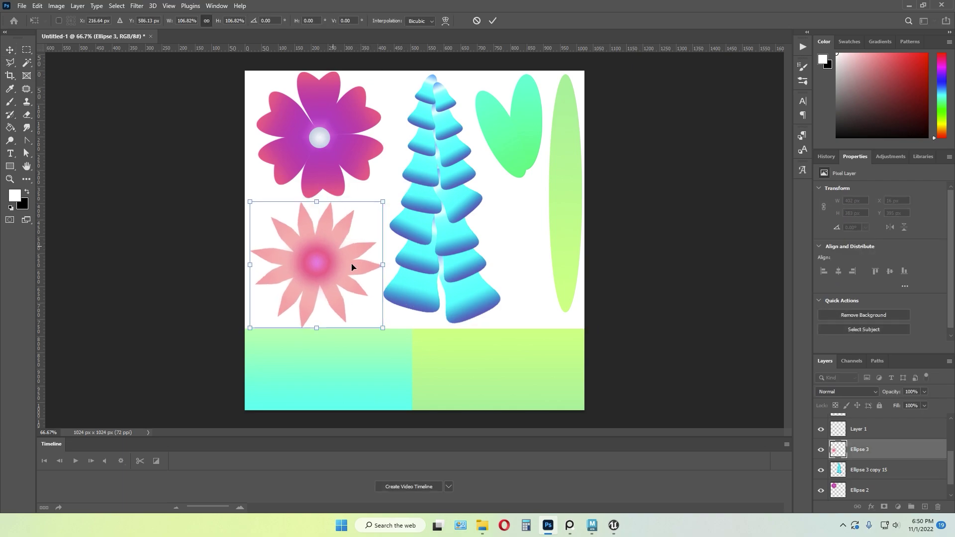
pyautogui.moveTo(393, 330); pyautogui.dragTo(390, 336)
pyautogui.press('Return')
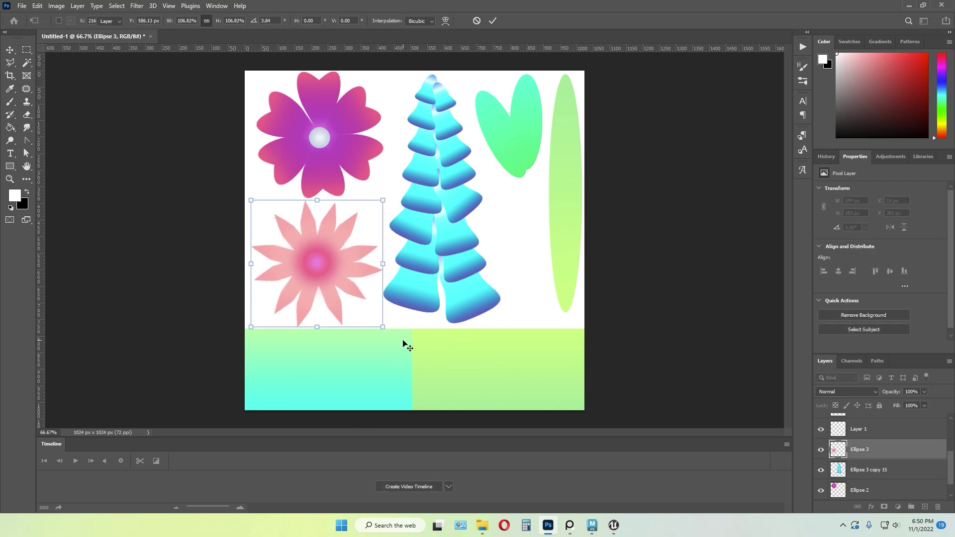
pyautogui.click(684, 290)
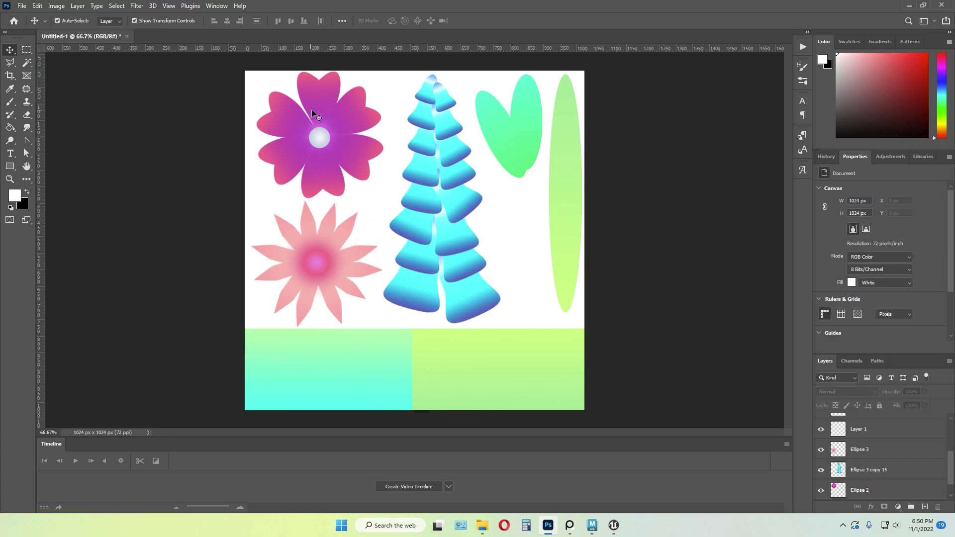
# - Enlarge the tall blue flower slightly to about 359 × 760 px
pyautogui.click(448, 202)
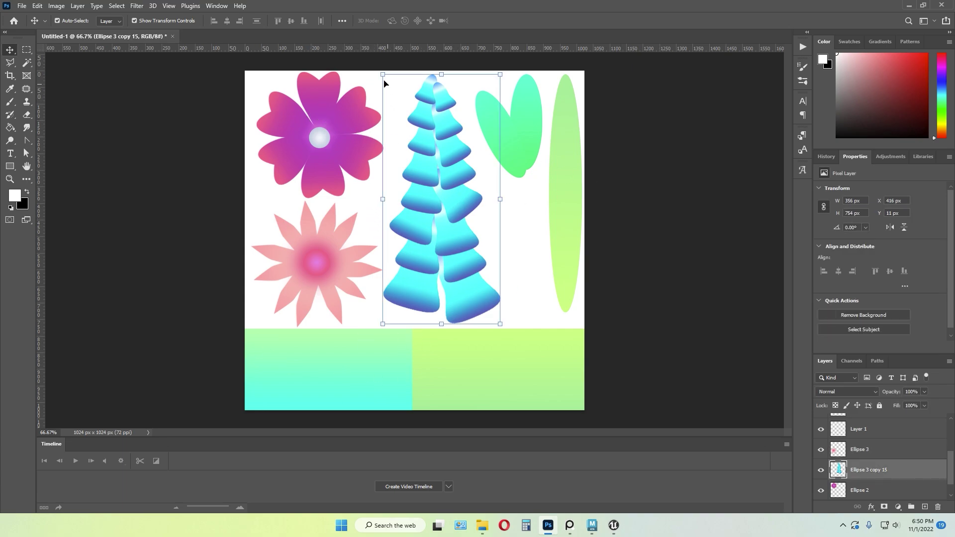
pyautogui.moveTo(383, 76); pyautogui.dragTo(382, 72)
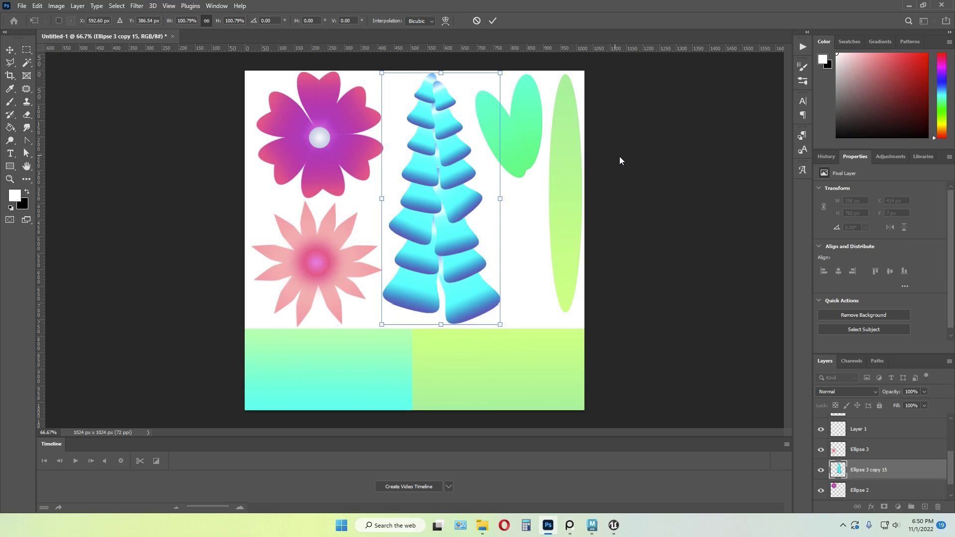
pyautogui.press('Return')
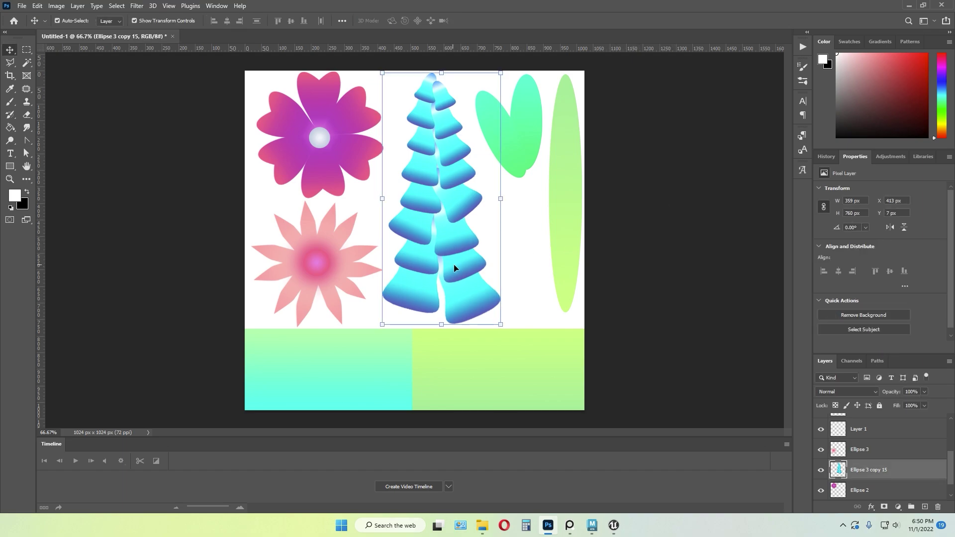
pyautogui.click(678, 250)
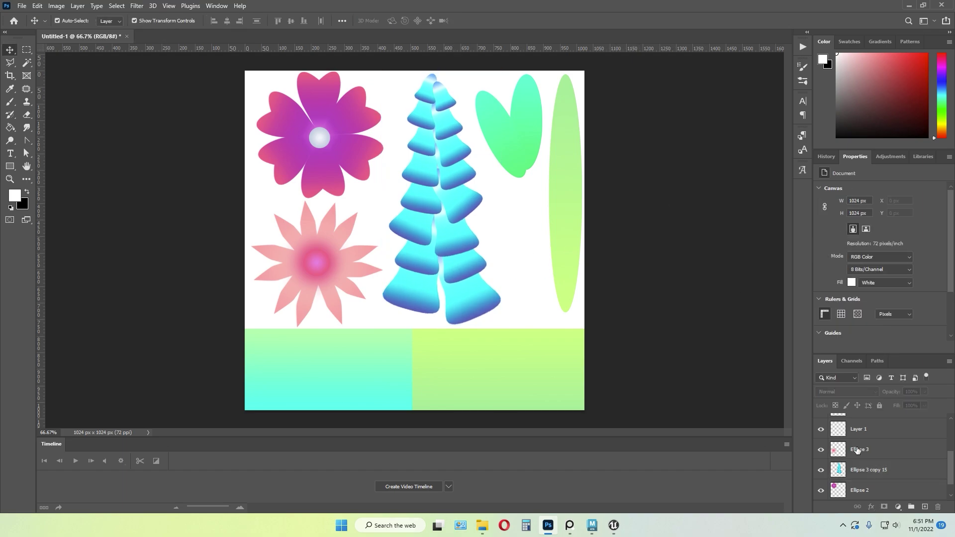
pyautogui.scroll(3, 866, 465)
pyautogui.click(866, 426)
pyautogui.scroll(-5, 873, 450)
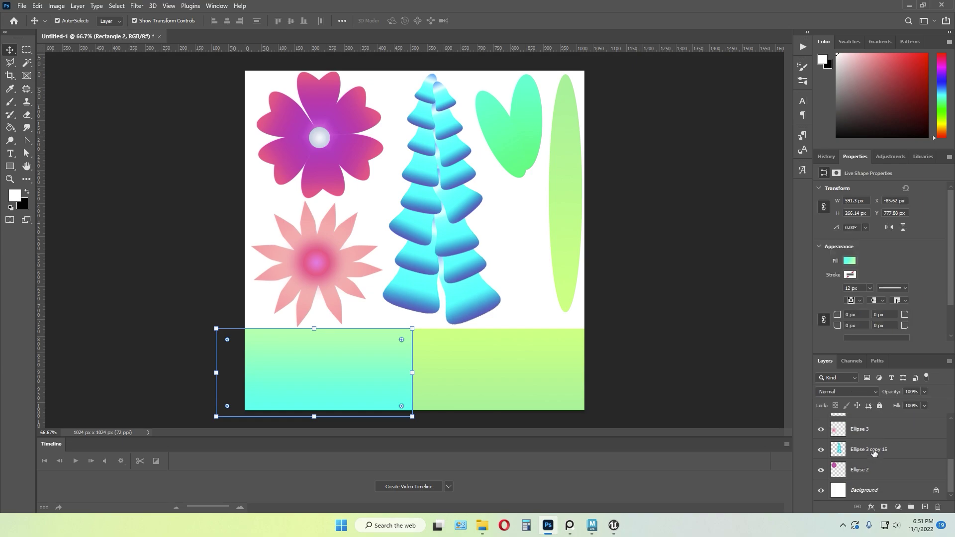
pyautogui.click(668, 372)
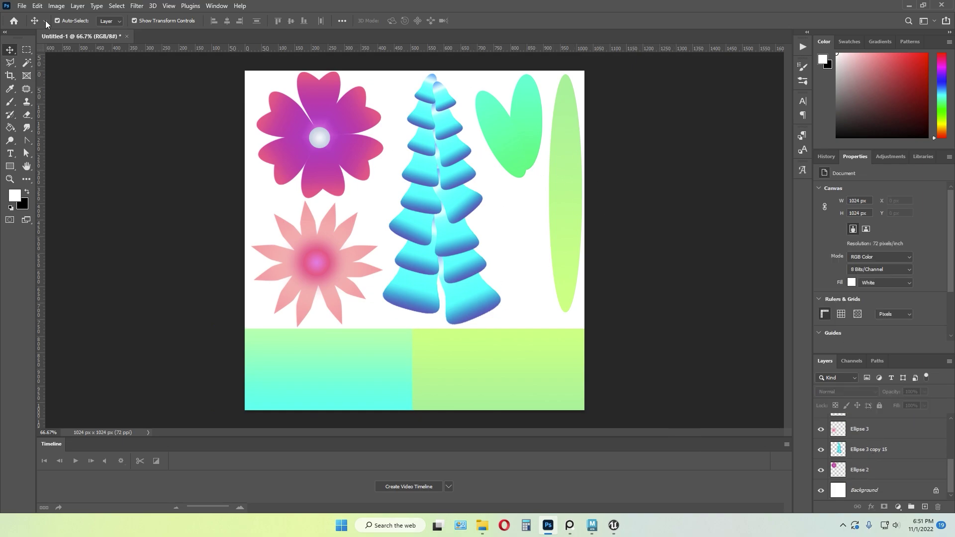
# - Save the color texture as a 24 bits/pixel Targa copy, overwriting Flowers_BC_01 in the Flowers folder
pyautogui.click(22, 6)
pyautogui.click(65, 125)
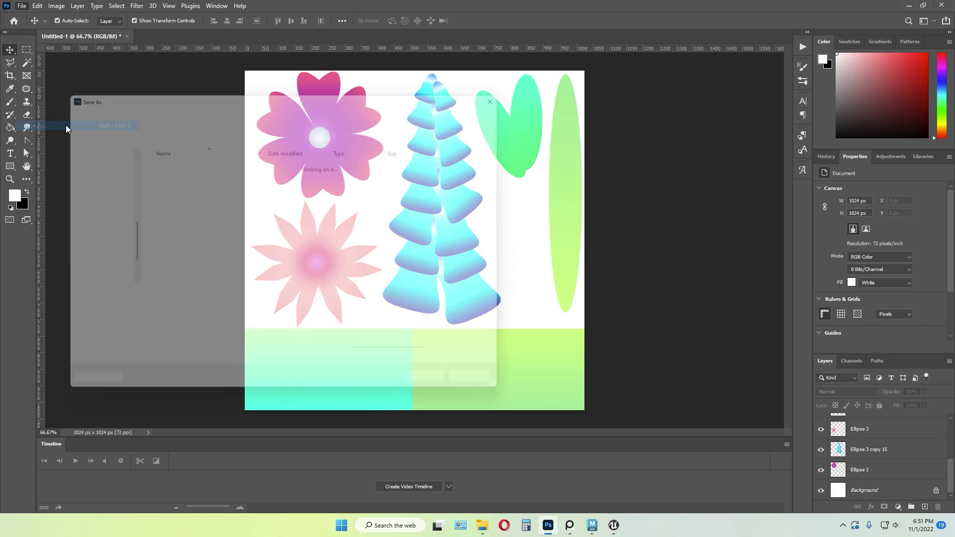
pyautogui.click(140, 313)
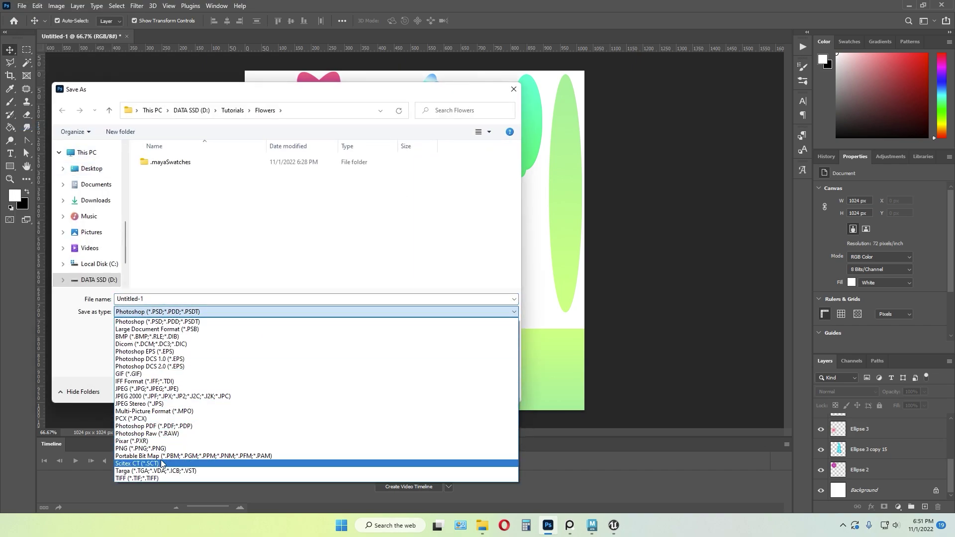
pyautogui.click(167, 472)
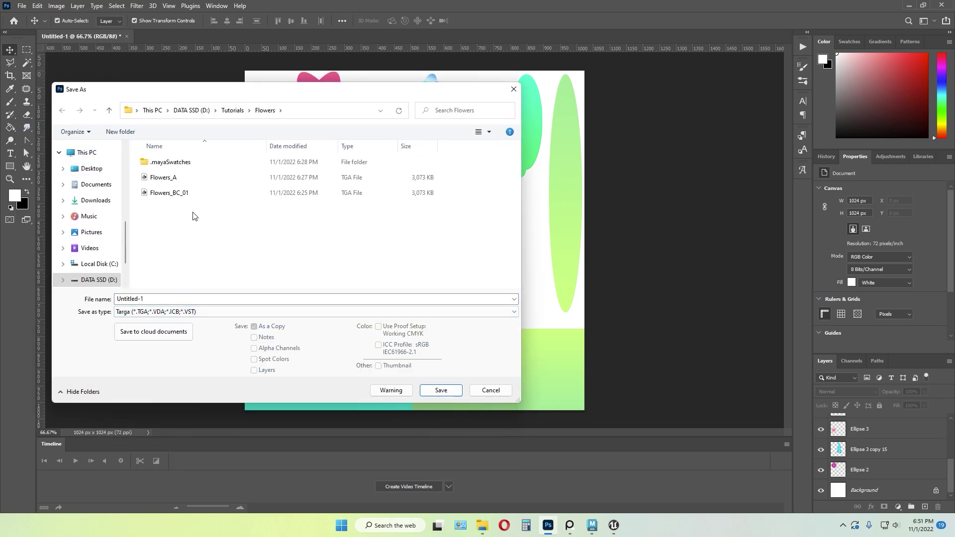
pyautogui.click(160, 195)
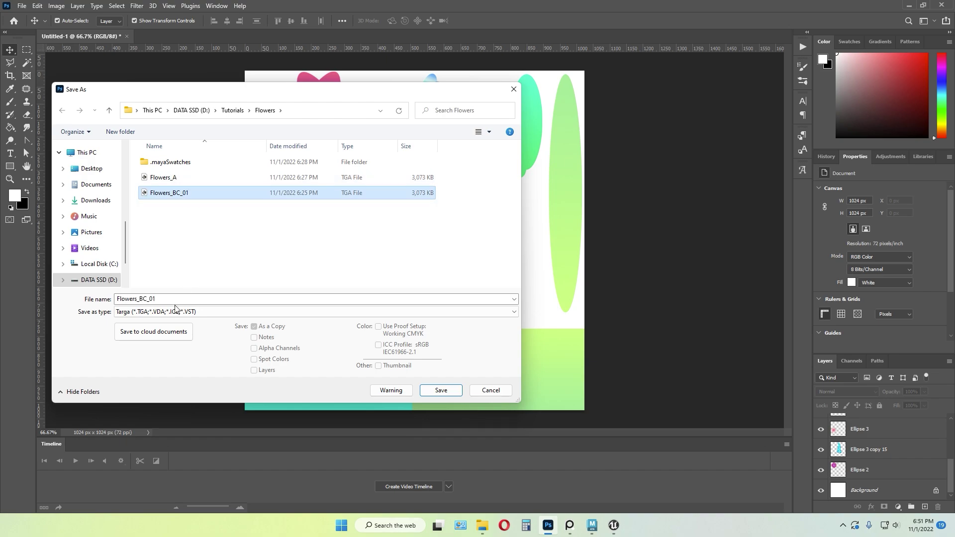
pyautogui.click(445, 390)
pyautogui.click(498, 262)
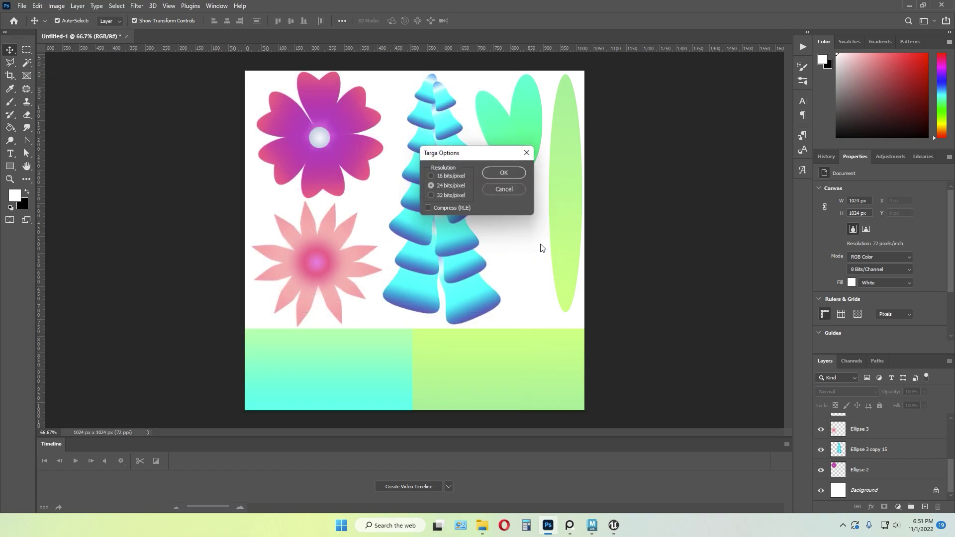
pyautogui.click(504, 173)
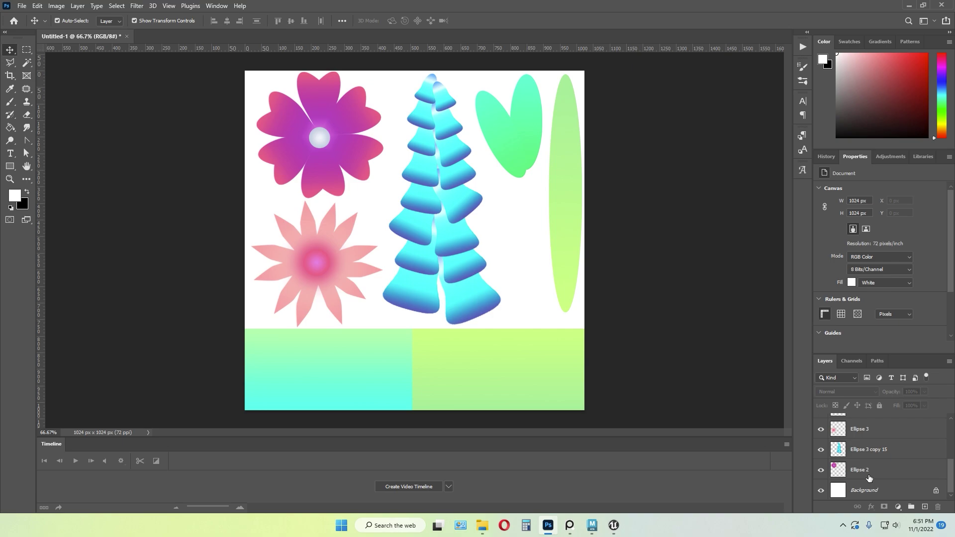
# - Rasterize the Rectangle 1 and Rectangle 2 shape layers together
pyautogui.click(870, 478)
pyautogui.scroll(5, 868, 448)
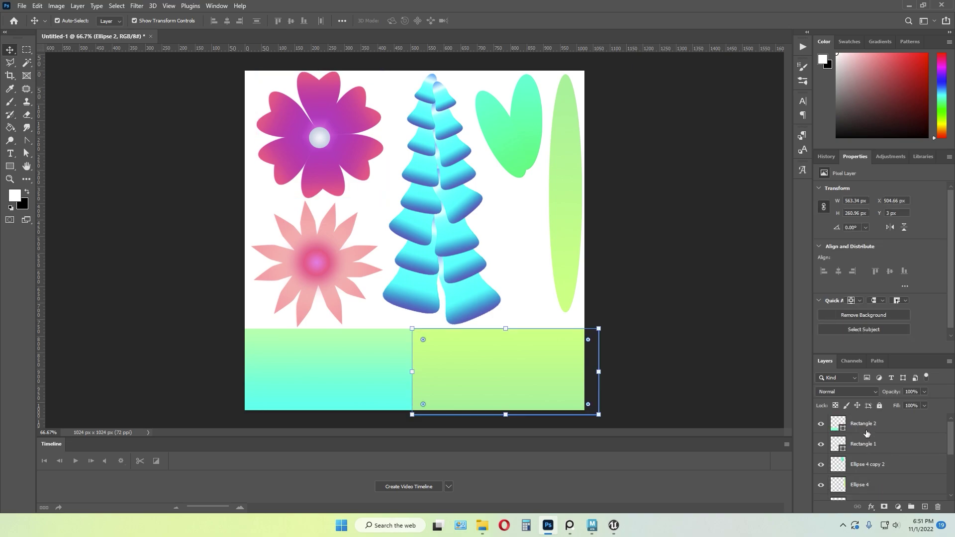
pyautogui.keyDown('shift'); pyautogui.click(862, 424); pyautogui.keyUp('shift')
pyautogui.rightClick(861, 422)
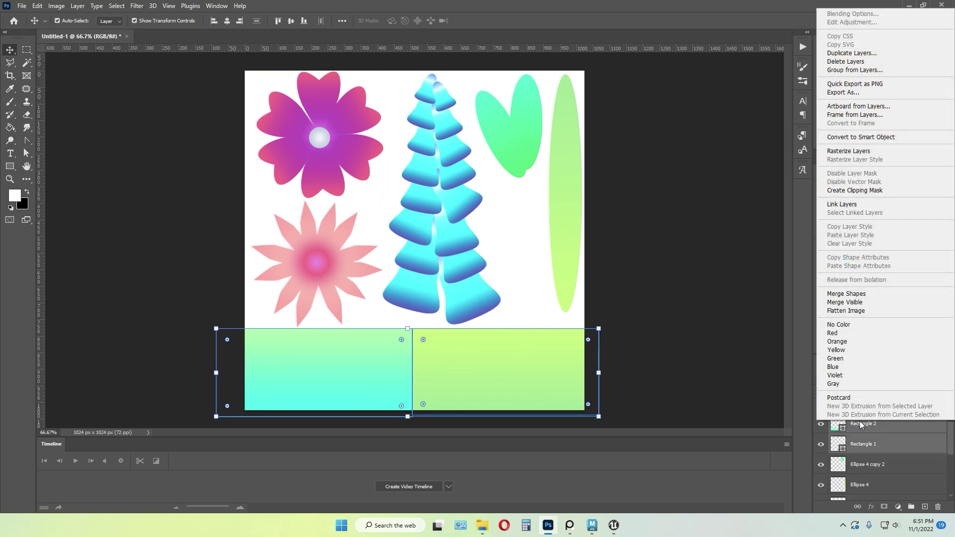
pyautogui.click(860, 152)
# - Group all layers from Rectangle 2 down to Ellipse 2, leaving out the Background
pyautogui.click(874, 425)
pyautogui.scroll(-5, 877, 437)
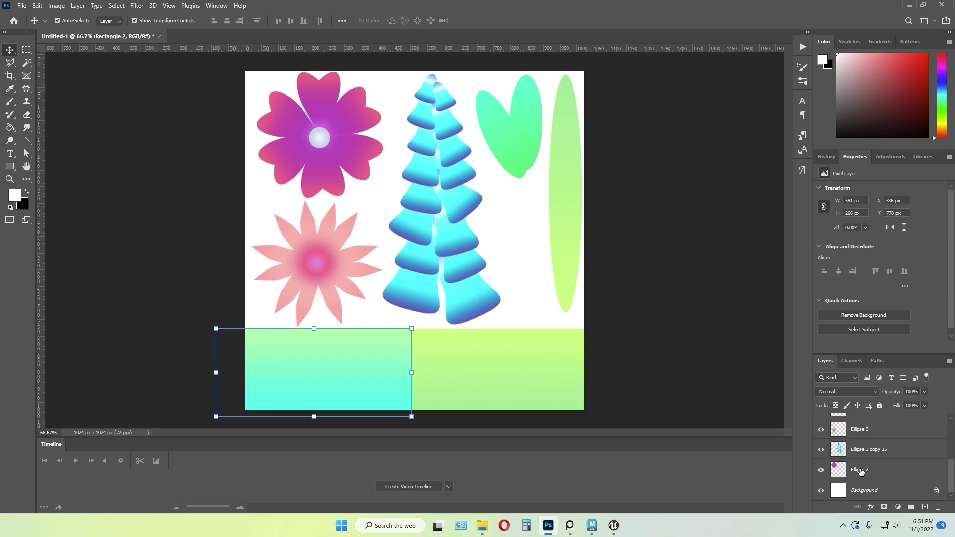
pyautogui.keyDown('shift'); pyautogui.click(861, 471); pyautogui.keyUp('shift')
pyautogui.scroll(5, 871, 470)
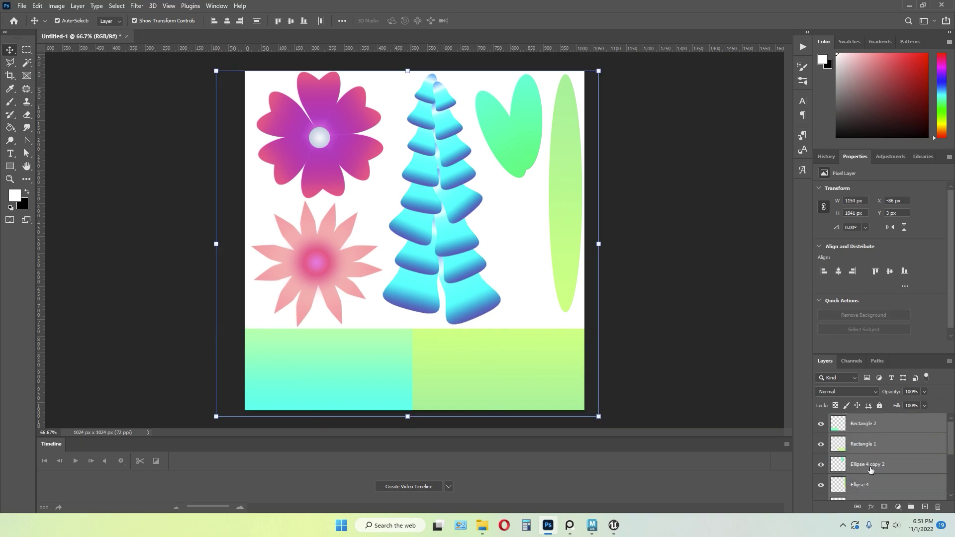
pyautogui.click(911, 506)
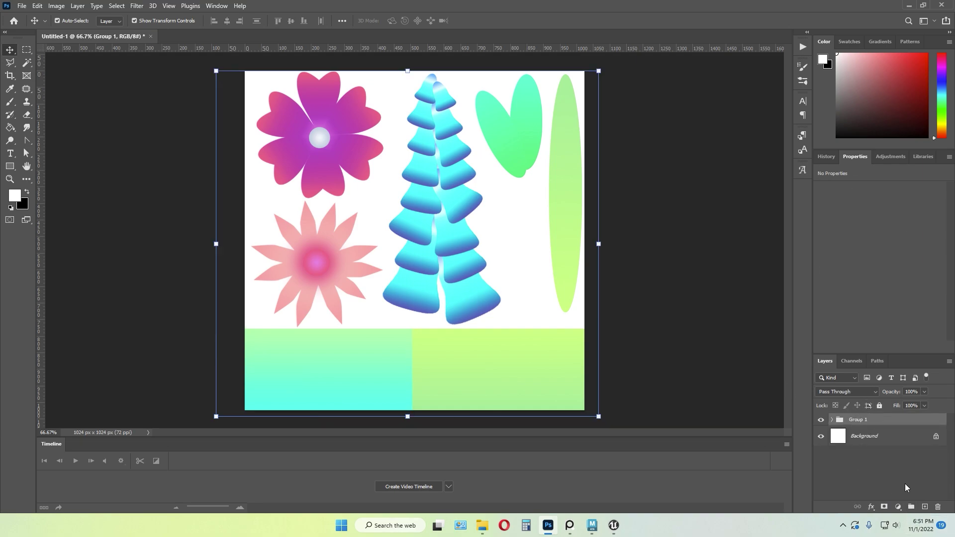
# - Apply a Color Overlay effect in black (000000) to the group of flowers, leaves and rectangles
pyautogui.click(877, 437)
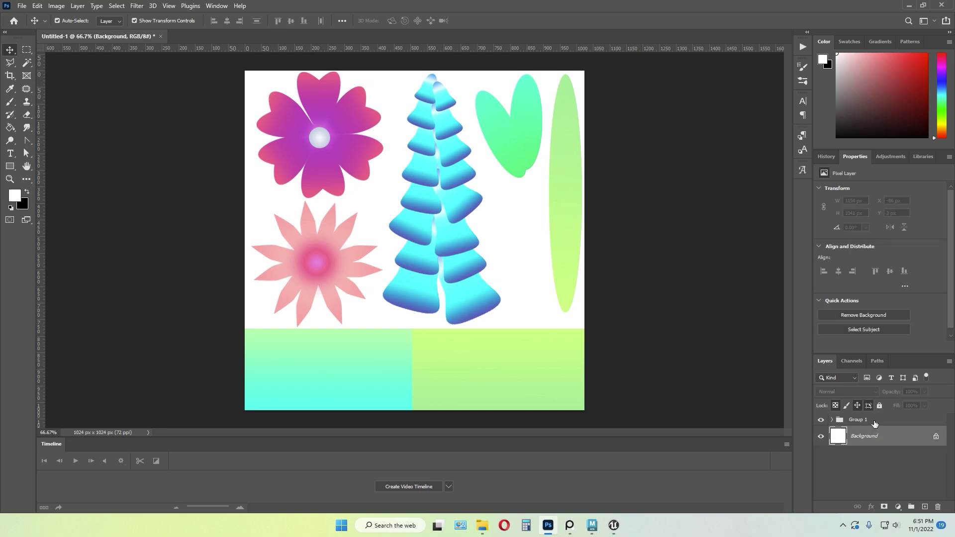
pyautogui.click(870, 422)
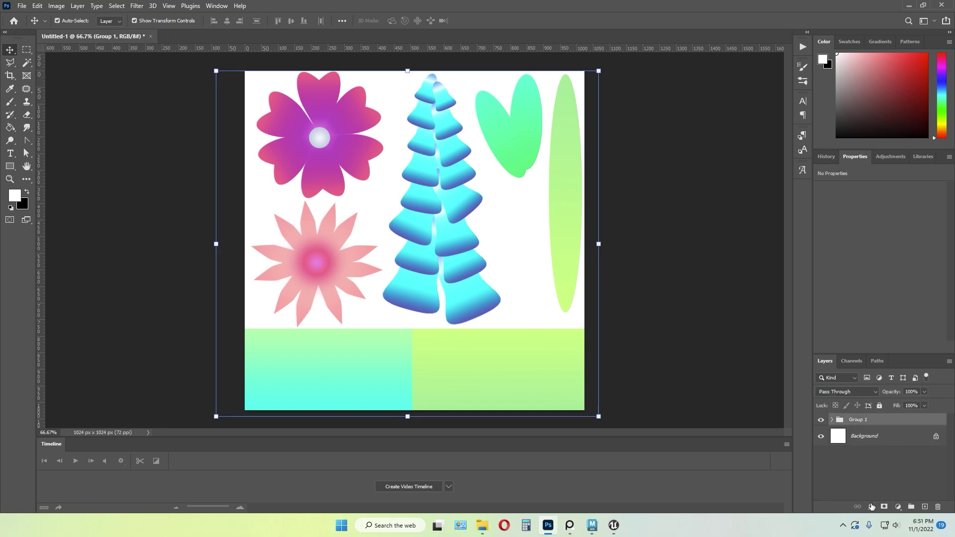
pyautogui.click(872, 507)
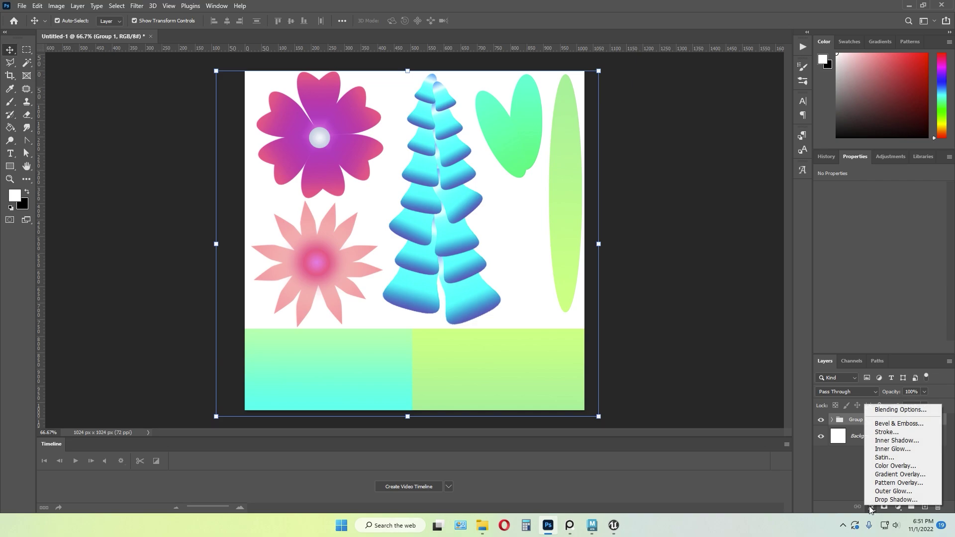
pyautogui.click(893, 466)
pyautogui.click(359, 201)
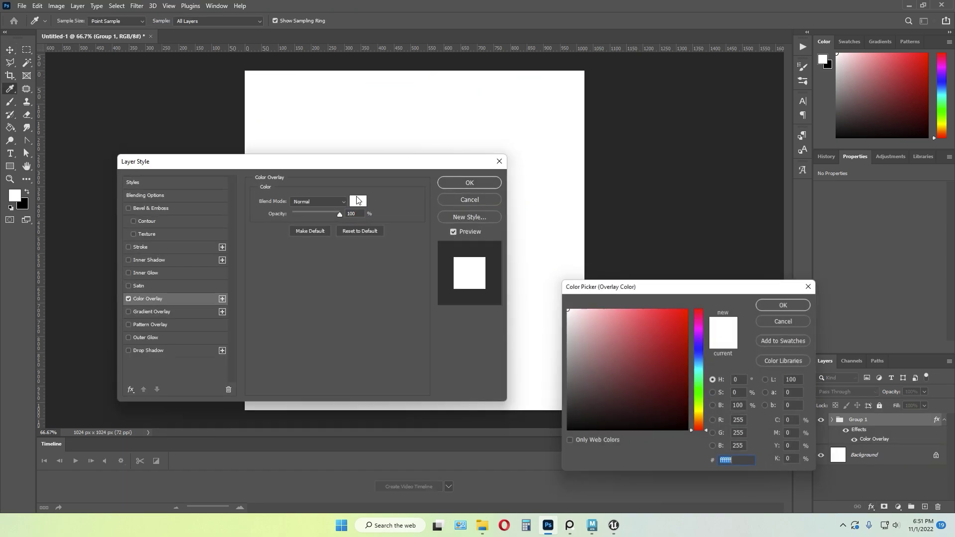
pyautogui.write('000000')
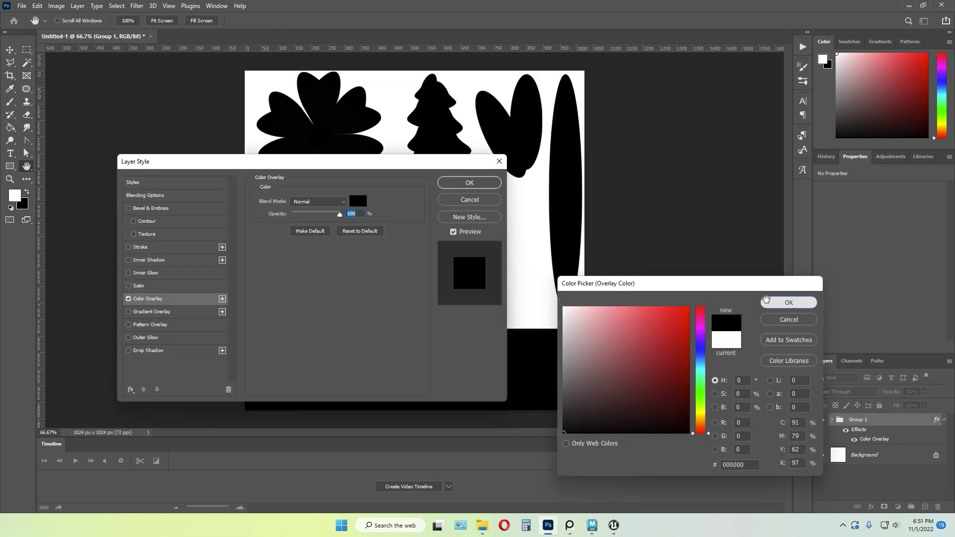
pyautogui.click(789, 303)
pyautogui.click(469, 184)
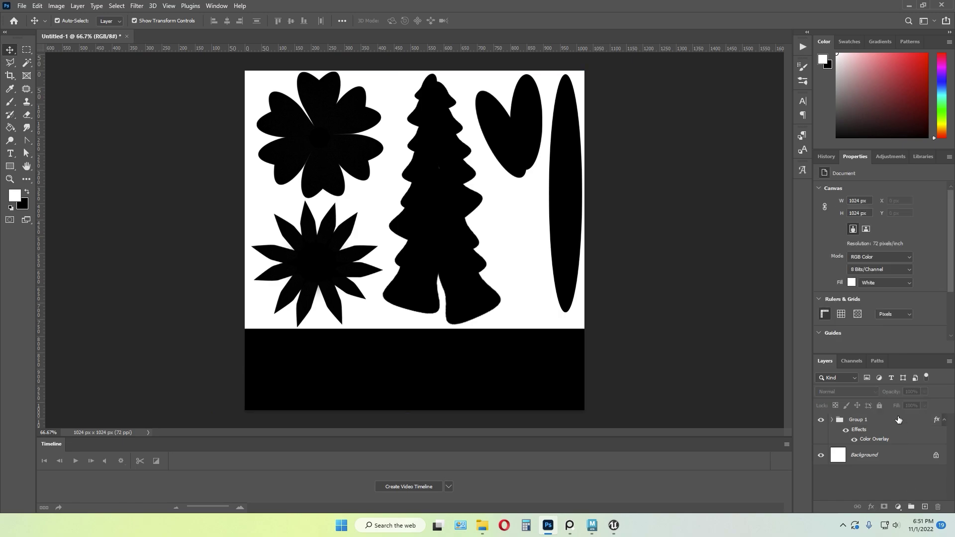
# - Add a Curves adjustment layer above the group and invert its curve, with input 0 at output 255 and the white end at black
pyautogui.click(899, 506)
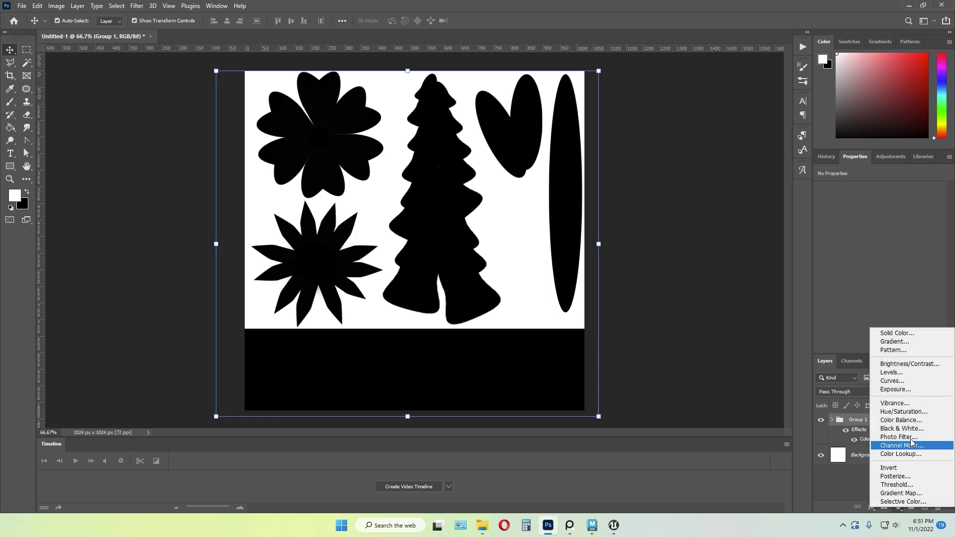
pyautogui.click(910, 381)
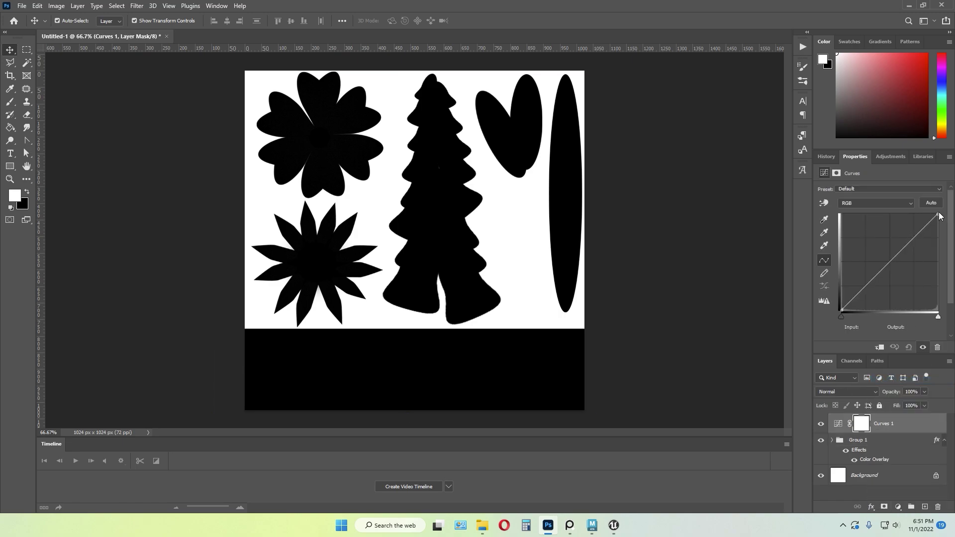
pyautogui.moveTo(939, 214); pyautogui.dragTo(938, 311)
pyautogui.moveTo(842, 311); pyautogui.dragTo(802, 183)
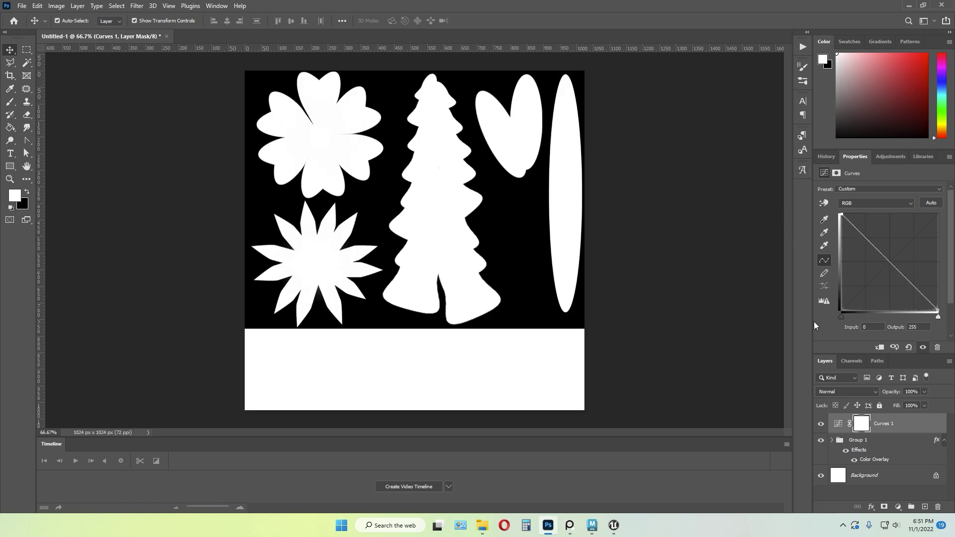
pyautogui.click(630, 196)
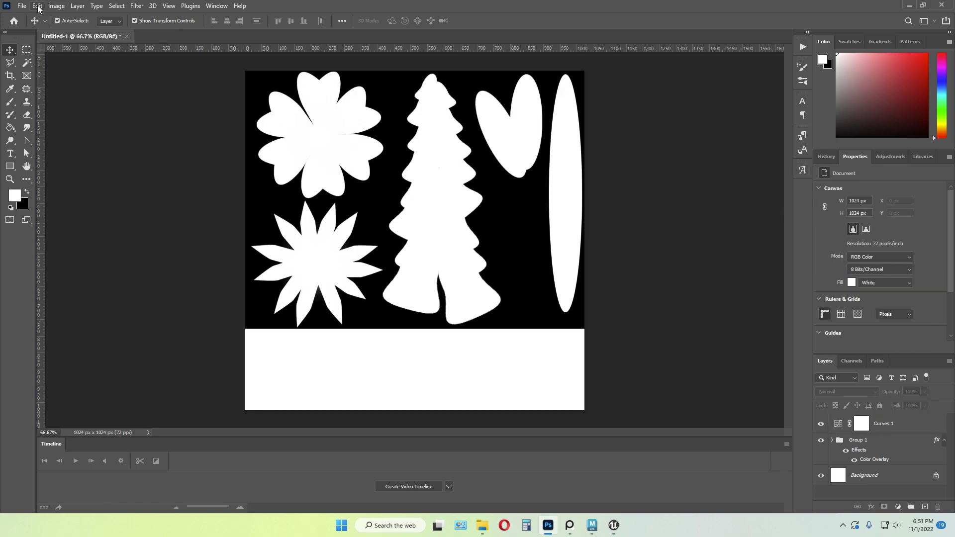
# - Save the black-and-white mask as a Targa copy over Flowers_A in the Flowers folder
pyautogui.click(22, 7)
pyautogui.click(36, 126)
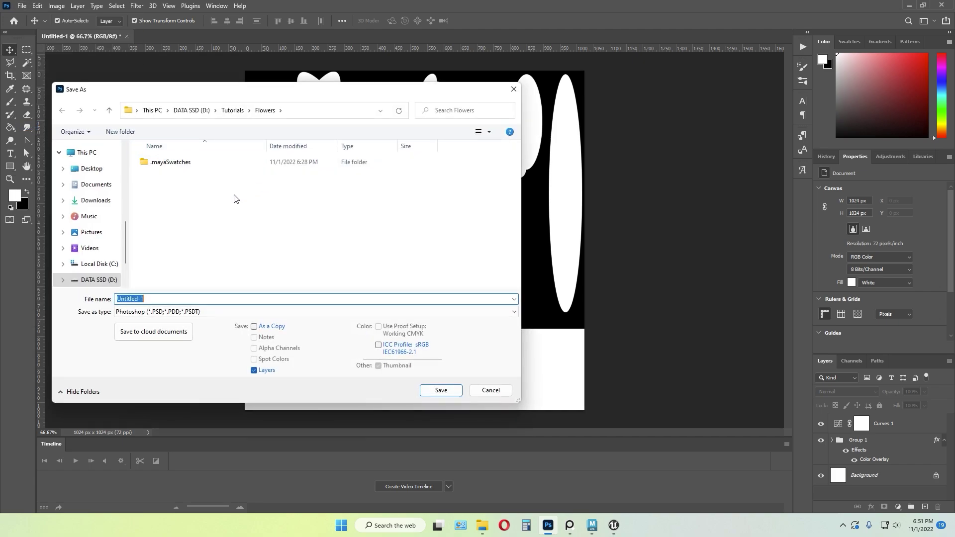
pyautogui.click(164, 312)
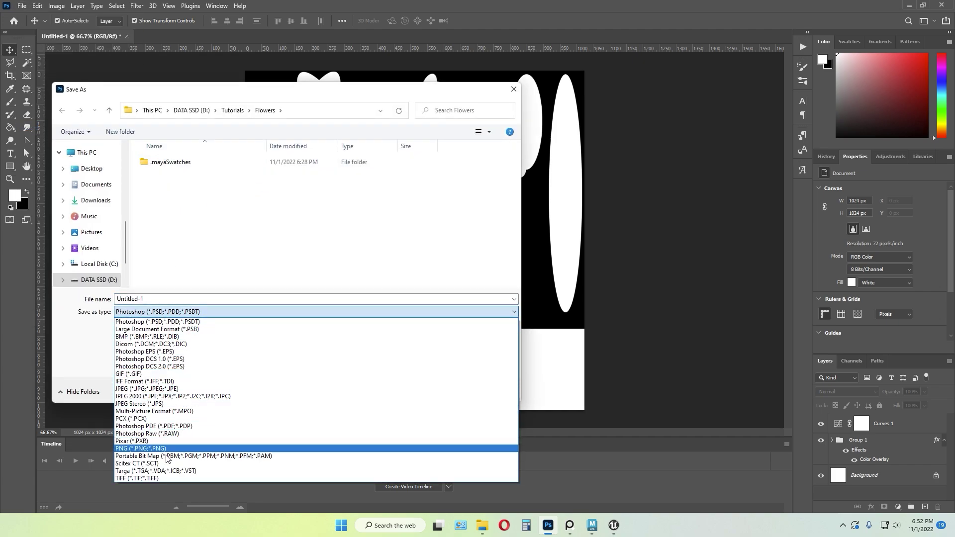
pyautogui.click(154, 472)
pyautogui.click(164, 177)
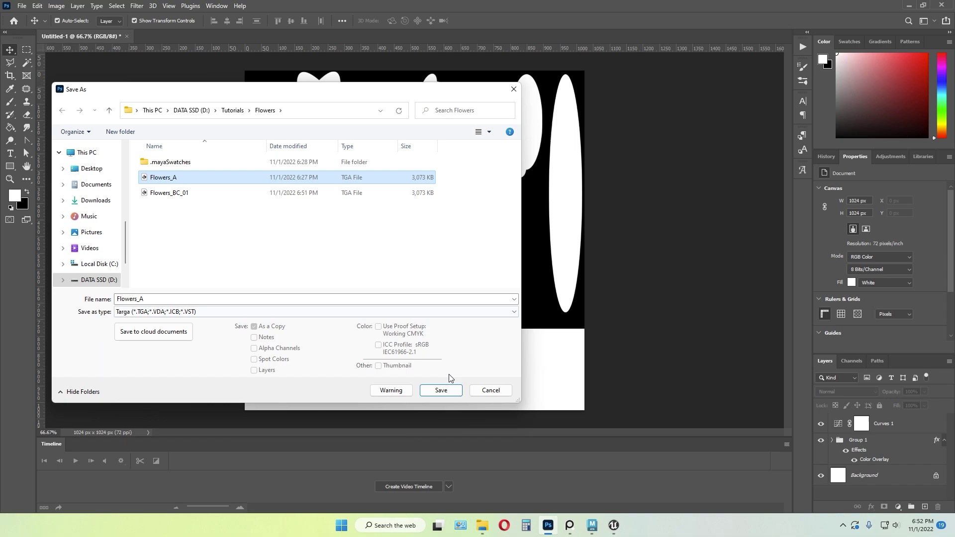
# - Save the black-and-white flower mask as the Targa file Flowers_A in the Flowers folder, replacing the existing file
pyautogui.click(449, 394)
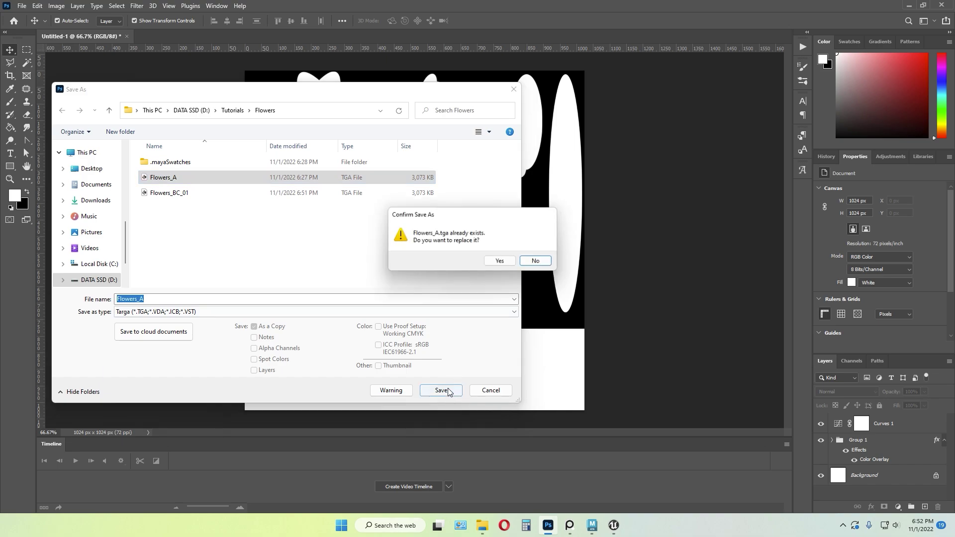
pyautogui.click(503, 260)
pyautogui.click(504, 173)
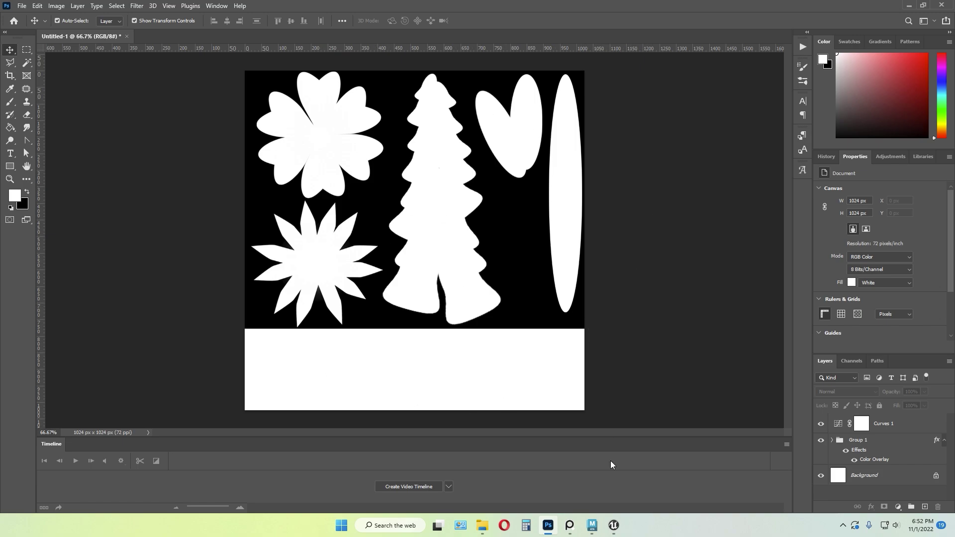
# - Switch to Maya, create a polygon plane at the grid centre and scale it uniformly to about 91.2
pyautogui.click(591, 525)
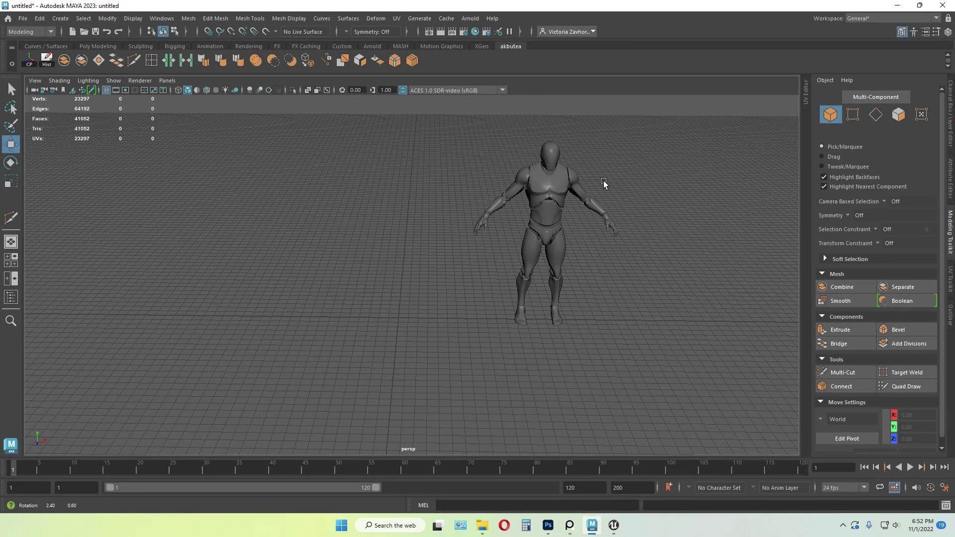
pyautogui.keyDown('alt'); pyautogui.moveTo(604, 181); pyautogui.dragTo(566, 226); pyautogui.keyUp('alt')
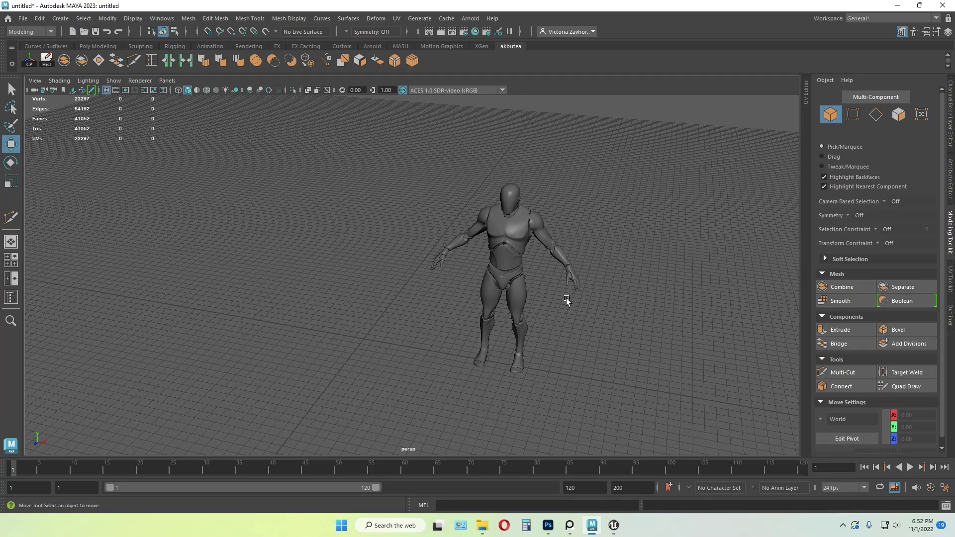
pyautogui.keyDown('alt'); pyautogui.moveTo(566, 298); pyautogui.dragTo(532, 304); pyautogui.keyUp('alt')
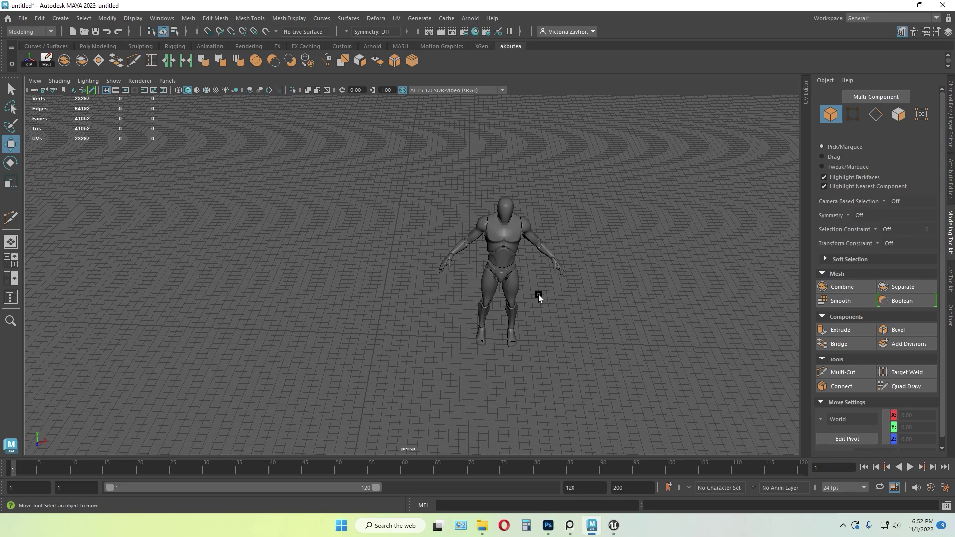
pyautogui.keyDown('alt'); pyautogui.moveTo(399, 320); pyautogui.dragTo(395, 310); pyautogui.keyUp('alt')
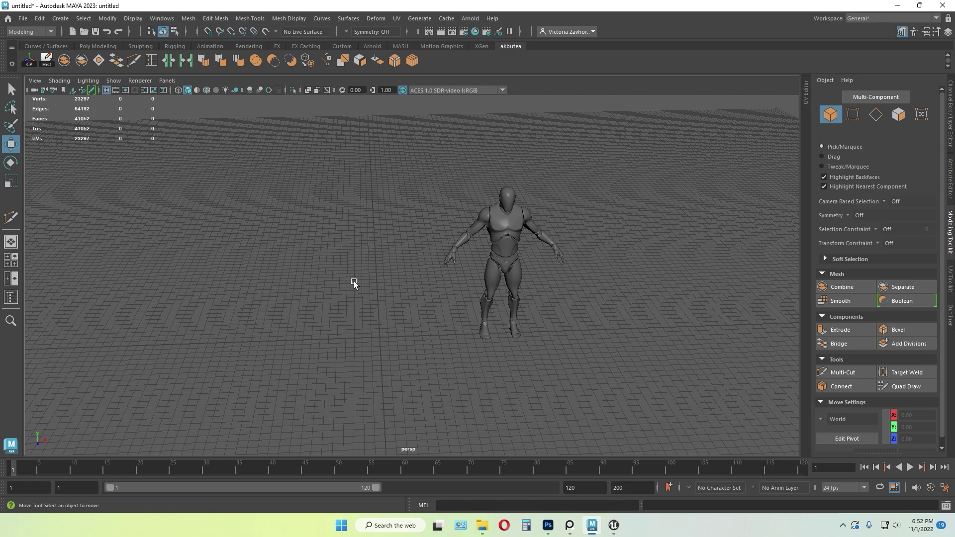
pyautogui.keyDown('shift'); pyautogui.rightClick(347, 279); pyautogui.keyUp('shift')
pyautogui.click(306, 264)
pyautogui.press('r')
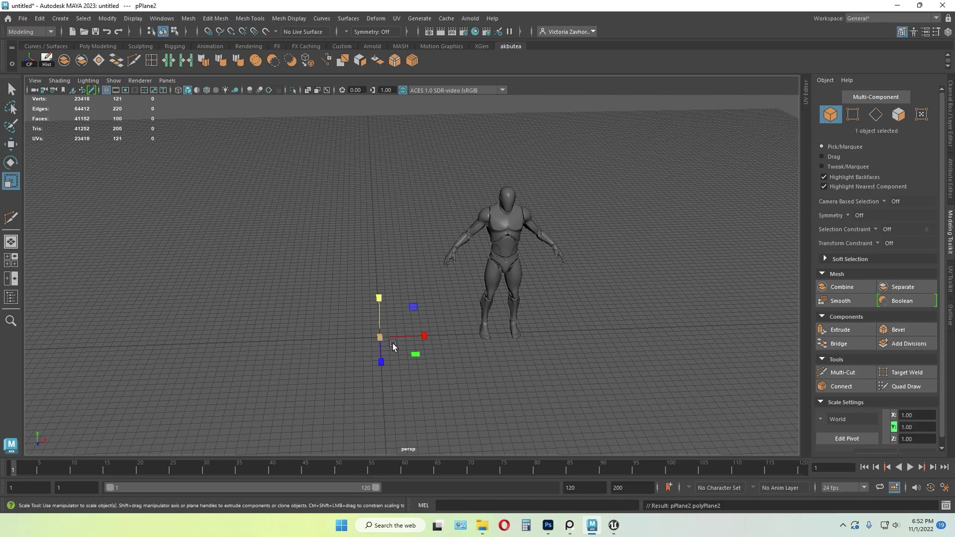
pyautogui.moveTo(414, 329); pyautogui.dragTo(420, 326)
# - Raise the plane to about 21.9 above the grid
pyautogui.press('w')
pyautogui.click(379, 303)
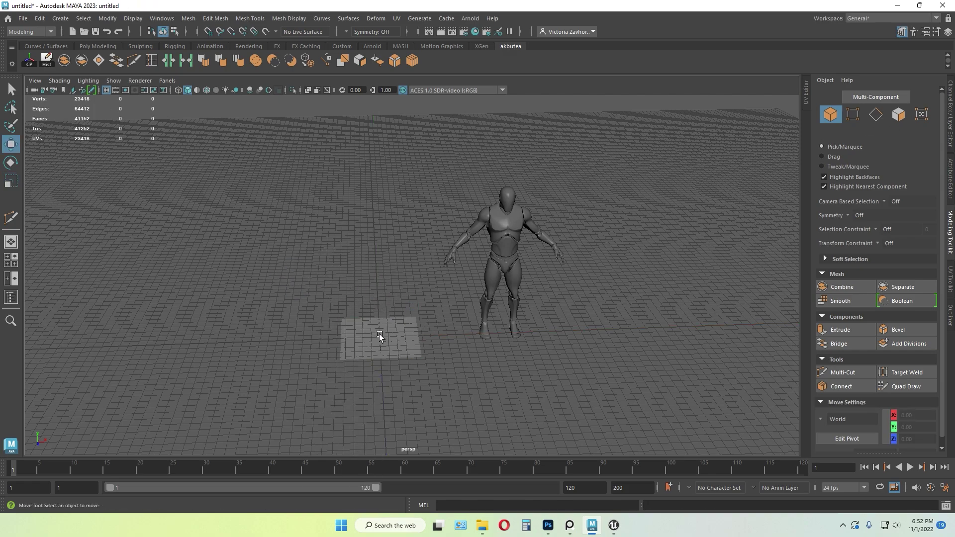
pyautogui.click(379, 334)
pyautogui.moveTo(377, 304); pyautogui.dragTo(376, 287)
# - Set the plane's Subdivisions Width and Subdivisions Height to 1
pyautogui.click(952, 176)
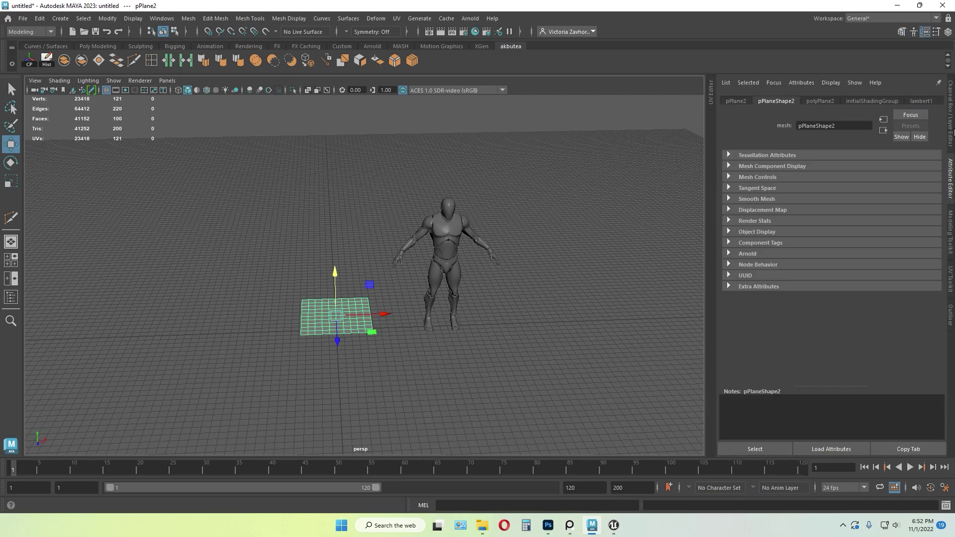
pyautogui.click(951, 126)
pyautogui.click(838, 214)
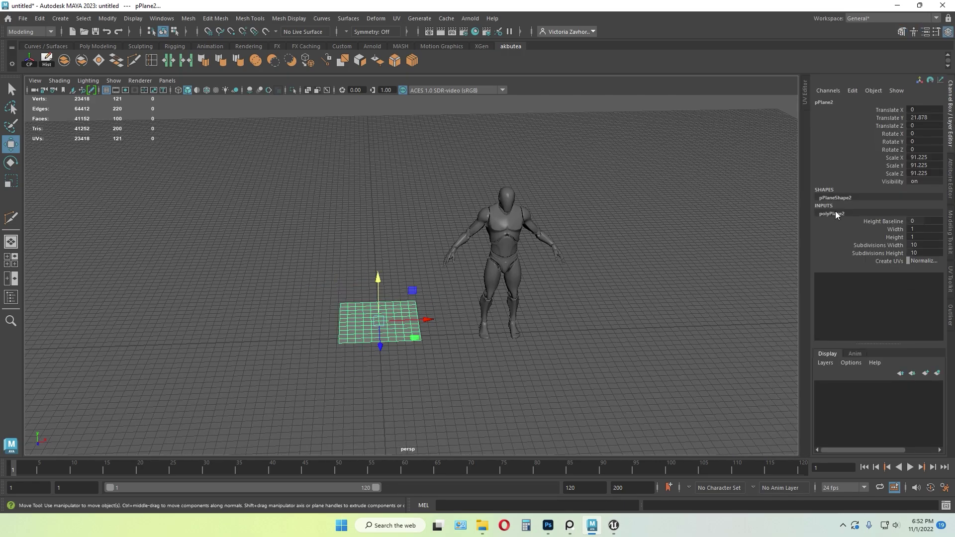
pyautogui.click(926, 248)
pyautogui.write('1')
pyautogui.click(927, 253)
pyautogui.write('1')
pyautogui.press('Return')
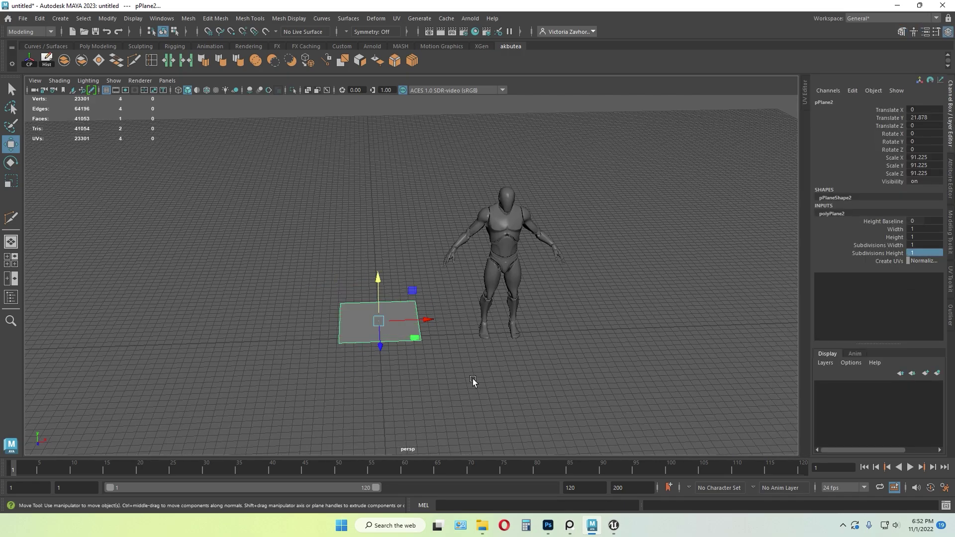
# - Assign a new Lambert material to the plane beside the mannequin
pyautogui.click(473, 379)
pyautogui.scroll(5, 459, 395)
pyautogui.keyDown('alt'); pyautogui.moveTo(459, 395); pyautogui.dragTo(464, 369); pyautogui.keyUp('alt')
pyautogui.keyDown('alt'); pyautogui.moveTo(465, 370); pyautogui.dragTo(502, 305, button='middle'); pyautogui.keyUp('alt')
pyautogui.click(455, 286)
pyautogui.keyDown('alt'); pyautogui.moveTo(504, 269); pyautogui.dragTo(499, 274); pyautogui.keyUp('alt')
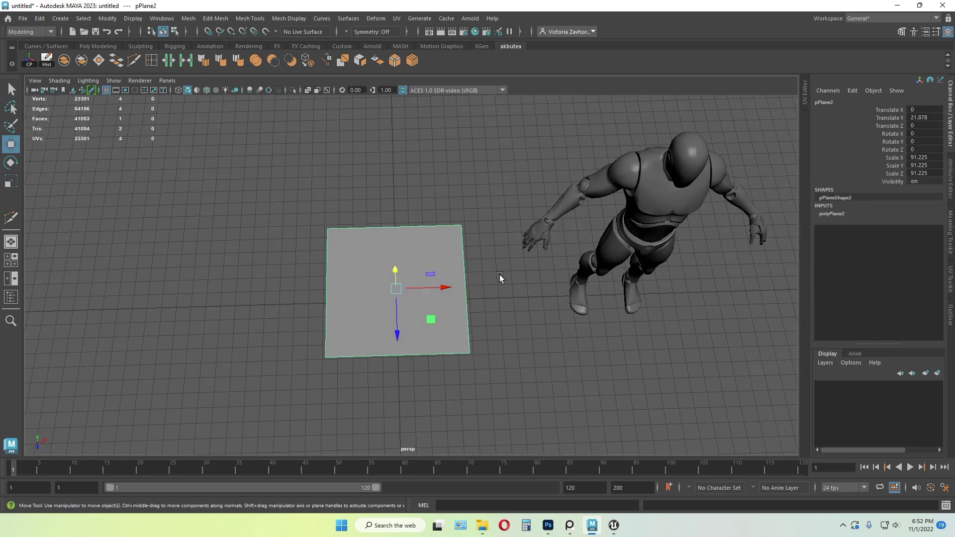
pyautogui.keyDown('alt'); pyautogui.moveTo(500, 275); pyautogui.dragTo(494, 284, button='middle'); pyautogui.keyUp('alt')
pyautogui.keyDown('shift'); pyautogui.rightClick(503, 318); pyautogui.keyUp('shift')
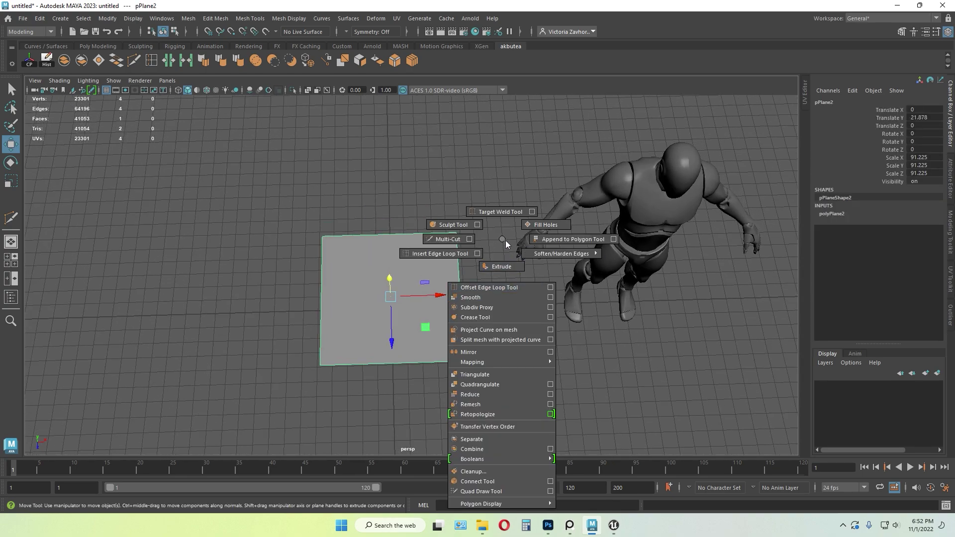
pyautogui.moveTo(494, 229); pyautogui.dragTo(561, 432, button='right')
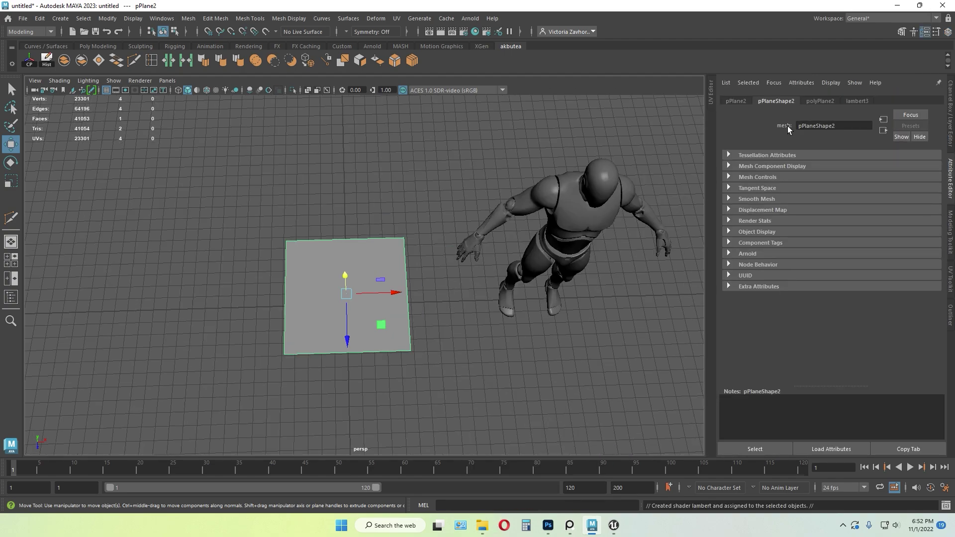
# - Rename the plane's new Lambert material as Flowers_1
pyautogui.click(861, 101)
pyautogui.moveTo(837, 126); pyautogui.dragTo(785, 127)
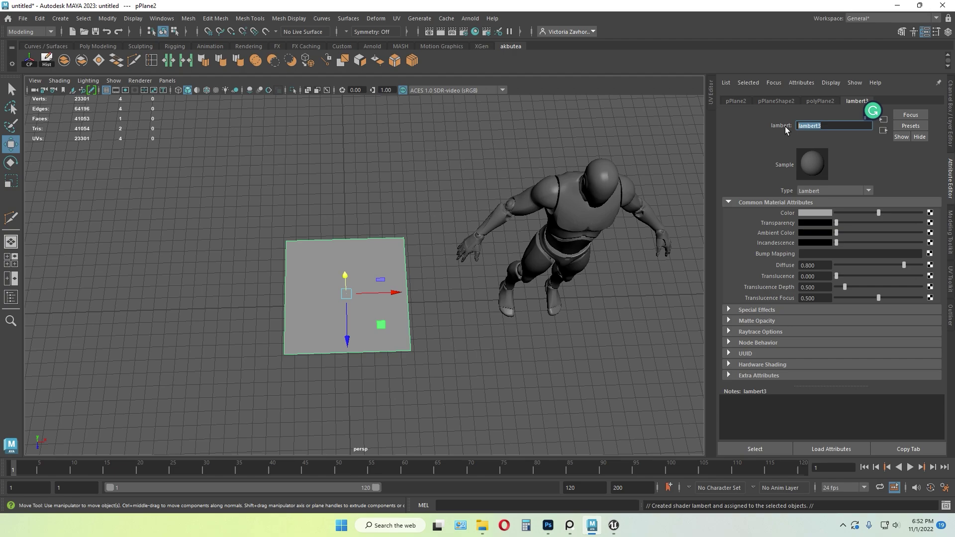
pyautogui.write('Flowers_1')
pyautogui.press('Return')
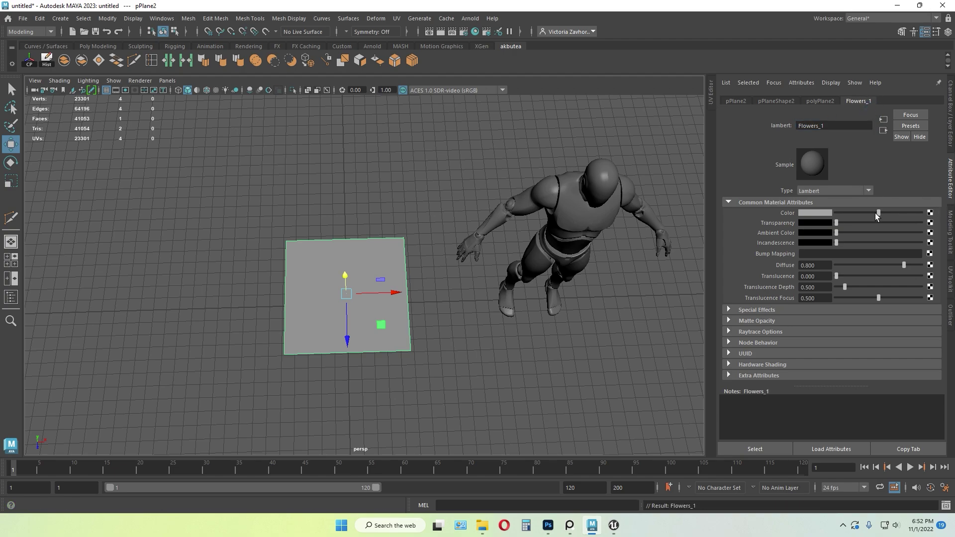
# - Load Flowers_BC_01.tga from D:\Tutorials\Flowers as a file texture in the material's Color and turn on textured viewport display
pyautogui.click(931, 213)
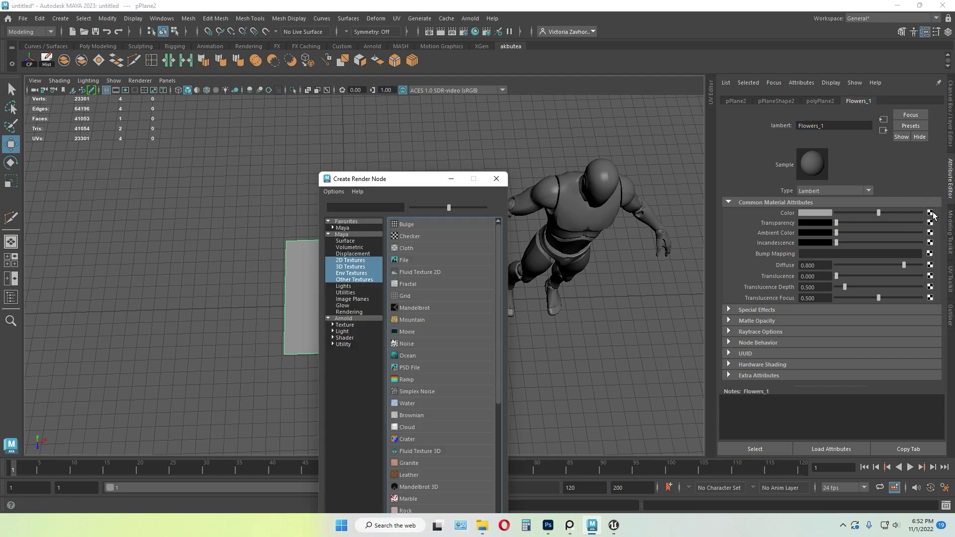
pyautogui.click(396, 261)
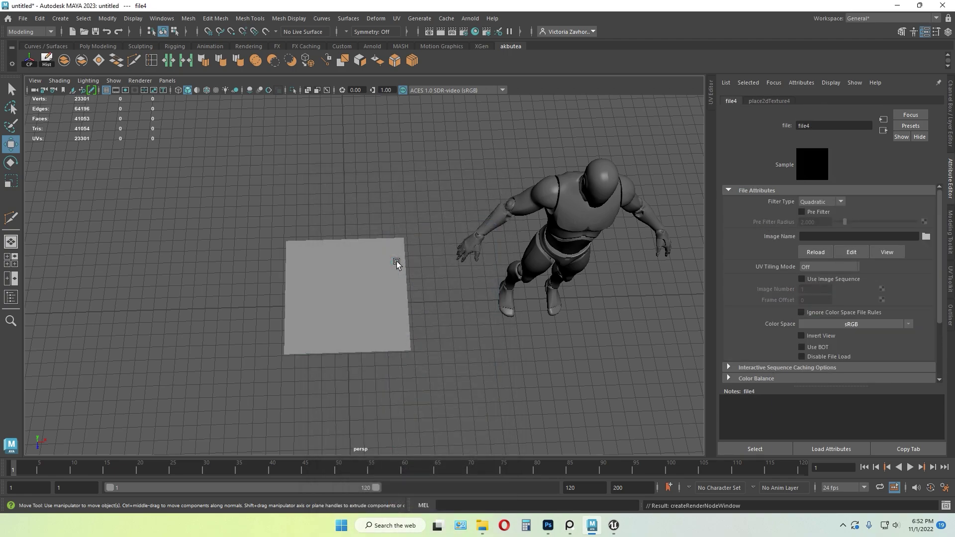
pyautogui.click(927, 237)
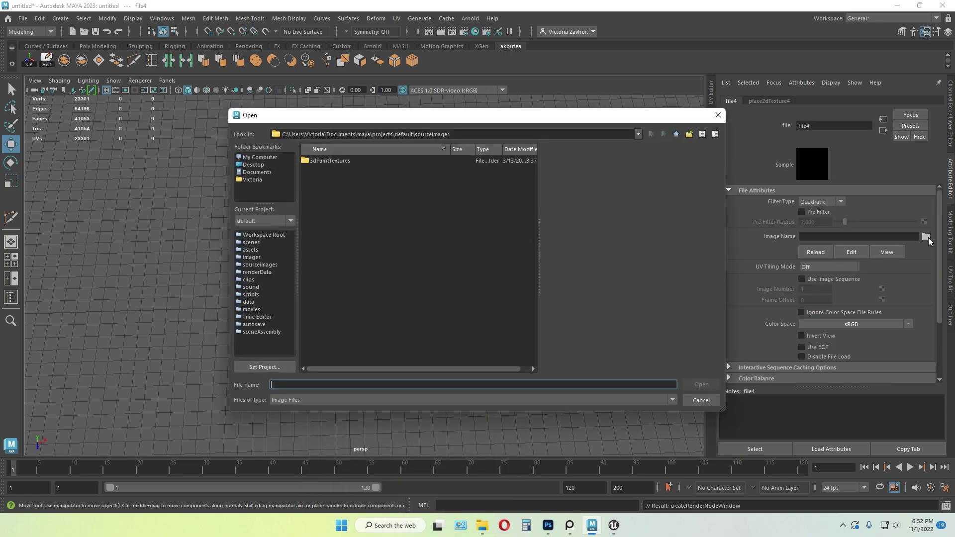
pyautogui.click(248, 160)
pyautogui.doubleClick(337, 180)
pyautogui.doubleClick(322, 206)
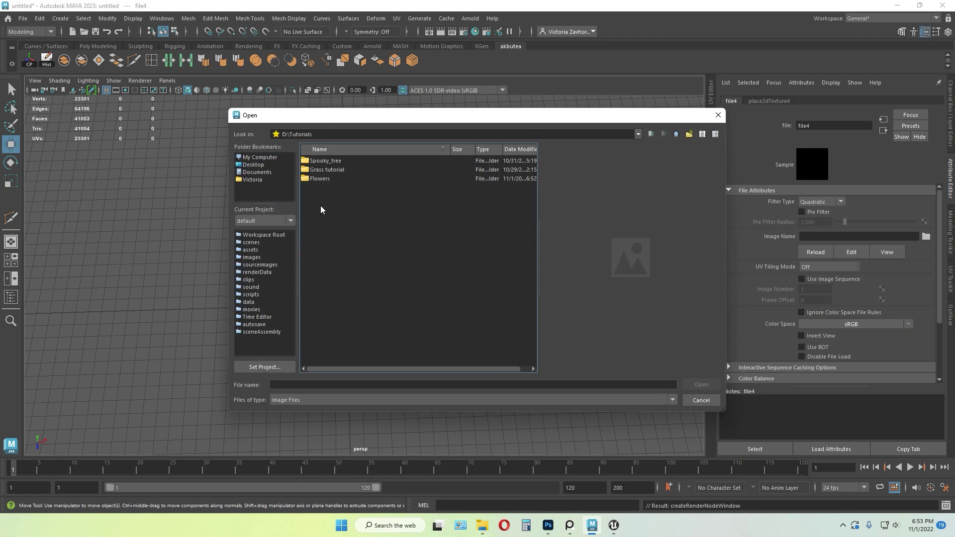
pyautogui.doubleClick(332, 179)
pyautogui.click(344, 160)
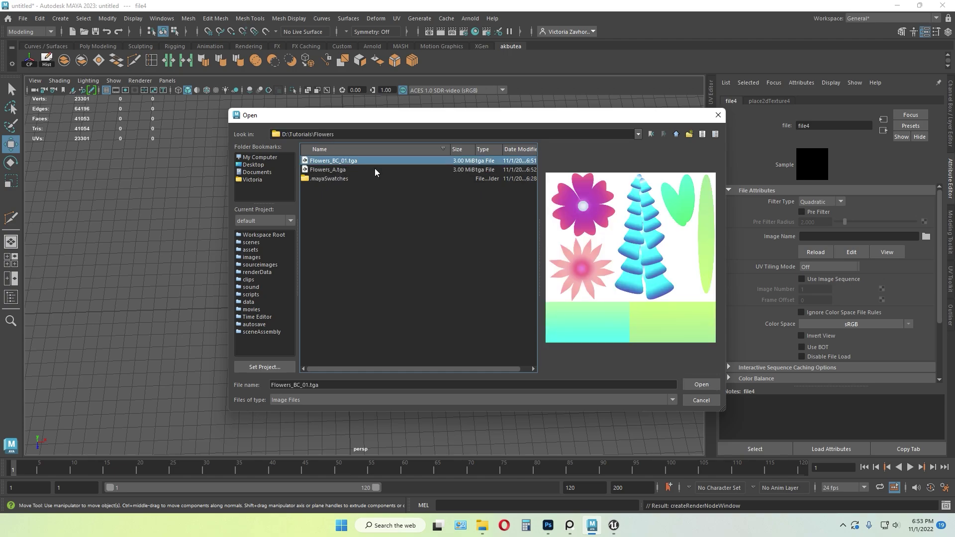
pyautogui.click(702, 385)
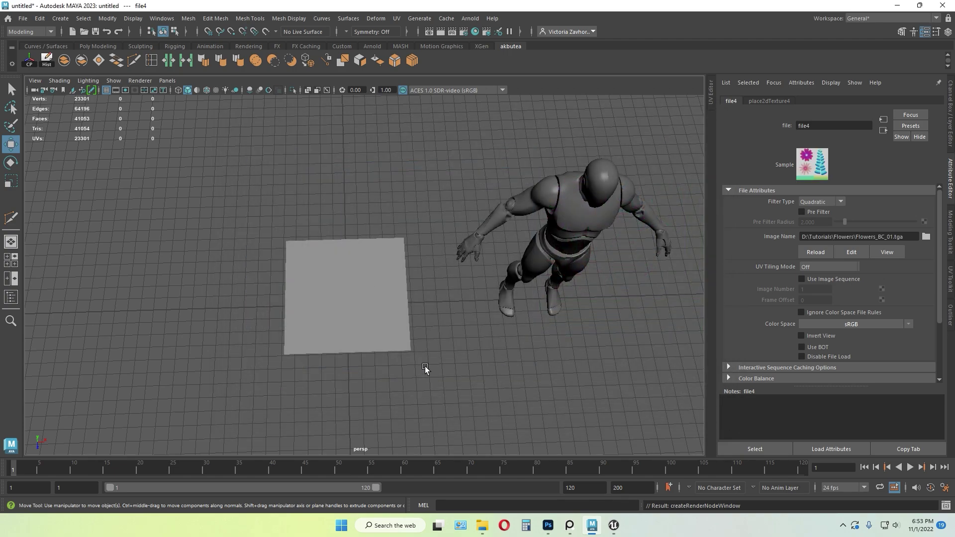
pyautogui.click(216, 90)
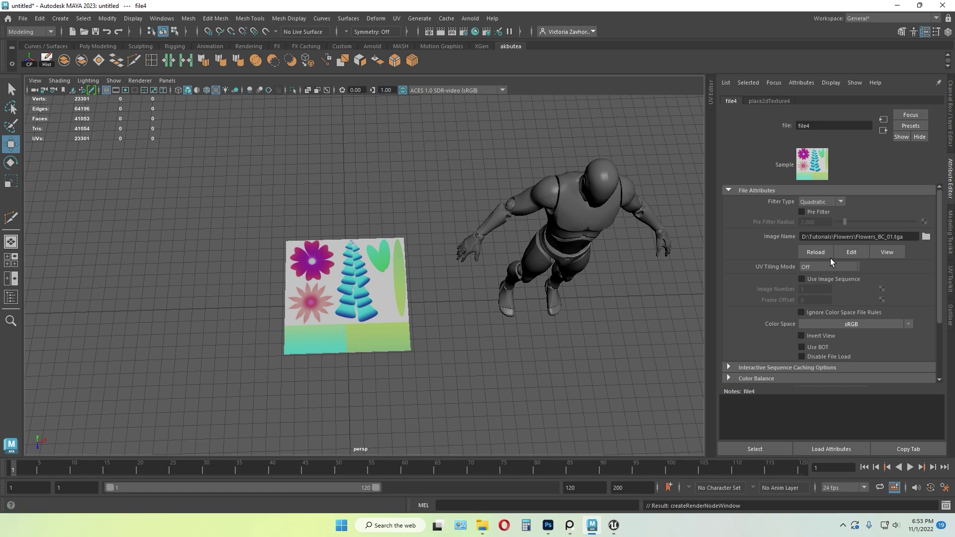
pyautogui.click(508, 368)
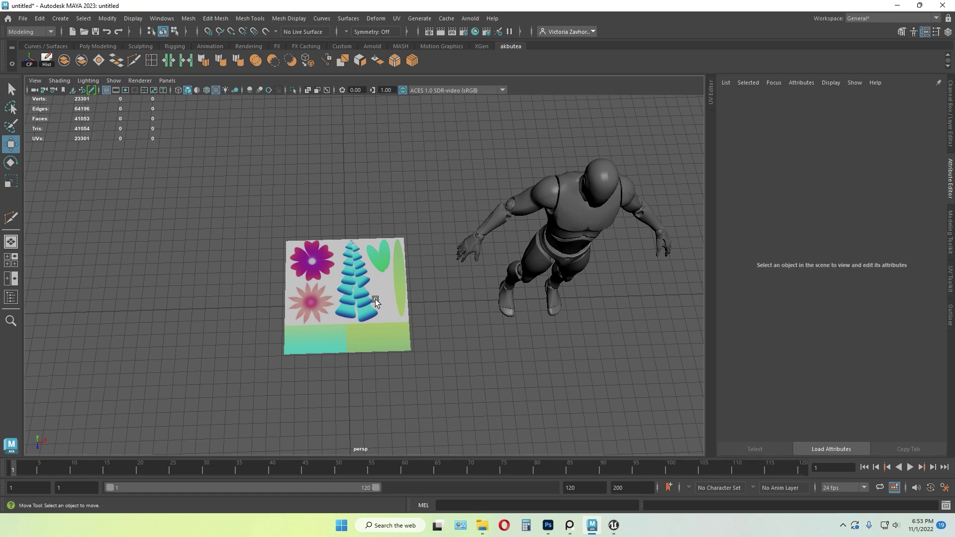
# - Load Flowers_A.tga from D:\Tutorials\Flowers as a file texture in the Flowers_1 material's Transparency
pyautogui.click(377, 302)
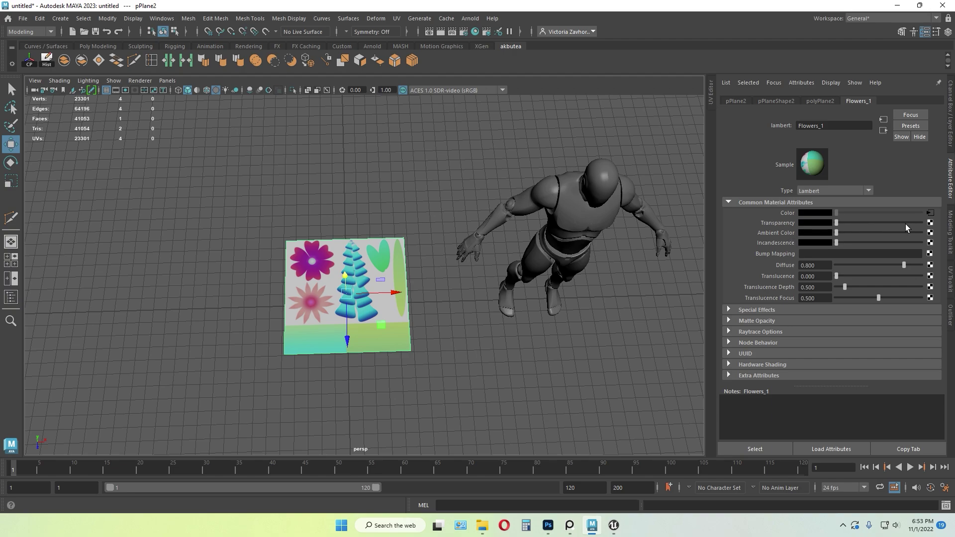
pyautogui.click(930, 224)
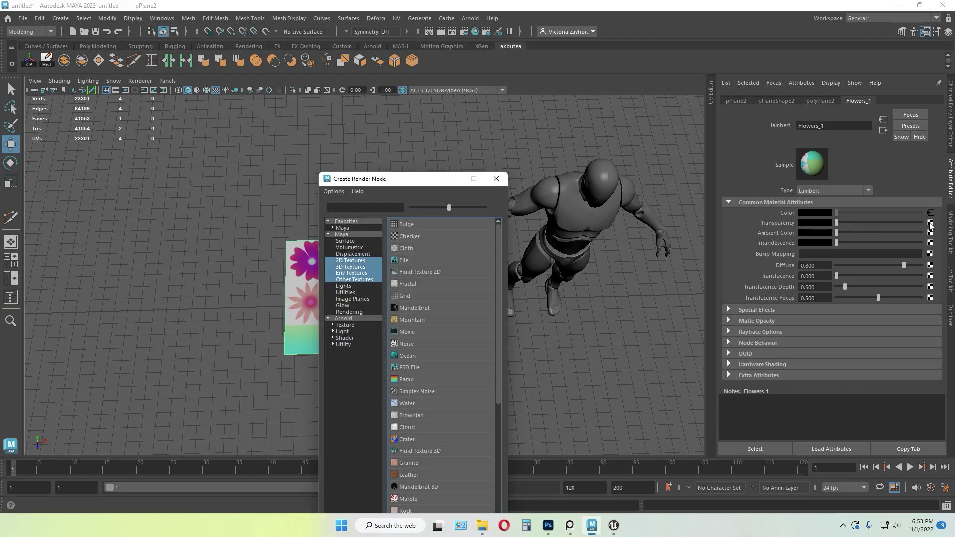
pyautogui.click(404, 260)
pyautogui.click(925, 237)
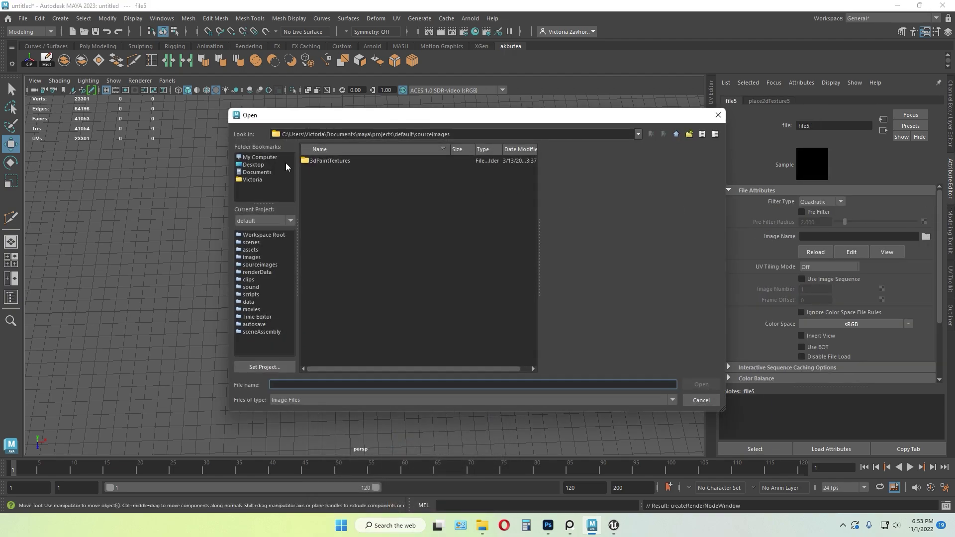
pyautogui.click(255, 158)
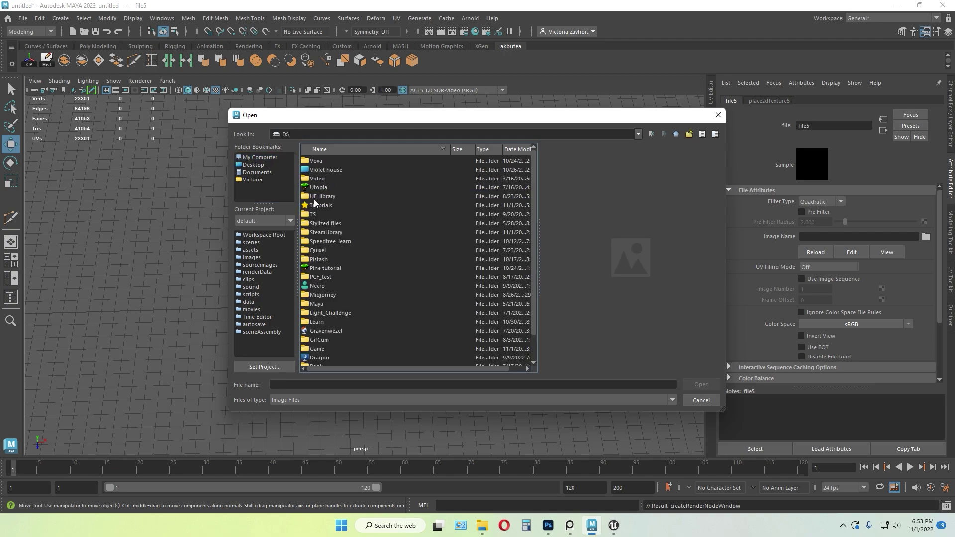
pyautogui.doubleClick(321, 206)
pyautogui.doubleClick(330, 178)
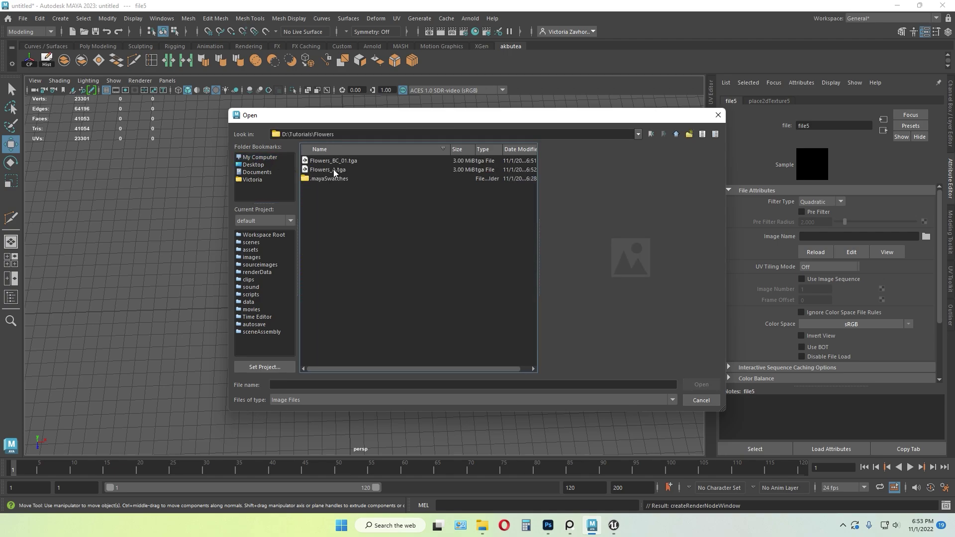
pyautogui.click(333, 170)
pyautogui.click(701, 383)
pyautogui.click(459, 322)
# - Select the textured flower plane and start the Multi-Cut tool on it
pyautogui.scroll(5, 288, 276)
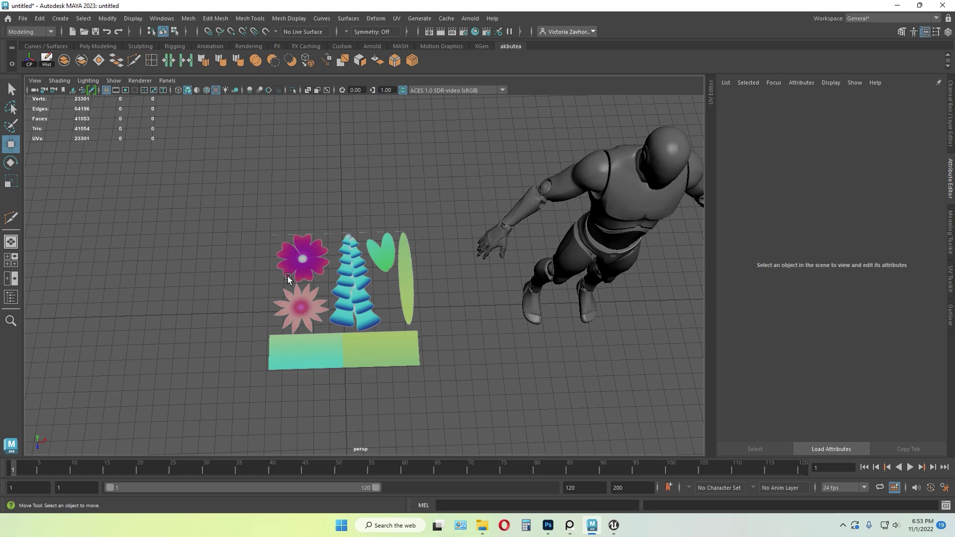
pyautogui.keyDown('alt'); pyautogui.moveTo(336, 245); pyautogui.dragTo(502, 273); pyautogui.keyUp('alt')
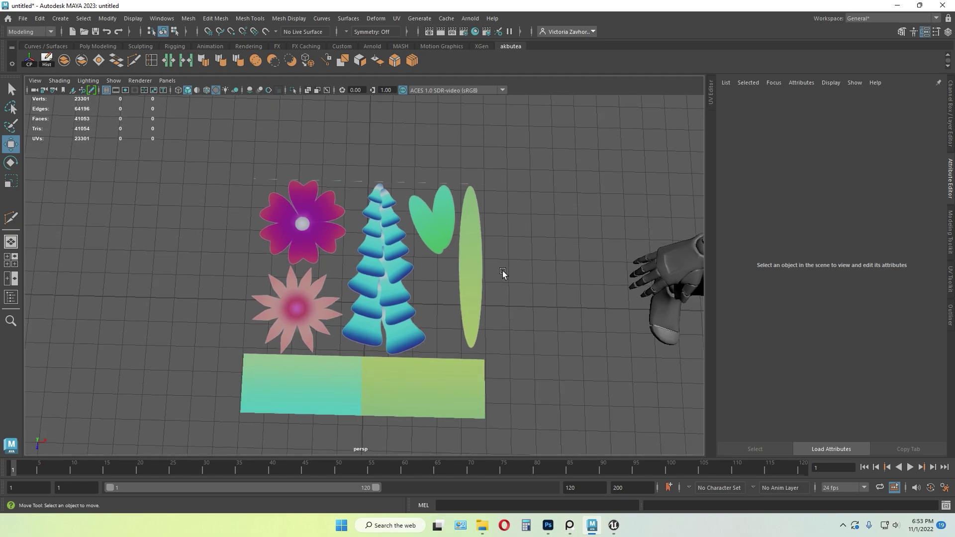
pyautogui.keyDown('alt'); pyautogui.moveTo(379, 328); pyautogui.dragTo(378, 306); pyautogui.keyUp('alt')
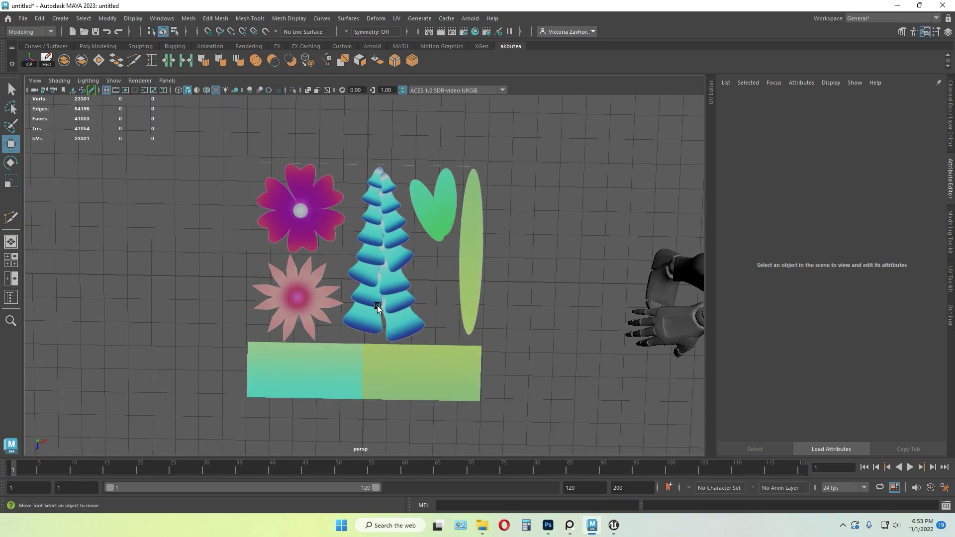
pyautogui.click(377, 306)
pyautogui.click(133, 60)
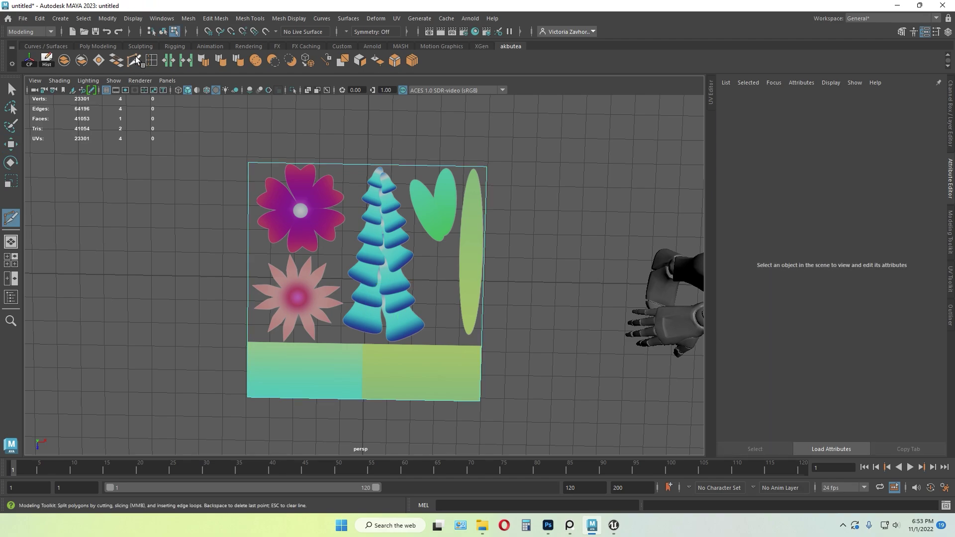
pyautogui.click(188, 19)
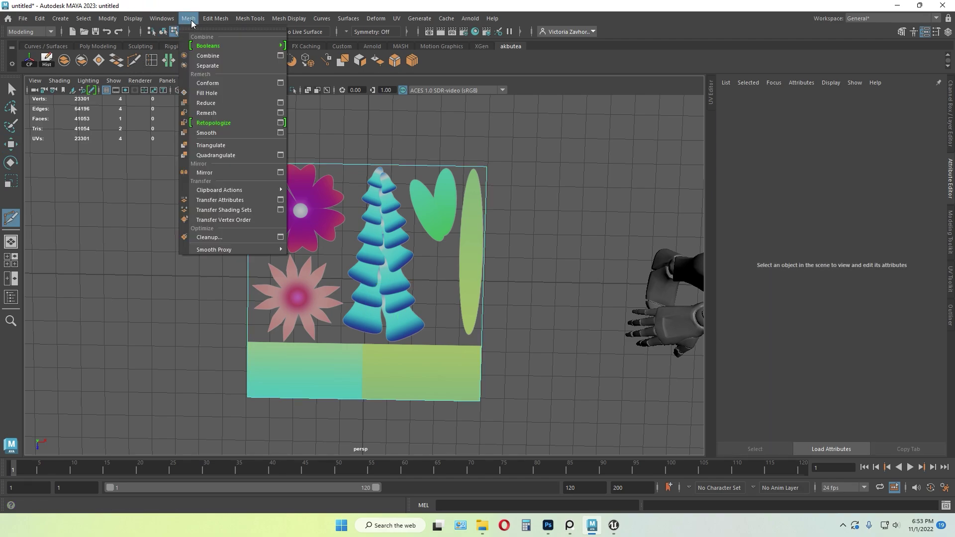
pyautogui.click(188, 19)
pyautogui.click(209, 19)
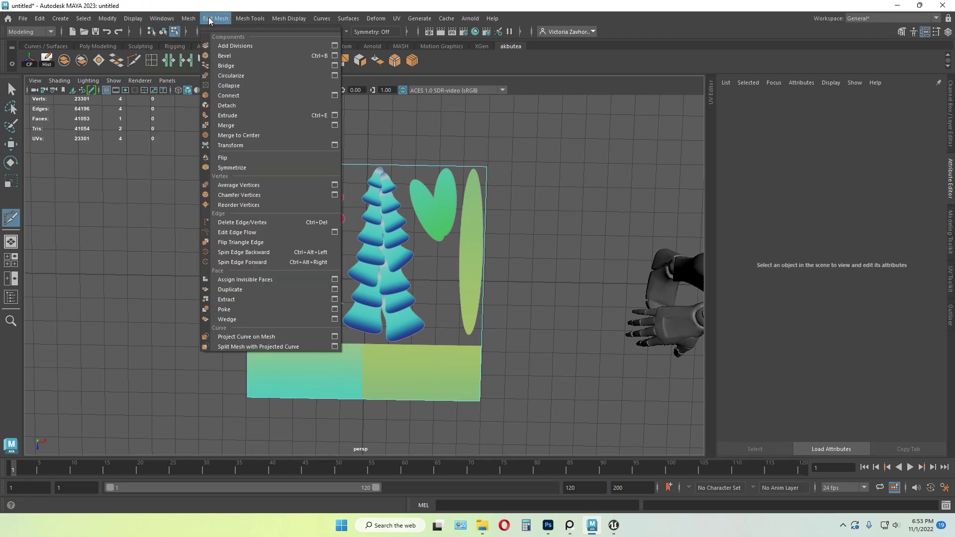
pyautogui.moveTo(248, 19)
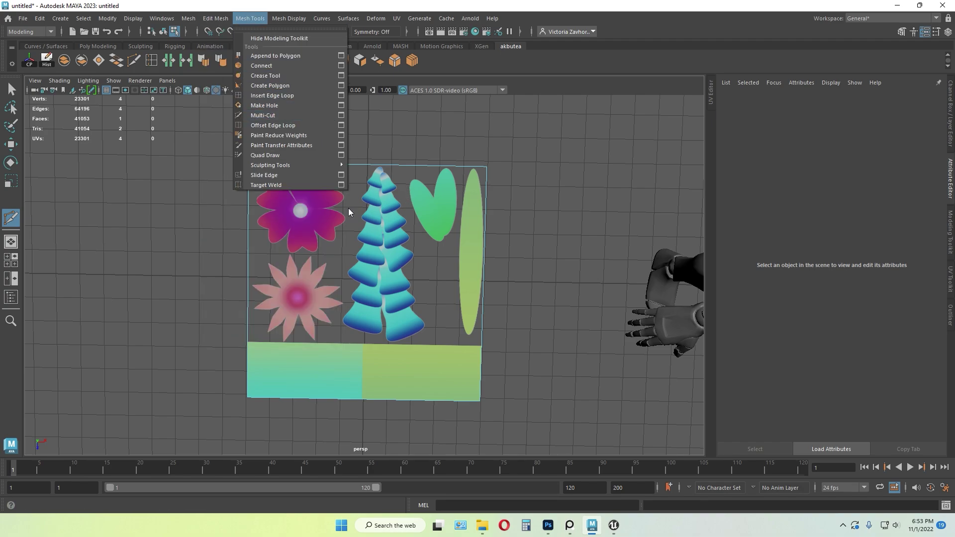
pyautogui.keyDown('alt'); pyautogui.moveTo(199, 295); pyautogui.dragTo(202, 296); pyautogui.keyUp('alt')
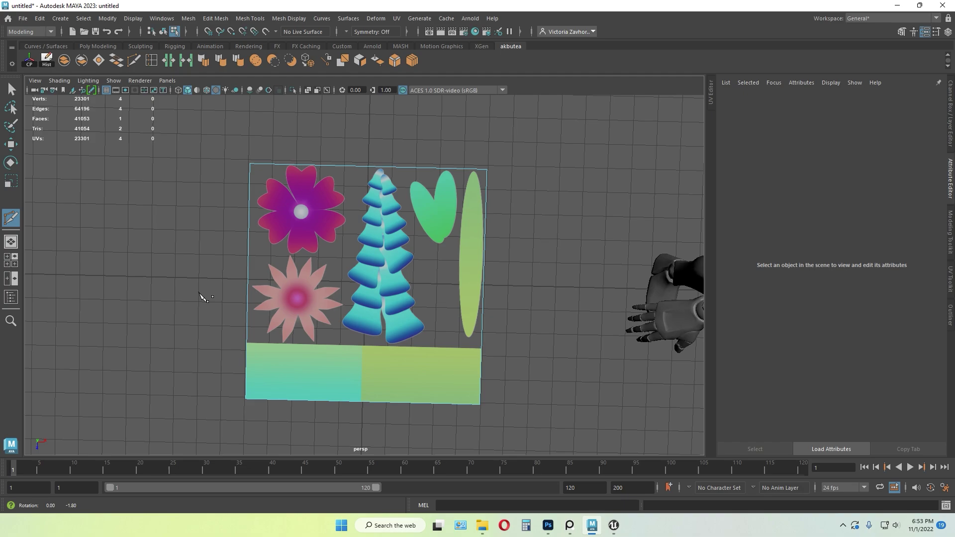
# - Cut the plane from its upper edge to its lower edge along the gap between the two flowers and the blue tree-shaped plant
pyautogui.click(355, 168)
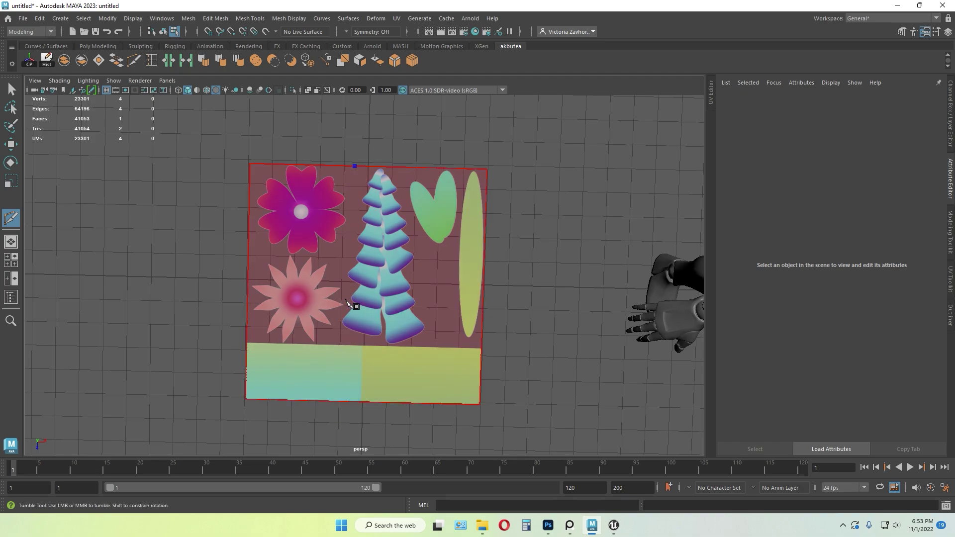
pyautogui.click(347, 277)
pyautogui.hotkey('ctrl', 'z')
pyautogui.click(339, 345)
pyautogui.click(337, 401)
pyautogui.press('Return')
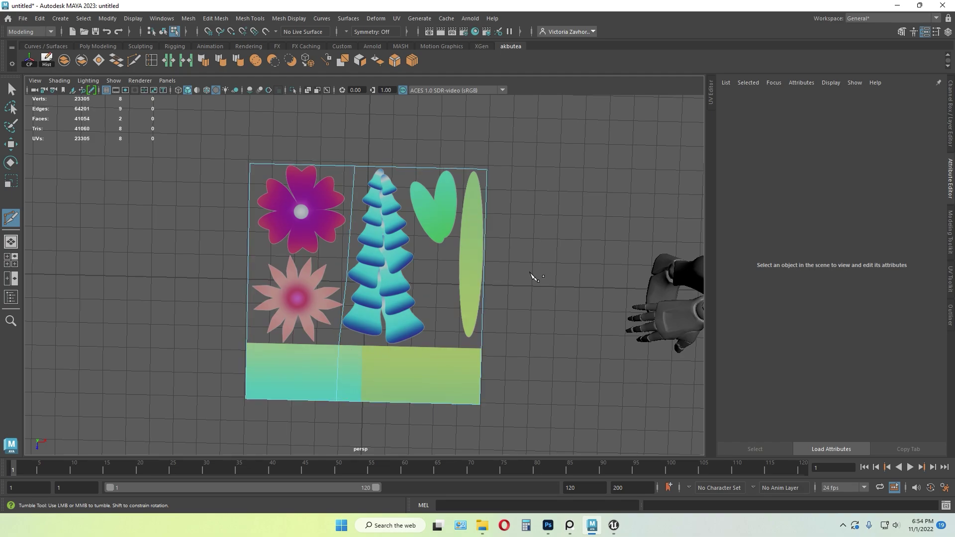
pyautogui.scroll(2, 319, 264)
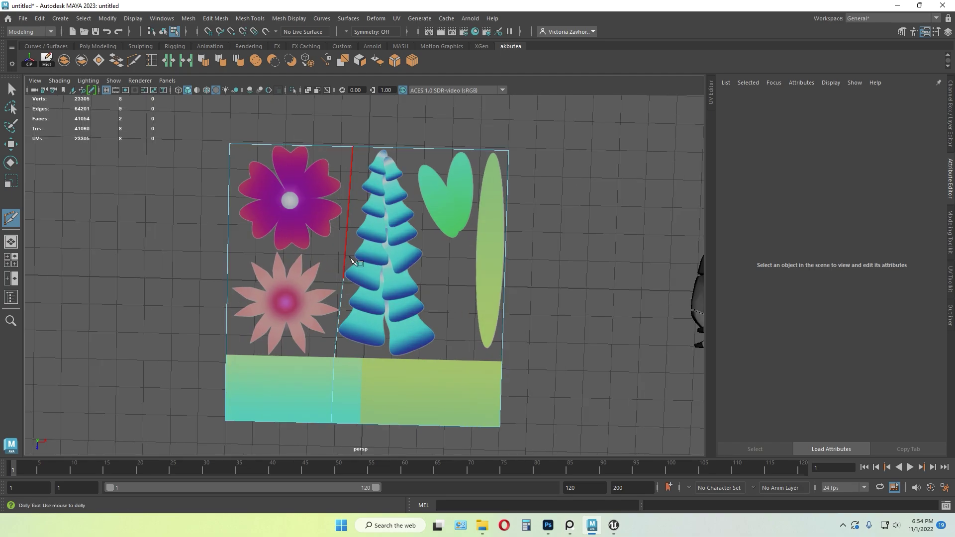
pyautogui.click(346, 256)
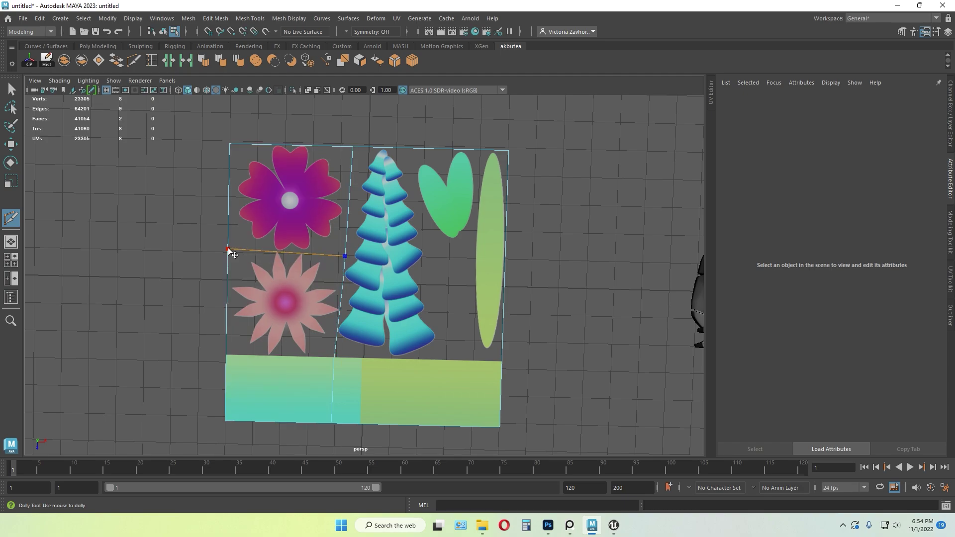
pyautogui.hotkey('ctrl', 'z')
pyautogui.click(229, 247)
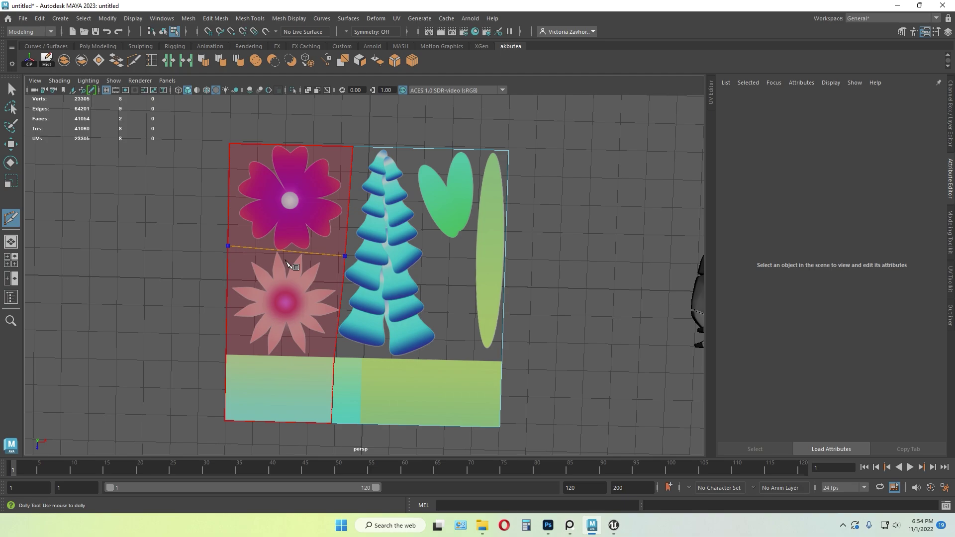
pyautogui.scroll(7, 224, 245)
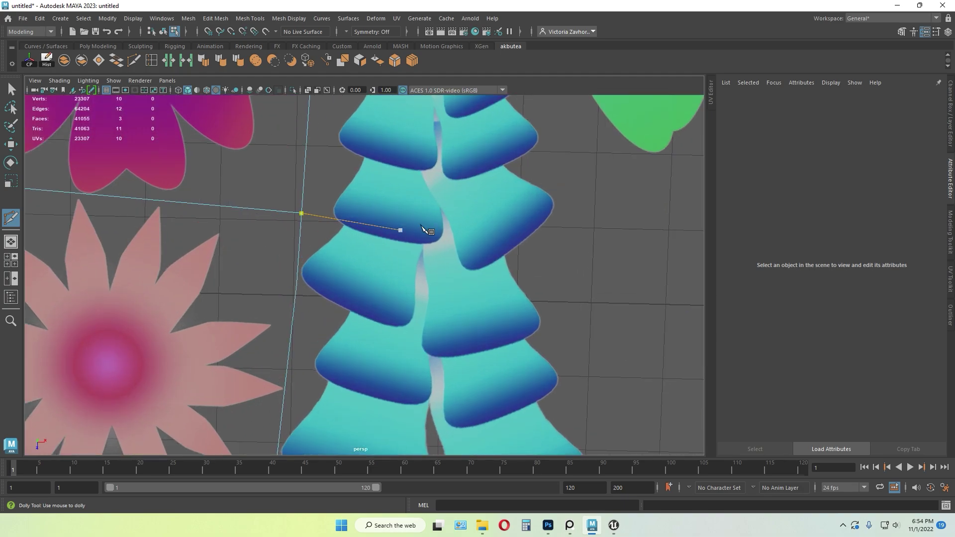
pyautogui.scroll(-4, 485, 209)
pyautogui.hotkey('ctrl', 'z')
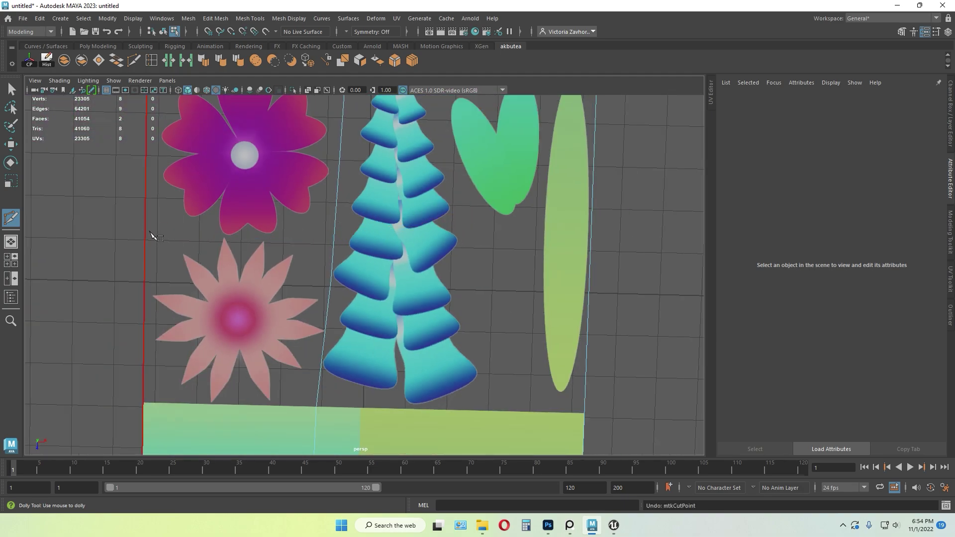
# - Cut across the gap between the purple and pink flowers, from the plane's outer edge to the long cut beside the blue plant
pyautogui.click(145, 232)
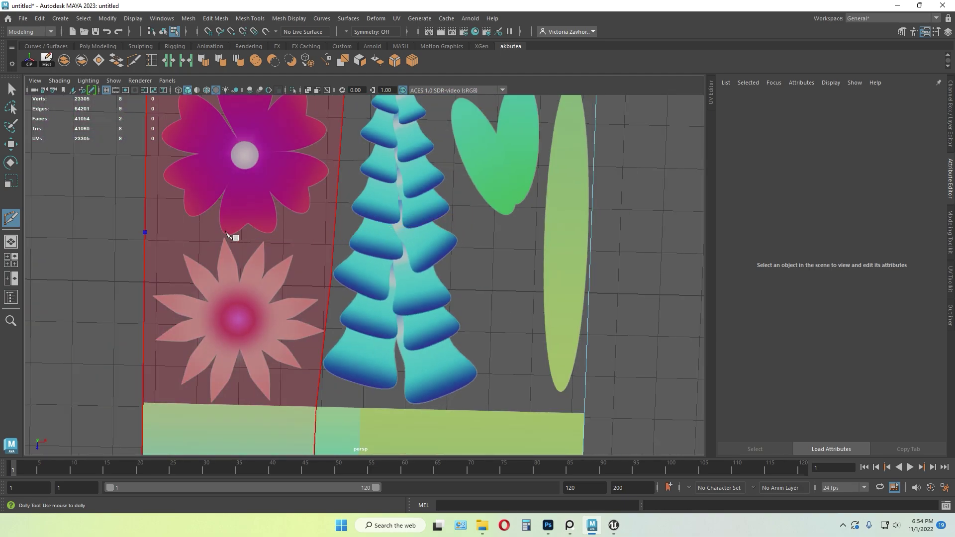
pyautogui.click(334, 245)
pyautogui.scroll(5, 260, 207)
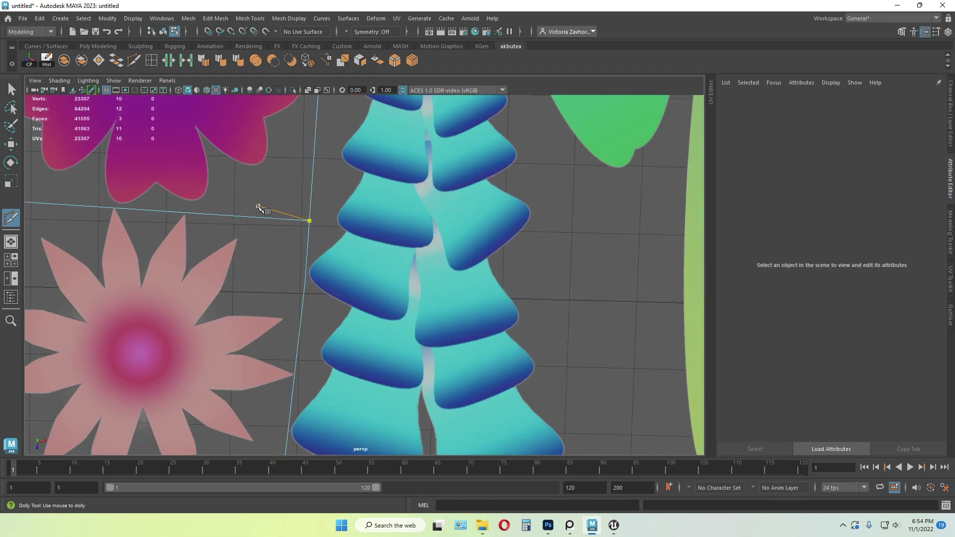
pyautogui.scroll(-5, 264, 208)
# - Cut beneath the pink flower along the upper edge of the gradient strip, ending at the long cut beside the blue plant
pyautogui.keyDown('alt'); pyautogui.moveTo(618, 234); pyautogui.dragTo(605, 248, button='middle'); pyautogui.keyUp('alt')
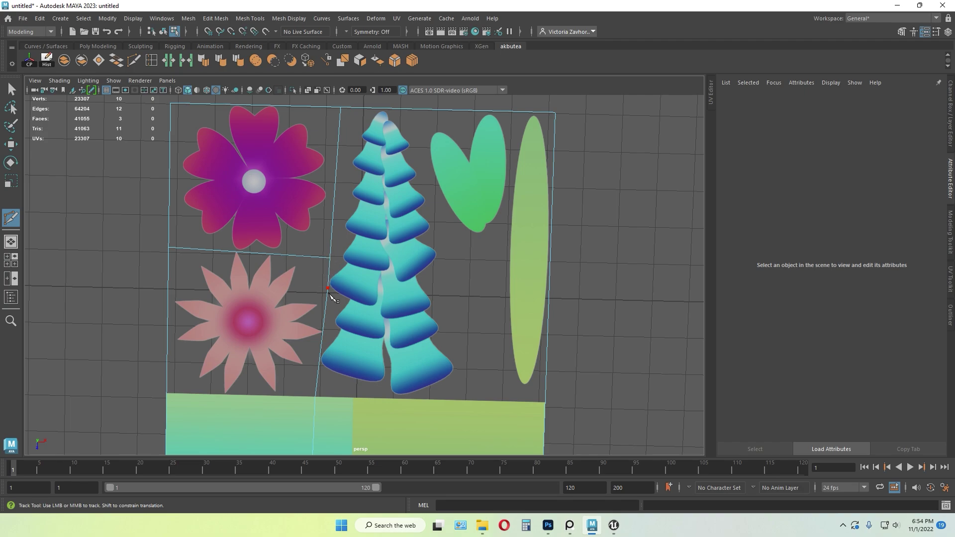
pyautogui.scroll(-3, 612, 238)
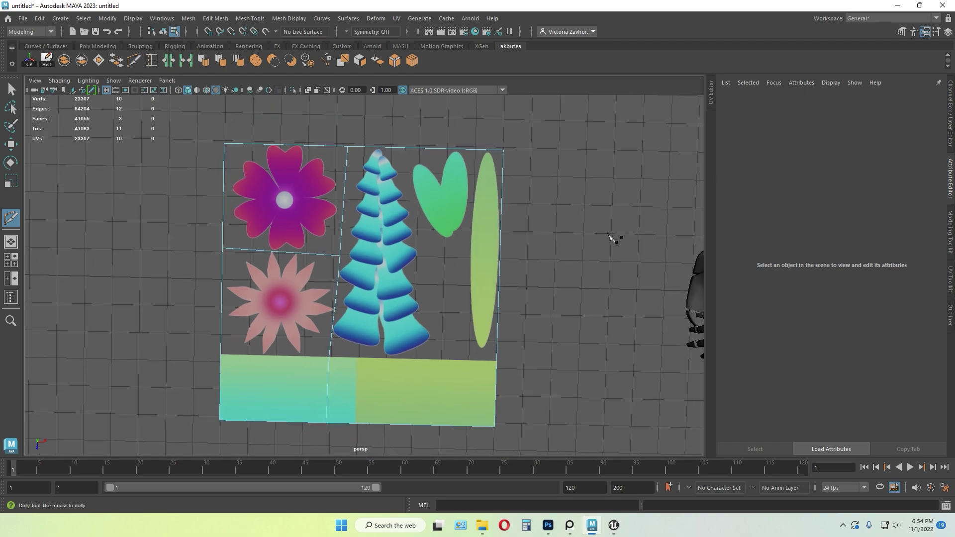
pyautogui.keyDown('alt'); pyautogui.moveTo(612, 238); pyautogui.dragTo(618, 221, button='middle'); pyautogui.keyUp('alt')
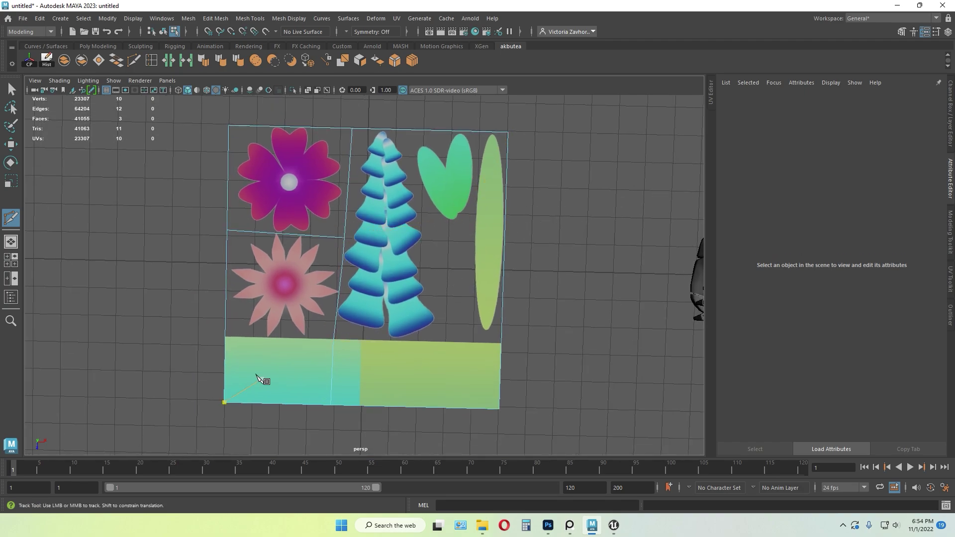
pyautogui.click(226, 339)
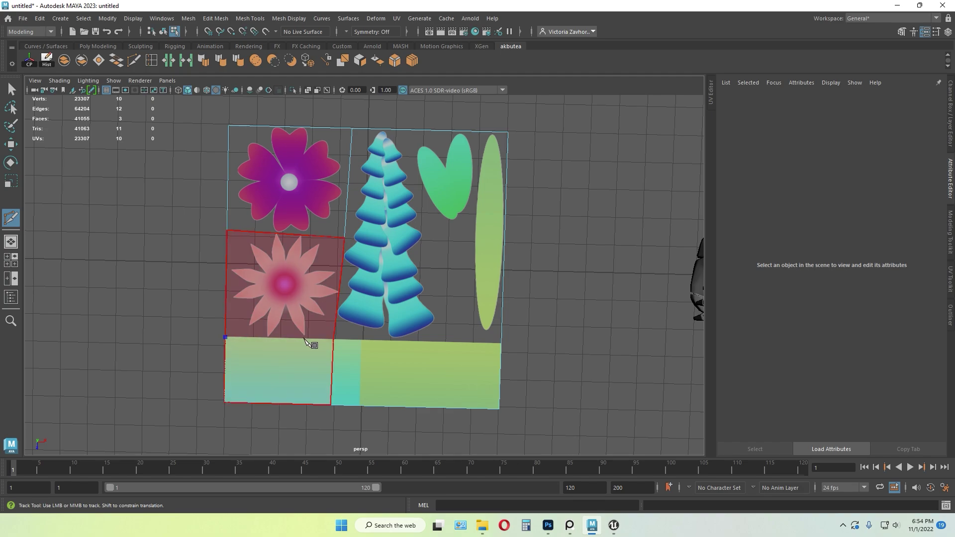
pyautogui.click(334, 340)
pyautogui.press('Return')
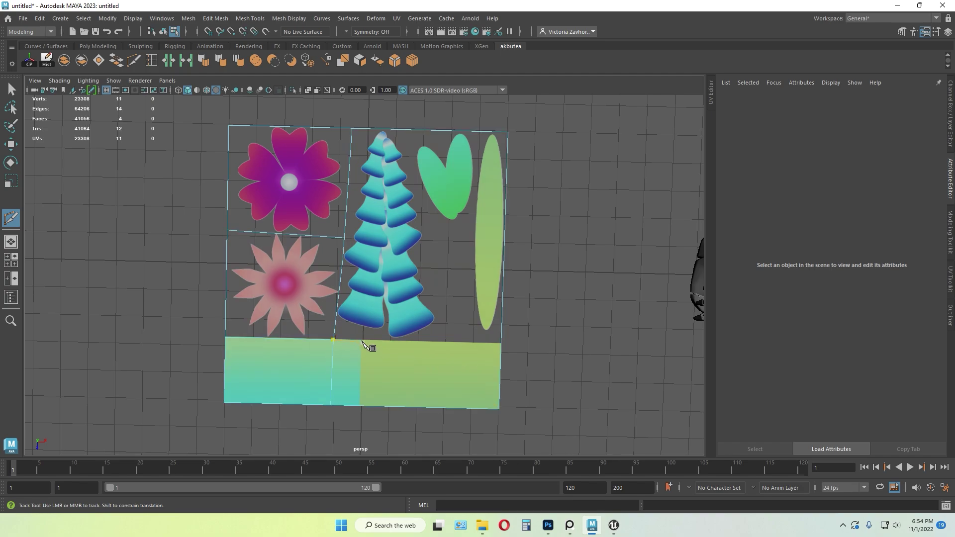
# - Cut the plane from its upper edge to its lower edge between the paired green leaves and the long narrow leaf
pyautogui.click(478, 132)
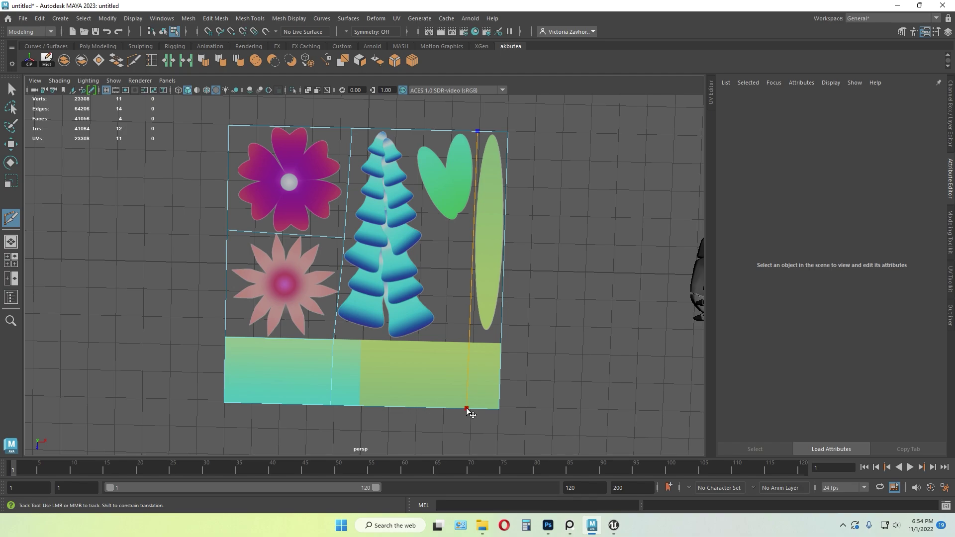
pyautogui.click(466, 408)
pyautogui.rightClick(622, 308)
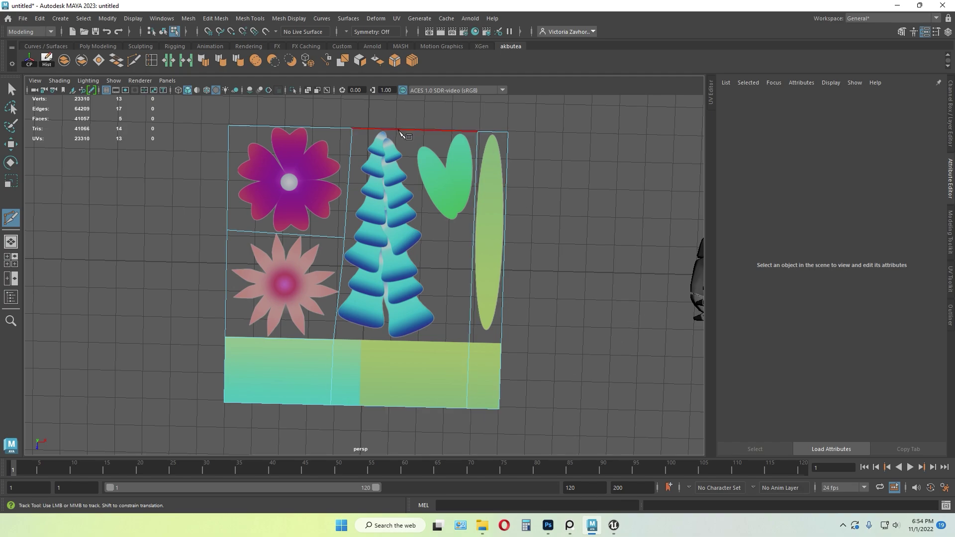
# - Cut around the blue plant from the plane's upper edge, down its leaf-facing side and under its base to the cut beside the flowers
pyautogui.click(401, 130)
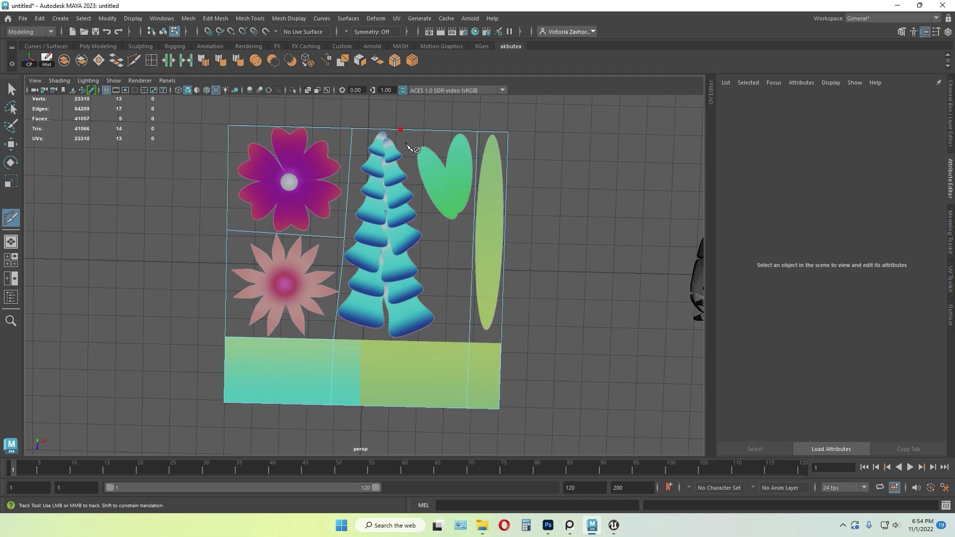
pyautogui.click(424, 238)
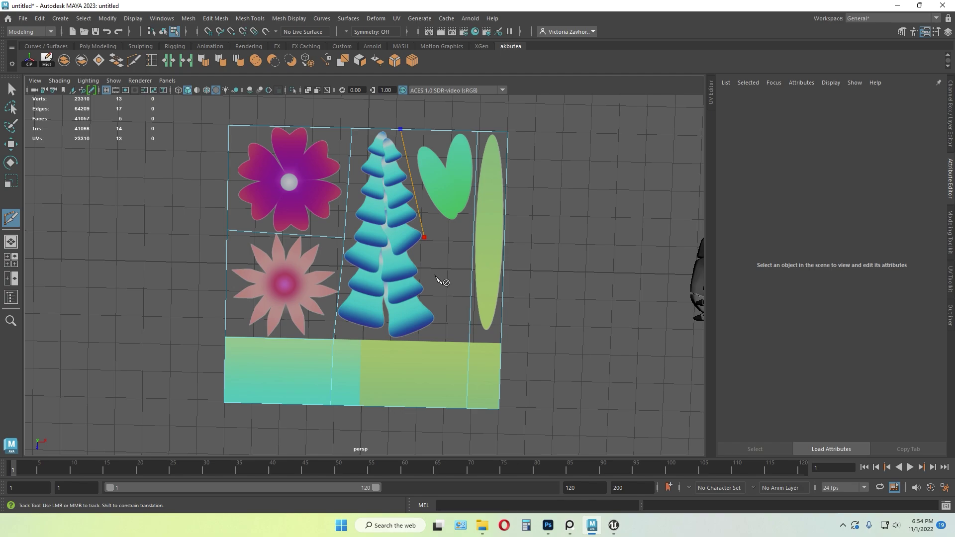
pyautogui.click(437, 323)
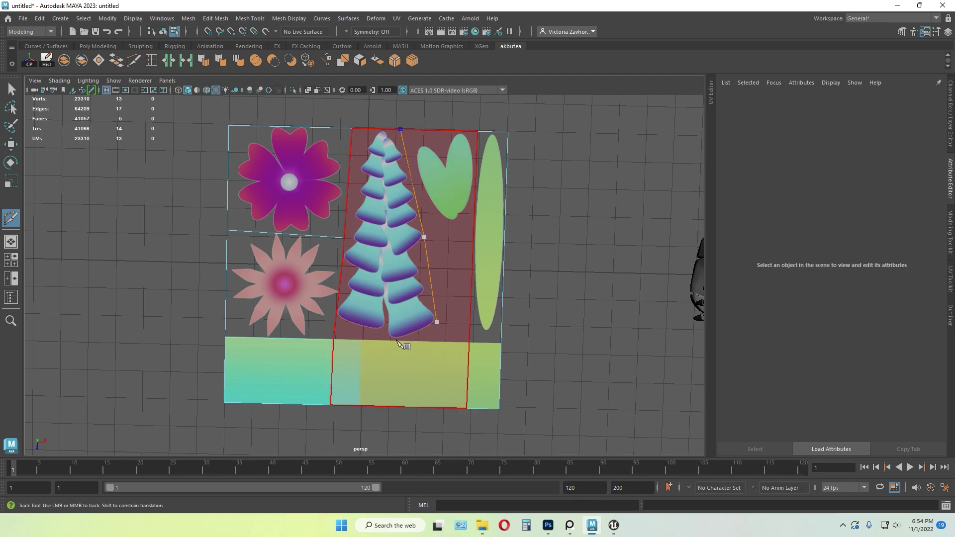
pyautogui.click(397, 340)
pyautogui.scroll(4, 393, 348)
pyautogui.hotkey('ctrl', 'z')
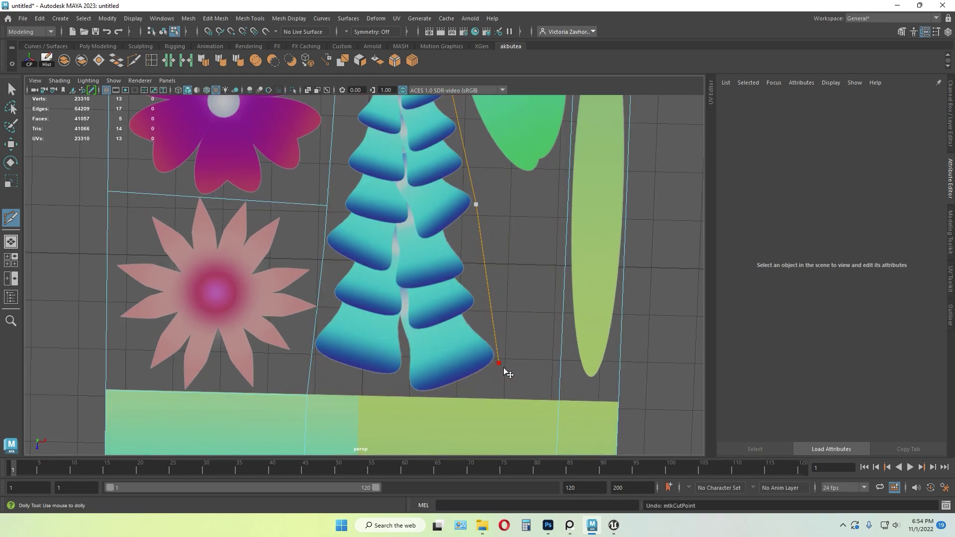
pyautogui.click(503, 373)
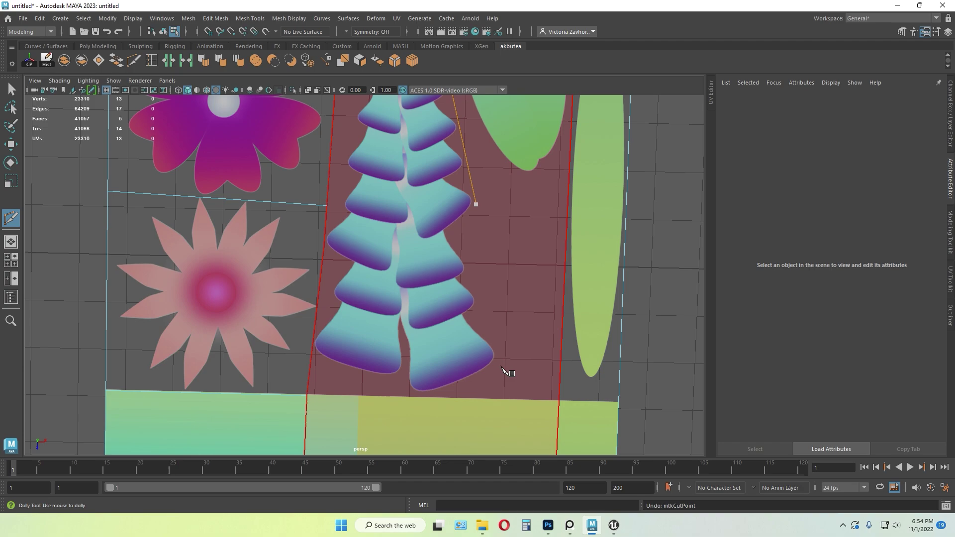
pyautogui.click(419, 396)
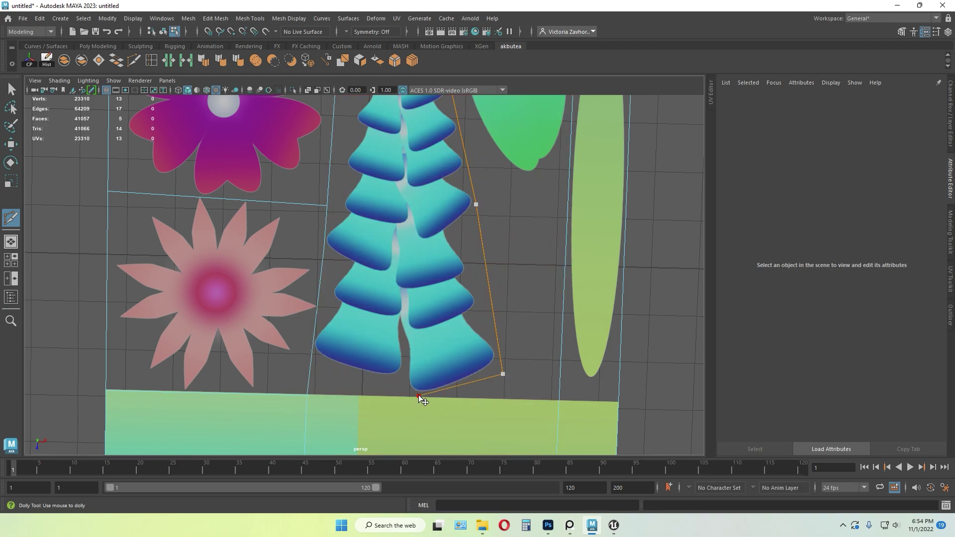
pyautogui.click(313, 352)
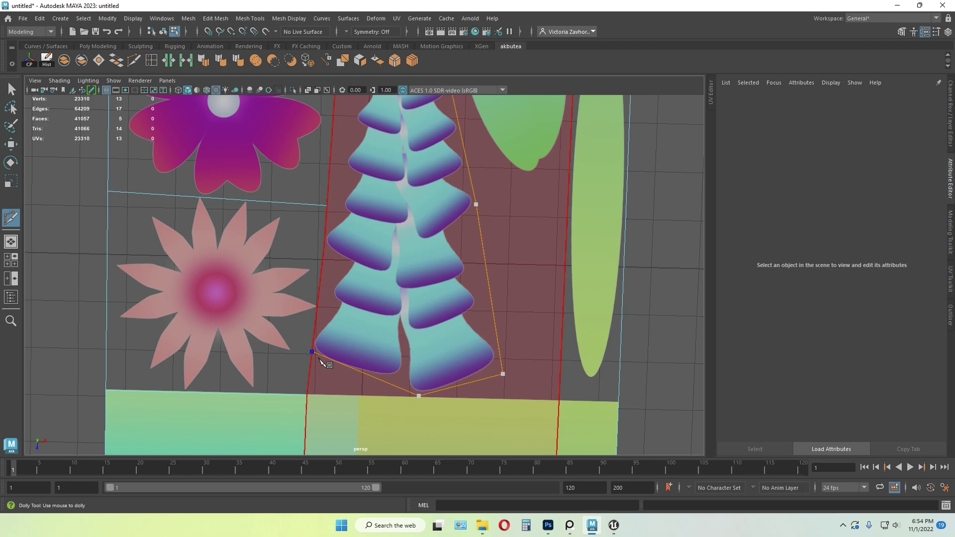
pyautogui.hotkey('ctrl', 'z')
pyautogui.click(312, 357)
pyautogui.rightClick(431, 370)
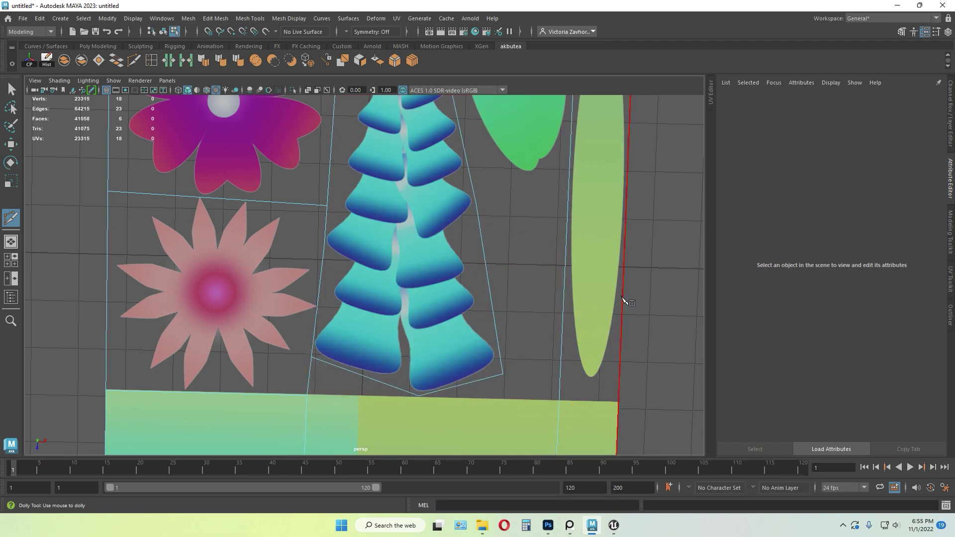
# - Cut diagonally above and below the paired green leaves, between the blue plant's outline and the plane's upper edge and long-leaf cut
pyautogui.scroll(-4, 647, 278)
pyautogui.keyDown('alt'); pyautogui.moveTo(559, 213); pyautogui.dragTo(516, 303, button='middle'); pyautogui.keyUp('alt')
pyautogui.scroll(5, 604, 230)
pyautogui.keyDown('alt'); pyautogui.moveTo(605, 215); pyautogui.dragTo(548, 207, button='middle'); pyautogui.keyUp('alt')
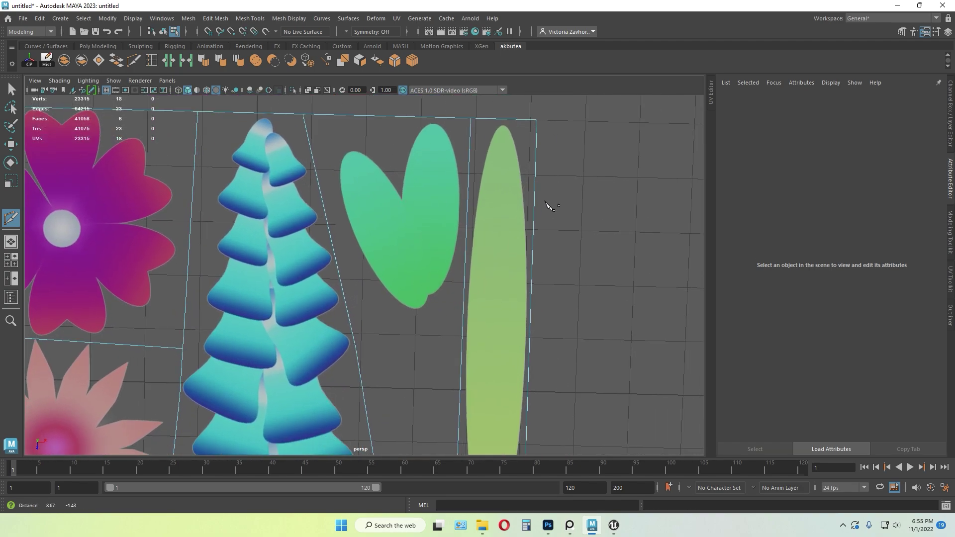
pyautogui.click(314, 164)
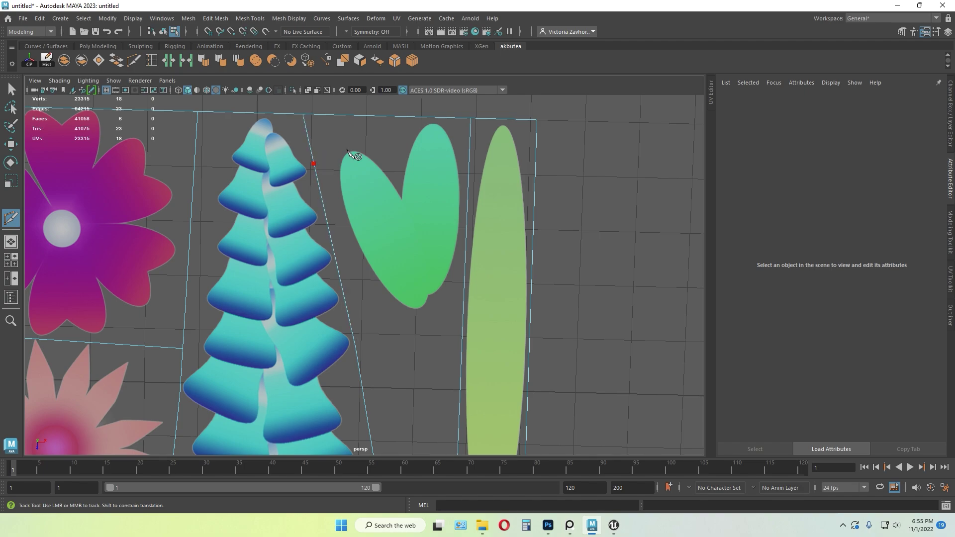
pyautogui.click(431, 118)
pyautogui.click(352, 329)
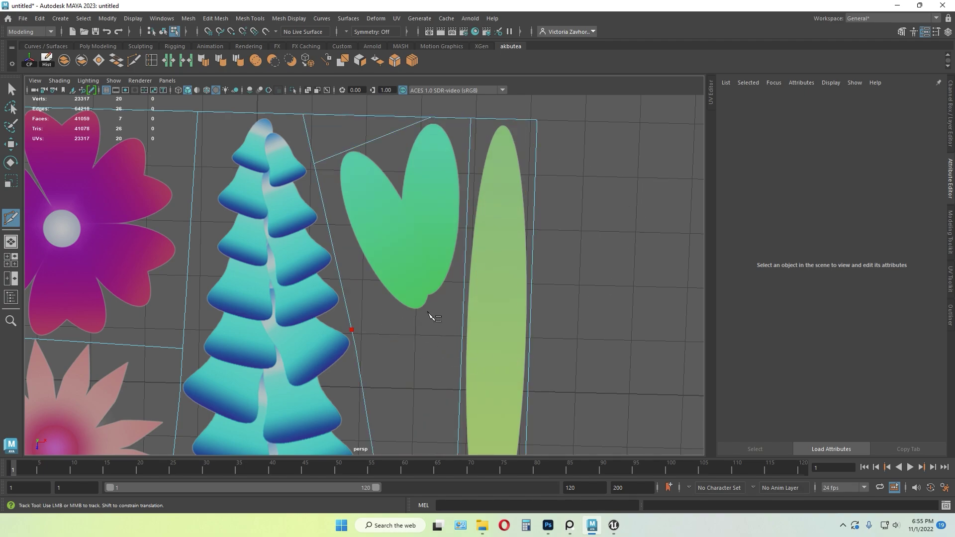
pyautogui.click(463, 308)
# - Cut diagonally along the paired leaves' side facing the blue plant, ending on the cut below the leaves
pyautogui.scroll(-4, 597, 310)
pyautogui.scroll(6, 448, 249)
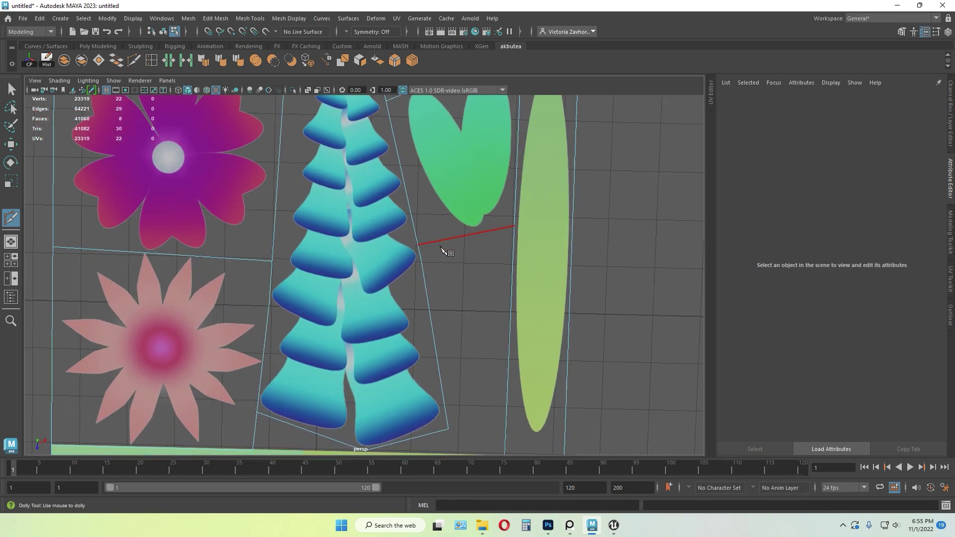
pyautogui.click(470, 235)
pyautogui.hotkey('ctrl', 'z')
pyautogui.click(458, 238)
pyautogui.keyDown('alt'); pyautogui.moveTo(680, 205); pyautogui.dragTo(615, 264, button='right'); pyautogui.keyUp('alt')
pyautogui.keyDown('alt'); pyautogui.moveTo(558, 337); pyautogui.dragTo(609, 341, button='middle'); pyautogui.keyUp('alt')
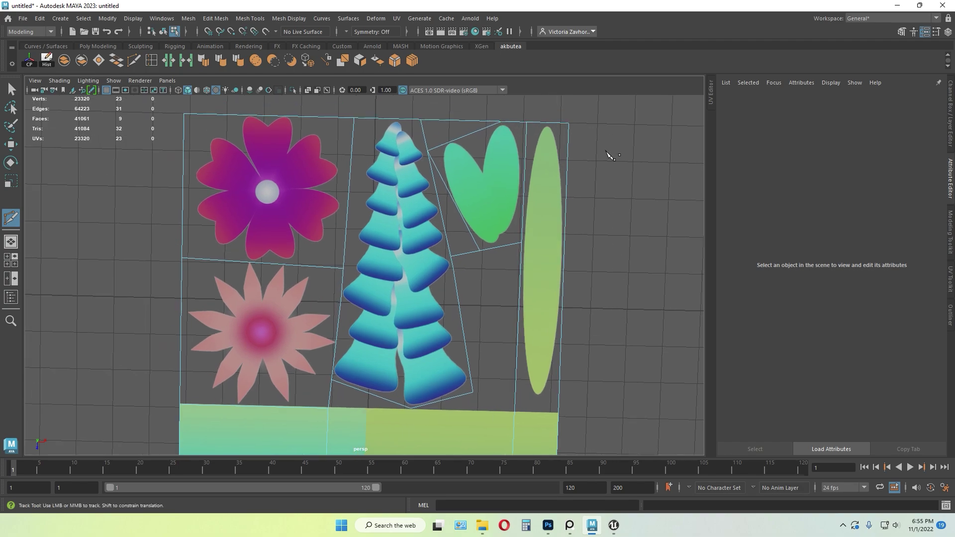
pyautogui.keyDown('alt'); pyautogui.moveTo(605, 151); pyautogui.dragTo(557, 171, button='middle'); pyautogui.keyUp('alt')
pyautogui.keyDown('alt'); pyautogui.moveTo(545, 282); pyautogui.dragTo(671, 220, button='middle'); pyautogui.keyUp('alt')
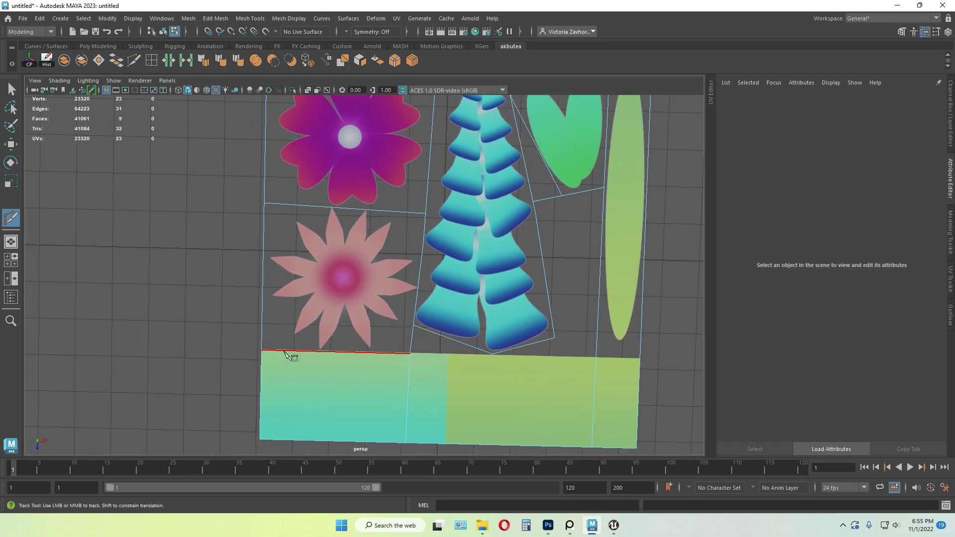
pyautogui.keyDown('alt'); pyautogui.moveTo(229, 267); pyautogui.dragTo(184, 326, button='middle'); pyautogui.keyUp('alt')
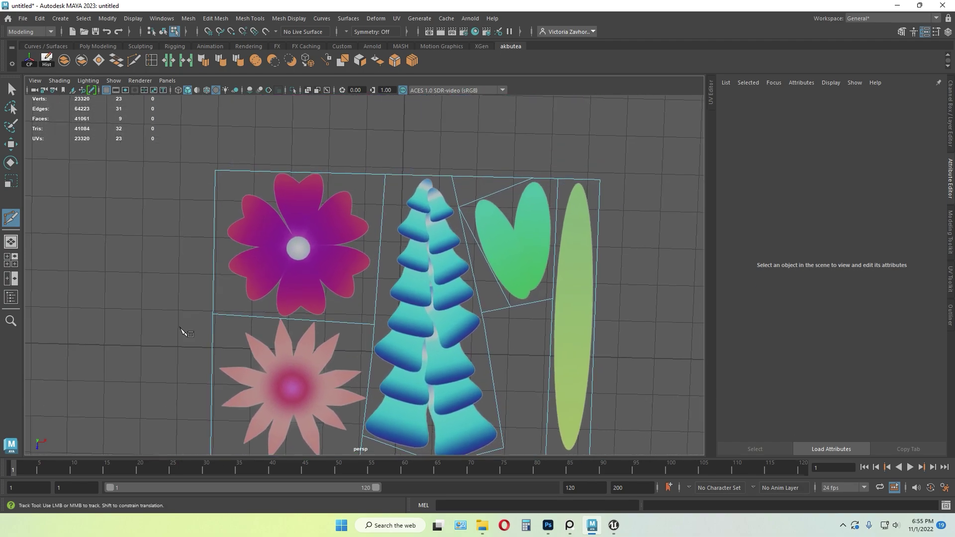
# - Cut along the purple flower's side facing away from the blue plant, from the plane's upper edge to the cut between the flowers
pyautogui.click(229, 171)
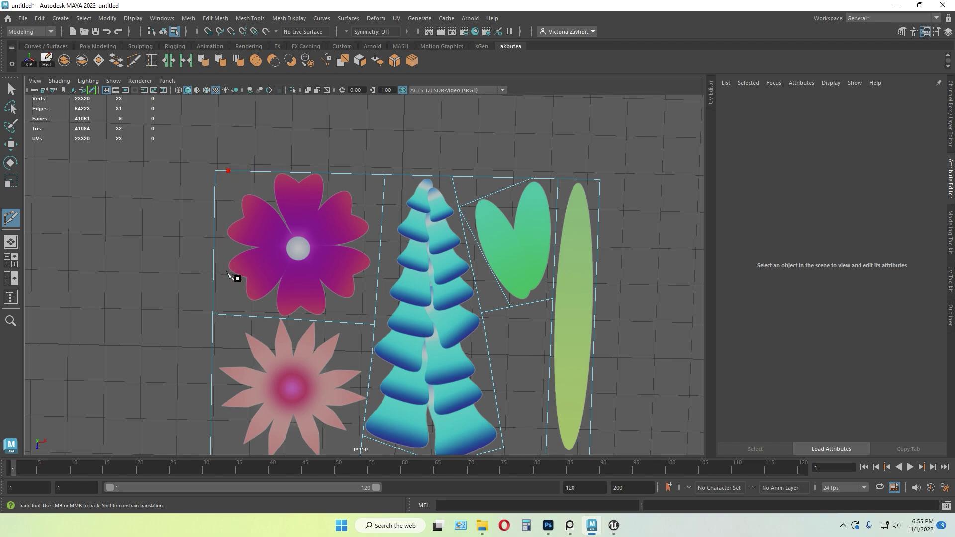
pyautogui.click(226, 315)
pyautogui.moveTo(144, 385)
pyautogui.keyDown('alt'); pyautogui.mouseDown(button='middle')
pyautogui.moveTo(187, 232)
pyautogui.moveTo(179, 381)
pyautogui.mouseUp(button='middle'); pyautogui.keyUp('alt')
pyautogui.scroll(4, 229, 179)
pyautogui.hotkey('ctrl', 'z')
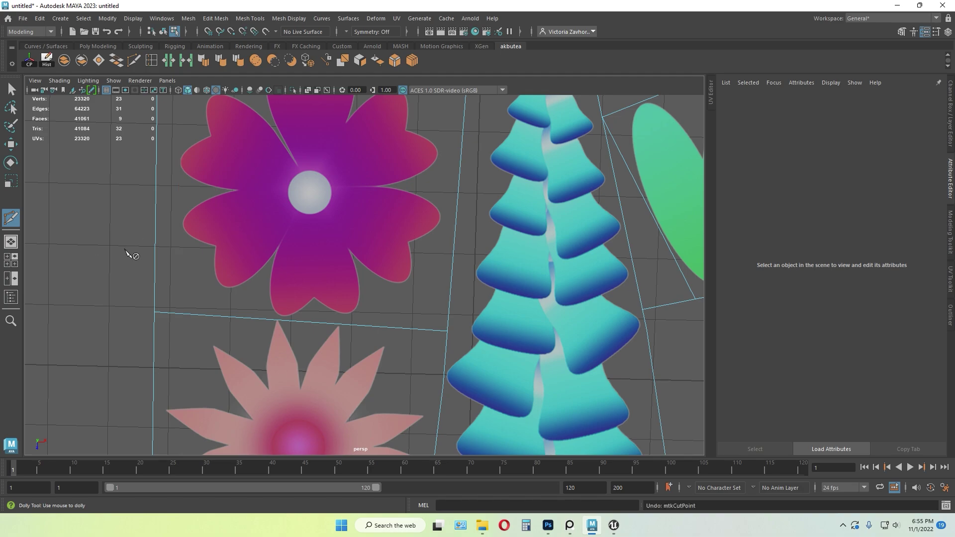
pyautogui.click(169, 313)
pyautogui.scroll(-3, 64, 360)
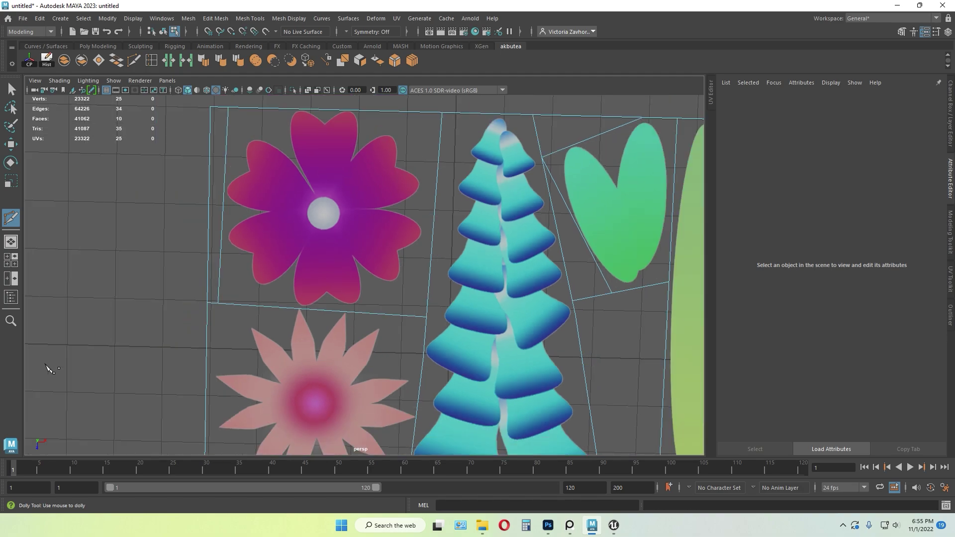
# - Try to cut along the pink flower's outer side, from the cut between the flowers to the upper edge of the gradient band
pyautogui.keyDown('alt'); pyautogui.moveTo(71, 383); pyautogui.dragTo(93, 281, button='middle'); pyautogui.keyUp('alt')
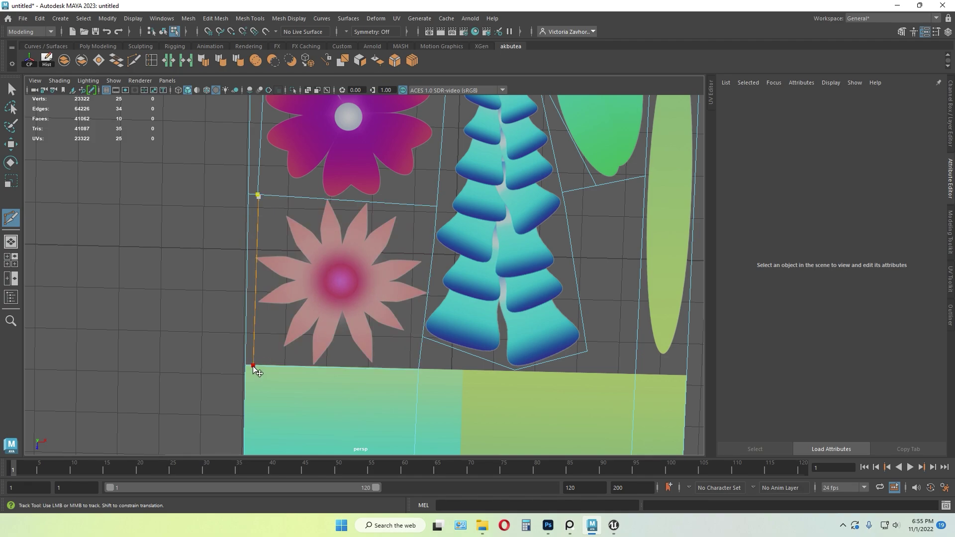
pyautogui.scroll(4, 193, 354)
pyautogui.hotkey('ctrl', 'z')
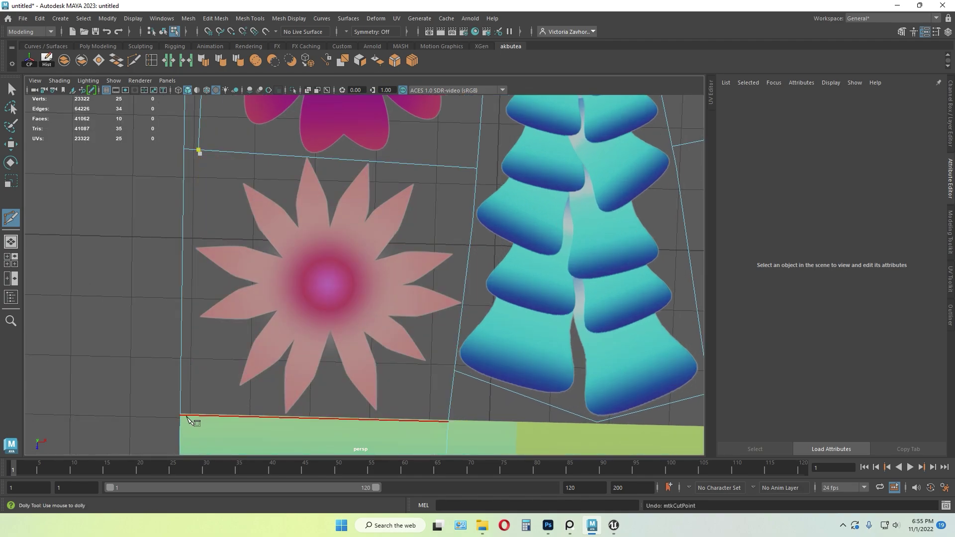
pyautogui.click(189, 416)
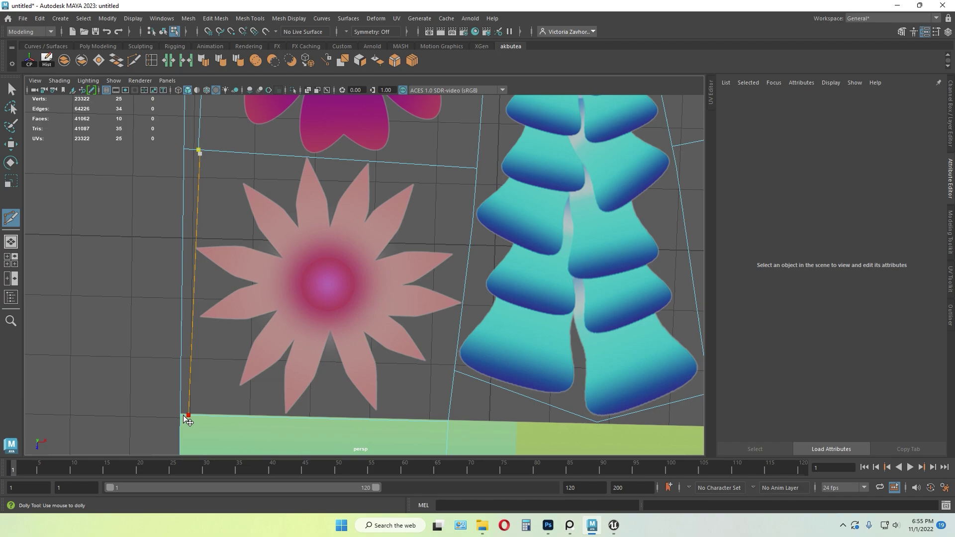
pyautogui.hotkey('ctrl', 'z')
pyautogui.click(187, 416)
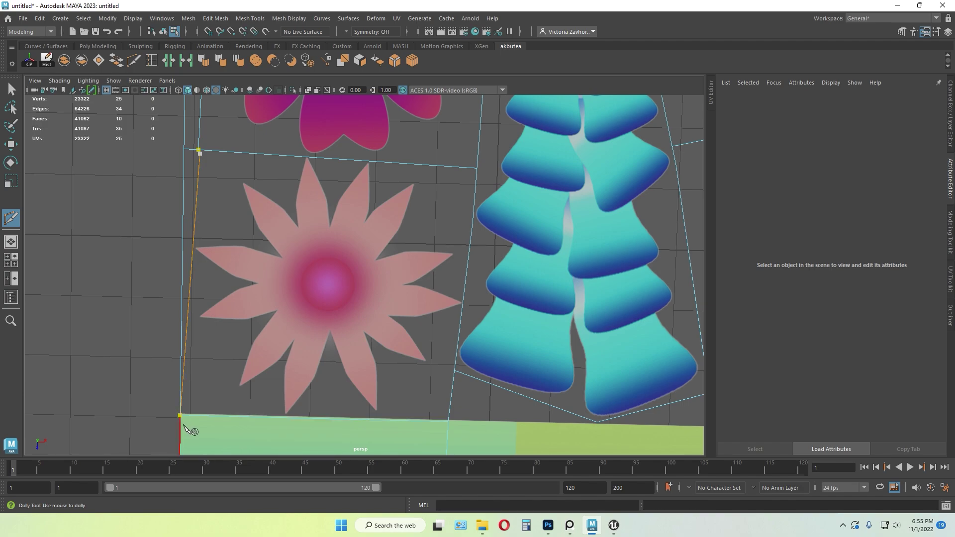
pyautogui.hotkey('ctrl', 'z')
pyautogui.scroll(3, 189, 411)
pyautogui.keyDown('alt'); pyautogui.moveTo(198, 381); pyautogui.dragTo(272, 275, button='middle'); pyautogui.keyUp('alt')
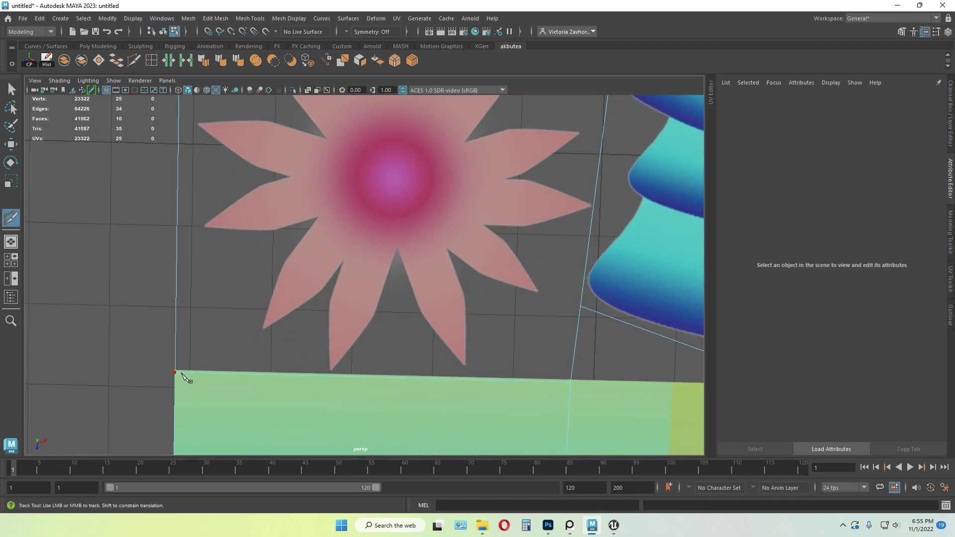
pyautogui.scroll(-4, 320, 286)
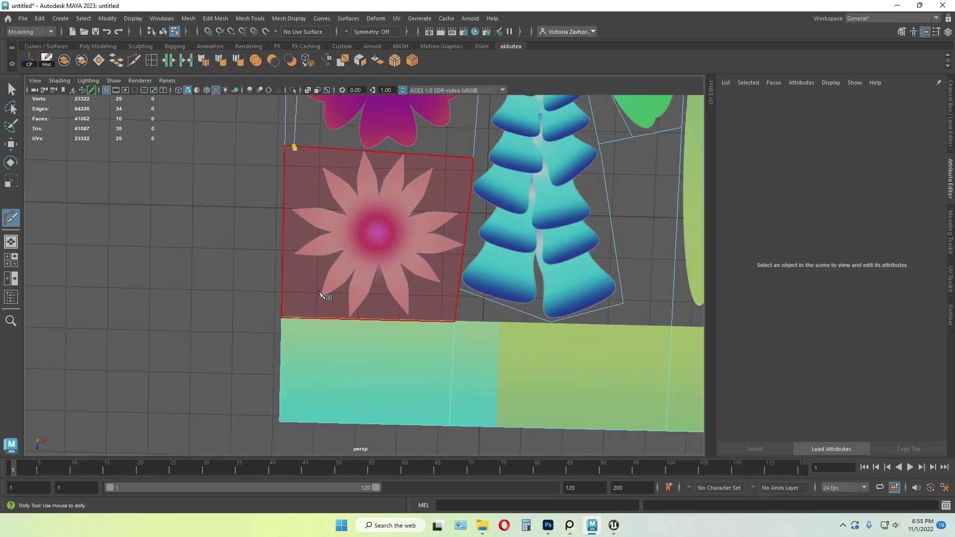
pyautogui.scroll(4, 320, 293)
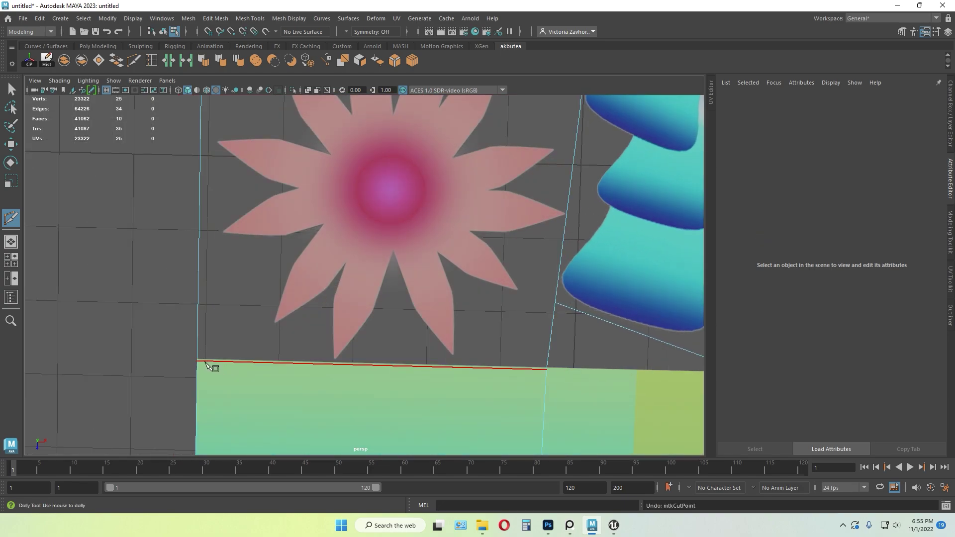
pyautogui.click(206, 363)
pyautogui.scroll(-4, 143, 338)
pyautogui.keyDown('alt'); pyautogui.moveTo(212, 227); pyautogui.dragTo(216, 273, button='middle'); pyautogui.keyUp('alt')
pyautogui.scroll(3, 218, 245)
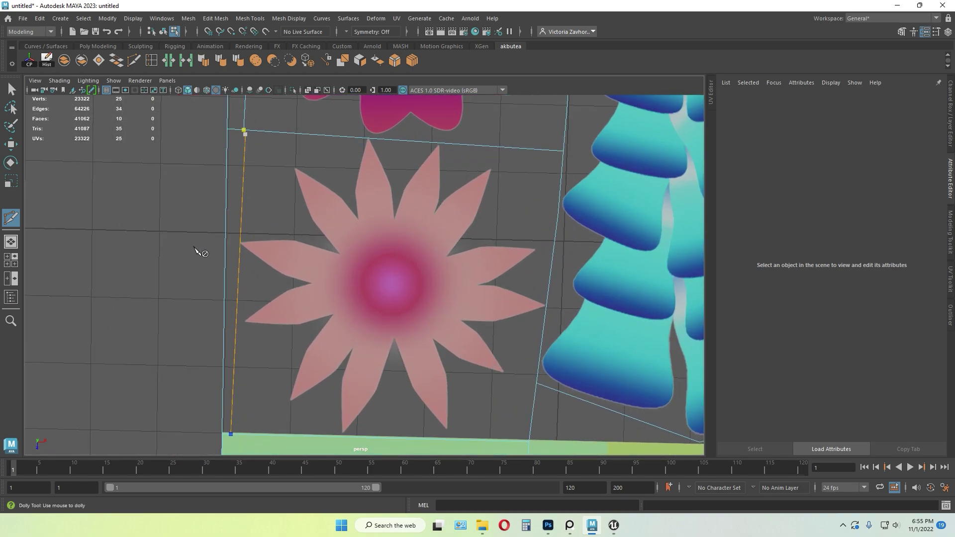
pyautogui.rightClick(165, 252)
# - Undo the cut along the pink flower's outer side
pyautogui.scroll(-2, 183, 186)
pyautogui.keyDown('alt'); pyautogui.moveTo(184, 169); pyautogui.dragTo(197, 224, button='middle'); pyautogui.keyUp('alt')
pyautogui.scroll(4, 214, 209)
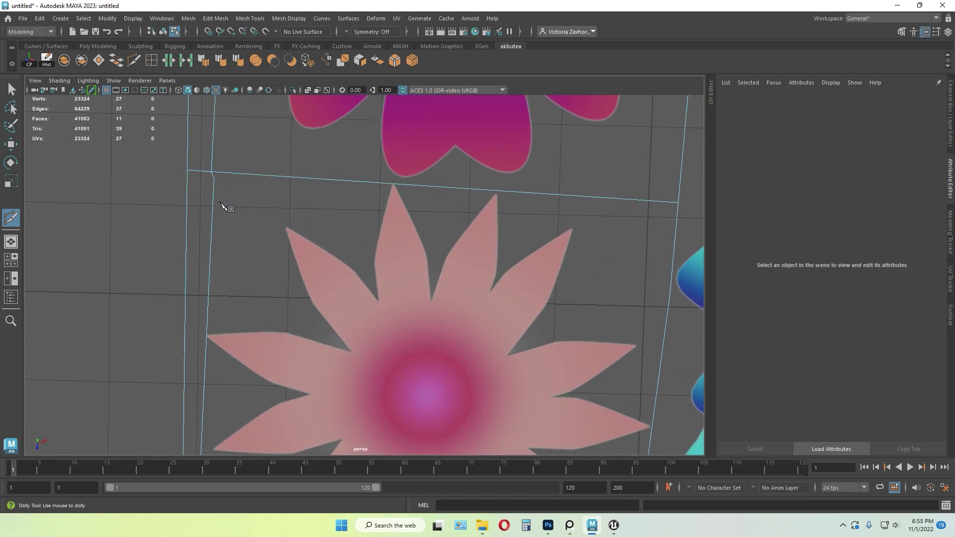
pyautogui.hotkey('ctrl', 'z')
pyautogui.hotkey('ctrl', 'z')
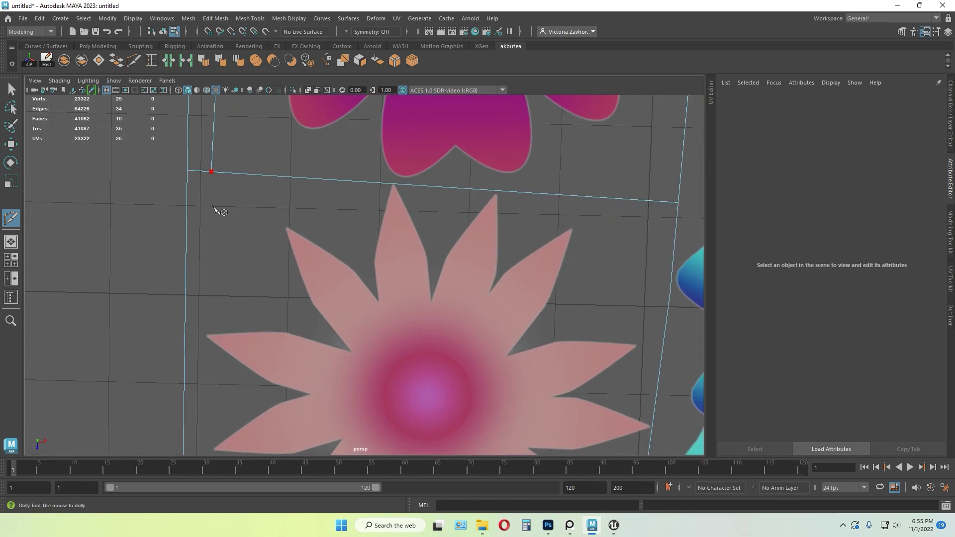
# - Cut past the pink flower's outer petals, from the end of the purple flower's outer cut to the gradient band's upper edge
pyautogui.keyDown('alt'); pyautogui.moveTo(212, 408); pyautogui.dragTo(323, 218, button='middle'); pyautogui.keyUp('alt')
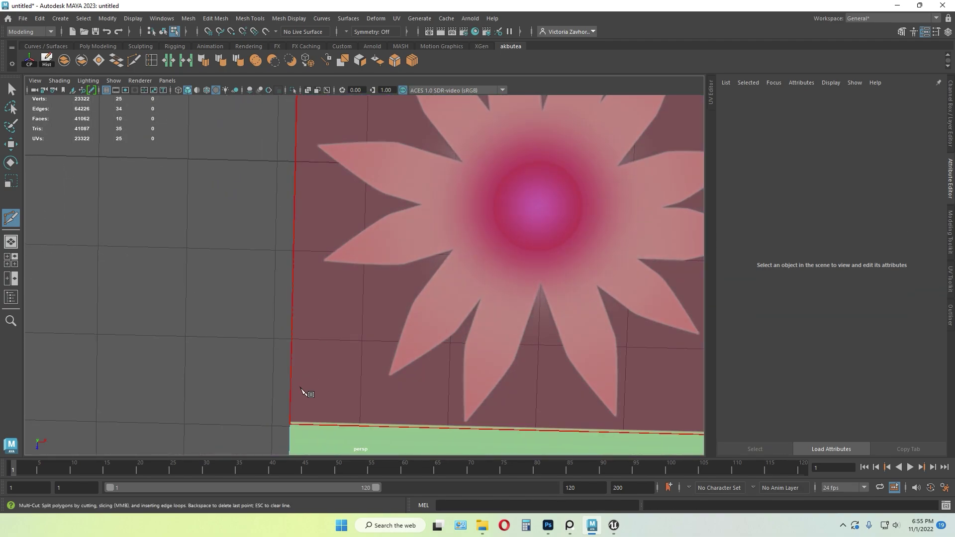
pyautogui.click(299, 425)
pyautogui.rightClick(193, 316)
pyautogui.scroll(-8, 219, 311)
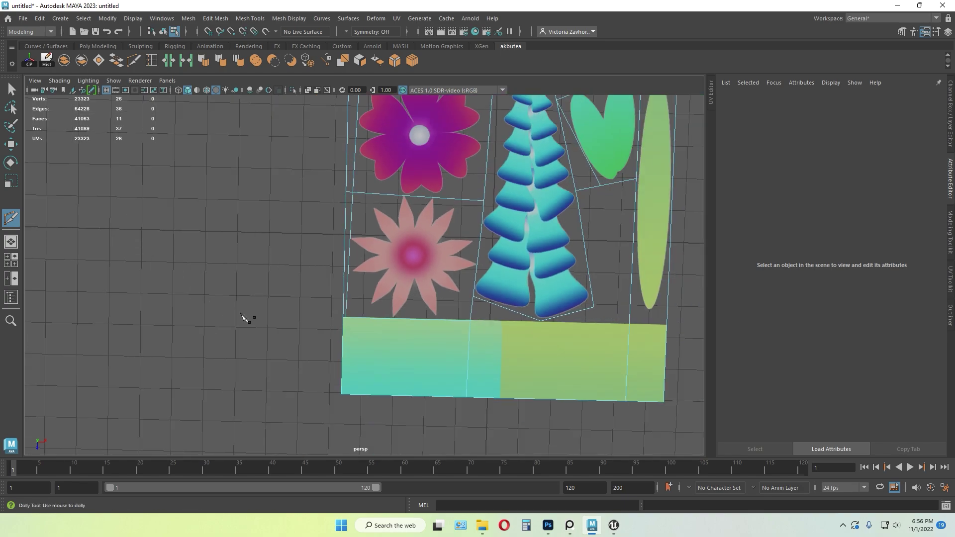
# - Cut diagonally beside the blue plant, from the end of the cut between the flowers to the plane's upper edge, and leave Multi-Cut
pyautogui.keyDown('alt'); pyautogui.moveTo(597, 268); pyautogui.dragTo(485, 328, button='middle'); pyautogui.keyUp('alt')
pyautogui.keyDown('alt'); pyautogui.moveTo(479, 372); pyautogui.dragTo(566, 316, button='middle'); pyautogui.keyUp('alt')
pyautogui.scroll(2, 558, 234)
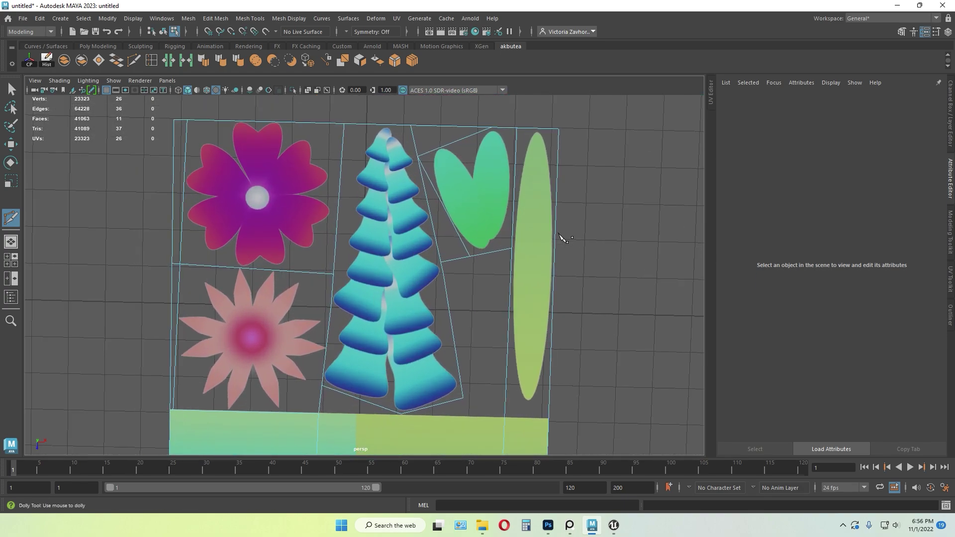
pyautogui.click(333, 274)
pyautogui.click(371, 126)
pyautogui.hotkey('ctrl', 'z')
pyautogui.click(367, 125)
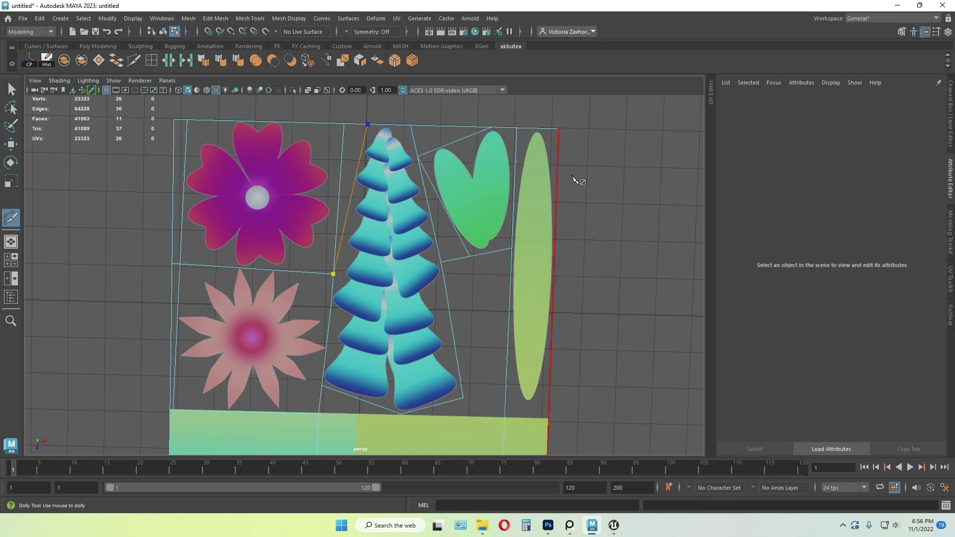
pyautogui.press('Return')
pyautogui.click(14, 94)
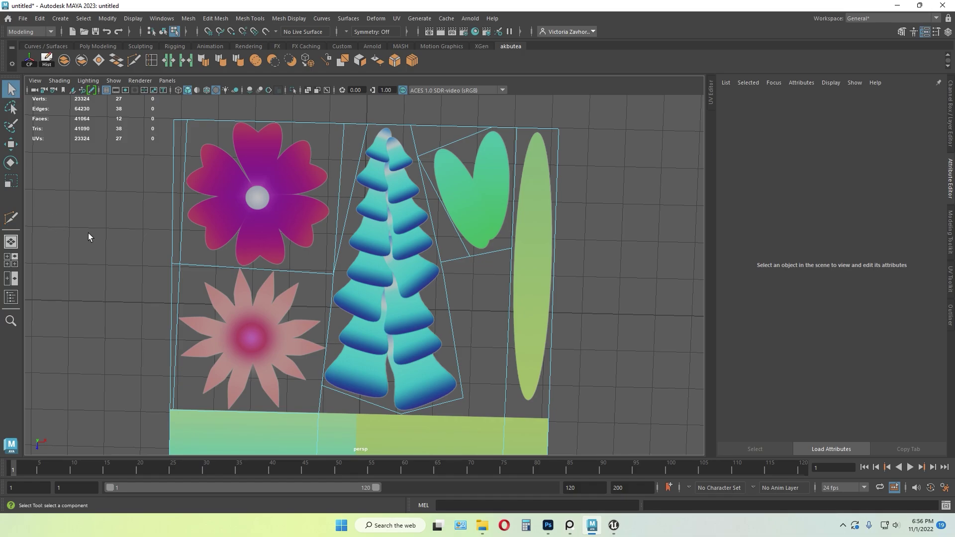
# - Delete the two narrow strip faces along the outer sides of the purple and pink flowers
pyautogui.scroll(-6, 175, 309)
pyautogui.scroll(3, 175, 309)
pyautogui.moveTo(224, 291)
pyautogui.keyDown('alt'); pyautogui.mouseDown()
pyautogui.moveTo(150, 296)
pyautogui.moveTo(85, 240)
pyautogui.moveTo(249, 263)
pyautogui.moveTo(171, 311)
pyautogui.moveTo(208, 284)
pyautogui.mouseUp(); pyautogui.keyUp('alt')
pyautogui.keyDown('alt'); pyautogui.moveTo(208, 284); pyautogui.dragTo(204, 249, button='middle'); pyautogui.keyUp('alt')
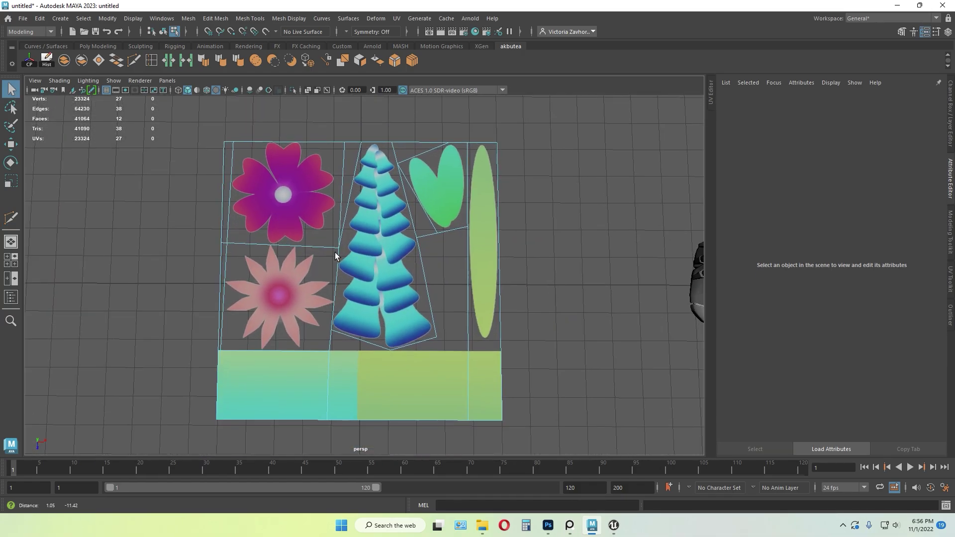
pyautogui.click(226, 179)
pyautogui.press('Delete')
pyautogui.click(220, 299)
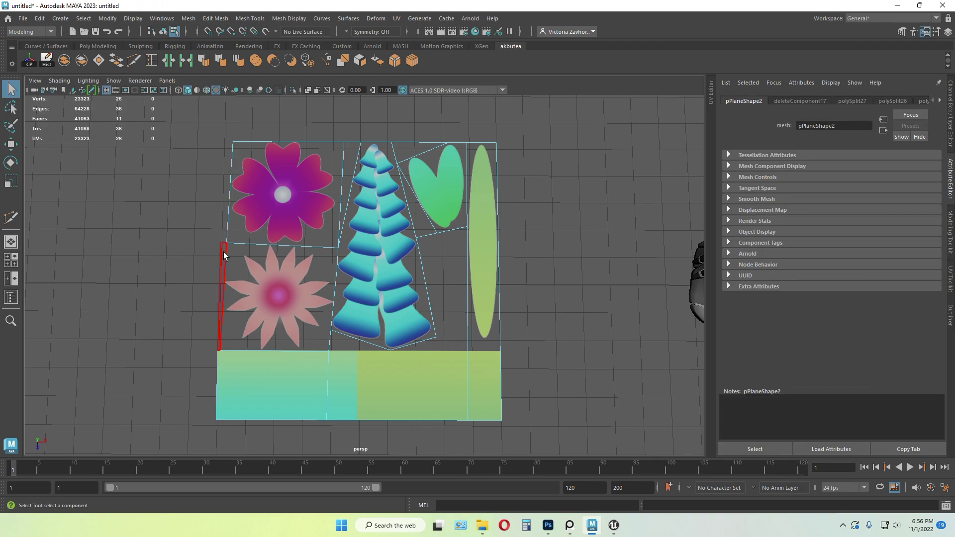
pyautogui.press('Delete')
# - Delete the gradient faces below the pink flower and below the blue plant
pyautogui.click(262, 373)
pyautogui.press('Delete')
pyautogui.click(357, 372)
pyautogui.press('Delete')
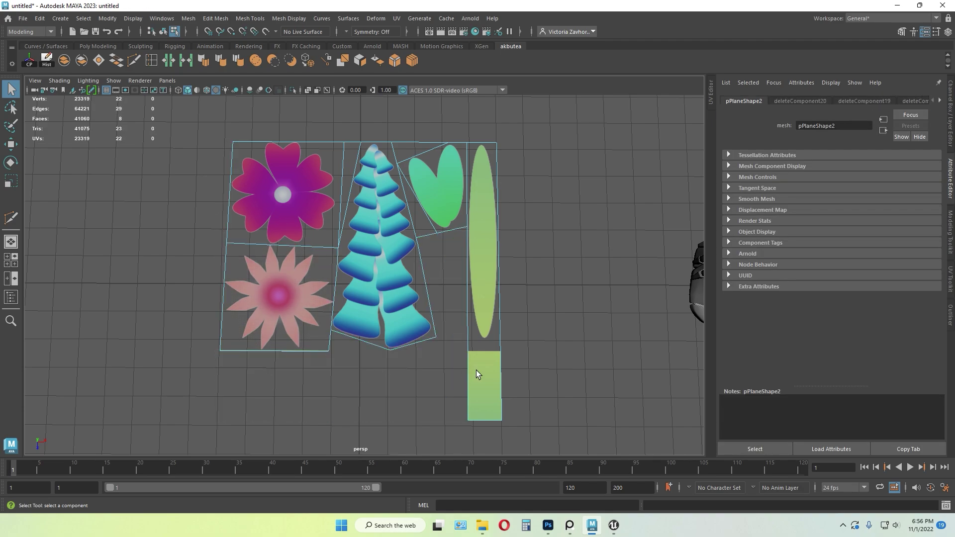
# - Cut across the long leaf's strip just below the leaf tip, above the gradient block
pyautogui.click(576, 358)
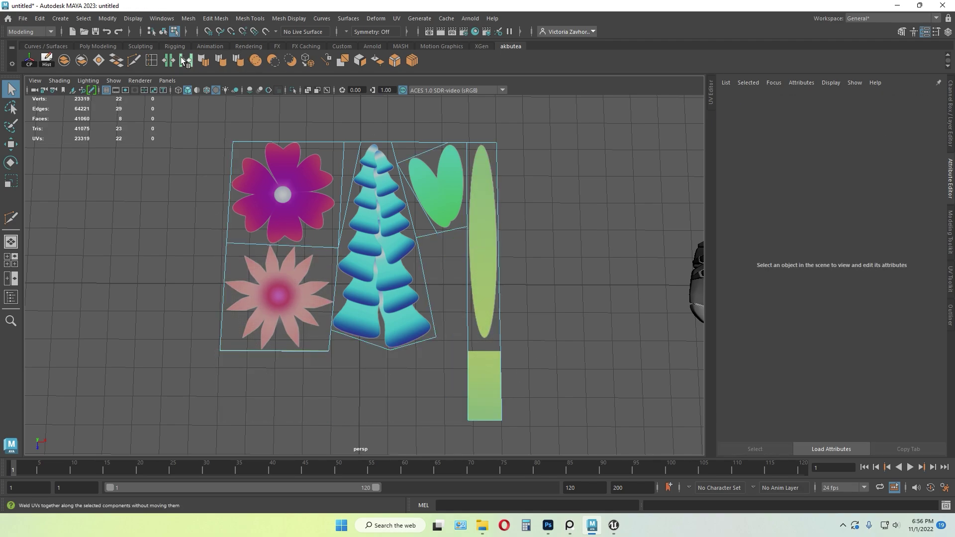
pyautogui.click(134, 61)
pyautogui.click(468, 343)
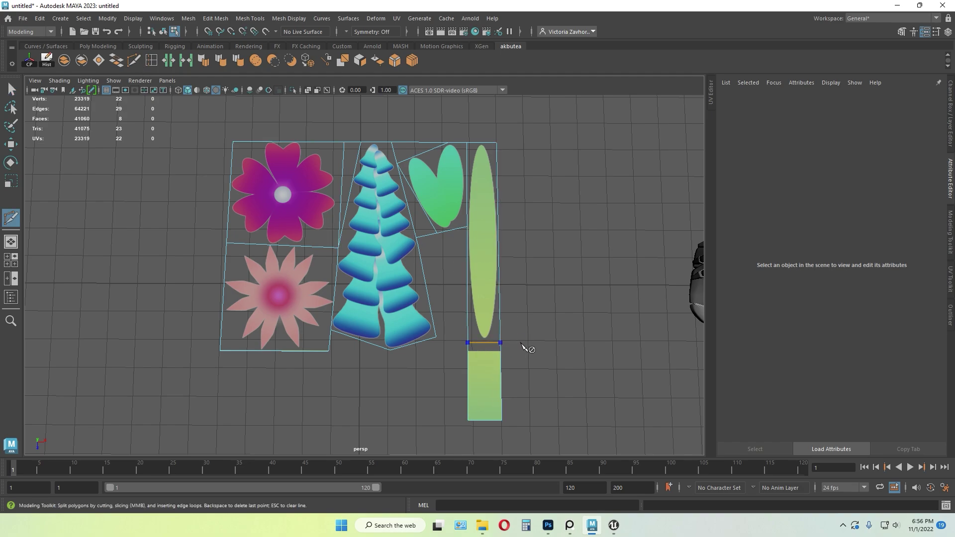
pyautogui.hotkey('ctrl', 'z')
pyautogui.click(469, 342)
pyautogui.press('q')
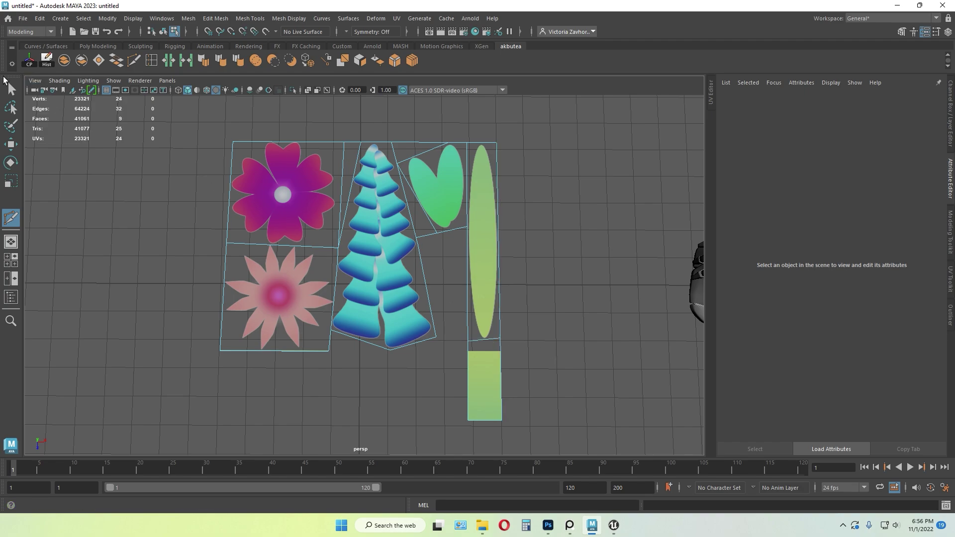
# - Delete the gradient block under the long leaf and the leftover faces around the paired leaves and beside the blue plant's tip
pyautogui.click(489, 399)
pyautogui.press('Delete')
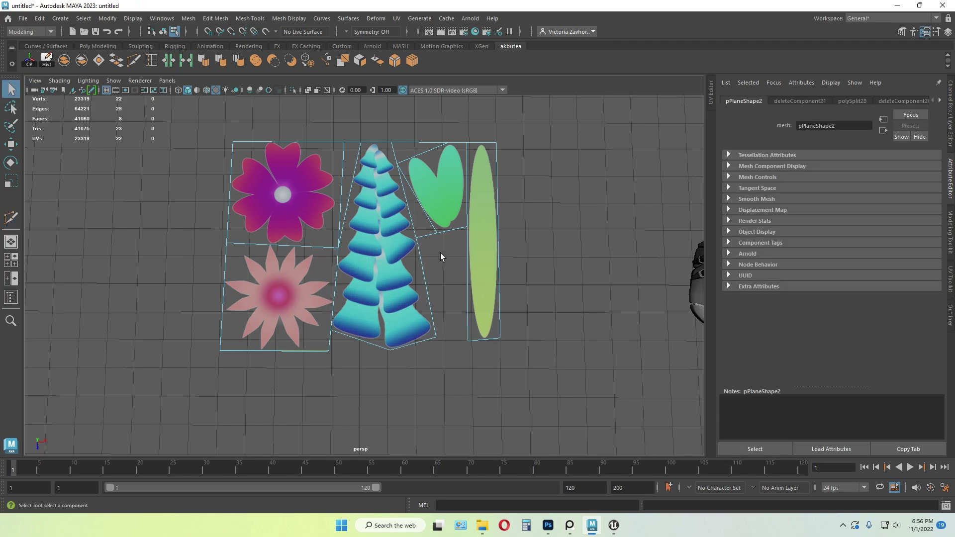
pyautogui.click(422, 228)
pyautogui.press('Delete')
pyautogui.click(403, 151)
pyautogui.press('Delete')
pyautogui.click(350, 147)
pyautogui.press('Delete')
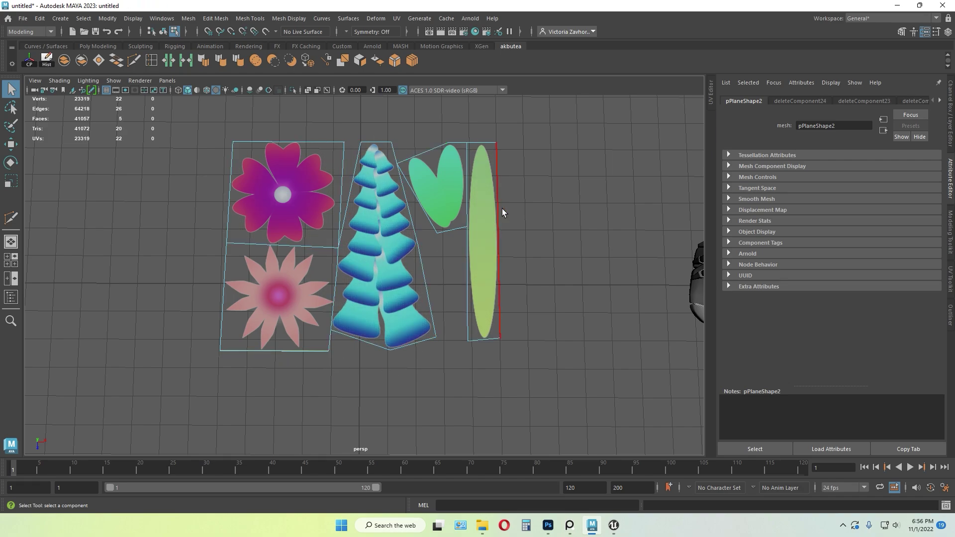
pyautogui.press('F8')
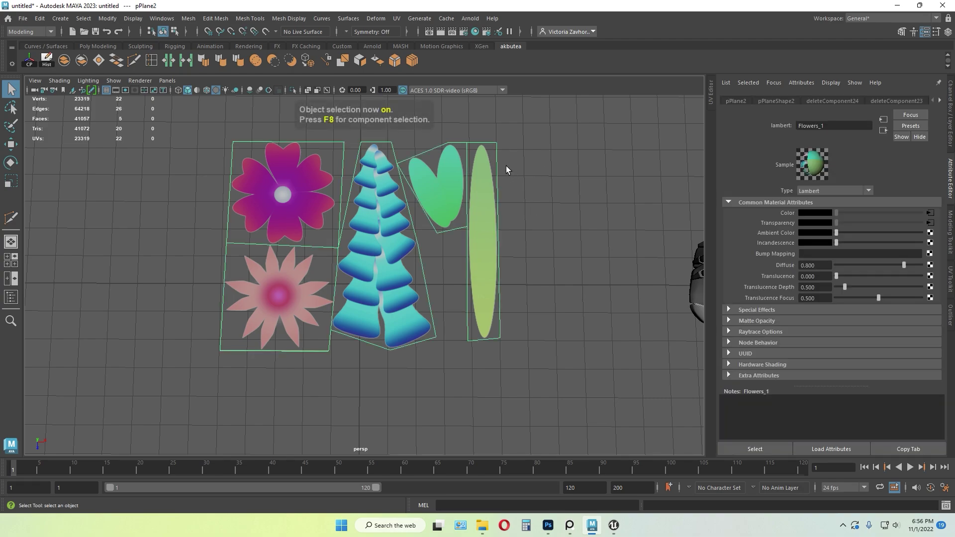
pyautogui.keyDown('alt'); pyautogui.moveTo(455, 138); pyautogui.dragTo(456, 178, button='middle'); pyautogui.keyUp('alt')
pyautogui.keyDown('alt'); pyautogui.moveTo(455, 179); pyautogui.dragTo(441, 149); pyautogui.keyUp('alt')
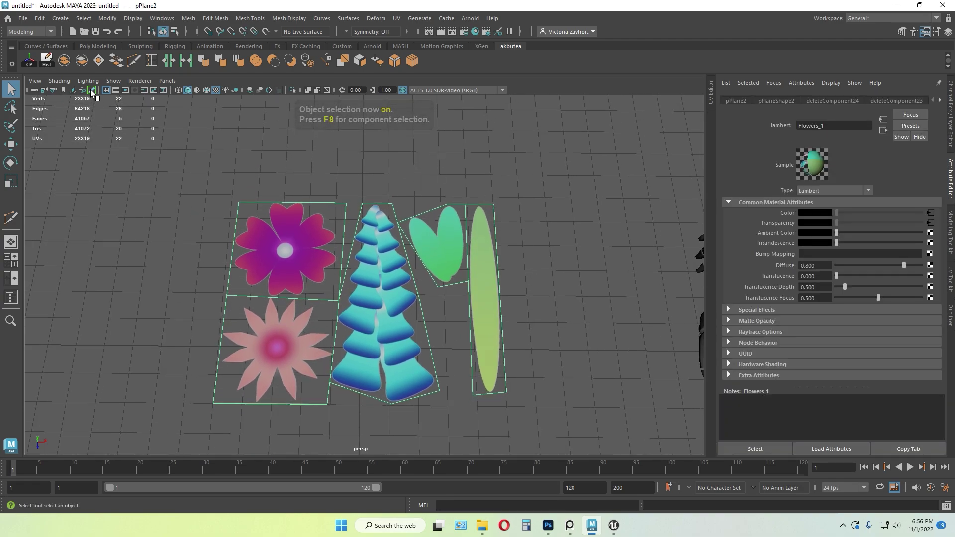
pyautogui.click(177, 258)
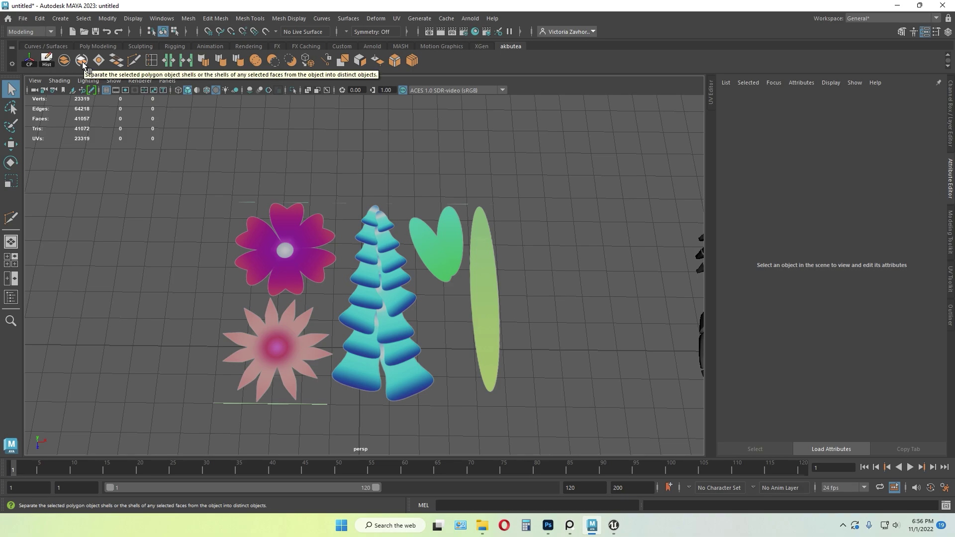
pyautogui.click(224, 20)
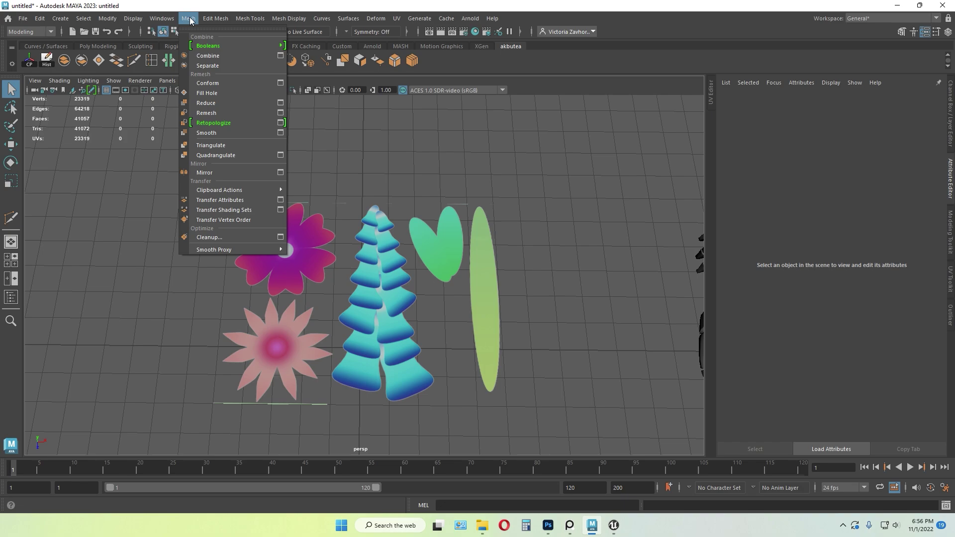
pyautogui.click(613, 273)
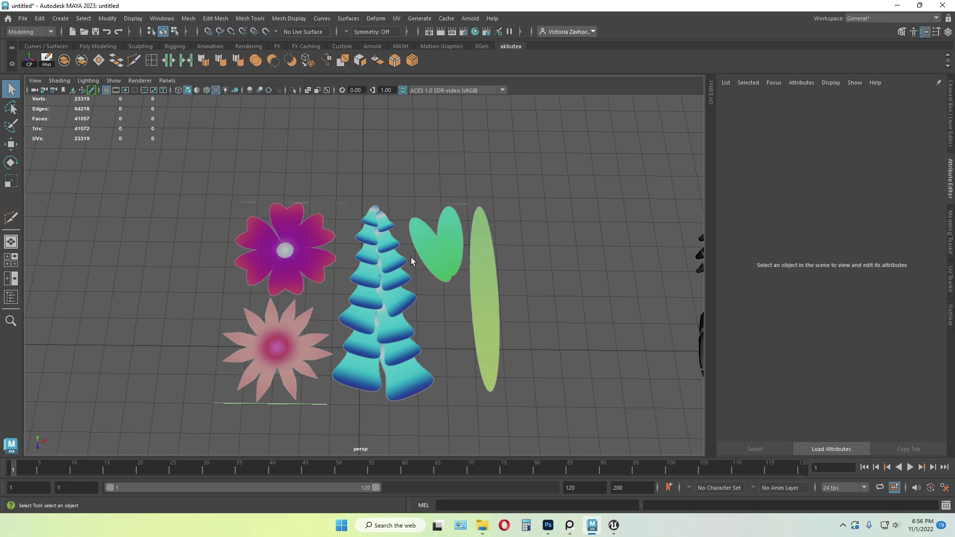
pyautogui.click(416, 223)
pyautogui.moveTo(441, 267)
pyautogui.keyDown('alt'); pyautogui.mouseDown()
pyautogui.moveTo(417, 232)
pyautogui.moveTo(424, 260)
pyautogui.mouseUp(); pyautogui.keyUp('alt')
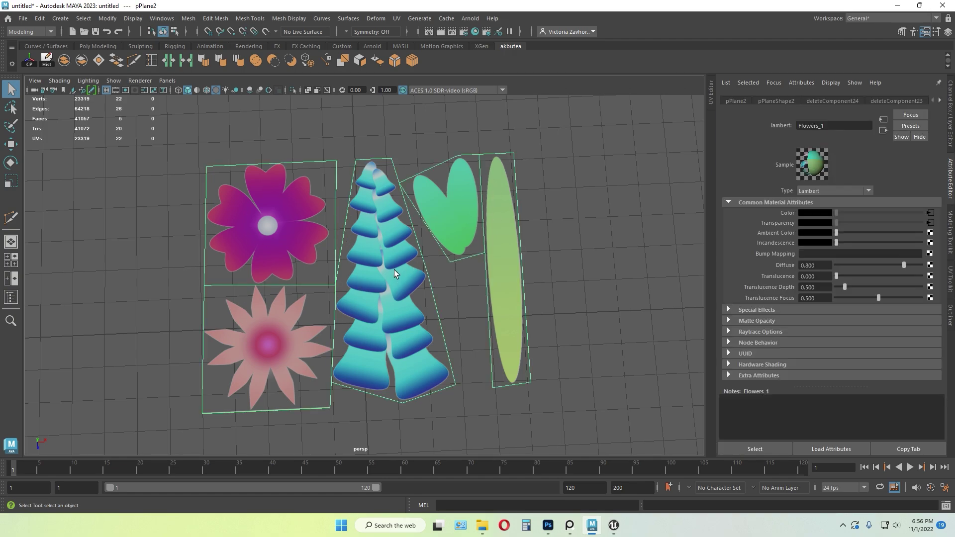
# - Select the long narrow leaf's face and detach it from the neighbouring faces of the plane
pyautogui.press('F11')
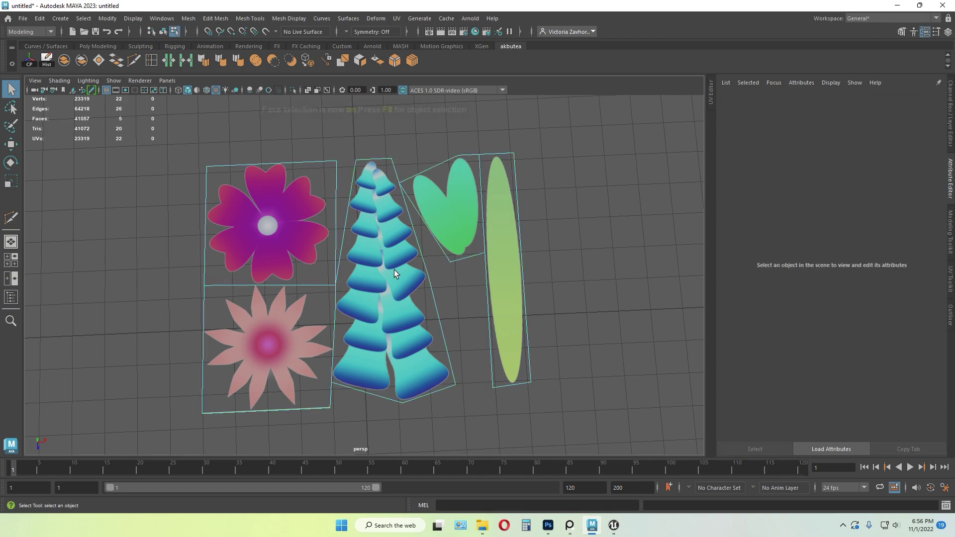
pyautogui.keyDown('alt'); pyautogui.moveTo(562, 231); pyautogui.dragTo(504, 229); pyautogui.keyUp('alt')
pyautogui.click(505, 229)
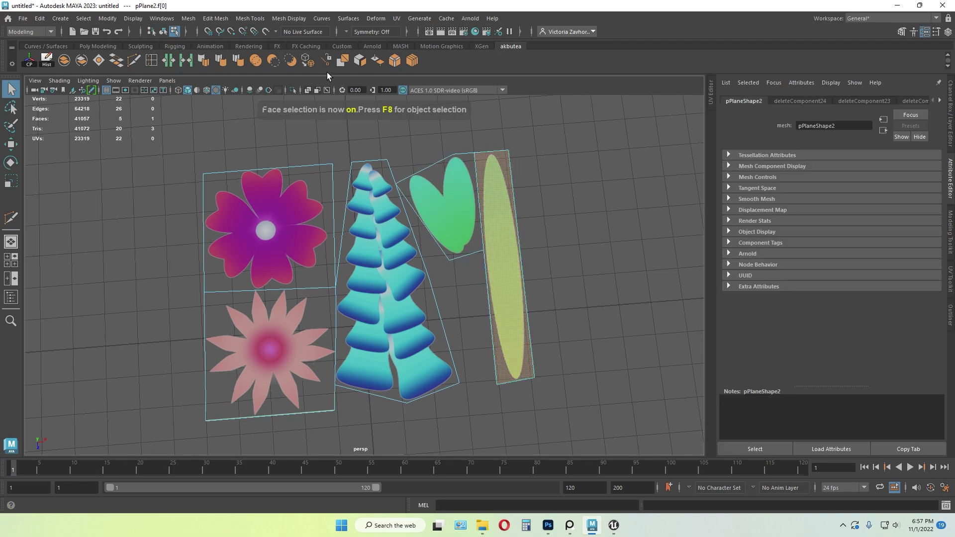
pyautogui.click(357, 60)
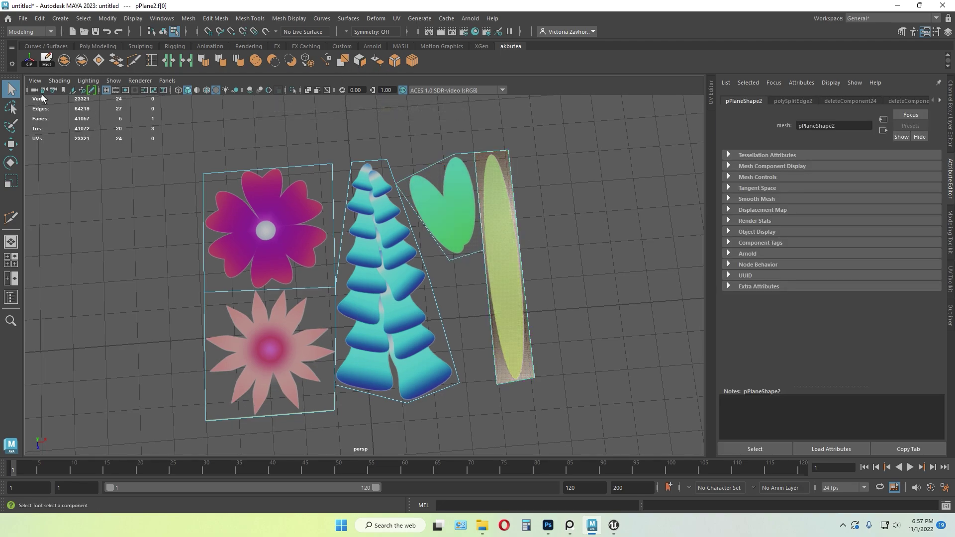
# - Detach the purple flower's face from the plane and separate the mesh into individual objects
pyautogui.click(292, 233)
pyautogui.click(358, 62)
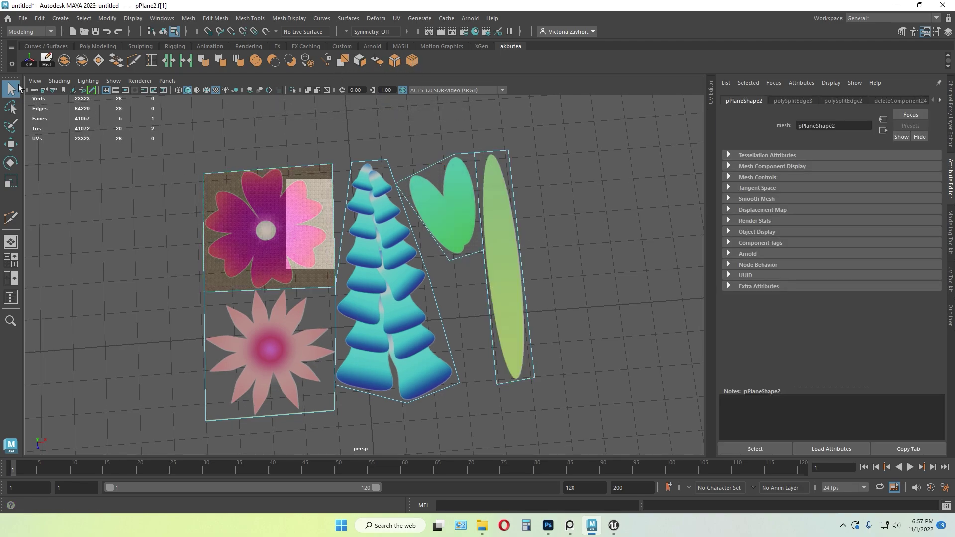
pyautogui.press('F8')
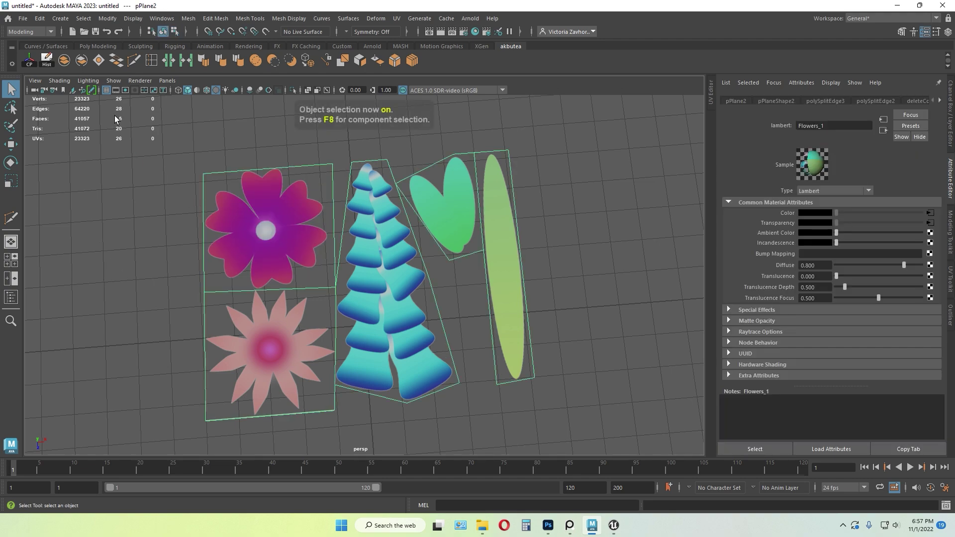
pyautogui.click(80, 62)
# - Move the purple flower piece to about -0.555 in X and slide the long narrow leaf piece clear of the others
pyautogui.click(290, 232)
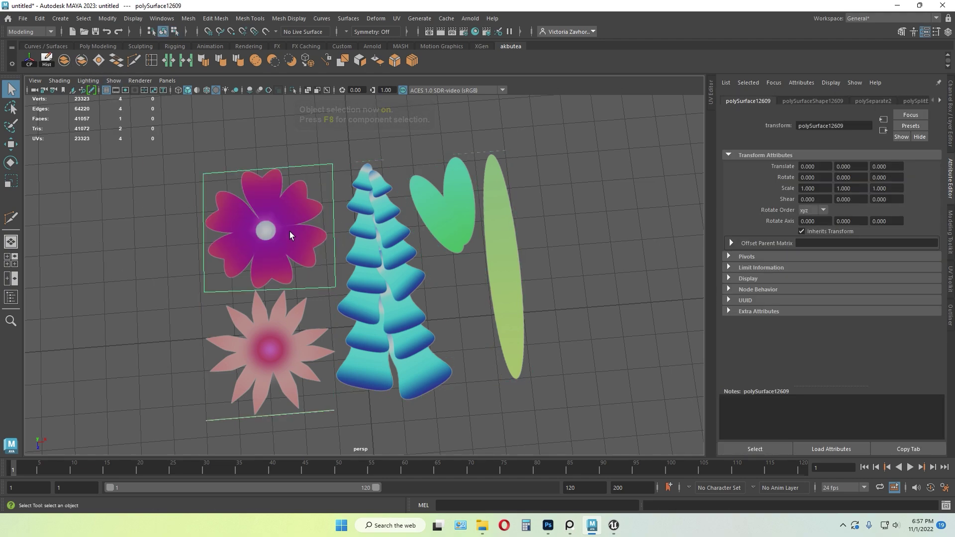
pyautogui.press('w')
pyautogui.moveTo(412, 321); pyautogui.dragTo(234, 331)
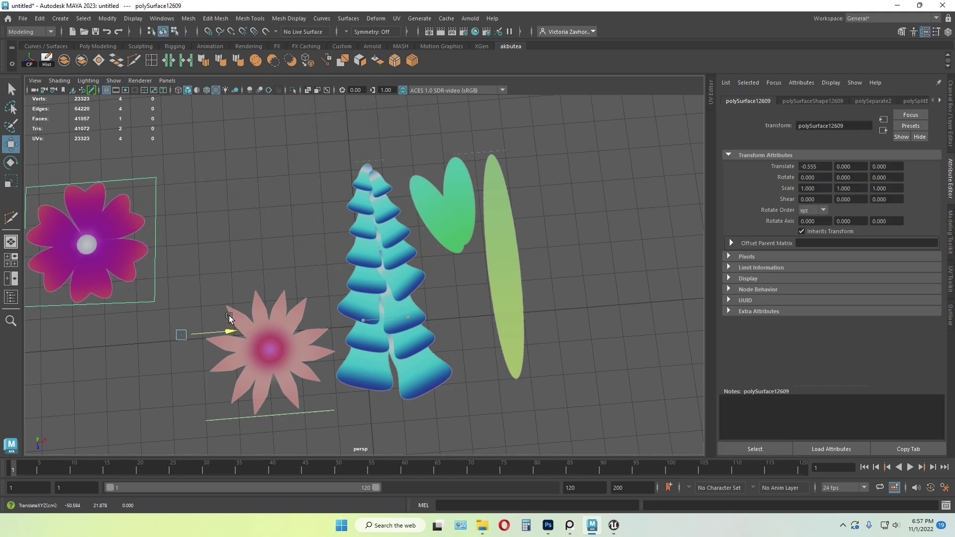
pyautogui.click(502, 251)
pyautogui.scroll(-3, 512, 289)
pyautogui.moveTo(411, 302); pyautogui.dragTo(473, 297)
# - Try to detach the paired leaves' face from the remaining mesh and separate it into individual objects
pyautogui.click(393, 229)
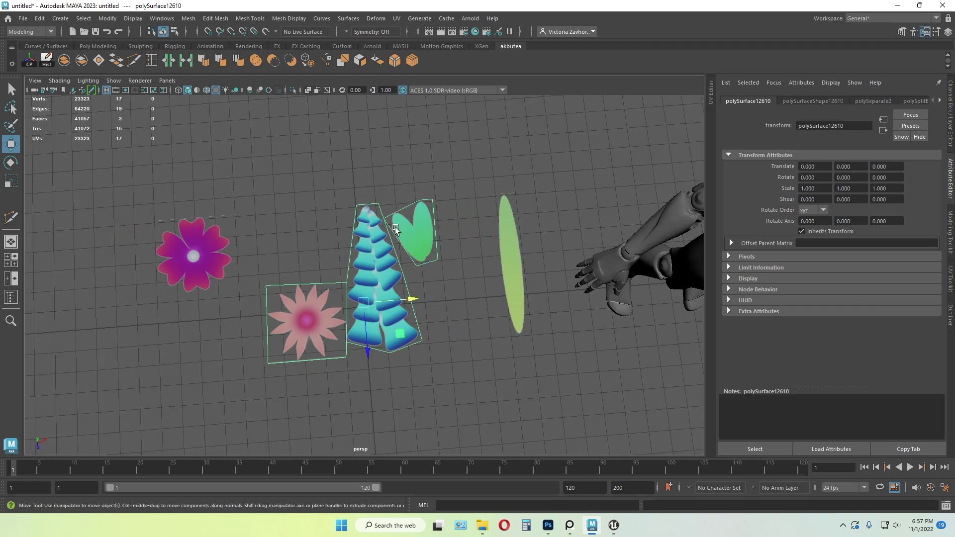
pyautogui.press('F11')
pyautogui.click(420, 224)
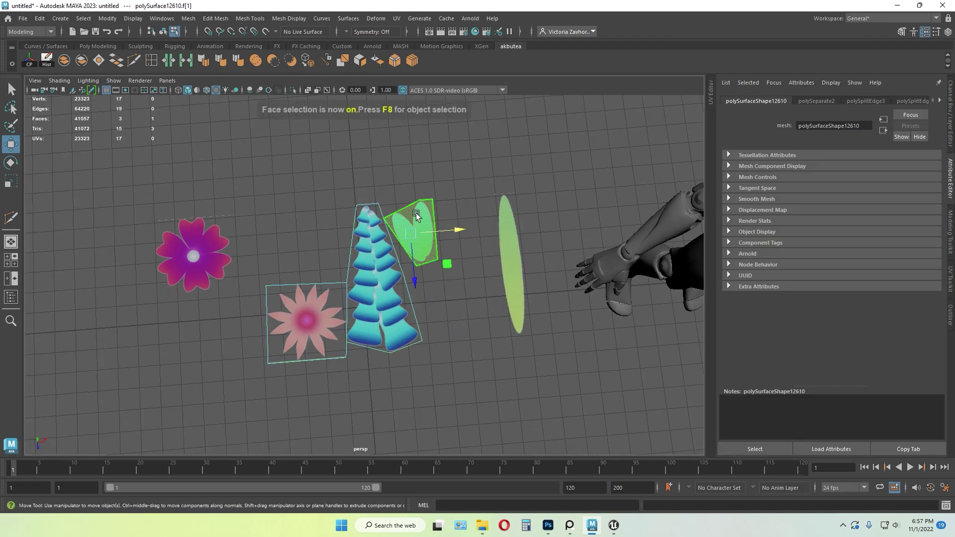
pyautogui.click(359, 61)
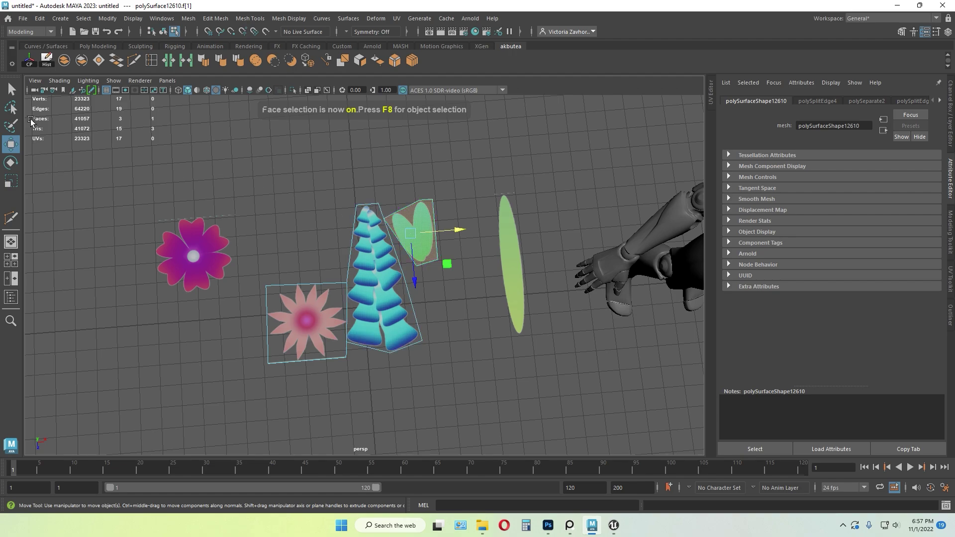
pyautogui.press('q')
pyautogui.click(369, 209)
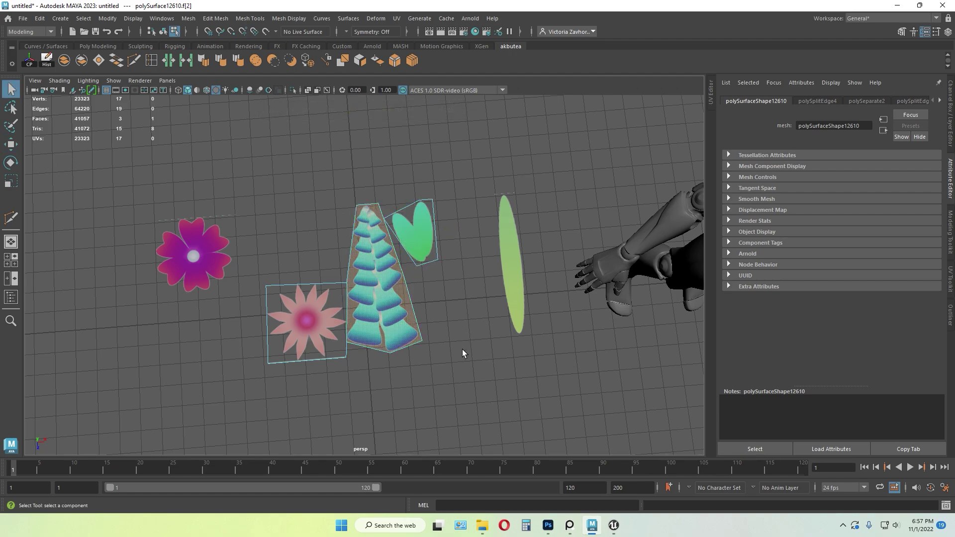
pyautogui.press('F8')
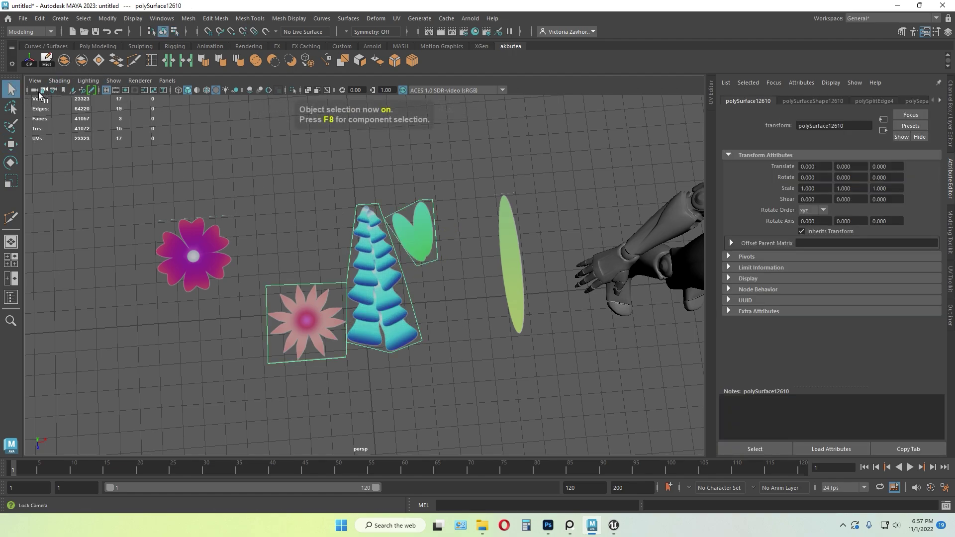
pyautogui.click(81, 60)
pyautogui.click(246, 135)
pyautogui.click(424, 235)
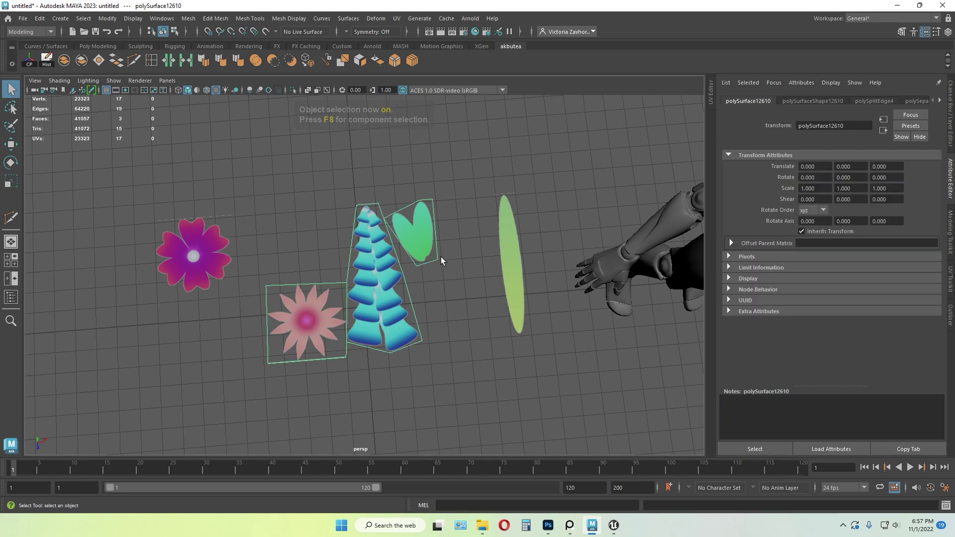
# - Detach the blue plant's face from the remaining mesh and separate the result into individual objects
pyautogui.press('F8')
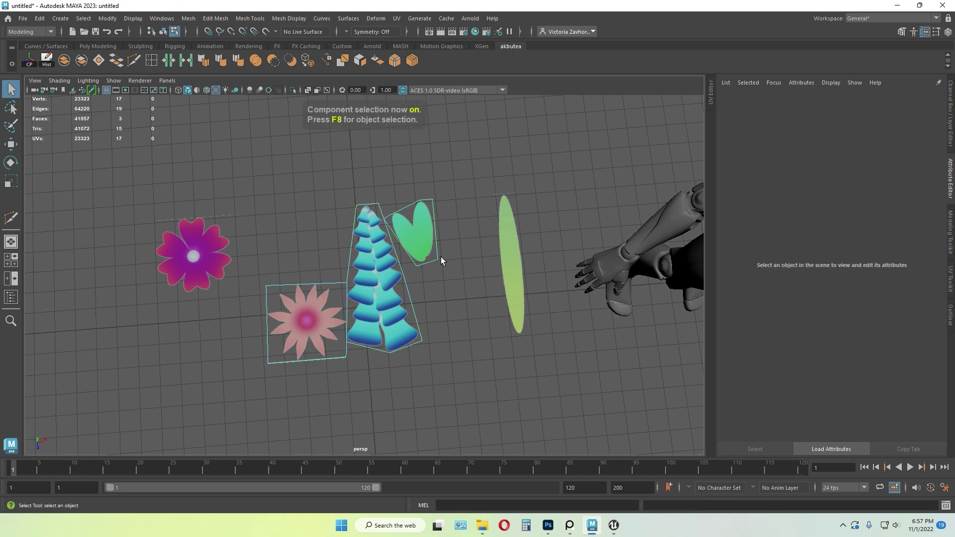
pyautogui.press('F11')
pyautogui.click(388, 285)
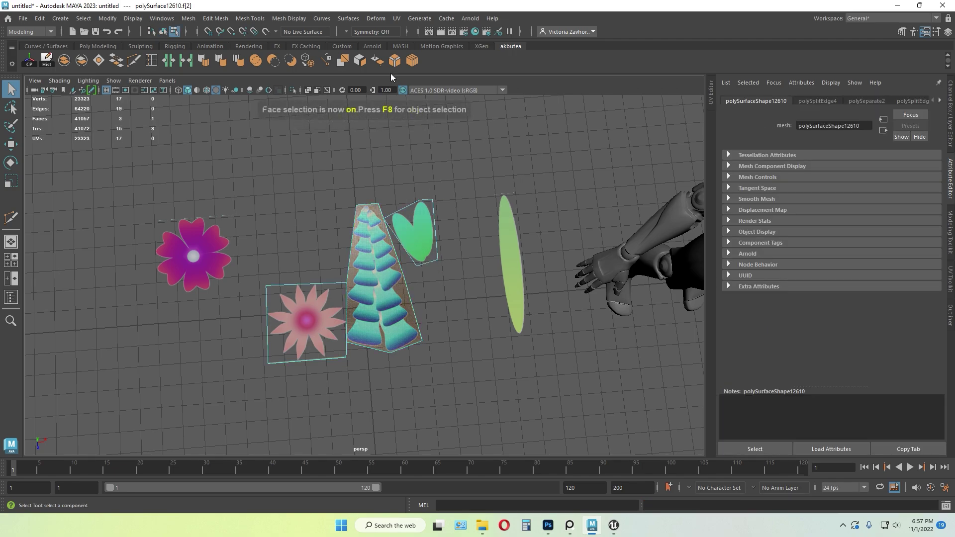
pyautogui.click(358, 60)
pyautogui.click(10, 88)
pyautogui.press('F8')
pyautogui.click(256, 156)
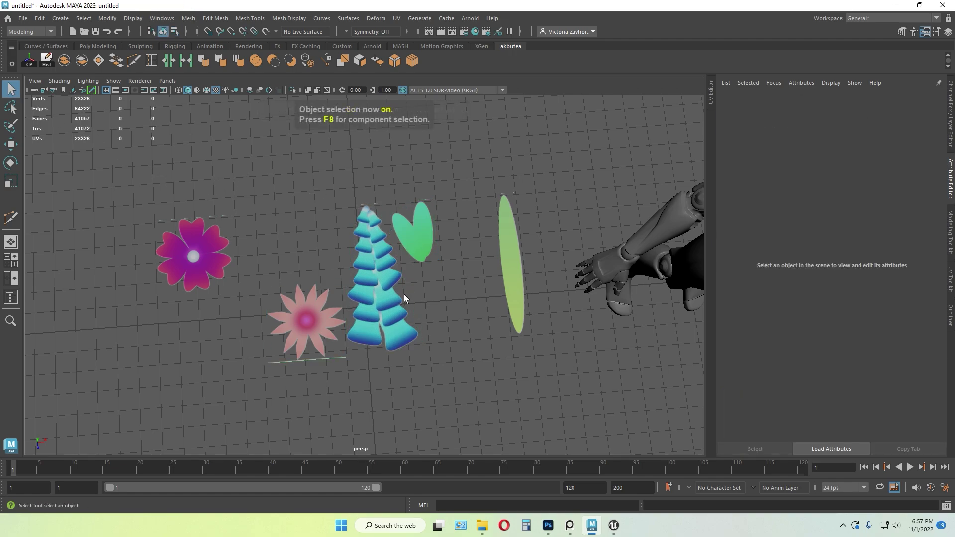
# - Move the joined blue plant and paired leaves piece to about 0.122 in X, away from the pink flower
pyautogui.click(404, 294)
pyautogui.click(390, 283)
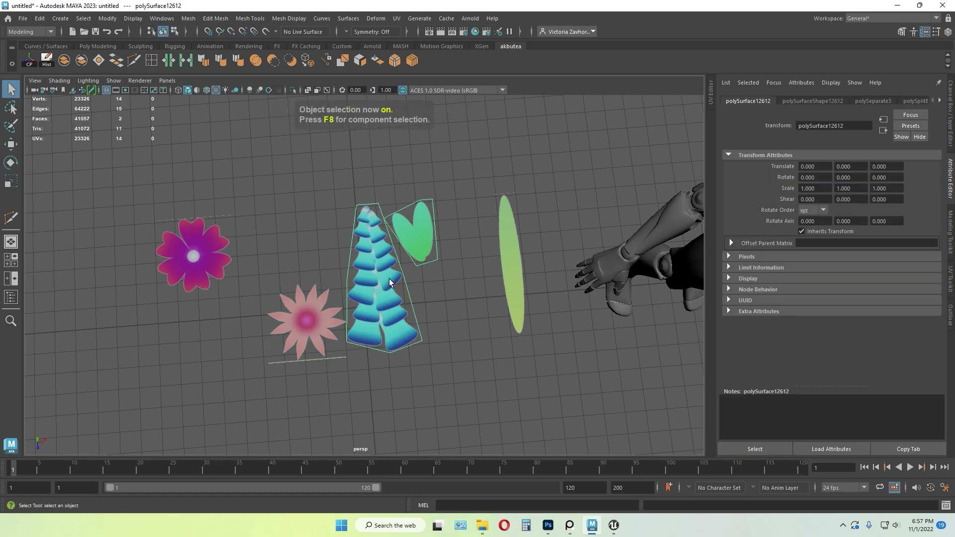
pyautogui.press('w')
pyautogui.moveTo(389, 282); pyautogui.dragTo(408, 270, button='middle')
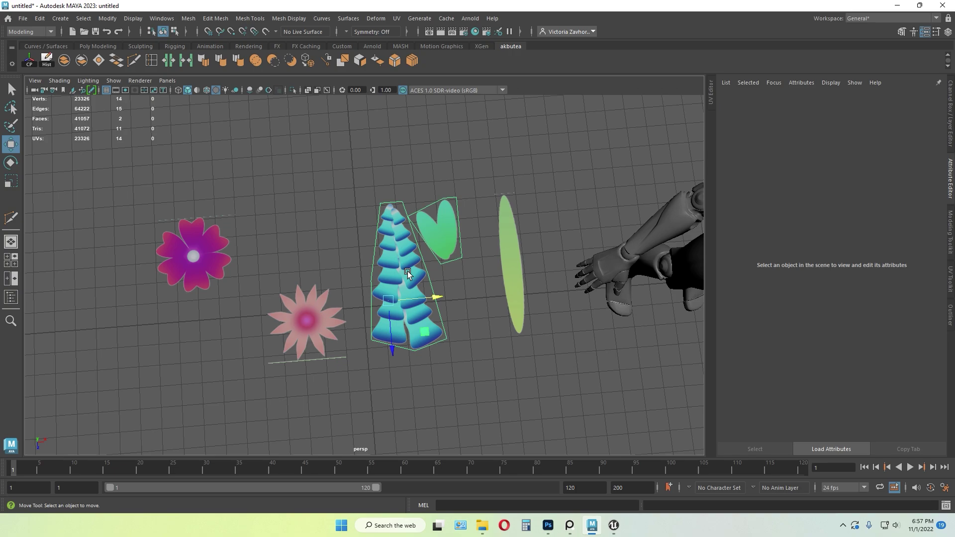
# - Try again to detach the paired leaves' face from the blue plant's face
pyautogui.press('F11')
pyautogui.click(438, 230)
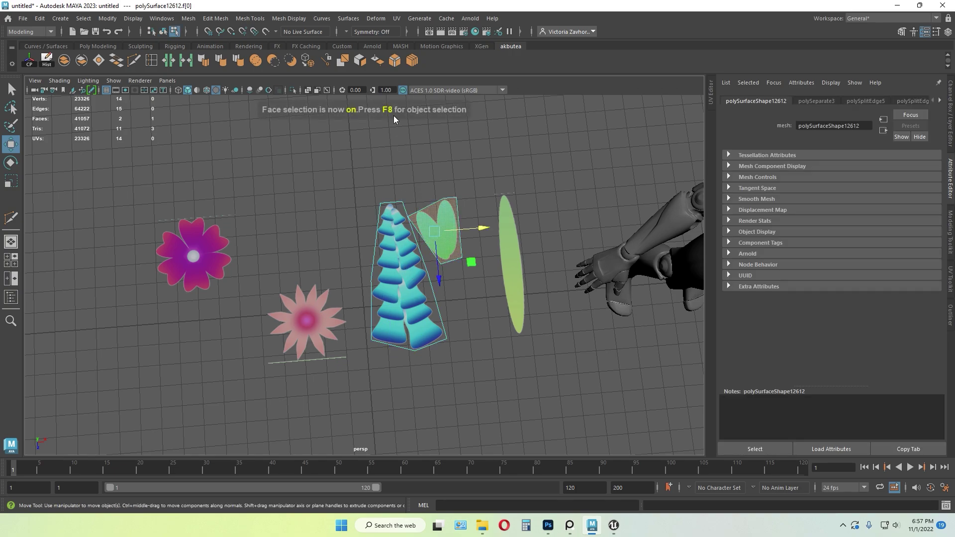
pyautogui.press('q')
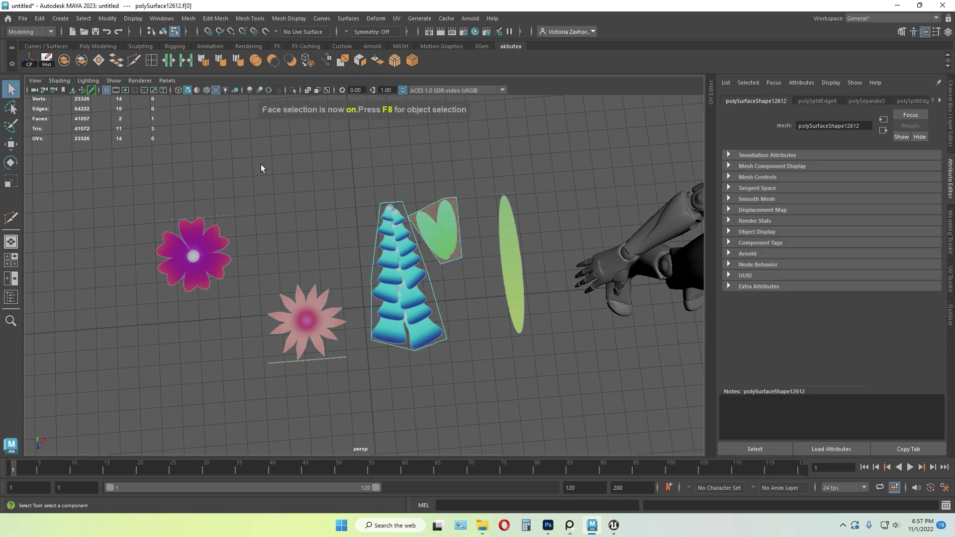
pyautogui.click(421, 289)
pyautogui.press('F8')
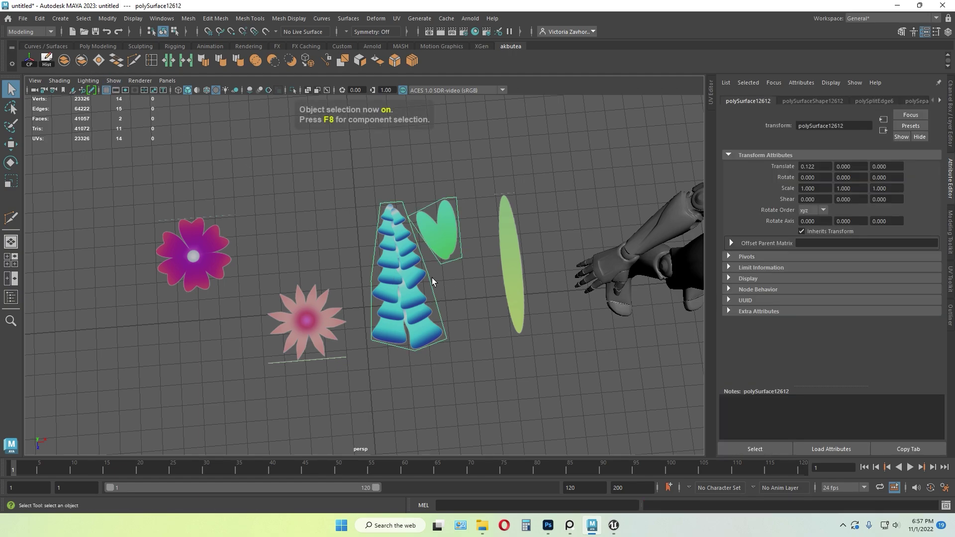
# - Cut across the pointed corner of the paired leaves' face where it touches the blue plant's edge
pyautogui.press('w')
pyautogui.scroll(3, 446, 322)
pyautogui.keyDown('alt'); pyautogui.moveTo(479, 238); pyautogui.dragTo(481, 241); pyautogui.keyUp('alt')
pyautogui.keyDown('alt'); pyautogui.moveTo(481, 240); pyautogui.dragTo(435, 338, button='middle'); pyautogui.keyUp('alt')
pyautogui.scroll(6, 417, 307)
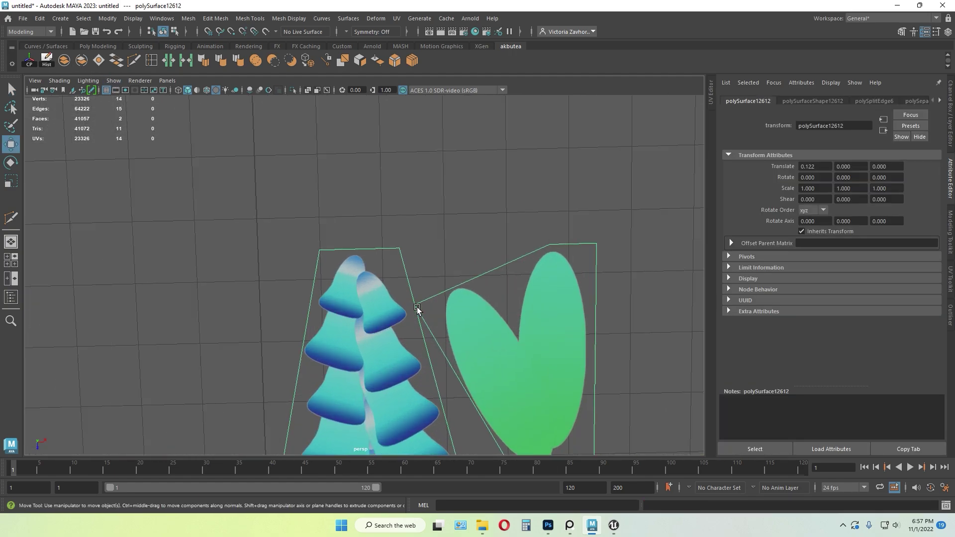
pyautogui.scroll(1, 418, 308)
pyautogui.keyDown('alt'); pyautogui.moveTo(472, 306); pyautogui.dragTo(422, 250, button='middle'); pyautogui.keyUp('alt')
pyautogui.click(134, 60)
pyautogui.click(378, 253)
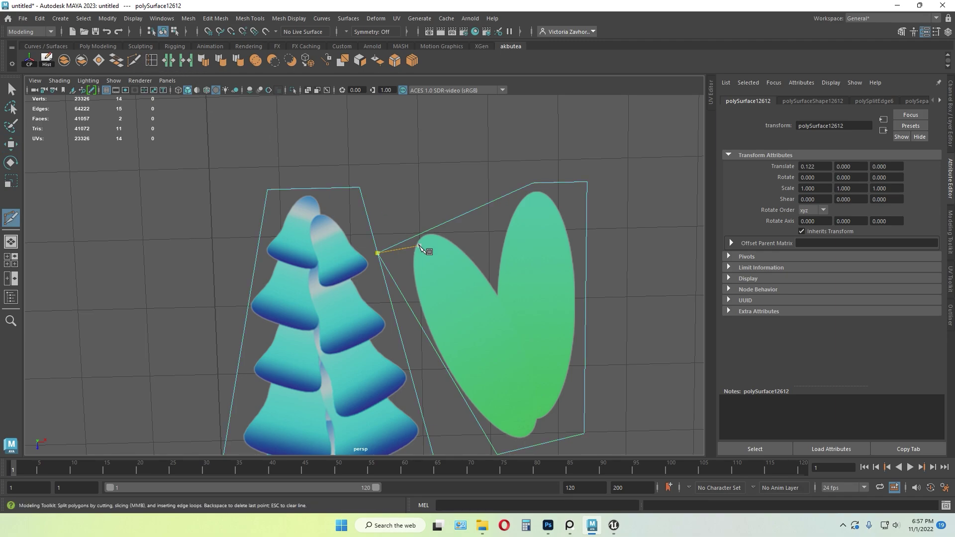
pyautogui.press('Escape')
pyautogui.click(403, 243)
pyautogui.click(406, 300)
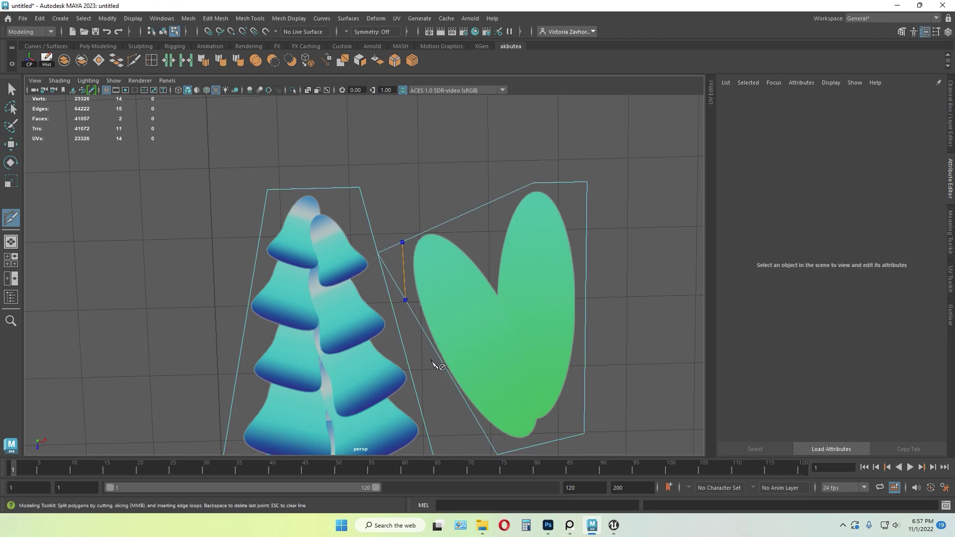
# - Delete the small corner face touching the blue plant and separate the plant and paired leaves into individual objects
pyautogui.click(10, 90)
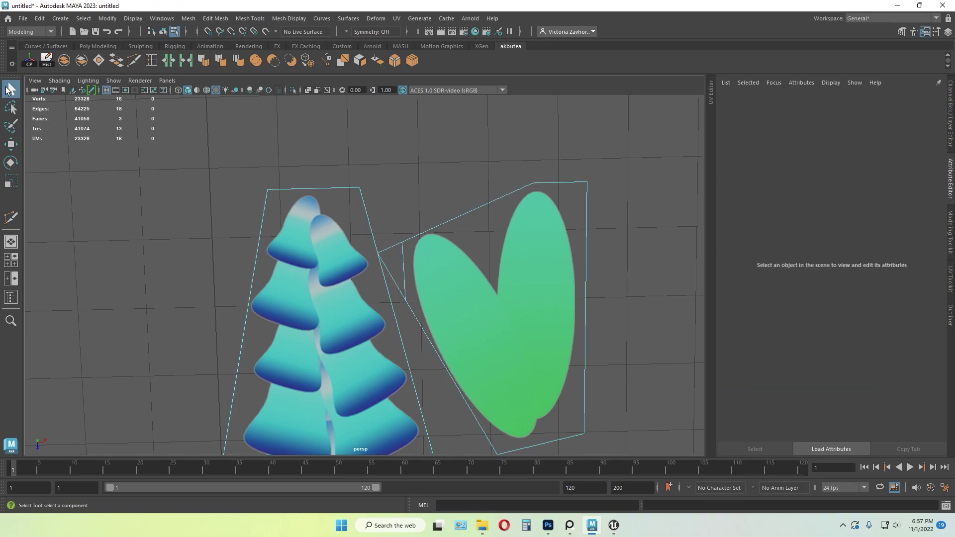
pyautogui.click(387, 267)
pyautogui.press('Delete')
pyautogui.press('F8')
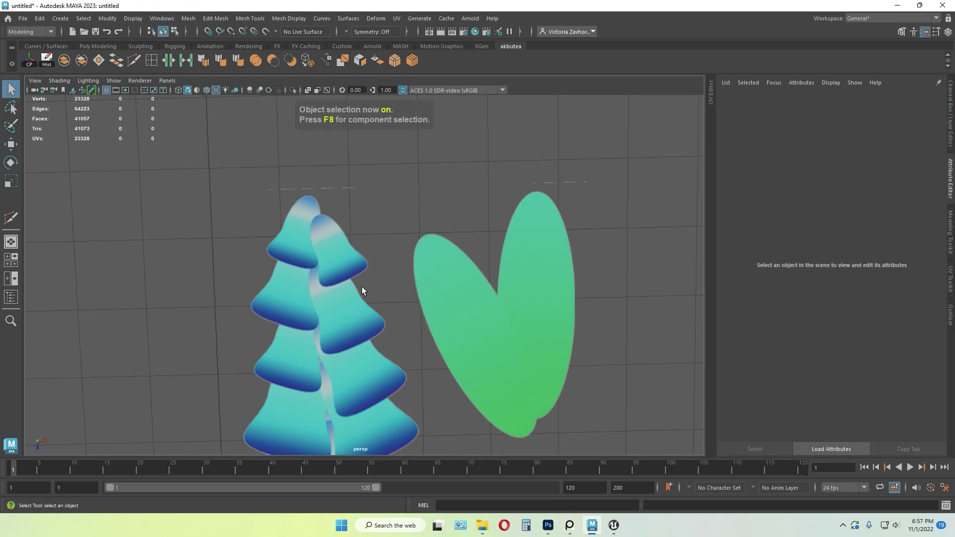
pyautogui.click(362, 287)
pyautogui.click(81, 62)
pyautogui.click(130, 292)
# - Move the blue plant piece away from the paired leaves to about -0.056 in X
pyautogui.scroll(-5, 204, 321)
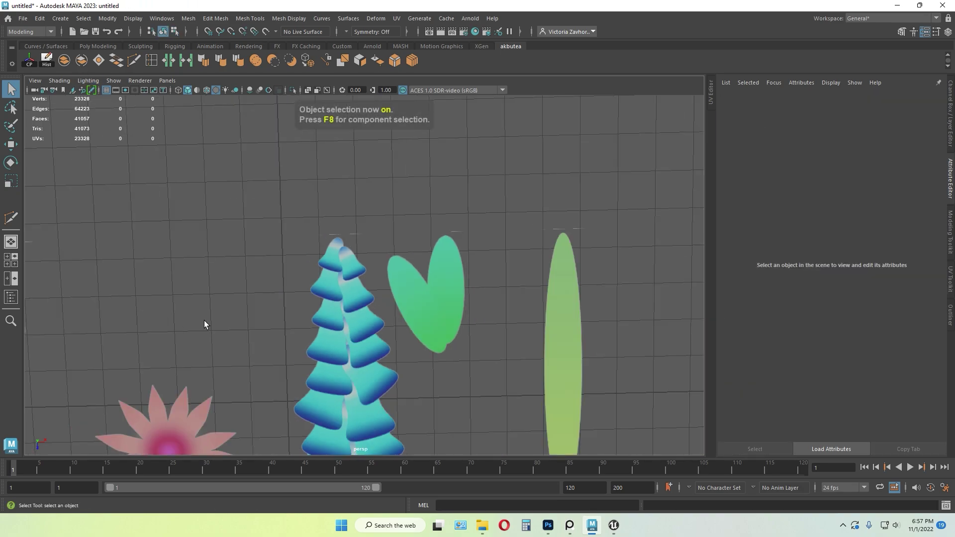
pyautogui.scroll(-3, 204, 321)
pyautogui.keyDown('alt'); pyautogui.moveTo(268, 336); pyautogui.dragTo(280, 283, button='middle'); pyautogui.keyUp('alt')
pyautogui.scroll(-4, 281, 282)
pyautogui.keyDown('alt'); pyautogui.moveTo(271, 282); pyautogui.dragTo(282, 280); pyautogui.keyUp('alt')
pyautogui.click(351, 302)
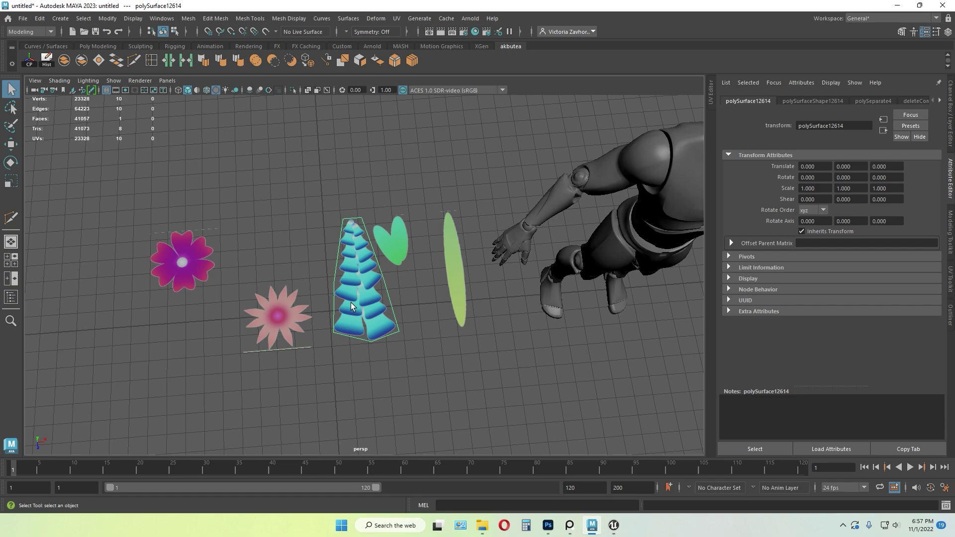
pyautogui.press('w')
pyautogui.moveTo(393, 297)
pyautogui.mouseDown()
pyautogui.moveTo(369, 297)
pyautogui.moveTo(385, 297)
pyautogui.mouseUp()
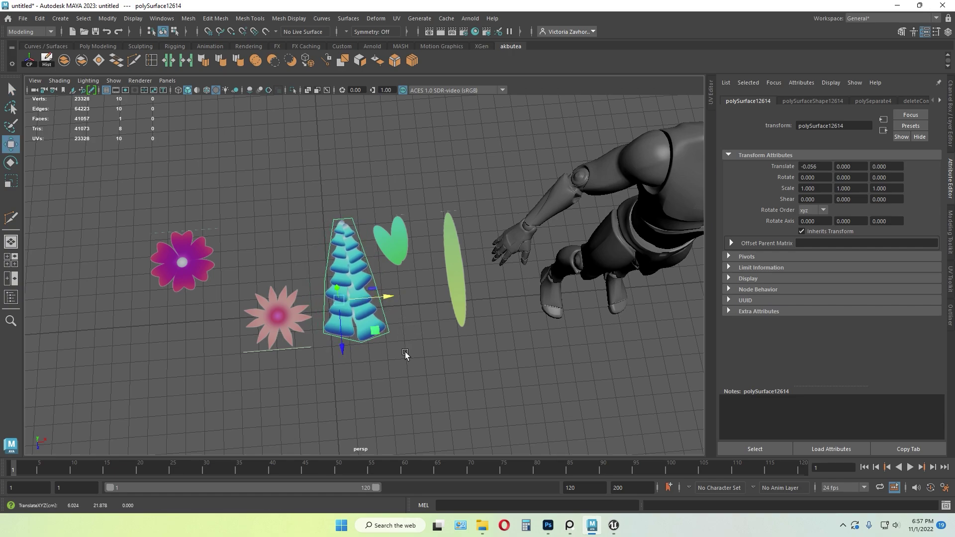
pyautogui.click(405, 355)
# - Cut the pink flower's face from side to side just above the thin green strip along its lower edge
pyautogui.scroll(8, 236, 401)
pyautogui.keyDown('alt'); pyautogui.moveTo(236, 401); pyautogui.dragTo(504, 187, button='middle'); pyautogui.keyUp('alt')
pyautogui.keyDown('alt'); pyautogui.moveTo(450, 190); pyautogui.dragTo(443, 204); pyautogui.keyUp('alt')
pyautogui.scroll(2, 381, 324)
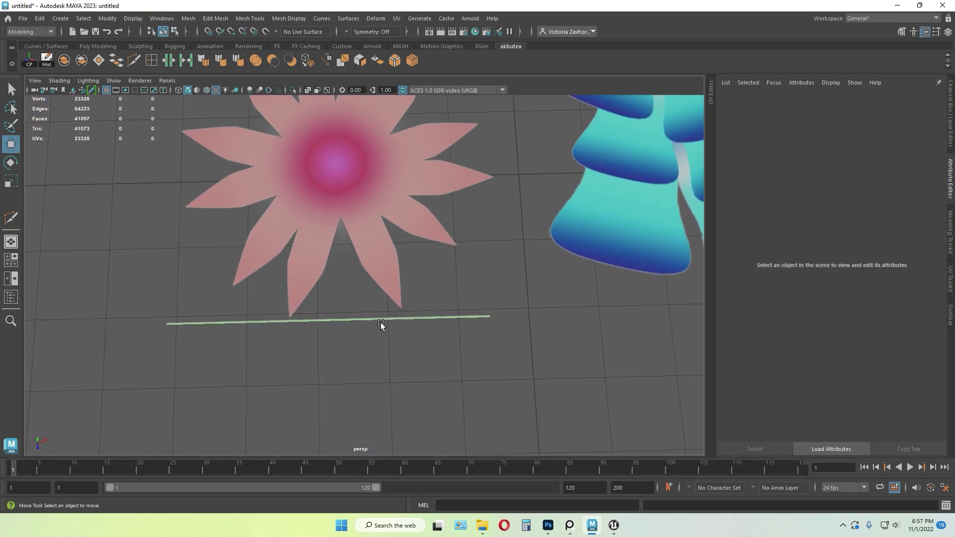
pyautogui.click(358, 310)
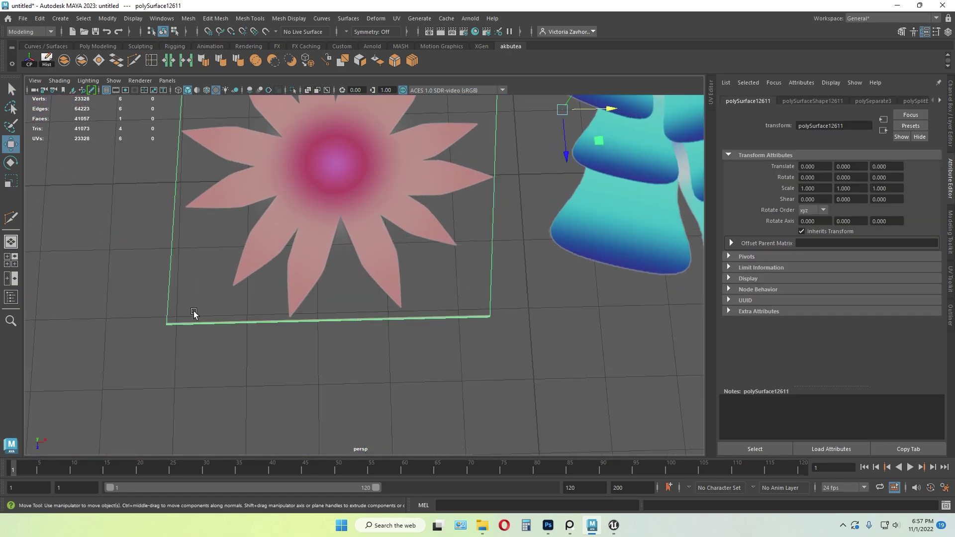
pyautogui.click(134, 61)
pyautogui.scroll(4, 271, 397)
pyautogui.keyDown('alt'); pyautogui.moveTo(30, 371); pyautogui.dragTo(151, 348, button='middle'); pyautogui.keyUp('alt')
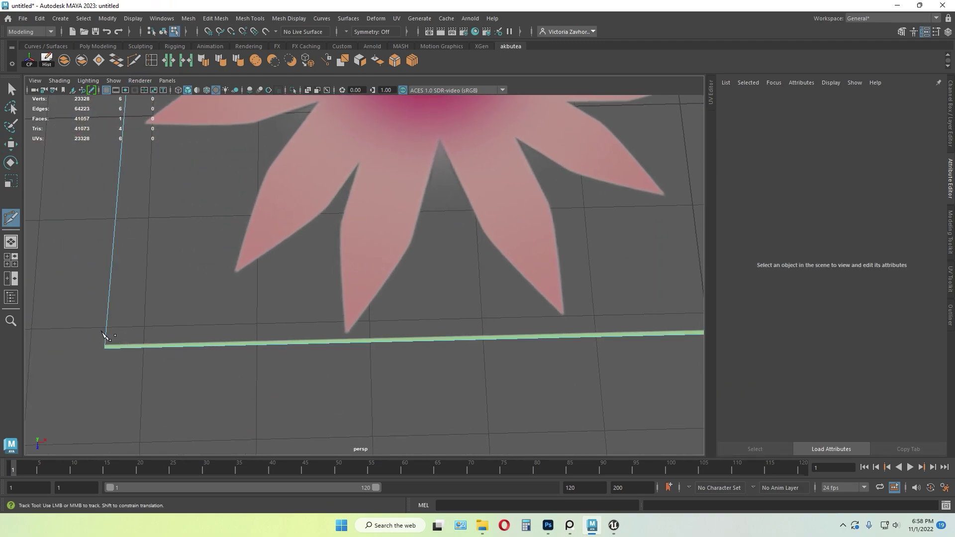
pyautogui.click(105, 338)
pyautogui.keyDown('alt'); pyautogui.moveTo(680, 381); pyautogui.dragTo(538, 376, button='middle'); pyautogui.keyUp('alt')
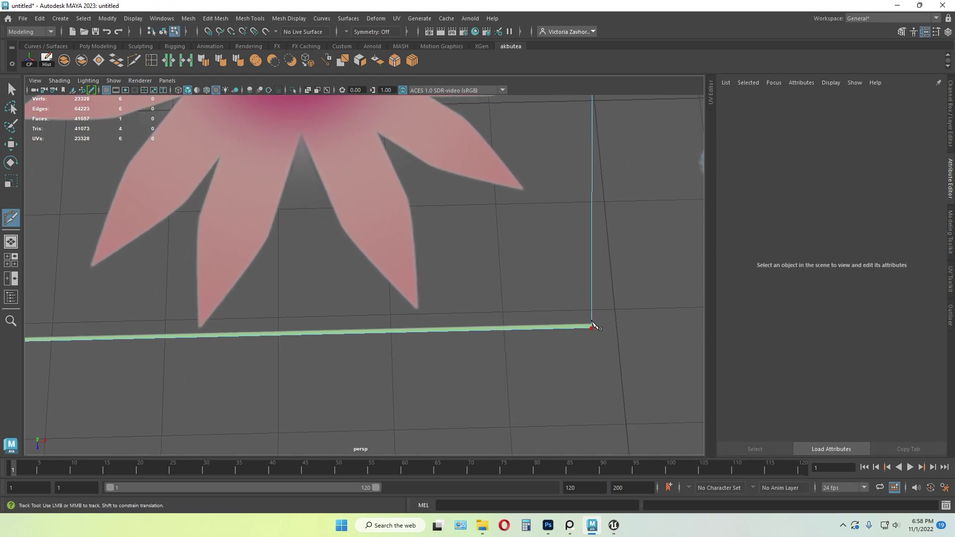
pyautogui.click(592, 327)
pyautogui.scroll(3, 603, 331)
pyautogui.hotkey('ctrl', 'z')
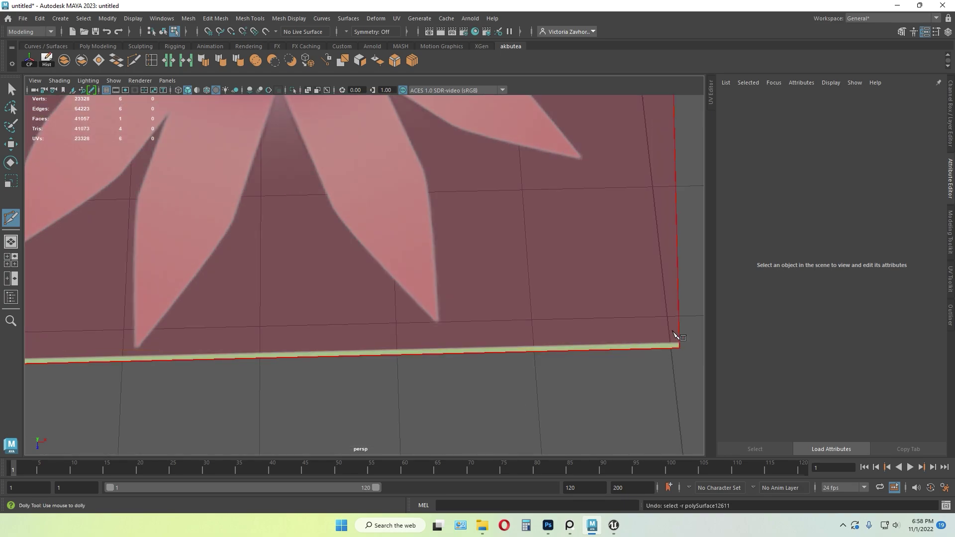
pyautogui.click(679, 337)
pyautogui.press('Return')
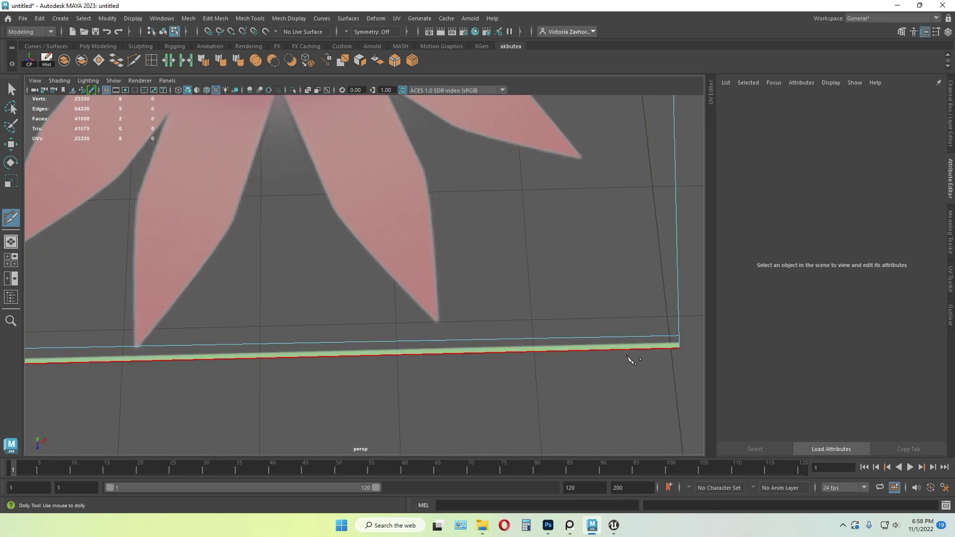
# - Delete the thin green strip face below the pink flower
pyautogui.scroll(-5, 277, 388)
pyautogui.press('q')
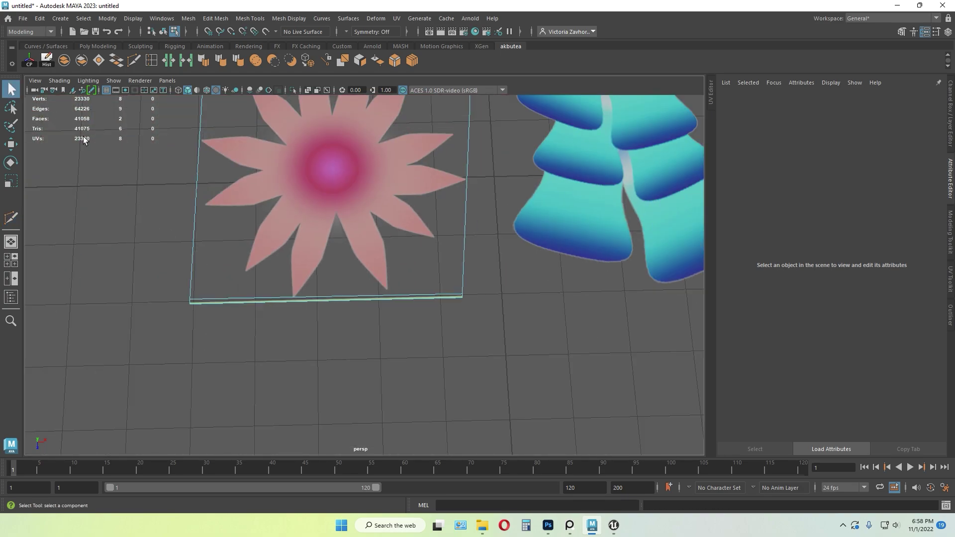
pyautogui.click(305, 299)
pyautogui.press('Delete')
pyautogui.scroll(-3, 448, 309)
pyautogui.scroll(-4, 448, 310)
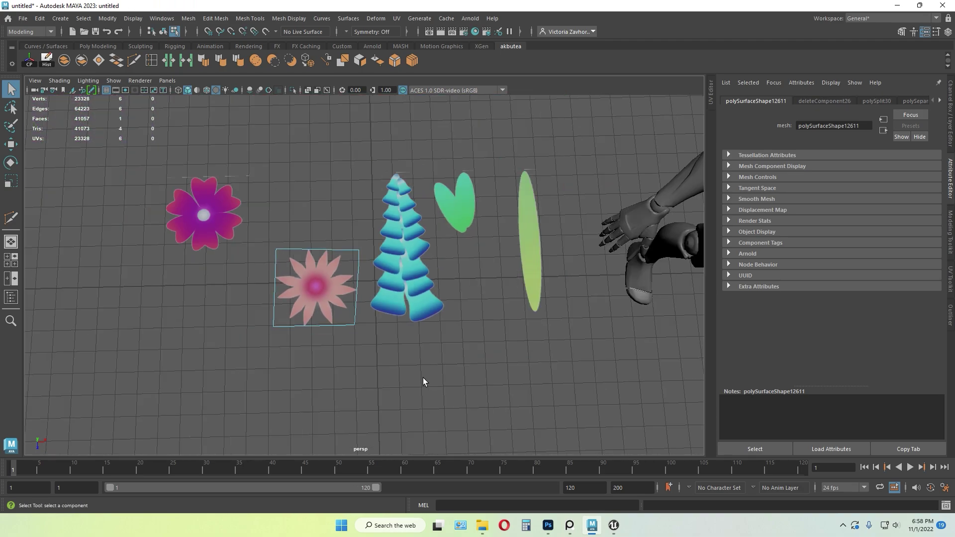
pyautogui.scroll(2, 423, 384)
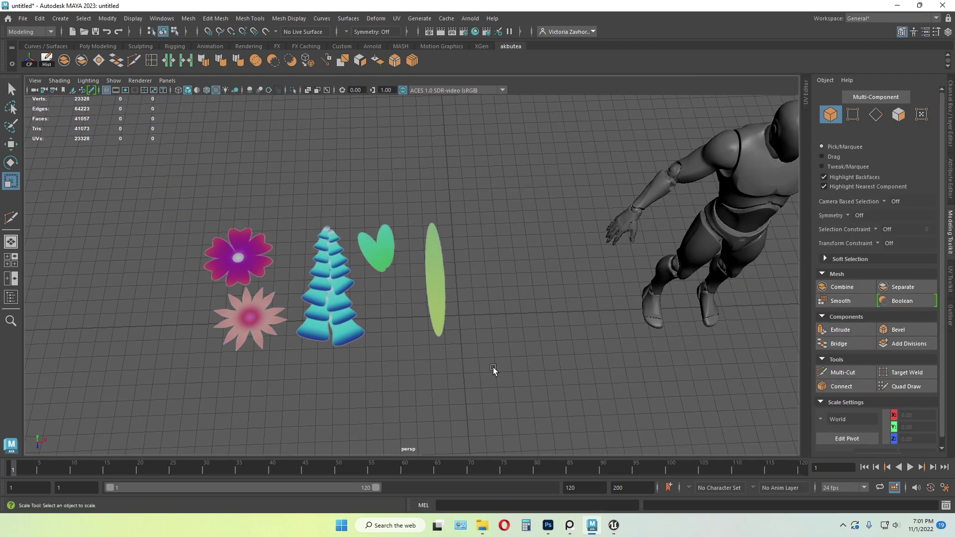
# - Move all five flower, leaf and plant pieces together along the X axis to about -74.14
pyautogui.moveTo(494, 374); pyautogui.dragTo(211, 223)
pyautogui.press('w')
pyautogui.moveTo(349, 303); pyautogui.dragTo(583, 299)
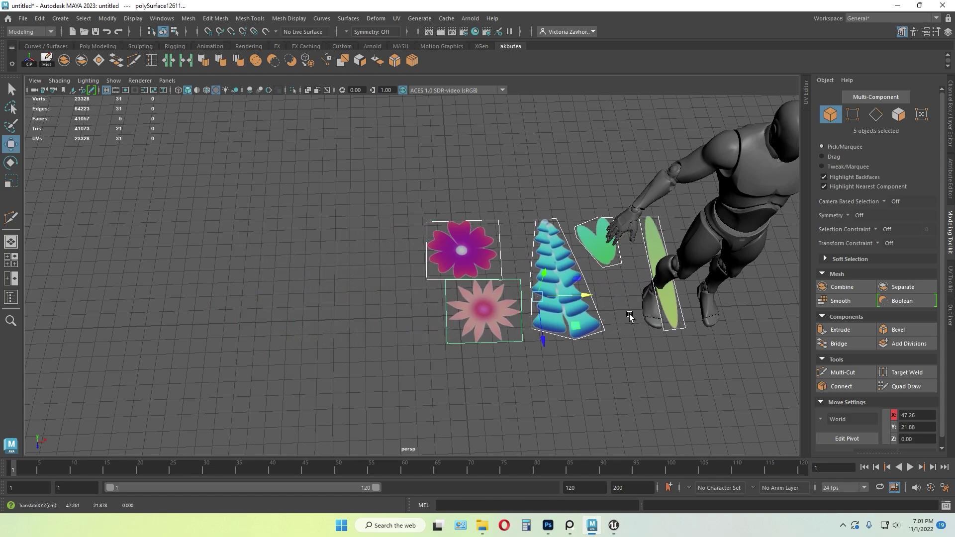
pyautogui.keyDown('alt'); pyautogui.moveTo(629, 317); pyautogui.dragTo(469, 321, button='middle'); pyautogui.keyUp('alt')
pyautogui.scroll(1, 469, 321)
pyautogui.keyDown('alt'); pyautogui.moveTo(470, 321); pyautogui.dragTo(242, 305); pyautogui.keyUp('alt')
pyautogui.press('r')
pyautogui.press('w')
pyautogui.moveTo(356, 290); pyautogui.dragTo(134, 286)
pyautogui.press('r')
pyautogui.press('w')
pyautogui.keyDown('alt'); pyautogui.moveTo(145, 312); pyautogui.dragTo(400, 316, button='middle'); pyautogui.keyUp('alt')
pyautogui.keyDown('alt'); pyautogui.moveTo(400, 317); pyautogui.dragTo(432, 340); pyautogui.keyUp('alt')
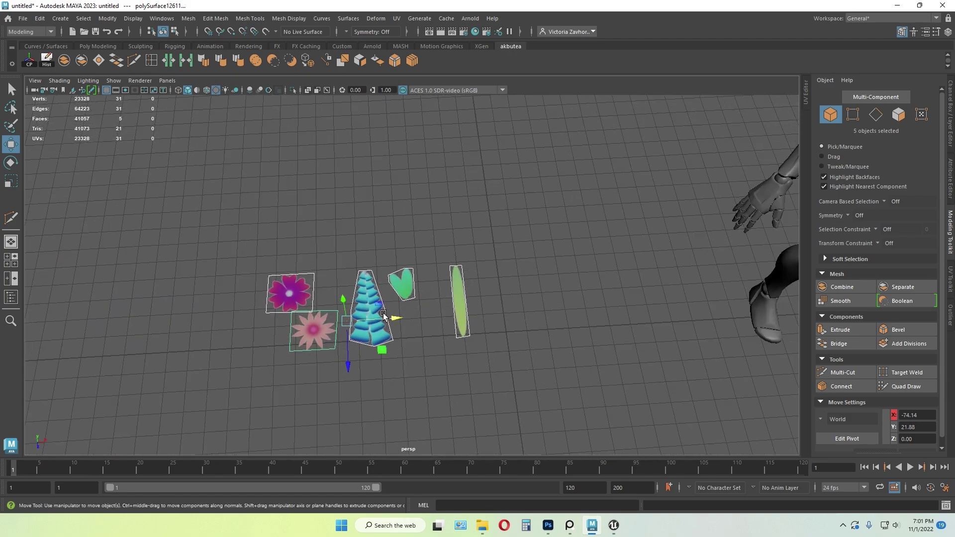
pyautogui.keyDown('alt'); pyautogui.moveTo(432, 339); pyautogui.dragTo(404, 343, button='middle'); pyautogui.keyUp('alt')
pyautogui.click(404, 342)
# - Weld the three redundant outline vertices on the blue plant's sides into their neighbouring vertices with Target Weld
pyautogui.scroll(6, 326, 333)
pyautogui.keyDown('alt'); pyautogui.moveTo(327, 333); pyautogui.dragTo(393, 269, button='middle'); pyautogui.keyUp('alt')
pyautogui.keyDown('alt'); pyautogui.moveTo(393, 269); pyautogui.dragTo(335, 266); pyautogui.keyUp('alt')
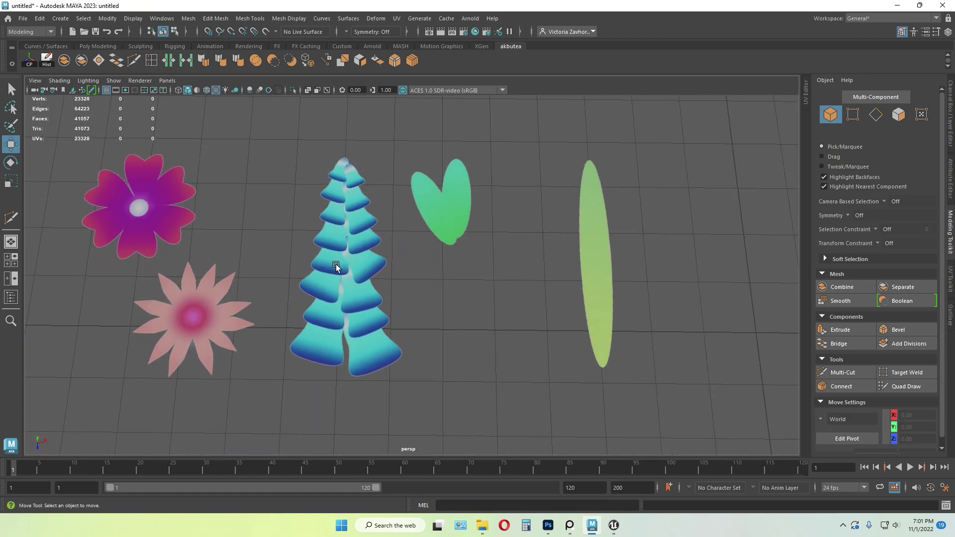
pyautogui.click(339, 268)
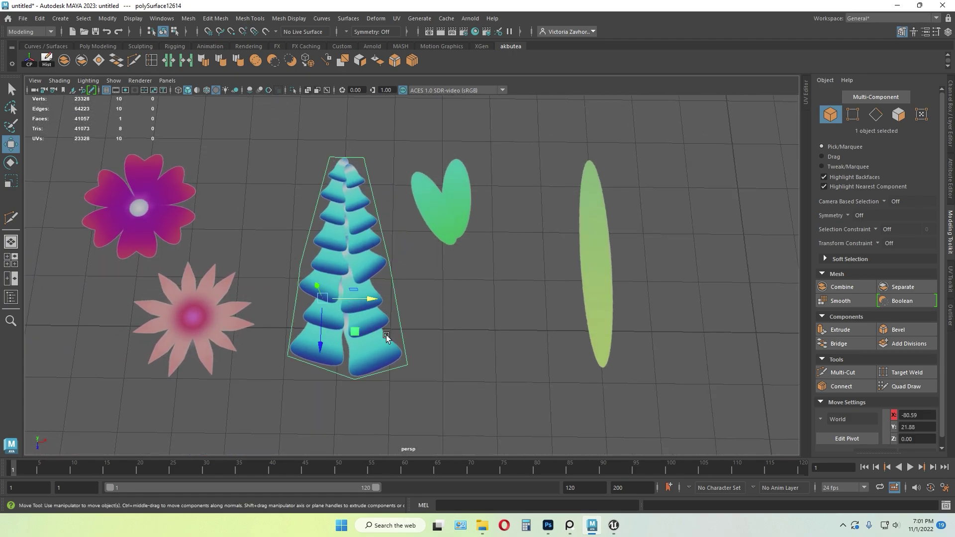
pyautogui.press('F9')
pyautogui.scroll(4, 328, 323)
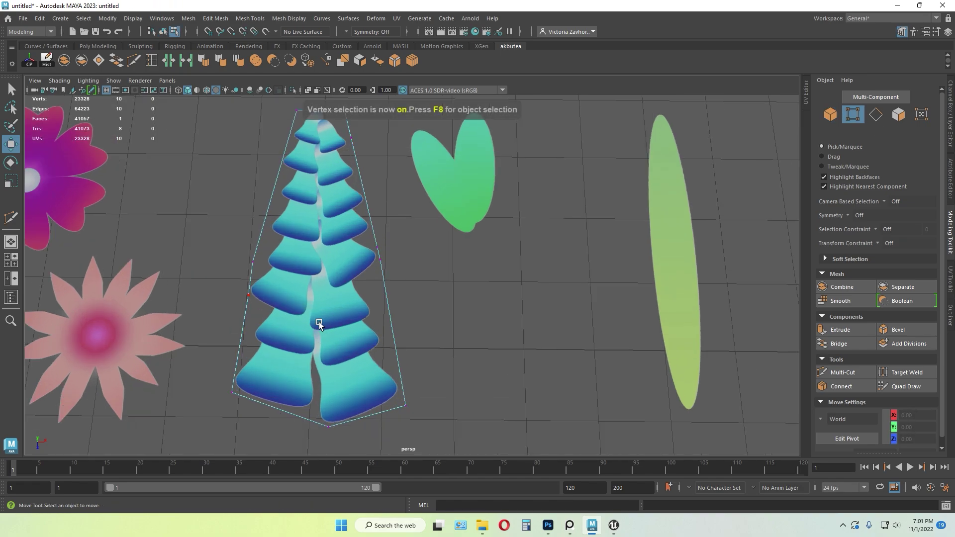
pyautogui.click(251, 298)
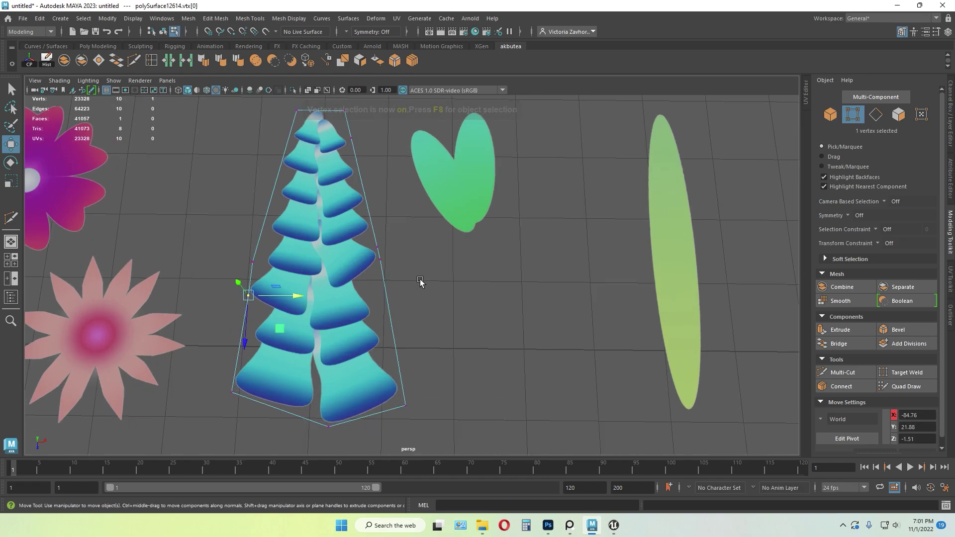
pyautogui.moveTo(421, 279)
pyautogui.keyDown('shift'); pyautogui.mouseDown(button='right')
pyautogui.moveTo(421, 244)
pyautogui.moveTo(411, 269)
pyautogui.mouseUp(button='right'); pyautogui.keyUp('shift')
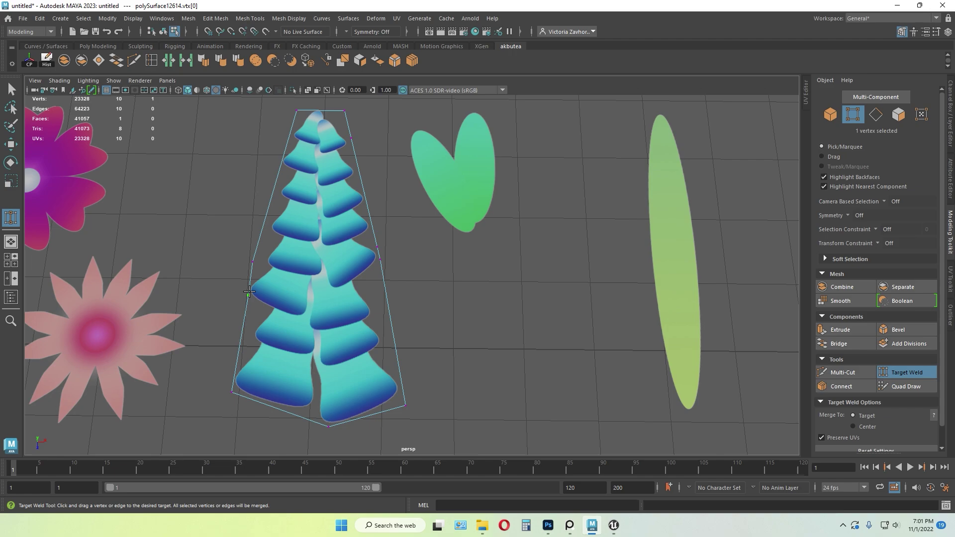
pyautogui.moveTo(251, 251); pyautogui.dragTo(252, 254)
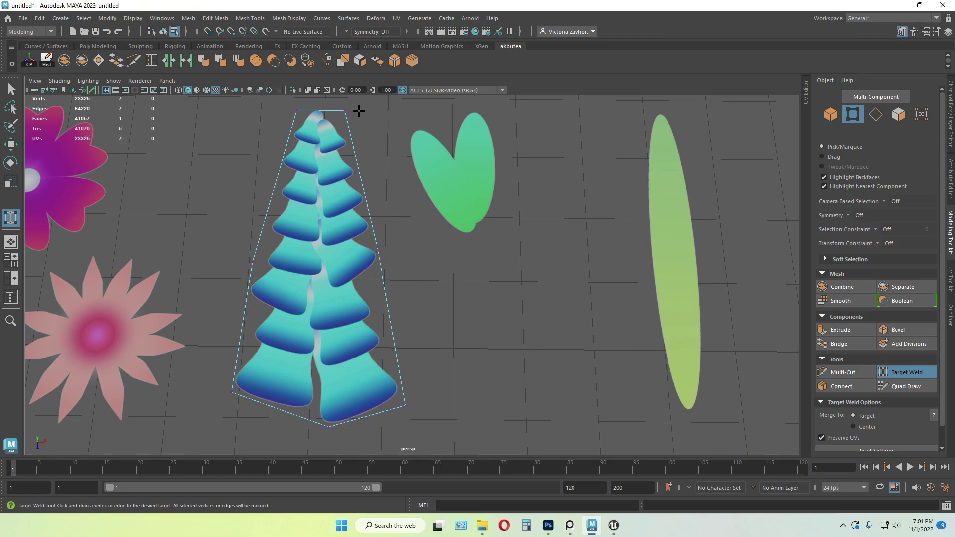
# - Inspect the outline vertices of both flowers, the paired leaves and the long leaf for redundant points
pyautogui.keyDown('alt'); pyautogui.moveTo(171, 317); pyautogui.dragTo(385, 326, button='middle'); pyautogui.keyUp('alt')
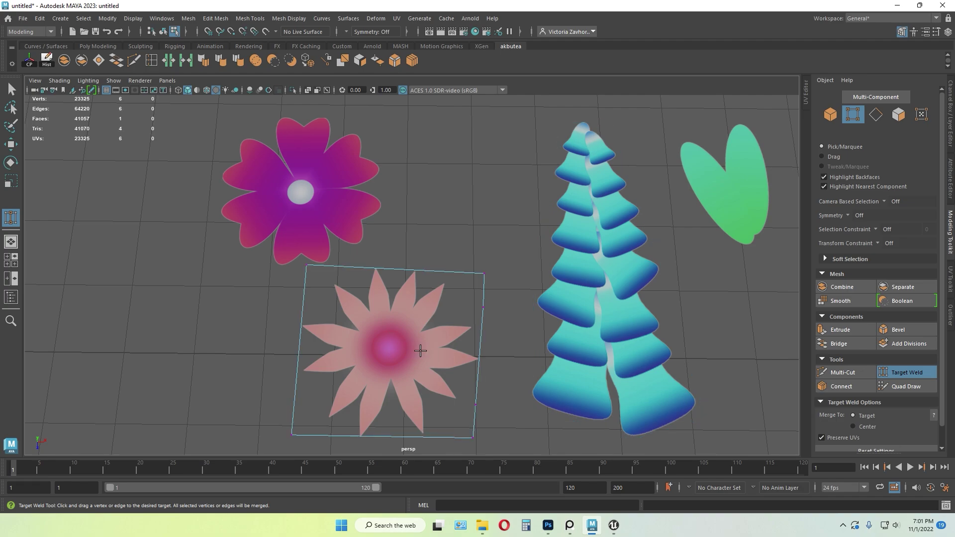
pyautogui.click(307, 170)
pyautogui.keyDown('alt'); pyautogui.moveTo(646, 296); pyautogui.dragTo(392, 252, button='middle'); pyautogui.keyUp('alt')
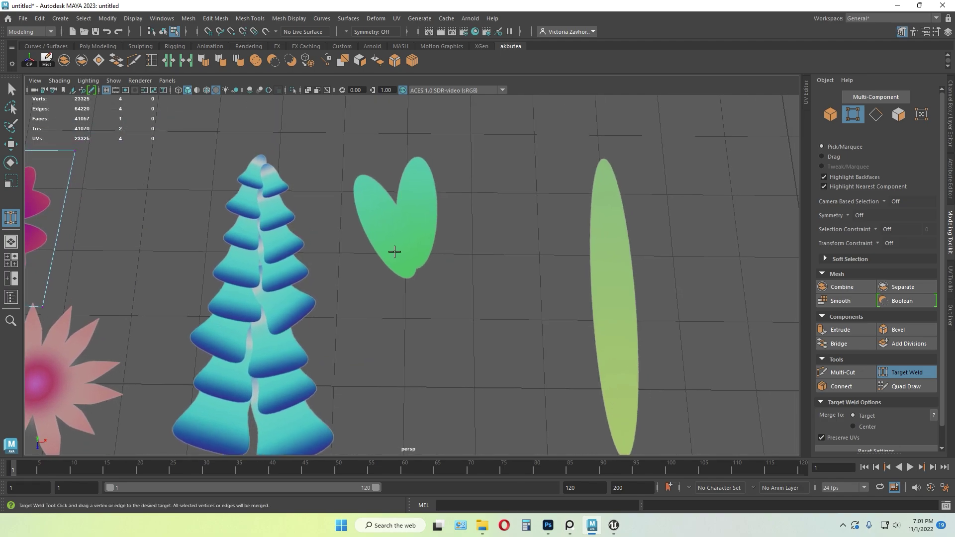
pyautogui.click(393, 231)
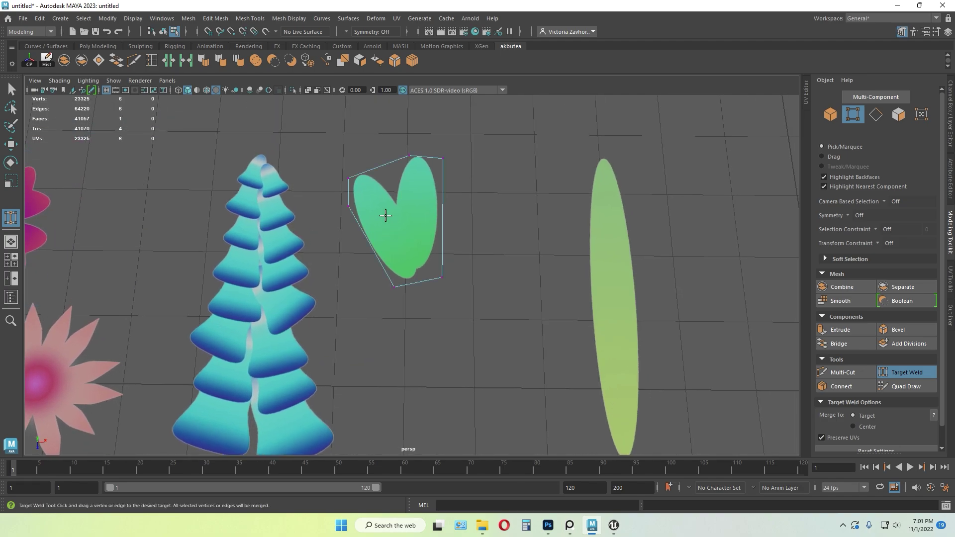
pyautogui.click(609, 249)
pyautogui.keyDown('alt'); pyautogui.moveTo(426, 366); pyautogui.dragTo(507, 371, button='middle'); pyautogui.keyUp('alt')
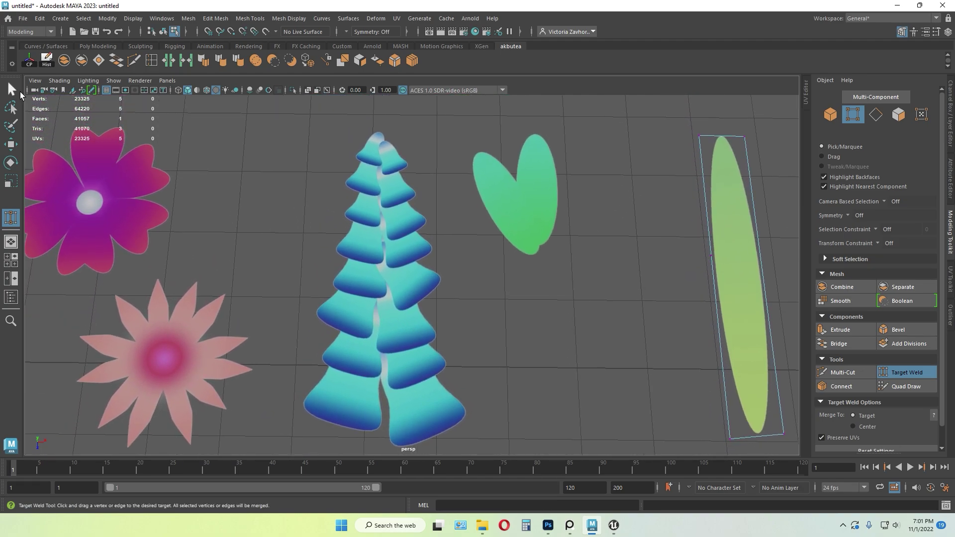
pyautogui.click(19, 92)
# - Connect the opposite side vertices across the blue plant's middle and across its base with new edges
pyautogui.click(368, 286)
pyautogui.press('F9')
pyautogui.moveTo(284, 248); pyautogui.dragTo(455, 302)
pyautogui.keyDown('shift'); pyautogui.moveTo(457, 221); pyautogui.dragTo(445, 283, button='right'); pyautogui.keyUp('shift')
pyautogui.keyDown('alt'); pyautogui.moveTo(495, 398); pyautogui.dragTo(490, 362, button='middle'); pyautogui.keyUp('alt')
pyautogui.moveTo(264, 356); pyautogui.dragTo(501, 396)
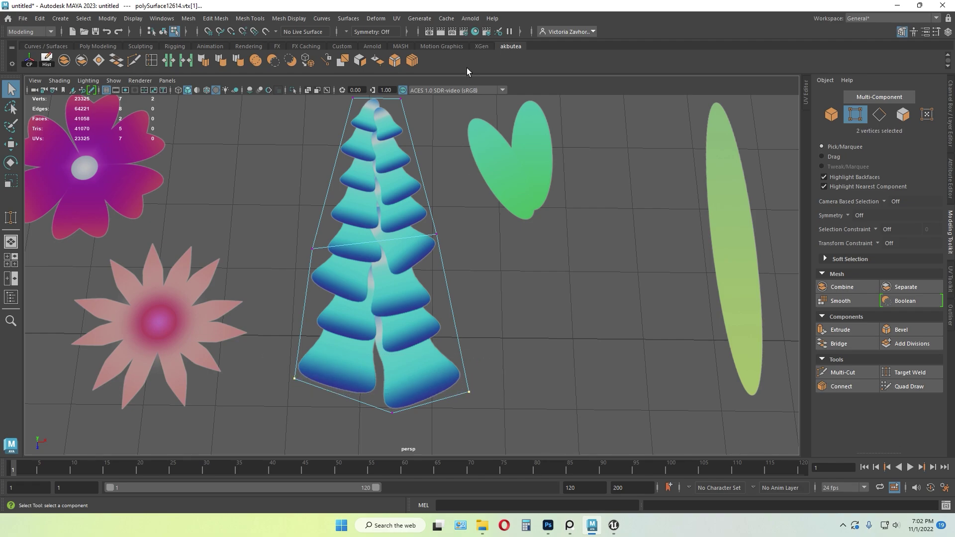
pyautogui.click(412, 60)
# - Connect the lower-left notch vertex of the paired leaves to the upper-right corner vertex with a diagonal edge
pyautogui.keyDown('alt'); pyautogui.moveTo(571, 210); pyautogui.dragTo(511, 265, button='middle'); pyautogui.keyUp('alt')
pyautogui.click(465, 240)
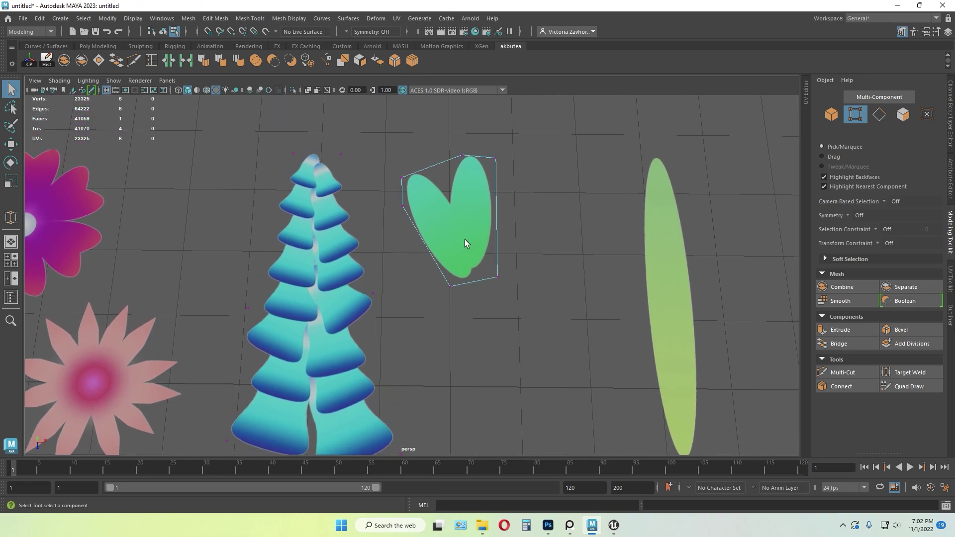
pyautogui.moveTo(387, 217); pyautogui.dragTo(424, 190)
pyautogui.keyDown('shift'); pyautogui.moveTo(489, 179); pyautogui.dragTo(488, 179); pyautogui.keyUp('shift')
pyautogui.click(411, 61)
pyautogui.scroll(-3, 525, 187)
pyautogui.keyDown('alt'); pyautogui.moveTo(431, 339); pyautogui.dragTo(454, 320, button='middle'); pyautogui.keyUp('alt')
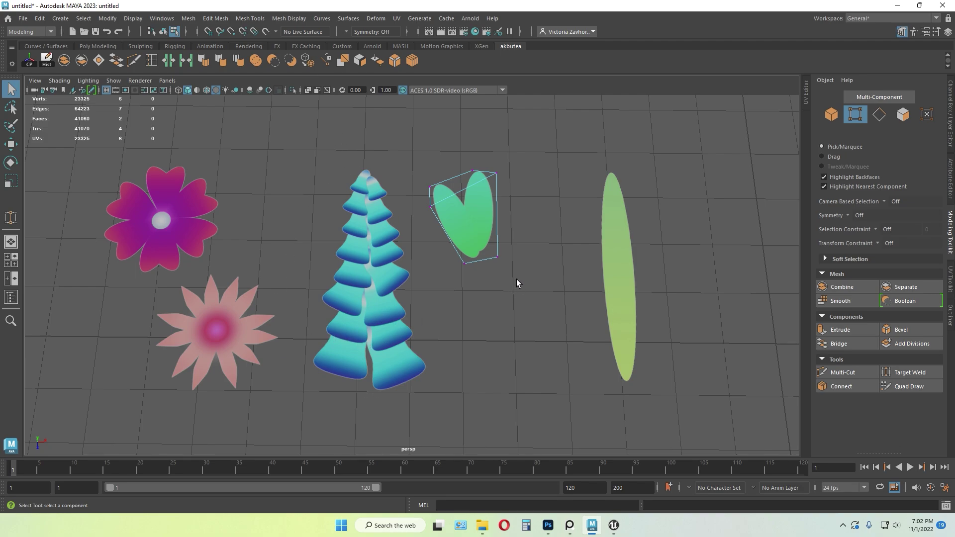
# - Delete the redundant vertex midway along the long green leaf's left edge
pyautogui.scroll(3, 517, 277)
pyautogui.keyDown('alt'); pyautogui.moveTo(612, 299); pyautogui.dragTo(536, 363, button='middle'); pyautogui.keyUp('alt')
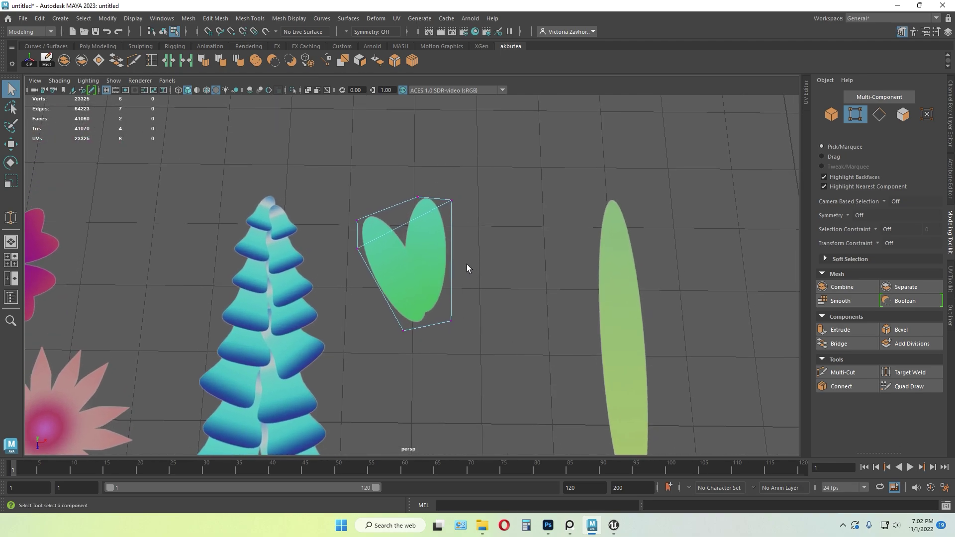
pyautogui.scroll(-2, 466, 265)
pyautogui.keyDown('alt'); pyautogui.moveTo(542, 337); pyautogui.dragTo(441, 274, button='middle'); pyautogui.keyUp('alt')
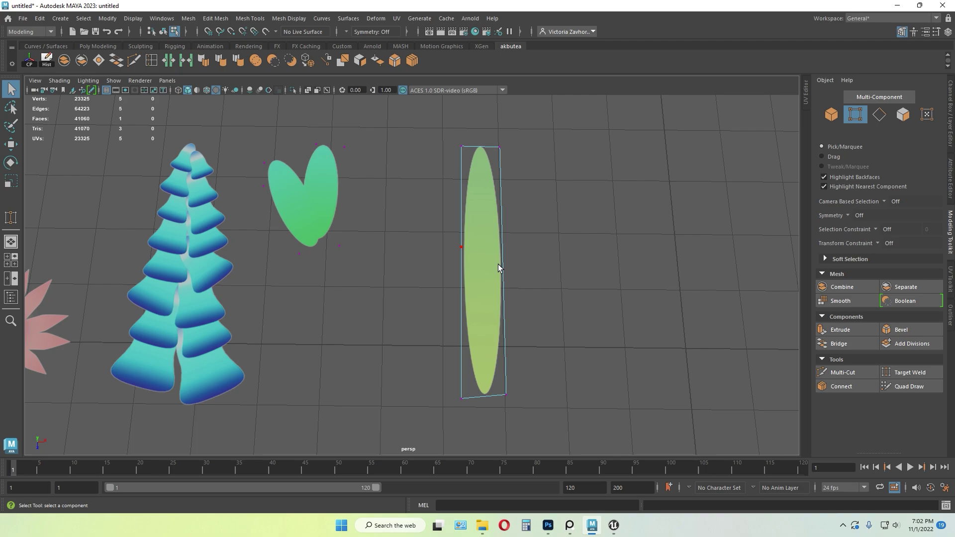
pyautogui.moveTo(433, 222); pyautogui.dragTo(474, 267)
pyautogui.press('Delete')
# - Insert two crosswise edge loops in the long green leaf, dividing it into three sections
pyautogui.keyDown('alt'); pyautogui.moveTo(538, 367); pyautogui.dragTo(516, 284); pyautogui.keyUp('alt')
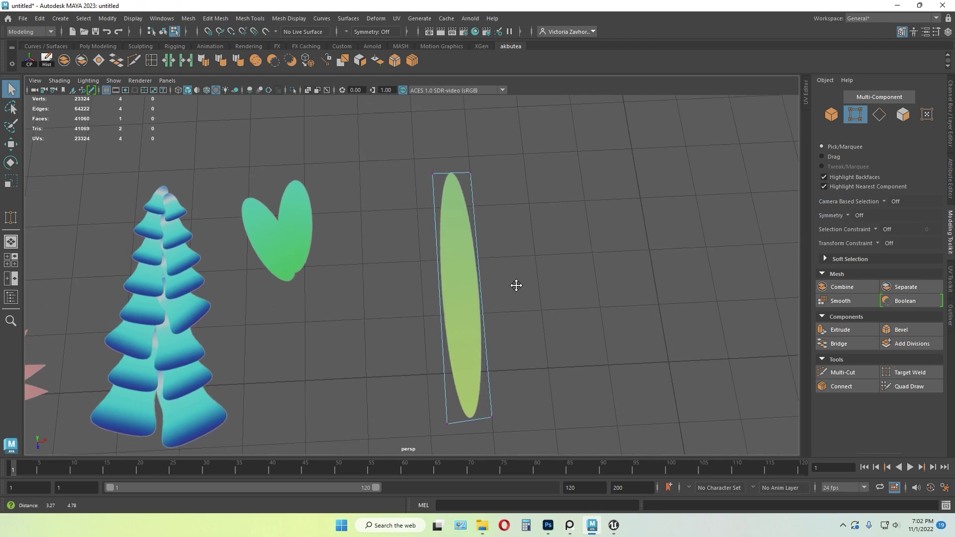
pyautogui.click(133, 60)
pyautogui.keyDown('ctrl'); pyautogui.click(471, 234); pyautogui.keyUp('ctrl')
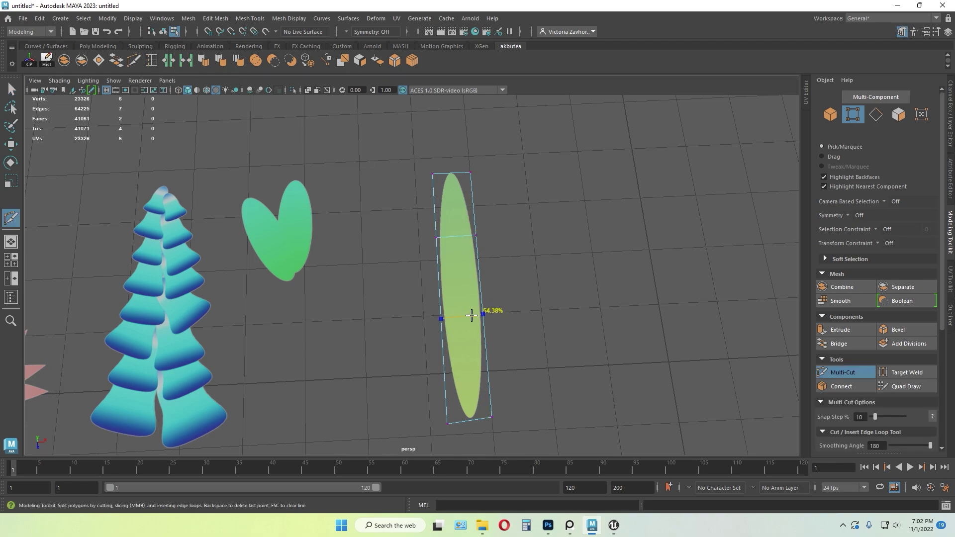
pyautogui.keyDown('ctrl'); pyautogui.click(472, 319); pyautogui.keyUp('ctrl')
pyautogui.press('q')
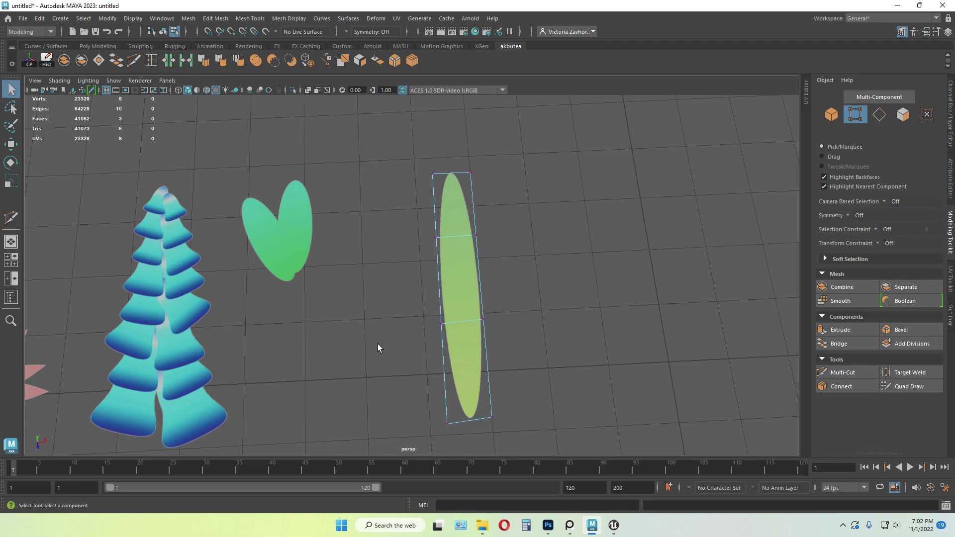
# - Check the edge layout of the long leaf, the blue plant and the paired leaves in object mode
pyautogui.press('F8')
pyautogui.click(455, 363)
pyautogui.keyDown('alt'); pyautogui.moveTo(455, 362); pyautogui.dragTo(509, 351); pyautogui.keyUp('alt')
pyautogui.keyDown('alt'); pyautogui.moveTo(457, 347); pyautogui.dragTo(639, 342, button='middle'); pyautogui.keyUp('alt')
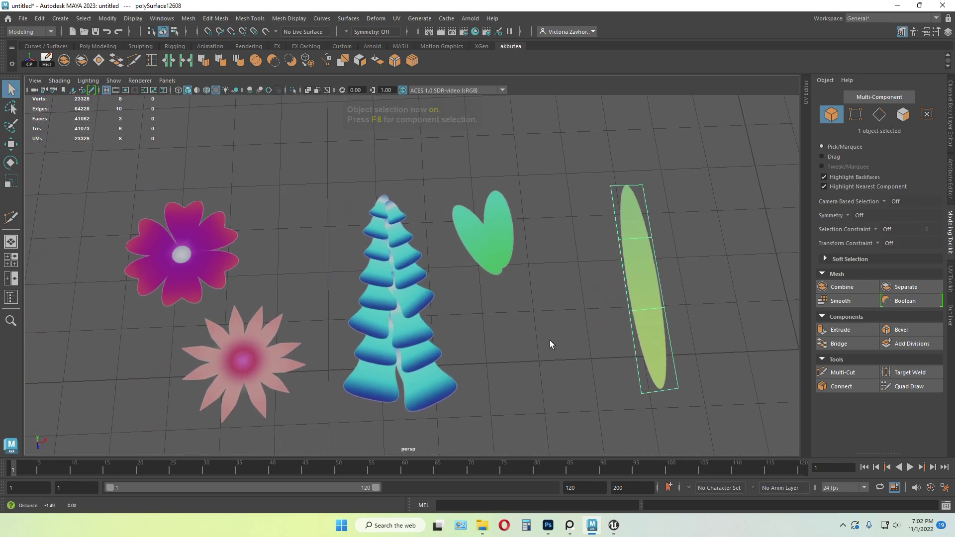
pyautogui.keyDown('alt'); pyautogui.moveTo(455, 366); pyautogui.dragTo(530, 333, button='middle'); pyautogui.keyUp('alt')
pyautogui.click(462, 322)
pyautogui.scroll(3, 508, 321)
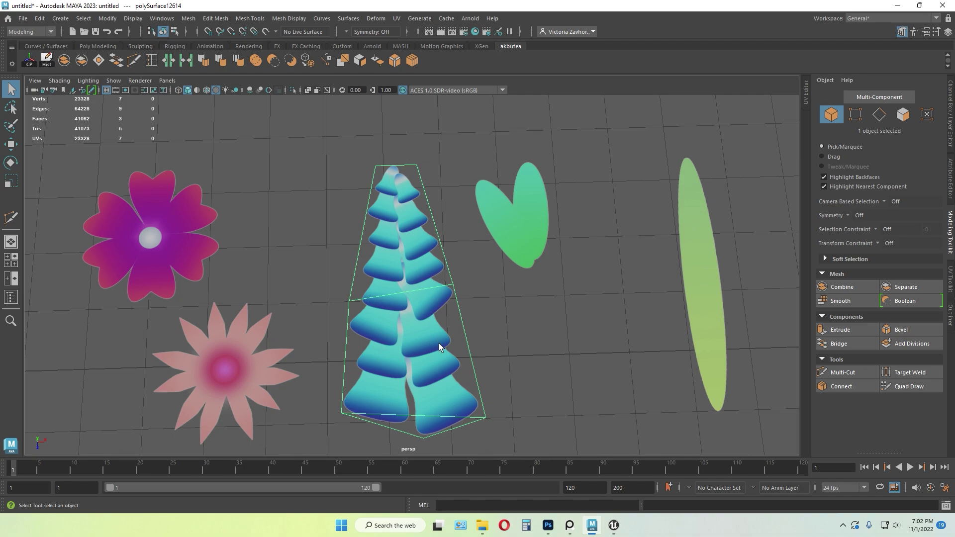
pyautogui.keyDown('alt'); pyautogui.moveTo(585, 346); pyautogui.dragTo(544, 361, button='middle'); pyautogui.keyUp('alt')
pyautogui.click(494, 263)
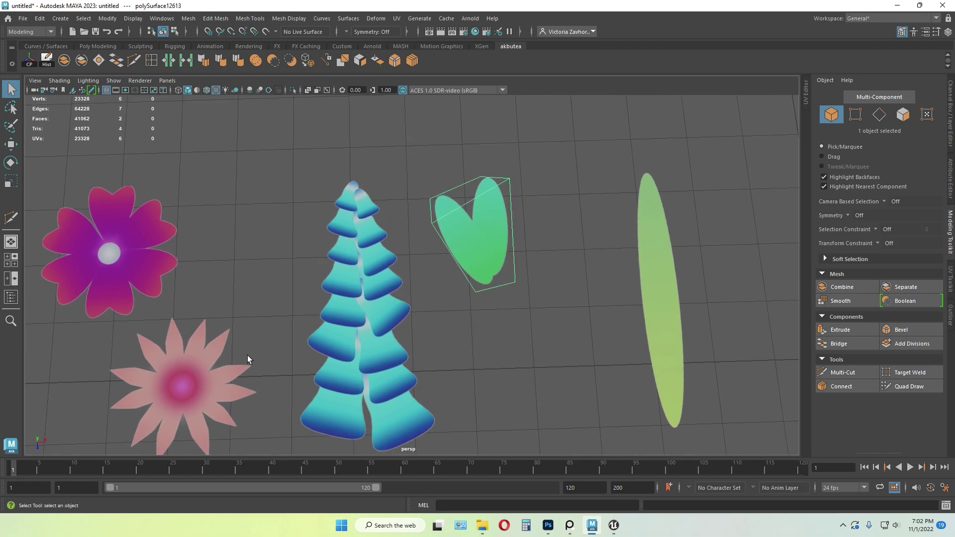
# - Delete the two redundant vertices on the right edge of the pink flower's outline
pyautogui.keyDown('alt'); pyautogui.moveTo(247, 358); pyautogui.dragTo(436, 314, button='middle'); pyautogui.keyUp('alt')
pyautogui.click(443, 326)
pyautogui.scroll(2, 470, 345)
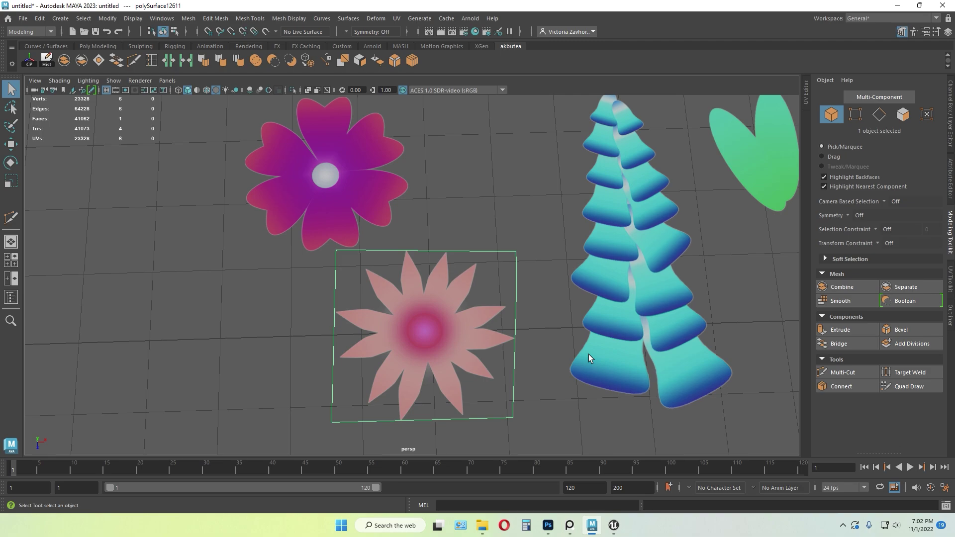
pyautogui.keyDown('alt'); pyautogui.moveTo(589, 354); pyautogui.dragTo(554, 335, button='middle'); pyautogui.keyUp('alt')
pyautogui.moveTo(434, 288); pyautogui.dragTo(379, 263, button='right')
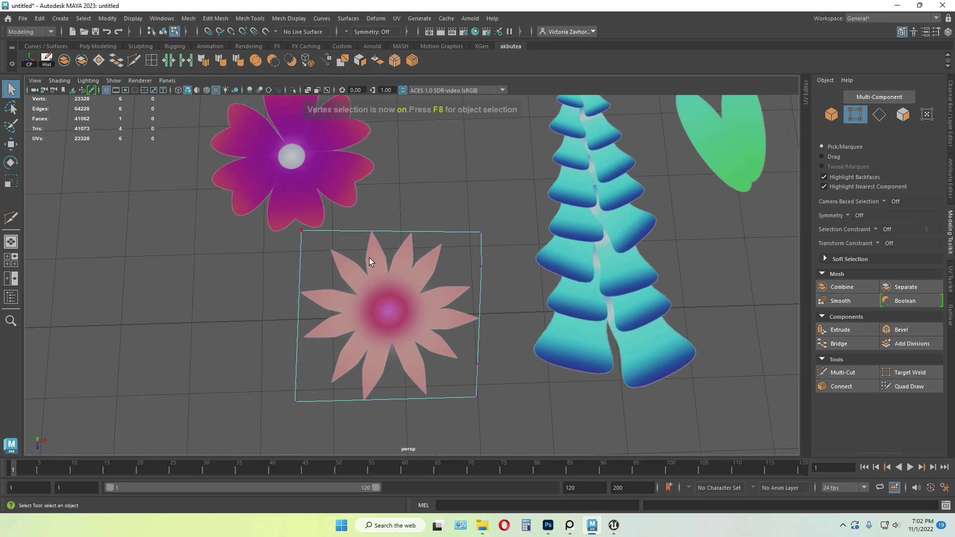
pyautogui.click(472, 256)
pyautogui.press('Delete')
pyautogui.click(466, 349)
pyautogui.press('Delete')
# - Cut the pink flower's face along both diagonals so the edges cross at its centre
pyautogui.click(295, 242)
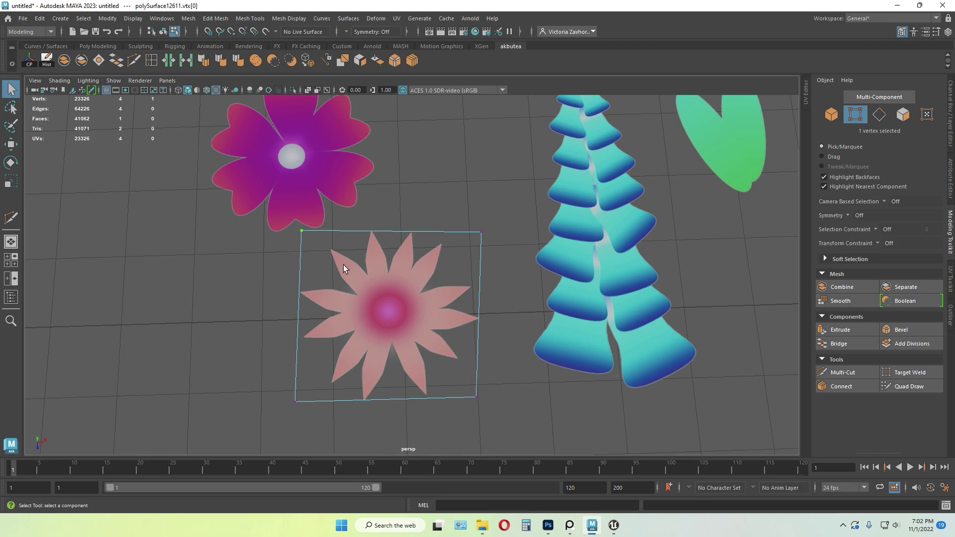
pyautogui.keyDown('shift'); pyautogui.click(485, 401); pyautogui.keyUp('shift')
pyautogui.click(414, 62)
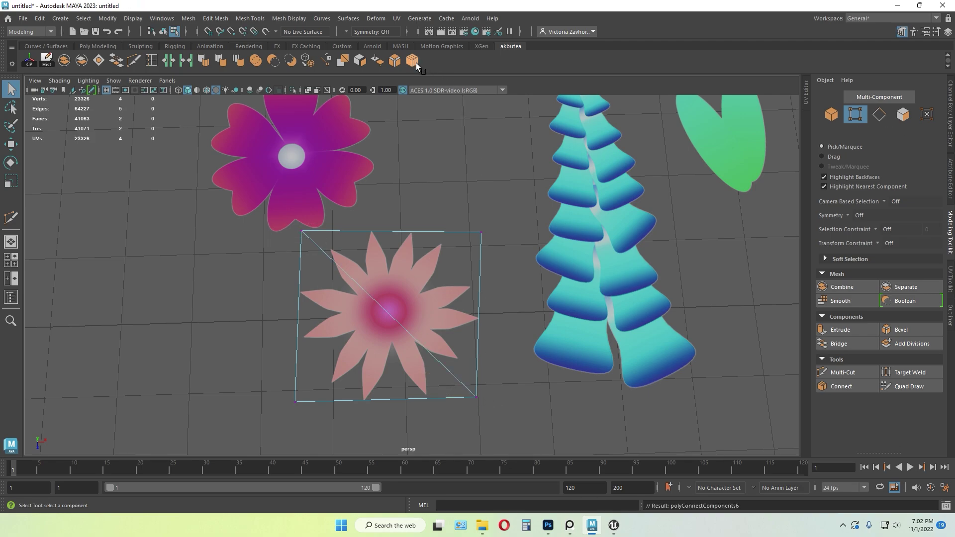
pyautogui.click(134, 62)
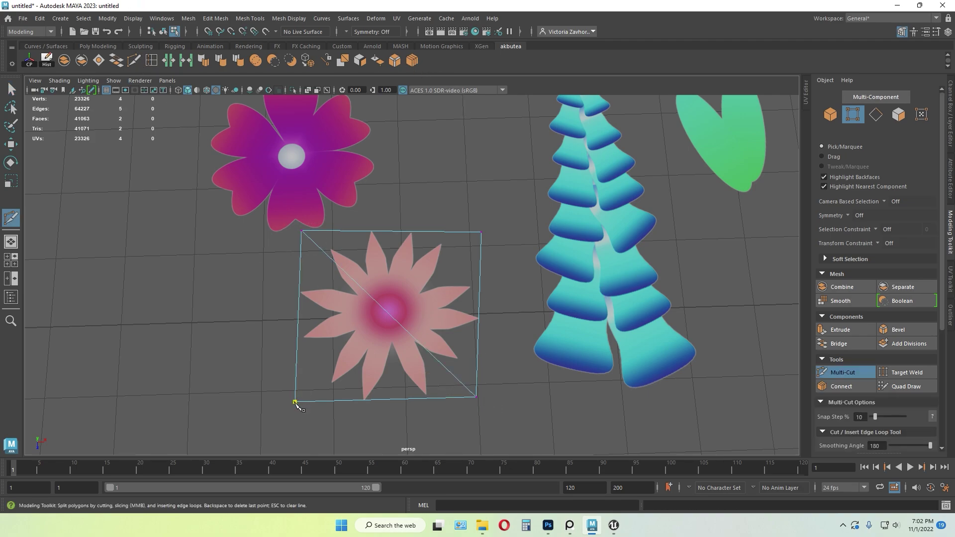
pyautogui.click(482, 232)
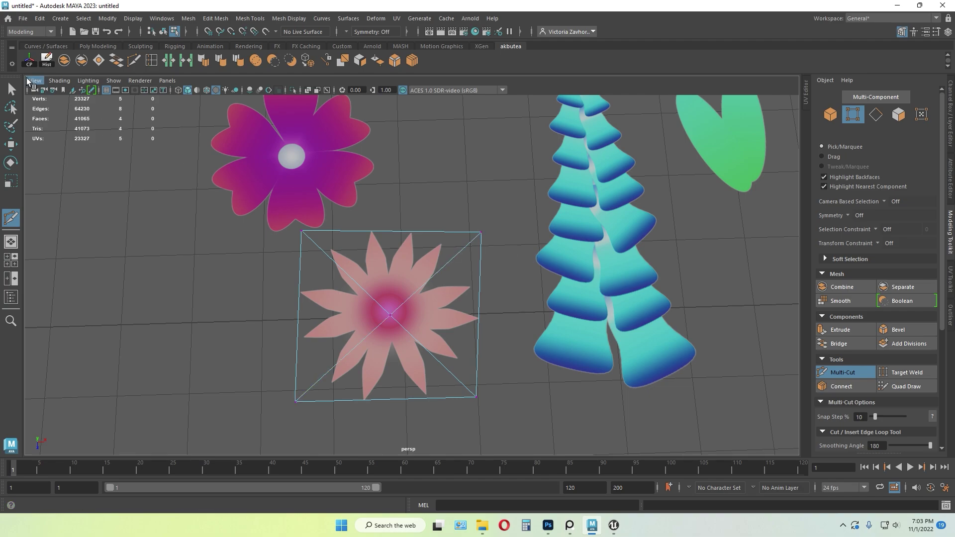
pyautogui.click(11, 89)
# - Cut the purple flower's face corner to corner along both diagonals, crossing at its centre
pyautogui.keyDown('alt'); pyautogui.moveTo(165, 203); pyautogui.dragTo(268, 312, button='middle'); pyautogui.keyUp('alt')
pyautogui.click(389, 282)
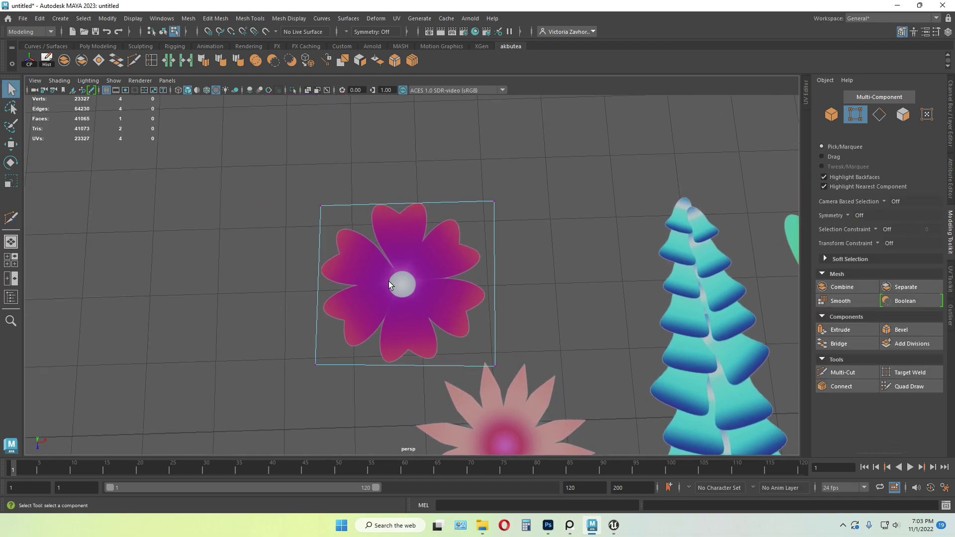
pyautogui.keyDown('alt'); pyautogui.moveTo(515, 269); pyautogui.dragTo(444, 241, button='middle'); pyautogui.keyUp('alt')
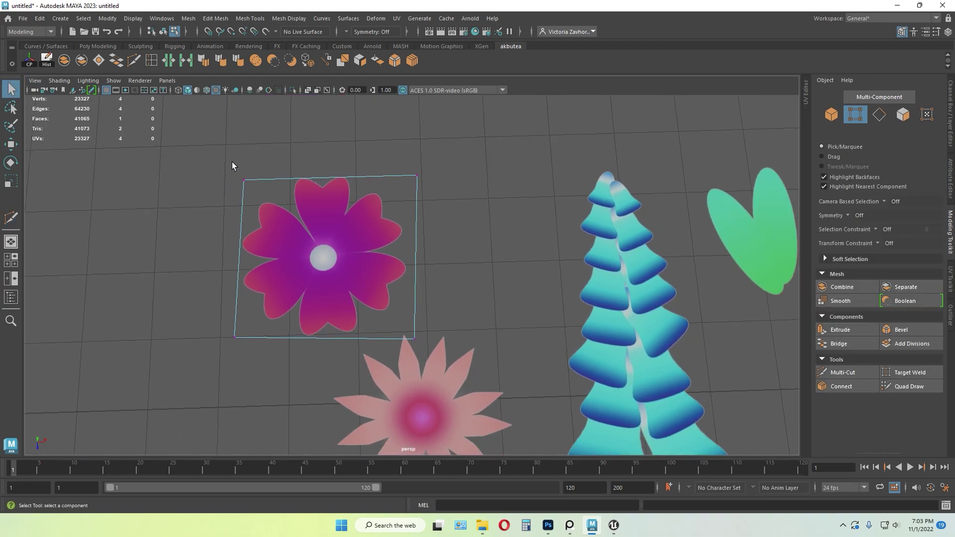
pyautogui.click(243, 180)
pyautogui.click(412, 62)
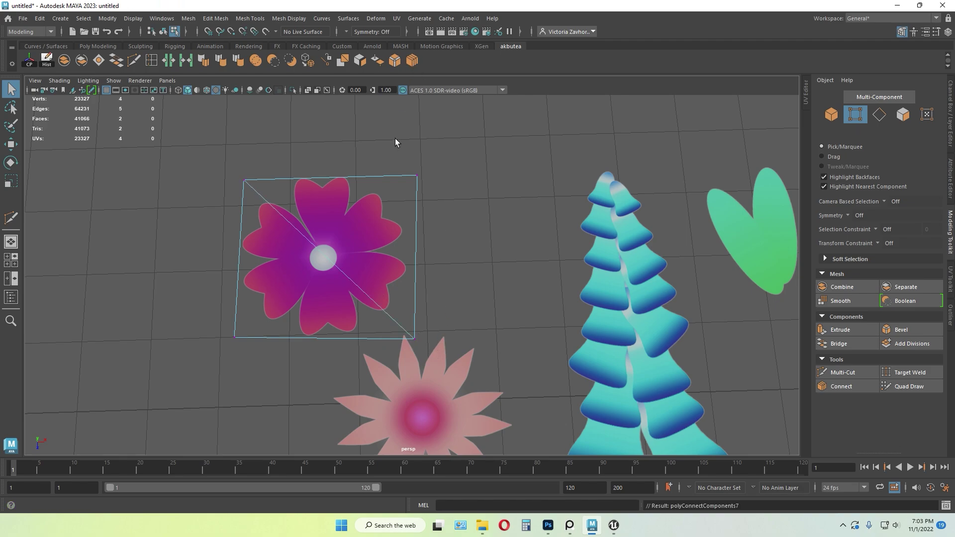
pyautogui.press('y')
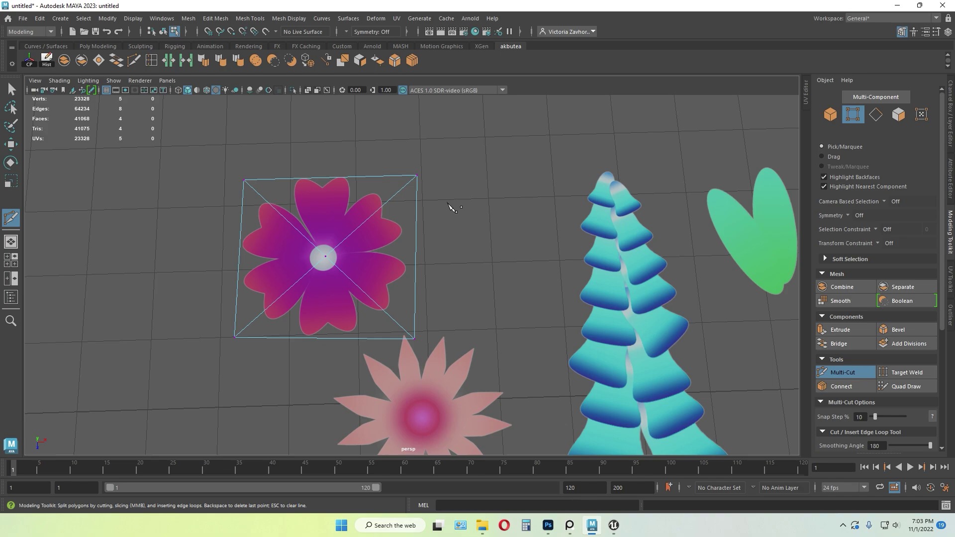
pyautogui.click(11, 90)
# - Move the purple flower along Z, farther away from the pink flower
pyautogui.scroll(-3, 440, 282)
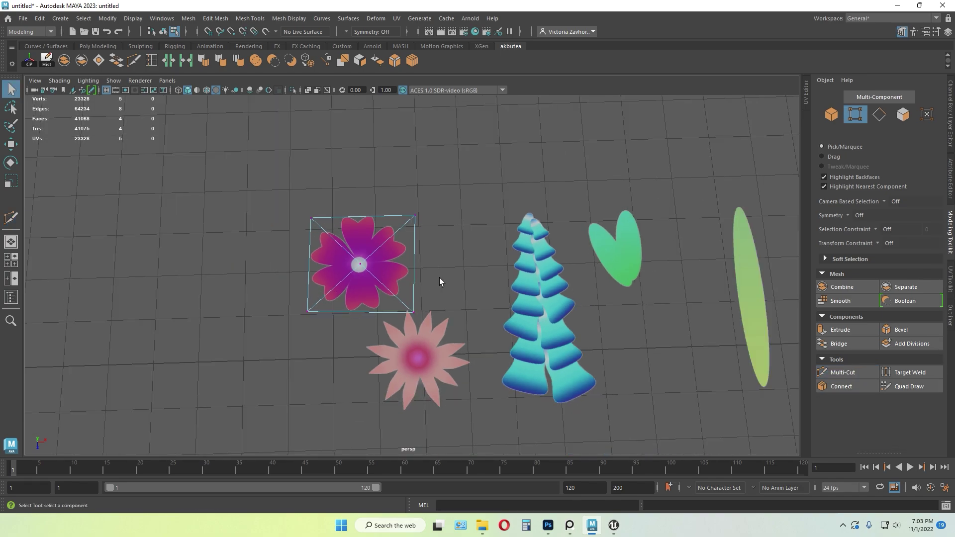
pyautogui.press('F8')
pyautogui.press('w')
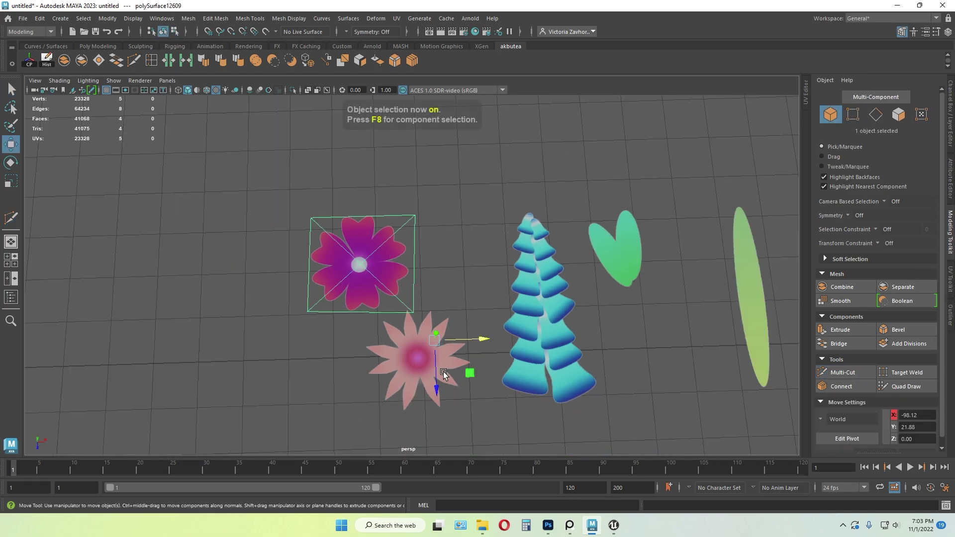
pyautogui.moveTo(437, 374); pyautogui.dragTo(437, 336)
pyautogui.click(481, 241)
pyautogui.scroll(-3, 485, 242)
pyautogui.keyDown('alt'); pyautogui.moveTo(653, 258); pyautogui.dragTo(488, 239, button='middle'); pyautogui.keyUp('alt')
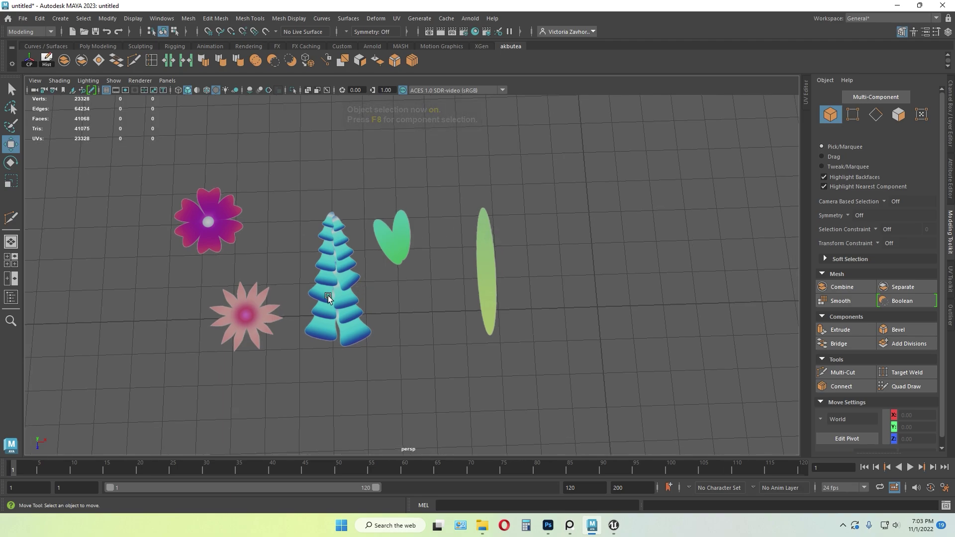
# - Duplicate the blue plant piece and move the copy along X into the empty space beyond the long leaf
pyautogui.click(328, 296)
pyautogui.scroll(3, 333, 298)
pyautogui.keyDown('alt'); pyautogui.moveTo(338, 300); pyautogui.dragTo(362, 270); pyautogui.keyUp('alt')
pyautogui.scroll(-5, 478, 272)
pyautogui.keyDown('alt'); pyautogui.moveTo(478, 272); pyautogui.dragTo(363, 285, button='middle'); pyautogui.keyUp('alt')
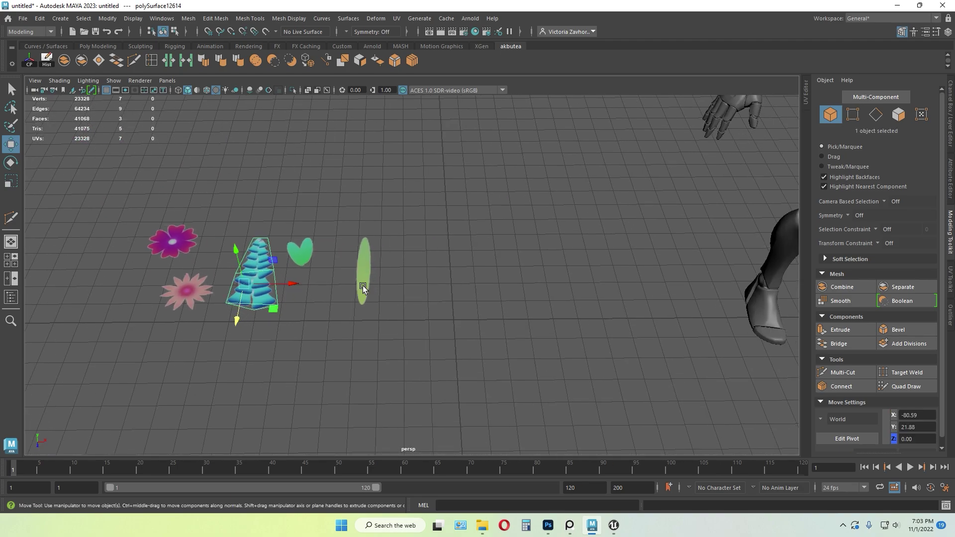
pyautogui.moveTo(276, 287); pyautogui.dragTo(494, 256)
# - Rotate the copied blue plant 90 degrees about X so it stands upright
pyautogui.scroll(2, 528, 278)
pyautogui.press('e')
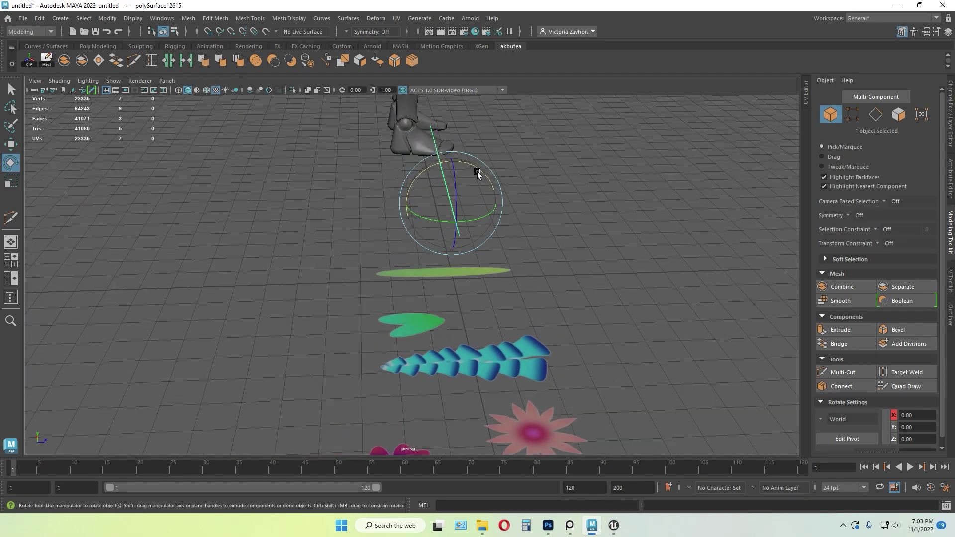
pyautogui.moveTo(476, 172); pyautogui.dragTo(489, 177)
pyautogui.keyDown('alt'); pyautogui.moveTo(628, 272); pyautogui.dragTo(535, 294); pyautogui.keyUp('alt')
# - Center the upright plant's pivot and set its X position to 0
pyautogui.press('w')
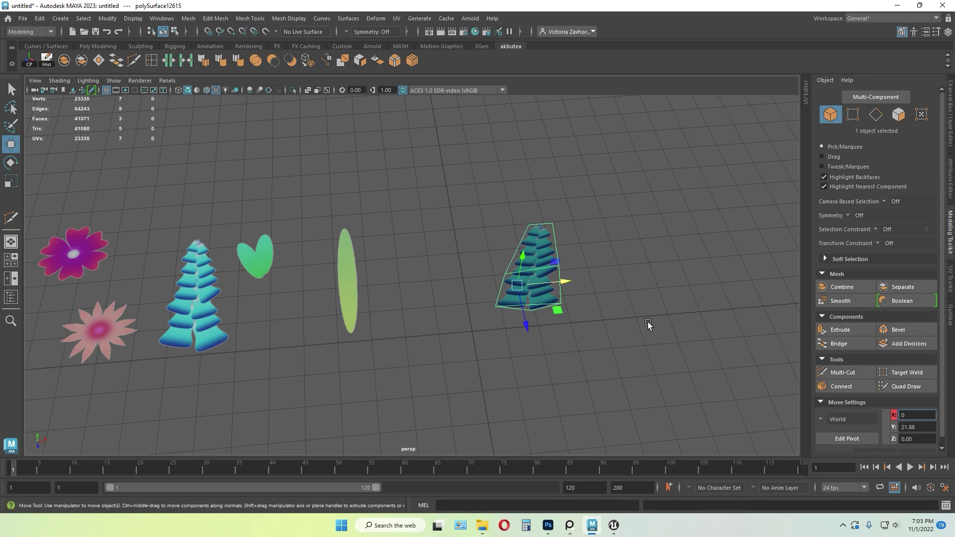
pyautogui.keyDown('alt'); pyautogui.moveTo(604, 320); pyautogui.dragTo(398, 236); pyautogui.keyUp('alt')
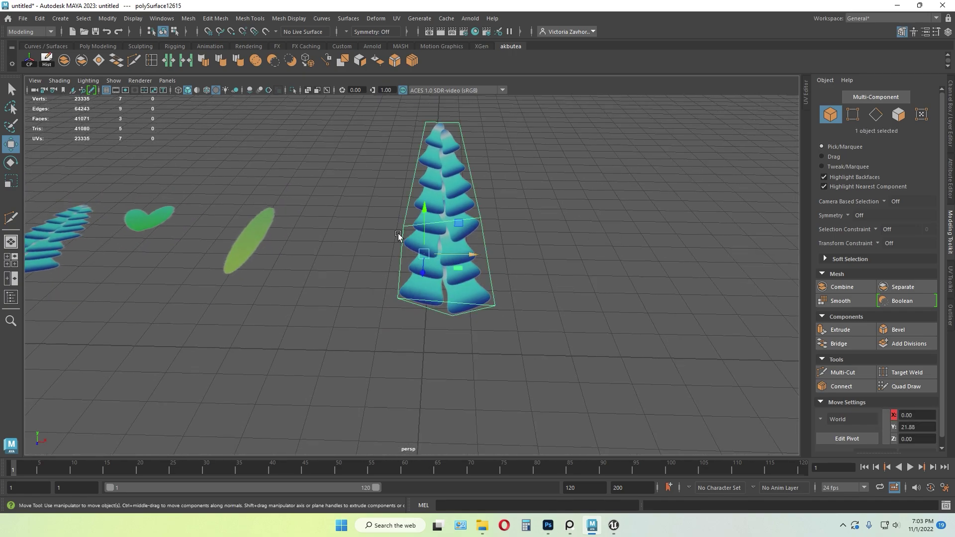
pyautogui.press('w')
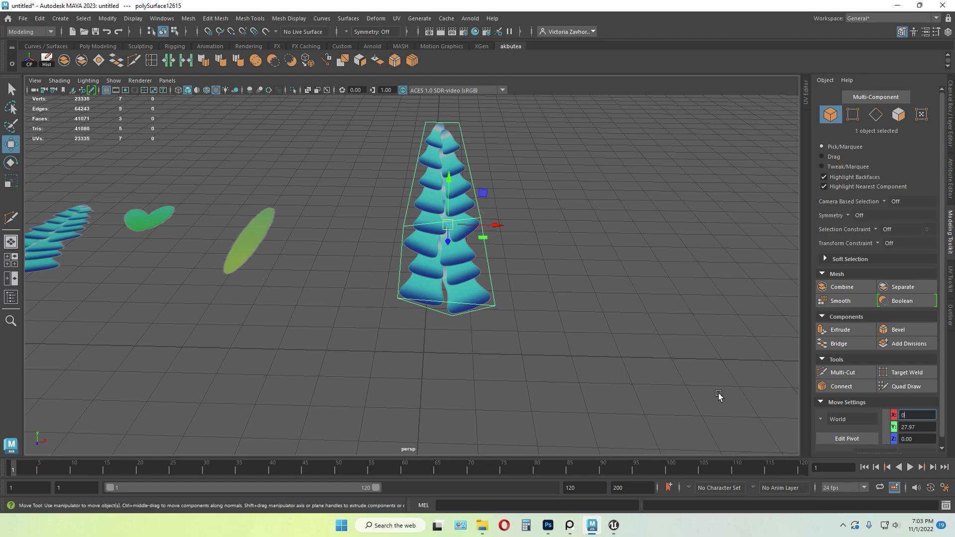
pyautogui.write('0')
pyautogui.press('Return')
# - Duplicate the upright plant card twice and rotate the copies about the vertical axis so the three cards cross like a star
pyautogui.keyDown('alt'); pyautogui.moveTo(480, 364); pyautogui.dragTo(473, 320); pyautogui.keyUp('alt')
pyautogui.hotkey('ctrl', 'd')
pyautogui.press('e')
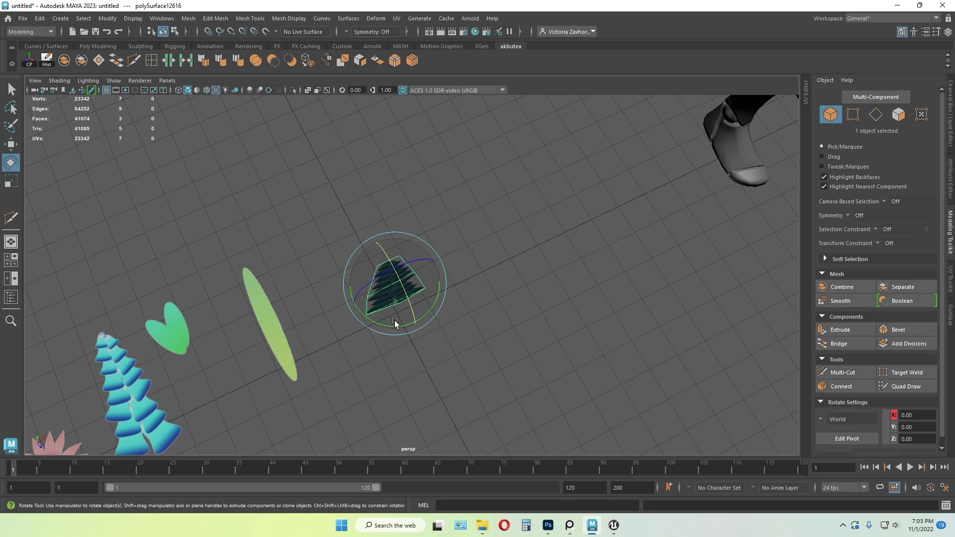
pyautogui.moveTo(395, 322); pyautogui.dragTo(423, 324)
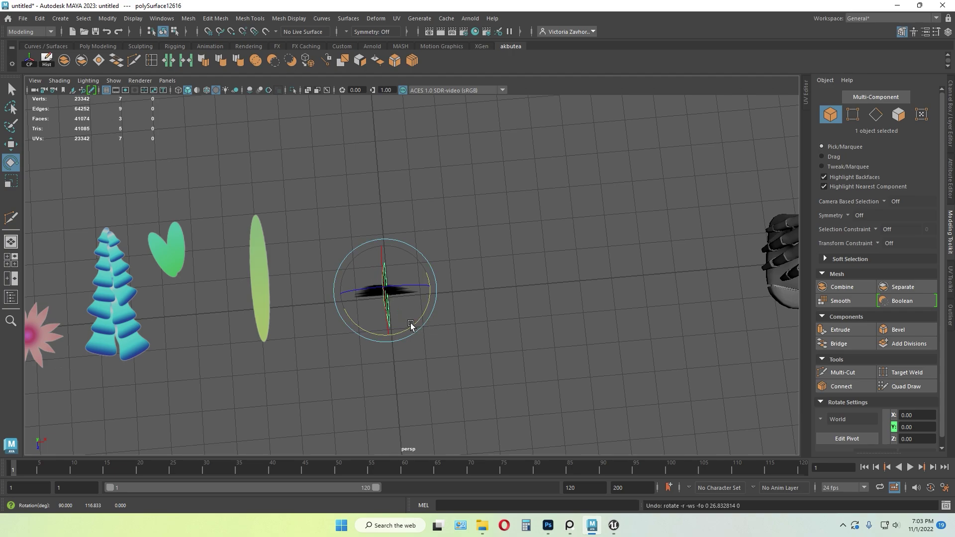
pyautogui.hotkey('ctrl', 'd')
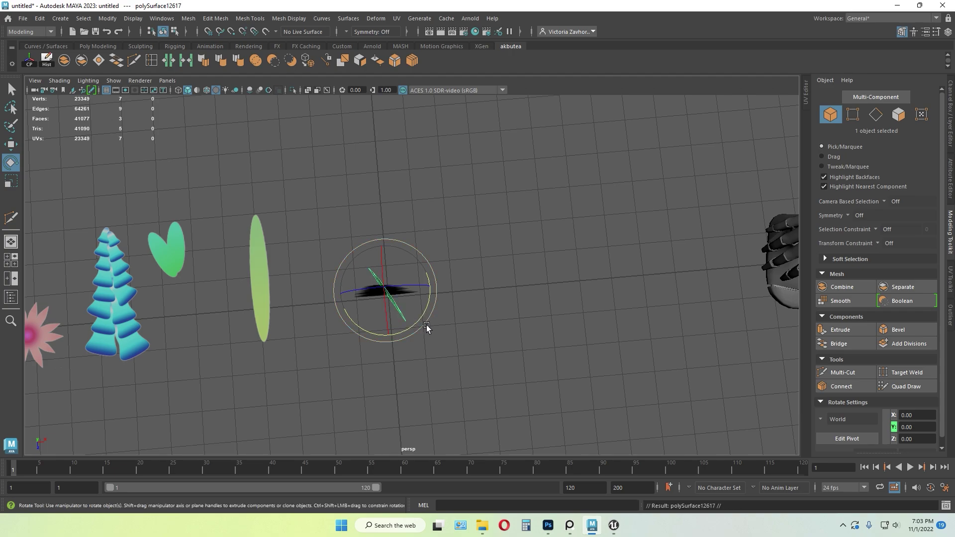
pyautogui.moveTo(415, 324); pyautogui.dragTo(378, 342)
# - Combine the three crossed plant cards into one mesh
pyautogui.keyDown('alt'); pyautogui.moveTo(449, 362); pyautogui.dragTo(535, 261); pyautogui.keyUp('alt')
pyautogui.click(531, 305)
pyautogui.moveTo(402, 172); pyautogui.dragTo(473, 323)
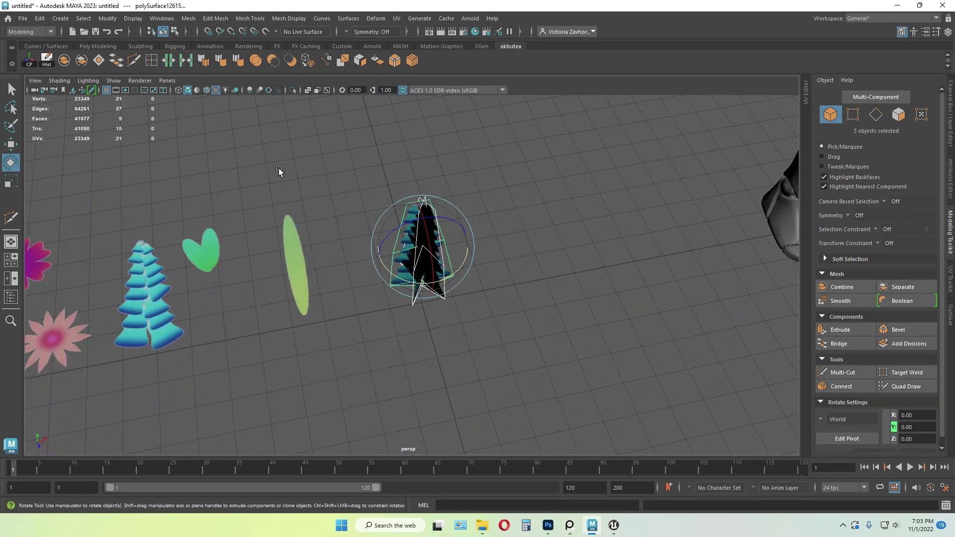
pyautogui.click(65, 61)
# - Separate the combined plant mesh back into its individual cards
pyautogui.click(553, 264)
pyautogui.keyDown('alt'); pyautogui.moveTo(553, 265); pyautogui.dragTo(402, 212); pyautogui.keyUp('alt')
pyautogui.scroll(3, 462, 277)
pyautogui.click(399, 321)
pyautogui.click(82, 61)
# - Shift one of the crossed plant cards horizontally to about -0.85 in X and -0.54 in Z
pyautogui.press('w')
pyautogui.click(402, 212)
pyautogui.click(375, 175)
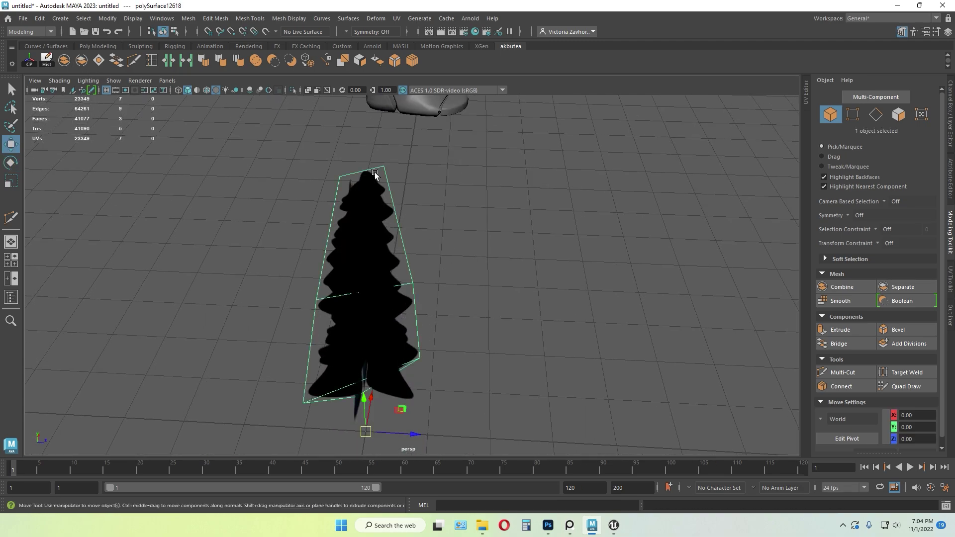
pyautogui.moveTo(412, 434); pyautogui.dragTo(405, 436)
pyautogui.keyDown('alt'); pyautogui.moveTo(459, 384); pyautogui.dragTo(401, 404); pyautogui.keyUp('alt')
pyautogui.moveTo(412, 297); pyautogui.dragTo(408, 299)
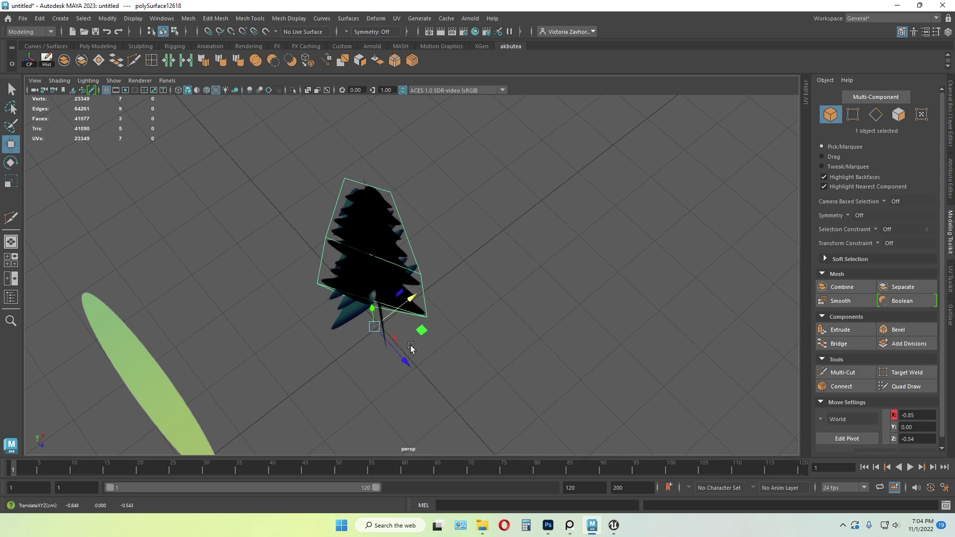
pyautogui.moveTo(411, 347); pyautogui.dragTo(498, 294)
# - Fine-tune the same card's horizontal position to about -1.03 in X and -0.63 in Z
pyautogui.click(357, 259)
pyautogui.keyDown('alt'); pyautogui.moveTo(357, 260); pyautogui.dragTo(430, 395); pyautogui.keyUp('alt')
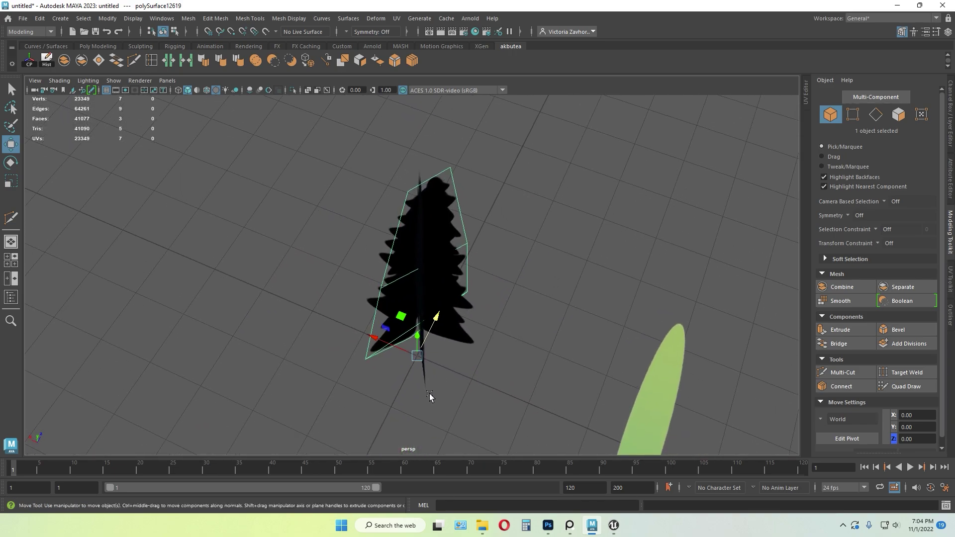
pyautogui.click(425, 374)
pyautogui.moveTo(388, 352); pyautogui.dragTo(424, 329)
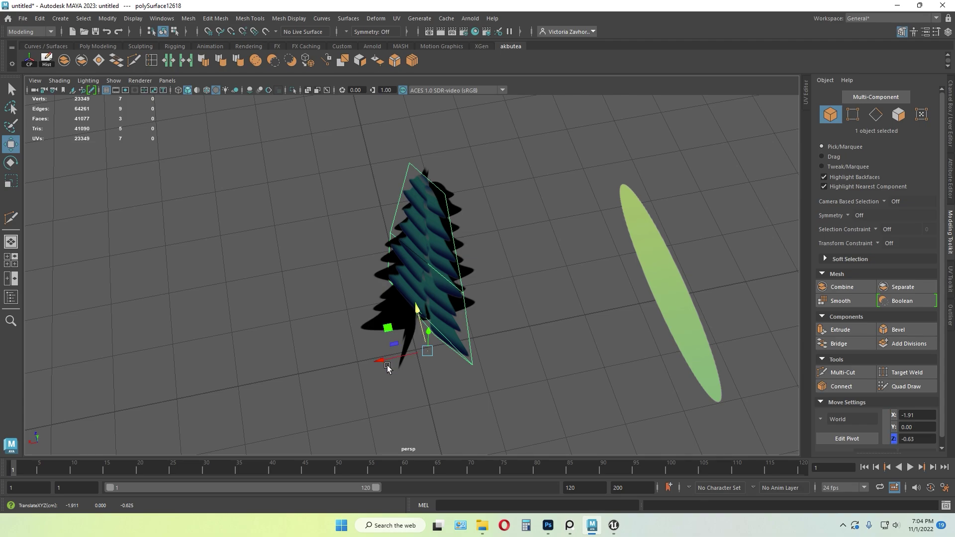
pyautogui.moveTo(388, 368); pyautogui.dragTo(384, 361)
pyautogui.keyDown('alt'); pyautogui.moveTo(343, 334); pyautogui.dragTo(368, 330); pyautogui.keyUp('alt')
pyautogui.moveTo(383, 370); pyautogui.dragTo(385, 383)
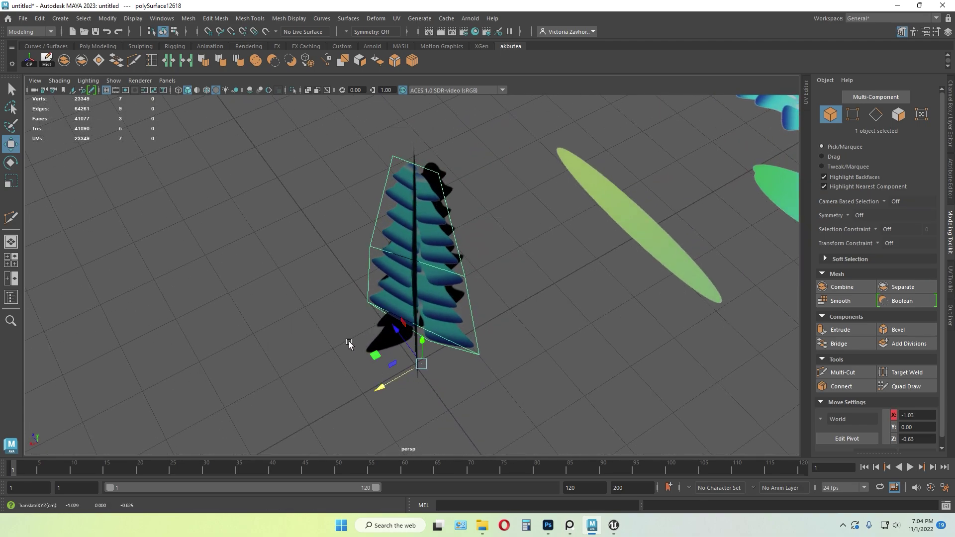
# - Shift another crossed plant card to about 1.58 in X and 0.71 in Z so the cards meet along a shared centre line
pyautogui.keyDown('alt'); pyautogui.moveTo(349, 341); pyautogui.dragTo(788, 355); pyautogui.keyUp('alt')
pyautogui.click(453, 250)
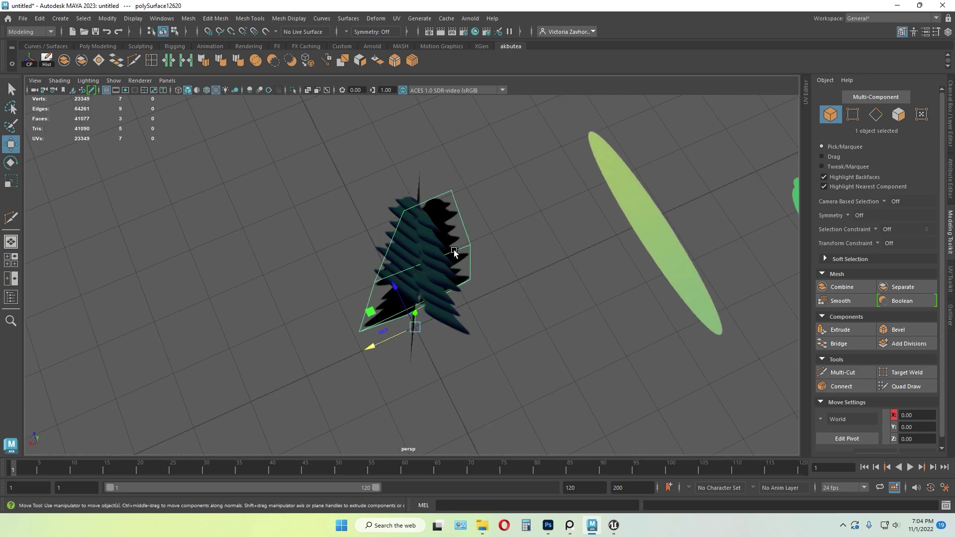
pyautogui.moveTo(390, 333); pyautogui.dragTo(371, 345)
pyautogui.moveTo(395, 297); pyautogui.dragTo(431, 285)
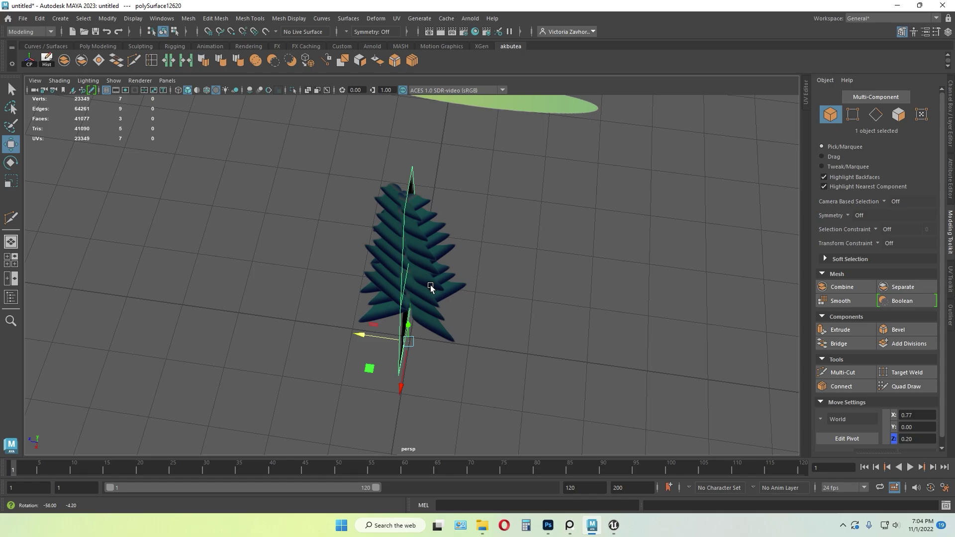
pyautogui.moveTo(372, 333); pyautogui.dragTo(365, 332)
pyautogui.moveTo(399, 381); pyautogui.dragTo(399, 385)
# - Select all three repositioned plant cards and combine them into one mesh
pyautogui.keyDown('alt'); pyautogui.moveTo(426, 344); pyautogui.dragTo(374, 326); pyautogui.keyUp('alt')
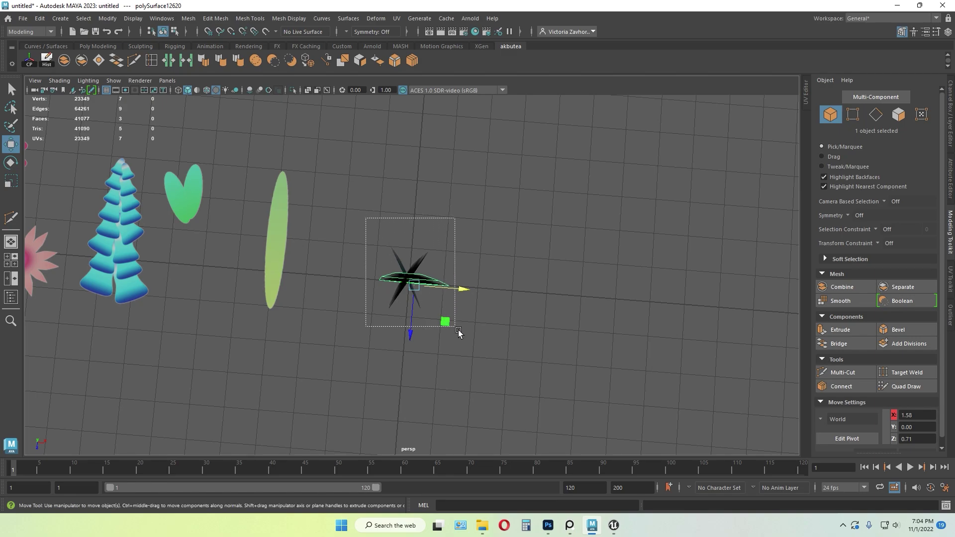
pyautogui.moveTo(458, 332); pyautogui.dragTo(459, 333)
pyautogui.click(83, 60)
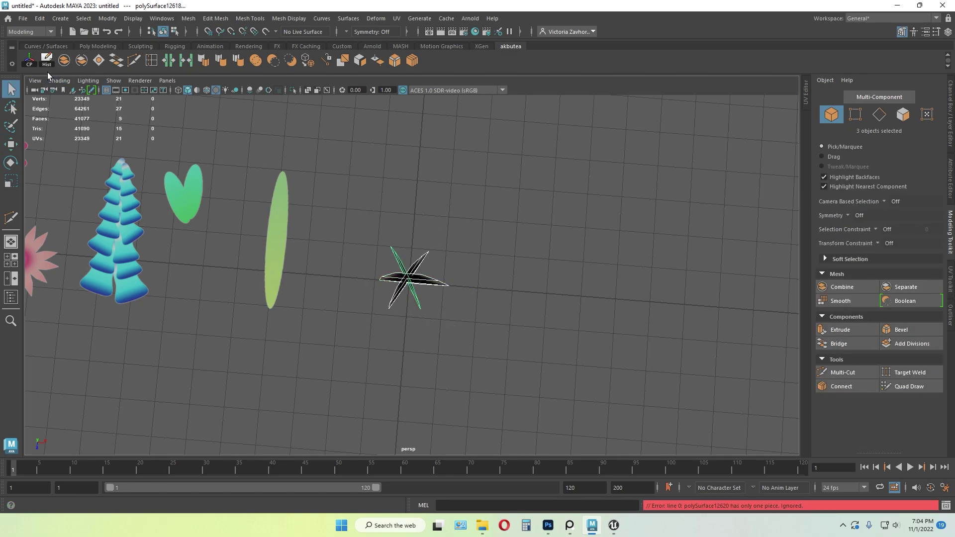
pyautogui.click(64, 61)
pyautogui.click(416, 219)
# - Raise the combined plant vertically above the ground to leave room for a stem
pyautogui.scroll(-4, 416, 229)
pyautogui.keyDown('alt'); pyautogui.moveTo(404, 308); pyautogui.dragTo(417, 323); pyautogui.keyUp('alt')
pyautogui.scroll(2, 416, 295)
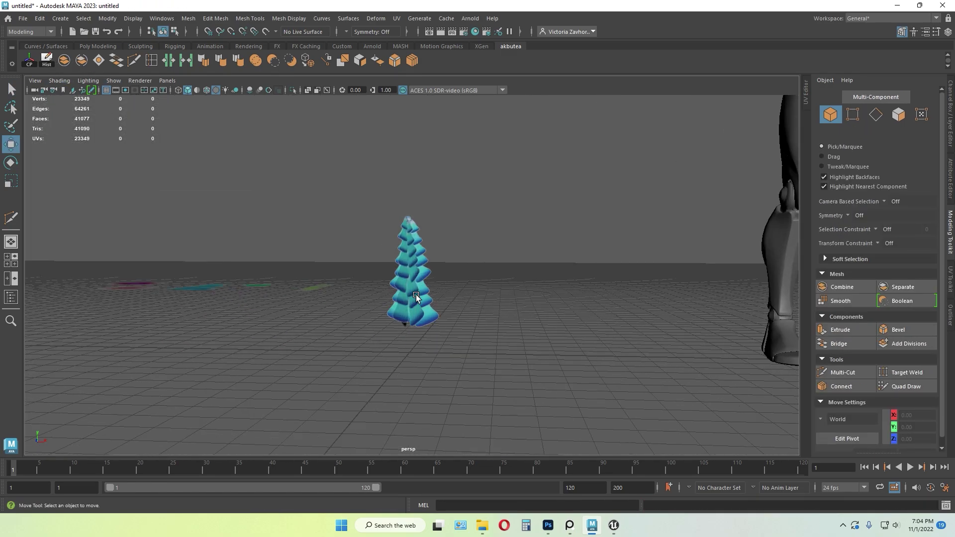
pyautogui.scroll(1, 416, 295)
pyautogui.click(425, 326)
pyautogui.scroll(-3, 431, 324)
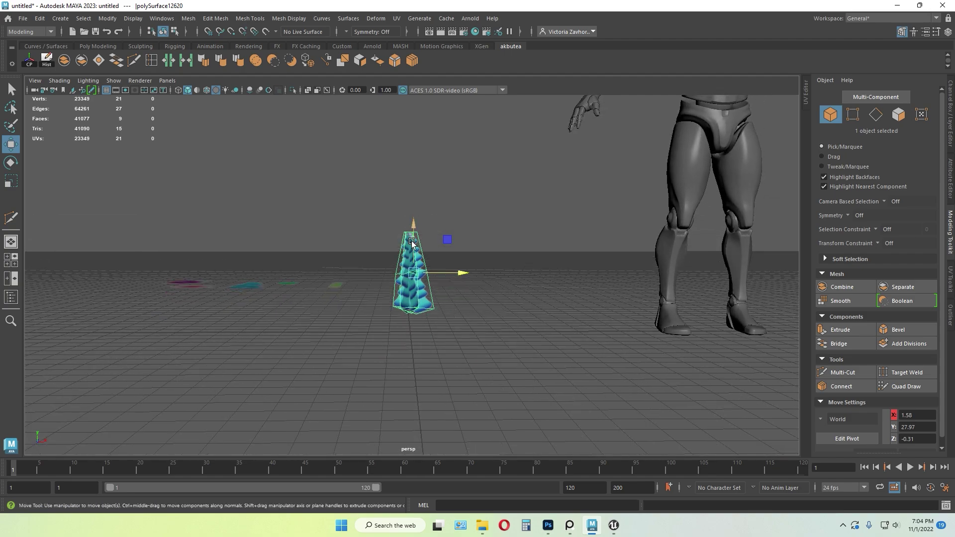
pyautogui.moveTo(412, 241); pyautogui.dragTo(412, 206)
# - Create a polygon cube beneath the raised plant and scale it up uniformly to about 1.8 times its size
pyautogui.keyDown('alt'); pyautogui.moveTo(460, 299); pyautogui.dragTo(433, 324); pyautogui.keyUp('alt')
pyautogui.click(432, 324)
pyautogui.scroll(3, 411, 322)
pyautogui.keyDown('shift'); pyautogui.rightClick(413, 327); pyautogui.keyUp('shift')
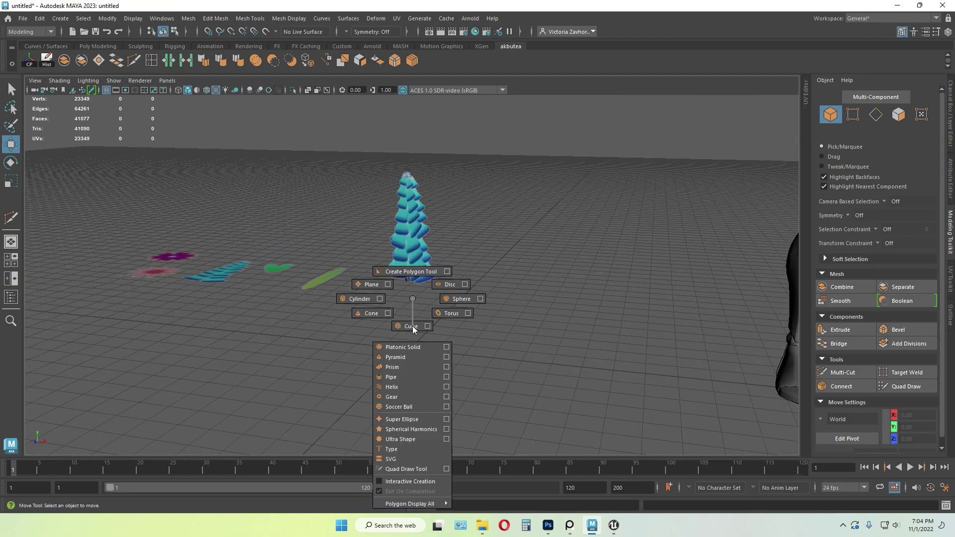
pyautogui.click(413, 327)
pyautogui.press('r')
pyautogui.moveTo(408, 352); pyautogui.dragTo(411, 349)
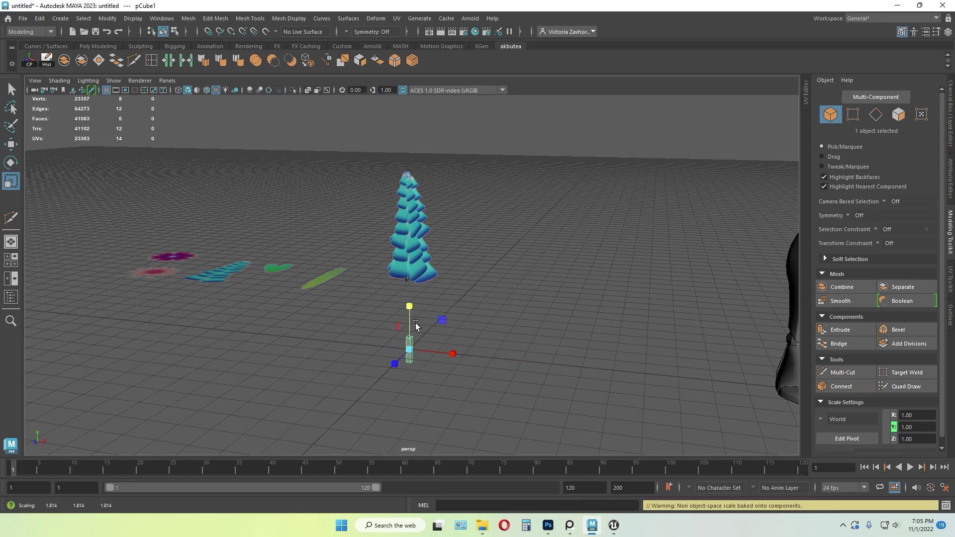
# - Stretch the cube vertically into a thin stem and adjust its height and thickness so it runs from the ground to the plant's base
pyautogui.moveTo(410, 308); pyautogui.dragTo(422, 252)
pyautogui.press('w')
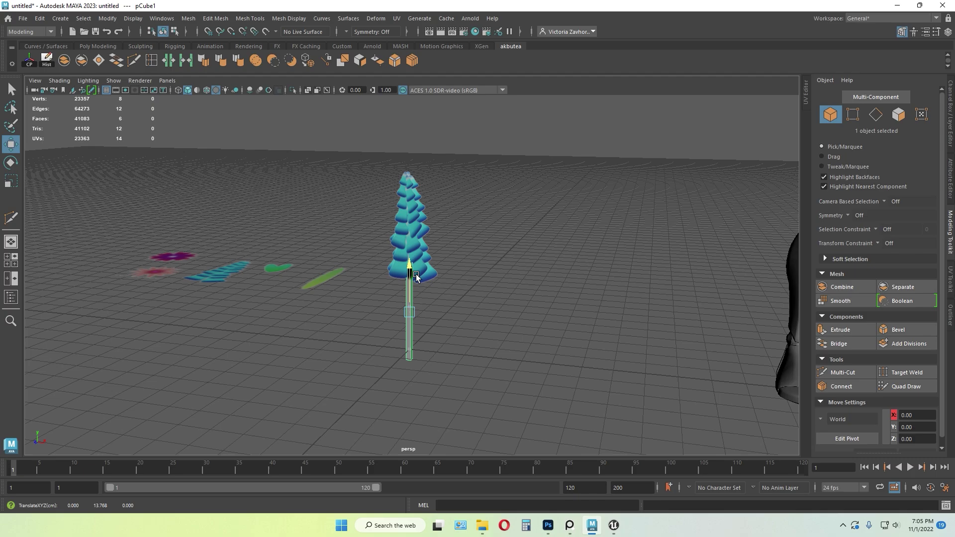
pyautogui.scroll(4, 416, 278)
pyautogui.moveTo(427, 319)
pyautogui.keyDown('alt'); pyautogui.mouseDown()
pyautogui.moveTo(432, 307)
pyautogui.moveTo(395, 335)
pyautogui.moveTo(335, 318)
pyautogui.moveTo(434, 321)
pyautogui.mouseUp(); pyautogui.keyUp('alt')
pyautogui.press('r')
pyautogui.moveTo(409, 335); pyautogui.dragTo(405, 334)
pyautogui.press('w')
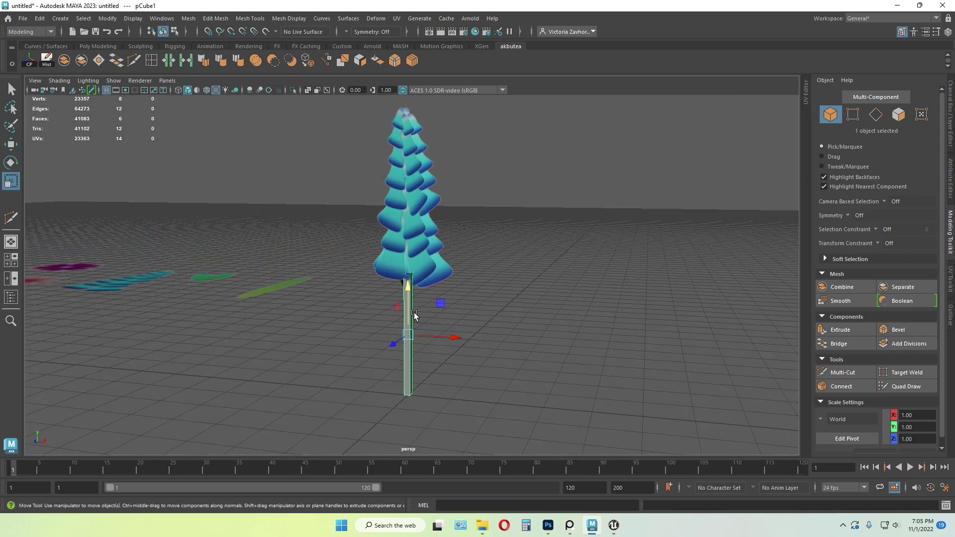
pyautogui.moveTo(408, 293); pyautogui.dragTo(407, 299)
pyautogui.keyDown('alt'); pyautogui.moveTo(402, 321); pyautogui.dragTo(480, 305); pyautogui.keyUp('alt')
pyautogui.press('r')
pyautogui.moveTo(411, 342); pyautogui.dragTo(401, 317)
# - Isolate the stem and delete its top and bottom faces
pyautogui.scroll(1, 434, 343)
pyautogui.moveTo(440, 345)
pyautogui.keyDown('alt'); pyautogui.mouseDown()
pyautogui.moveTo(522, 333)
pyautogui.moveTo(435, 363)
pyautogui.moveTo(443, 350)
pyautogui.mouseUp(); pyautogui.keyUp('alt')
pyautogui.hotkey('ctrl', '1')
pyautogui.keyDown('alt'); pyautogui.moveTo(448, 309); pyautogui.dragTo(461, 247); pyautogui.keyUp('alt')
pyautogui.press('F11')
pyautogui.click(408, 276)
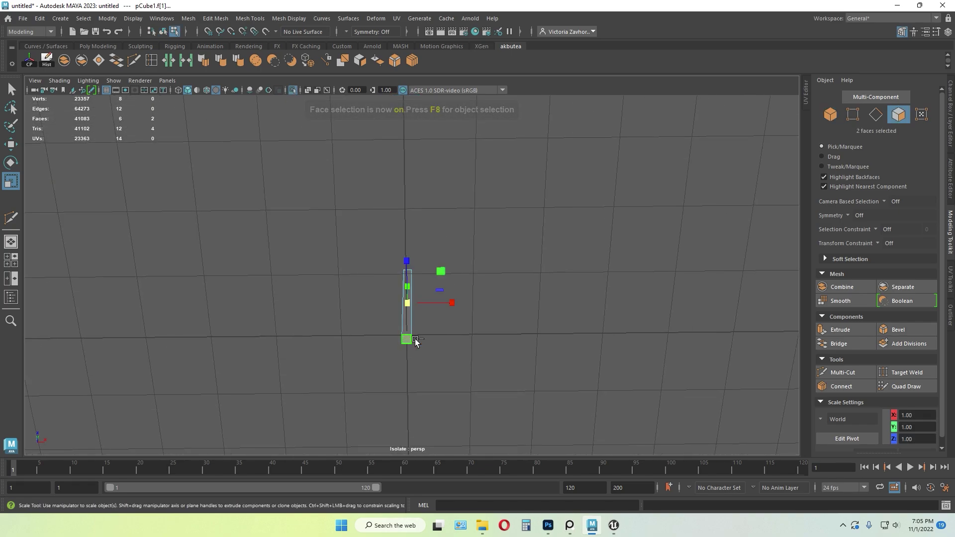
# - Soften the stem's four vertical edges, return to object mode and end the isolation
pyautogui.keyDown('alt'); pyautogui.moveTo(485, 321); pyautogui.dragTo(501, 394); pyautogui.keyUp('alt')
pyautogui.moveTo(480, 305); pyautogui.dragTo(374, 339)
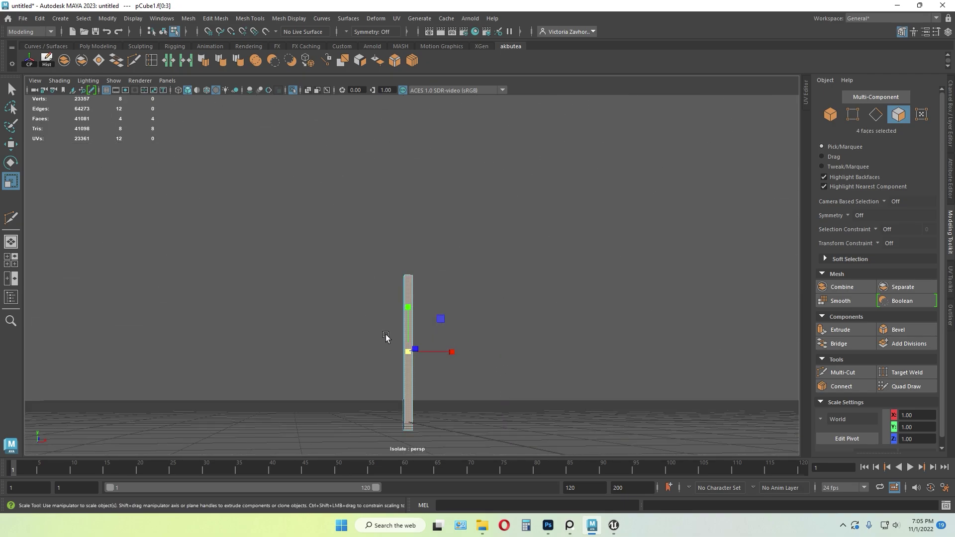
pyautogui.moveTo(480, 306); pyautogui.dragTo(342, 335)
pyautogui.keyDown('alt'); pyautogui.moveTo(488, 308); pyautogui.dragTo(475, 251); pyautogui.keyUp('alt')
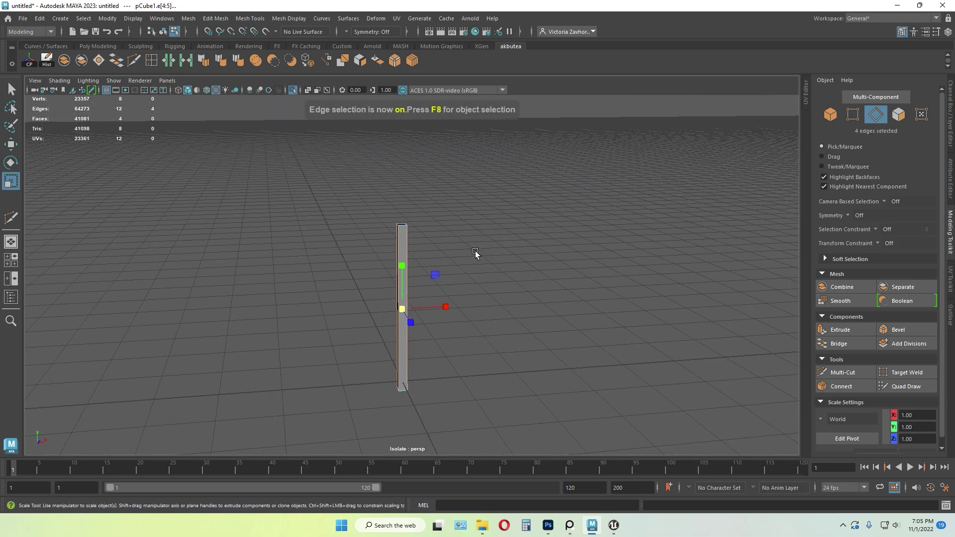
pyautogui.click(223, 59)
pyautogui.press('F8')
pyautogui.click(306, 284)
pyautogui.moveTo(447, 243)
pyautogui.keyDown('alt'); pyautogui.mouseDown()
pyautogui.moveTo(570, 247)
pyautogui.moveTo(499, 305)
pyautogui.moveTo(396, 271)
pyautogui.moveTo(449, 228)
pyautogui.mouseUp(); pyautogui.keyUp('alt')
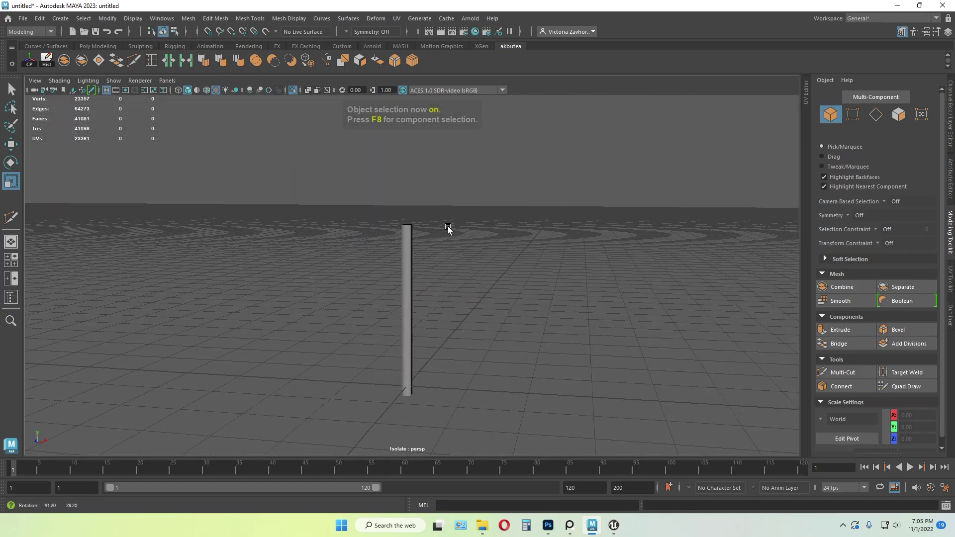
pyautogui.hotkey('ctrl', '1')
# - Open the UV Editor and select the stem to show its UV layout
pyautogui.scroll(-5, 464, 301)
pyautogui.keyDown('alt'); pyautogui.moveTo(416, 332); pyautogui.dragTo(401, 280); pyautogui.keyUp('alt')
pyautogui.keyDown('alt'); pyautogui.moveTo(569, 253); pyautogui.dragTo(451, 282); pyautogui.keyUp('alt')
pyautogui.click(804, 94)
pyautogui.scroll(4, 405, 273)
pyautogui.keyDown('alt'); pyautogui.moveTo(278, 308); pyautogui.dragTo(243, 258); pyautogui.keyUp('alt')
pyautogui.click(242, 293)
pyautogui.keyDown('alt'); pyautogui.moveTo(248, 291); pyautogui.dragTo(306, 298); pyautogui.keyUp('alt')
pyautogui.scroll(3, 307, 298)
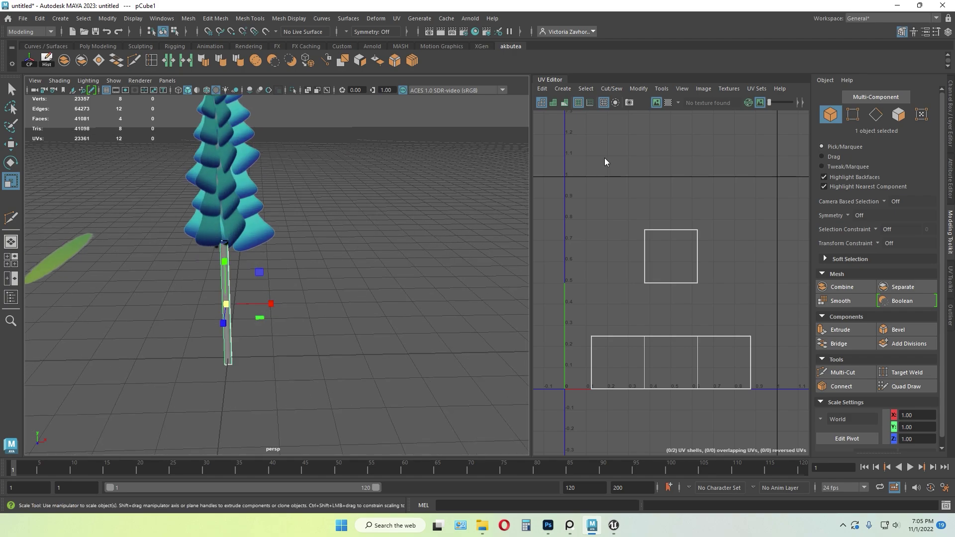
# - Select all of the stem's UVs and delete them
pyautogui.moveTo(604, 157); pyautogui.dragTo(568, 142, button='right')
pyautogui.moveTo(543, 155); pyautogui.dragTo(667, 331)
pyautogui.moveTo(768, 412); pyautogui.dragTo(769, 413)
pyautogui.press('Delete')
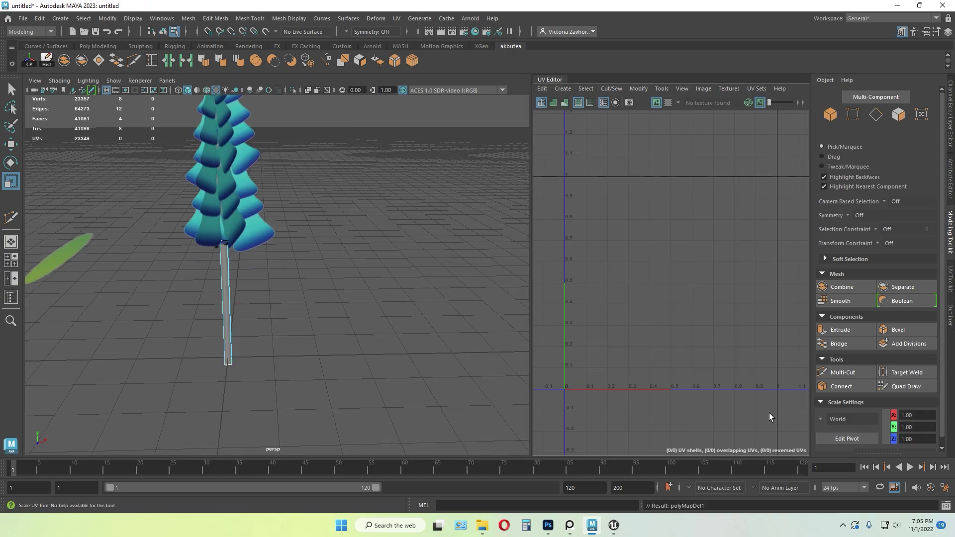
# - Select the stem in object mode and create new UVs with automatic projection
pyautogui.press('F8')
pyautogui.click(227, 277)
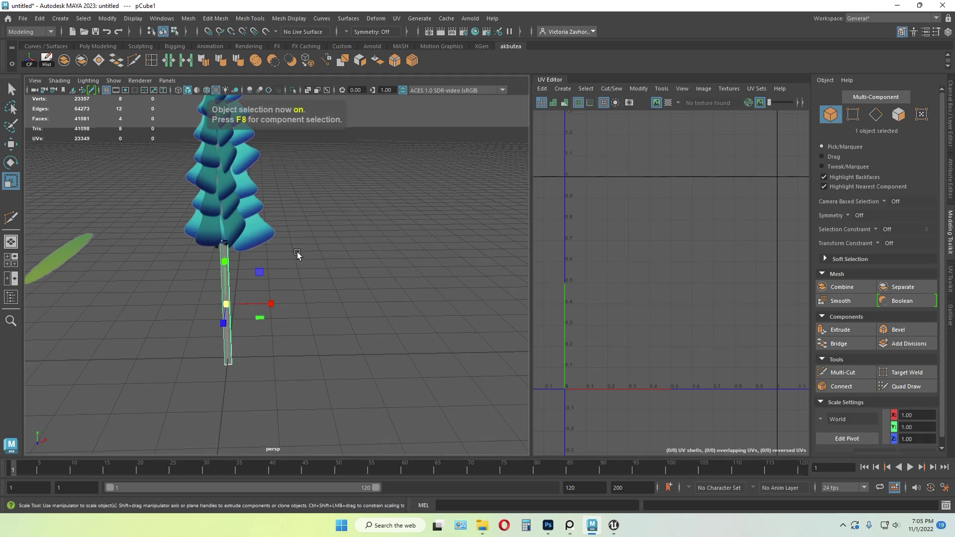
pyautogui.click(396, 19)
pyautogui.click(423, 78)
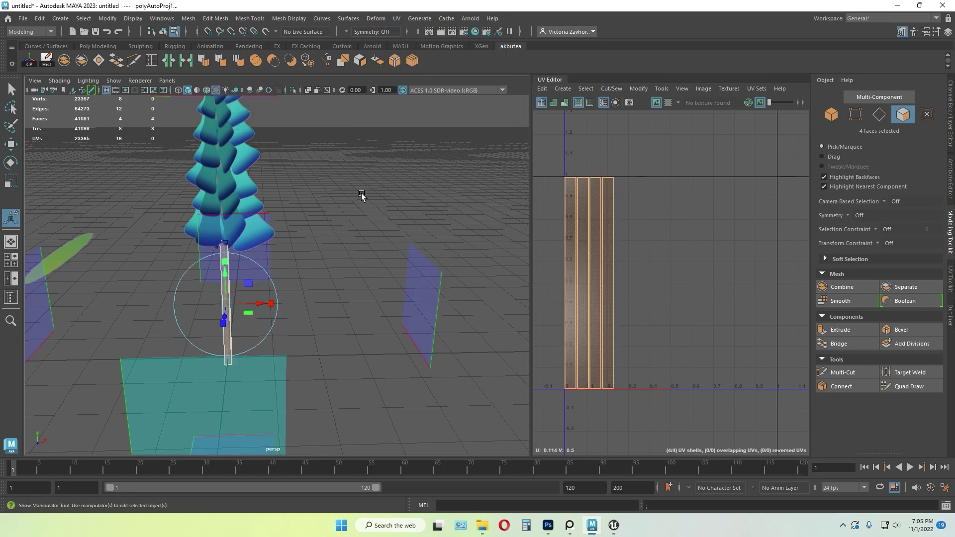
# - Return to object mode and assign the existing flower material with the Flowers_BC_01.tga texture to the stem
pyautogui.press('F8')
pyautogui.click(347, 199)
pyautogui.click(225, 274)
pyautogui.moveTo(369, 229); pyautogui.dragTo(390, 506, button='right')
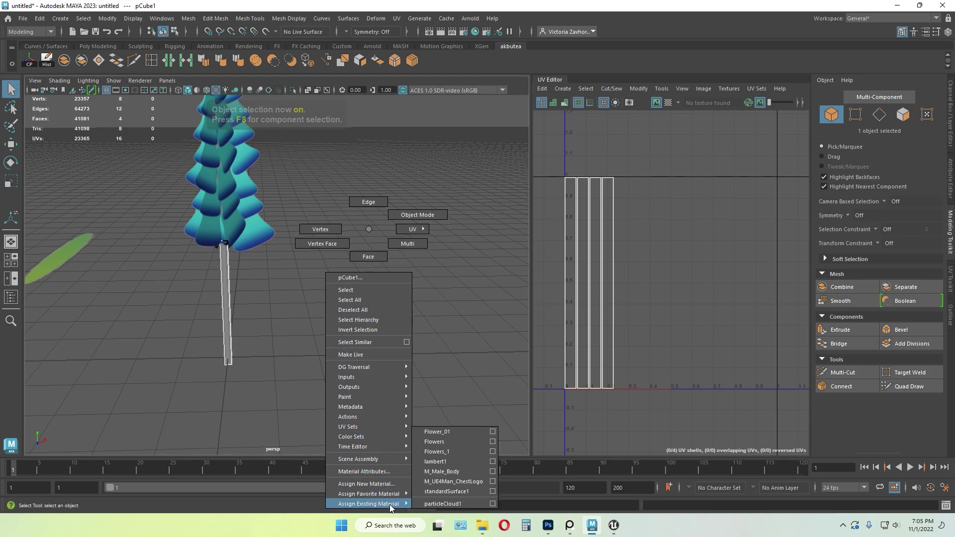
pyautogui.moveTo(434, 482); pyautogui.dragTo(442, 336, button='right')
pyautogui.moveTo(333, 287); pyautogui.dragTo(353, 508, button='right')
pyautogui.moveTo(419, 438); pyautogui.dragTo(419, 437, button='right')
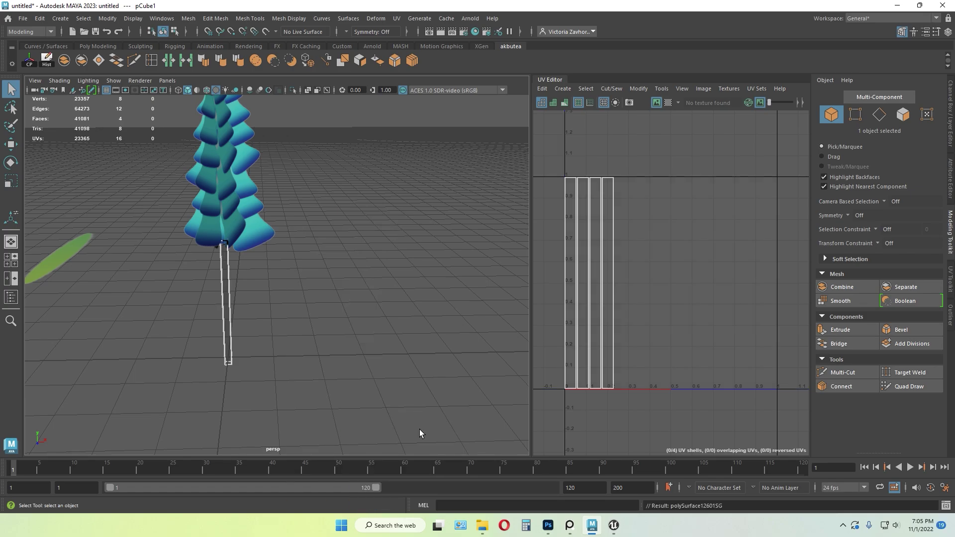
pyautogui.keyDown('alt'); pyautogui.moveTo(278, 300); pyautogui.dragTo(169, 294); pyautogui.keyUp('alt')
pyautogui.moveTo(363, 229); pyautogui.dragTo(447, 482, button='right')
pyautogui.moveTo(455, 450)
pyautogui.mouseDown(button='right')
pyautogui.moveTo(450, 435)
pyautogui.moveTo(445, 452)
pyautogui.mouseUp(button='right')
pyautogui.scroll(8, 306, 340)
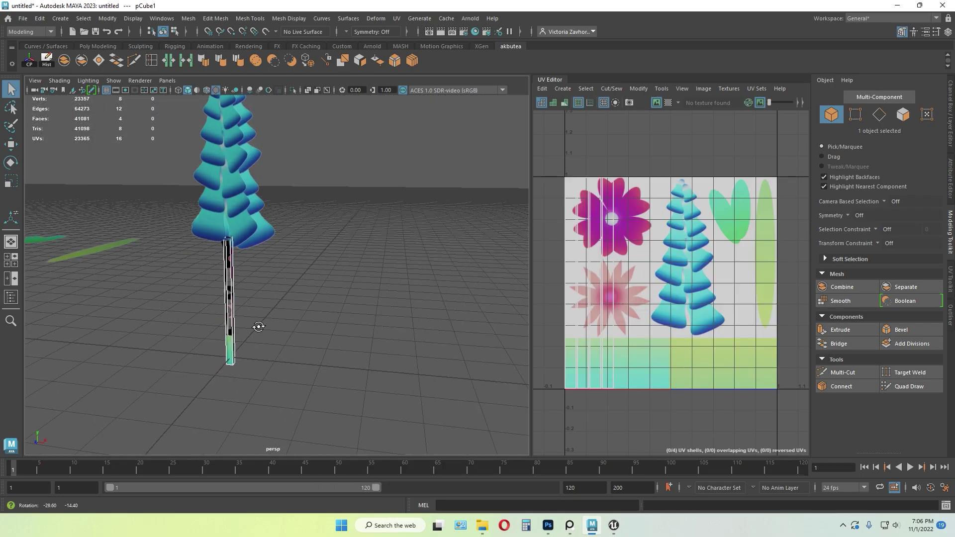
pyautogui.moveTo(305, 341)
pyautogui.keyDown('alt'); pyautogui.mouseDown()
pyautogui.moveTo(322, 350)
pyautogui.moveTo(308, 359)
pyautogui.mouseUp(); pyautogui.keyUp('alt')
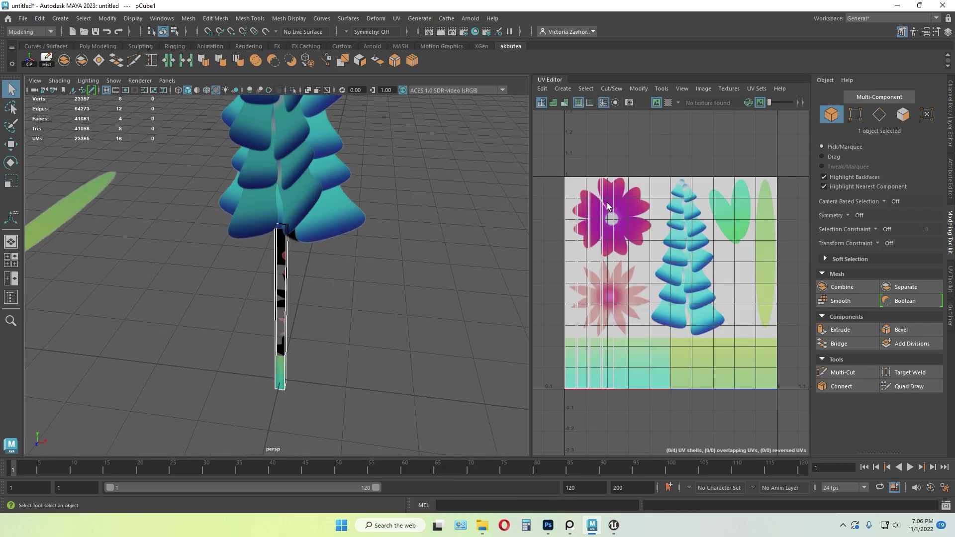
# - Select all of the stem's UV shells, scale them down and move them onto the yellow-green gradient block
pyautogui.moveTo(623, 151); pyautogui.dragTo(589, 137, button='right')
pyautogui.moveTo(542, 158); pyautogui.dragTo(657, 414)
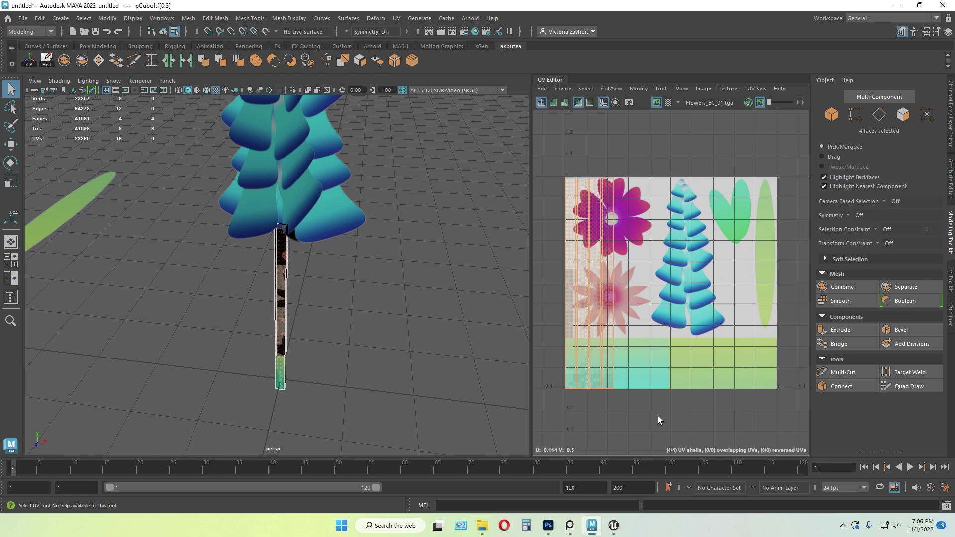
pyautogui.press('r')
pyautogui.moveTo(590, 283); pyautogui.dragTo(716, 352)
pyautogui.press('w')
pyautogui.press('r')
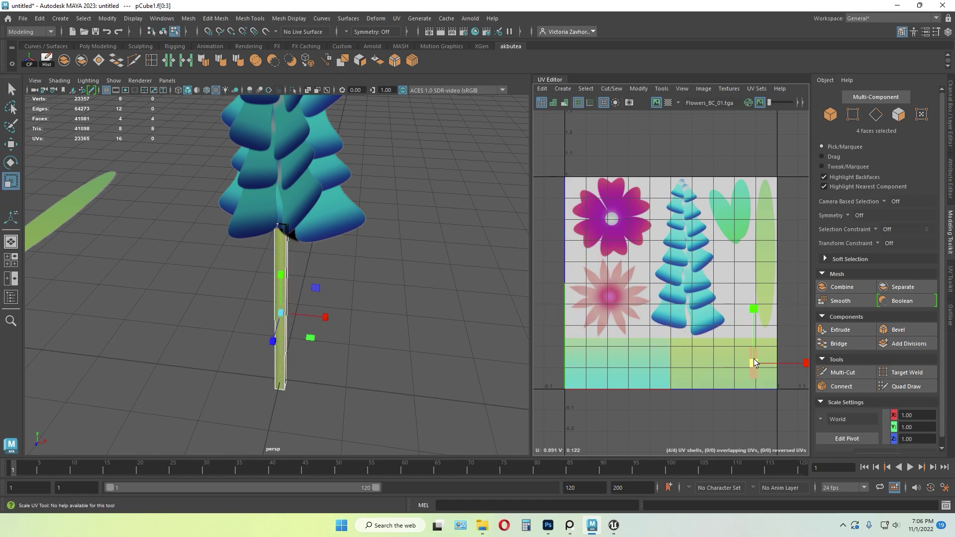
# - Resize and shift the stem's UV shells so they fit the full height of the yellow-green gradient block
pyautogui.scroll(5, 775, 366)
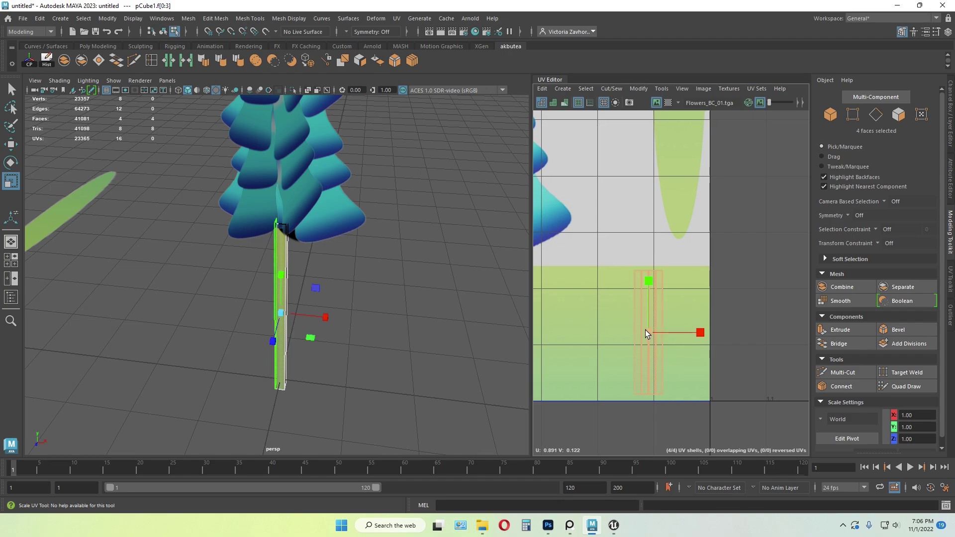
pyautogui.moveTo(646, 330); pyautogui.dragTo(661, 327)
pyautogui.press('w')
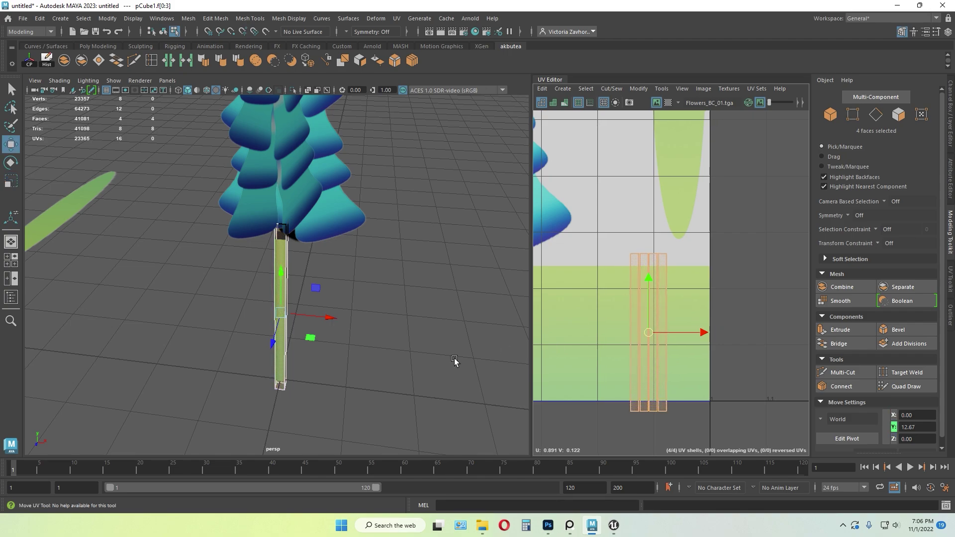
pyautogui.keyDown('alt'); pyautogui.moveTo(454, 363); pyautogui.dragTo(335, 365); pyautogui.keyUp('alt')
pyautogui.click(436, 334)
pyautogui.keyDown('alt'); pyautogui.moveTo(437, 335); pyautogui.dragTo(465, 326); pyautogui.keyUp('alt')
pyautogui.moveTo(696, 424); pyautogui.dragTo(622, 345)
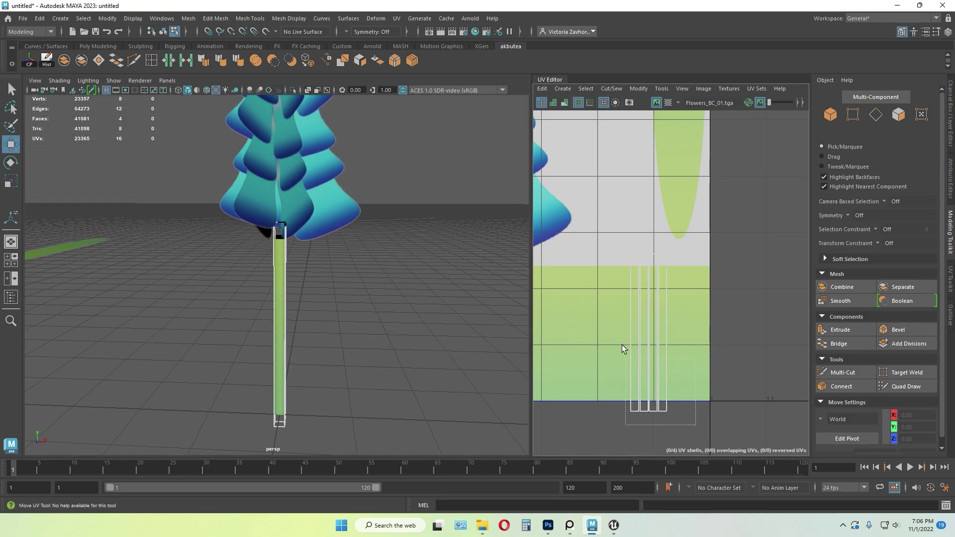
pyautogui.moveTo(601, 243); pyautogui.dragTo(603, 248)
pyautogui.moveTo(664, 341); pyautogui.dragTo(689, 336)
pyautogui.press('w')
pyautogui.press('w')
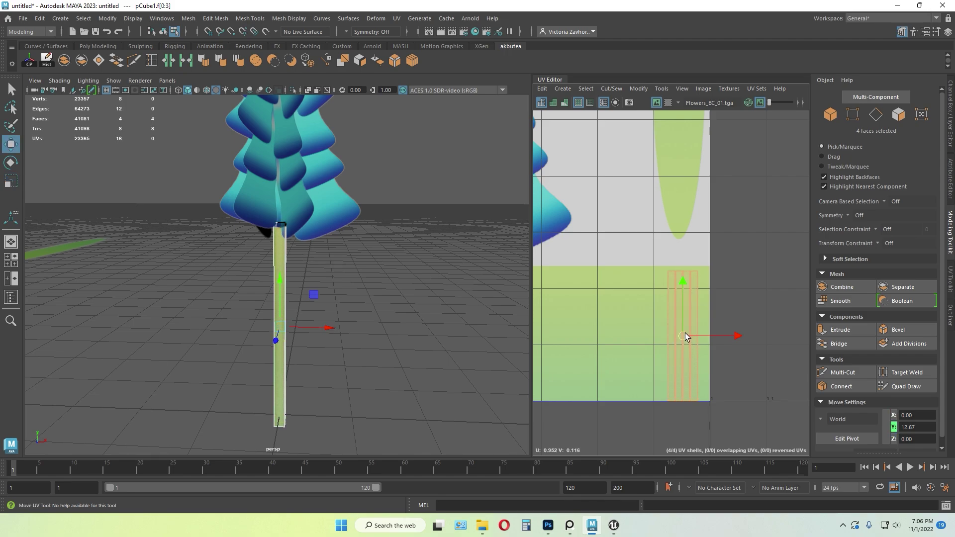
# - Move the stem's UV shells onto the teal gradient block near its inner edge, return to object mode and deselect
pyautogui.scroll(-4, 678, 336)
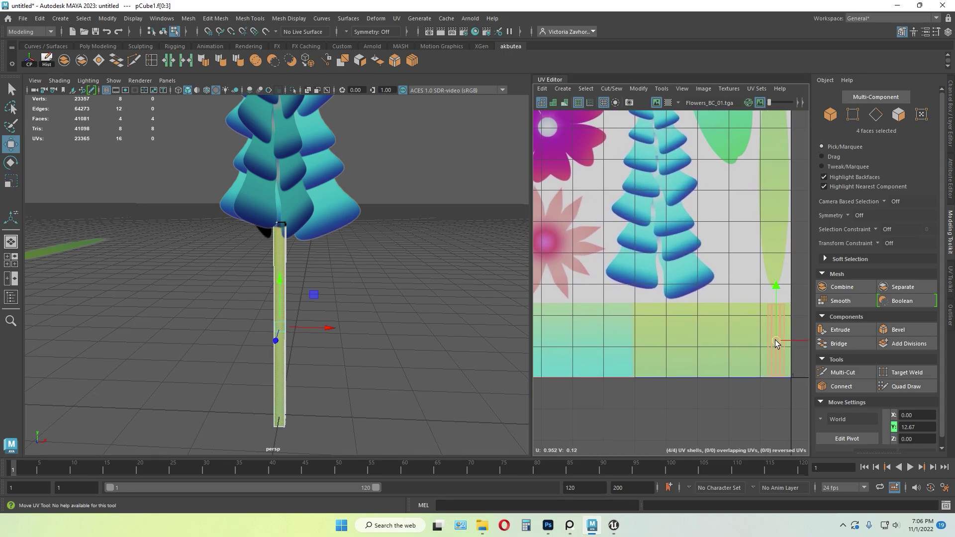
pyautogui.scroll(4, 622, 340)
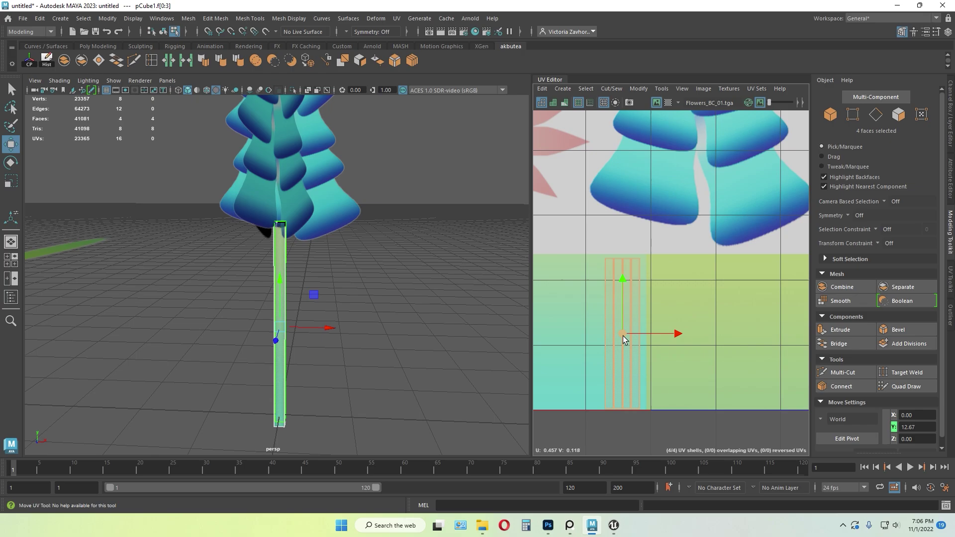
pyautogui.moveTo(624, 332); pyautogui.dragTo(626, 334)
pyautogui.click(383, 370)
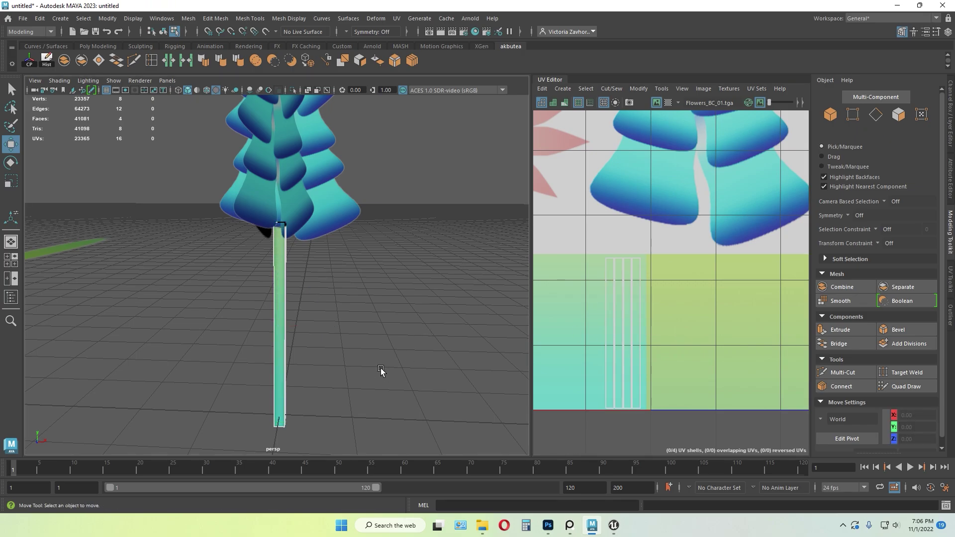
pyautogui.press('F8')
pyautogui.click(405, 316)
# - Select the heart-shaped leaf, center its pivot and move it beside the blue plant's stem
pyautogui.scroll(-10, 363, 296)
pyautogui.keyDown('alt'); pyautogui.moveTo(368, 291); pyautogui.dragTo(279, 325); pyautogui.keyUp('alt')
pyautogui.scroll(6, 298, 321)
pyautogui.scroll(-3, 280, 325)
pyautogui.click(155, 257)
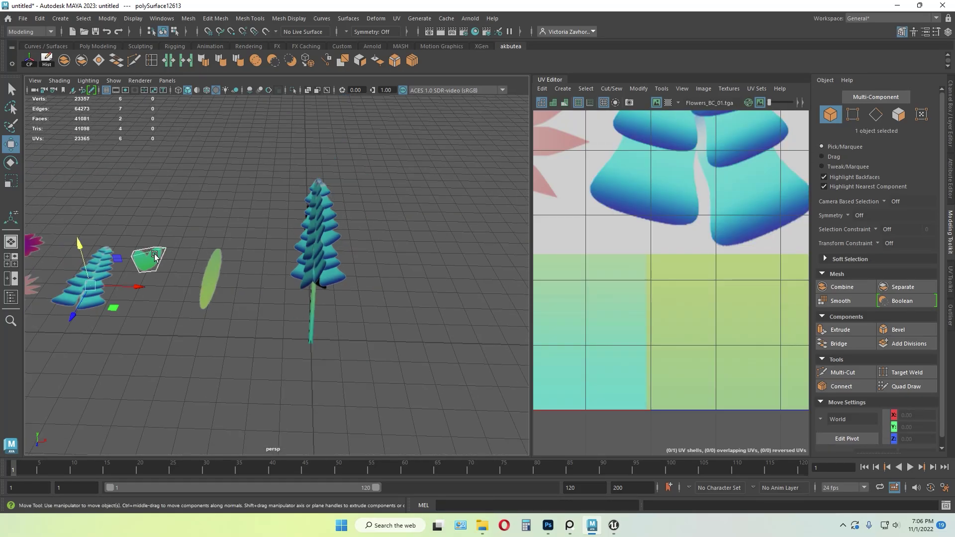
pyautogui.click(32, 60)
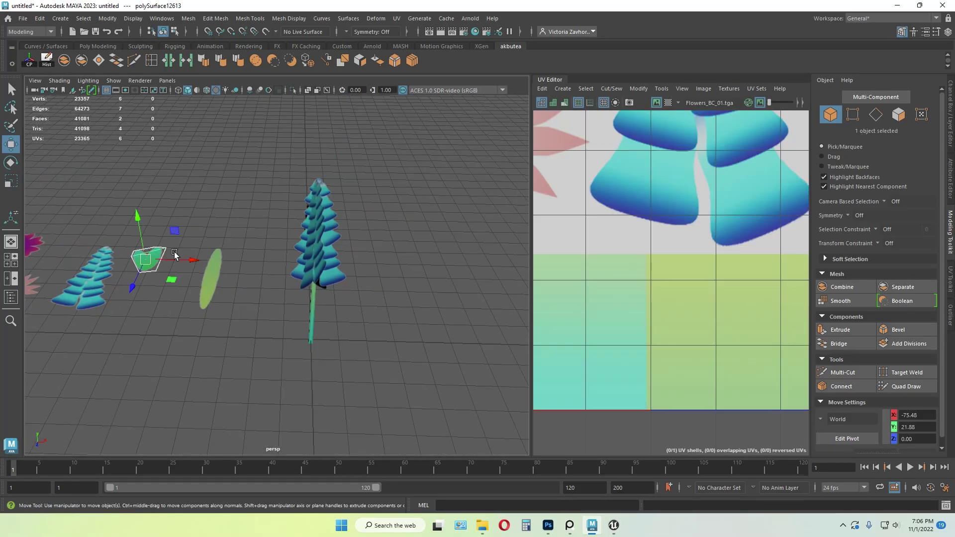
pyautogui.moveTo(175, 252); pyautogui.dragTo(309, 261)
pyautogui.scroll(5, 304, 326)
# - Rotate the heart-shaped leaf to lie flat and move it so its base meets the stem
pyautogui.press('e')
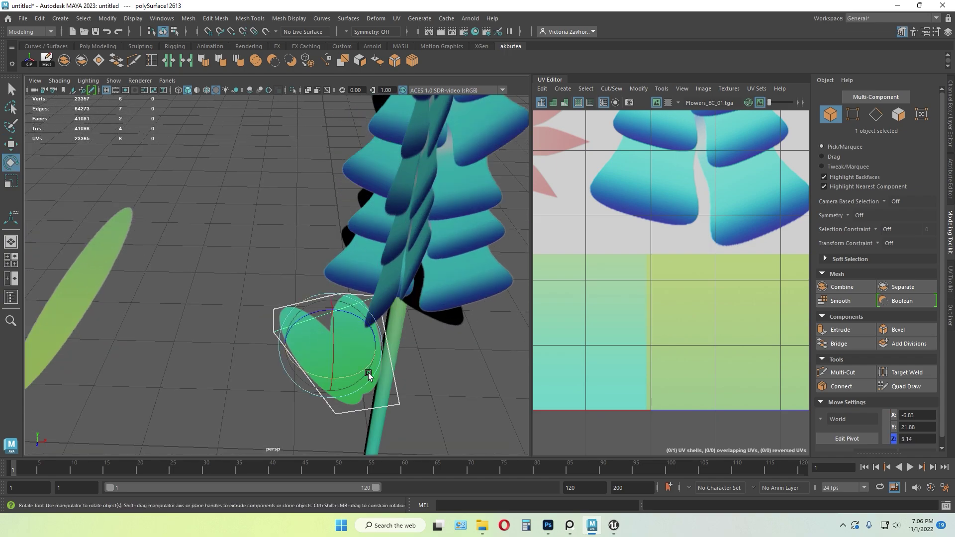
pyautogui.moveTo(356, 377); pyautogui.dragTo(368, 305)
pyautogui.press('w')
pyautogui.moveTo(269, 262); pyautogui.dragTo(341, 348)
pyautogui.moveTo(305, 384); pyautogui.dragTo(359, 330)
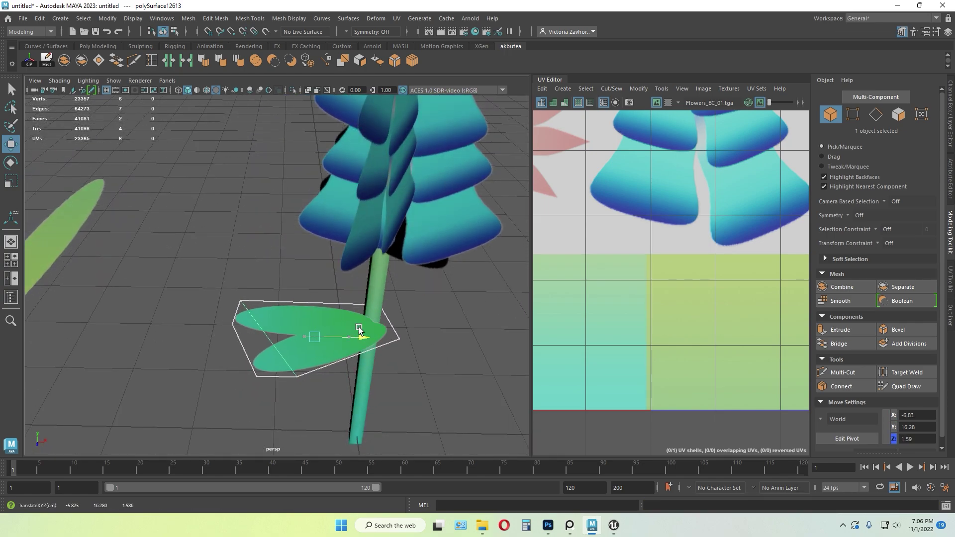
pyautogui.moveTo(321, 367); pyautogui.dragTo(322, 344)
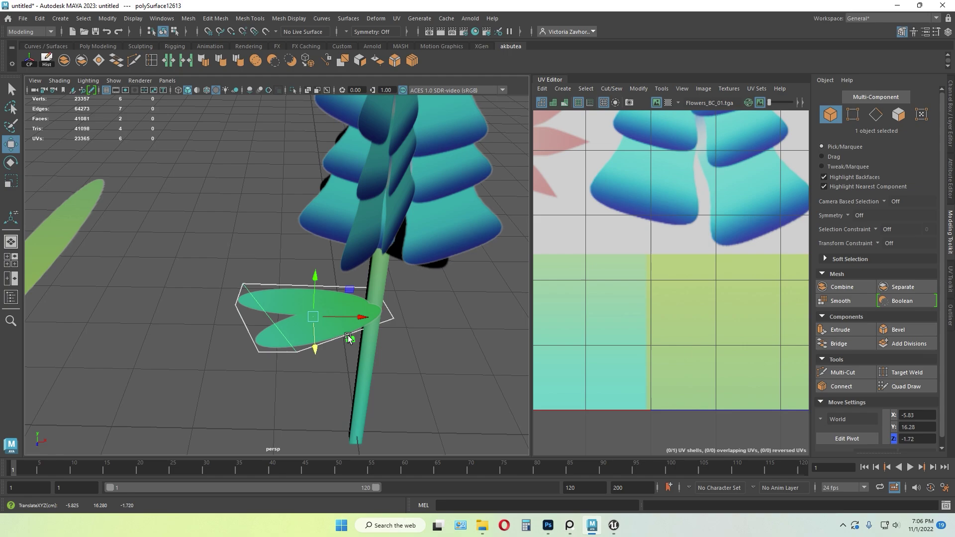
pyautogui.moveTo(361, 310); pyautogui.dragTo(363, 311)
pyautogui.moveTo(322, 347); pyautogui.dragTo(334, 341)
# - Adjust the leaf's position from the opposite side so its base is aligned with the stem, and deselect it
pyautogui.keyDown('alt'); pyautogui.moveTo(399, 331); pyautogui.dragTo(197, 285); pyautogui.keyUp('alt')
pyautogui.moveTo(266, 232); pyautogui.dragTo(253, 204)
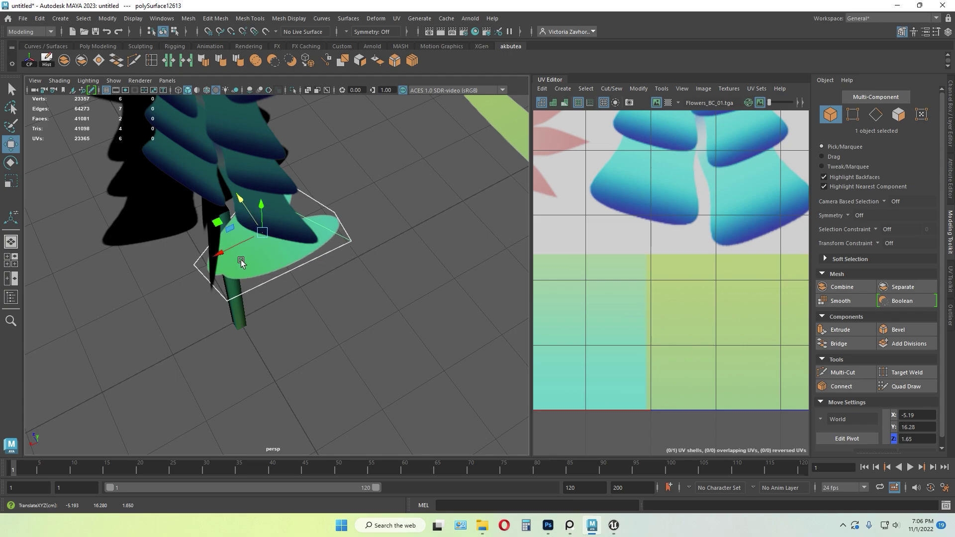
pyautogui.moveTo(234, 248); pyautogui.dragTo(254, 241)
pyautogui.click(325, 302)
pyautogui.keyDown('alt'); pyautogui.moveTo(308, 379); pyautogui.dragTo(423, 327); pyautogui.keyUp('alt')
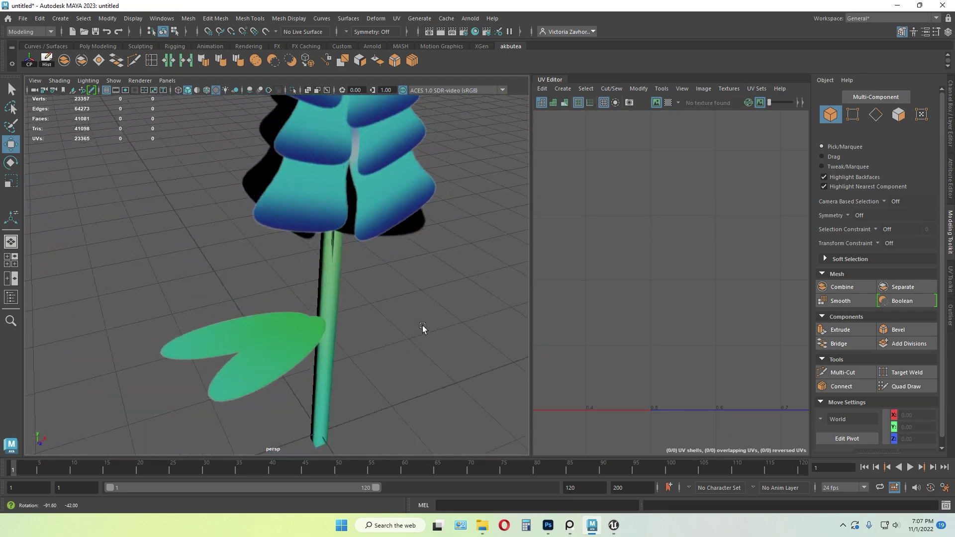
# - Select the leaf and move its pivot to where its base joins the stem
pyautogui.keyDown('alt'); pyautogui.moveTo(368, 334); pyautogui.dragTo(341, 264, button='middle'); pyautogui.keyUp('alt')
pyautogui.keyDown('alt'); pyautogui.moveTo(342, 264); pyautogui.dragTo(339, 304); pyautogui.keyUp('alt')
pyautogui.click(261, 285)
pyautogui.keyDown('alt'); pyautogui.moveTo(260, 284); pyautogui.dragTo(327, 301); pyautogui.keyUp('alt')
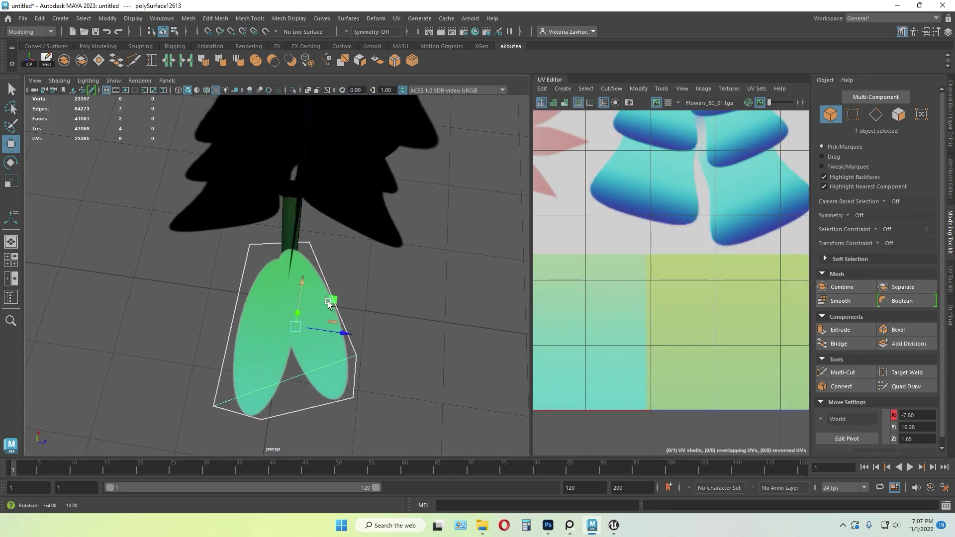
pyautogui.keyDown('alt'); pyautogui.moveTo(339, 336); pyautogui.dragTo(326, 271); pyautogui.keyUp('alt')
pyautogui.press('d')
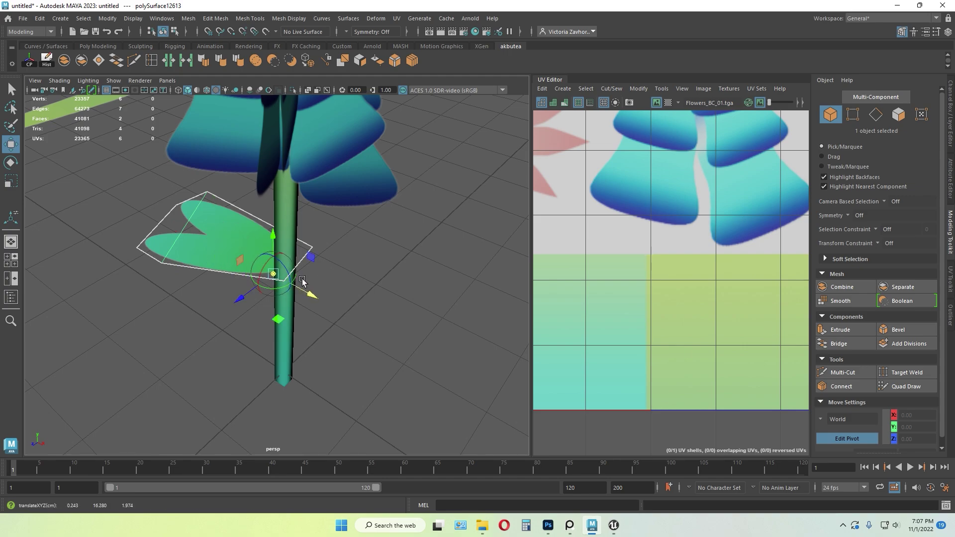
# - Duplicate the leaf and rotate the copy around the stem to about 240° in Y
pyautogui.hotkey('ctrl', 'd')
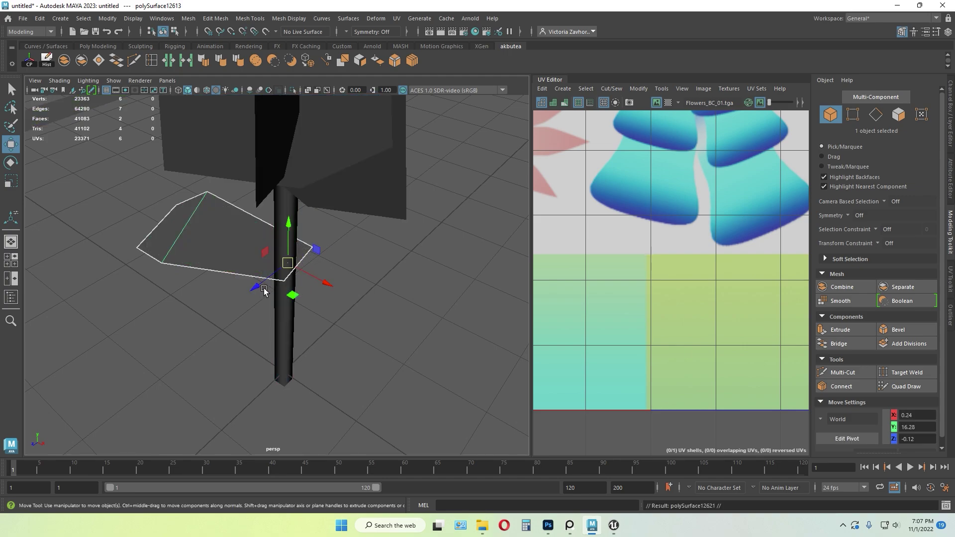
pyautogui.press('e')
pyautogui.moveTo(283, 292); pyautogui.dragTo(354, 277)
pyautogui.keyDown('alt'); pyautogui.moveTo(306, 333); pyautogui.dragTo(315, 313); pyautogui.keyUp('alt')
pyautogui.scroll(-5, 316, 314)
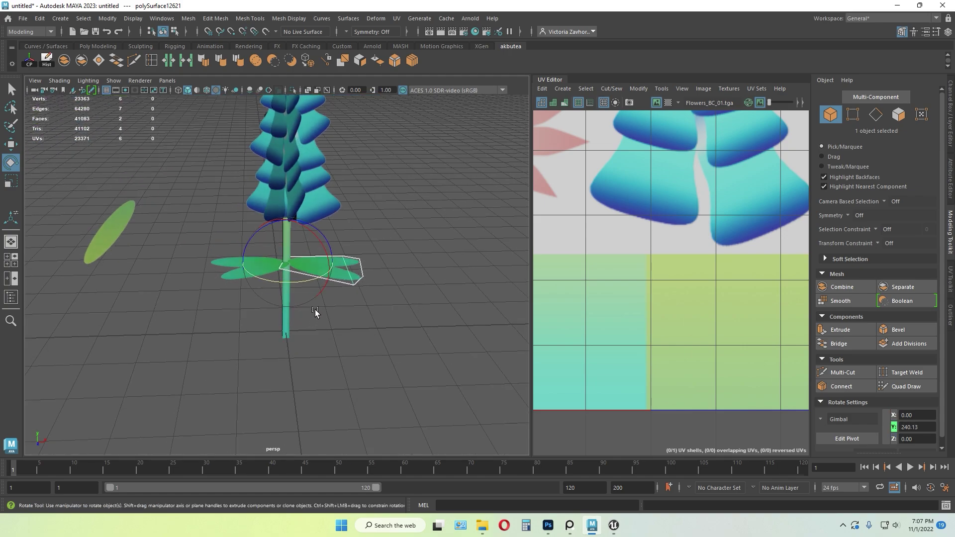
# - Lower the duplicated leaf along the stem and tilt its tip upward
pyautogui.press('w')
pyautogui.moveTo(288, 231); pyautogui.dragTo(288, 261)
pyautogui.press('e')
pyautogui.moveTo(324, 293); pyautogui.dragTo(300, 259)
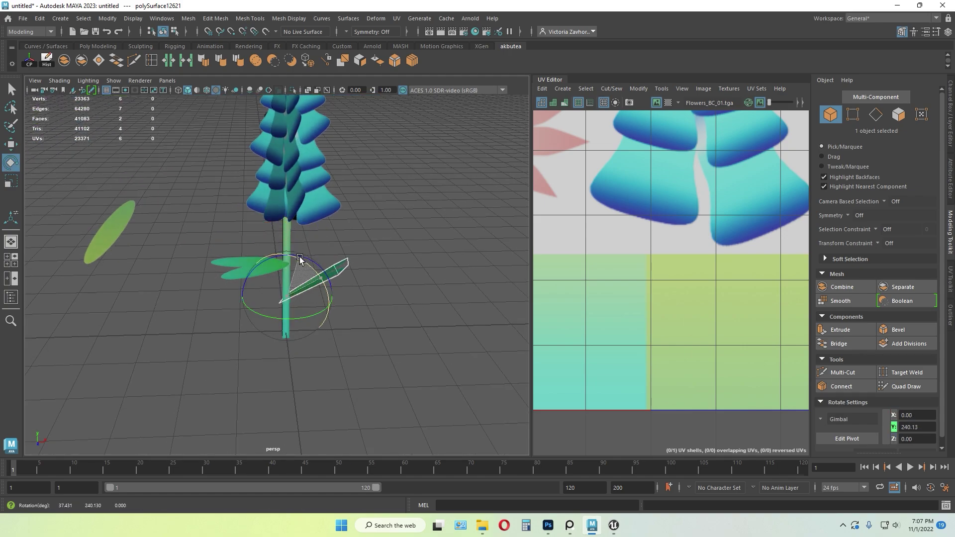
# - Tilt the original leaf upward, scale it down slightly and deselect it
pyautogui.click(258, 268)
pyautogui.moveTo(250, 242); pyautogui.dragTo(276, 228)
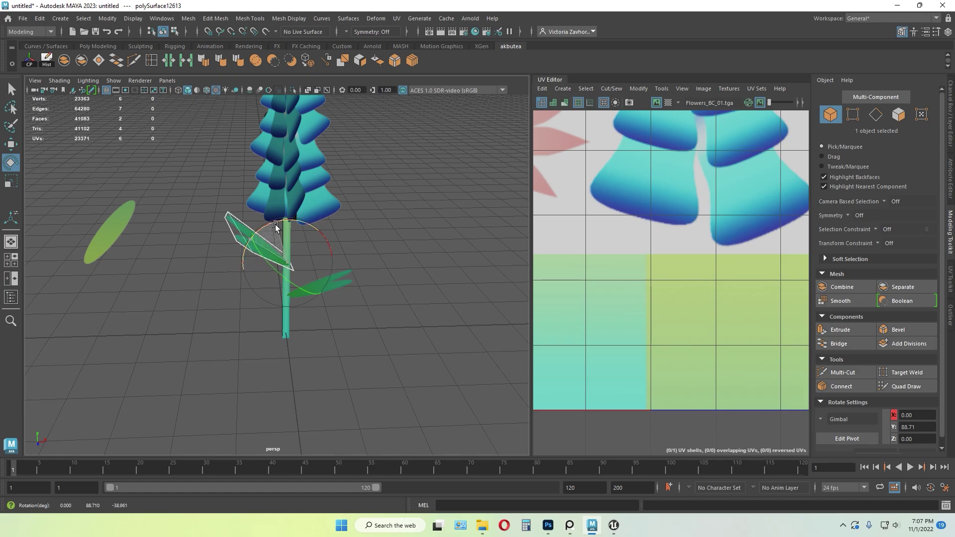
pyautogui.press('r')
pyautogui.moveTo(287, 264); pyautogui.dragTo(273, 270)
pyautogui.click(302, 324)
pyautogui.scroll(-6, 274, 368)
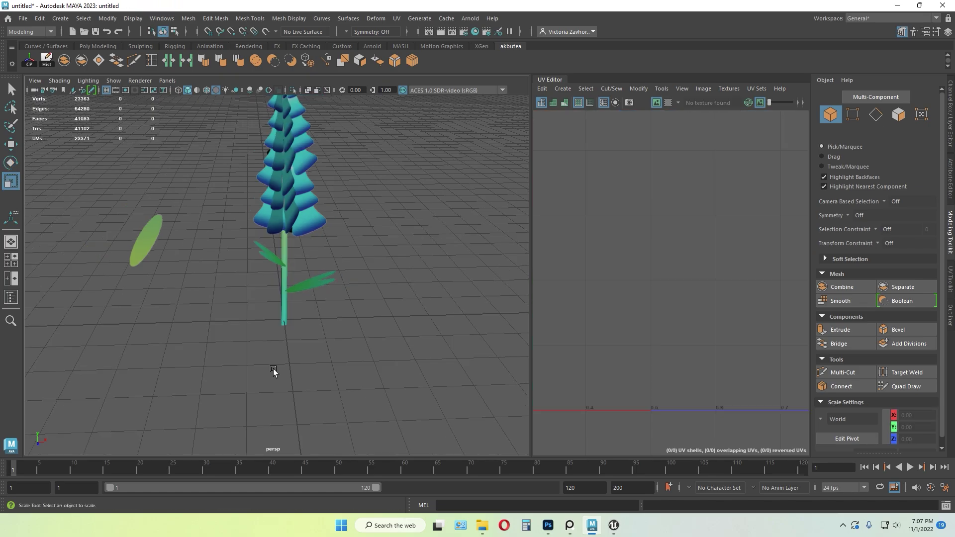
# - Duplicate the lower leaf and rotate the copy around the stem to about 348° in Y
pyautogui.keyDown('alt'); pyautogui.moveTo(273, 369); pyautogui.dragTo(421, 329); pyautogui.keyUp('alt')
pyautogui.click(272, 273)
pyautogui.scroll(6, 278, 274)
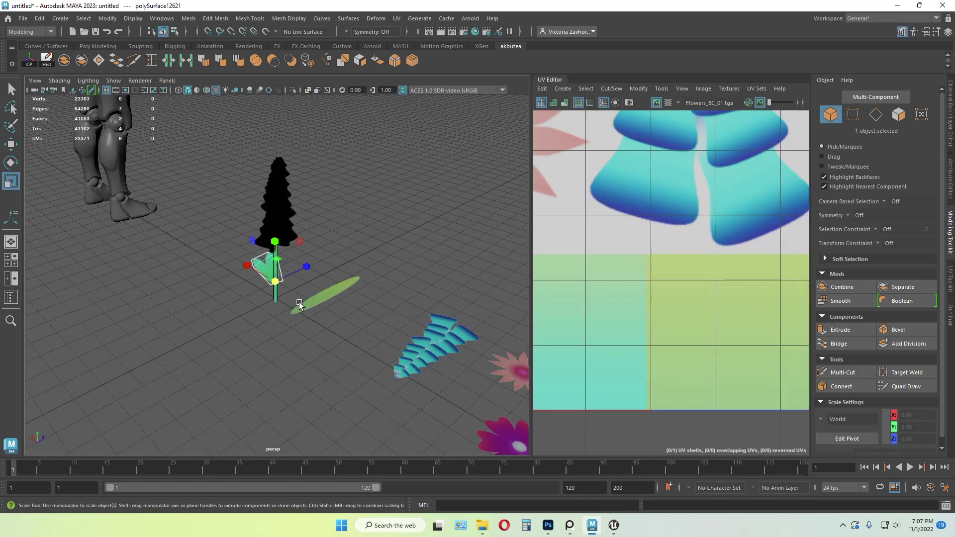
pyautogui.keyDown('alt'); pyautogui.moveTo(347, 269); pyautogui.dragTo(268, 285); pyautogui.keyUp('alt')
pyautogui.press('e')
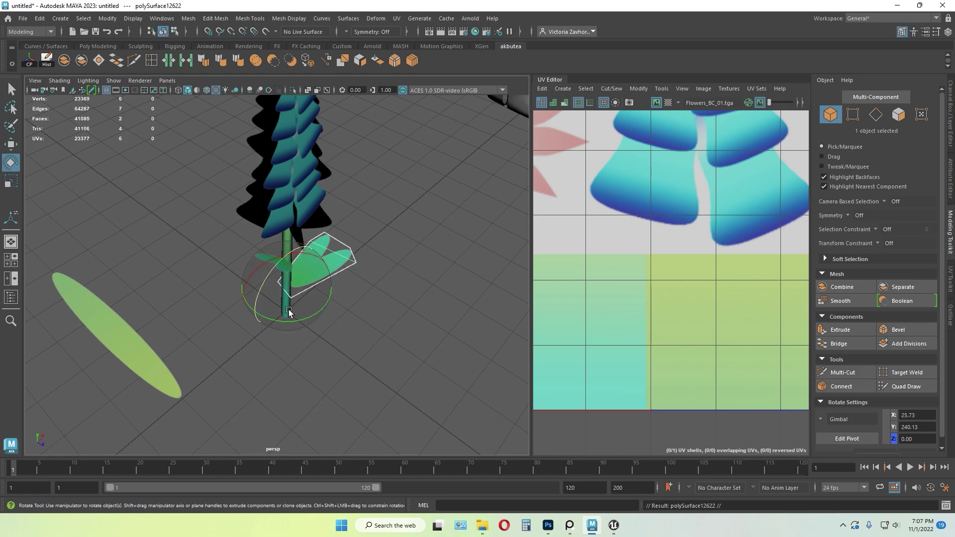
pyautogui.moveTo(281, 321); pyautogui.dragTo(401, 211)
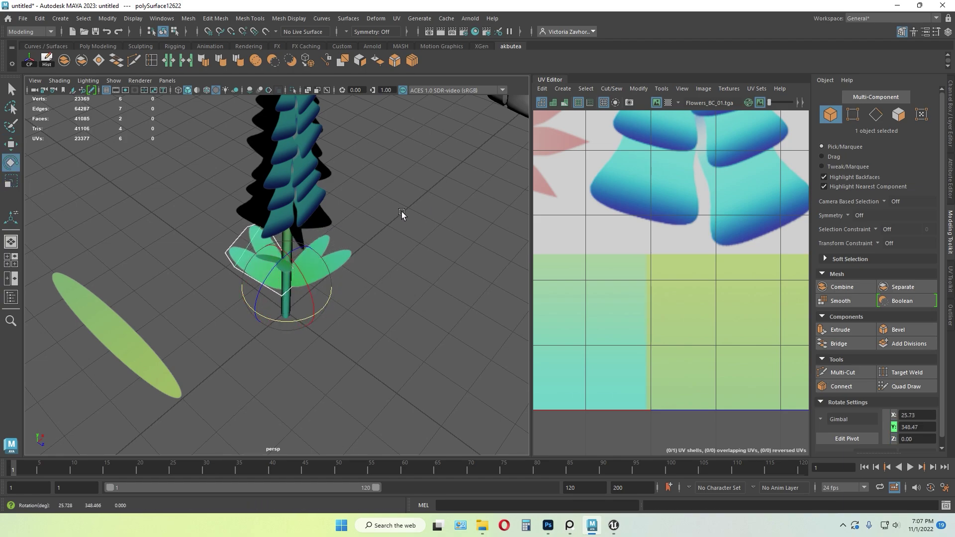
# - Scale down the third leaf, adjust its rotation on the stem and deselect it
pyautogui.keyDown('alt'); pyautogui.moveTo(244, 320); pyautogui.dragTo(297, 230); pyautogui.keyUp('alt')
pyautogui.press('w')
pyautogui.press('r')
pyautogui.moveTo(279, 273); pyautogui.dragTo(248, 284)
pyautogui.press('e')
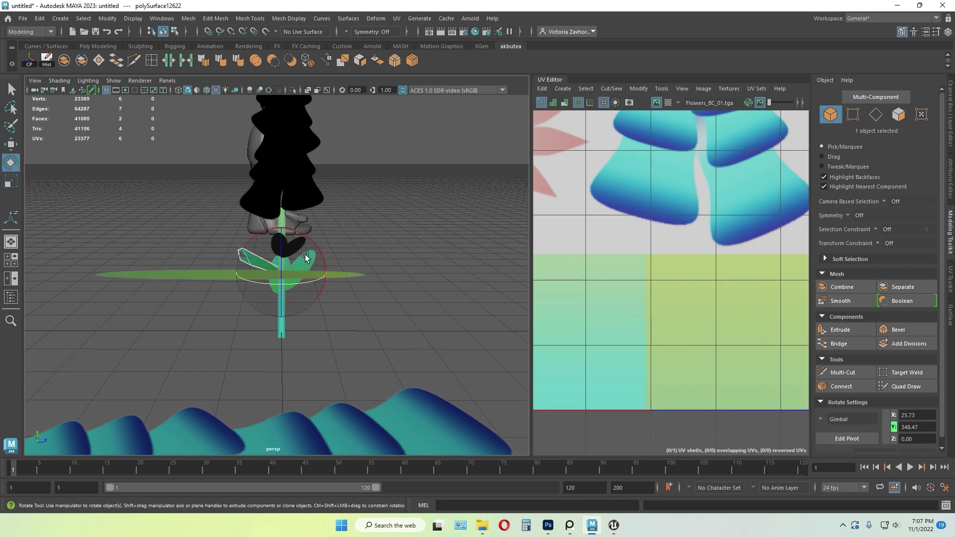
pyautogui.moveTo(323, 258); pyautogui.dragTo(278, 281)
pyautogui.click(353, 255)
pyautogui.scroll(-10, 296, 321)
pyautogui.scroll(8, 251, 327)
# - Select all parts of the blue plant and combine them into one mesh
pyautogui.keyDown('alt'); pyautogui.moveTo(252, 326); pyautogui.dragTo(267, 150); pyautogui.keyUp('alt')
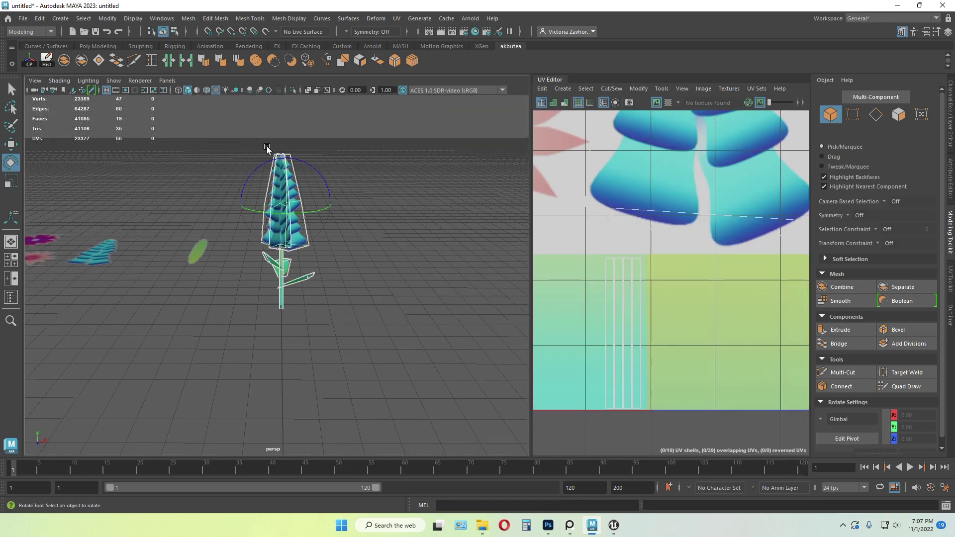
pyautogui.click(64, 61)
pyautogui.press('r')
pyautogui.click(372, 226)
# - Examine the combined blue plant from several angles and compare its size with the character
pyautogui.scroll(-10, 372, 226)
pyautogui.keyDown('alt'); pyautogui.moveTo(348, 228); pyautogui.dragTo(283, 230); pyautogui.keyUp('alt')
pyautogui.scroll(10, 319, 271)
pyautogui.click(320, 271)
pyautogui.press('w')
pyautogui.click(335, 290)
pyautogui.click(283, 232)
pyautogui.scroll(-6, 296, 258)
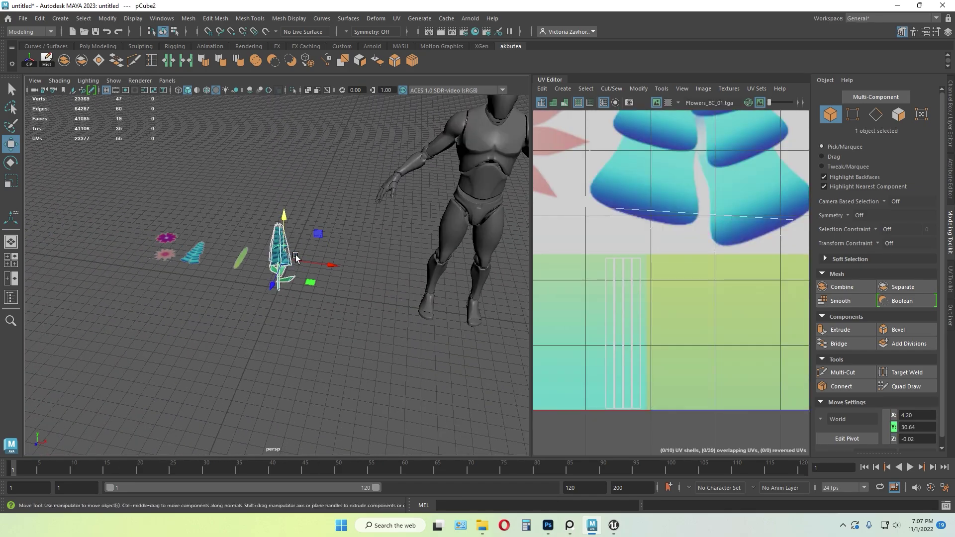
pyautogui.scroll(5, 296, 258)
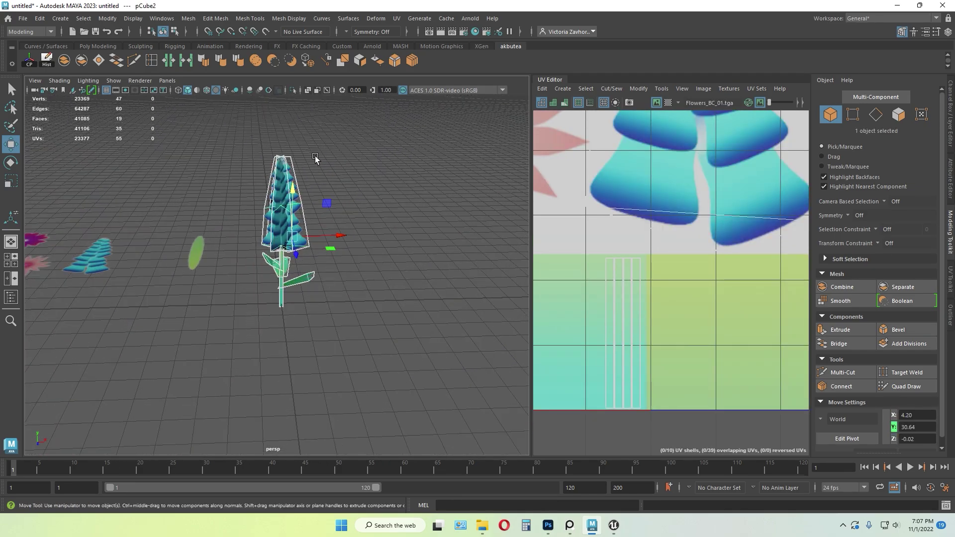
pyautogui.keyDown('alt'); pyautogui.moveTo(315, 156); pyautogui.dragTo(289, 297); pyautogui.keyUp('alt')
pyautogui.click(289, 295)
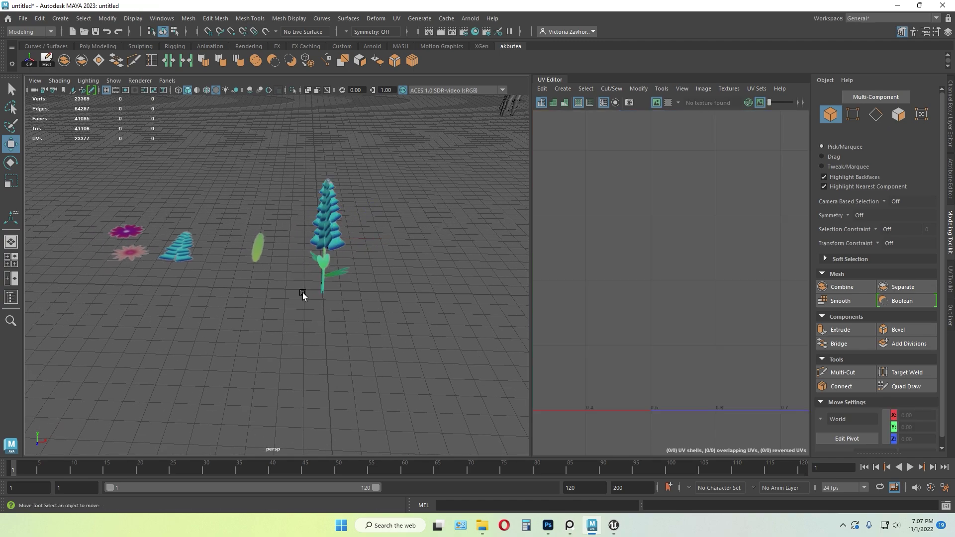
# - Create a polygon plane at the grid origin and scale it uniformly to about 97 as ground beneath the blue plant
pyautogui.click(324, 216)
pyautogui.keyDown('alt'); pyautogui.moveTo(330, 297); pyautogui.dragTo(295, 303, button='middle'); pyautogui.keyUp('alt')
pyautogui.click(249, 311)
pyautogui.keyDown('shift'); pyautogui.moveTo(222, 309); pyautogui.dragTo(181, 285, button='right'); pyautogui.keyUp('shift')
pyautogui.press('r')
pyautogui.moveTo(293, 295); pyautogui.dragTo(398, 275)
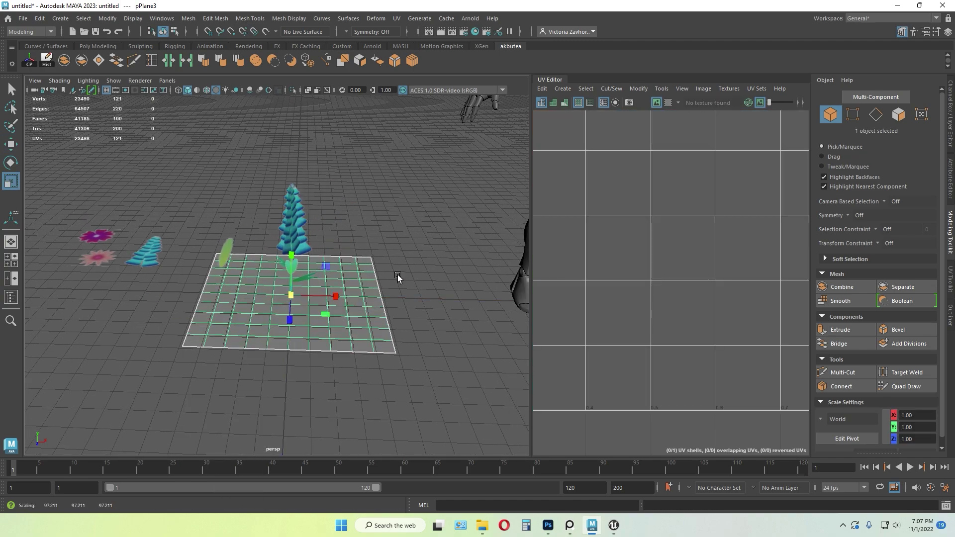
pyautogui.press('w')
# - Transfer only vertex normals from the plane to the blue plant, using world sample space and the closest-to-point search method
pyautogui.click(386, 272)
pyautogui.click(346, 282)
pyautogui.keyDown('shift'); pyautogui.click(302, 224); pyautogui.keyUp('shift')
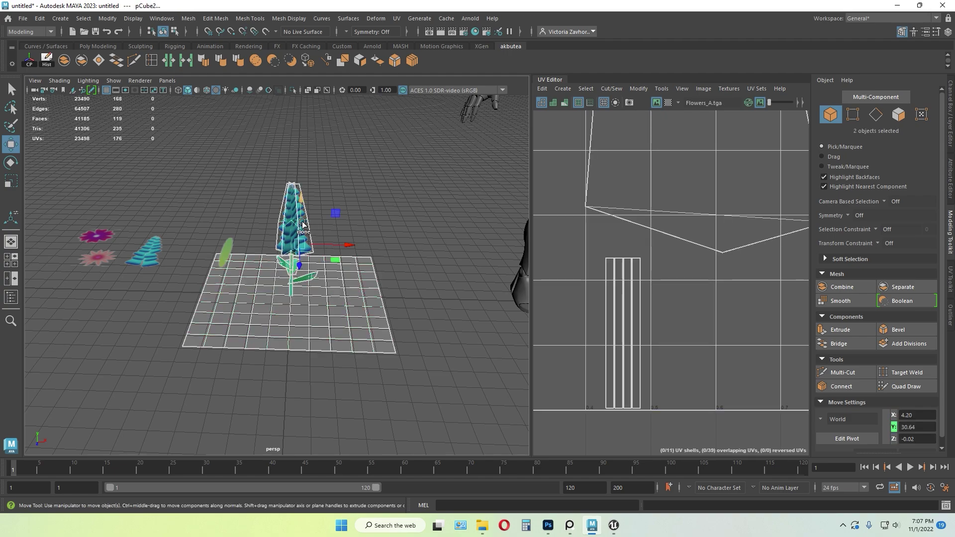
pyautogui.click(189, 20)
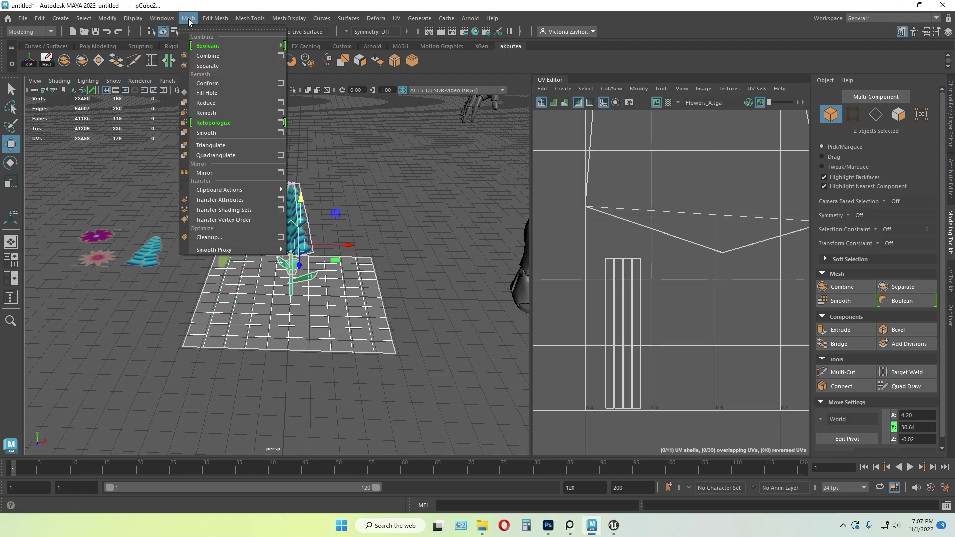
pyautogui.click(281, 199)
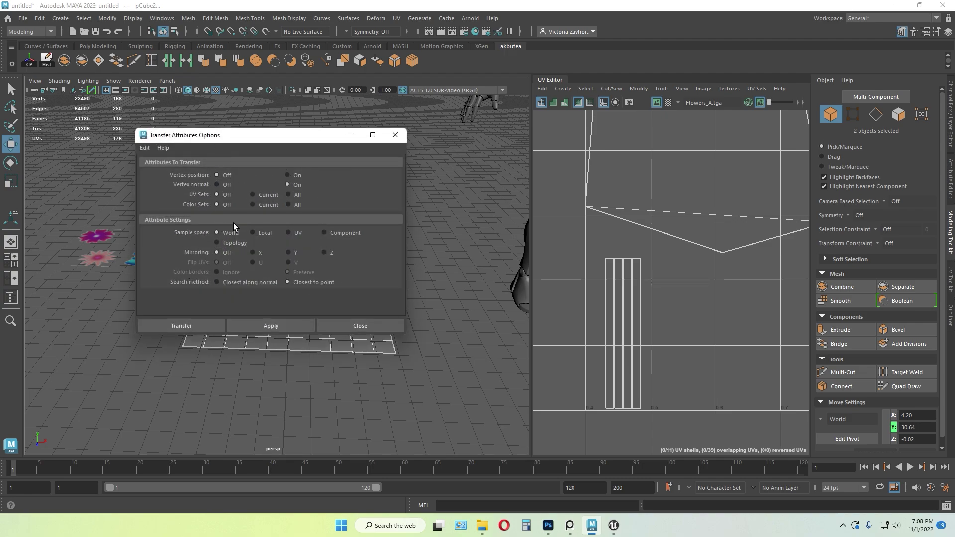
pyautogui.click(222, 327)
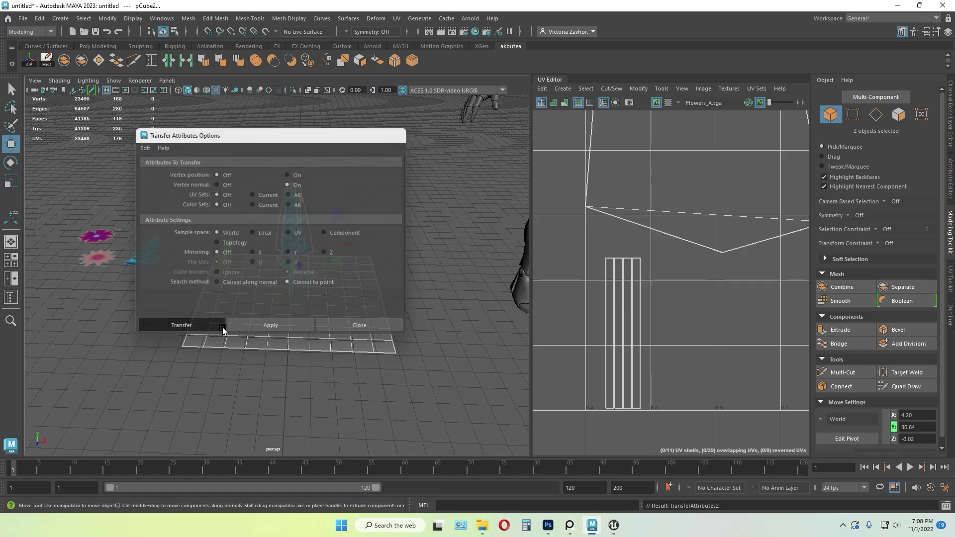
pyautogui.click(418, 318)
pyautogui.moveTo(330, 293)
pyautogui.keyDown('alt'); pyautogui.mouseDown()
pyautogui.moveTo(436, 283)
pyautogui.moveTo(595, 298)
pyautogui.moveTo(402, 299)
pyautogui.moveTo(297, 275)
pyautogui.moveTo(198, 278)
pyautogui.moveTo(136, 292)
pyautogui.moveTo(352, 292)
pyautogui.moveTo(345, 306)
pyautogui.mouseUp(); pyautogui.keyUp('alt')
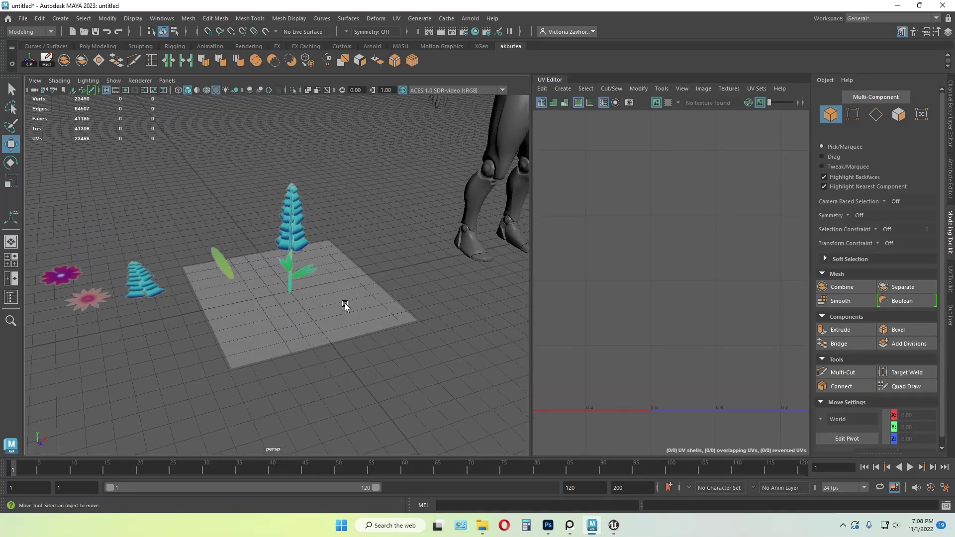
pyautogui.click(386, 364)
pyautogui.press('Delete')
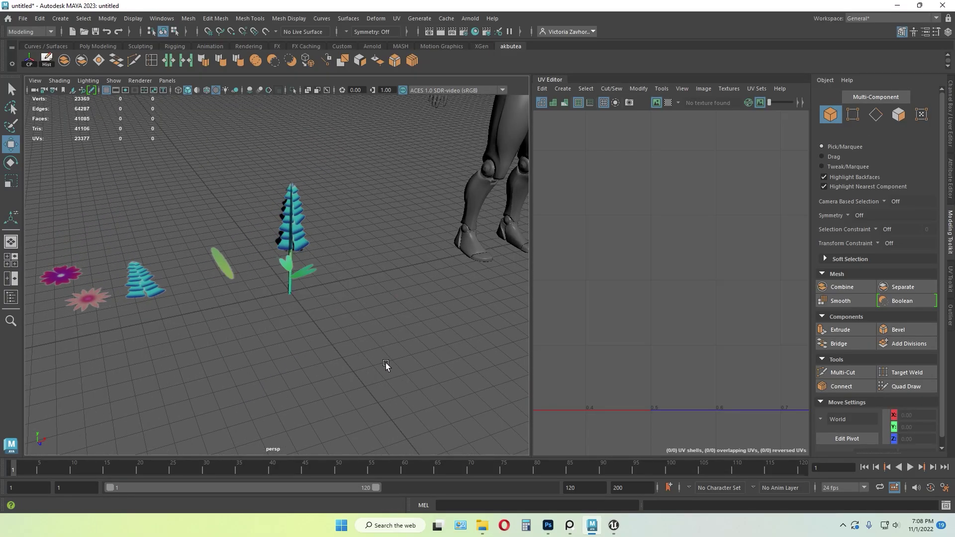
pyautogui.hotkey('ctrl', 'z')
# - Delete the helper plane from beneath the blue plant
pyautogui.click(348, 222)
pyautogui.click(294, 215)
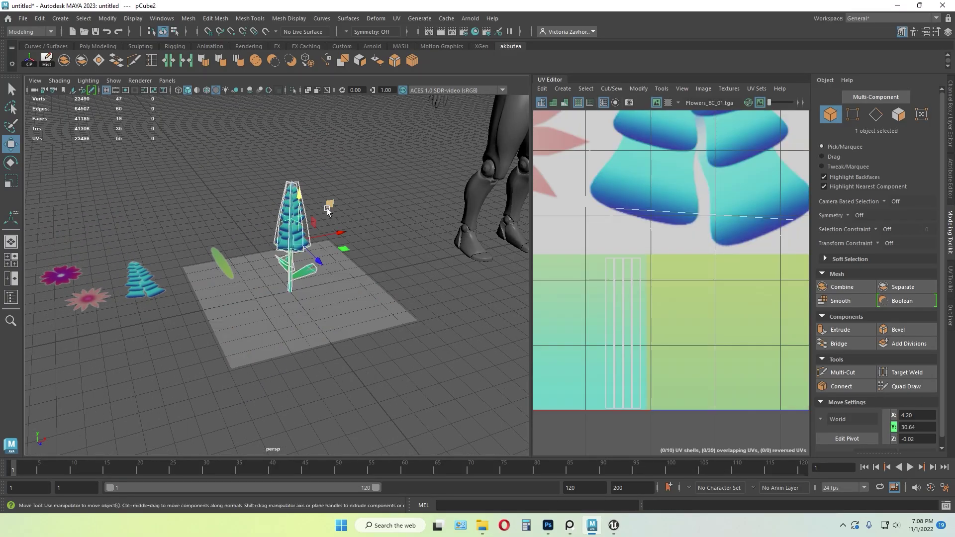
pyautogui.click(402, 271)
pyautogui.click(322, 319)
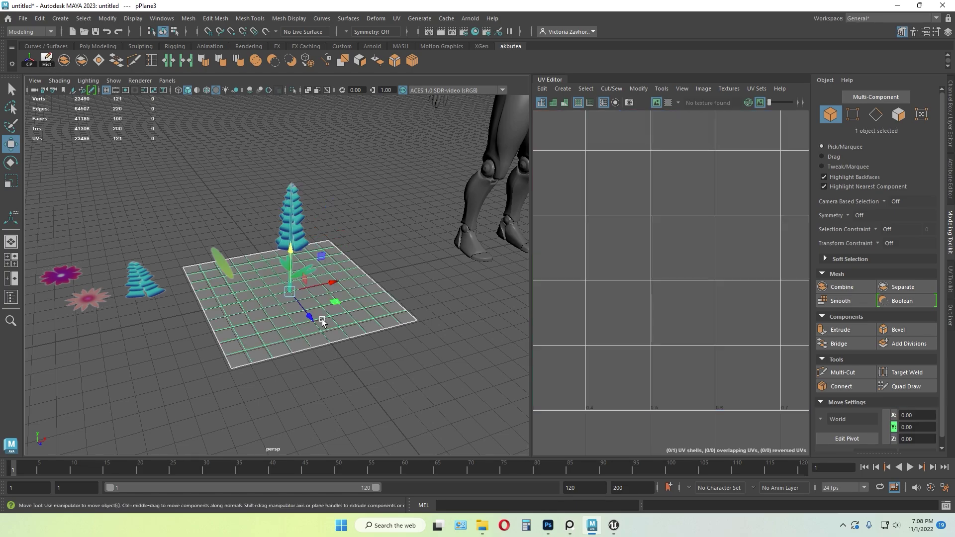
pyautogui.press('Delete')
pyautogui.scroll(3, 347, 312)
pyautogui.keyDown('alt'); pyautogui.moveTo(351, 299); pyautogui.dragTo(300, 321); pyautogui.keyUp('alt')
pyautogui.scroll(-3, 332, 330)
# - Center the blue plant's pivot and lower it to Y 0 at the base of the stem
pyautogui.click(304, 287)
pyautogui.keyDown('alt'); pyautogui.moveTo(304, 288); pyautogui.dragTo(270, 316); pyautogui.keyUp('alt')
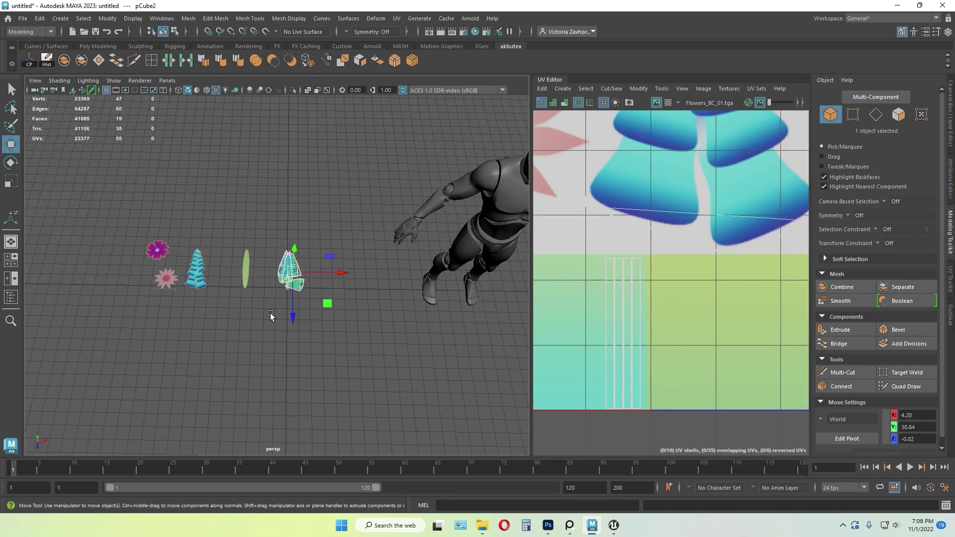
pyautogui.scroll(5, 293, 316)
pyautogui.click(31, 60)
pyautogui.keyDown('alt'); pyautogui.moveTo(186, 256); pyautogui.dragTo(177, 208); pyautogui.keyUp('alt')
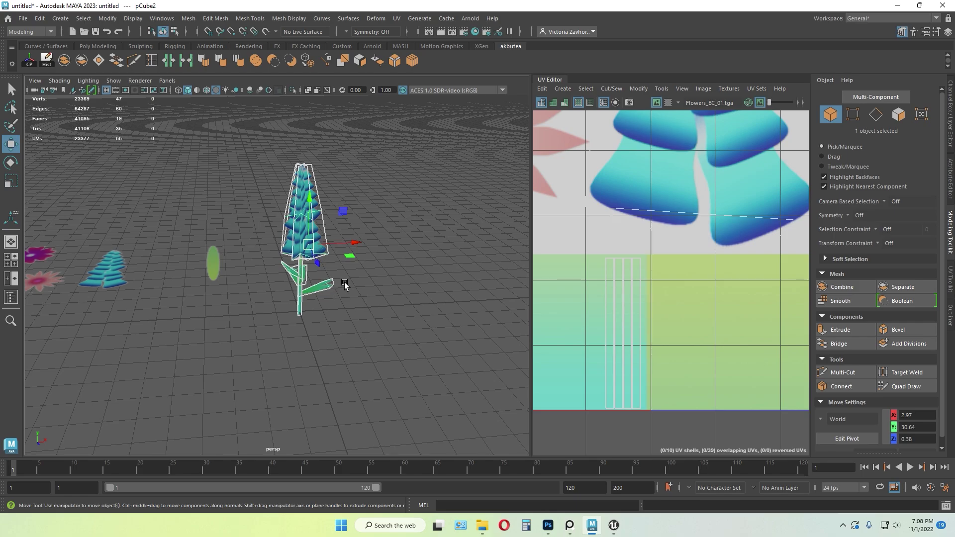
pyautogui.keyDown('alt'); pyautogui.moveTo(344, 282); pyautogui.dragTo(334, 248); pyautogui.keyUp('alt')
pyautogui.press('d')
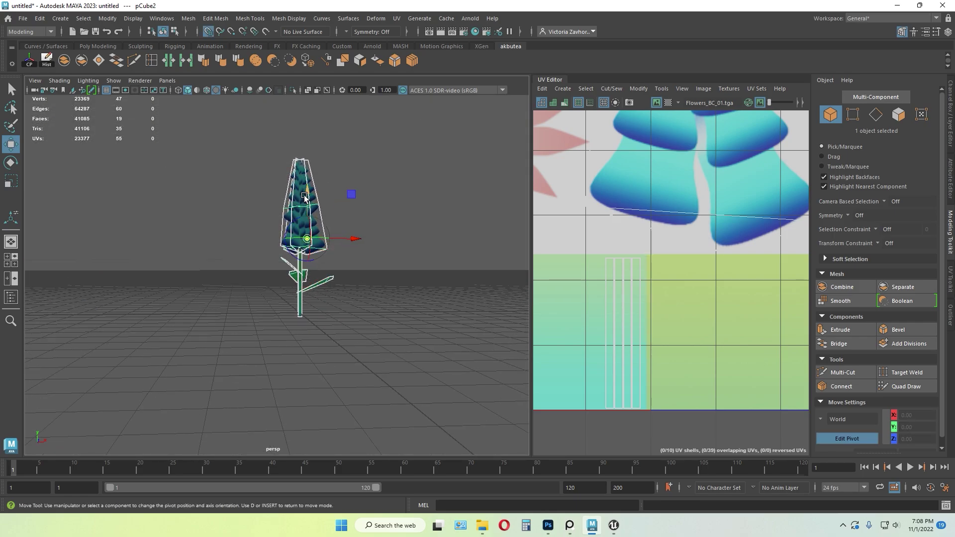
pyautogui.moveTo(304, 196); pyautogui.dragTo(309, 284)
pyautogui.keyDown('alt'); pyautogui.moveTo(353, 312); pyautogui.dragTo(337, 316); pyautogui.keyUp('alt')
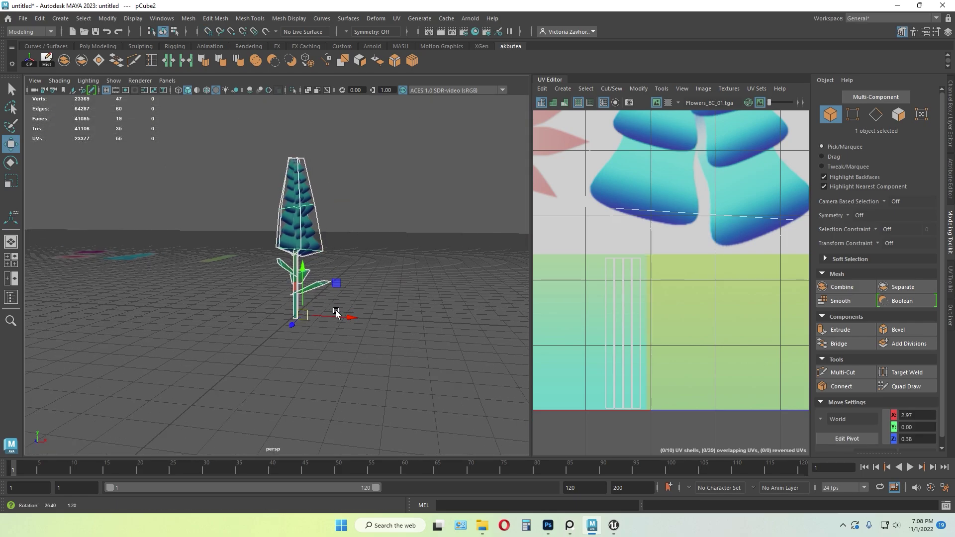
# - Snap the blue plant's pivot to X 0 on the grid
pyautogui.keyDown('alt'); pyautogui.moveTo(337, 315); pyautogui.dragTo(374, 331, button='right'); pyautogui.keyUp('alt')
pyautogui.keyDown('alt'); pyautogui.moveTo(381, 346); pyautogui.dragTo(372, 367); pyautogui.keyUp('alt')
pyautogui.press('d')
pyautogui.press('d')
pyautogui.press('x')
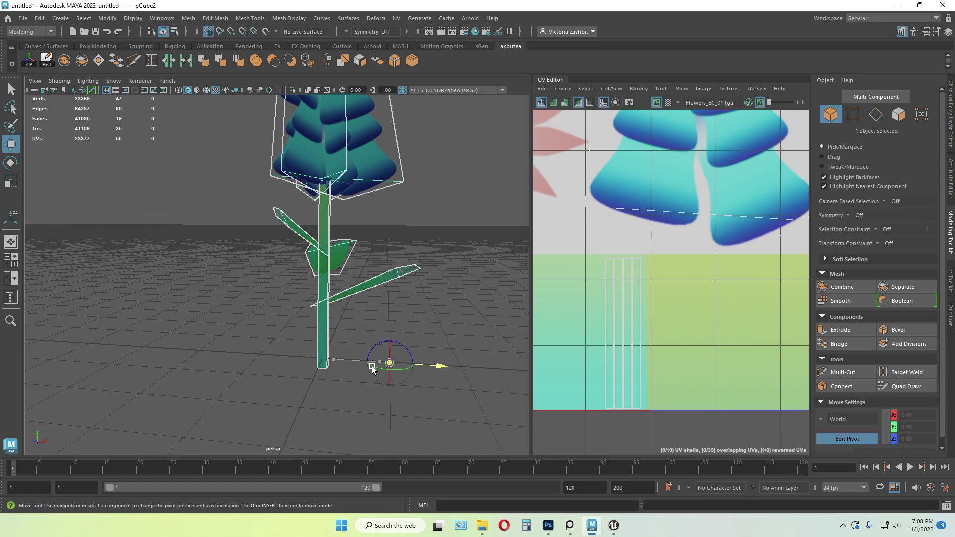
pyautogui.keyDown('alt'); pyautogui.moveTo(353, 386); pyautogui.dragTo(298, 354, button='right'); pyautogui.keyUp('alt')
pyautogui.keyDown('alt'); pyautogui.moveTo(299, 354); pyautogui.dragTo(334, 389); pyautogui.keyUp('alt')
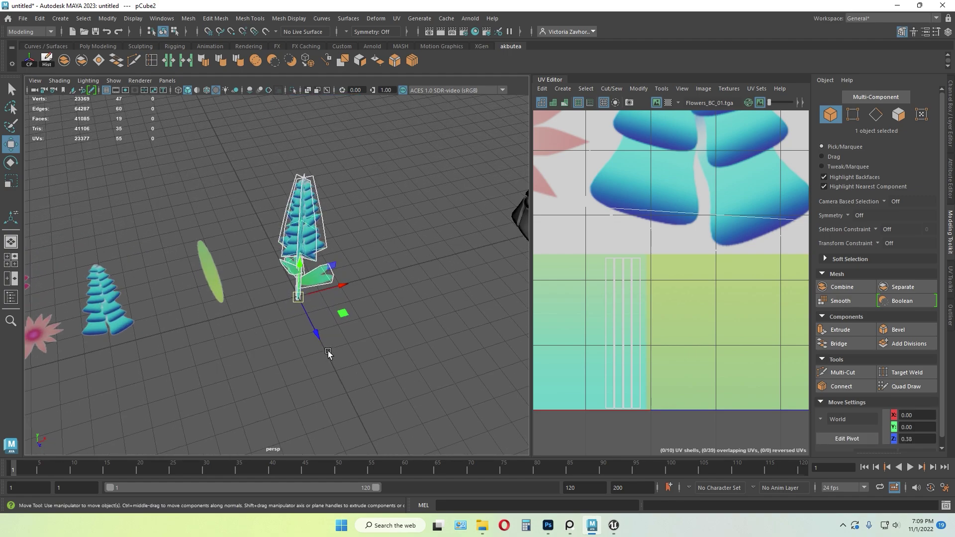
# - Export the selected plant as an FBX named Flower_n_01 into D:\Tutorials\Flowers
pyautogui.click(406, 255)
pyautogui.click(305, 225)
pyautogui.click(21, 19)
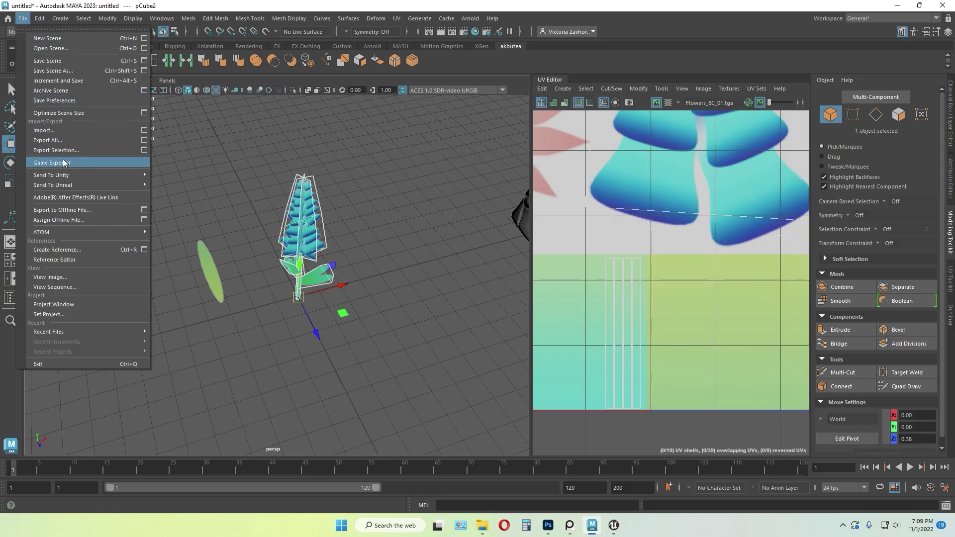
pyautogui.click(62, 151)
pyautogui.click(267, 158)
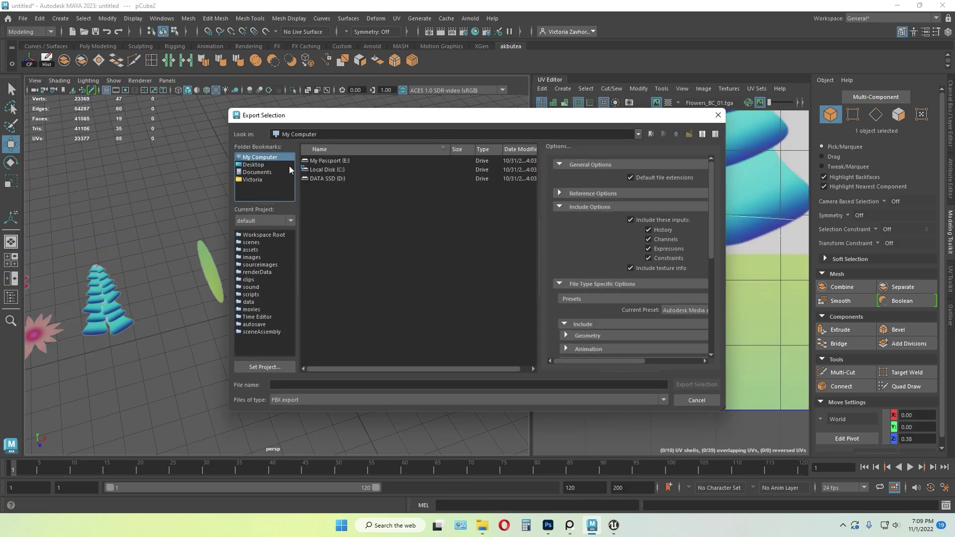
pyautogui.doubleClick(324, 180)
pyautogui.doubleClick(320, 206)
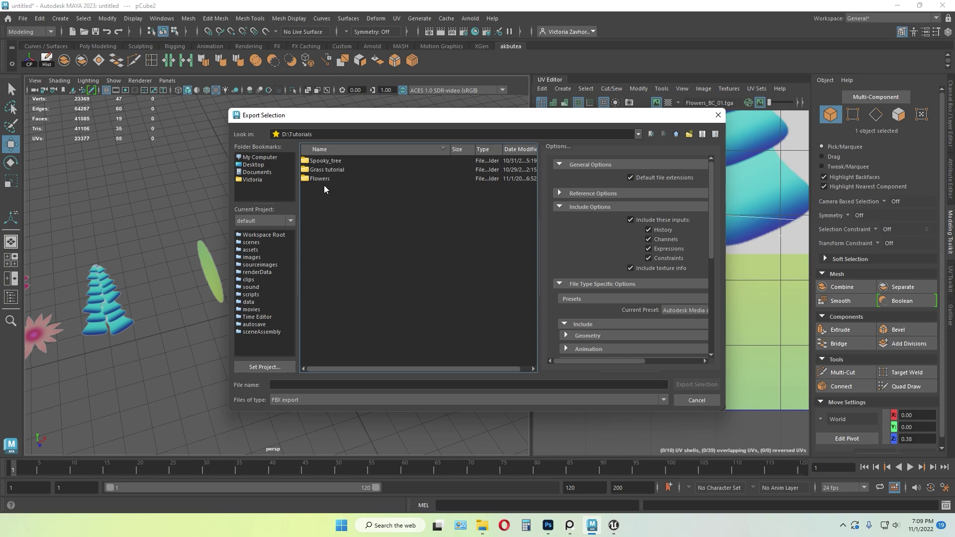
pyautogui.doubleClick(324, 179)
pyautogui.click(318, 385)
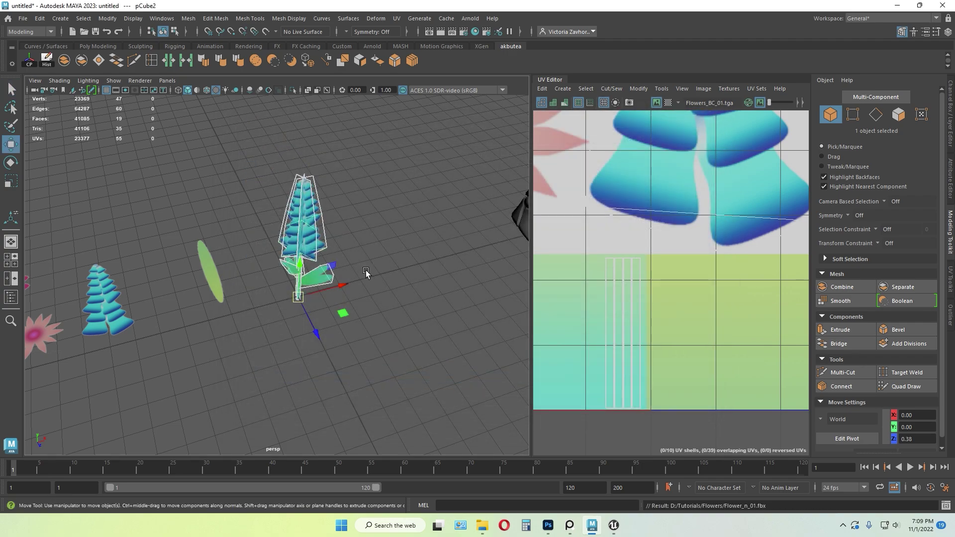
# - Duplicate the blue plant, enlarge the copy and move it to about X 12, Z 16
pyautogui.click(315, 348)
pyautogui.keyDown('alt'); pyautogui.moveTo(315, 348); pyautogui.dragTo(348, 317); pyautogui.keyUp('alt')
pyautogui.click(300, 281)
pyautogui.press('r')
pyautogui.press('e')
pyautogui.press('w')
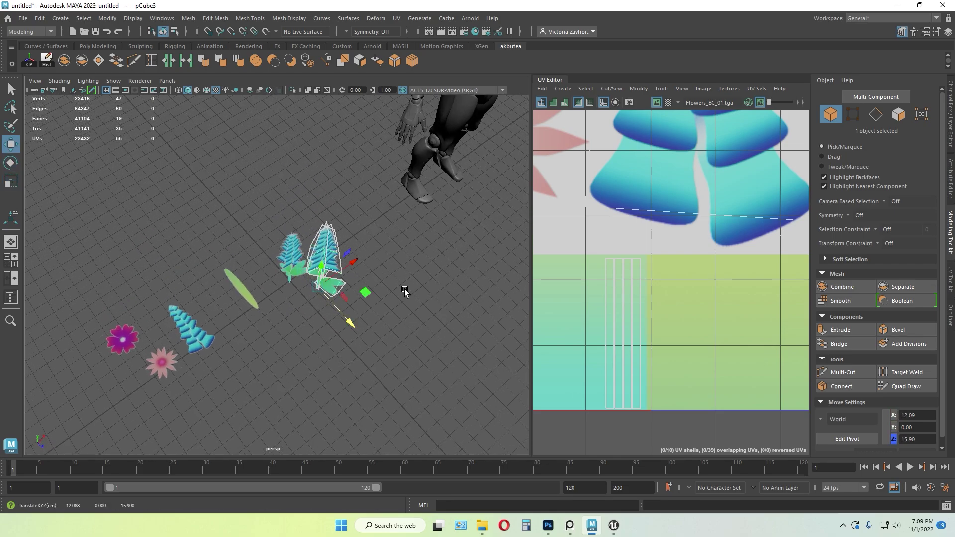
# - Place another plant copy behind the first two, rotated about 61° in Y
pyautogui.keyDown('alt'); pyautogui.moveTo(405, 288); pyautogui.dragTo(348, 286); pyautogui.keyUp('alt')
pyautogui.press('e')
pyautogui.moveTo(339, 330); pyautogui.dragTo(371, 332)
pyautogui.click(386, 364)
pyautogui.keyDown('alt'); pyautogui.moveTo(385, 364); pyautogui.dragTo(401, 394); pyautogui.keyUp('alt')
# - Duplicate the rear plant, move the copy in front of the group and scale it down
pyautogui.click(323, 220)
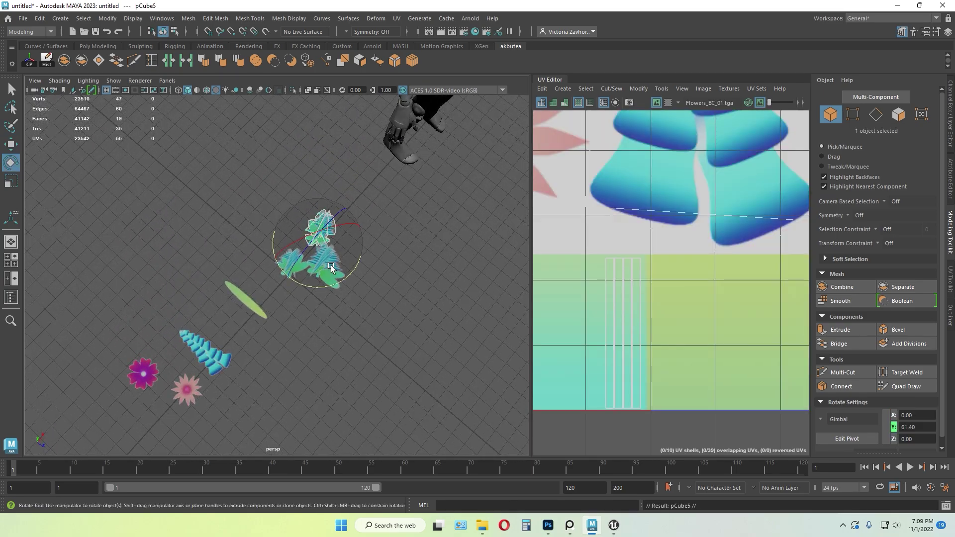
pyautogui.press('w')
pyautogui.moveTo(338, 267); pyautogui.dragTo(355, 278)
pyautogui.press('r')
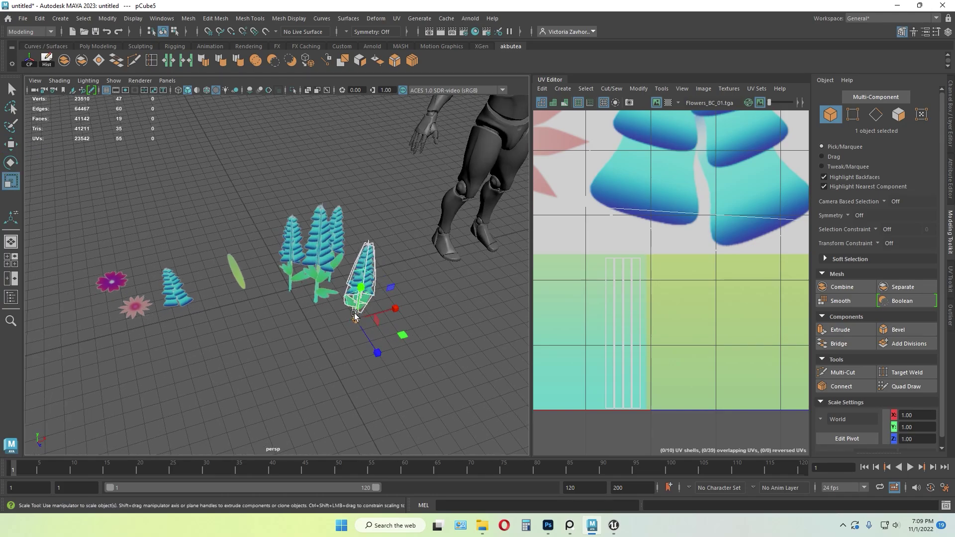
pyautogui.moveTo(354, 316); pyautogui.dragTo(337, 339)
# - Duplicate the small front plant, move the copy beside it and scale it to about 0.78
pyautogui.hotkey('ctrl', 'd')
pyautogui.press('w')
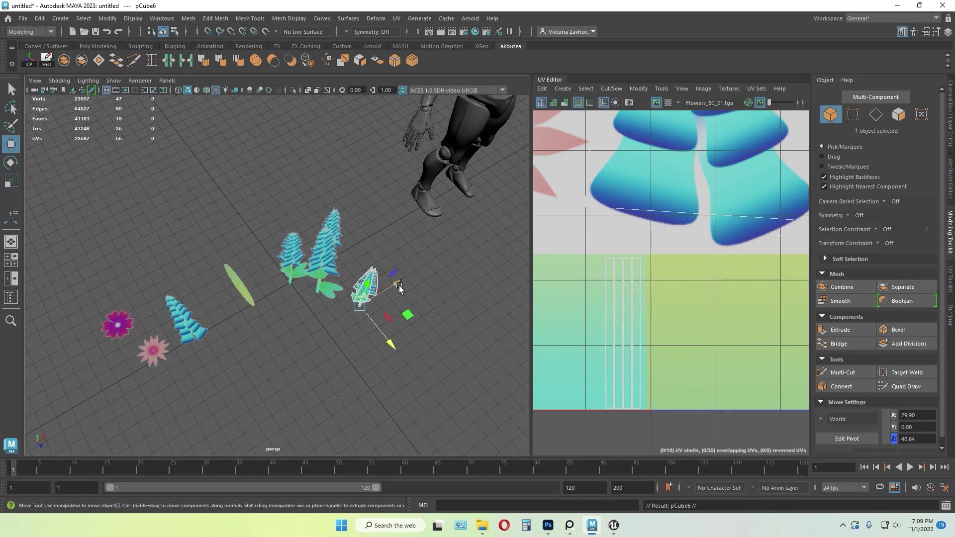
pyautogui.moveTo(399, 289); pyautogui.dragTo(367, 307)
pyautogui.moveTo(343, 345); pyautogui.dragTo(347, 343)
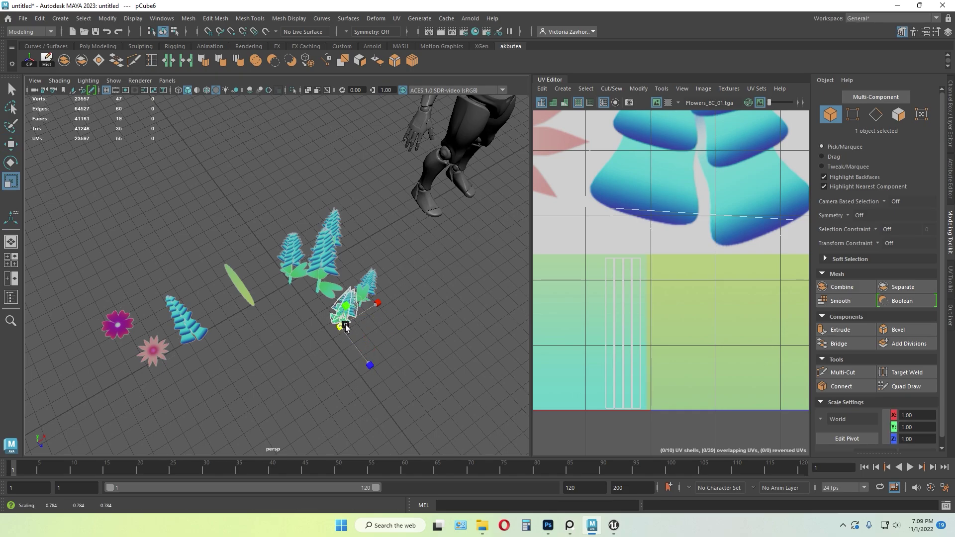
pyautogui.click(421, 329)
# - Add a sixth plant copy to the cluster, moving it into an open spot and rotating it
pyautogui.keyDown('alt'); pyautogui.moveTo(419, 328); pyautogui.dragTo(255, 281); pyautogui.keyUp('alt')
pyautogui.click(341, 343)
pyautogui.press('w')
pyautogui.press('e')
# - Select all six blue plants and combine them into one mesh
pyautogui.click(378, 390)
pyautogui.keyDown('alt'); pyautogui.moveTo(378, 391); pyautogui.dragTo(307, 208); pyautogui.keyUp('alt')
pyautogui.click(65, 61)
pyautogui.keyDown('alt'); pyautogui.moveTo(137, 119); pyautogui.dragTo(249, 213); pyautogui.keyUp('alt')
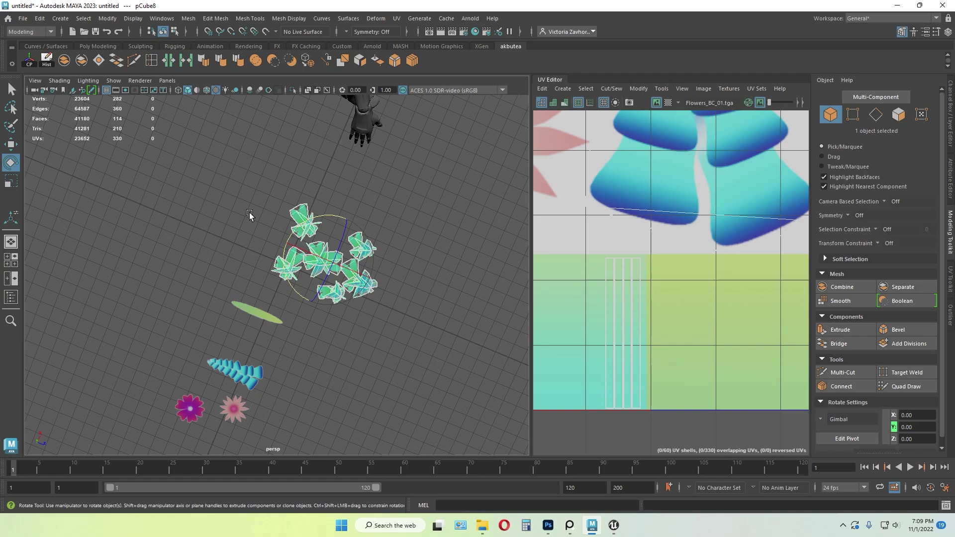
# - Move the combined plant cluster to X 0 and Z 0
pyautogui.press('w')
pyautogui.keyDown('alt'); pyautogui.moveTo(343, 251); pyautogui.dragTo(289, 233); pyautogui.keyUp('alt')
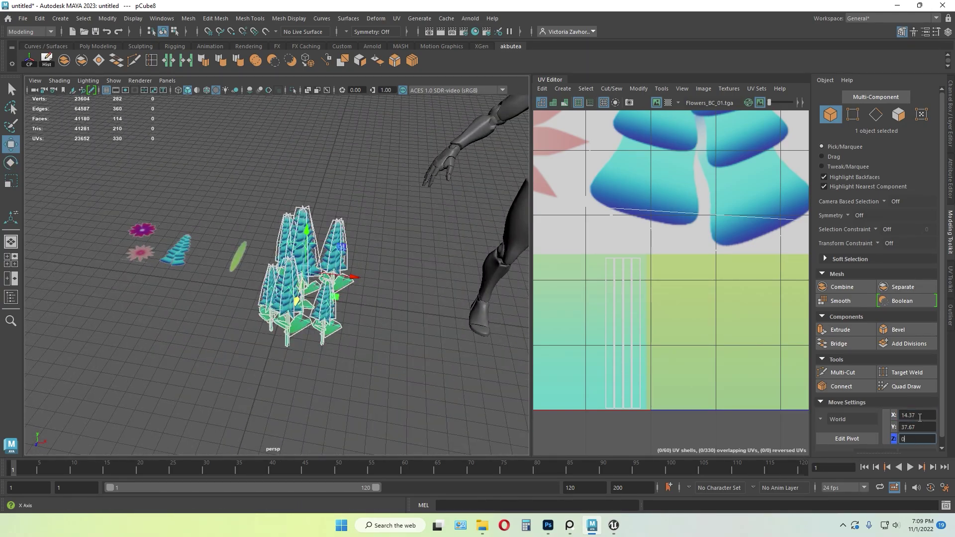
pyautogui.moveTo(920, 418); pyautogui.dragTo(848, 413)
pyautogui.write('0')
pyautogui.press('Return')
# - Snap the cluster's pivot down to ground level on the grid, beneath the stems
pyautogui.scroll(5, 316, 336)
pyautogui.keyDown('alt'); pyautogui.moveTo(268, 369); pyautogui.dragTo(276, 351); pyautogui.keyUp('alt')
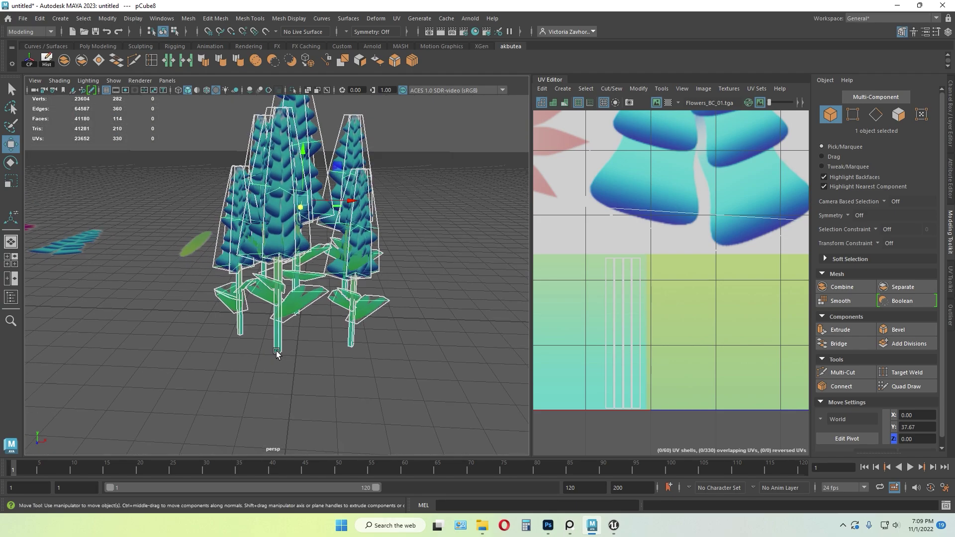
pyautogui.press('d')
pyautogui.press('x')
pyautogui.moveTo(303, 151); pyautogui.dragTo(307, 276)
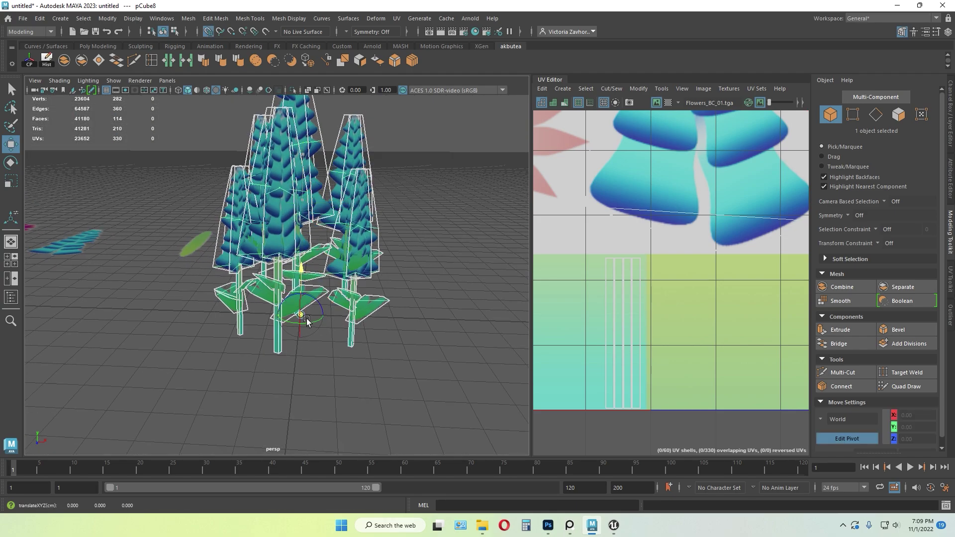
pyautogui.scroll(-5, 315, 352)
pyautogui.moveTo(315, 354)
pyautogui.keyDown('alt'); pyautogui.mouseDown()
pyautogui.moveTo(321, 335)
pyautogui.moveTo(320, 375)
pyautogui.moveTo(316, 356)
pyautogui.mouseUp(); pyautogui.keyUp('alt')
# - Export the selected cluster as another FBX in D:\Tutorials\Flowers, changing the final digit of the Flower_n_01 file name
pyautogui.click(23, 19)
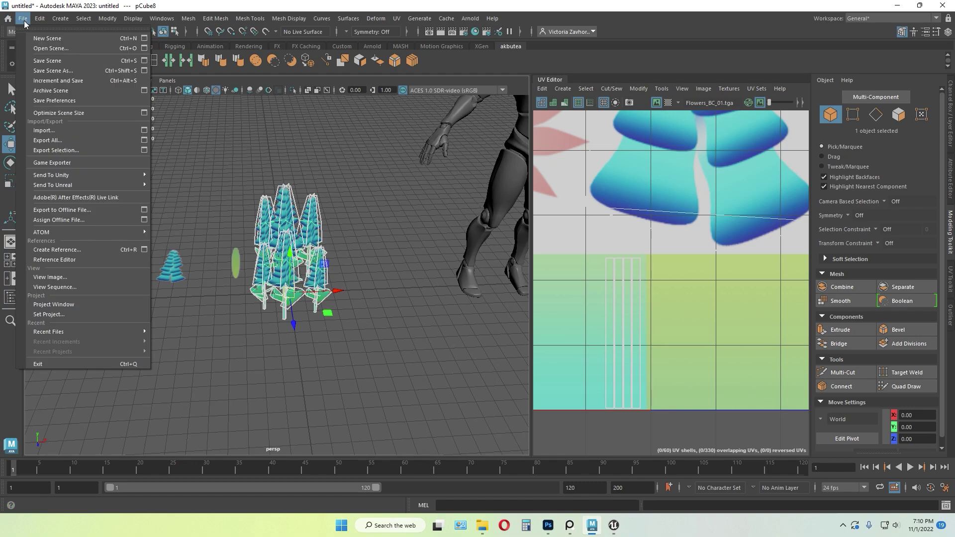
pyautogui.click(55, 150)
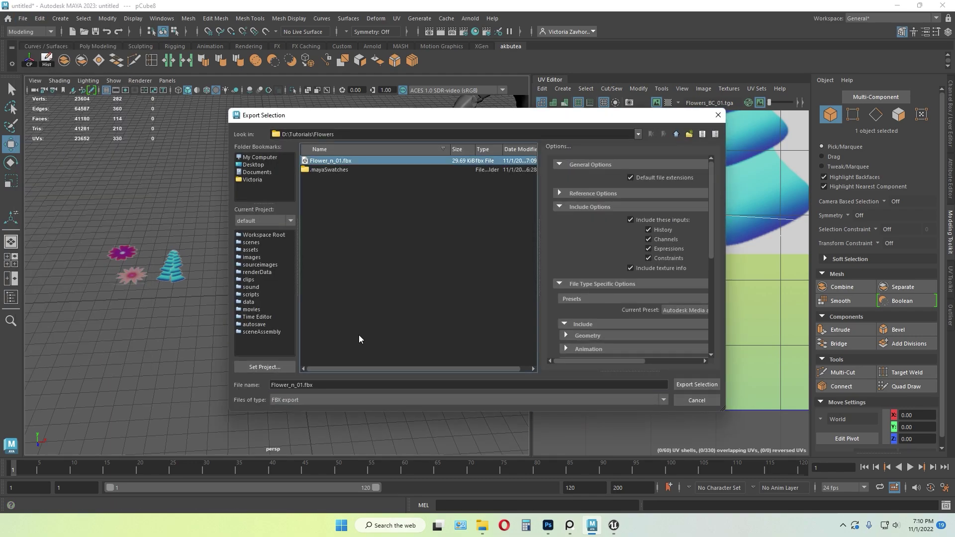
pyautogui.click(303, 385)
pyautogui.press('BackSpace')
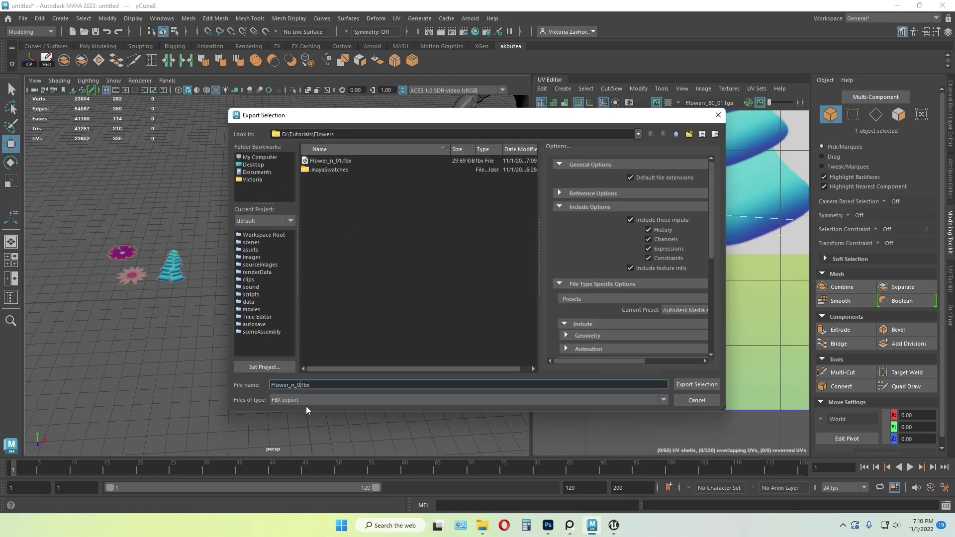
pyautogui.click(698, 385)
# - Move the exported plant cluster aside along X, past the flower pieces, and deselect it
pyautogui.scroll(-5, 334, 287)
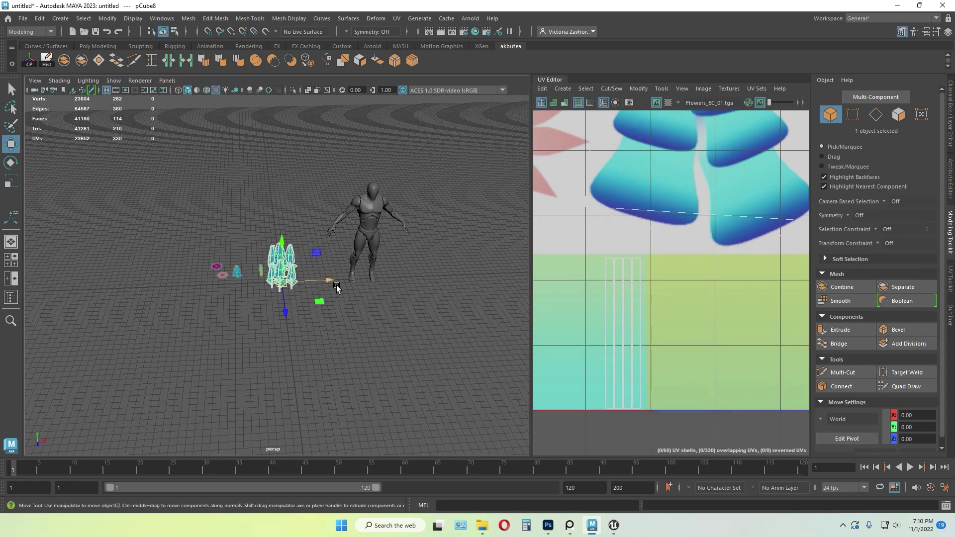
pyautogui.moveTo(332, 280); pyautogui.dragTo(142, 288)
pyautogui.click(270, 293)
# - Move the trimmed blue flower piece along X to the far side of the magenta and pink flowers
pyautogui.scroll(6, 269, 294)
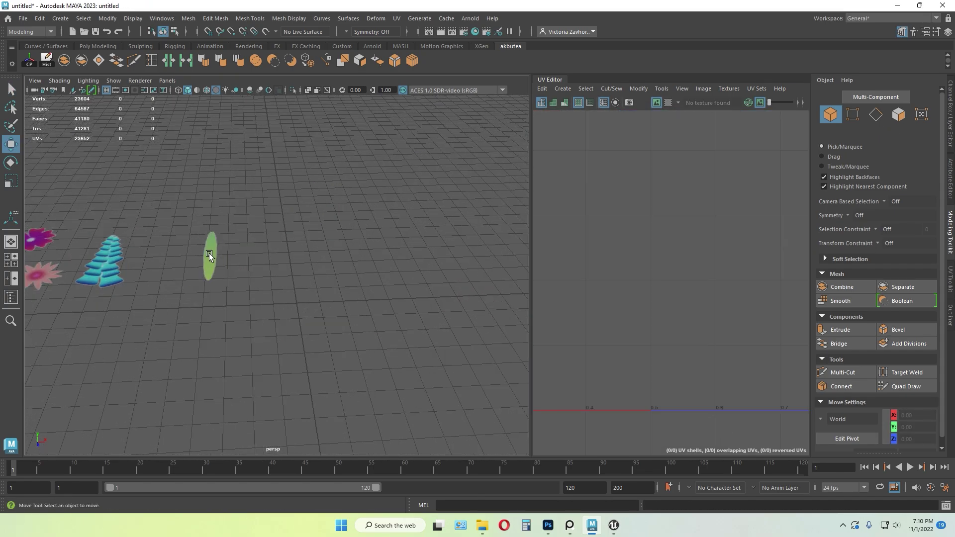
pyautogui.scroll(-4, 207, 288)
pyautogui.scroll(3, 241, 284)
pyautogui.click(200, 277)
pyautogui.moveTo(228, 279); pyautogui.dragTo(74, 278)
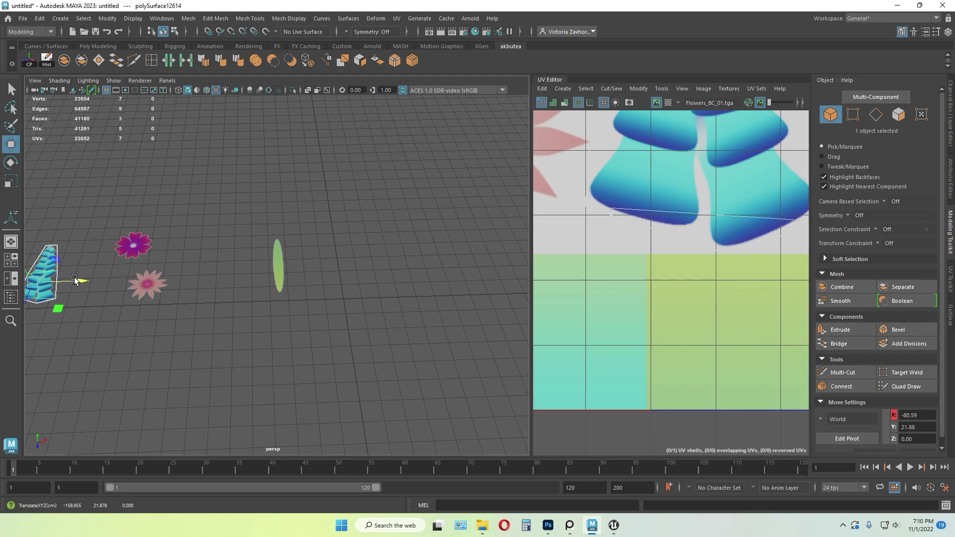
pyautogui.click(205, 251)
pyautogui.click(125, 250)
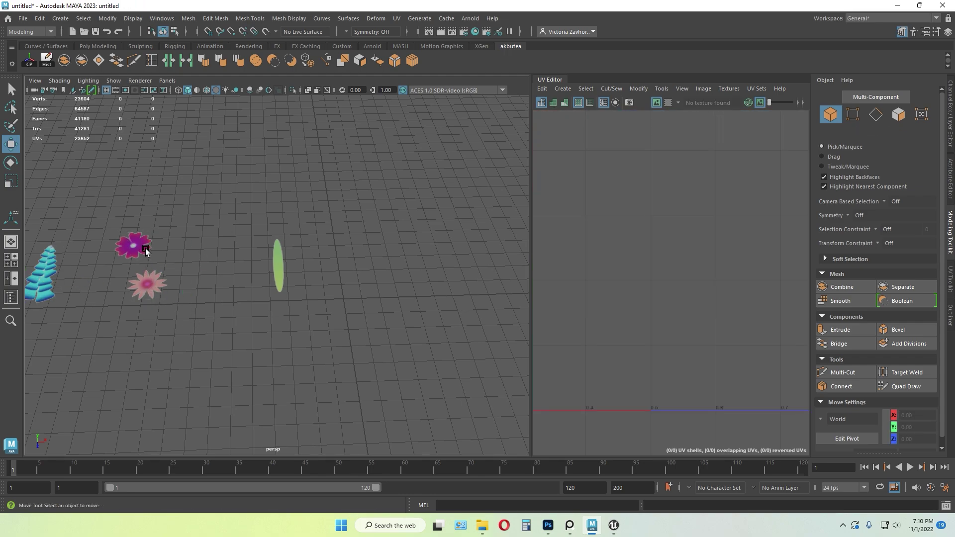
# - Center the magenta flower piece's pivot and move a duplicate of it along X past the green leaf
pyautogui.click(35, 62)
pyautogui.moveTo(181, 249); pyautogui.dragTo(392, 256)
pyautogui.keyDown('alt'); pyautogui.moveTo(360, 278); pyautogui.dragTo(279, 275, button='middle'); pyautogui.keyUp('alt')
pyautogui.moveTo(279, 273); pyautogui.dragTo(302, 271)
pyautogui.click(363, 332)
pyautogui.scroll(8, 291, 321)
# - Lower the center vertex of the duplicated magenta flower so its petals form a shallow cup, and return to object selection
pyautogui.click(302, 275)
pyautogui.press('F9')
pyautogui.moveTo(287, 219)
pyautogui.mouseDown()
pyautogui.moveTo(288, 258)
pyautogui.moveTo(318, 209)
pyautogui.moveTo(292, 224)
pyautogui.mouseUp()
pyautogui.scroll(-3, 301, 226)
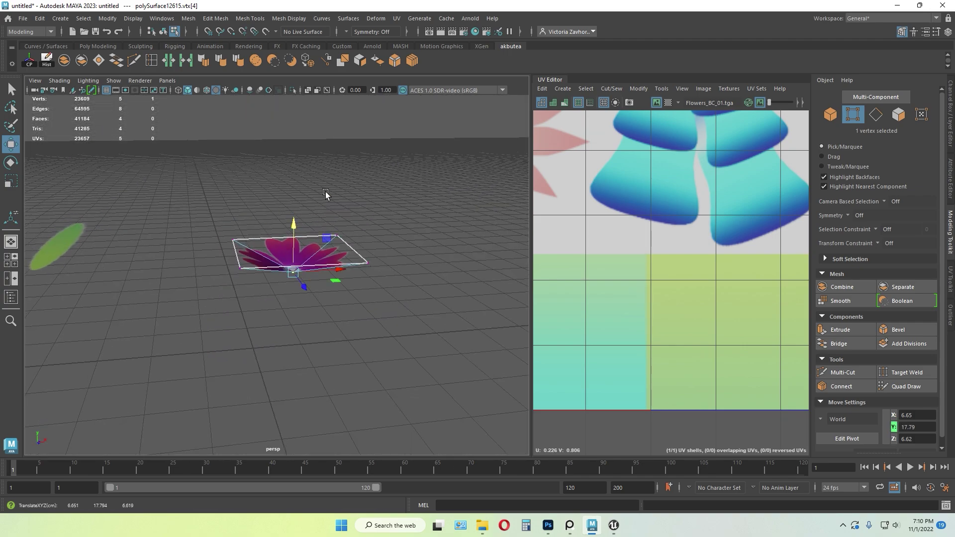
pyautogui.keyDown('alt'); pyautogui.moveTo(326, 190); pyautogui.dragTo(299, 293); pyautogui.keyUp('alt')
pyautogui.press('F8')
# - Duplicate the cupped magenta flower and raise the copy along Y above the original
pyautogui.click(314, 226)
pyautogui.keyDown('alt'); pyautogui.moveTo(300, 292); pyautogui.dragTo(300, 254, button='middle'); pyautogui.keyUp('alt')
pyautogui.click(302, 264)
pyautogui.scroll(4, 308, 271)
pyautogui.keyDown('alt'); pyautogui.moveTo(317, 278); pyautogui.dragTo(289, 214); pyautogui.keyUp('alt')
pyautogui.click(218, 60)
pyautogui.click(308, 171)
pyautogui.scroll(-3, 304, 204)
pyautogui.click(315, 229)
pyautogui.scroll(-3, 323, 307)
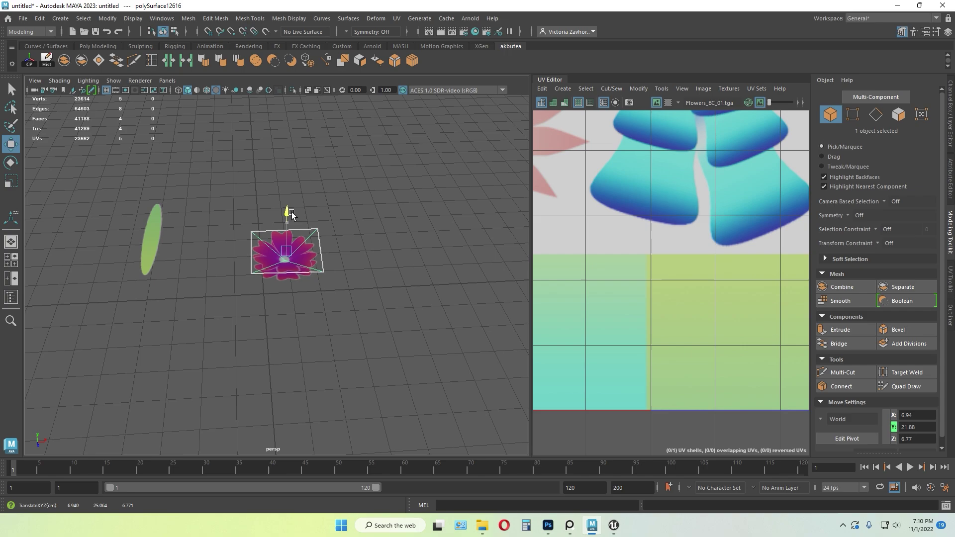
# - Scale the upper flower copy down and rotate it about 43° around Y
pyautogui.press('r')
pyautogui.moveTo(287, 252); pyautogui.dragTo(350, 270)
pyautogui.press('e')
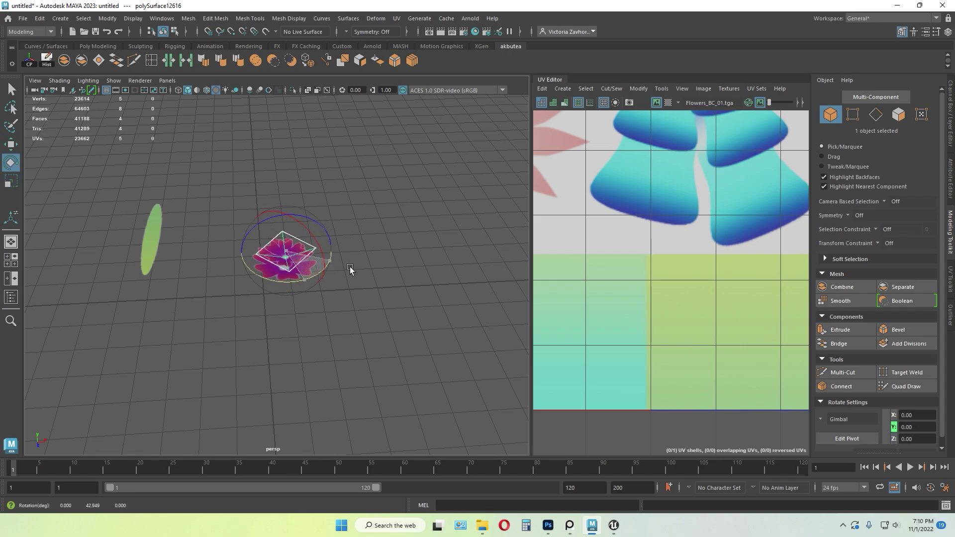
# - Seat the smaller flower inside the larger one at about Y 23.2 and fine-tune its rotation
pyautogui.press('w')
pyautogui.click(294, 184)
pyautogui.keyDown('alt'); pyautogui.moveTo(294, 183); pyautogui.dragTo(269, 174); pyautogui.keyUp('alt')
pyautogui.click(276, 238)
pyautogui.keyDown('alt'); pyautogui.moveTo(282, 209); pyautogui.dragTo(285, 186); pyautogui.keyUp('alt')
pyautogui.moveTo(280, 188); pyautogui.dragTo(294, 271)
pyautogui.click(324, 188)
pyautogui.click(294, 271)
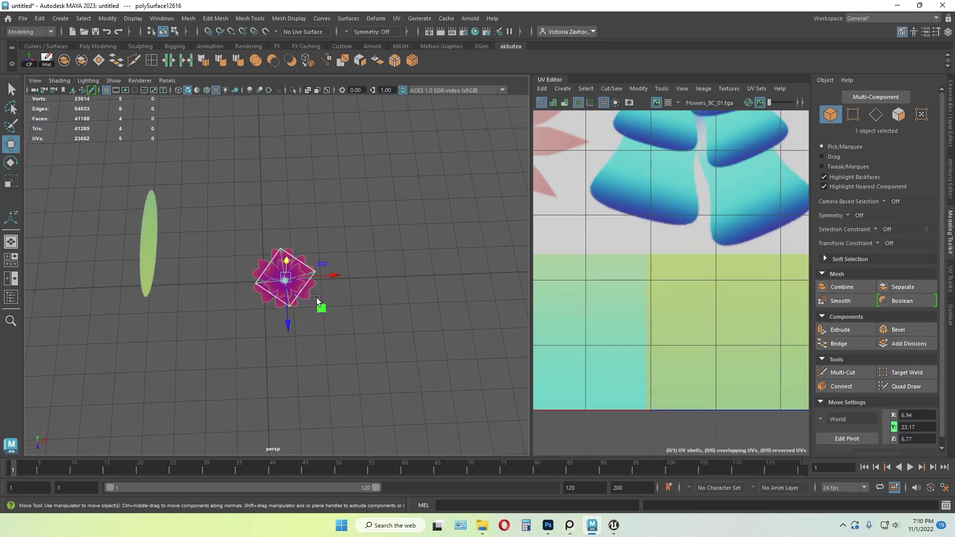
pyautogui.press('e')
pyautogui.moveTo(309, 313); pyautogui.dragTo(295, 320)
pyautogui.click(379, 274)
# - Combine the two layered magenta flower pieces into one mesh and deselect it
pyautogui.moveTo(308, 192)
pyautogui.keyDown('alt'); pyautogui.mouseDown()
pyautogui.moveTo(287, 152)
pyautogui.moveTo(303, 183)
pyautogui.mouseUp(); pyautogui.keyUp('alt')
pyautogui.scroll(-6, 360, 226)
pyautogui.keyDown('alt'); pyautogui.moveTo(358, 230); pyautogui.dragTo(301, 285); pyautogui.keyUp('alt')
pyautogui.click(278, 270)
pyautogui.keyDown('alt'); pyautogui.moveTo(269, 256); pyautogui.dragTo(278, 249); pyautogui.keyUp('alt')
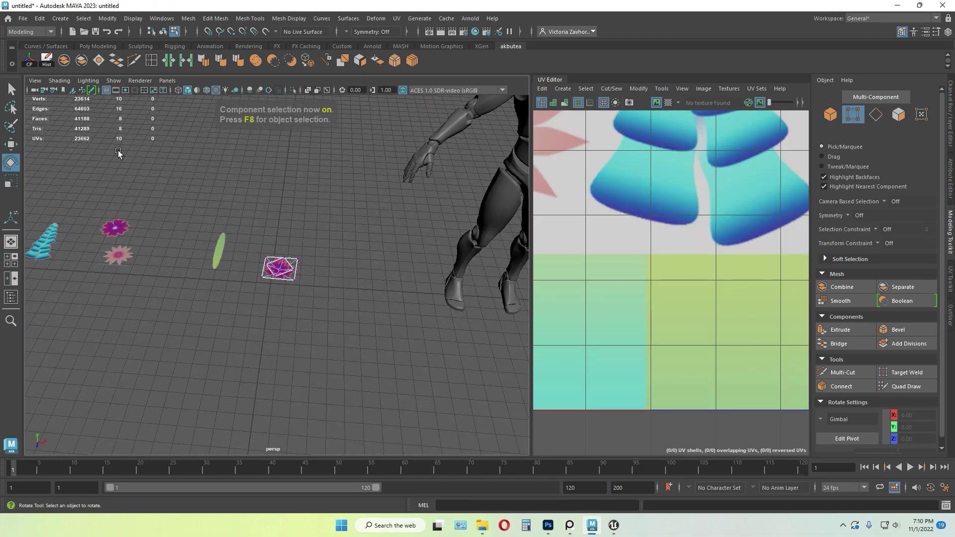
pyautogui.press('F8')
pyautogui.click(67, 58)
pyautogui.click(314, 257)
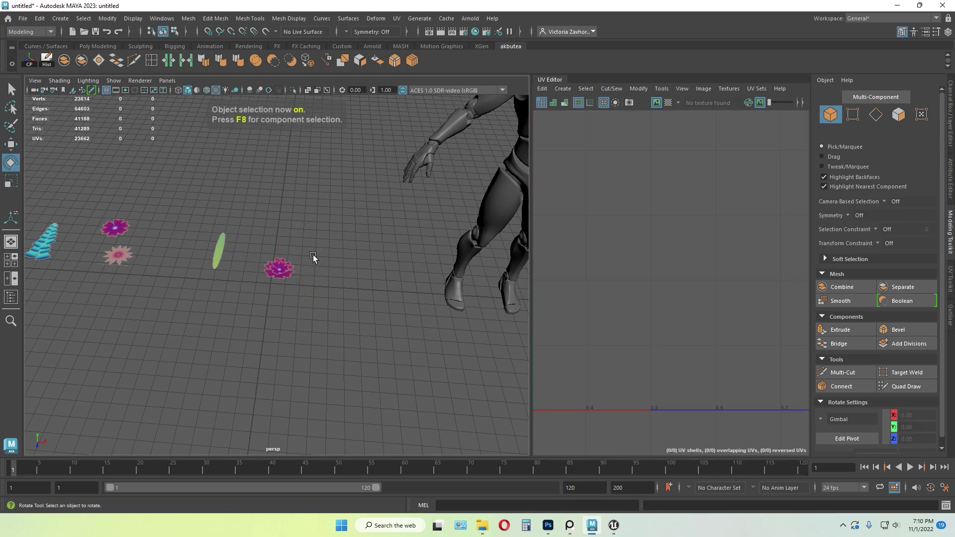
# - Move the combined double flower back along Z and slightly along X toward the leaf
pyautogui.scroll(5, 313, 257)
pyautogui.keyDown('alt'); pyautogui.moveTo(309, 257); pyautogui.dragTo(286, 244); pyautogui.keyUp('alt')
pyautogui.click(282, 227)
pyautogui.press('w')
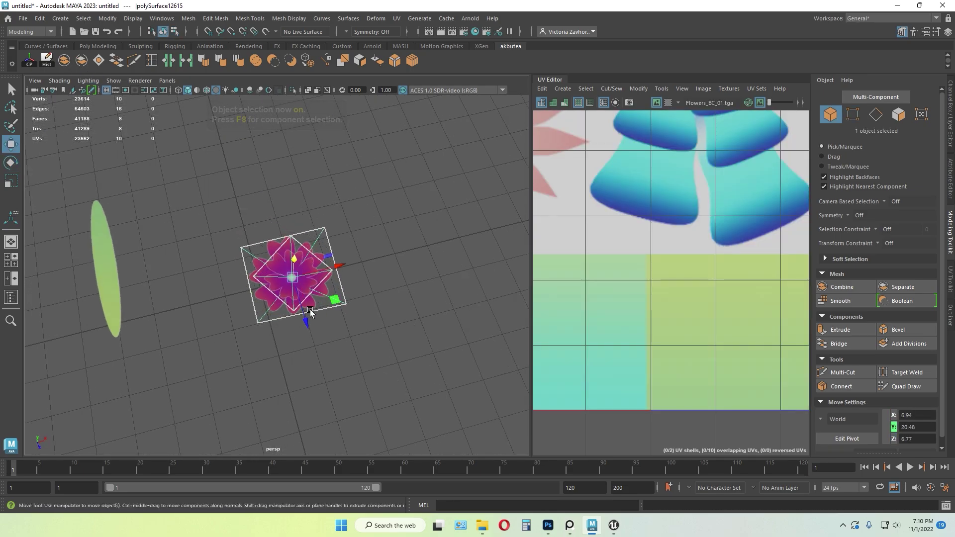
pyautogui.moveTo(308, 319); pyautogui.dragTo(295, 280)
pyautogui.moveTo(326, 226); pyautogui.dragTo(308, 231)
pyautogui.click(340, 277)
pyautogui.keyDown('alt'); pyautogui.moveTo(340, 276); pyautogui.dragTo(281, 226); pyautogui.keyUp('alt')
pyautogui.scroll(-5, 282, 226)
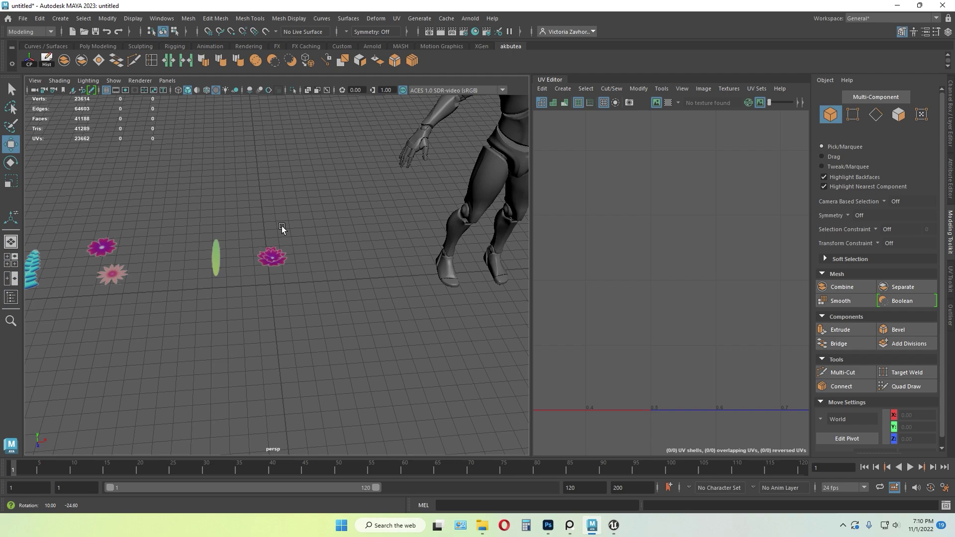
# - Duplicate the double flower and move the copy to the side away from the leaf
pyautogui.scroll(4, 279, 234)
pyautogui.keyDown('alt'); pyautogui.moveTo(273, 267); pyautogui.dragTo(297, 246); pyautogui.keyUp('alt')
pyautogui.click(269, 244)
pyautogui.press('e')
pyautogui.press('w')
pyautogui.moveTo(333, 277); pyautogui.dragTo(301, 287)
# - Tilt the flower copy to about -18° around Z and deselect it
pyautogui.press('e')
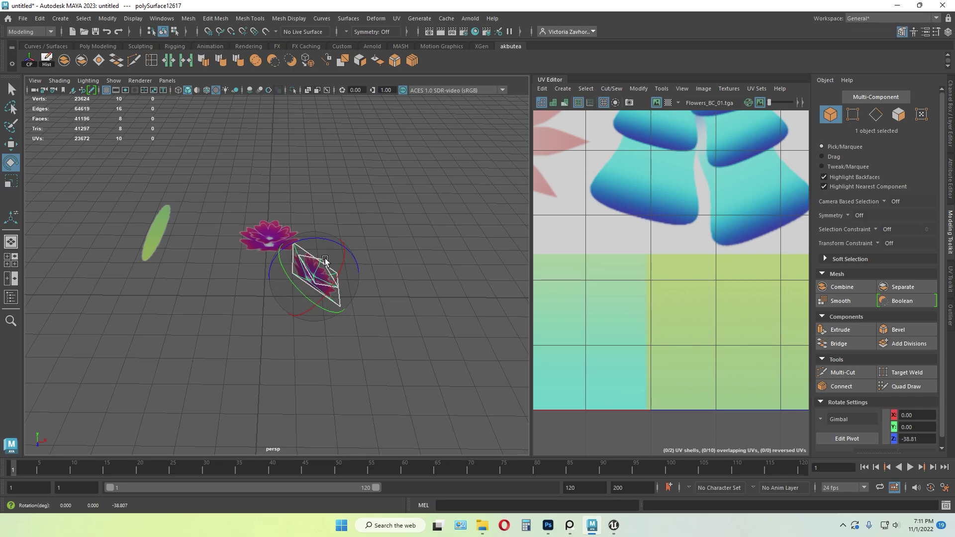
pyautogui.moveTo(322, 239); pyautogui.dragTo(302, 241)
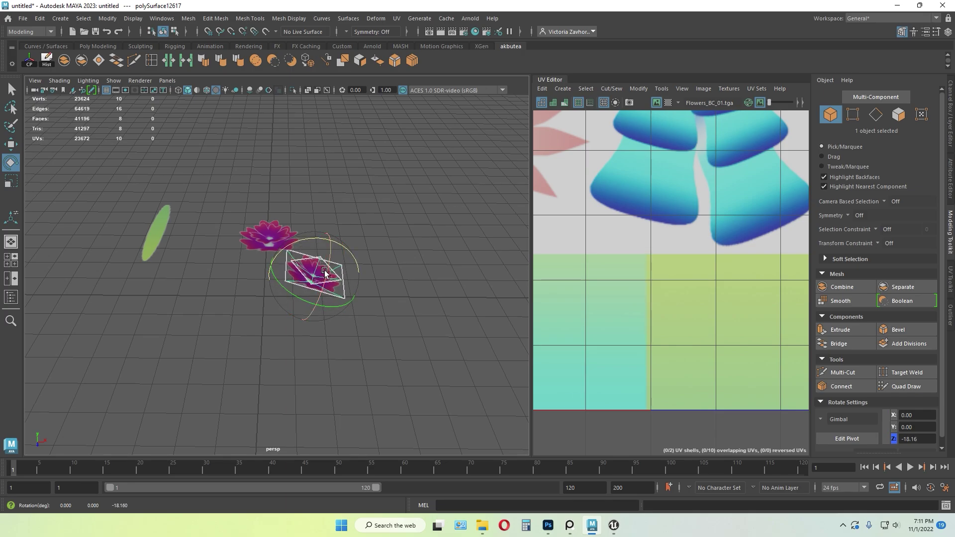
pyautogui.moveTo(329, 272); pyautogui.dragTo(124, 252)
pyautogui.click(408, 276)
pyautogui.scroll(-4, 348, 258)
# - Move the flower copy back beside the central flower and tilt it about 11° around X
pyautogui.click(250, 286)
pyautogui.press('w')
pyautogui.moveTo(254, 244); pyautogui.dragTo(348, 232)
pyautogui.click(270, 305)
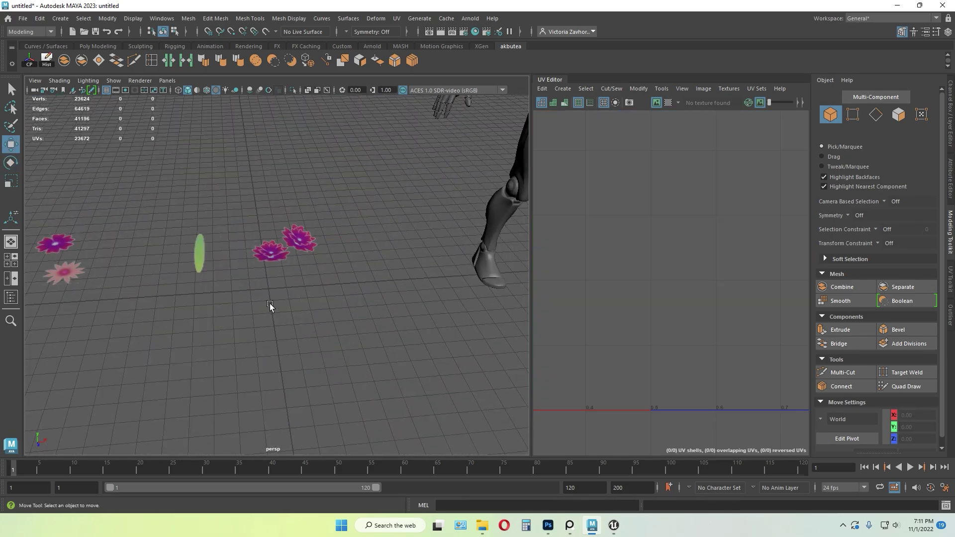
pyautogui.keyDown('alt'); pyautogui.moveTo(270, 304); pyautogui.dragTo(320, 300); pyautogui.keyUp('alt')
pyautogui.click(278, 227)
pyautogui.press('e')
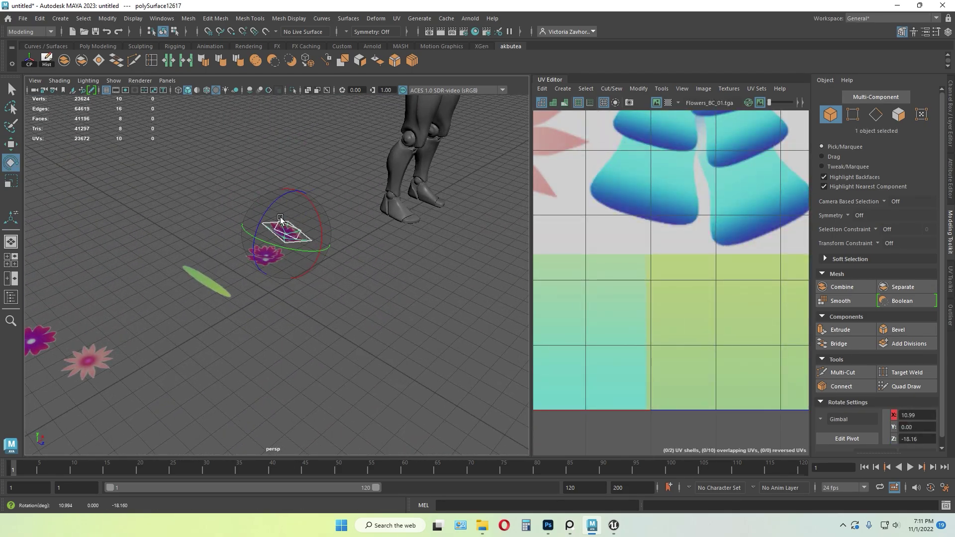
pyautogui.moveTo(281, 219)
pyautogui.mouseDown()
pyautogui.moveTo(267, 218)
pyautogui.moveTo(287, 205)
pyautogui.mouseUp()
# - Set the flower copy's height to about Y 22.3 and adjust its Z tilt to about -8.8°
pyautogui.press('w')
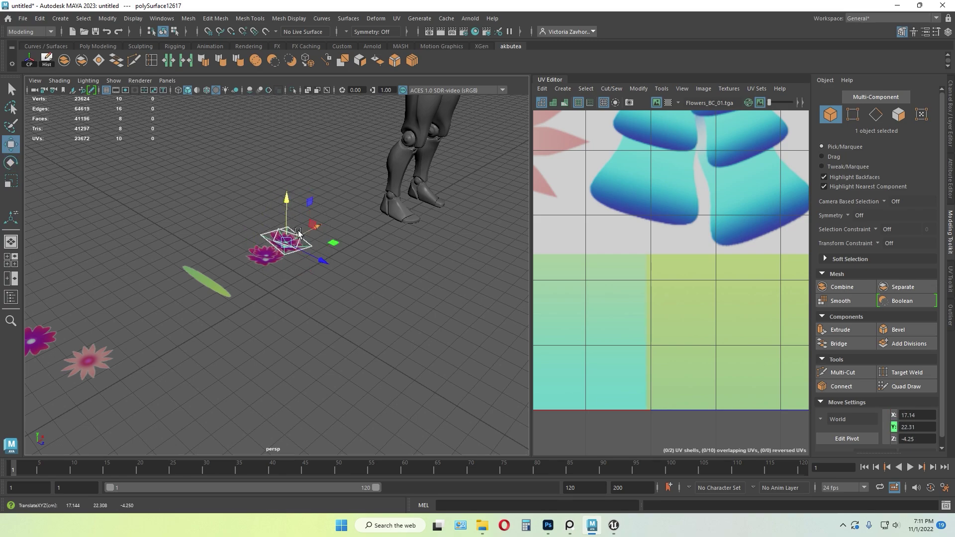
pyautogui.click(338, 312)
pyautogui.keyDown('alt'); pyautogui.moveTo(338, 313); pyautogui.dragTo(296, 267); pyautogui.keyUp('alt')
pyautogui.click(299, 246)
pyautogui.press('e')
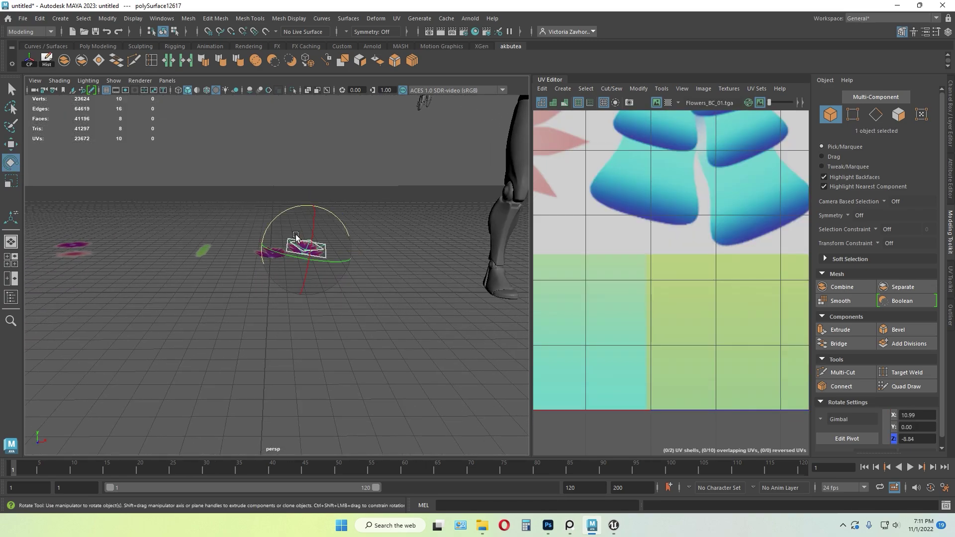
pyautogui.click(297, 236)
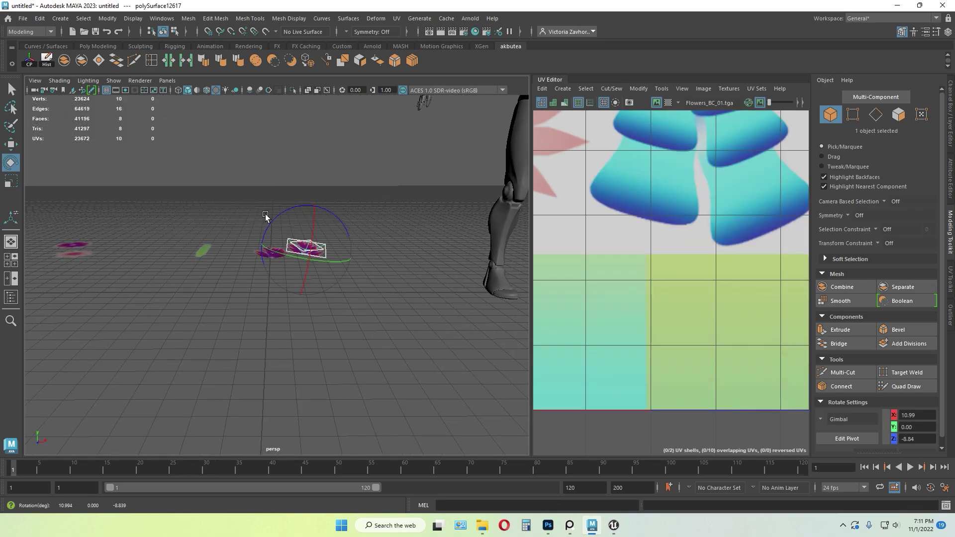
pyautogui.click(365, 257)
# - Duplicate the central flower, place the copy in front of it, and rotate it to about X 27.5°, Y 62.3°, Z 22.5°
pyautogui.keyDown('alt'); pyautogui.moveTo(365, 258); pyautogui.dragTo(319, 267); pyautogui.keyUp('alt')
pyautogui.click(265, 260)
pyautogui.hotkey('ctrl', 'd')
pyautogui.press('w')
pyautogui.press('e')
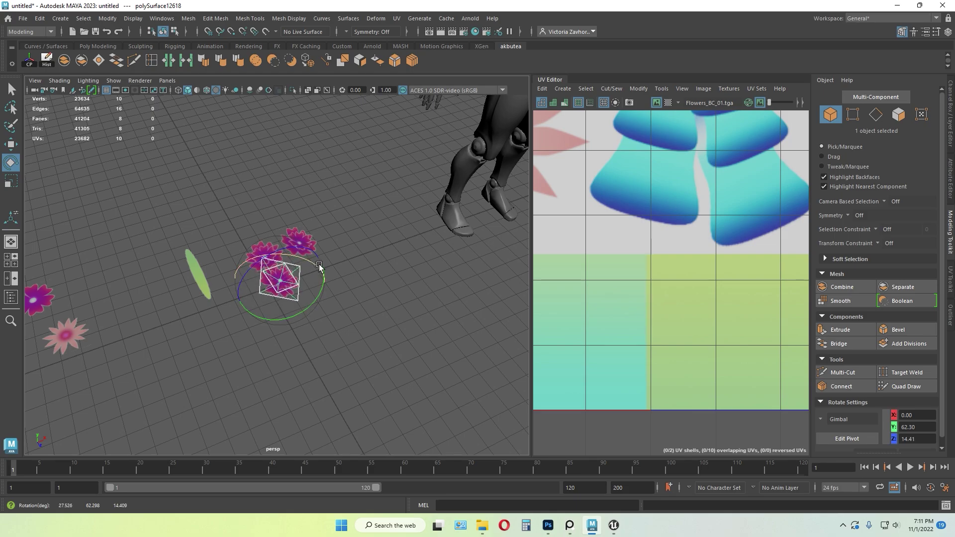
pyautogui.moveTo(259, 265); pyautogui.dragTo(254, 268)
pyautogui.click(407, 317)
pyautogui.keyDown('alt'); pyautogui.moveTo(407, 317); pyautogui.dragTo(305, 288); pyautogui.keyUp('alt')
pyautogui.click(263, 260)
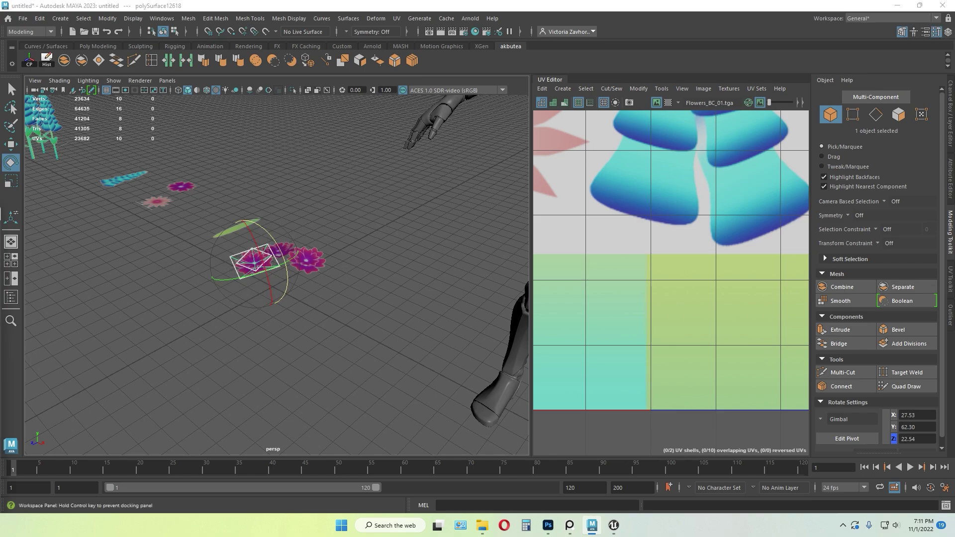
# - Change the Rotate tool's axis orientation from Gimbal to World
pyautogui.click(914, 32)
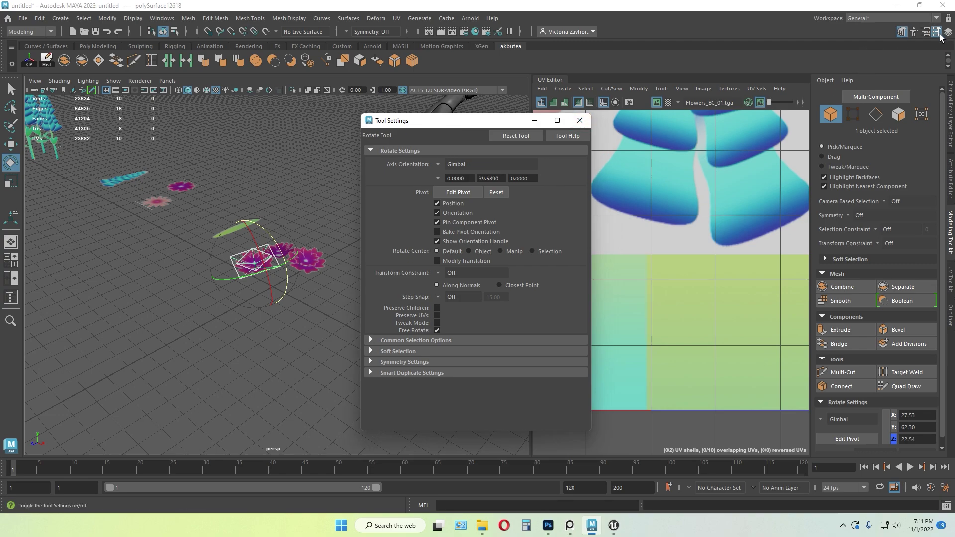
pyautogui.click(441, 166)
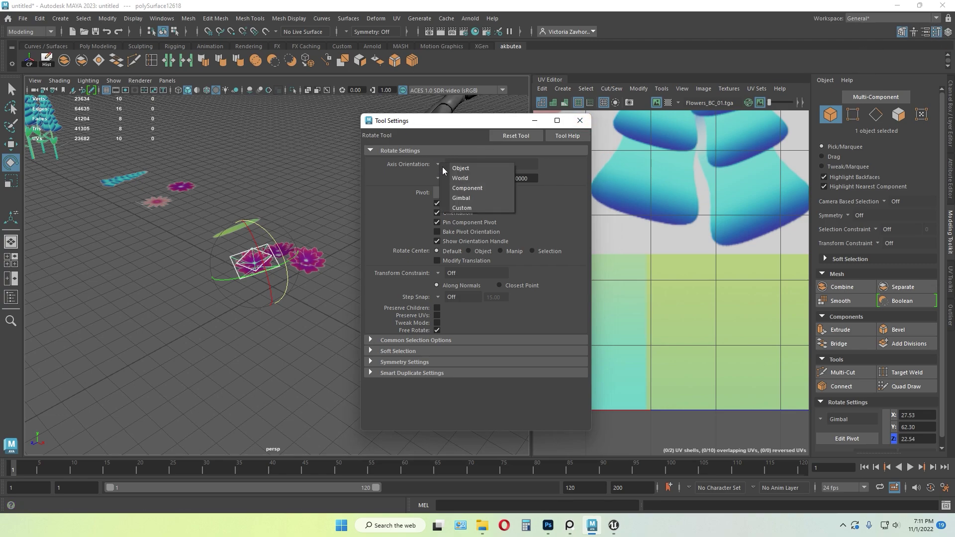
pyautogui.click(465, 178)
pyautogui.click(579, 120)
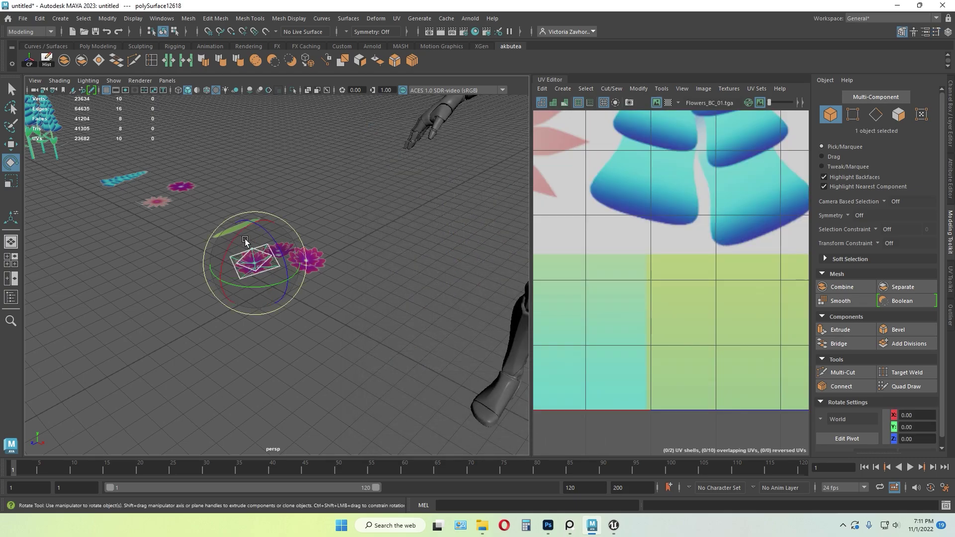
# - Rotate the front flower in world axes to about X 32°, Y 50°, Z 28° and deselect it
pyautogui.moveTo(238, 236); pyautogui.dragTo(232, 244)
pyautogui.moveTo(257, 285); pyautogui.dragTo(263, 244)
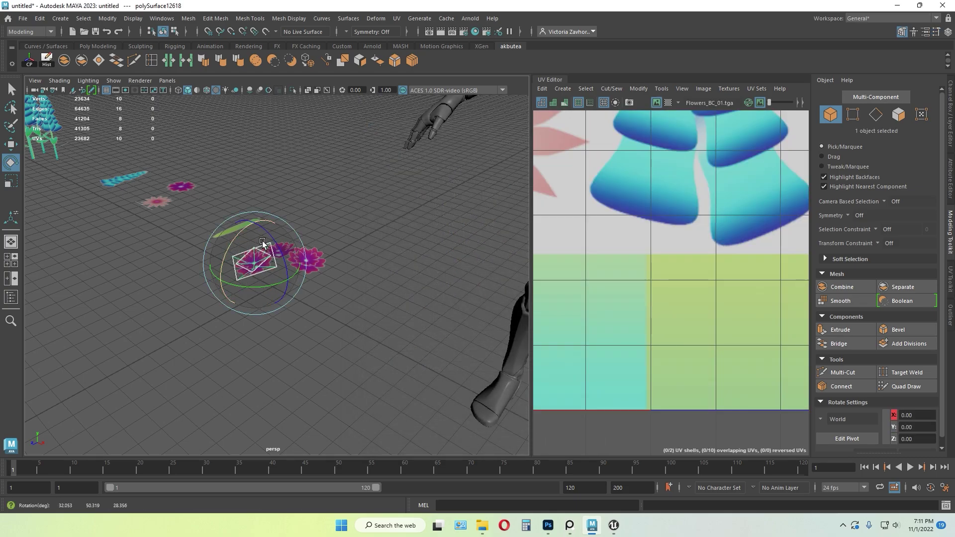
pyautogui.click(334, 232)
# - Move the front flower outward along Z to about 13.3 and fine-tune its height and tilt
pyautogui.keyDown('alt'); pyautogui.moveTo(334, 233); pyautogui.dragTo(419, 220); pyautogui.keyUp('alt')
pyautogui.click(309, 266)
pyautogui.press('r')
pyautogui.press('w')
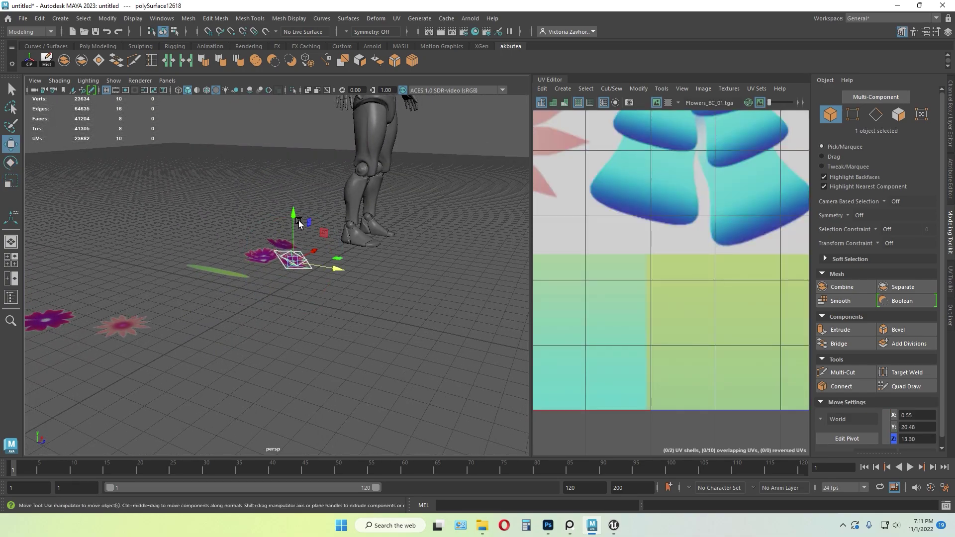
pyautogui.keyDown('alt'); pyautogui.moveTo(316, 241); pyautogui.dragTo(252, 217); pyautogui.keyUp('alt')
pyautogui.press('e')
pyautogui.click(303, 232)
# - Duplicate the central flower and arrange tilted copies on its leaf side and behind it
pyautogui.keyDown('alt'); pyautogui.moveTo(300, 237); pyautogui.dragTo(283, 255); pyautogui.keyUp('alt')
pyautogui.click(267, 259)
pyautogui.hotkey('ctrl', 'd')
pyautogui.press('w')
pyautogui.moveTo(262, 303); pyautogui.dragTo(231, 224)
pyautogui.press('e')
pyautogui.press('w')
pyautogui.keyDown('alt'); pyautogui.moveTo(269, 265); pyautogui.dragTo(235, 206); pyautogui.keyUp('alt')
pyautogui.moveTo(207, 242)
pyautogui.keyDown('alt'); pyautogui.mouseDown()
pyautogui.moveTo(354, 243)
pyautogui.moveTo(324, 292)
pyautogui.moveTo(333, 232)
pyautogui.moveTo(221, 237)
pyautogui.mouseUp(); pyautogui.keyUp('alt')
# - Duplicate a flower into the front gap nearer the leaf, at about X -9, Y 17.2, Z 11.8
pyautogui.click(309, 282)
pyautogui.click(293, 283)
pyautogui.keyDown('shift'); pyautogui.moveTo(308, 297); pyautogui.dragTo(296, 277); pyautogui.keyUp('shift')
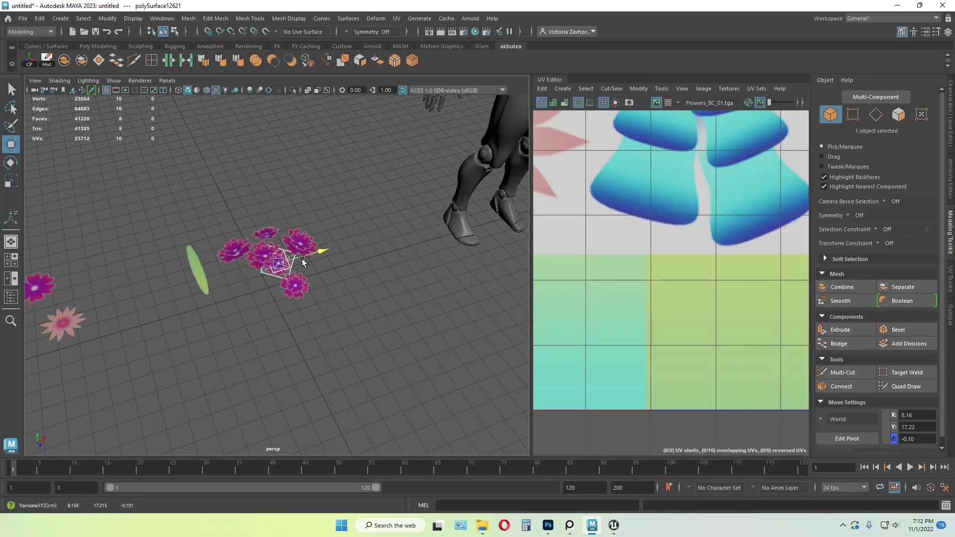
pyautogui.click(370, 264)
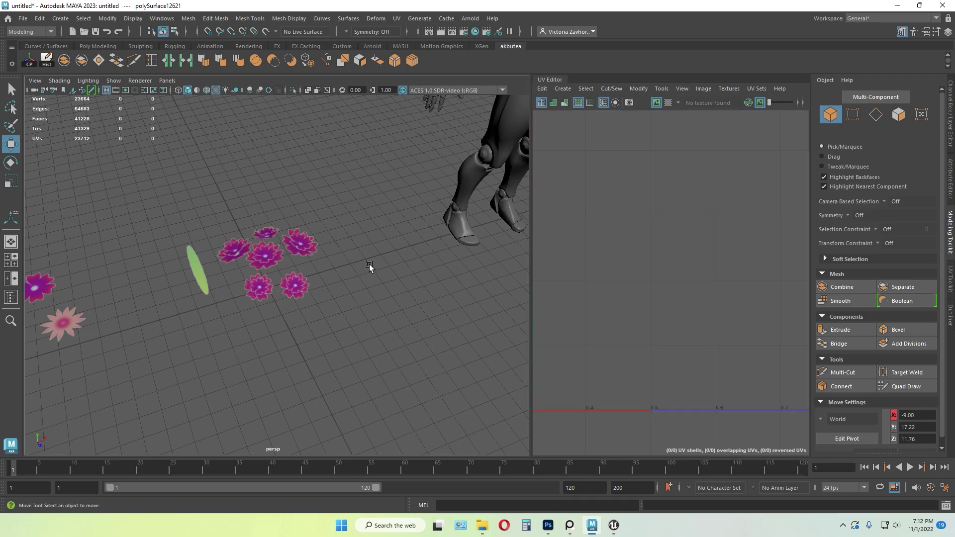
# - Duplicate the outer flower farthest from the leaf and bring the copy forward and down, to about X 20.2, Z 7.4
pyautogui.keyDown('alt'); pyautogui.moveTo(369, 264); pyautogui.dragTo(307, 257); pyautogui.keyUp('alt')
pyautogui.click(307, 258)
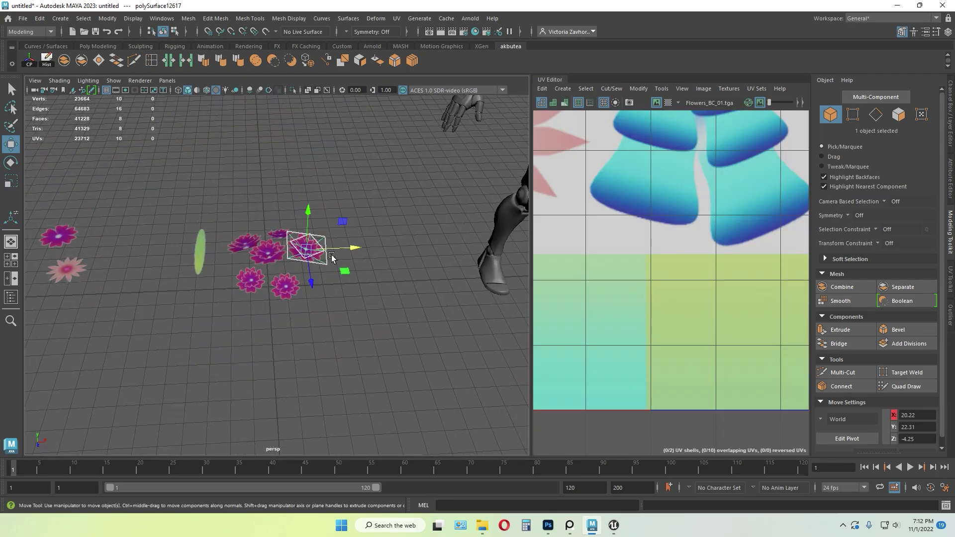
pyautogui.moveTo(308, 218); pyautogui.dragTo(307, 232)
pyautogui.moveTo(310, 300); pyautogui.dragTo(314, 316)
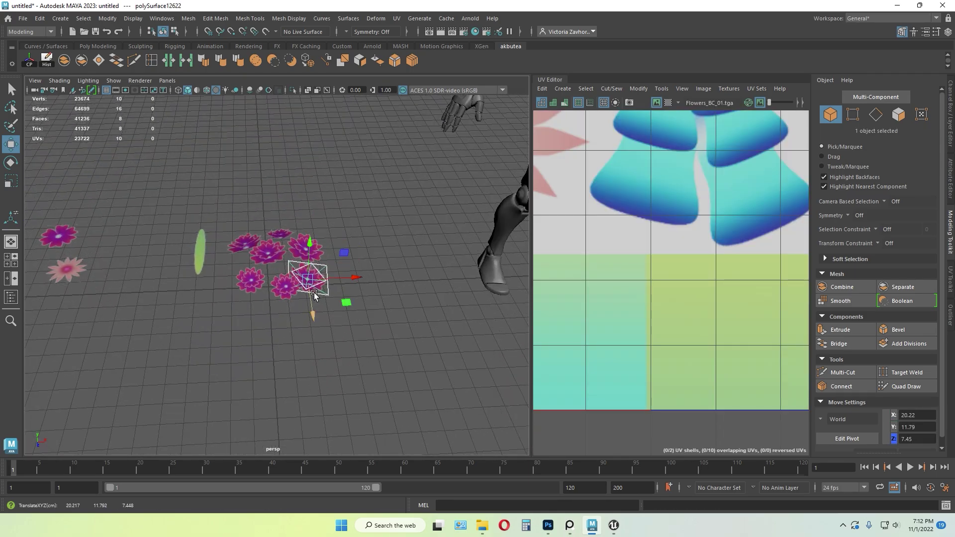
# - Scale the new outer flower slightly smaller, set its height to about Y 12, and adjust its tilt
pyautogui.press('r')
pyautogui.moveTo(308, 280); pyautogui.dragTo(296, 280)
pyautogui.press('w')
pyautogui.moveTo(310, 243); pyautogui.dragTo(284, 275)
pyautogui.press('e')
pyautogui.click(365, 277)
# - Add another flower copy at the back of the cluster, away from the leaf, and adjust its position and tilt
pyautogui.click(274, 278)
pyautogui.press('w')
pyautogui.press('e')
pyautogui.keyDown('alt'); pyautogui.moveTo(343, 277); pyautogui.dragTo(329, 309); pyautogui.keyUp('alt')
pyautogui.press('w')
pyautogui.click(355, 313)
pyautogui.click(309, 270)
pyautogui.click(356, 352)
pyautogui.click(339, 302)
# - Select all eight magenta double flowers and combine them into a single mesh
pyautogui.keyDown('alt'); pyautogui.moveTo(408, 325); pyautogui.dragTo(324, 318); pyautogui.keyUp('alt')
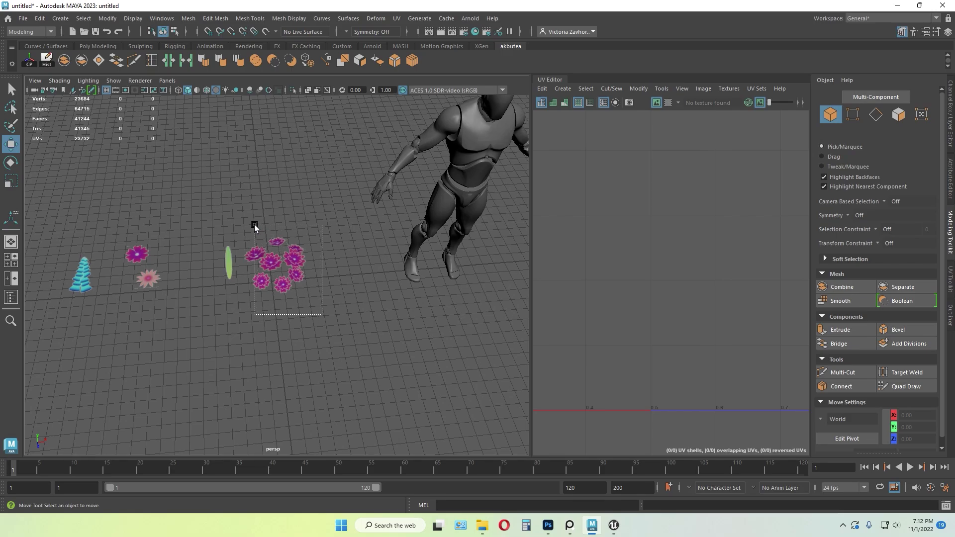
pyautogui.moveTo(255, 225); pyautogui.dragTo(248, 222)
pyautogui.keyDown('alt'); pyautogui.moveTo(284, 294); pyautogui.dragTo(297, 234); pyautogui.keyUp('alt')
pyautogui.keyDown('alt'); pyautogui.moveTo(237, 228); pyautogui.dragTo(243, 329); pyautogui.keyUp('alt')
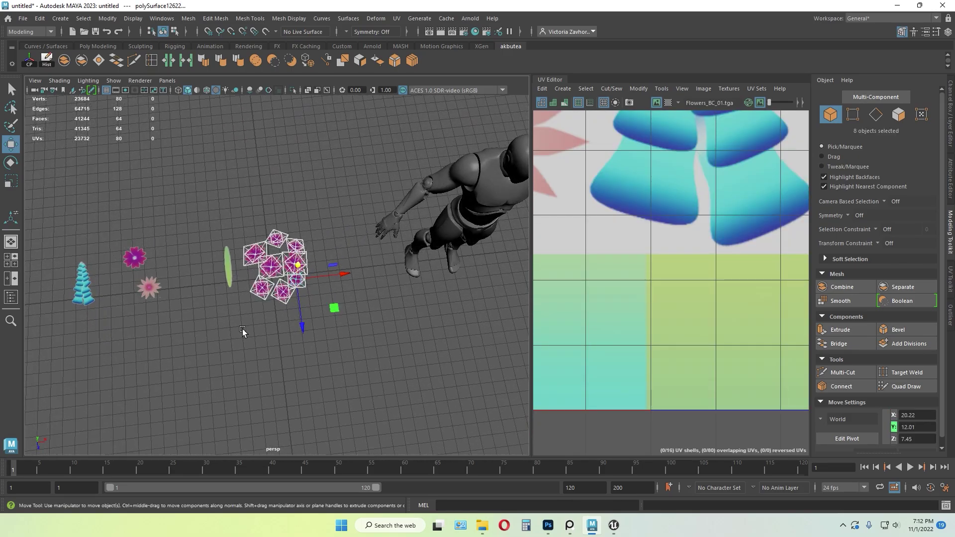
pyautogui.click(331, 306)
pyautogui.scroll(4, 333, 305)
pyautogui.keyDown('alt'); pyautogui.moveTo(333, 305); pyautogui.dragTo(333, 285); pyautogui.keyUp('alt')
pyautogui.moveTo(363, 337); pyautogui.dragTo(238, 210)
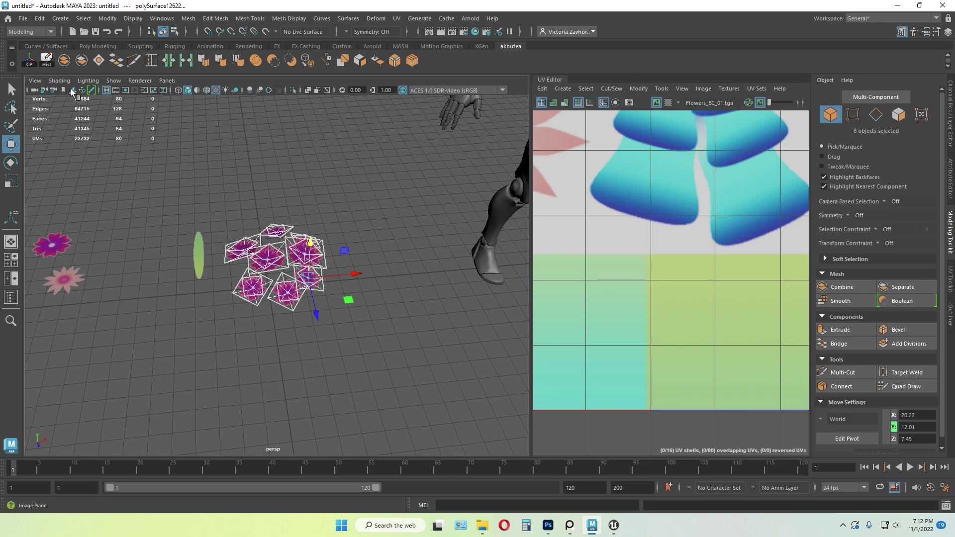
pyautogui.click(65, 61)
pyautogui.click(369, 197)
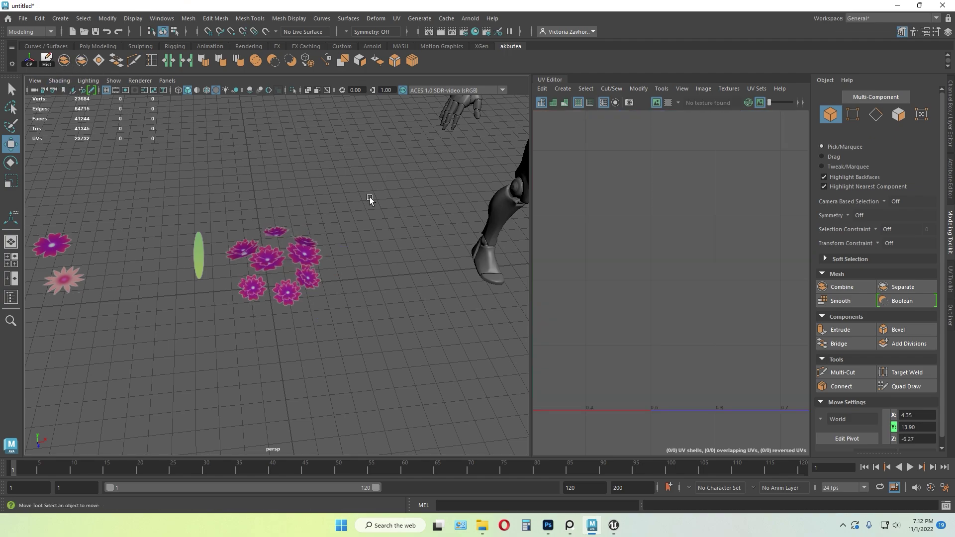
pyautogui.keyDown('alt'); pyautogui.moveTo(254, 269); pyautogui.dragTo(306, 244); pyautogui.keyUp('alt')
pyautogui.click(306, 243)
pyautogui.keyDown('alt'); pyautogui.moveTo(377, 279); pyautogui.dragTo(313, 348); pyautogui.keyUp('alt')
pyautogui.click(369, 226)
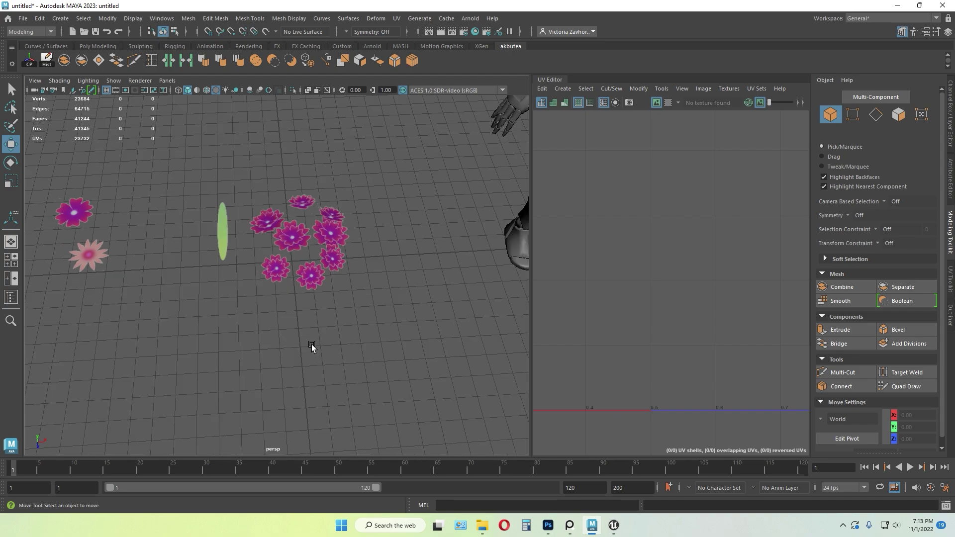
pyautogui.click(295, 243)
pyautogui.keyDown('alt'); pyautogui.moveTo(294, 243); pyautogui.dragTo(346, 323); pyautogui.keyUp('alt')
pyautogui.click(371, 277)
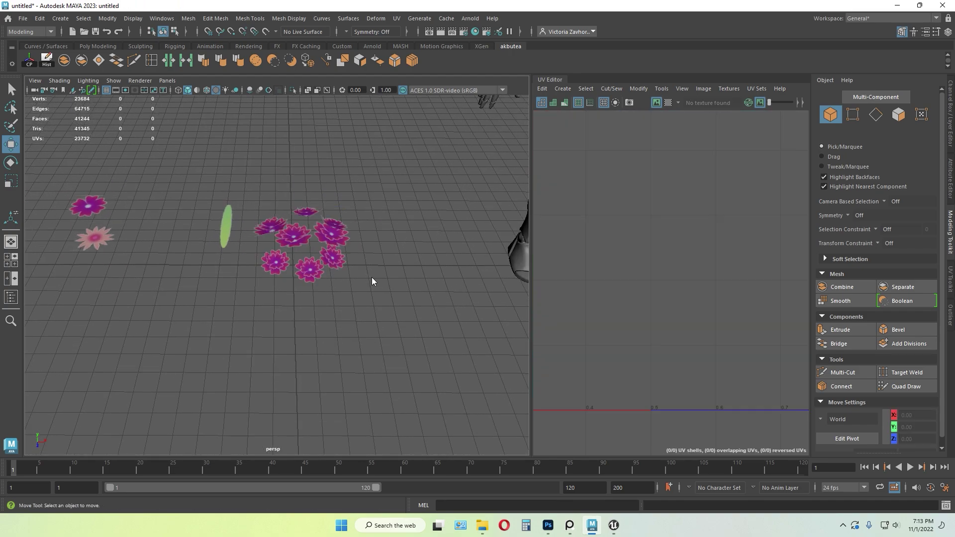
# - Create a polygon plane at the origin and scale it up to extend beneath the whole flower cluster
pyautogui.keyDown('shift'); pyautogui.rightClick(372, 277); pyautogui.keyUp('shift')
pyautogui.click(331, 263)
pyautogui.press('r')
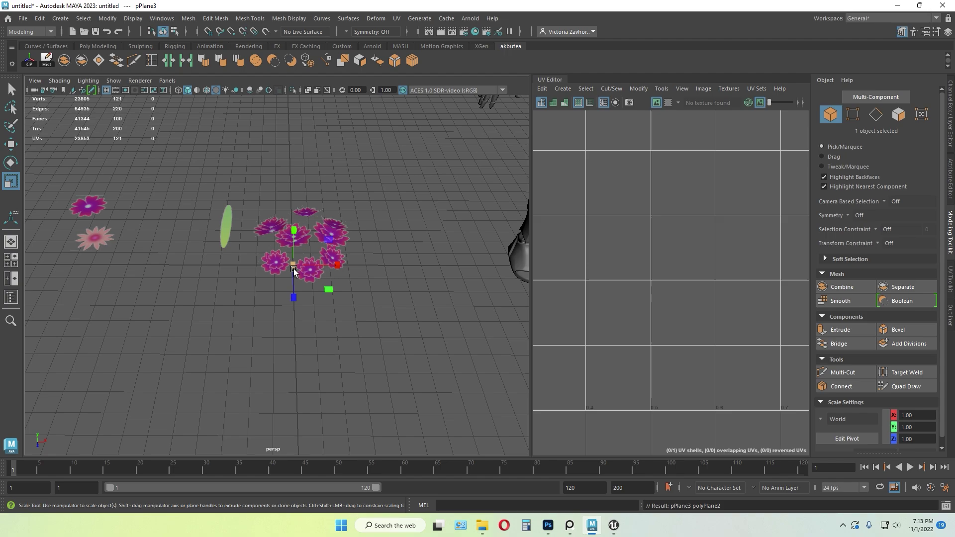
pyautogui.moveTo(293, 266); pyautogui.dragTo(445, 253)
pyautogui.press('w')
# - Transfer attributes from the ground plane to the combined magenta flower cluster
pyautogui.keyDown('shift'); pyautogui.click(398, 297); pyautogui.keyUp('shift')
pyautogui.keyDown('shift'); pyautogui.click(398, 296); pyautogui.keyUp('shift')
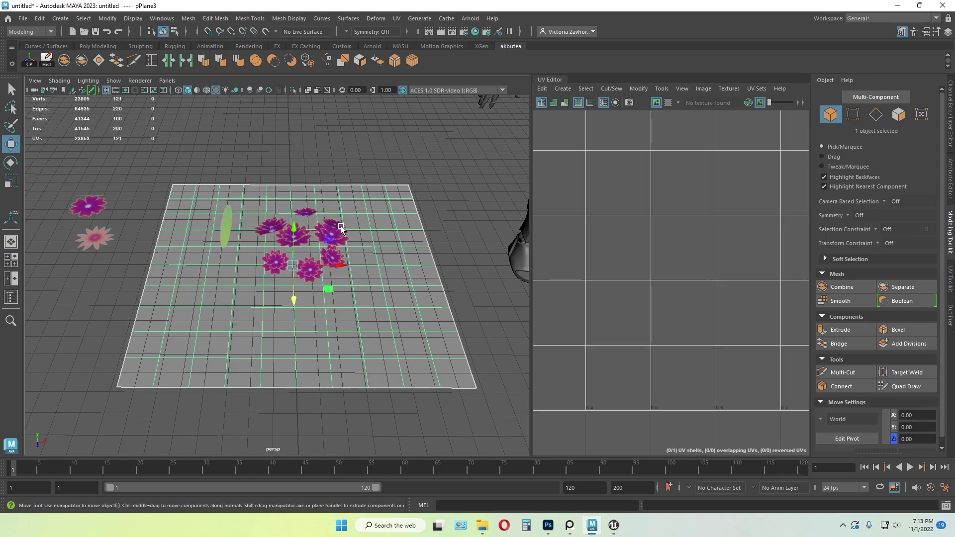
pyautogui.keyDown('shift'); pyautogui.click(338, 225); pyautogui.keyUp('shift')
pyautogui.click(184, 22)
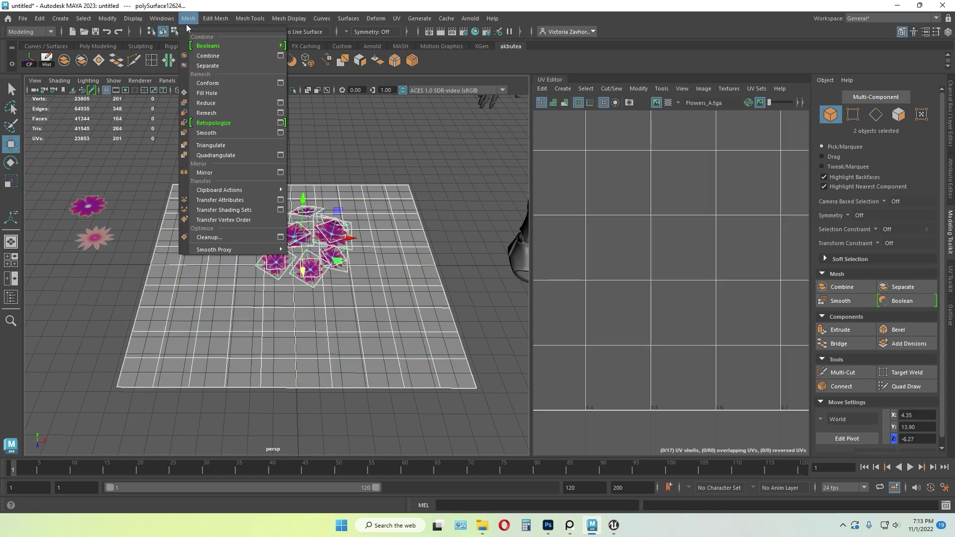
pyautogui.click(225, 199)
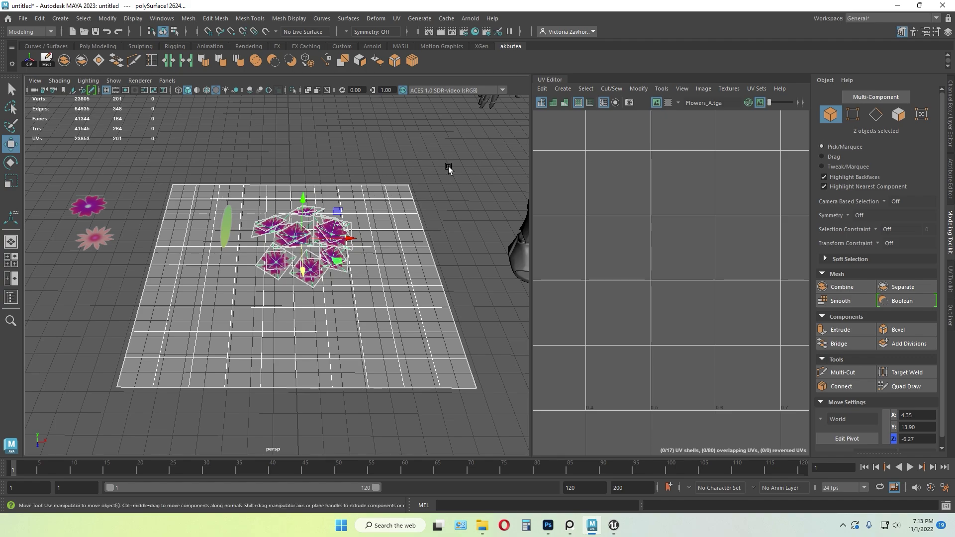
# - Delete the flower cluster's construction history, and remove the helper plane beneath it
pyautogui.click(377, 280)
pyautogui.press('Delete')
pyautogui.hotkey('ctrl', 'z')
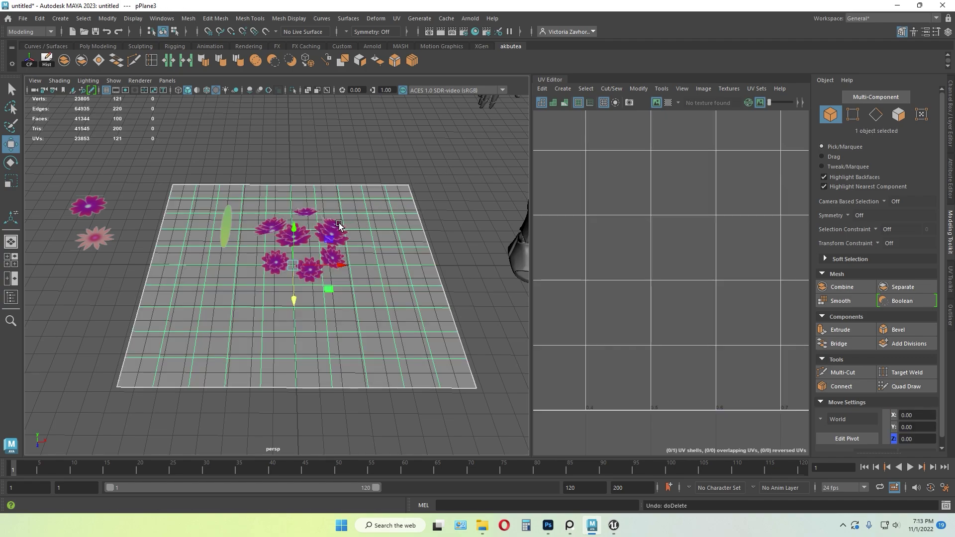
pyautogui.click(339, 223)
pyautogui.click(49, 64)
pyautogui.click(391, 222)
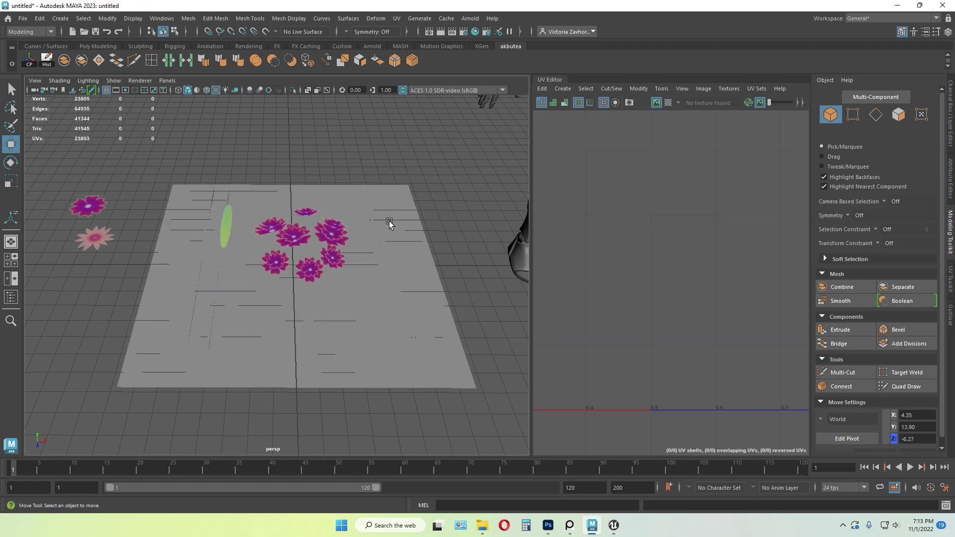
pyautogui.press('Delete')
# - Center the magenta flower cluster over the world origin by setting its X and Z positions to 0
pyautogui.click(326, 224)
pyautogui.keyDown('alt'); pyautogui.moveTo(294, 284); pyautogui.dragTo(308, 242); pyautogui.keyUp('alt')
pyautogui.keyDown('alt'); pyautogui.moveTo(307, 241); pyautogui.dragTo(382, 247, button='right'); pyautogui.keyUp('alt')
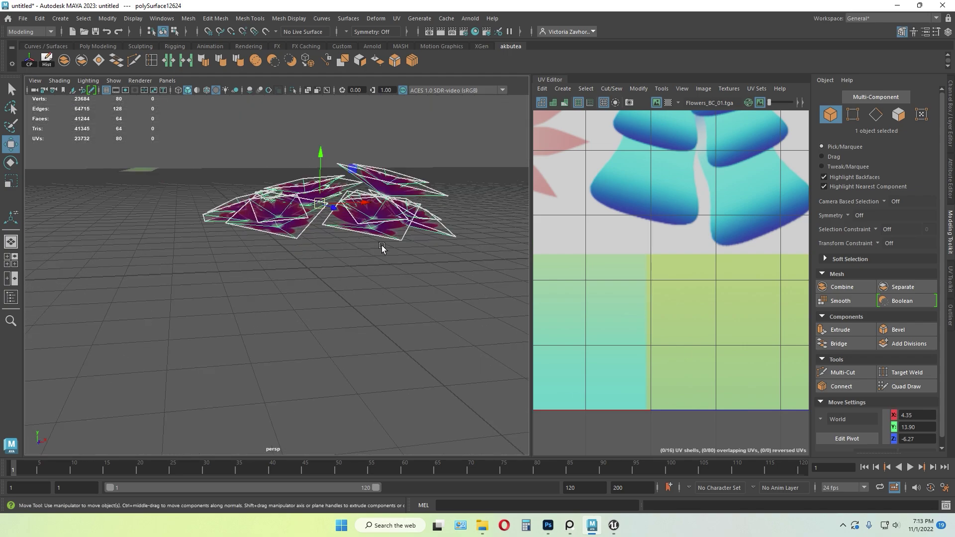
pyautogui.keyDown('alt'); pyautogui.moveTo(382, 247); pyautogui.dragTo(374, 249); pyautogui.keyUp('alt')
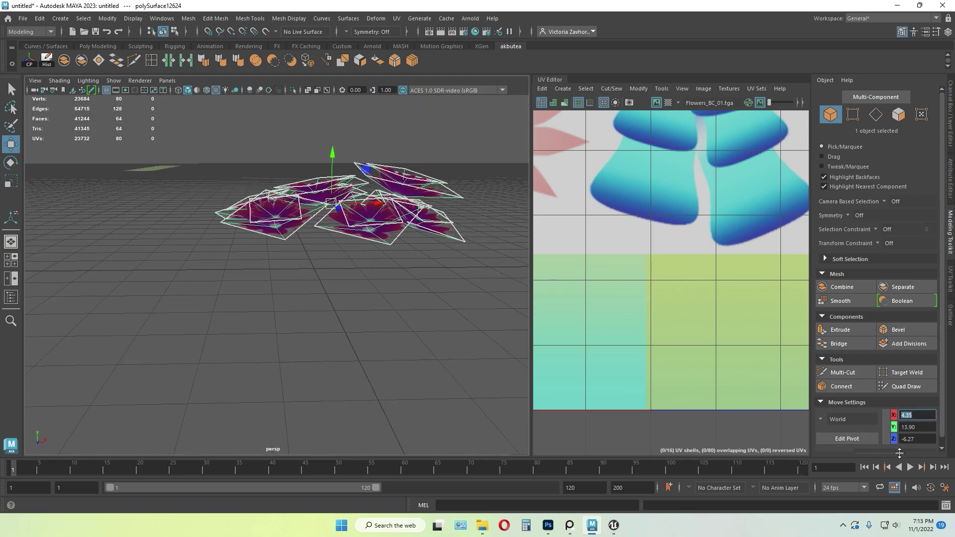
pyautogui.moveTo(918, 440); pyautogui.dragTo(894, 444)
pyautogui.write('0')
pyautogui.press('Return')
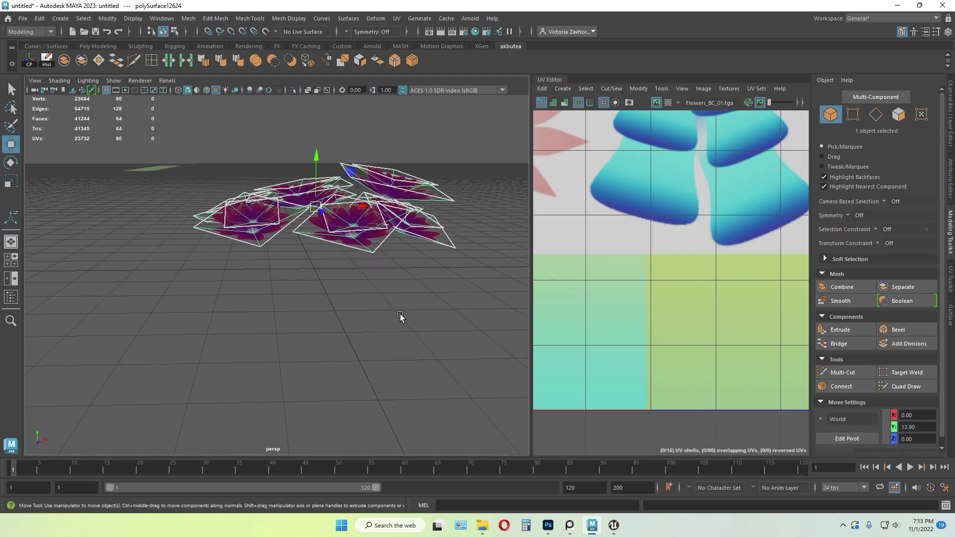
# - Snap the flower cluster's pivot straight down to the ground grid at the origin
pyautogui.press('d')
pyautogui.press('x')
pyautogui.moveTo(317, 158); pyautogui.dragTo(323, 271)
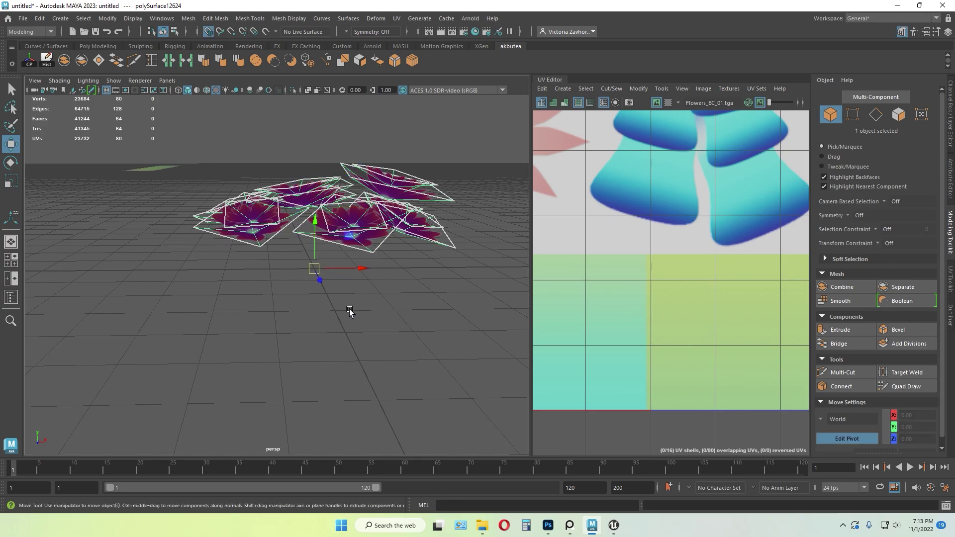
pyautogui.keyDown('alt'); pyautogui.moveTo(352, 313); pyautogui.dragTo(375, 371); pyautogui.keyUp('alt')
pyautogui.keyDown('alt'); pyautogui.moveTo(374, 371); pyautogui.dragTo(343, 336, button='right'); pyautogui.keyUp('alt')
pyautogui.keyDown('alt'); pyautogui.moveTo(344, 336); pyautogui.dragTo(356, 340); pyautogui.keyUp('alt')
pyautogui.keyDown('alt'); pyautogui.moveTo(450, 337); pyautogui.dragTo(429, 309); pyautogui.keyUp('alt')
pyautogui.click(422, 314)
pyautogui.keyDown('alt'); pyautogui.moveTo(379, 349); pyautogui.dragTo(368, 365); pyautogui.keyUp('alt')
# - Export the selected magenta flower cluster as Flower_n_03.fbx in the Flowers folder
pyautogui.click(289, 240)
pyautogui.keyDown('alt'); pyautogui.moveTo(385, 216); pyautogui.dragTo(388, 252); pyautogui.keyUp('alt')
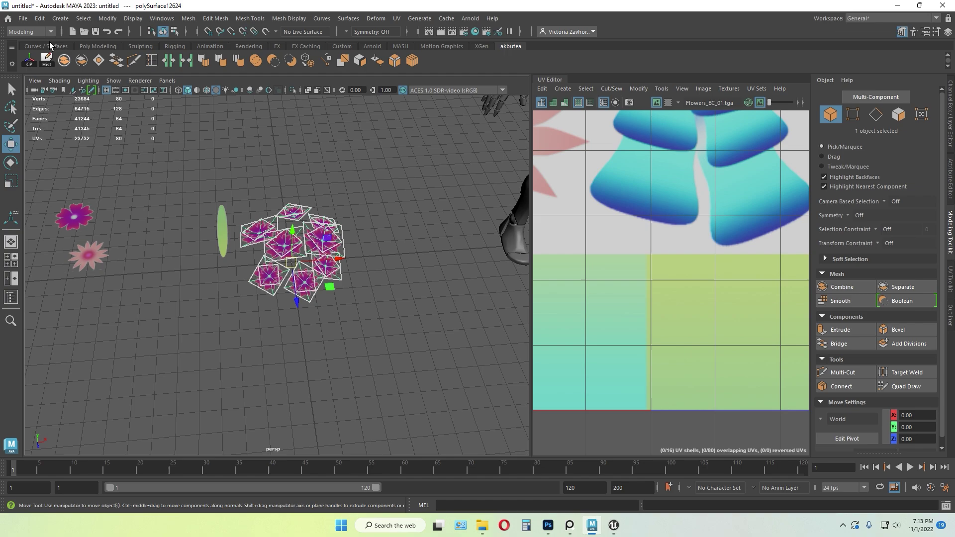
pyautogui.click(26, 23)
pyautogui.click(61, 149)
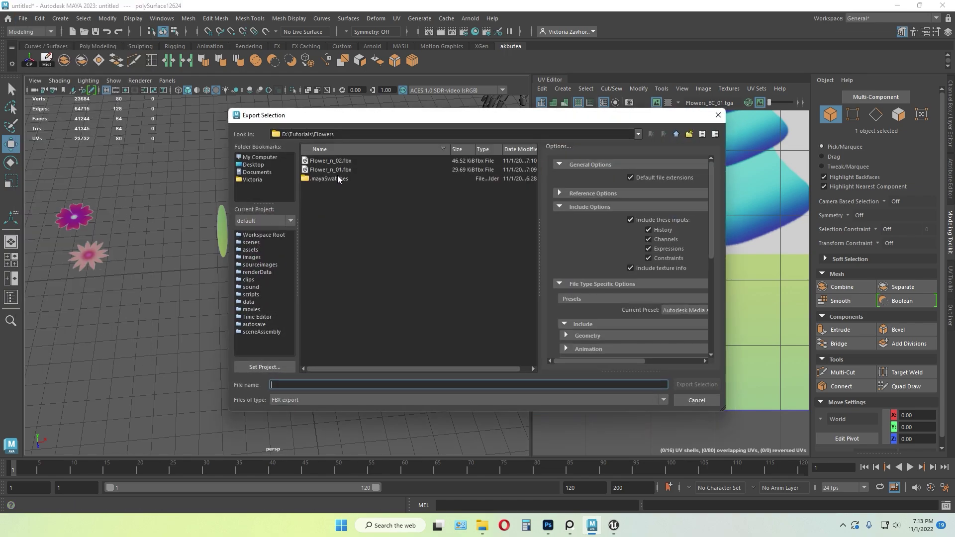
pyautogui.click(336, 161)
pyautogui.click(339, 170)
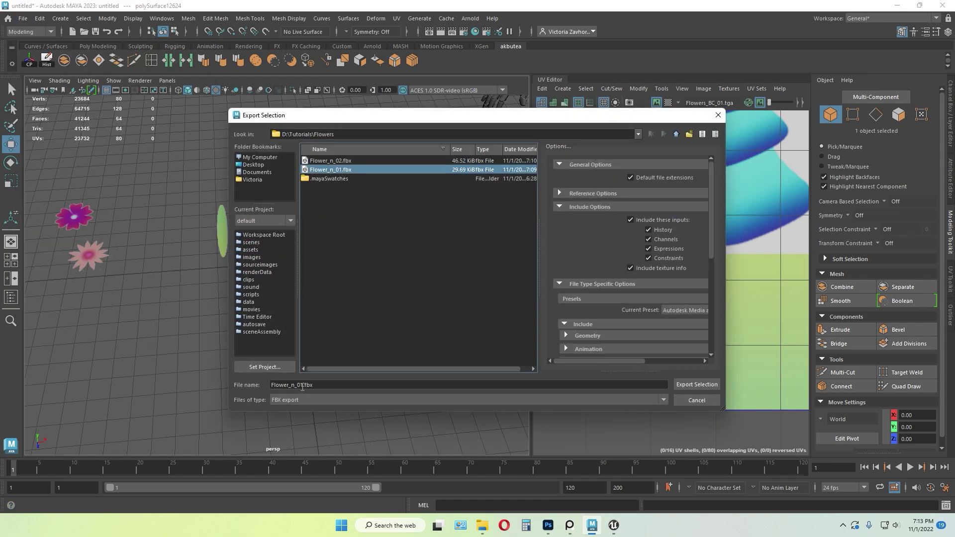
pyautogui.click(303, 386)
pyautogui.press('BackSpace')
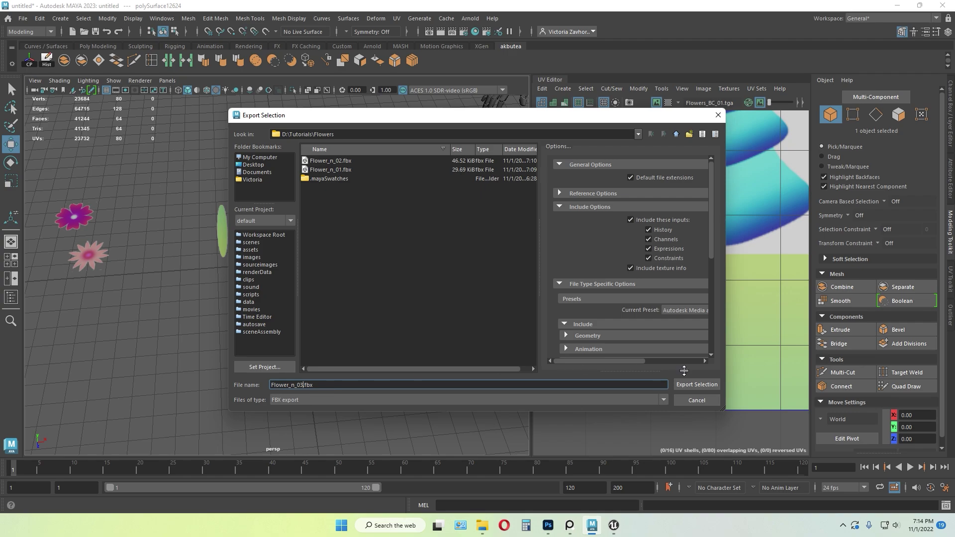
pyautogui.write('3')
pyautogui.click(697, 385)
# - Duplicate the flower cluster and move one copy along X to about -257, beyond the source pieces
pyautogui.click(353, 274)
pyautogui.scroll(-3, 364, 268)
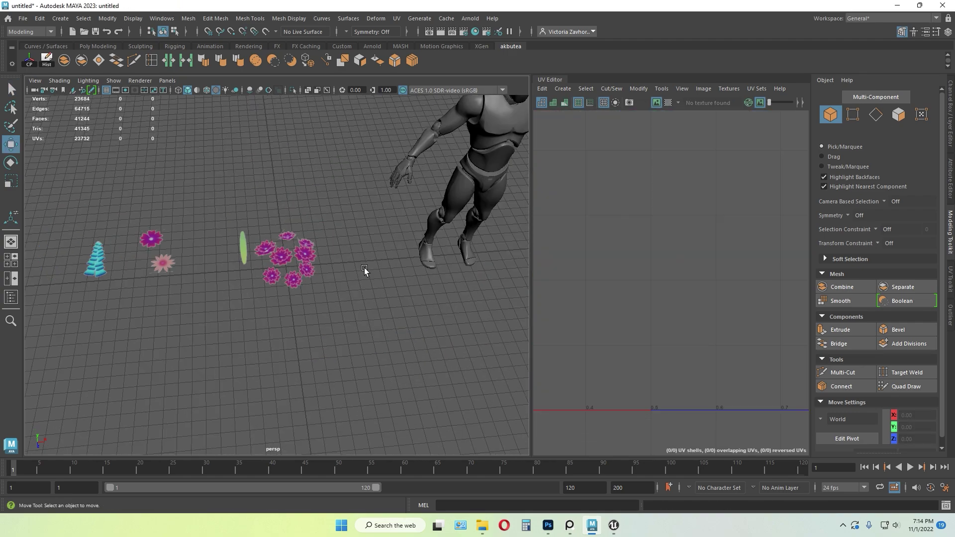
pyautogui.click(305, 259)
pyautogui.keyDown('alt'); pyautogui.moveTo(305, 259); pyautogui.dragTo(267, 282); pyautogui.keyUp('alt')
pyautogui.moveTo(328, 261); pyautogui.dragTo(8, 257)
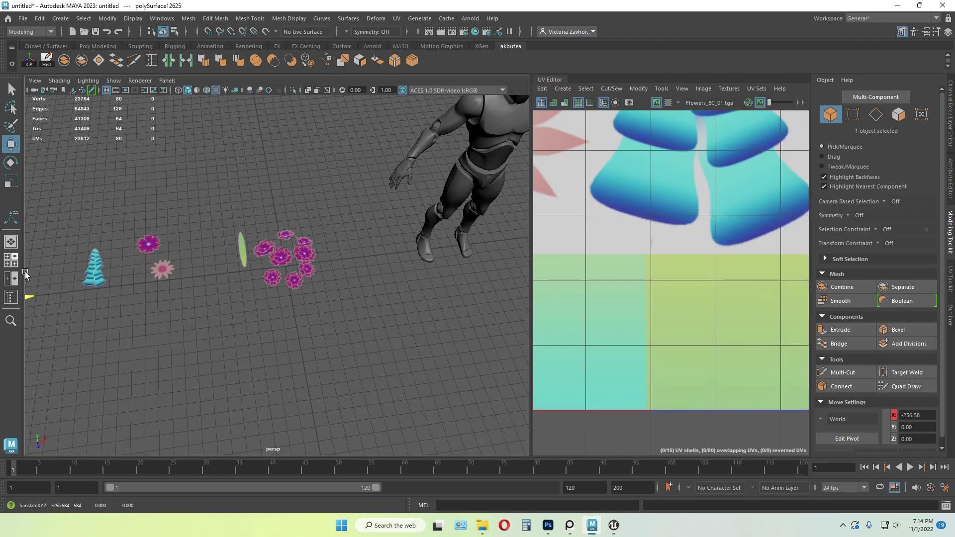
# - Separate the cluster at the origin into its pieces and delete every flower except the central double flower
pyautogui.keyDown('alt'); pyautogui.moveTo(130, 305); pyautogui.dragTo(283, 262, button='middle'); pyautogui.keyUp('alt')
pyautogui.click(430, 224)
pyautogui.keyDown('alt'); pyautogui.moveTo(430, 228); pyautogui.dragTo(256, 245, button='middle'); pyautogui.keyUp('alt')
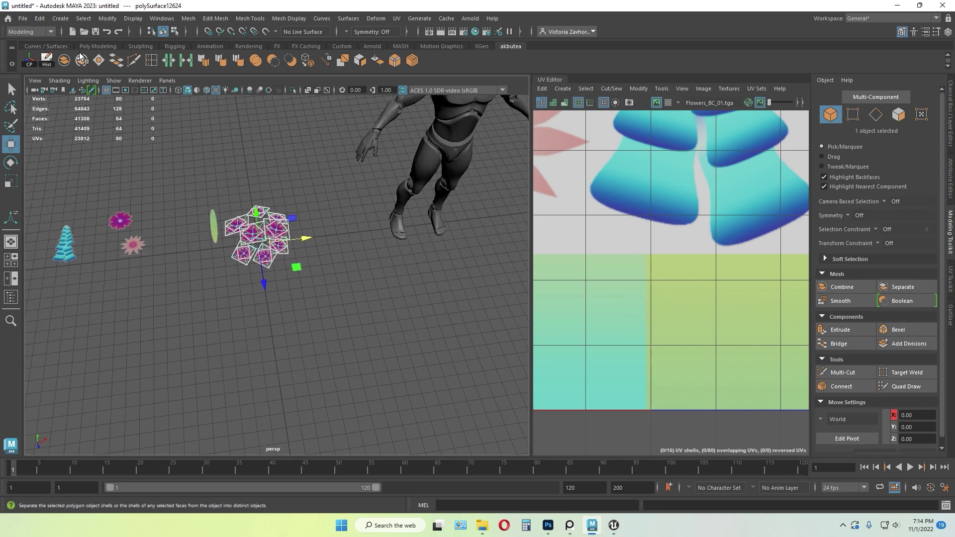
pyautogui.click(82, 61)
pyautogui.click(286, 273)
pyautogui.moveTo(286, 272); pyautogui.dragTo(231, 249)
pyautogui.press('Delete')
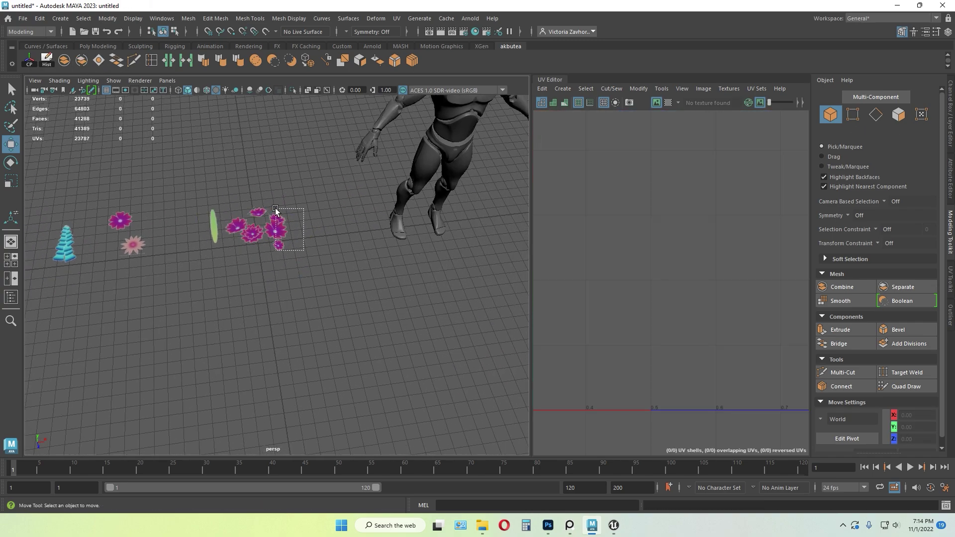
pyautogui.keyDown('alt'); pyautogui.moveTo(260, 215); pyautogui.dragTo(250, 180); pyautogui.keyUp('alt')
pyautogui.click(245, 214)
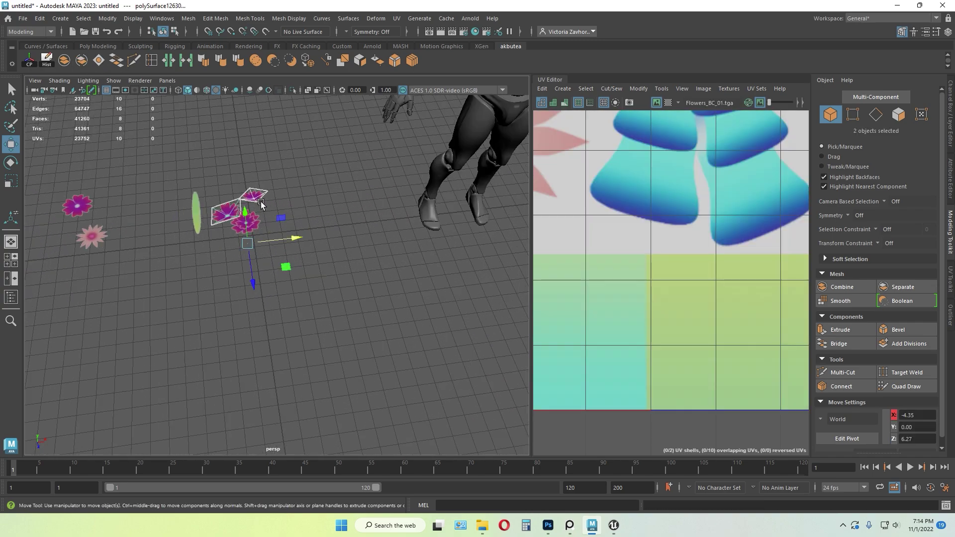
pyautogui.press('Delete')
# - Combine the two layers of the remaining magenta double flower into one mesh
pyautogui.moveTo(245, 214); pyautogui.dragTo(258, 213)
pyautogui.click(65, 62)
pyautogui.click(274, 196)
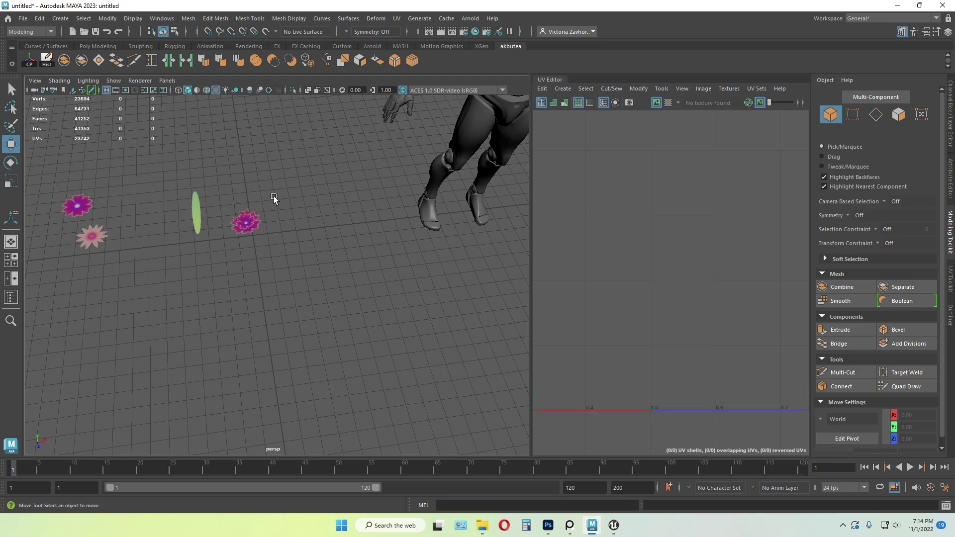
# - Center the single double flower over the origin by setting its X and Z positions to 0
pyautogui.keyDown('alt'); pyautogui.moveTo(253, 199); pyautogui.dragTo(345, 224, button='middle'); pyautogui.keyUp('alt')
pyautogui.scroll(4, 346, 224)
pyautogui.keyDown('alt'); pyautogui.moveTo(346, 224); pyautogui.dragTo(368, 229); pyautogui.keyUp('alt')
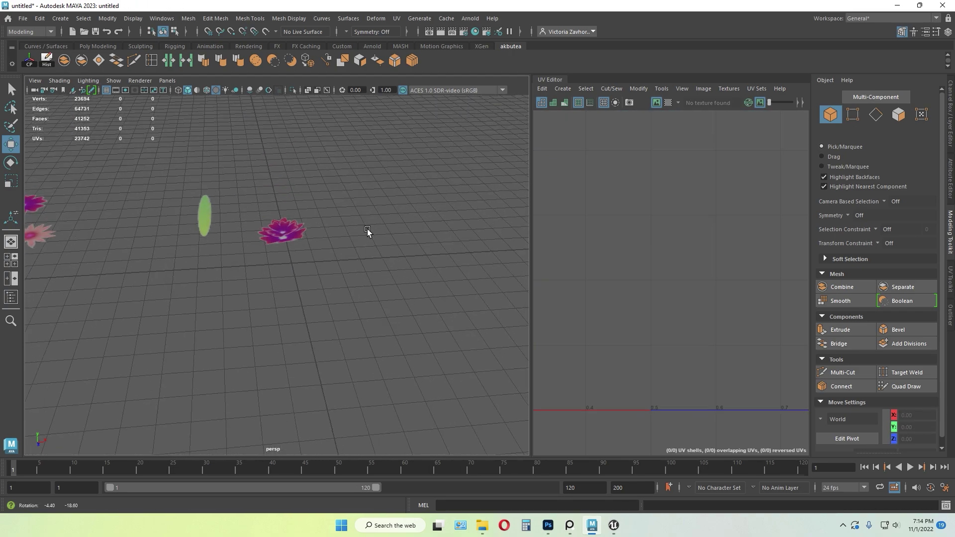
pyautogui.click(301, 242)
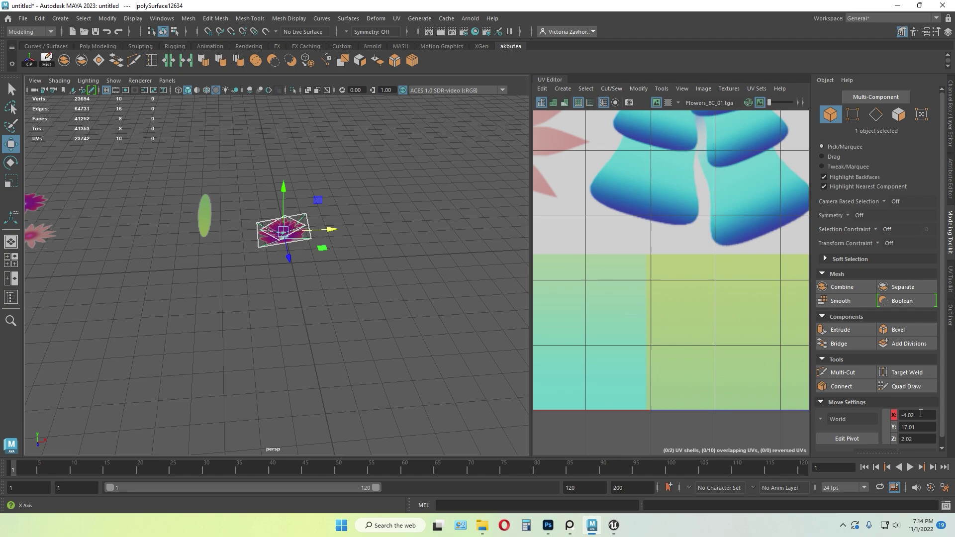
pyautogui.click(897, 440)
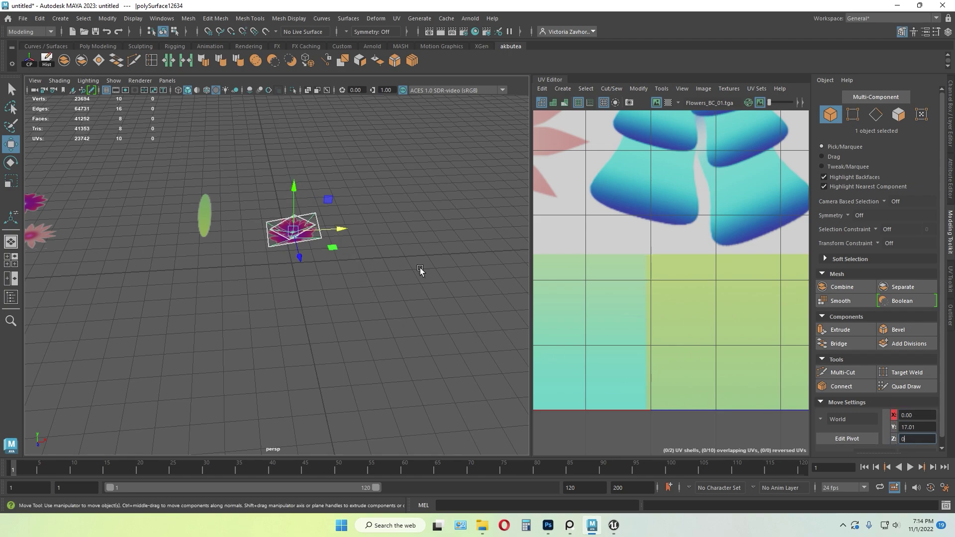
pyautogui.click(508, 362)
# - Move the single flower's pivot straight down to the ground at Y 0
pyautogui.click(292, 232)
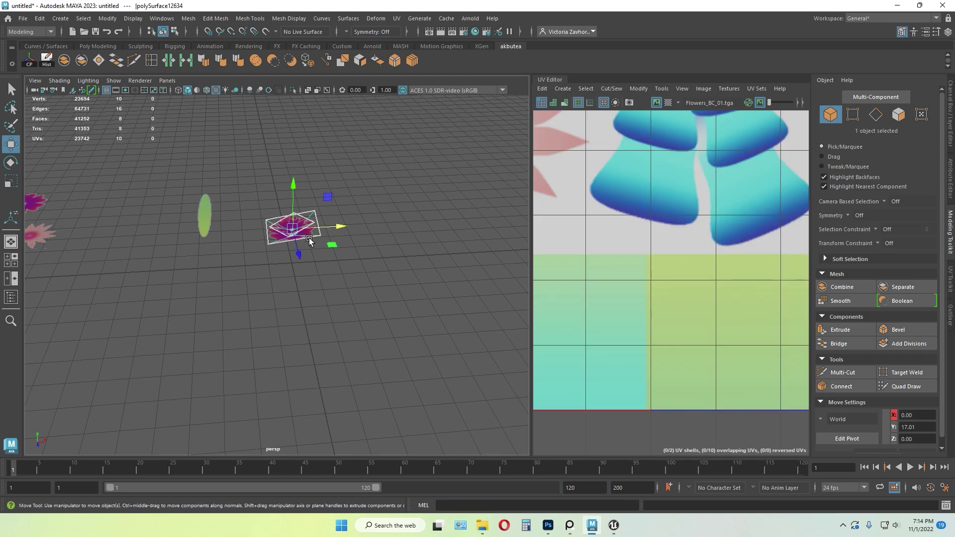
pyautogui.press('d')
pyautogui.moveTo(293, 188); pyautogui.dragTo(296, 271)
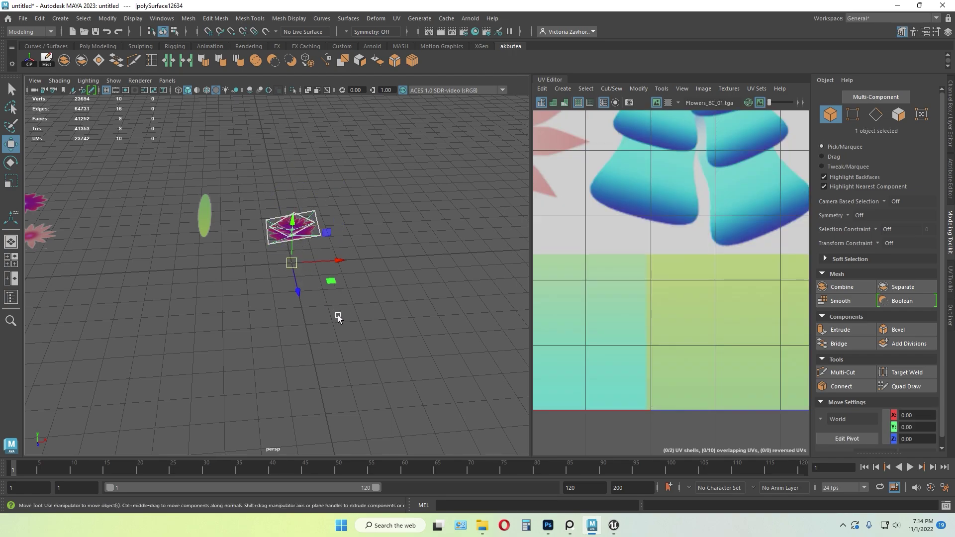
# - Start exporting the selected single magenta double flower
pyautogui.keyDown('alt'); pyautogui.moveTo(339, 316); pyautogui.dragTo(304, 302, button='right'); pyautogui.keyUp('alt')
pyautogui.keyDown('alt'); pyautogui.moveTo(303, 302); pyautogui.dragTo(280, 327); pyautogui.keyUp('alt')
pyautogui.click(23, 19)
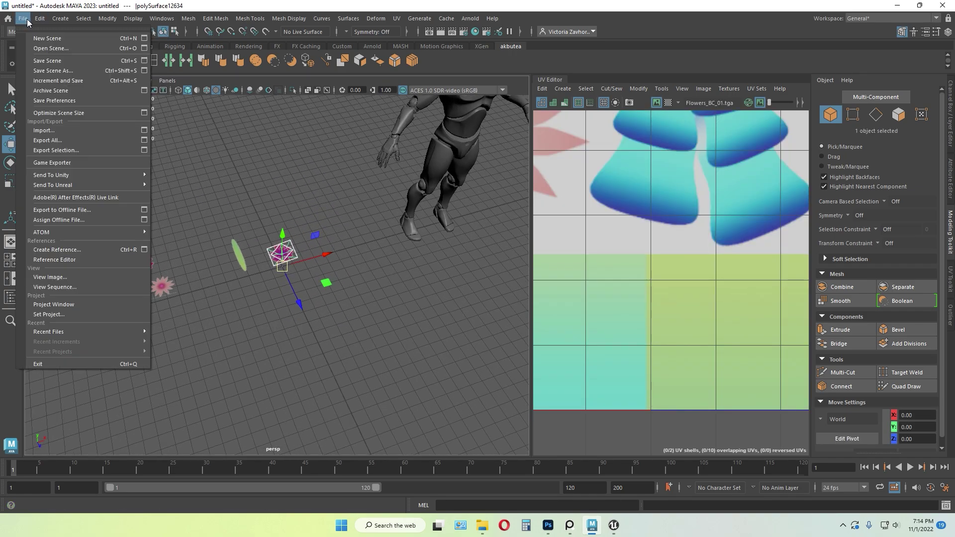
# - Export the selected purple flower as an FBX file named Flower_n_04.fbx in the Flowers folder
pyautogui.click(56, 162)
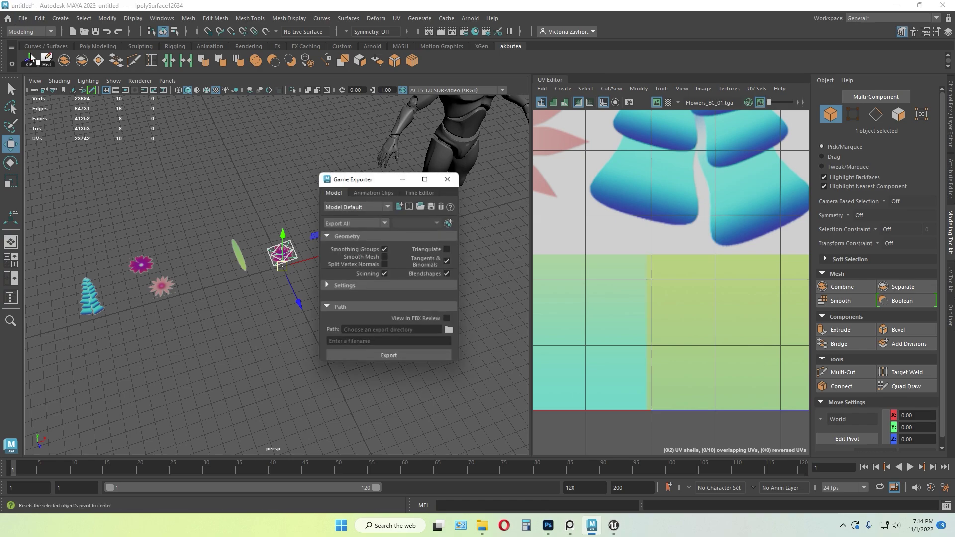
pyautogui.click(447, 179)
pyautogui.click(21, 19)
pyautogui.click(52, 151)
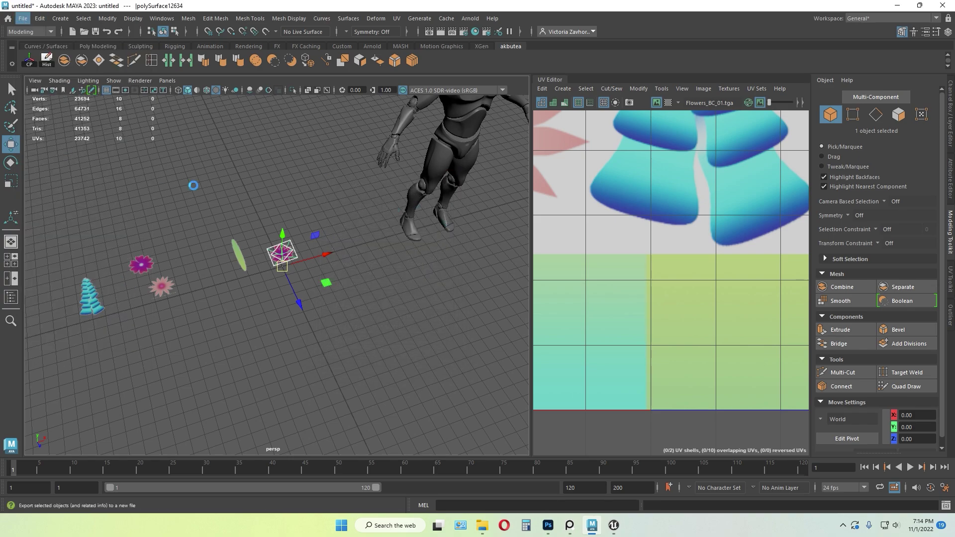
pyautogui.click(344, 163)
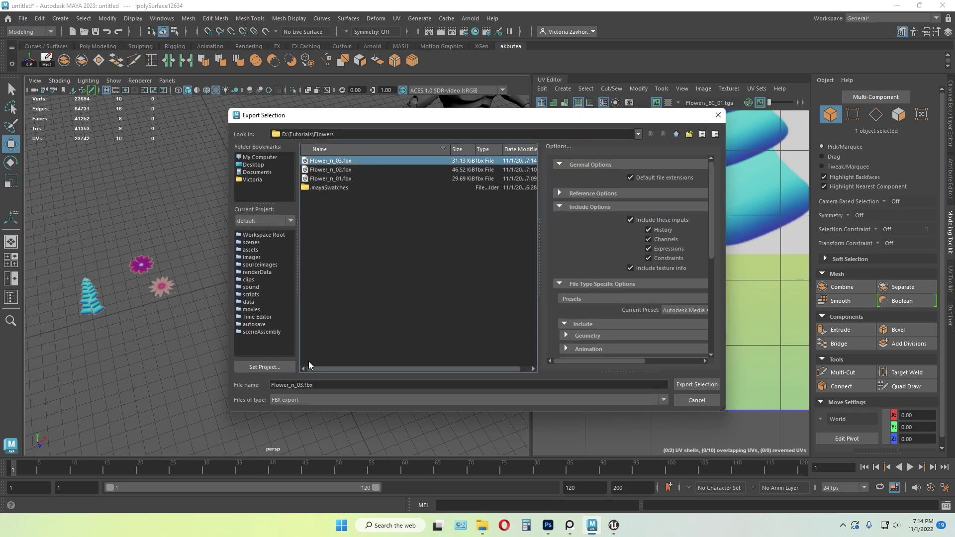
pyautogui.click(301, 386)
pyautogui.press('BackSpace')
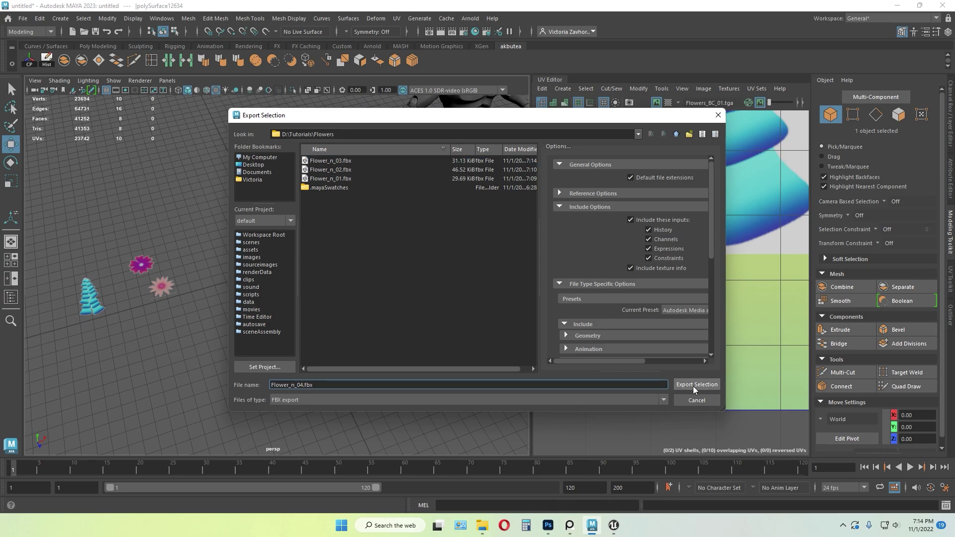
pyautogui.click(693, 386)
# - Move the exported purple flower about -207 cm along X, beside the purple flower cluster
pyautogui.scroll(-4, 216, 315)
pyautogui.keyDown('alt'); pyautogui.moveTo(216, 316); pyautogui.dragTo(228, 284); pyautogui.keyUp('alt')
pyautogui.moveTo(318, 271); pyautogui.dragTo(319, 272)
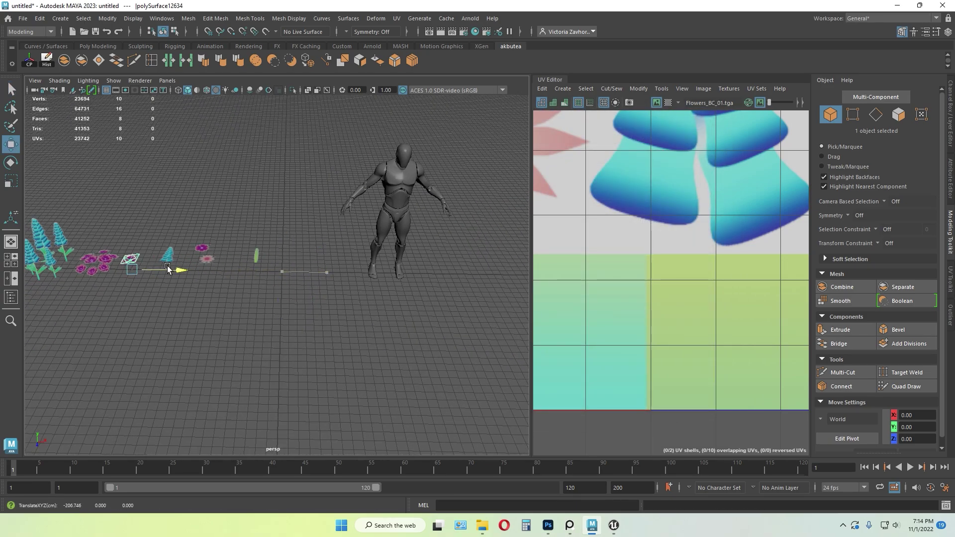
pyautogui.moveTo(167, 267); pyautogui.dragTo(168, 267)
pyautogui.click(188, 232)
pyautogui.scroll(6, 187, 233)
pyautogui.keyDown('alt'); pyautogui.moveTo(188, 230); pyautogui.dragTo(294, 233, button='middle'); pyautogui.keyUp('alt')
pyautogui.click(146, 225)
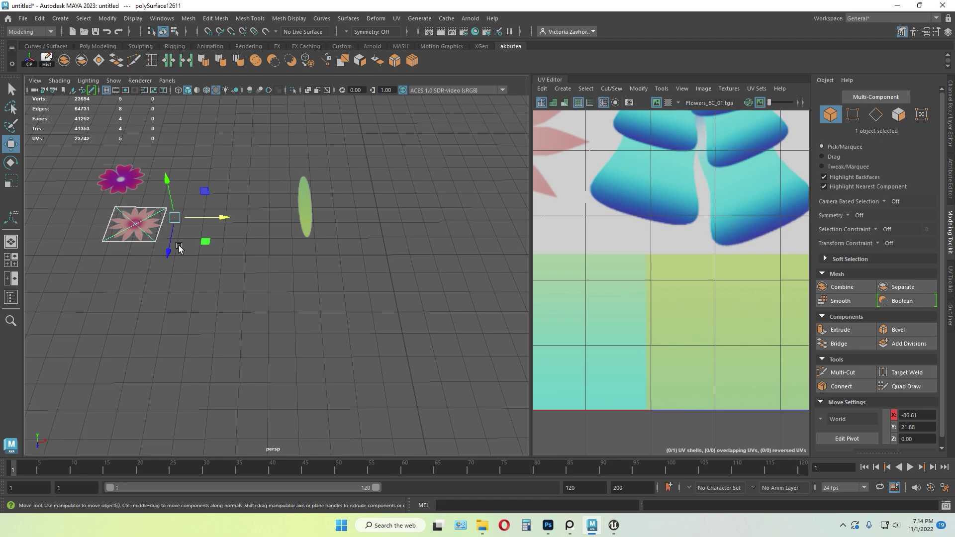
pyautogui.moveTo(206, 218); pyautogui.dragTo(331, 294)
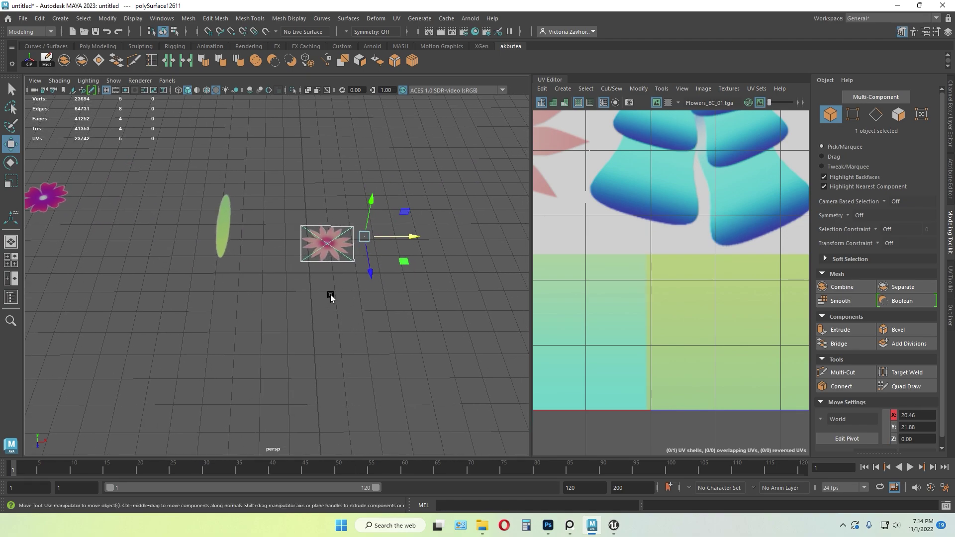
pyautogui.hotkey('ctrl', 'z')
pyautogui.press('q')
pyautogui.hotkey('ctrl', 's')
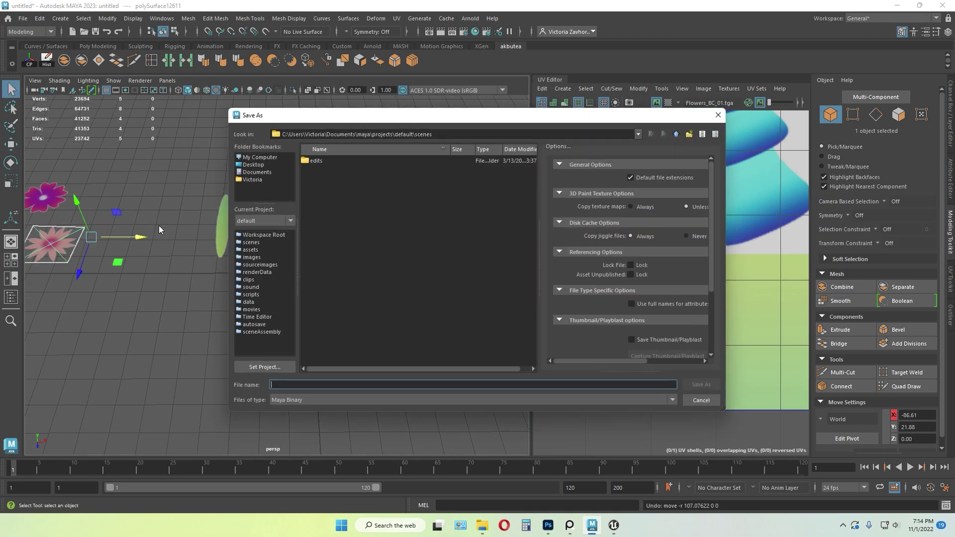
pyautogui.press('w')
pyautogui.click(718, 116)
# - Duplicate the pink flower card, move the copy along X to about 15, and centre its pivot
pyautogui.scroll(-4, 294, 256)
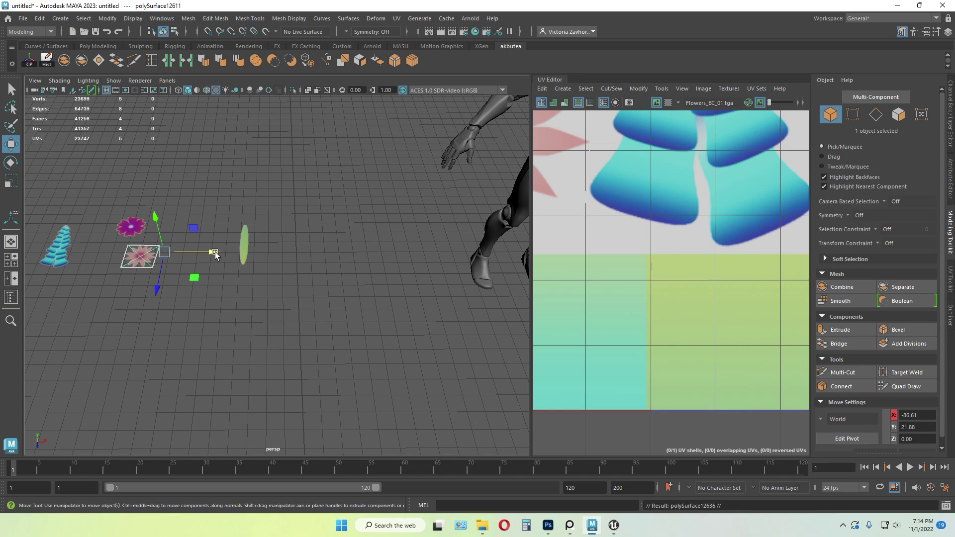
pyautogui.moveTo(215, 255); pyautogui.dragTo(374, 255)
pyautogui.scroll(3, 373, 255)
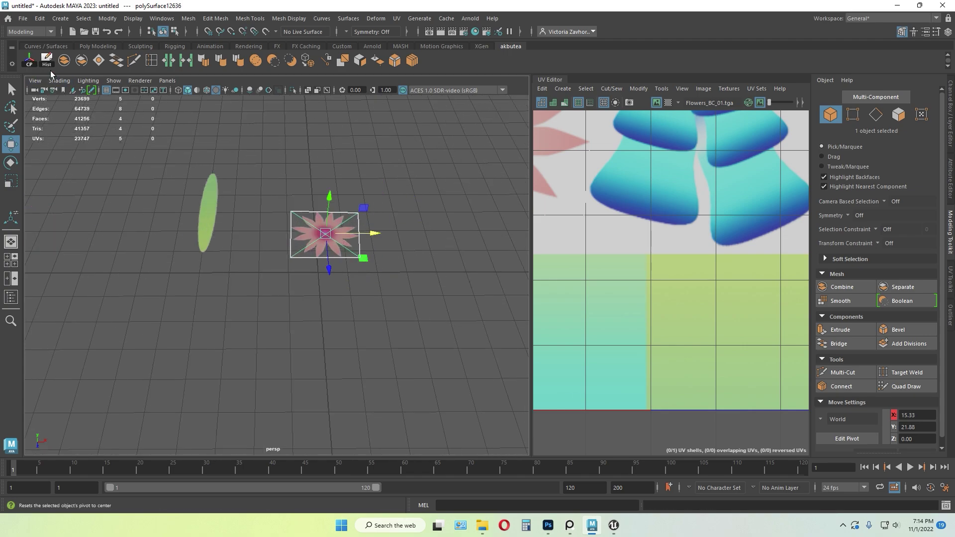
pyautogui.scroll(4, 428, 186)
# - Lower the centre vertex of the copied pink flower card to give it a cupped shape
pyautogui.keyDown('alt'); pyautogui.moveTo(429, 186); pyautogui.dragTo(377, 209, button='middle'); pyautogui.keyUp('alt')
pyautogui.press('F9')
pyautogui.moveTo(280, 222); pyautogui.dragTo(317, 243)
pyautogui.keyDown('alt'); pyautogui.moveTo(328, 227); pyautogui.dragTo(299, 172); pyautogui.keyUp('alt')
pyautogui.keyDown('alt'); pyautogui.moveTo(386, 130); pyautogui.dragTo(359, 215); pyautogui.keyUp('alt')
pyautogui.press('F8')
pyautogui.click(294, 222)
pyautogui.click(416, 187)
# - Separate the blue flower cluster mesh into individual pieces
pyautogui.click(321, 260)
pyautogui.scroll(-5, 343, 237)
pyautogui.click(363, 223)
pyautogui.scroll(3, 371, 255)
pyautogui.scroll(-4, 240, 285)
pyautogui.keyDown('alt'); pyautogui.moveTo(192, 276); pyautogui.dragTo(284, 253, button='middle'); pyautogui.keyUp('alt')
pyautogui.keyDown('alt'); pyautogui.moveTo(131, 259); pyautogui.dragTo(266, 259, button='middle'); pyautogui.keyUp('alt')
pyautogui.click(266, 262)
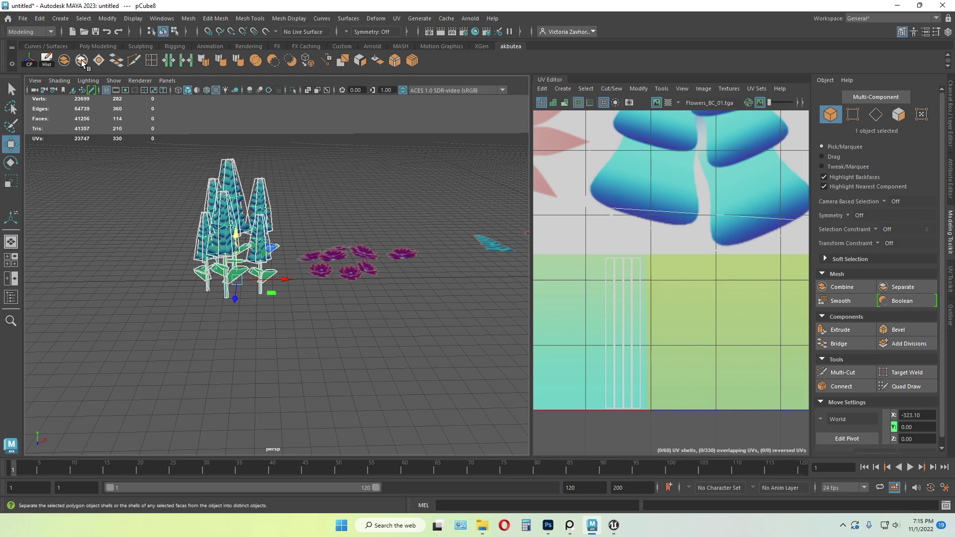
# - Duplicate one stem of the blue cluster and move the copy along X to about -27, near the cupped pink flower
pyautogui.click(258, 287)
pyautogui.click(260, 288)
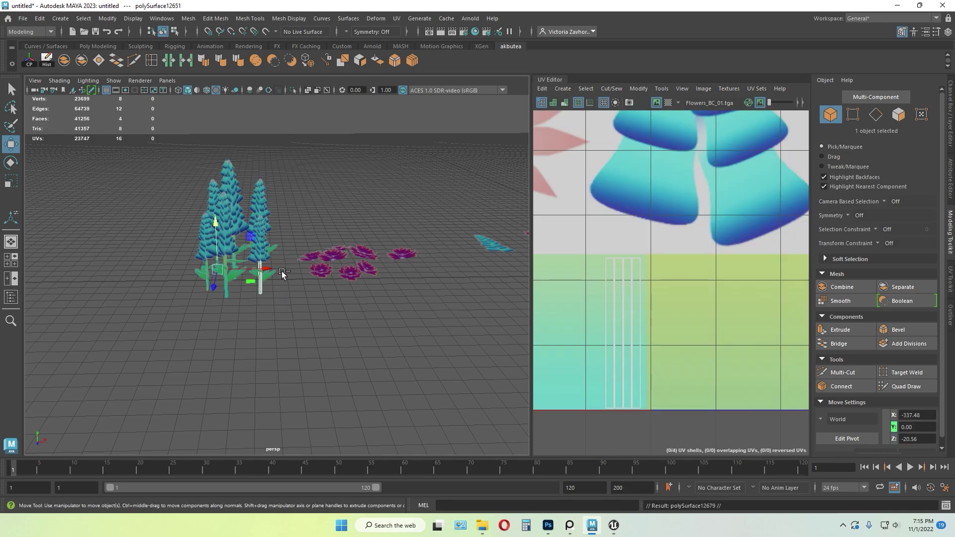
pyautogui.moveTo(358, 262); pyautogui.dragTo(485, 267)
pyautogui.keyDown('alt'); pyautogui.moveTo(457, 305); pyautogui.dragTo(156, 361, button='middle'); pyautogui.keyUp('alt')
pyautogui.moveTo(187, 326); pyautogui.dragTo(452, 324)
pyautogui.keyDown('alt'); pyautogui.moveTo(472, 330); pyautogui.dragTo(330, 330, button='middle'); pyautogui.keyUp('alt')
pyautogui.scroll(5, 329, 330)
pyautogui.moveTo(304, 347); pyautogui.dragTo(216, 347)
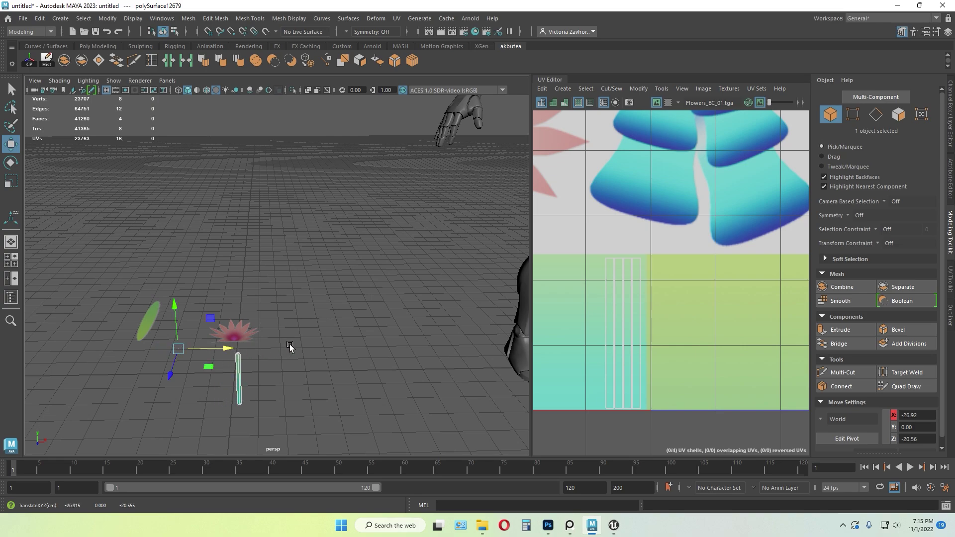
# - Centre the pivot of the copied stem
pyautogui.keyDown('alt'); pyautogui.moveTo(290, 344); pyautogui.dragTo(321, 311, button='middle'); pyautogui.keyUp('alt')
pyautogui.click(263, 341)
pyautogui.click(269, 345)
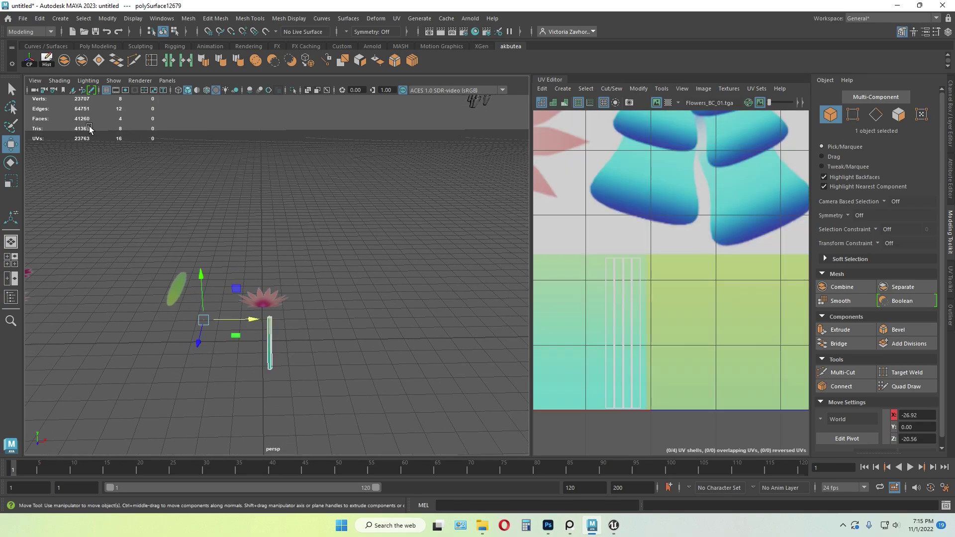
pyautogui.click(31, 64)
pyautogui.click(315, 303)
# - Shift the copied stem's UVs horizontally from the turquoise gradient onto the yellow-green gradient of the texture
pyautogui.click(269, 343)
pyautogui.scroll(-5, 672, 219)
pyautogui.moveTo(651, 202); pyautogui.dragTo(629, 199, button='right')
pyautogui.moveTo(688, 367); pyautogui.dragTo(688, 367)
pyautogui.moveTo(650, 300); pyautogui.dragTo(690, 300)
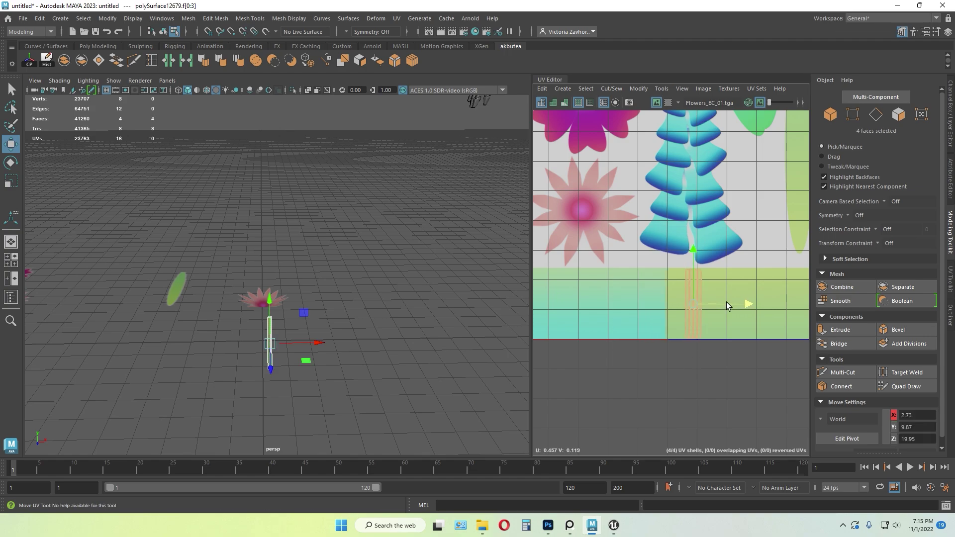
pyautogui.click(294, 408)
pyautogui.press('F8')
pyautogui.click(350, 352)
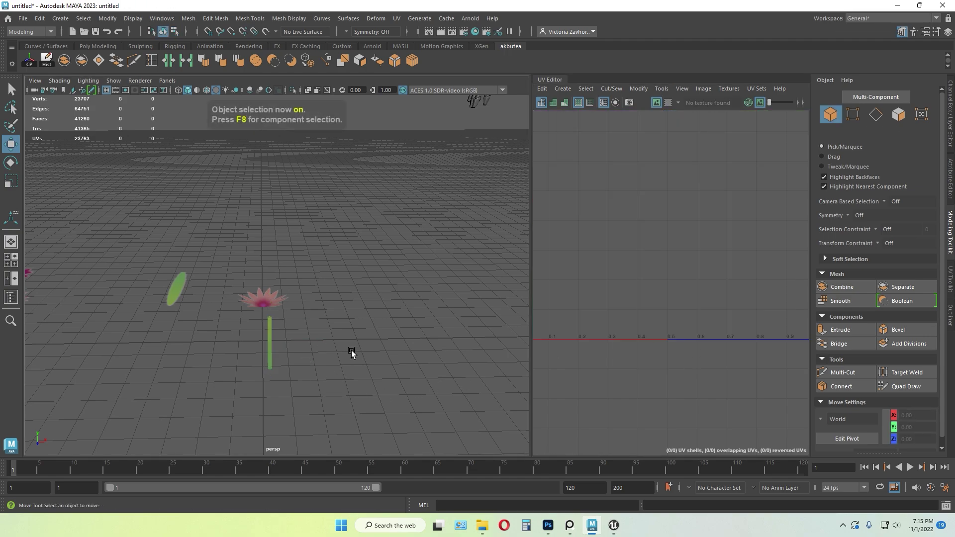
# - Position the green stem at X 0 and Z 0
pyautogui.scroll(5, 347, 351)
pyautogui.keyDown('alt'); pyautogui.moveTo(347, 351); pyautogui.dragTo(373, 294, button='middle'); pyautogui.keyUp('alt')
pyautogui.keyDown('alt'); pyautogui.moveTo(373, 294); pyautogui.dragTo(393, 321); pyautogui.keyUp('alt')
pyautogui.click(359, 337)
pyautogui.moveTo(373, 396); pyautogui.dragTo(344, 332, button='middle')
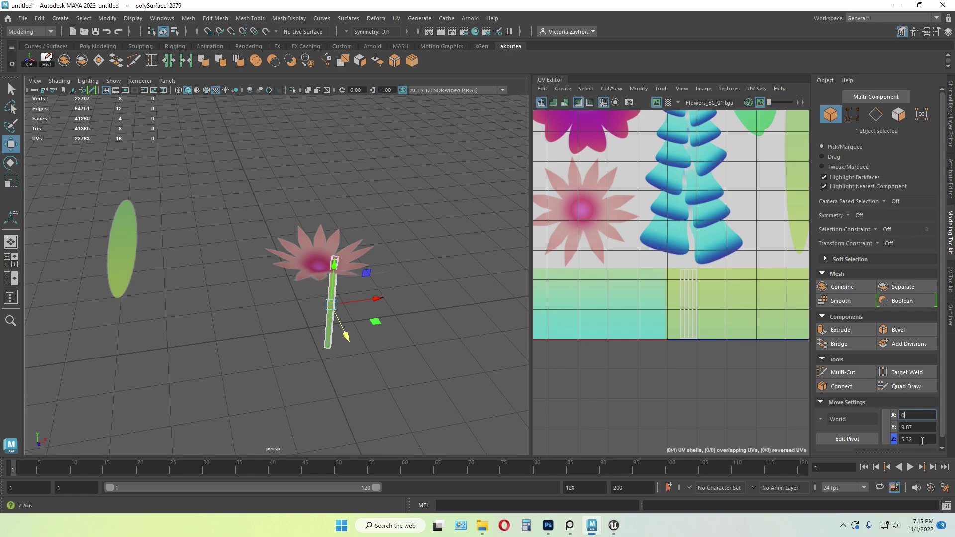
pyautogui.moveTo(922, 442); pyautogui.dragTo(898, 441)
pyautogui.write('0')
# - Centre the pink flower head's pivot and set its X and Z position to 0
pyautogui.click(346, 250)
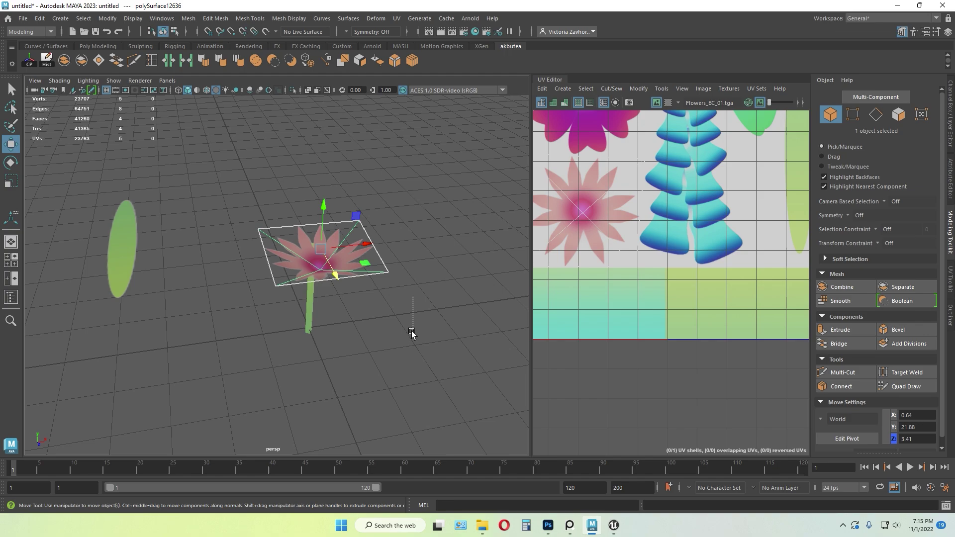
pyautogui.moveTo(412, 332); pyautogui.dragTo(412, 333)
pyautogui.click(342, 253)
pyautogui.keyDown('alt'); pyautogui.moveTo(423, 171); pyautogui.dragTo(426, 246); pyautogui.keyUp('alt')
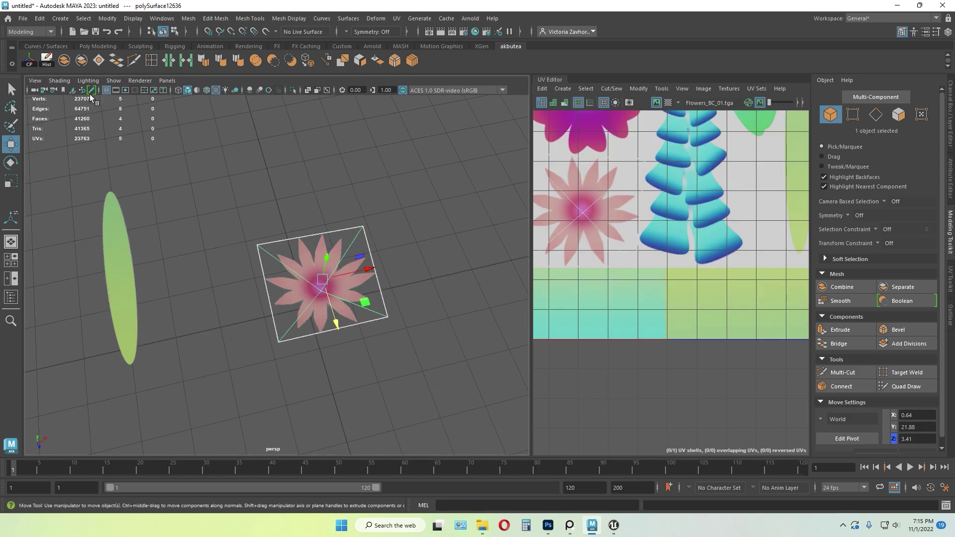
pyautogui.click(30, 61)
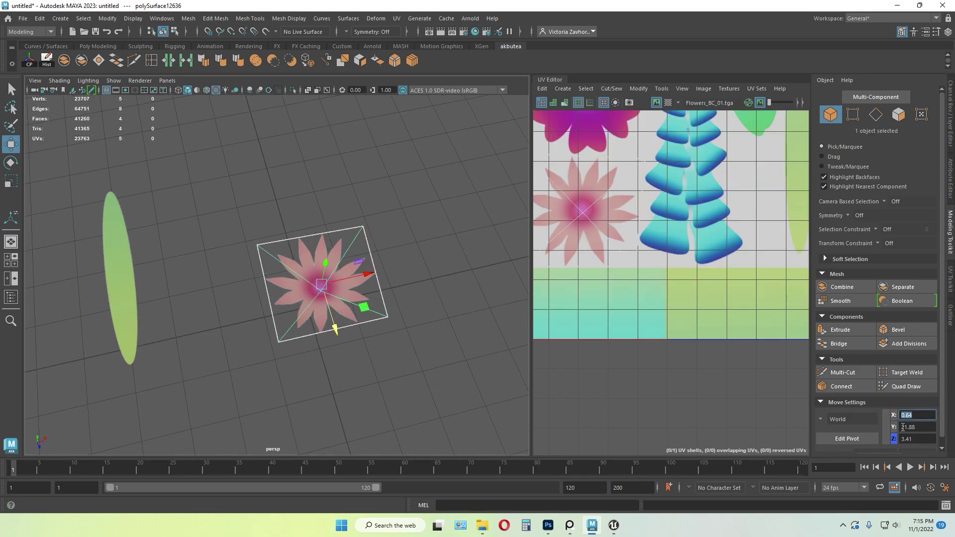
pyautogui.press('Return')
pyautogui.click(288, 381)
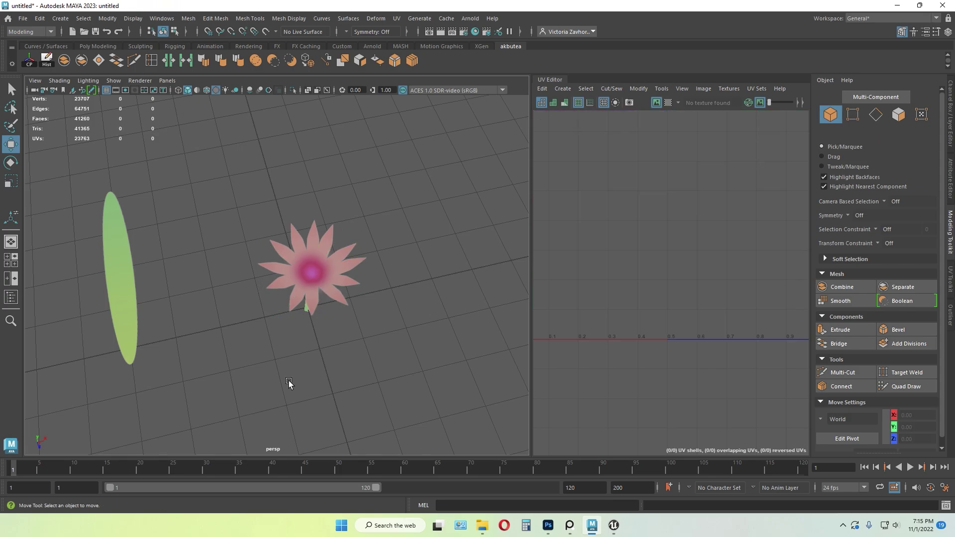
# - Raise the pink flower head above the stem to a height of about 54.8 in Y
pyautogui.keyDown('alt'); pyautogui.moveTo(289, 380); pyautogui.dragTo(297, 162); pyautogui.keyUp('alt')
pyautogui.click(315, 268)
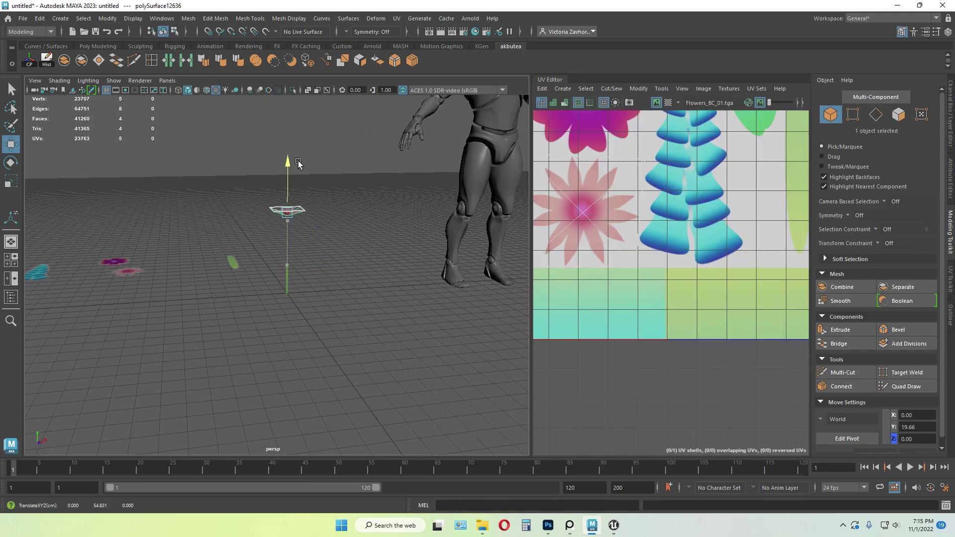
pyautogui.click(347, 259)
pyautogui.keyDown('alt'); pyautogui.moveTo(310, 258); pyautogui.dragTo(281, 296); pyautogui.keyUp('alt')
pyautogui.click(286, 219)
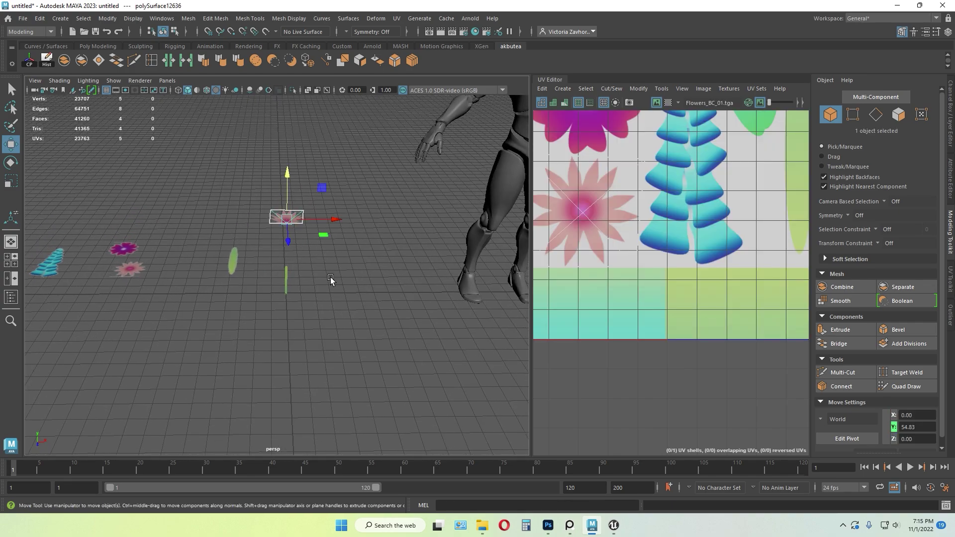
# - Lengthen the green stem and raise it so that it reaches up to the flower head
pyautogui.click(287, 280)
pyautogui.scroll(5, 298, 294)
pyautogui.press('r')
pyautogui.moveTo(304, 255); pyautogui.dragTo(330, 180)
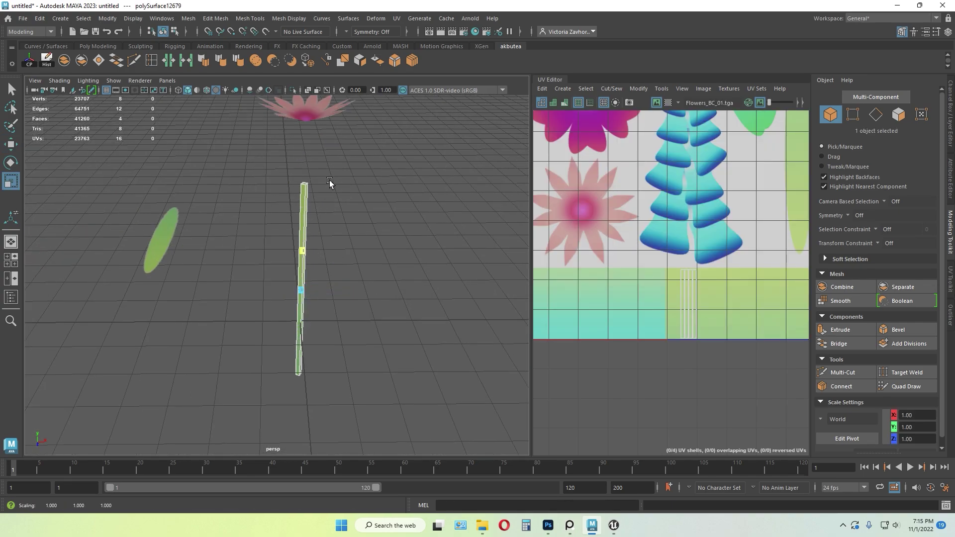
pyautogui.press('w')
pyautogui.moveTo(306, 248); pyautogui.dragTo(353, 134)
pyautogui.press('r')
pyautogui.press('w')
pyautogui.click(346, 235)
# - Fine-tune the pink flower head's placement so it sits on the top end of the stem
pyautogui.scroll(-5, 345, 235)
pyautogui.click(299, 193)
pyautogui.click(319, 159)
pyautogui.scroll(5, 329, 222)
pyautogui.keyDown('alt'); pyautogui.moveTo(357, 233); pyautogui.dragTo(358, 289, button='middle'); pyautogui.keyUp('alt')
pyautogui.keyDown('alt'); pyautogui.moveTo(358, 288); pyautogui.dragTo(292, 254); pyautogui.keyUp('alt')
pyautogui.click(284, 253)
pyautogui.scroll(-5, 297, 247)
# - Duplicate the pink flower with its stem, move the copy along X to about 16.6, combine it and delete it
pyautogui.press('r')
pyautogui.press('w')
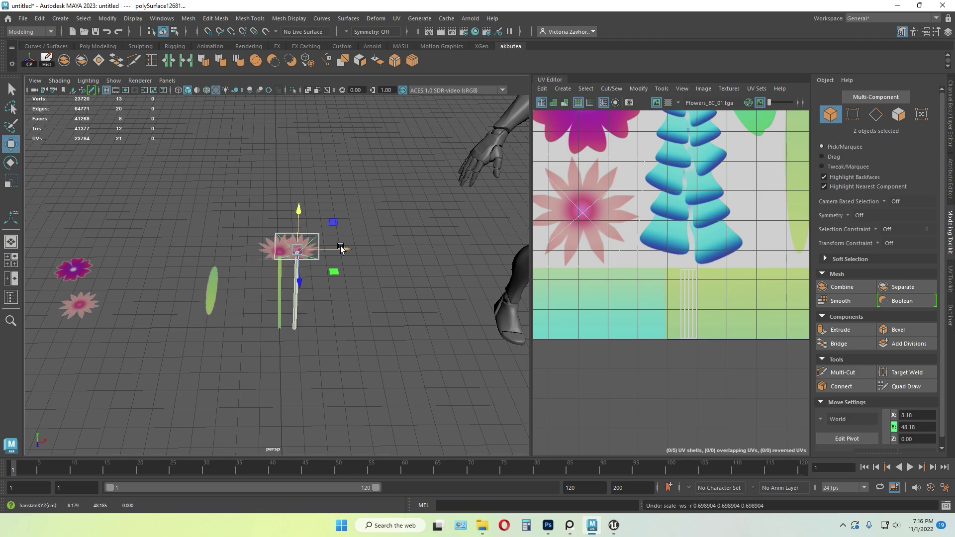
pyautogui.moveTo(347, 249); pyautogui.dragTo(364, 250)
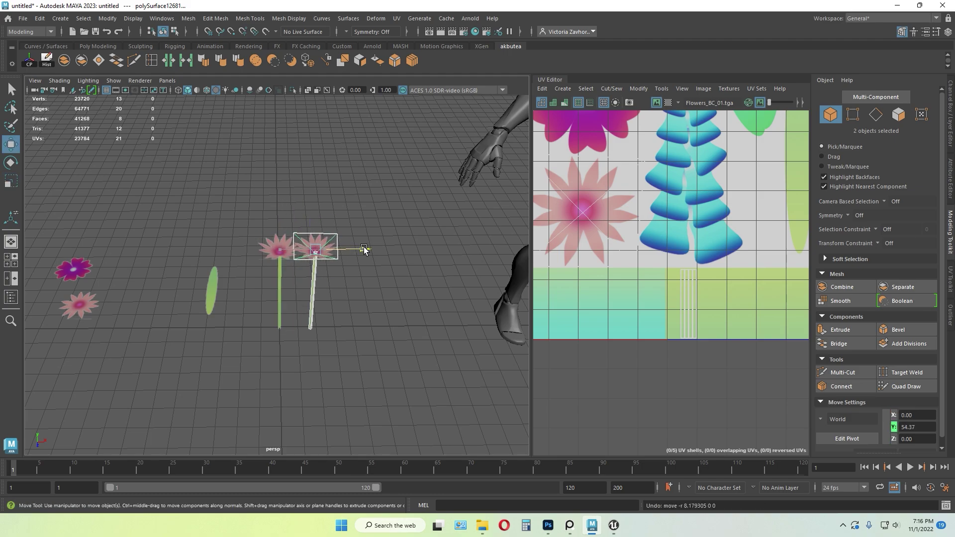
pyautogui.press('Delete')
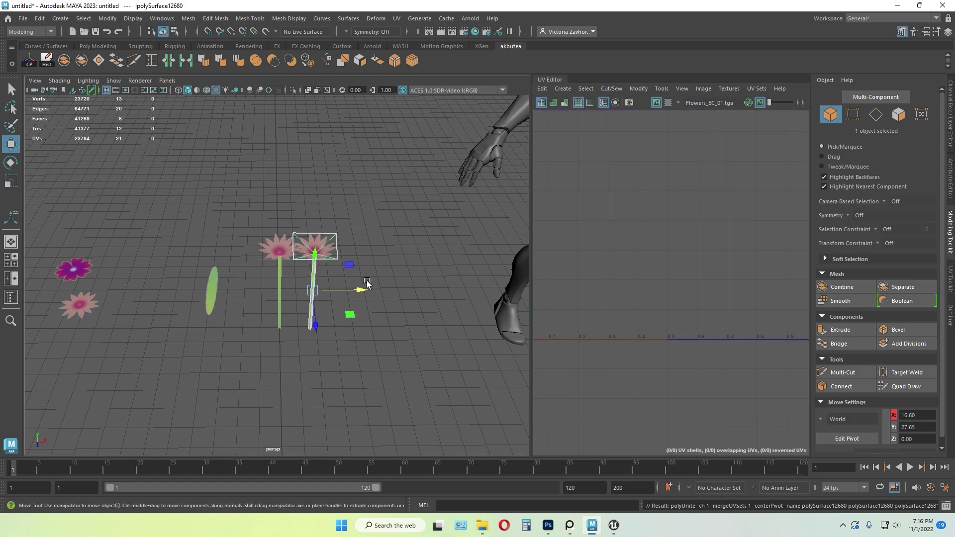
# - Centre the pivot of the long green leaf card
pyautogui.click(210, 300)
pyautogui.scroll(5, 212, 308)
pyautogui.keyDown('alt'); pyautogui.moveTo(215, 326); pyautogui.dragTo(250, 337); pyautogui.keyUp('alt')
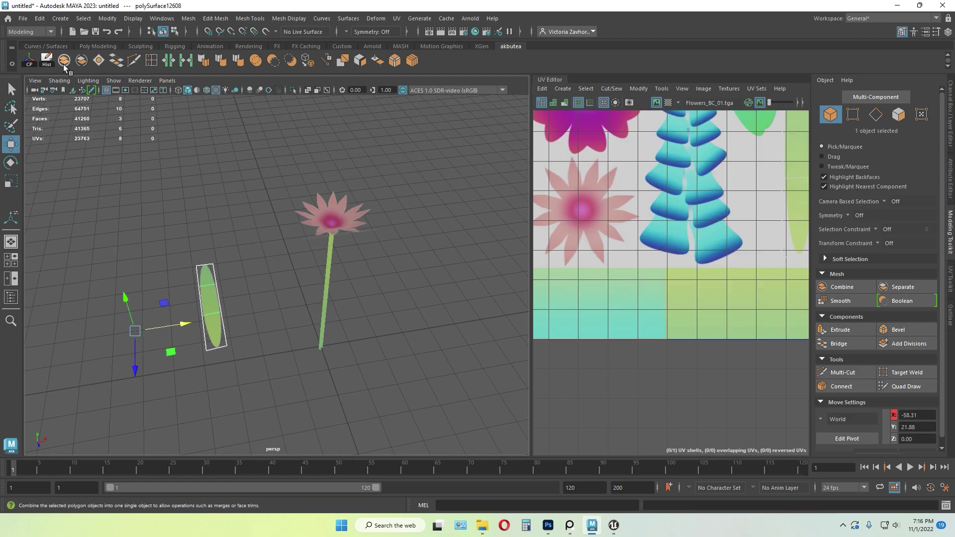
pyautogui.click(28, 60)
pyautogui.scroll(3, 202, 293)
pyautogui.keyDown('alt'); pyautogui.moveTo(202, 297); pyautogui.dragTo(261, 312); pyautogui.keyUp('alt')
pyautogui.keyDown('alt'); pyautogui.moveTo(261, 312); pyautogui.dragTo(288, 258, button='middle'); pyautogui.keyUp('alt')
# - Add a nonlinear Bend deformer to the leaf and rotate its handle -90° about X
pyautogui.click(377, 21)
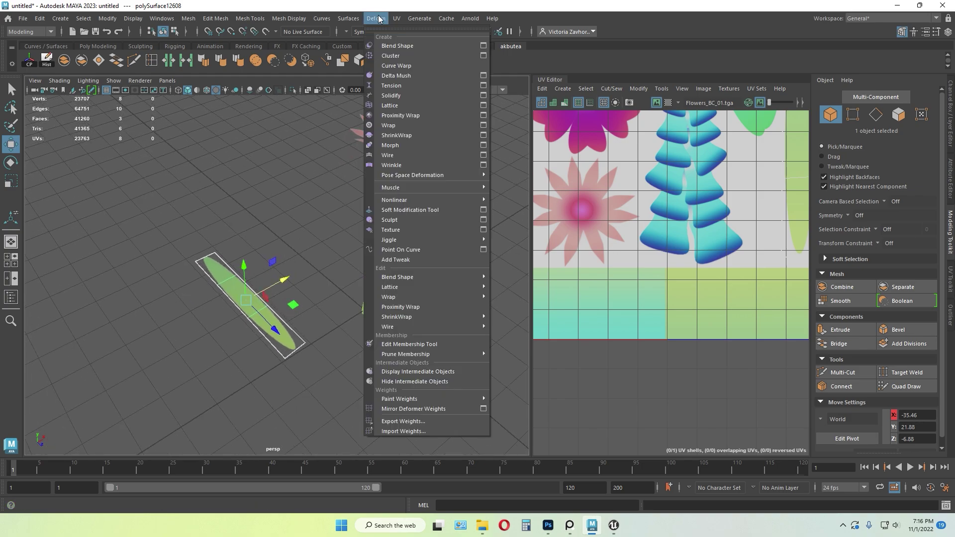
pyautogui.moveTo(461, 198)
pyautogui.click(506, 200)
pyautogui.keyDown('alt'); pyautogui.moveTo(279, 308); pyautogui.dragTo(244, 239); pyautogui.keyUp('alt')
pyautogui.press('e')
# - Set the bend curvature to about 44.8 and rotate the bend handle to -90° about Z
pyautogui.click(951, 112)
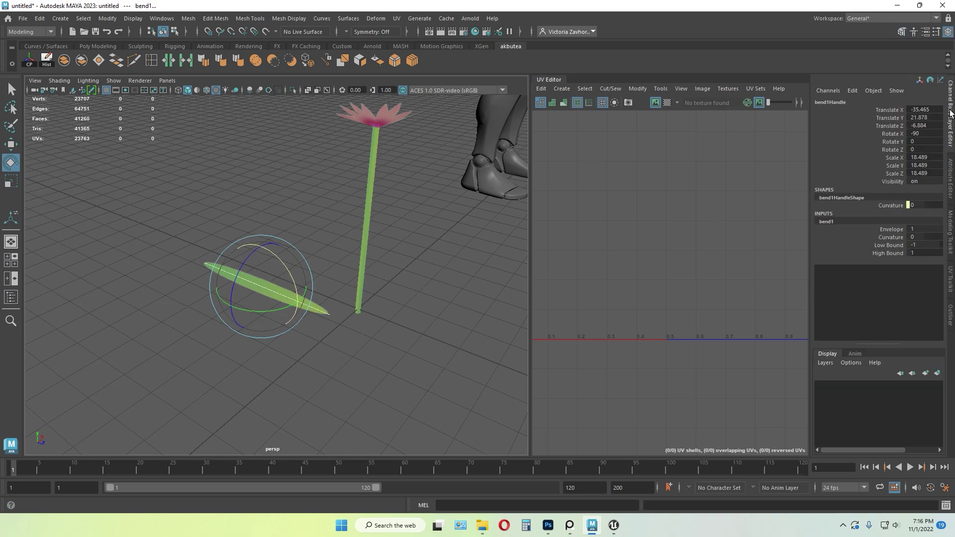
pyautogui.click(951, 180)
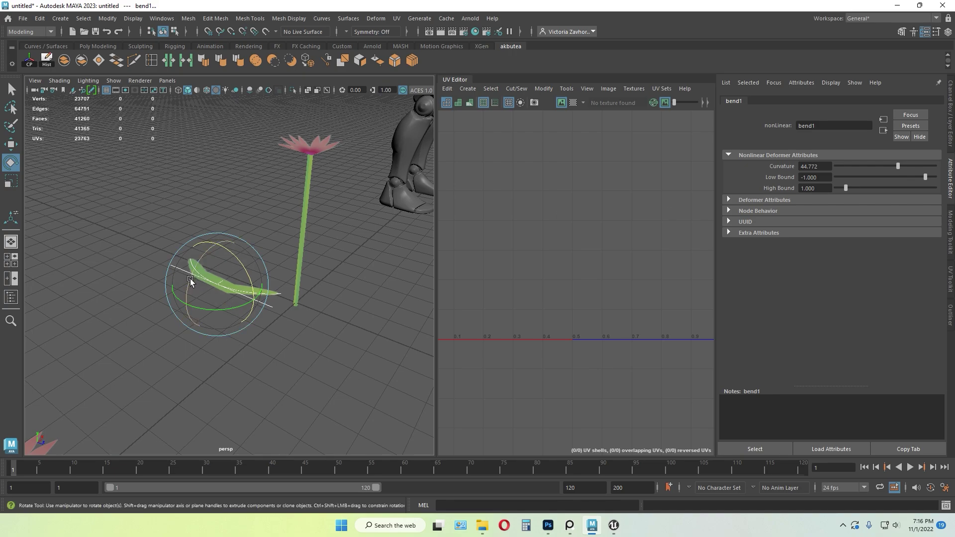
pyautogui.moveTo(190, 278); pyautogui.dragTo(222, 233)
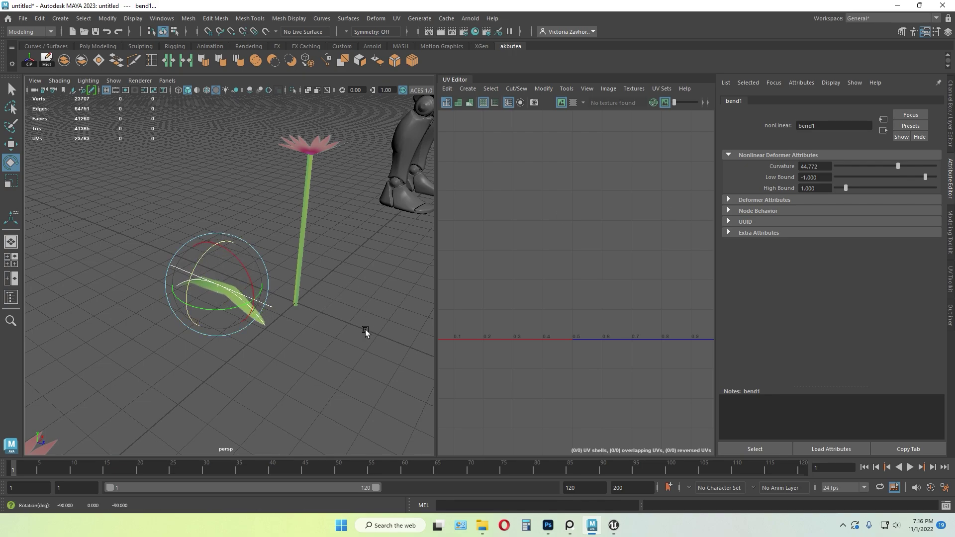
# - Move the bend handle to about Z -4.3 and set the curvature to about 33.8 and the high bound to about 1.62
pyautogui.keyDown('alt'); pyautogui.moveTo(358, 328); pyautogui.dragTo(301, 284); pyautogui.keyUp('alt')
pyautogui.press('w')
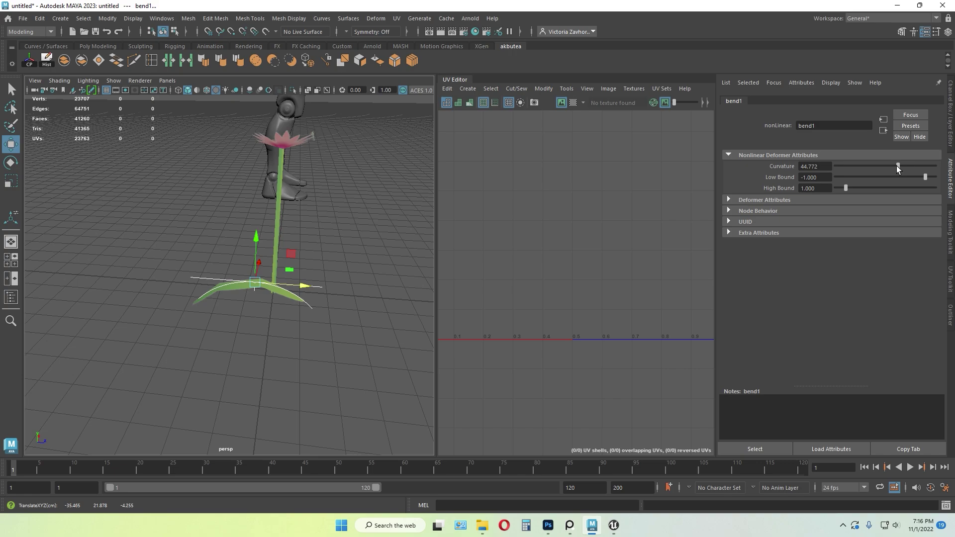
pyautogui.moveTo(897, 166); pyautogui.dragTo(894, 166)
pyautogui.moveTo(847, 188); pyautogui.dragTo(850, 188)
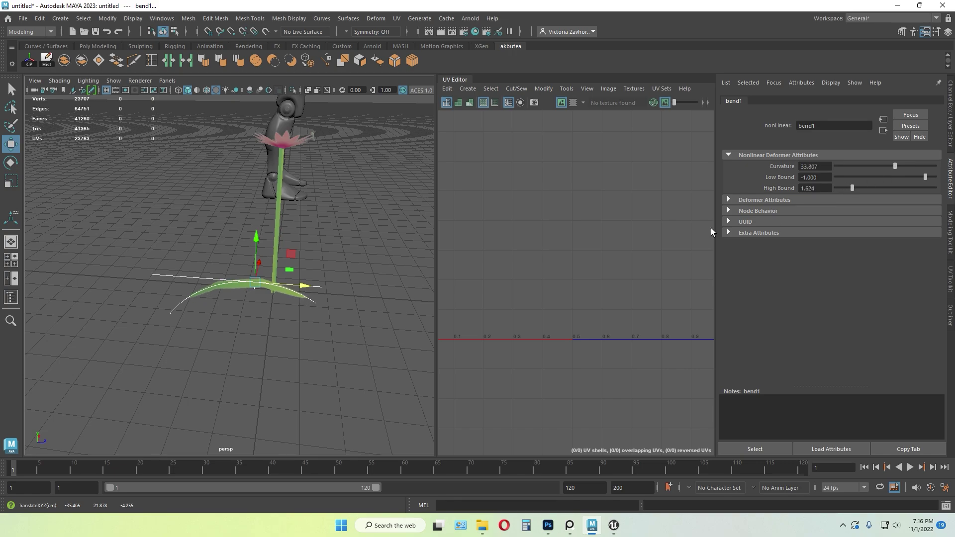
pyautogui.press('F8')
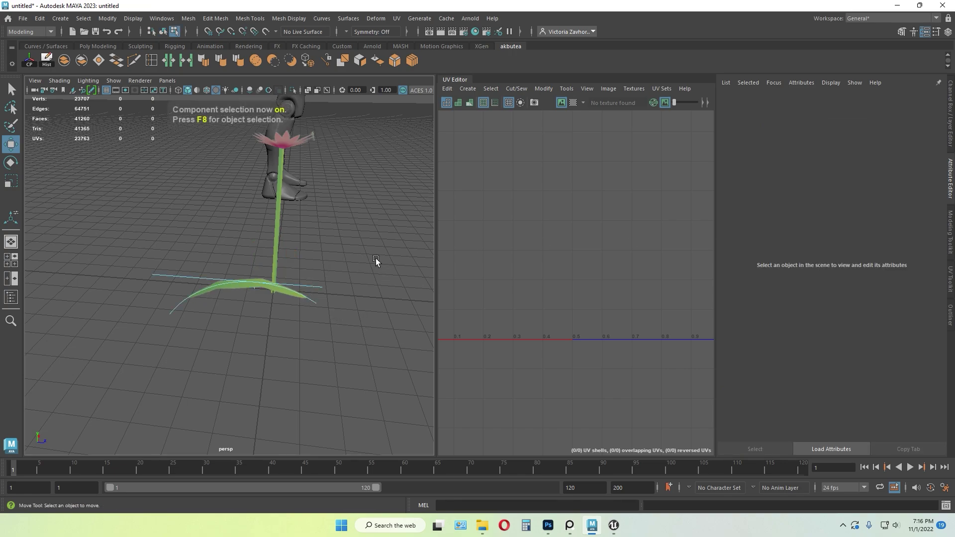
# - Delete the bent leaf's construction history to bake in the Bend deformation
pyautogui.keyDown('alt'); pyautogui.moveTo(375, 263); pyautogui.dragTo(297, 284); pyautogui.keyUp('alt')
pyautogui.press('F8')
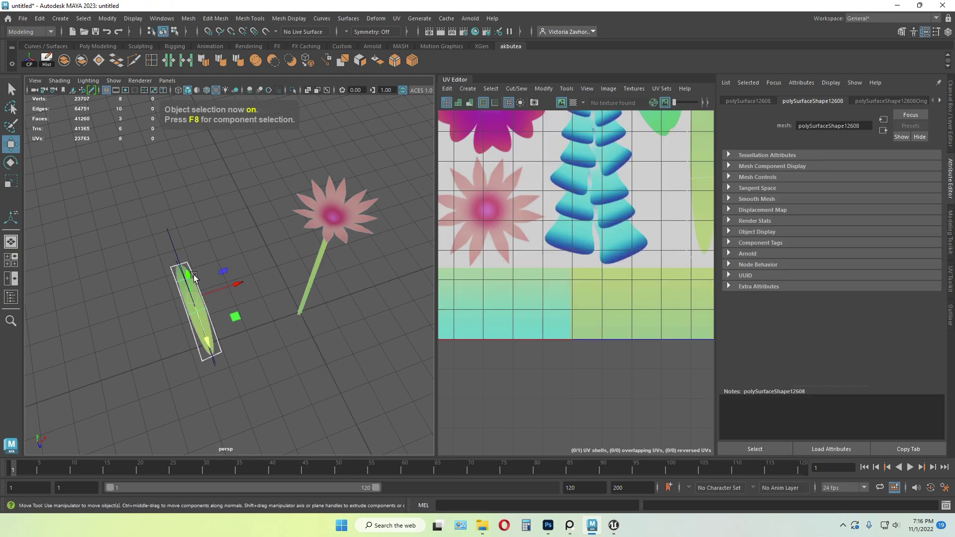
pyautogui.click(46, 59)
pyautogui.keyDown('alt'); pyautogui.moveTo(249, 311); pyautogui.dragTo(264, 266); pyautogui.keyUp('alt')
pyautogui.click(170, 255)
pyautogui.click(247, 287)
pyautogui.click(222, 62)
pyautogui.click(276, 181)
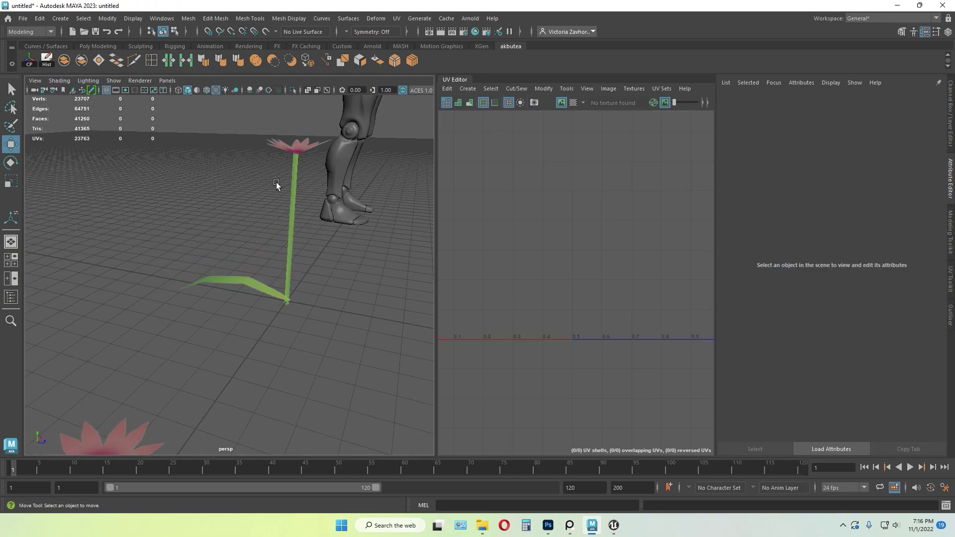
# - Rotate the bent leaf about 81° about Y and tilt its free end upward
pyautogui.keyDown('alt'); pyautogui.moveTo(277, 182); pyautogui.dragTo(208, 273); pyautogui.keyUp('alt')
pyautogui.click(200, 292)
pyautogui.press('e')
pyautogui.moveTo(183, 333); pyautogui.dragTo(234, 308)
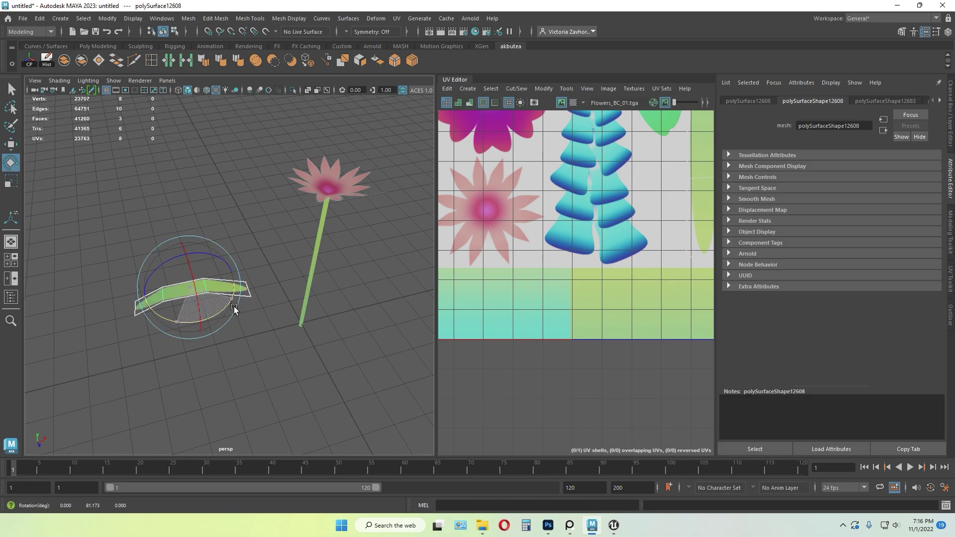
pyautogui.moveTo(164, 265); pyautogui.dragTo(225, 353)
# - Move the leaf against the stem, to about X -4.8, Y 37.4, Z -1.7
pyautogui.press('w')
pyautogui.moveTo(264, 300); pyautogui.dragTo(279, 277)
pyautogui.keyDown('alt'); pyautogui.moveTo(313, 360); pyautogui.dragTo(290, 315); pyautogui.keyUp('alt')
pyautogui.moveTo(225, 295); pyautogui.dragTo(245, 286)
pyautogui.keyDown('alt'); pyautogui.moveTo(396, 289); pyautogui.dragTo(336, 288); pyautogui.keyUp('alt')
pyautogui.keyDown('alt'); pyautogui.moveTo(225, 274); pyautogui.dragTo(216, 300); pyautogui.keyUp('alt')
pyautogui.keyDown('alt'); pyautogui.moveTo(217, 300); pyautogui.dragTo(264, 293, button='middle'); pyautogui.keyUp('alt')
pyautogui.moveTo(211, 279); pyautogui.dragTo(204, 280)
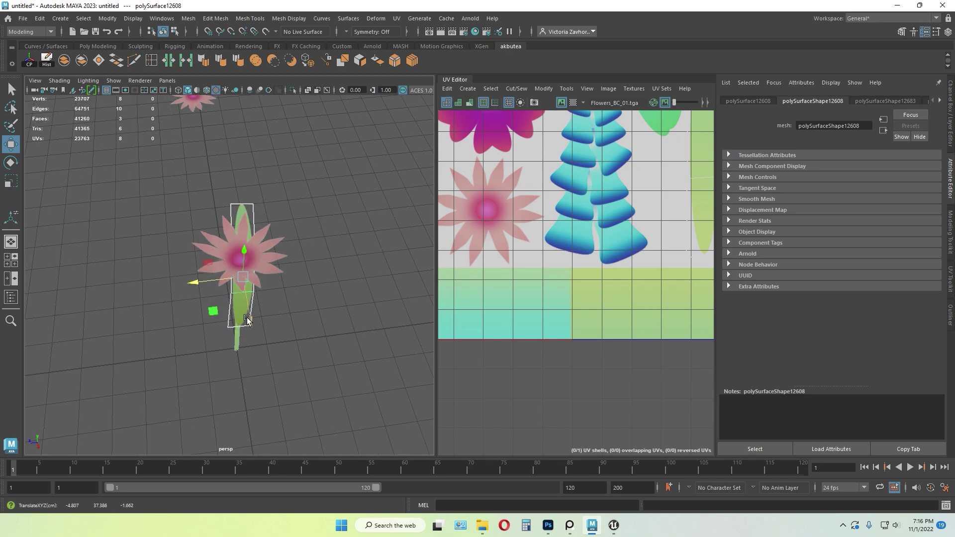
pyautogui.keyDown('alt'); pyautogui.moveTo(267, 343); pyautogui.dragTo(329, 214); pyautogui.keyUp('alt')
pyautogui.click(306, 266)
pyautogui.keyDown('alt'); pyautogui.moveTo(306, 267); pyautogui.dragTo(319, 296); pyautogui.keyUp('alt')
pyautogui.click(285, 233)
pyautogui.keyDown('alt'); pyautogui.moveTo(324, 222); pyautogui.dragTo(278, 215); pyautogui.keyUp('alt')
pyautogui.click(336, 276)
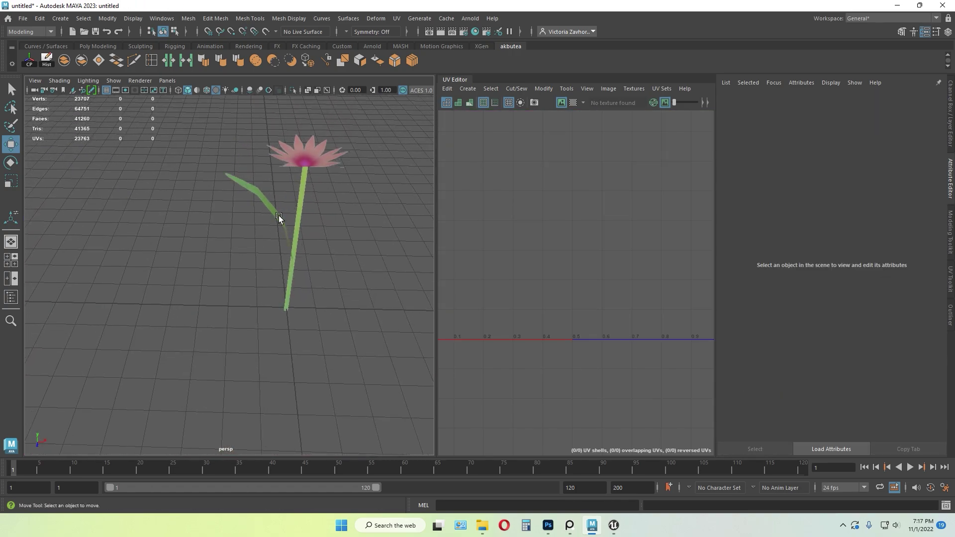
# - Duplicate the leaf, raise the copy higher along the stem and scale it down uniformly
pyautogui.click(279, 216)
pyautogui.keyDown('alt'); pyautogui.moveTo(296, 309); pyautogui.dragTo(282, 288); pyautogui.keyUp('alt')
pyautogui.moveTo(277, 162)
pyautogui.mouseDown()
pyautogui.moveTo(279, 190)
pyautogui.moveTo(283, 155)
pyautogui.mouseUp()
pyautogui.hotkey('ctrl', 'd')
pyautogui.press('r')
pyautogui.moveTo(275, 203); pyautogui.dragTo(257, 214)
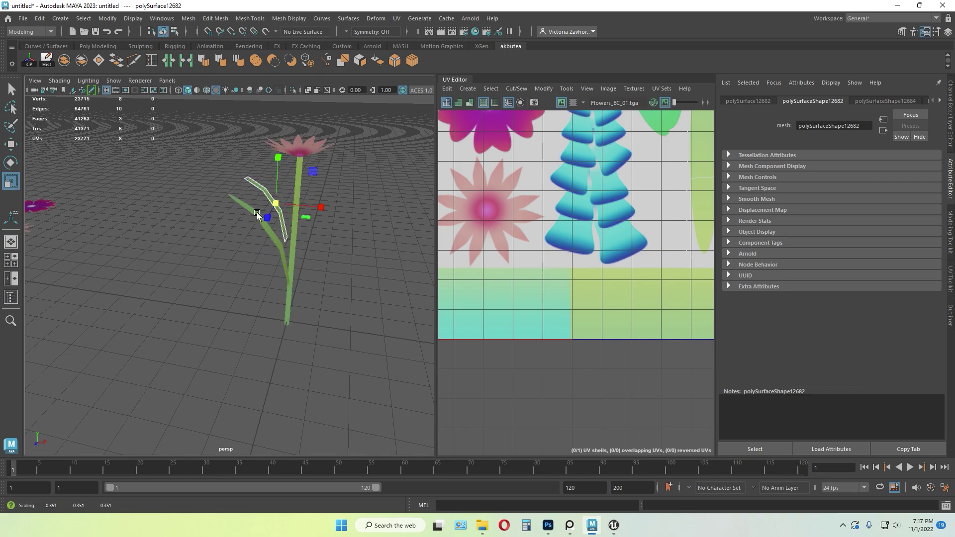
# - Rotate the small leaf copy to face another side of the stem and move it next to the stem
pyautogui.press('w')
pyautogui.moveTo(320, 207); pyautogui.dragTo(348, 211)
pyautogui.keyDown('alt'); pyautogui.moveTo(359, 225); pyautogui.dragTo(265, 314); pyautogui.keyUp('alt')
pyautogui.press('e')
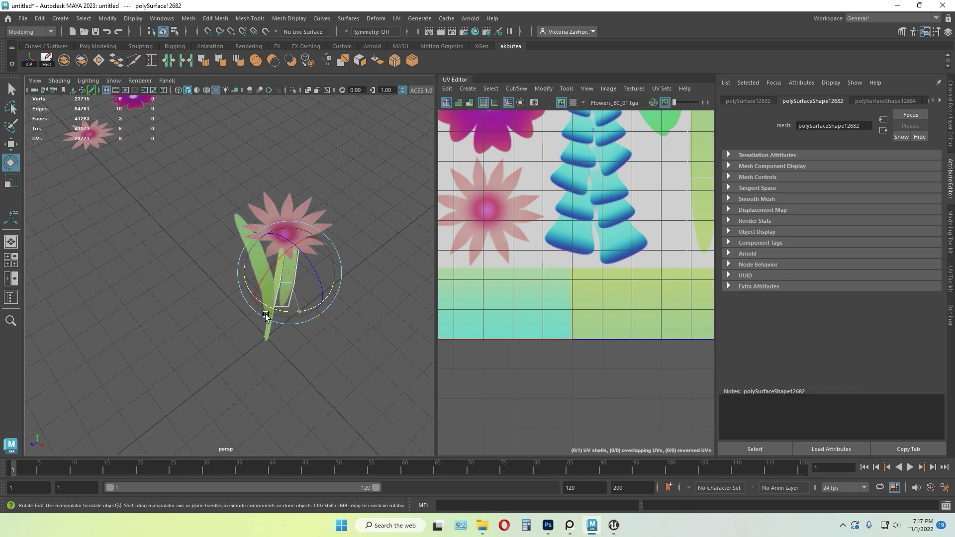
pyautogui.keyDown('alt'); pyautogui.moveTo(141, 299); pyautogui.dragTo(200, 194); pyautogui.keyUp('alt')
pyautogui.press('w')
pyautogui.click(334, 281)
pyautogui.keyDown('alt'); pyautogui.moveTo(333, 279); pyautogui.dragTo(286, 315); pyautogui.keyUp('alt')
pyautogui.click(273, 226)
pyautogui.keyDown('alt'); pyautogui.moveTo(273, 234); pyautogui.dragTo(216, 298); pyautogui.keyUp('alt')
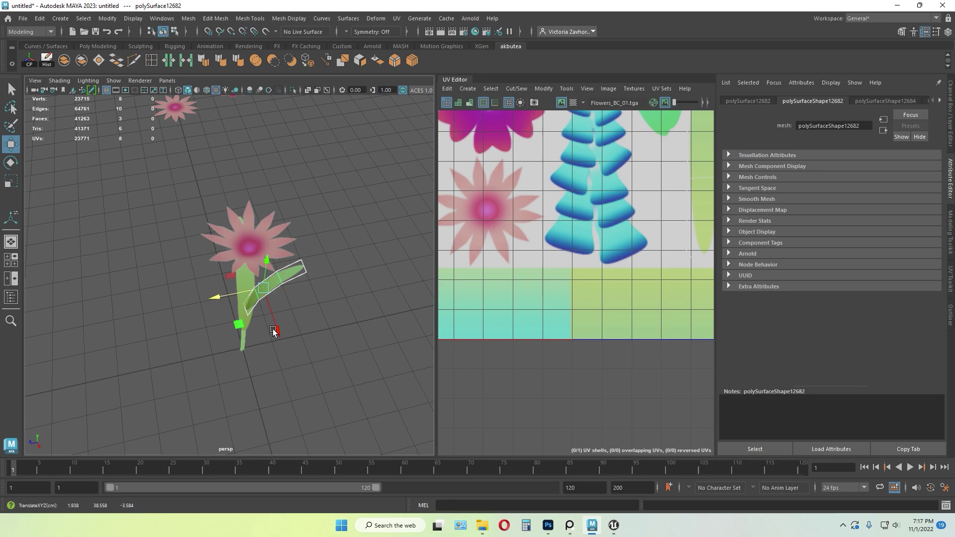
# - Nudge the small leaf along X so its base touches the stem
pyautogui.keyDown('alt'); pyautogui.moveTo(275, 330); pyautogui.dragTo(209, 284); pyautogui.keyUp('alt')
pyautogui.moveTo(147, 208); pyautogui.dragTo(146, 210)
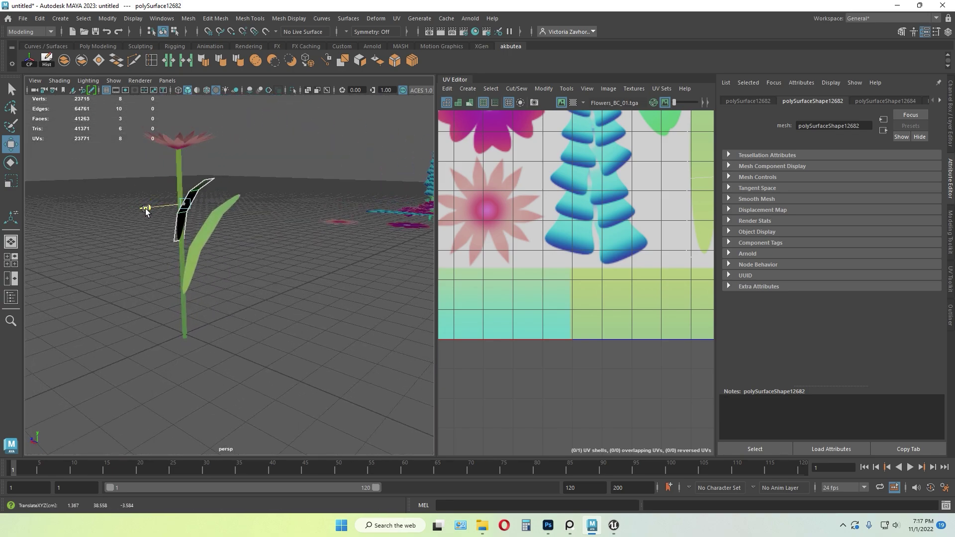
pyautogui.click(313, 269)
pyautogui.click(185, 208)
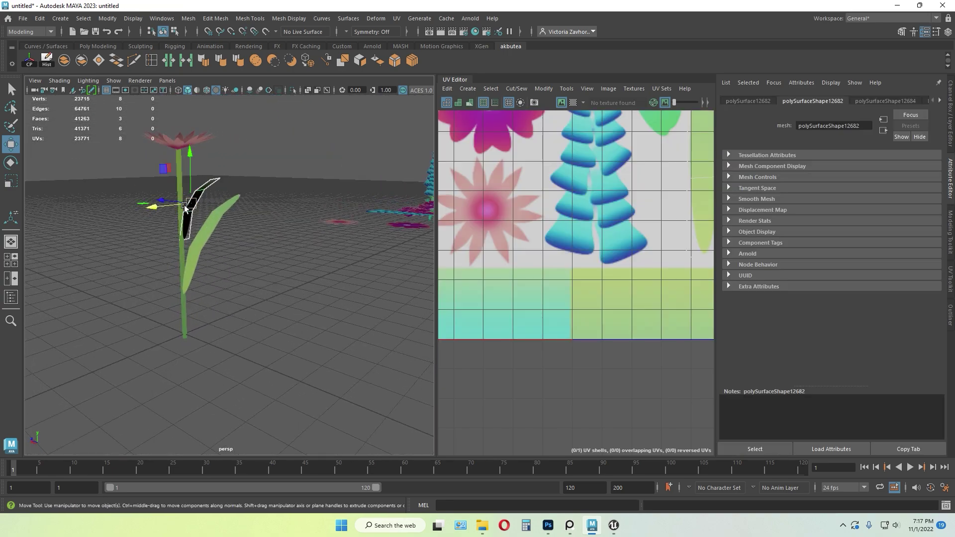
pyautogui.moveTo(160, 210); pyautogui.dragTo(159, 211)
pyautogui.click(275, 269)
# - Combine the blossom, stem and both leaves into a single mesh
pyautogui.keyDown('alt'); pyautogui.moveTo(275, 268); pyautogui.dragTo(179, 192); pyautogui.keyUp('alt')
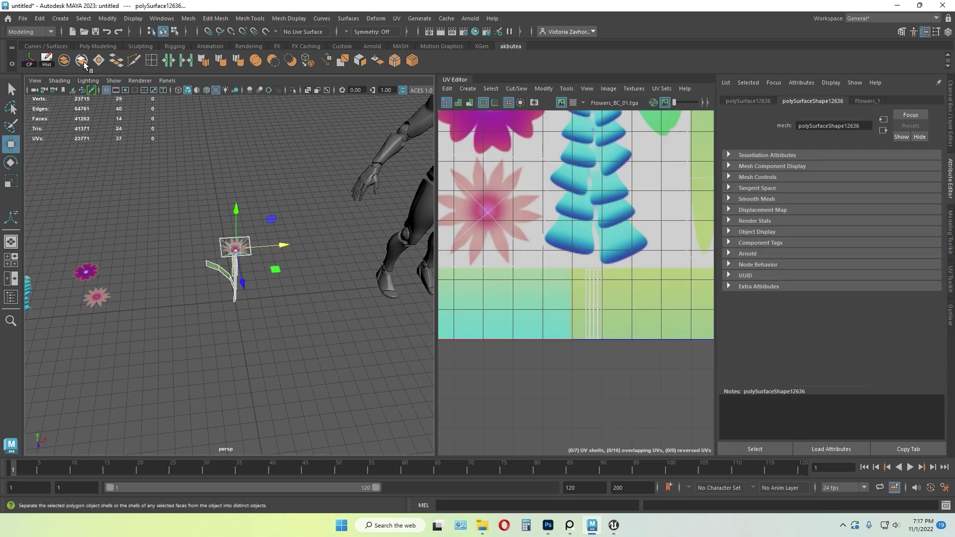
pyautogui.click(64, 60)
pyautogui.click(276, 337)
pyautogui.keyDown('alt'); pyautogui.moveTo(277, 336); pyautogui.dragTo(247, 266); pyautogui.keyUp('alt')
pyautogui.click(237, 253)
pyautogui.click(264, 342)
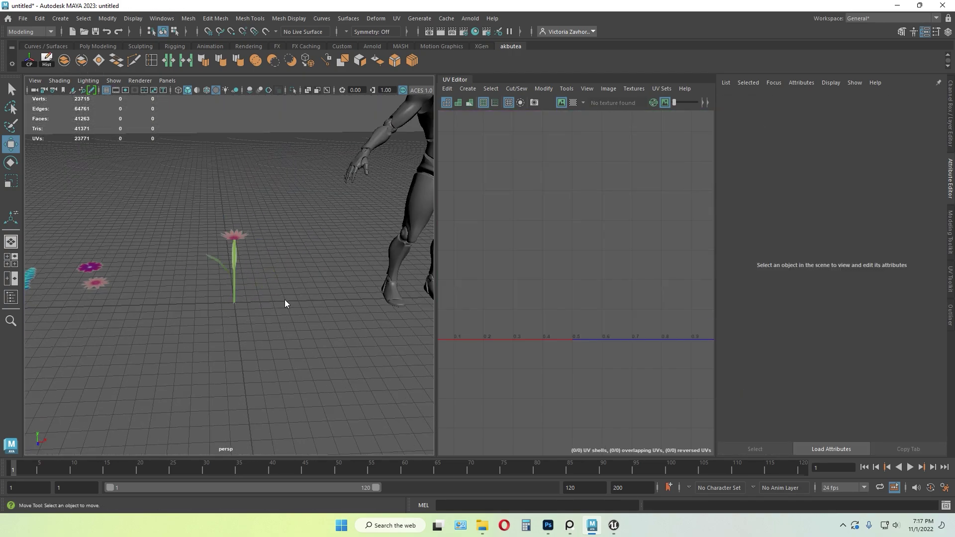
# - Create a polygon plane at the origin and scale it uniformly to about 140.8
pyautogui.keyDown('shift'); pyautogui.rightClick(285, 299); pyautogui.keyUp('shift')
pyautogui.keyDown('shift'); pyautogui.moveTo(229, 303); pyautogui.dragTo(239, 285, button='right'); pyautogui.keyUp('shift')
pyautogui.press('r')
pyautogui.moveTo(234, 302); pyautogui.dragTo(371, 297)
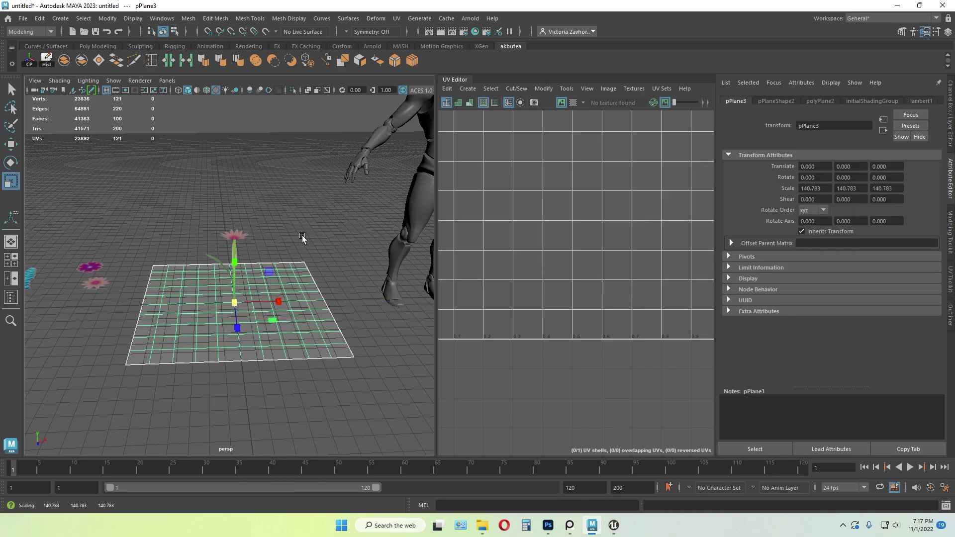
# - Transfer attributes from the plane to the combined flower mesh
pyautogui.click(302, 236)
pyautogui.click(285, 286)
pyautogui.keyDown('shift'); pyautogui.click(235, 233); pyautogui.keyUp('shift')
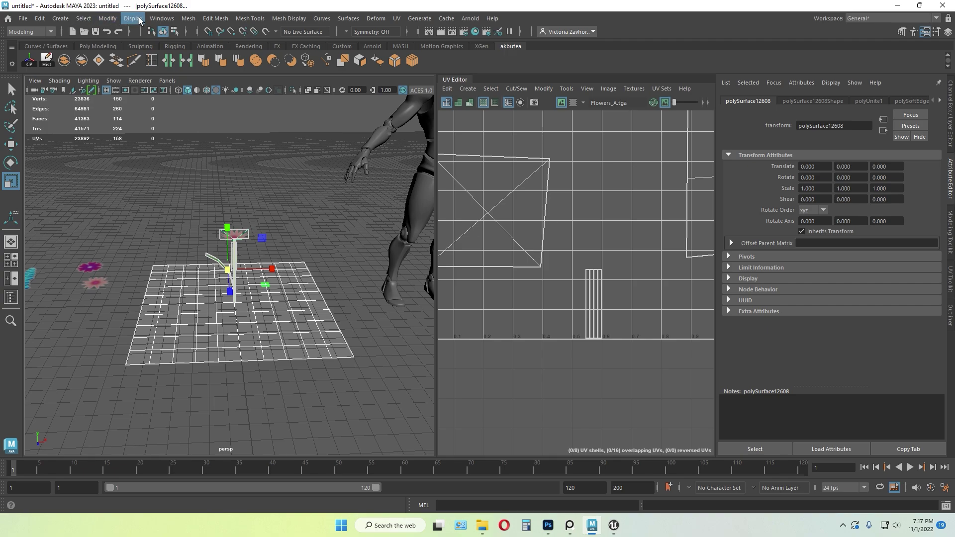
pyautogui.click(190, 19)
pyautogui.click(219, 201)
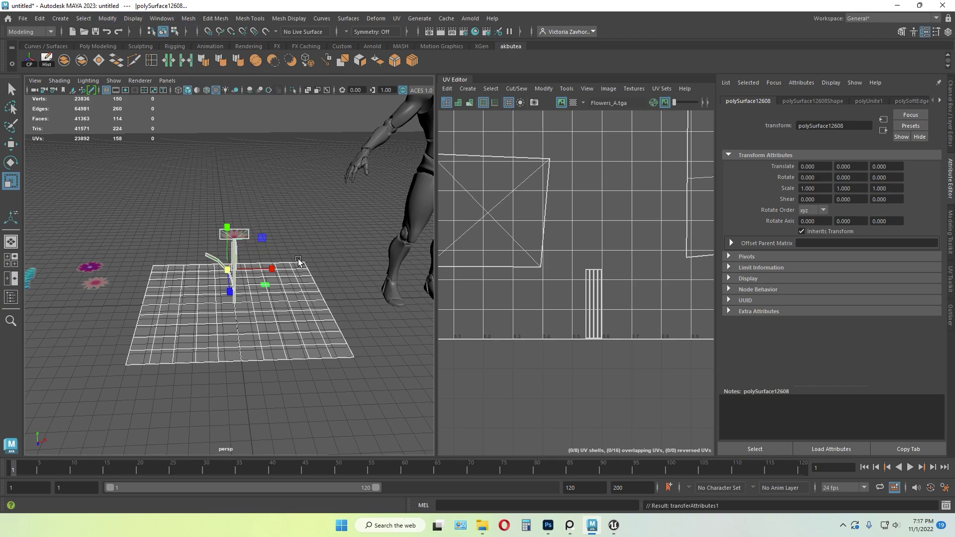
pyautogui.press('F8')
pyautogui.press('F8')
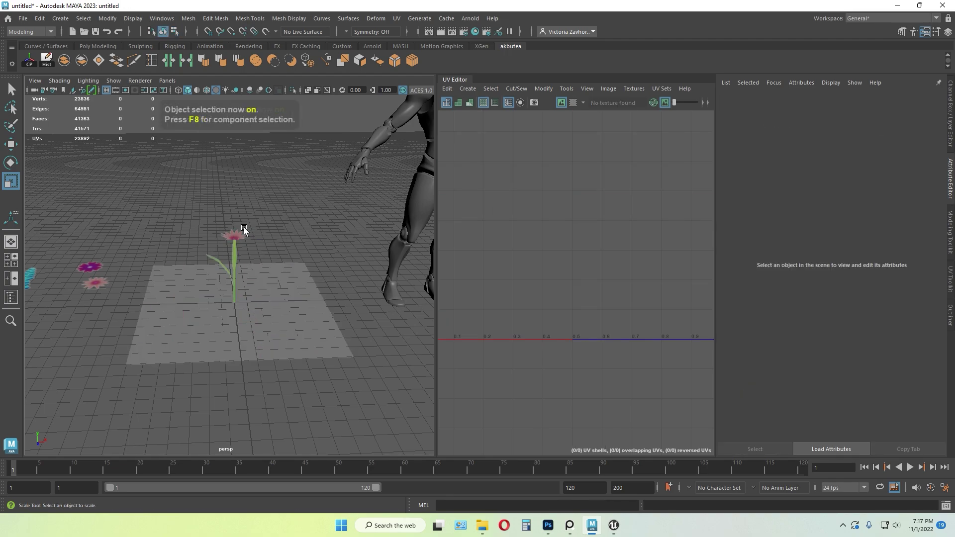
# - Delete the helper plane beneath the flower
pyautogui.click(258, 186)
pyautogui.click(278, 315)
pyautogui.press('Delete')
# - Delete the flower's construction history and centre its pivot
pyautogui.scroll(5, 271, 316)
pyautogui.click(247, 240)
pyautogui.scroll(-2, 277, 342)
pyautogui.scroll(-3, 276, 342)
pyautogui.keyDown('alt'); pyautogui.moveTo(277, 342); pyautogui.dragTo(273, 307); pyautogui.keyUp('alt')
pyautogui.press('w')
pyautogui.scroll(5, 272, 334)
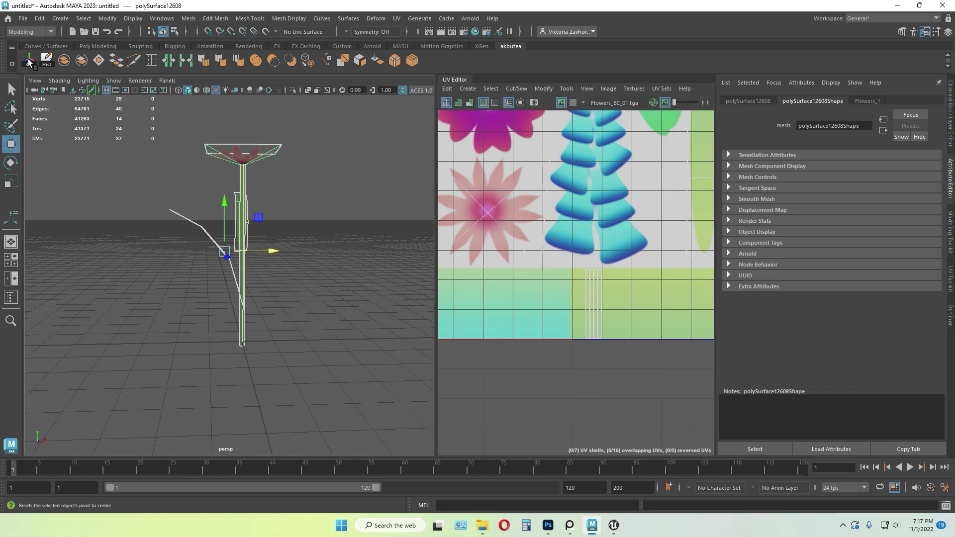
# - Try to move the flower to X 0 and Z 0 with numeric move values
pyautogui.click(951, 229)
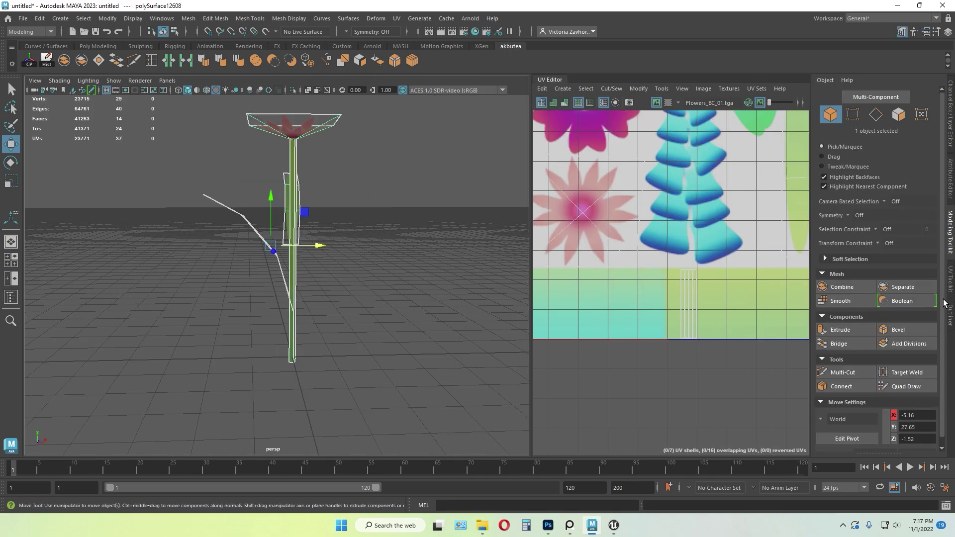
pyautogui.moveTo(916, 439); pyautogui.dragTo(902, 439)
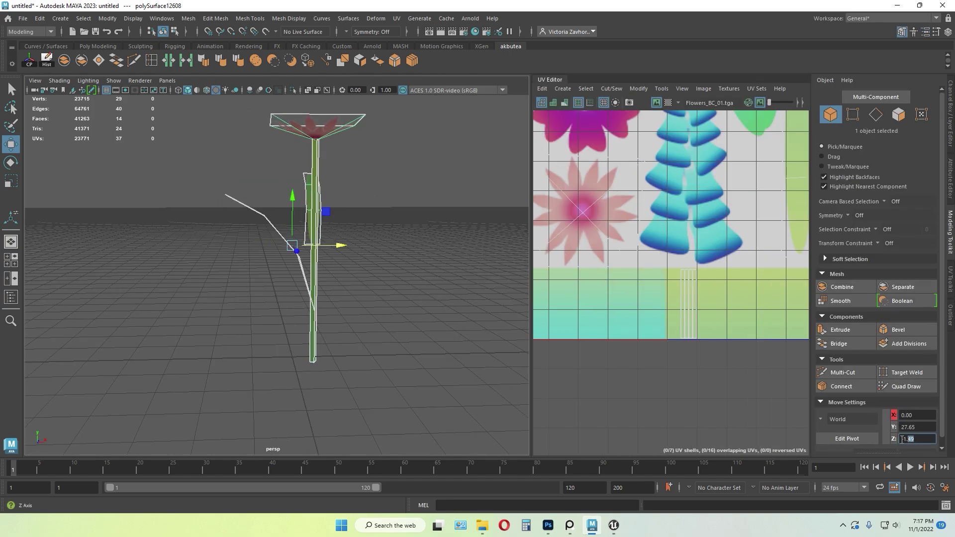
pyautogui.press('Return')
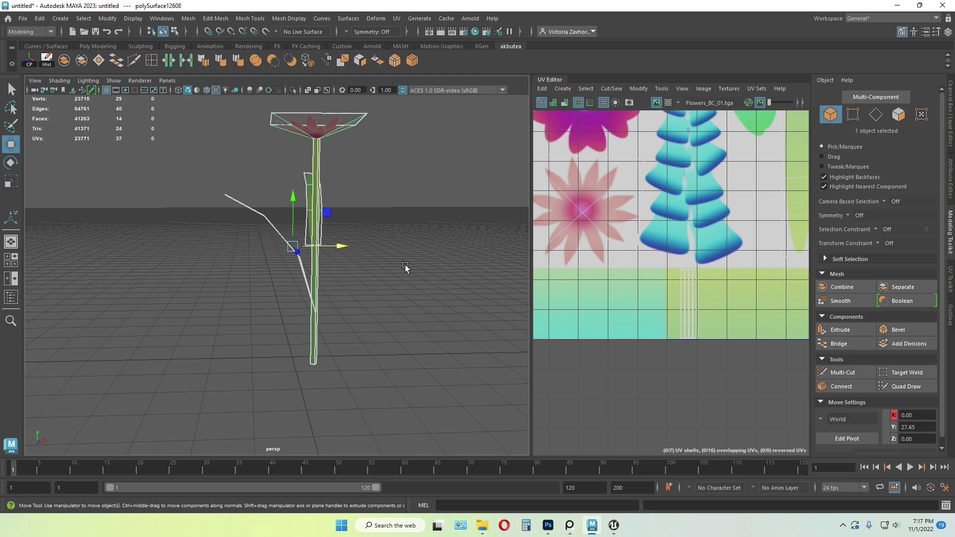
pyautogui.hotkey('ctrl', 'z')
# - Snap the flower's pivot to the base of the stem at X 0, Y 0
pyautogui.press('d')
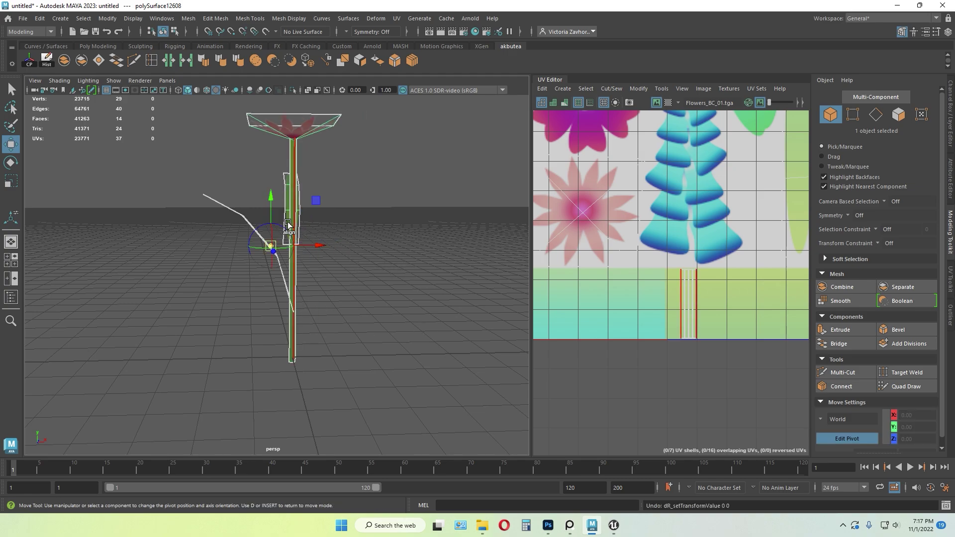
pyautogui.moveTo(271, 210); pyautogui.dragTo(273, 352)
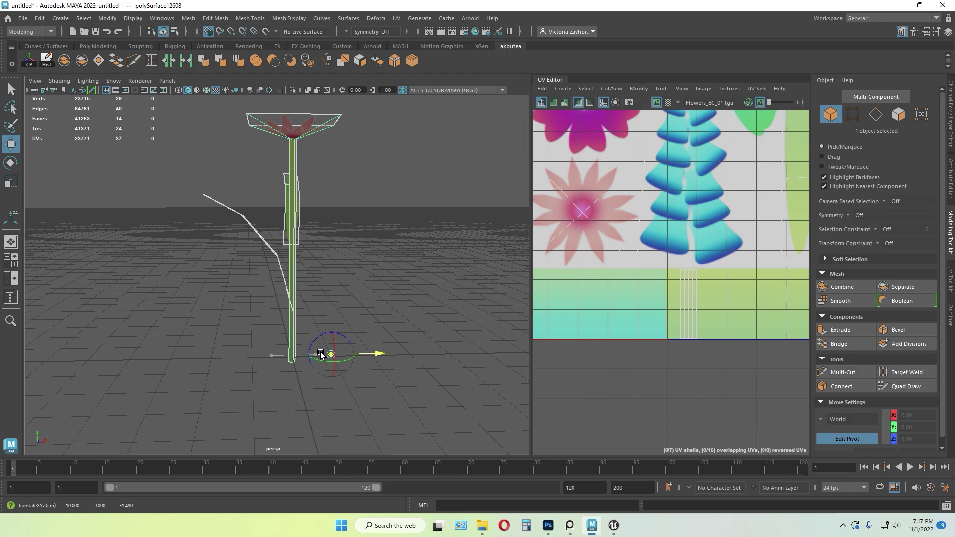
pyautogui.press('d')
# - Export the selected flower as Flower_n_05.fbx to the D:\Tutorials\Flowers folder
pyautogui.click(23, 19)
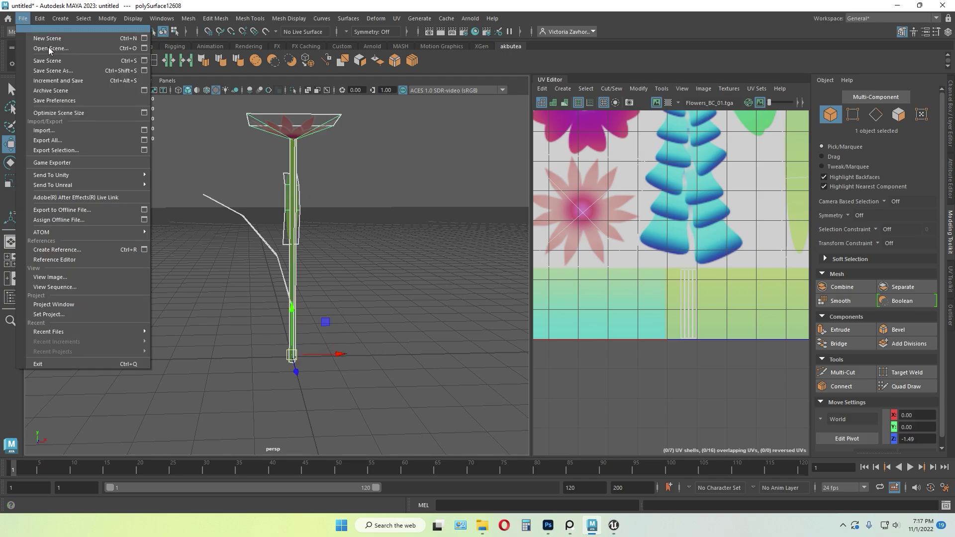
pyautogui.click(73, 163)
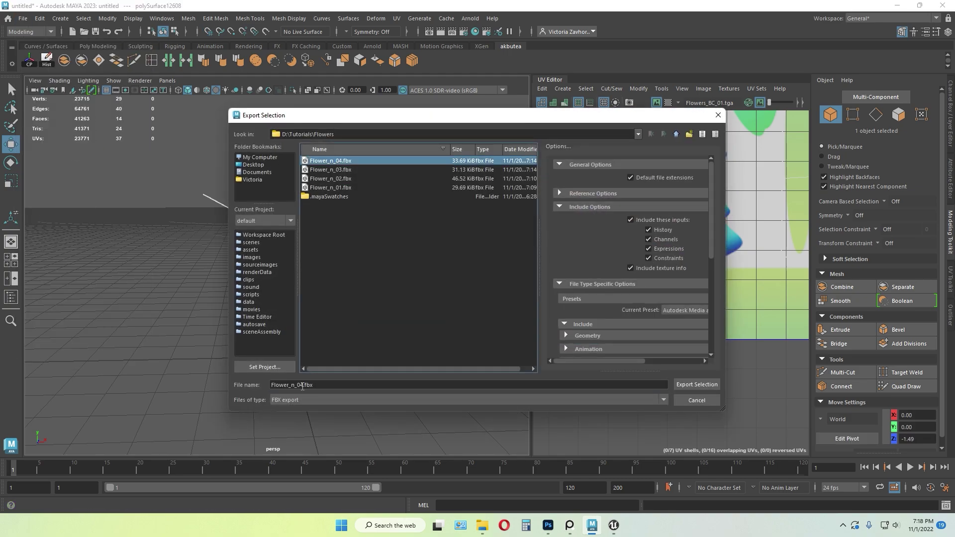
pyautogui.click(302, 385)
pyautogui.press('BackSpace')
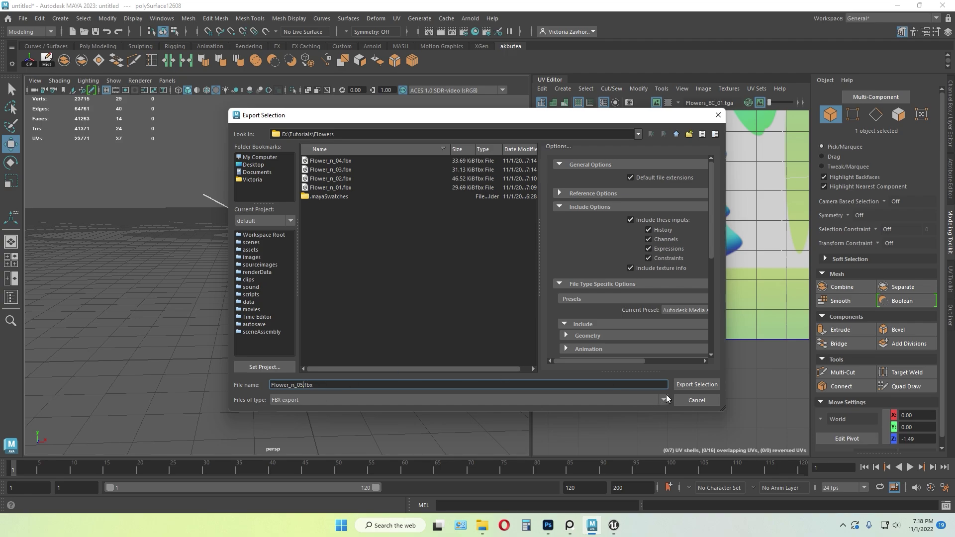
pyautogui.click(686, 387)
# - Duplicate the flower, scale the copy down and rotate it to a different direction
pyautogui.scroll(-4, 321, 311)
pyautogui.keyDown('alt'); pyautogui.moveTo(323, 313); pyautogui.dragTo(258, 348); pyautogui.keyUp('alt')
pyautogui.click(332, 352)
pyautogui.click(288, 299)
pyautogui.press('r')
pyautogui.press('e')
pyautogui.moveTo(297, 376); pyautogui.dragTo(290, 399)
pyautogui.press('w')
pyautogui.press('e')
pyautogui.moveTo(278, 350); pyautogui.dragTo(402, 333)
pyautogui.click(402, 332)
pyautogui.click(315, 317)
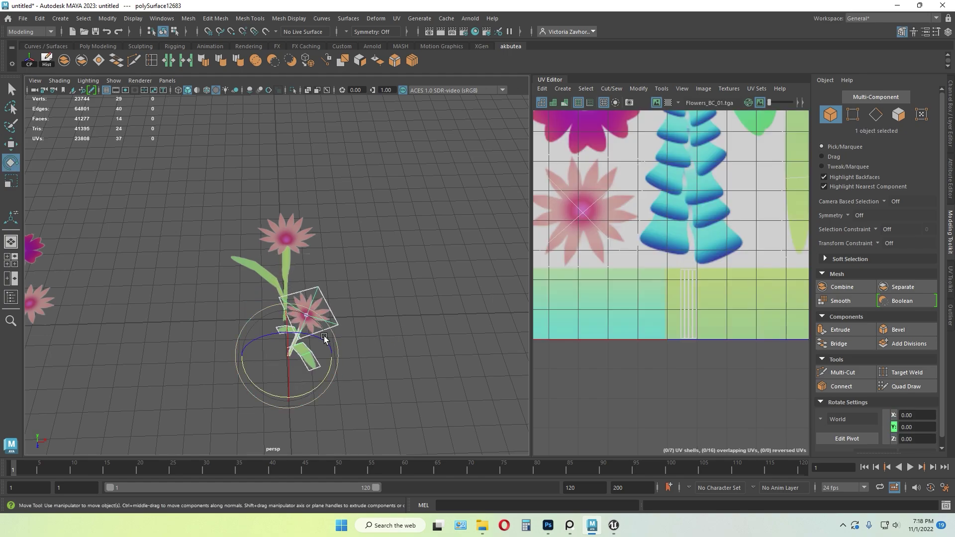
# - Move the smaller flower beside the original, to about X 6.32, Z 5.68
pyautogui.press('w')
pyautogui.moveTo(326, 353); pyautogui.dragTo(356, 347)
pyautogui.moveTo(313, 381); pyautogui.dragTo(314, 359)
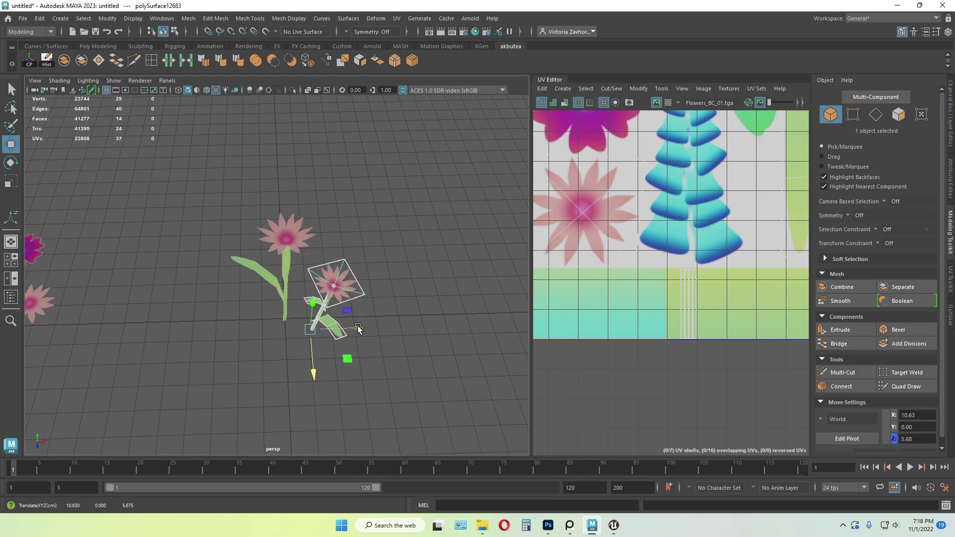
pyautogui.moveTo(358, 327); pyautogui.dragTo(353, 304)
pyautogui.click(395, 331)
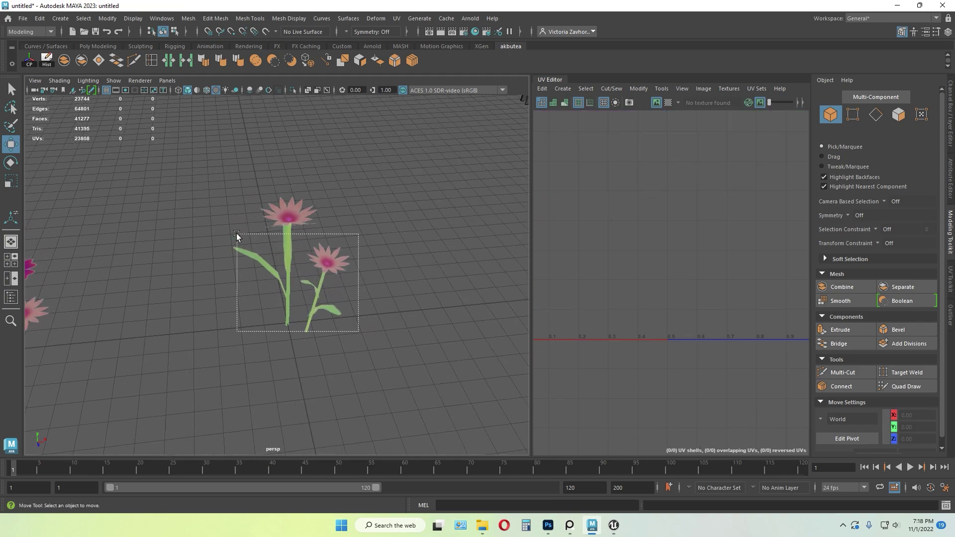
# - Duplicate both flowers, rotate the copies about 116° about Y and move them to about Z 14.2
pyautogui.moveTo(236, 235); pyautogui.dragTo(236, 234)
pyautogui.press('e')
pyautogui.moveTo(271, 352); pyautogui.dragTo(360, 292)
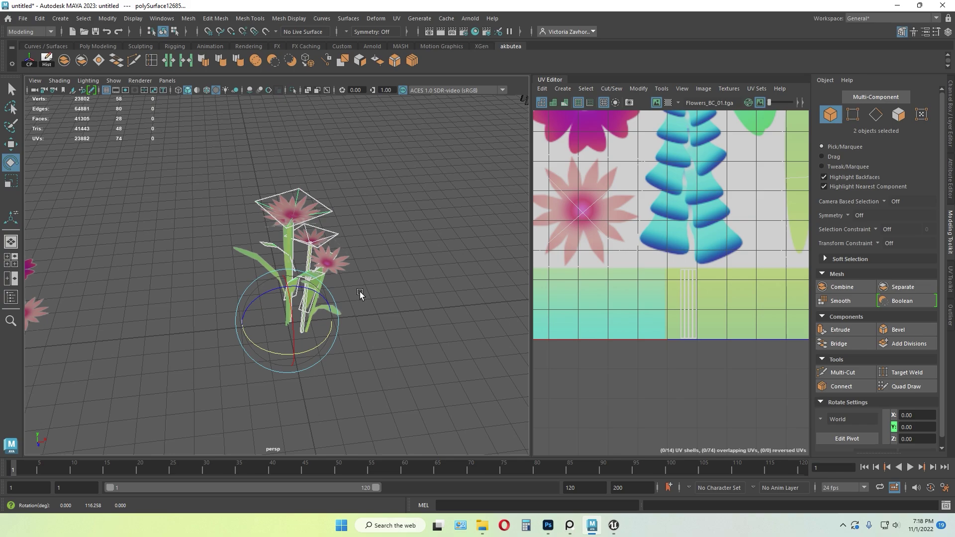
pyautogui.press('w')
pyautogui.click(291, 375)
pyautogui.hotkey('ctrl', 'z')
pyautogui.moveTo(294, 360); pyautogui.dragTo(301, 388)
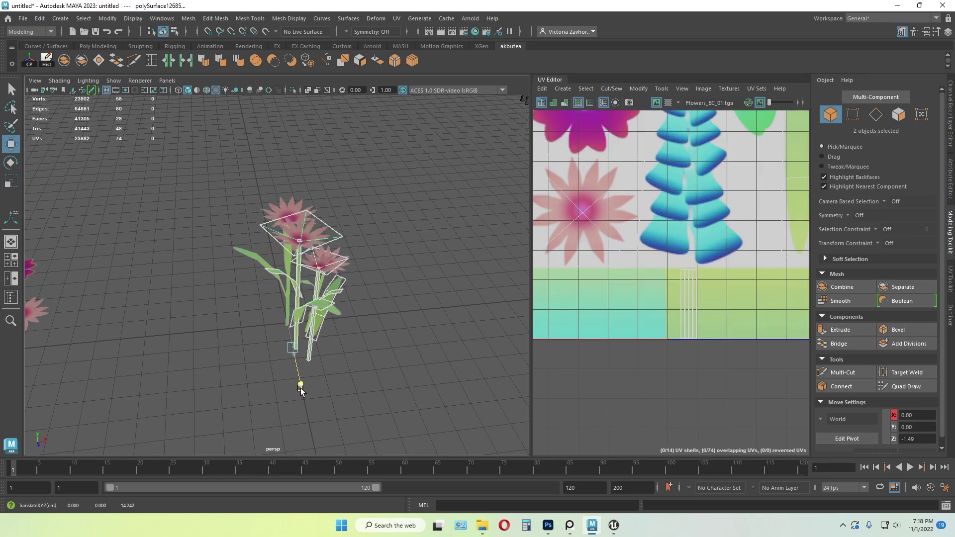
# - Adjust the duplicated pair's rotation and position next to the first two flowers
pyautogui.keyDown('alt'); pyautogui.moveTo(350, 281); pyautogui.dragTo(253, 343); pyautogui.keyUp('alt')
pyautogui.press('e')
pyautogui.press('w')
pyautogui.moveTo(185, 350)
pyautogui.mouseDown()
pyautogui.moveTo(194, 342)
pyautogui.moveTo(203, 358)
pyautogui.moveTo(174, 358)
pyautogui.moveTo(188, 337)
pyautogui.moveTo(181, 343)
pyautogui.mouseUp()
pyautogui.click(65, 61)
pyautogui.press('e')
pyautogui.press('w')
pyautogui.click(281, 354)
pyautogui.keyDown('alt'); pyautogui.moveTo(282, 354); pyautogui.dragTo(336, 279); pyautogui.keyUp('alt')
# - Duplicate the smaller flower, rotate the copy and place it at about X -17.3, Z 1
pyautogui.click(360, 285)
pyautogui.moveTo(345, 355); pyautogui.dragTo(317, 312)
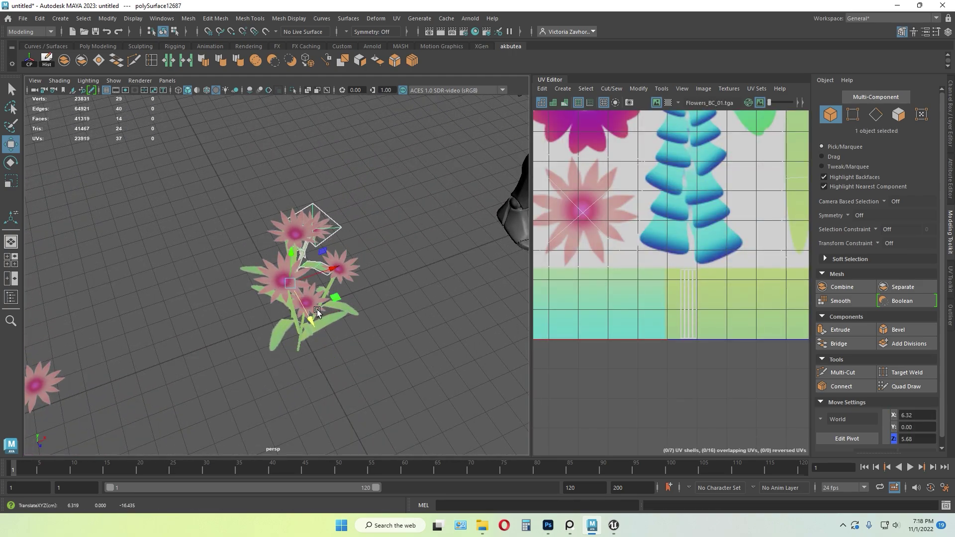
pyautogui.moveTo(318, 276); pyautogui.dragTo(254, 295)
pyautogui.press('e')
pyautogui.moveTo(232, 344); pyautogui.dragTo(86, 295)
pyautogui.press('w')
pyautogui.moveTo(243, 339); pyautogui.dragTo(258, 379)
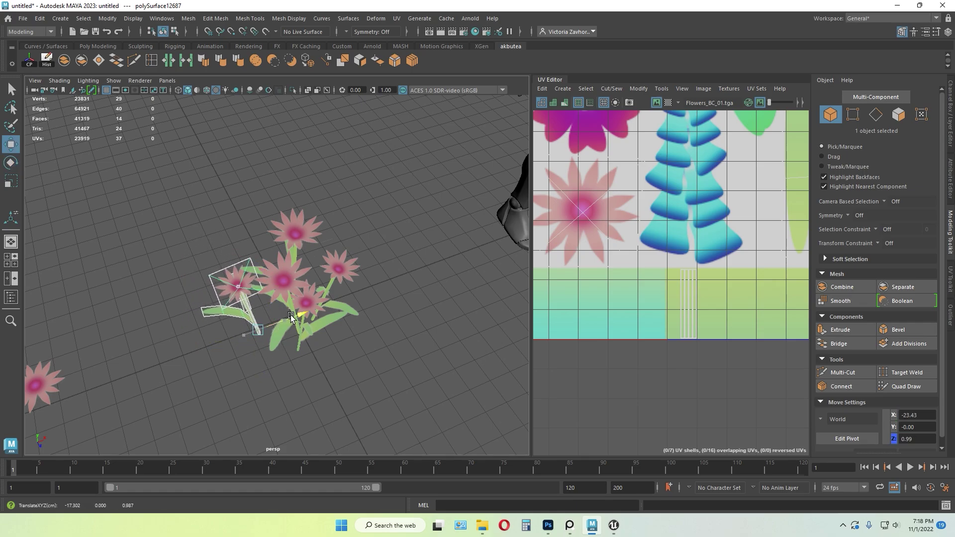
pyautogui.click(366, 321)
# - Duplicate the smaller flower again and move the copy along Z to the back of the cluster
pyautogui.keyDown('alt'); pyautogui.moveTo(367, 321); pyautogui.dragTo(325, 321); pyautogui.keyUp('alt')
pyautogui.click(336, 328)
pyautogui.moveTo(301, 360); pyautogui.dragTo(310, 295)
pyautogui.click(331, 279)
# - Add another small flower copy at the back of the cluster and adjust its uniform scale
pyautogui.click(326, 316)
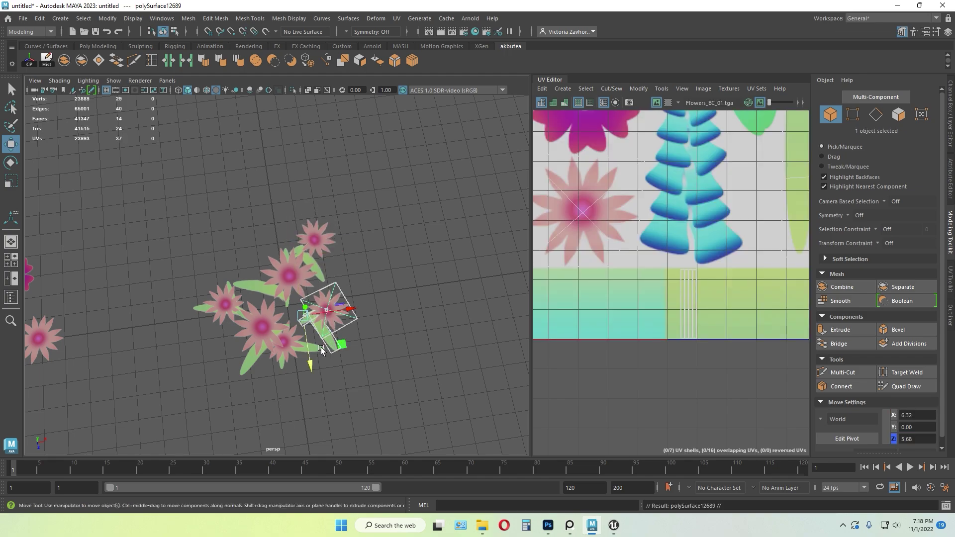
pyautogui.moveTo(321, 347); pyautogui.dragTo(342, 244)
pyautogui.press('r')
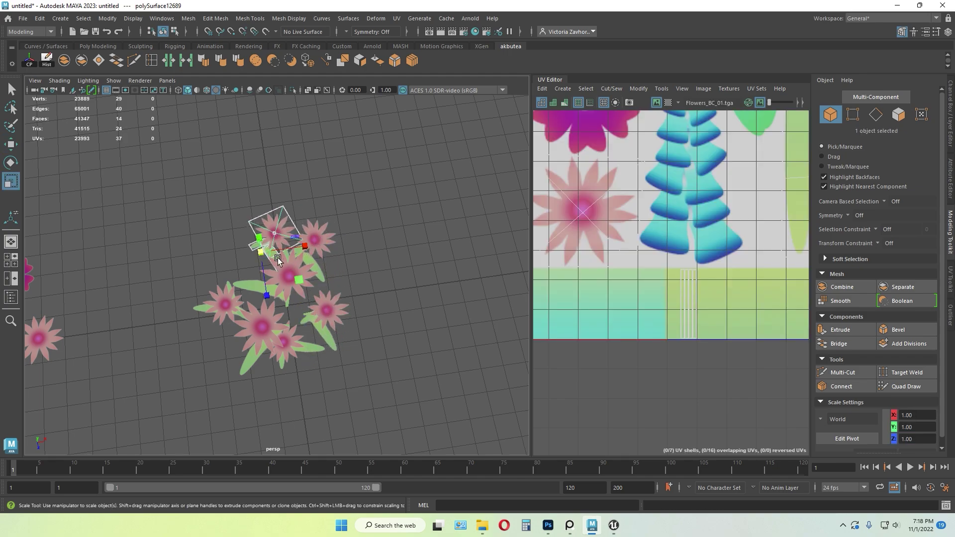
pyautogui.moveTo(268, 254); pyautogui.dragTo(273, 255)
# - Scale the small flower at the edge of the cluster uniformly to about 0.73 and adjust its rotation
pyautogui.click(407, 286)
pyautogui.keyDown('alt'); pyautogui.moveTo(407, 285); pyautogui.dragTo(333, 230); pyautogui.keyUp('alt')
pyautogui.click(323, 232)
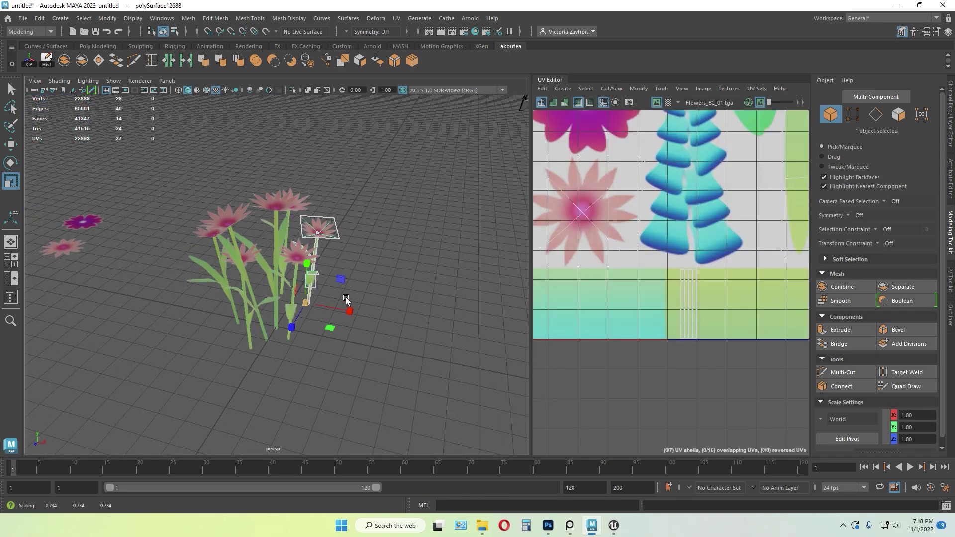
pyautogui.keyDown('alt'); pyautogui.moveTo(347, 299); pyautogui.dragTo(311, 328); pyautogui.keyUp('alt')
pyautogui.press('e')
pyautogui.click(363, 380)
pyautogui.keyDown('alt'); pyautogui.moveTo(364, 380); pyautogui.dragTo(431, 290); pyautogui.keyUp('alt')
# - Rotate another small flower in the cluster so its leaves point in a different direction
pyautogui.keyDown('alt'); pyautogui.moveTo(251, 190); pyautogui.dragTo(268, 198); pyautogui.keyUp('alt')
pyautogui.click(259, 202)
pyautogui.moveTo(262, 260); pyautogui.dragTo(298, 288)
pyautogui.press('w')
pyautogui.keyDown('alt'); pyautogui.moveTo(297, 288); pyautogui.dragTo(304, 334); pyautogui.keyUp('alt')
pyautogui.click(365, 241)
pyautogui.scroll(-5, 365, 240)
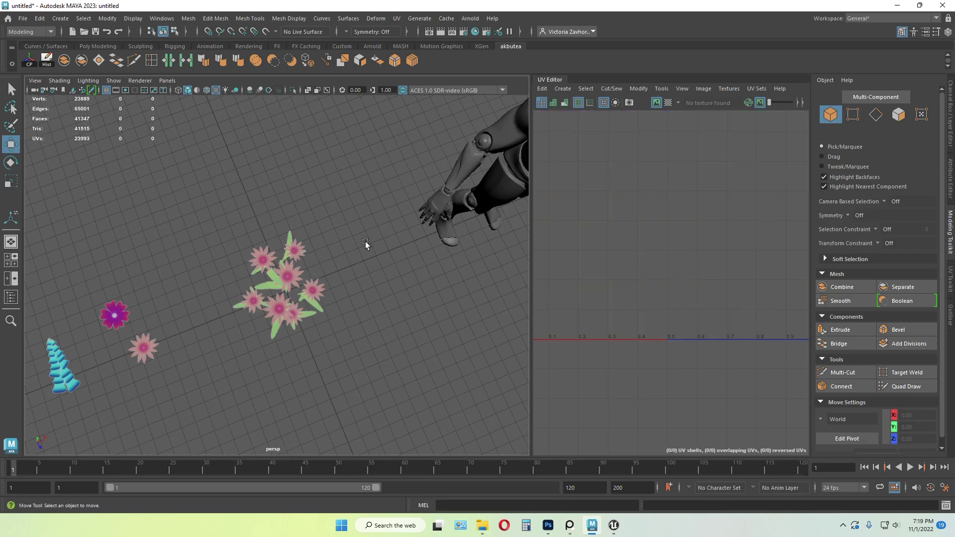
# - Rotate the small back flower to about 189.7, 64.5, 189.2 degrees so it faces differently from its neighbours
pyautogui.keyDown('alt'); pyautogui.moveTo(365, 241); pyautogui.dragTo(297, 272); pyautogui.keyUp('alt')
pyautogui.click(290, 288)
pyautogui.press('e')
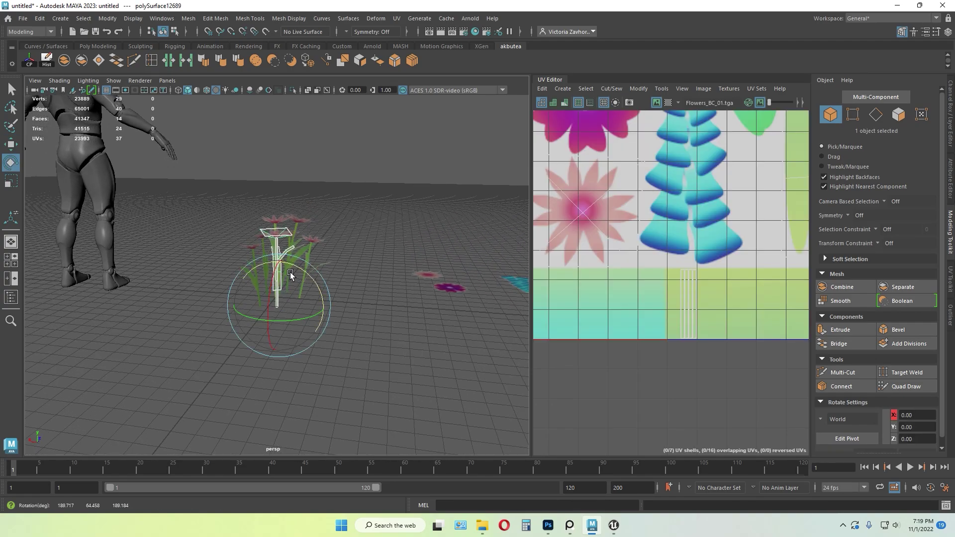
pyautogui.click(366, 249)
pyautogui.keyDown('alt'); pyautogui.moveTo(366, 249); pyautogui.dragTo(346, 250); pyautogui.keyUp('alt')
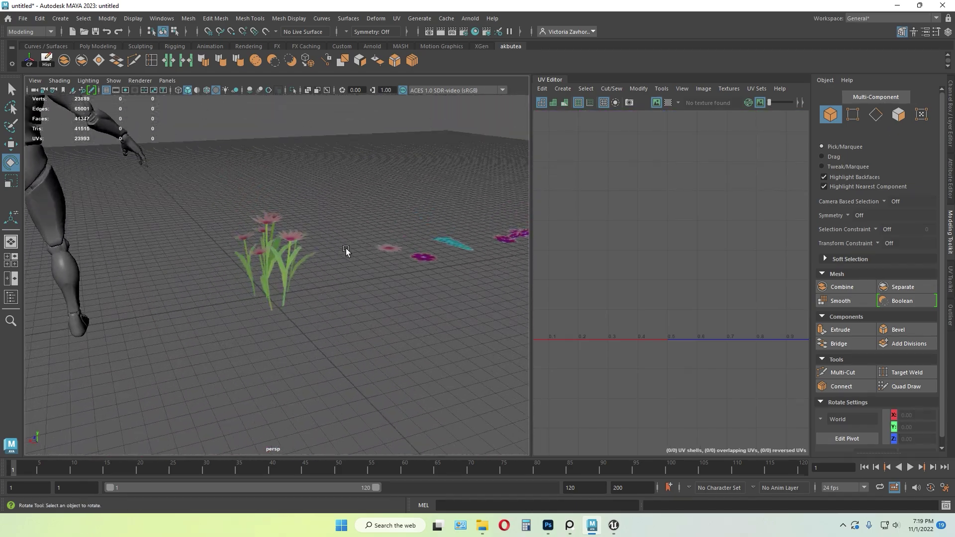
# - Rotate the neighbouring small flower to about -348.7, -75.4, 337.7 degrees to vary its leaf direction
pyautogui.click(271, 296)
pyautogui.keyDown('alt'); pyautogui.moveTo(271, 296); pyautogui.dragTo(274, 349); pyautogui.keyUp('alt')
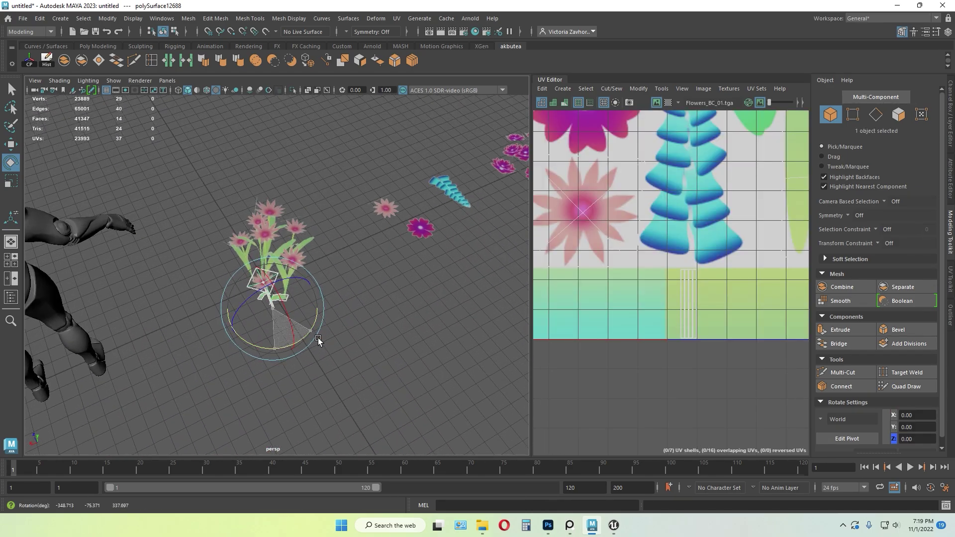
pyautogui.click(368, 270)
pyautogui.keyDown('alt'); pyautogui.moveTo(368, 269); pyautogui.dragTo(336, 251); pyautogui.keyUp('alt')
# - Reposition one outer small flower in the cluster
pyautogui.click(301, 243)
pyautogui.press('w')
pyautogui.moveTo(288, 312); pyautogui.dragTo(320, 326)
pyautogui.click(346, 308)
pyautogui.scroll(-3, 328, 322)
# - Shift the group of flowers at the front of the cluster together along Z
pyautogui.moveTo(306, 327); pyautogui.dragTo(270, 298)
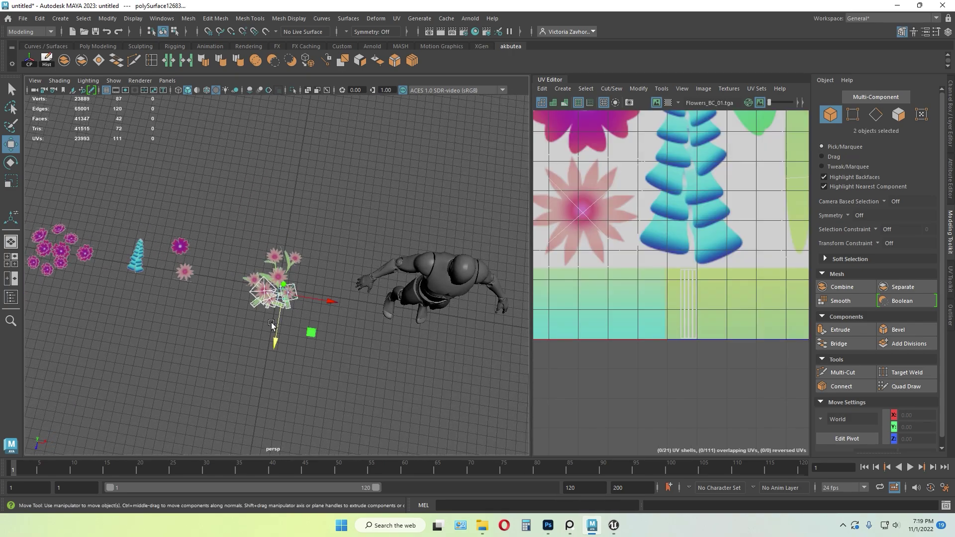
pyautogui.moveTo(275, 339); pyautogui.dragTo(277, 342)
pyautogui.click(292, 355)
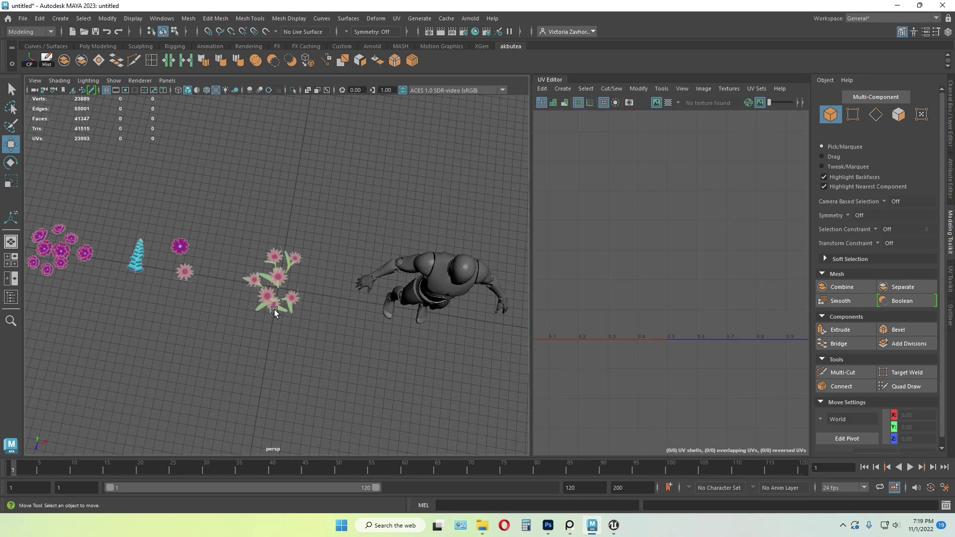
# - Try moving the joined large and small front flowers along Z, and undo the move
pyautogui.click(274, 310)
pyautogui.click(295, 332)
pyautogui.click(282, 311)
pyautogui.moveTo(282, 311); pyautogui.dragTo(269, 336)
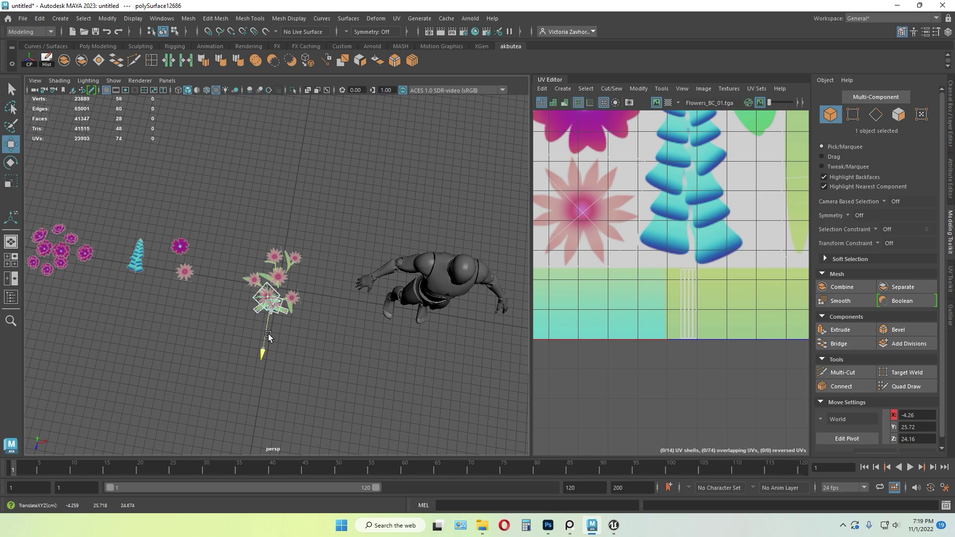
pyautogui.scroll(5, 275, 338)
pyautogui.hotkey('ctrl', 'z')
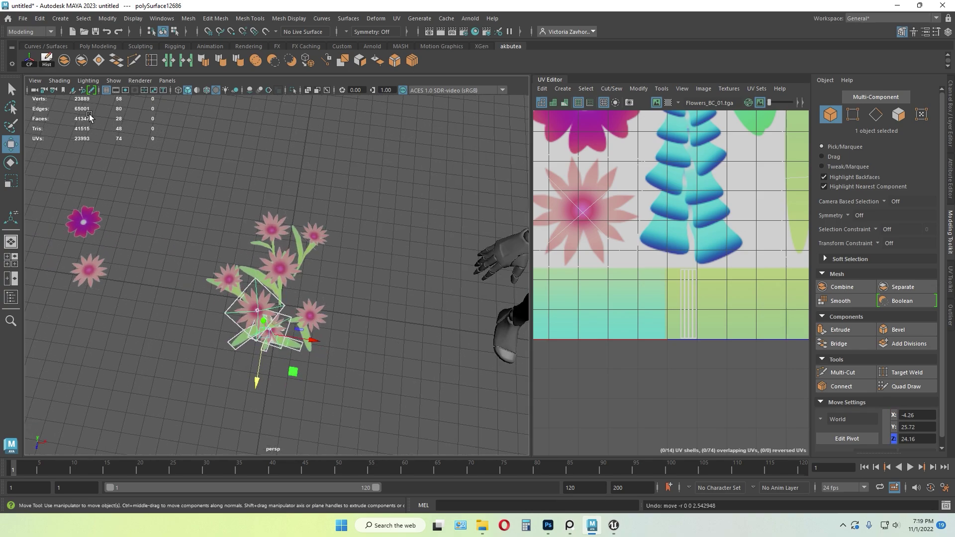
# - Separate the joined large and small front flowers into individual meshes
pyautogui.click(82, 65)
pyautogui.keyDown('alt'); pyautogui.moveTo(326, 299); pyautogui.dragTo(344, 268); pyautogui.keyUp('alt')
pyautogui.click(295, 327)
pyautogui.scroll(4, 297, 315)
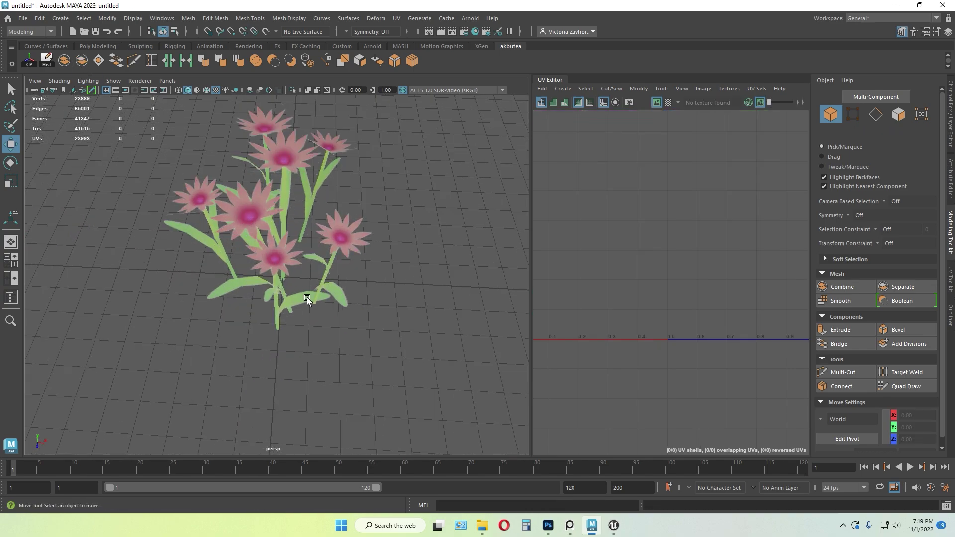
# - Combine the four parts of the small front flower and move it along Z to about 30.4
pyautogui.click(307, 299)
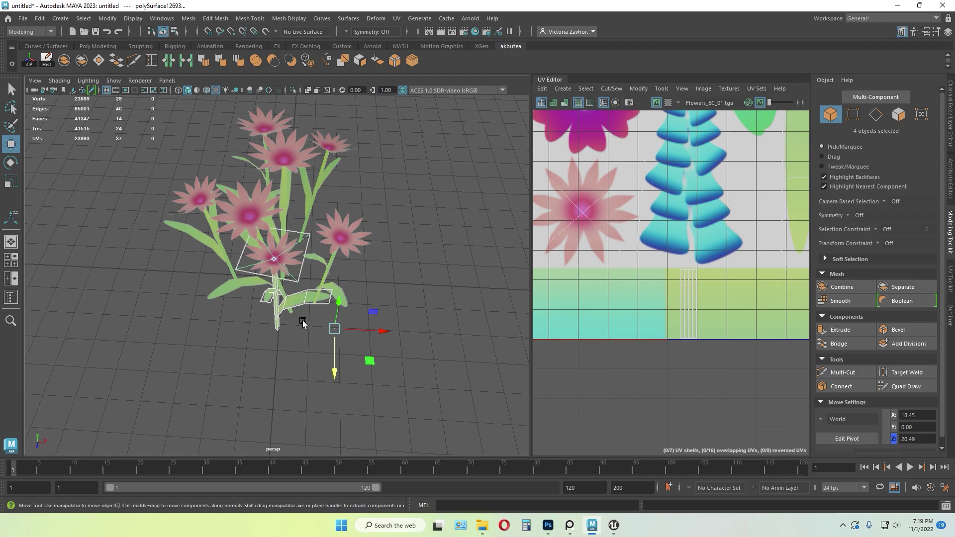
pyautogui.click(66, 61)
pyautogui.keyDown('alt'); pyautogui.moveTo(266, 248); pyautogui.dragTo(280, 379); pyautogui.keyUp('alt')
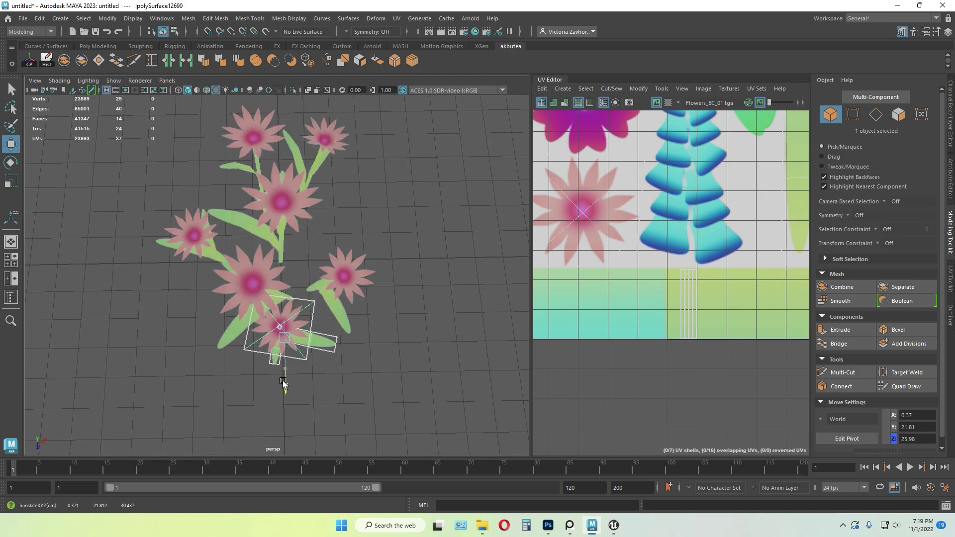
pyautogui.click(400, 315)
# - Combine all the pink flowers of the cluster into a single mesh
pyautogui.scroll(-5, 379, 319)
pyautogui.moveTo(360, 321)
pyautogui.keyDown('alt'); pyautogui.mouseDown()
pyautogui.moveTo(369, 296)
pyautogui.moveTo(358, 318)
pyautogui.mouseUp(); pyautogui.keyUp('alt')
pyautogui.moveTo(358, 318); pyautogui.dragTo(232, 148)
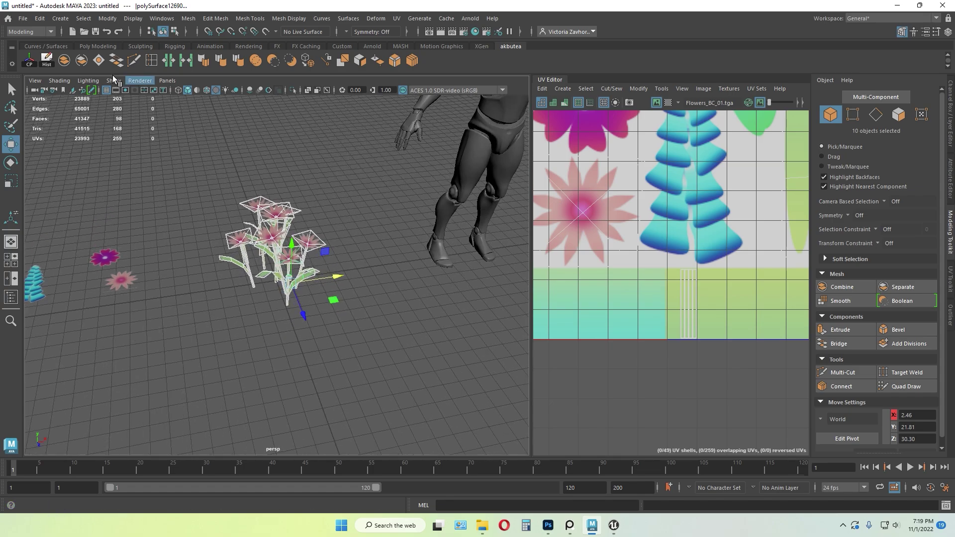
pyautogui.click(65, 61)
pyautogui.click(326, 241)
pyautogui.scroll(-5, 326, 243)
pyautogui.keyDown('alt'); pyautogui.moveTo(326, 244); pyautogui.dragTo(318, 219); pyautogui.keyUp('alt')
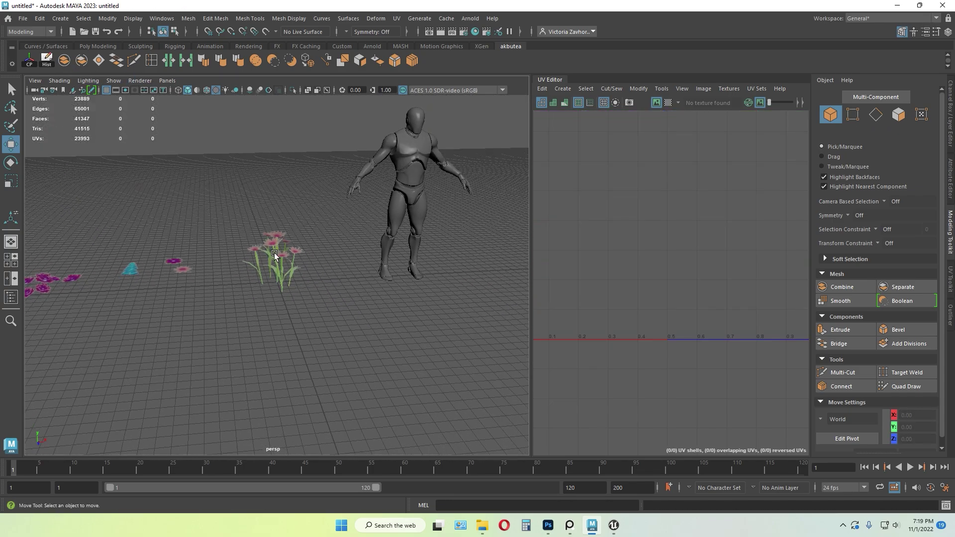
pyautogui.click(279, 256)
pyautogui.scroll(5, 297, 258)
pyautogui.moveTo(298, 259)
pyautogui.keyDown('alt'); pyautogui.mouseDown()
pyautogui.moveTo(316, 258)
pyautogui.moveTo(292, 260)
pyautogui.mouseUp(); pyautogui.keyUp('alt')
pyautogui.scroll(5, 293, 259)
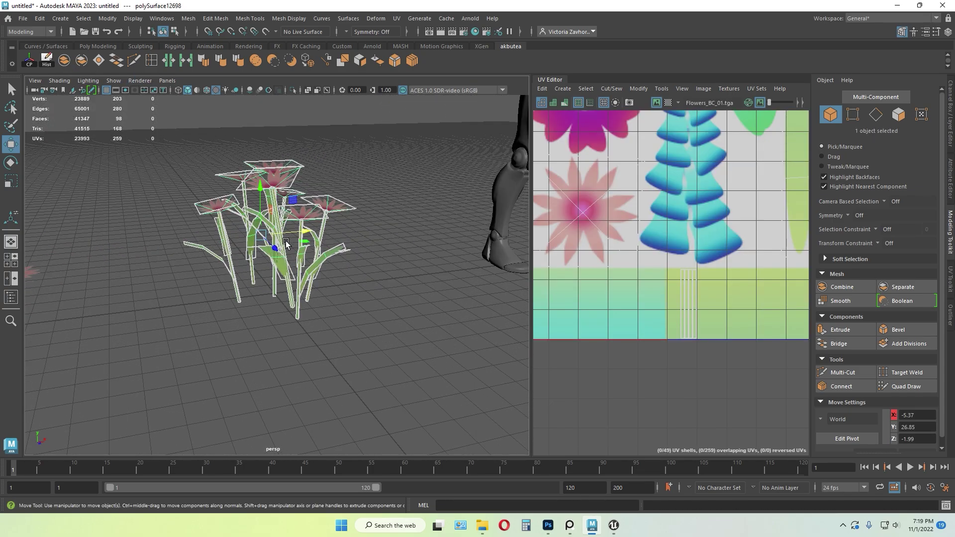
# - Create a polygon plane under the flower cluster and scale it uniformly to about 122
pyautogui.click(366, 350)
pyautogui.scroll(-5, 367, 338)
pyautogui.keyDown('shift'); pyautogui.moveTo(368, 299); pyautogui.dragTo(369, 327, button='right'); pyautogui.keyUp('shift')
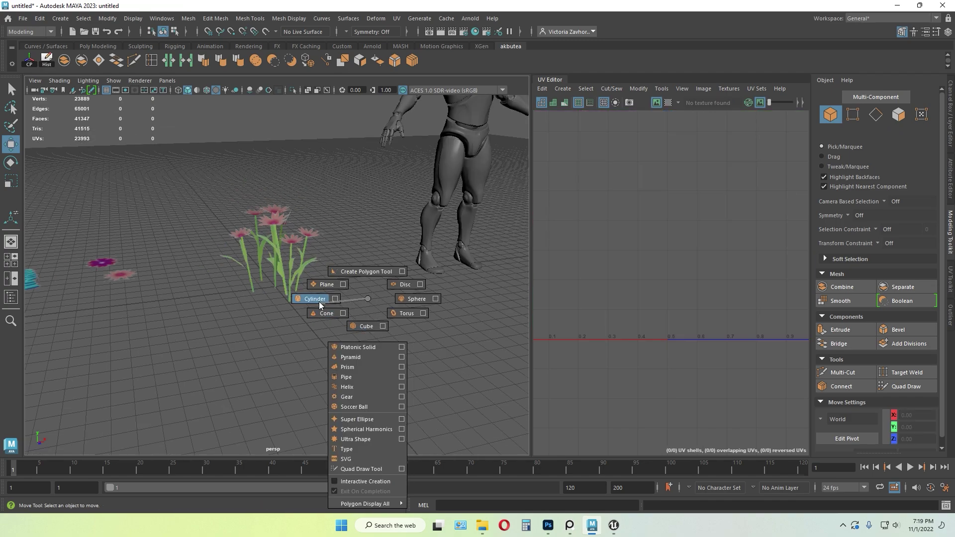
pyautogui.keyDown('shift'); pyautogui.moveTo(321, 297); pyautogui.dragTo(325, 285, button='right'); pyautogui.keyUp('shift')
pyautogui.press('r')
pyautogui.moveTo(275, 287); pyautogui.dragTo(377, 280)
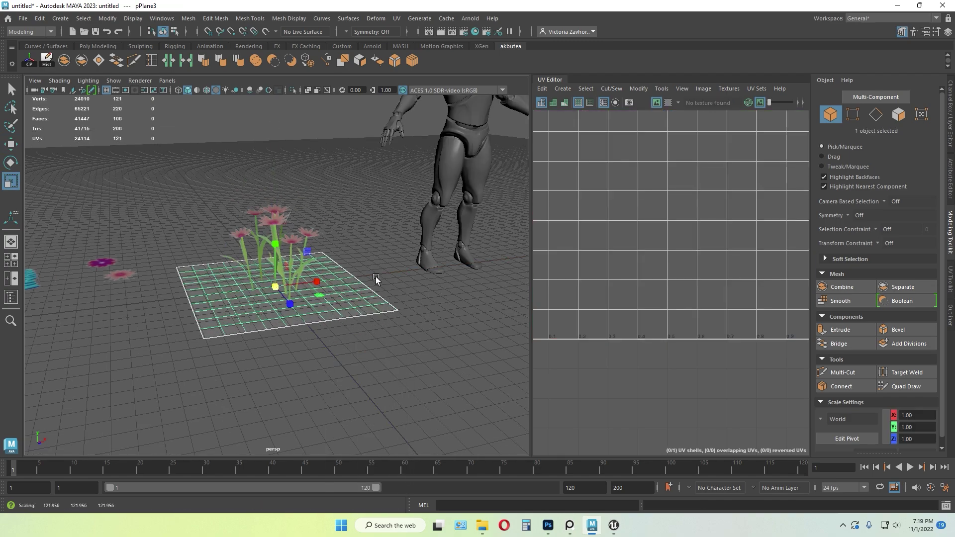
# - Transfer attributes from the plane to the combined flower cluster
pyautogui.keyDown('shift'); pyautogui.click(308, 234); pyautogui.keyUp('shift')
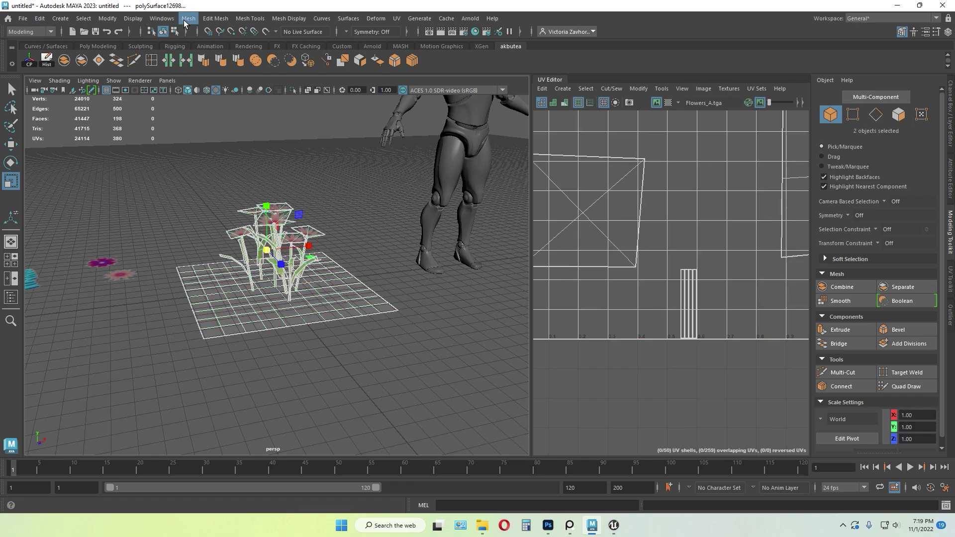
pyautogui.click(187, 19)
pyautogui.click(224, 194)
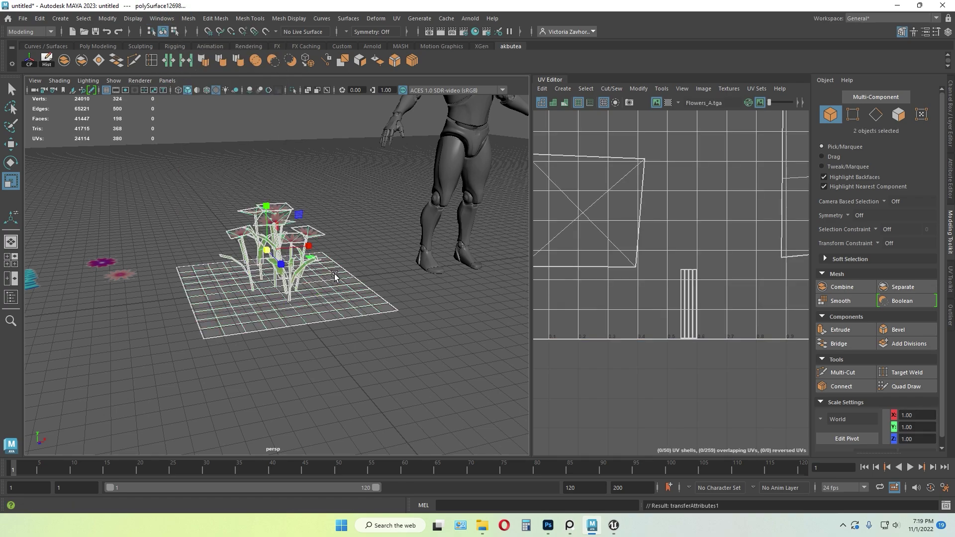
pyautogui.press('F8')
pyautogui.press('F8')
pyautogui.click(277, 195)
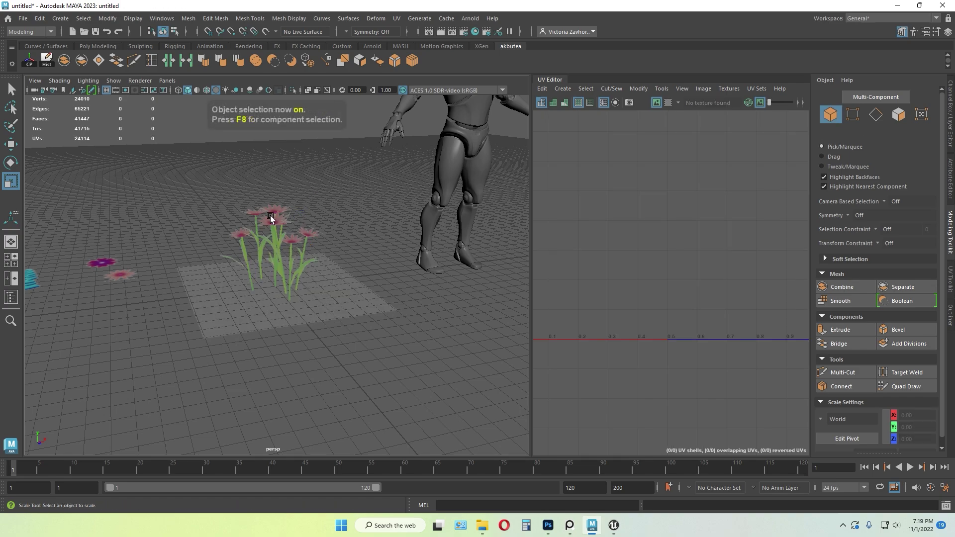
# - Delete the construction history of the flower cluster and remove the helper plane
pyautogui.click(270, 218)
pyautogui.click(54, 59)
pyautogui.click(324, 286)
pyautogui.press('Delete')
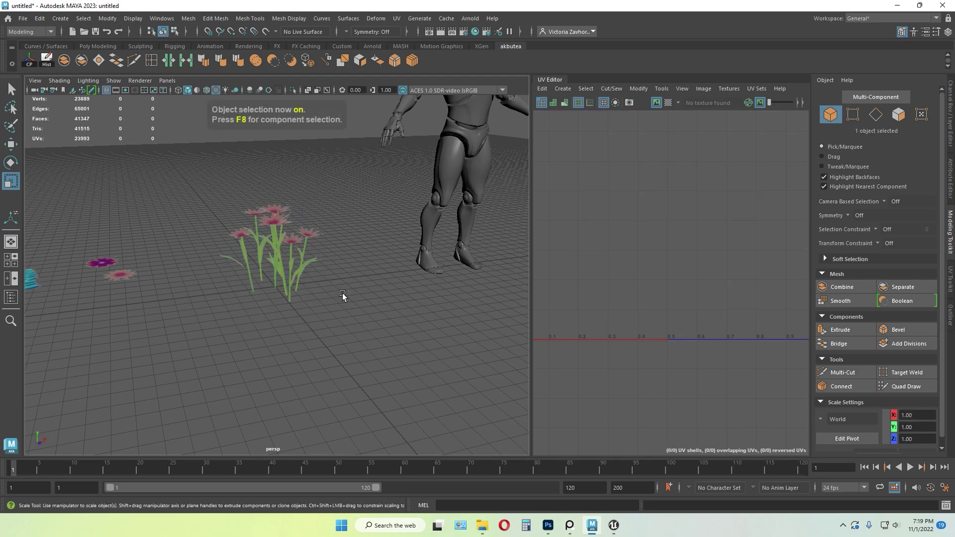
# - Center the flower cluster by setting its X and Z position to 0
pyautogui.scroll(3, 300, 262)
pyautogui.click(285, 260)
pyautogui.press('w')
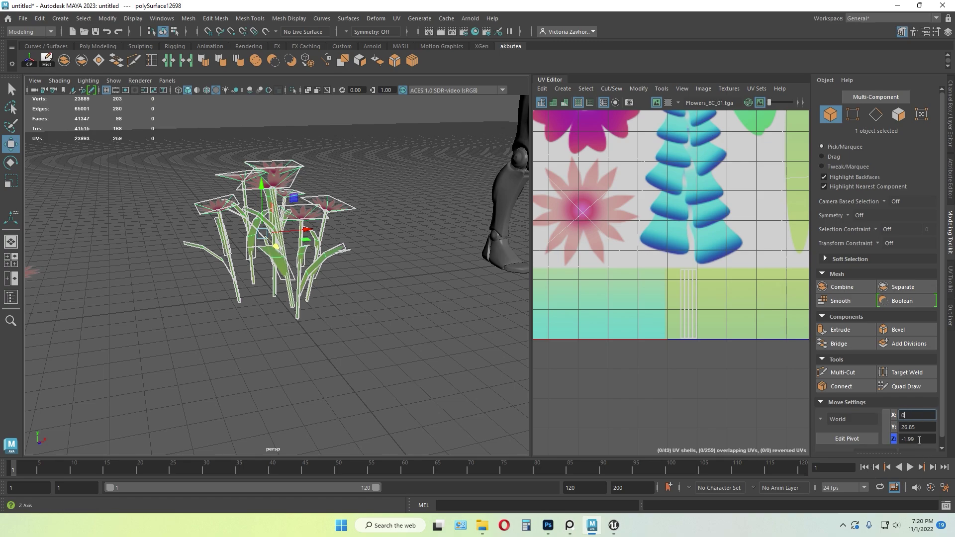
pyautogui.moveTo(920, 440); pyautogui.dragTo(890, 438)
pyautogui.write('0')
pyautogui.press('Return')
pyautogui.scroll(4, 309, 332)
pyautogui.keyDown('alt'); pyautogui.moveTo(247, 360); pyautogui.dragTo(259, 366); pyautogui.keyUp('alt')
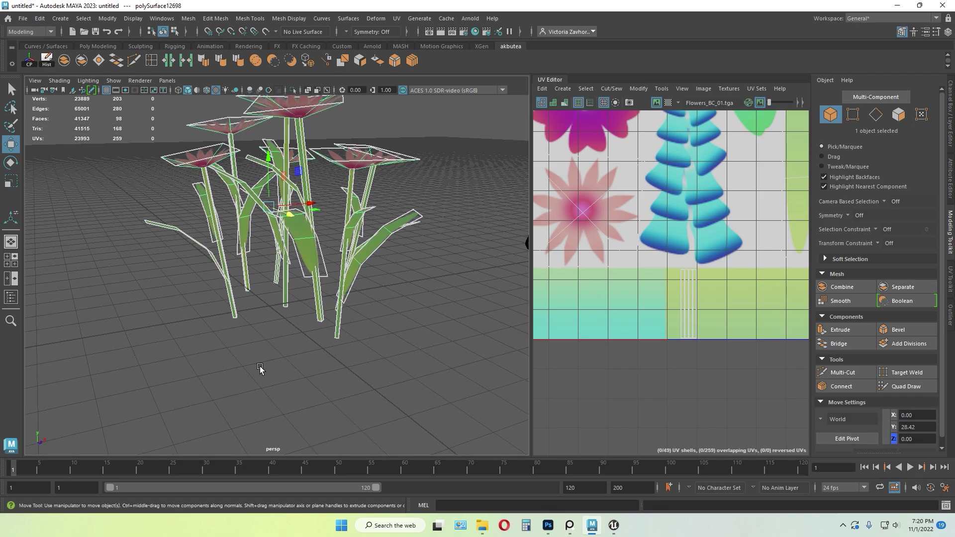
# - Snap the flower cluster's pivot down to the grid origin at the base of the stems
pyautogui.press('d')
pyautogui.press('x')
pyautogui.moveTo(267, 176); pyautogui.dragTo(320, 339)
pyautogui.scroll(-4, 297, 333)
pyautogui.scroll(4, 321, 339)
pyautogui.keyDown('alt'); pyautogui.moveTo(360, 375); pyautogui.dragTo(351, 337, button='middle'); pyautogui.keyUp('alt')
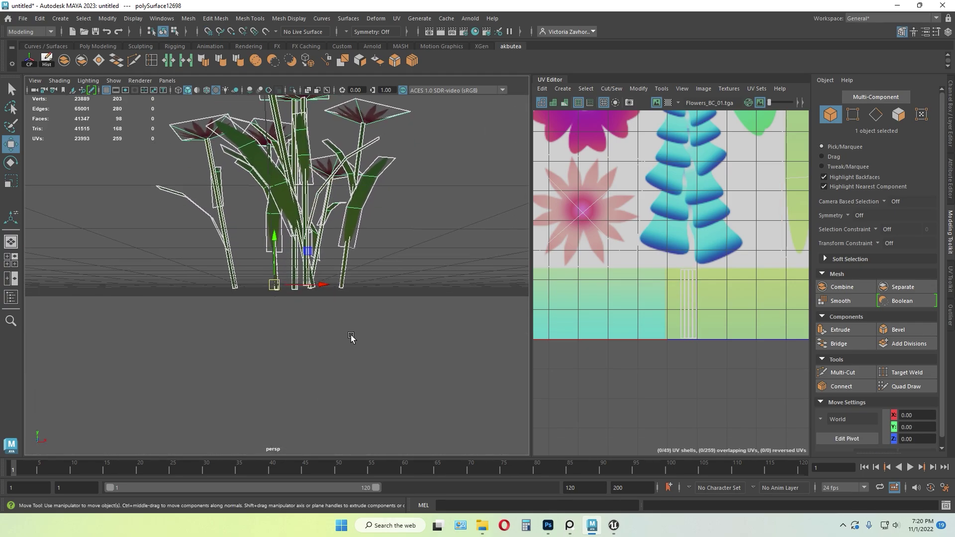
# - Adjust the flower cluster's height along Y and snap its pivot back to the grid at Y 0
pyautogui.keyDown('alt'); pyautogui.moveTo(352, 337); pyautogui.dragTo(324, 330); pyautogui.keyUp('alt')
pyautogui.moveTo(273, 239)
pyautogui.mouseDown()
pyautogui.moveTo(254, 261)
pyautogui.moveTo(274, 269)
pyautogui.moveTo(264, 239)
pyautogui.mouseUp()
pyautogui.press('d')
pyautogui.press('x')
pyautogui.moveTo(263, 272); pyautogui.dragTo(263, 275)
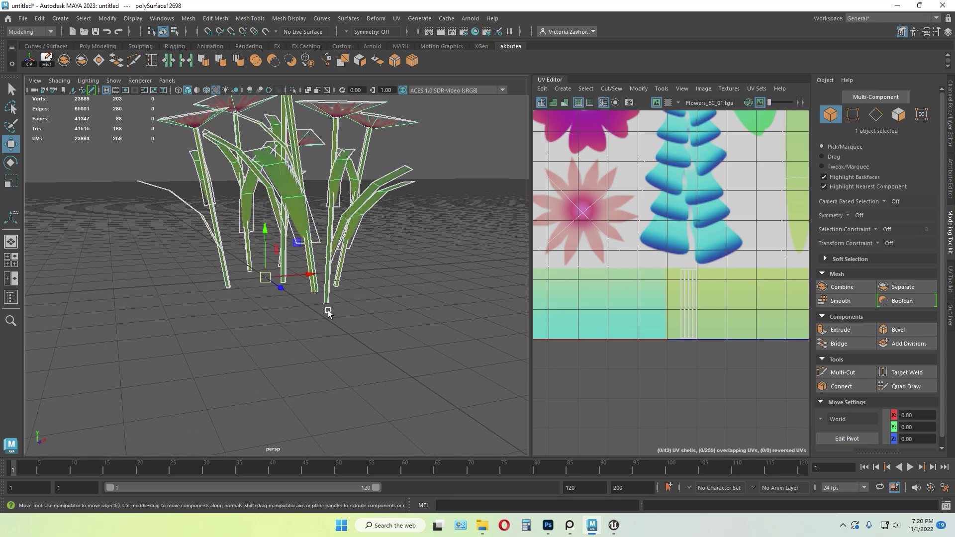
# - Export the selected pink flower cluster as Flower_n_06.fbx to the Flowers folder
pyautogui.scroll(-5, 326, 313)
pyautogui.keyDown('alt'); pyautogui.moveTo(326, 314); pyautogui.dragTo(218, 332); pyautogui.keyUp('alt')
pyautogui.scroll(4, 299, 308)
pyautogui.scroll(-5, 243, 312)
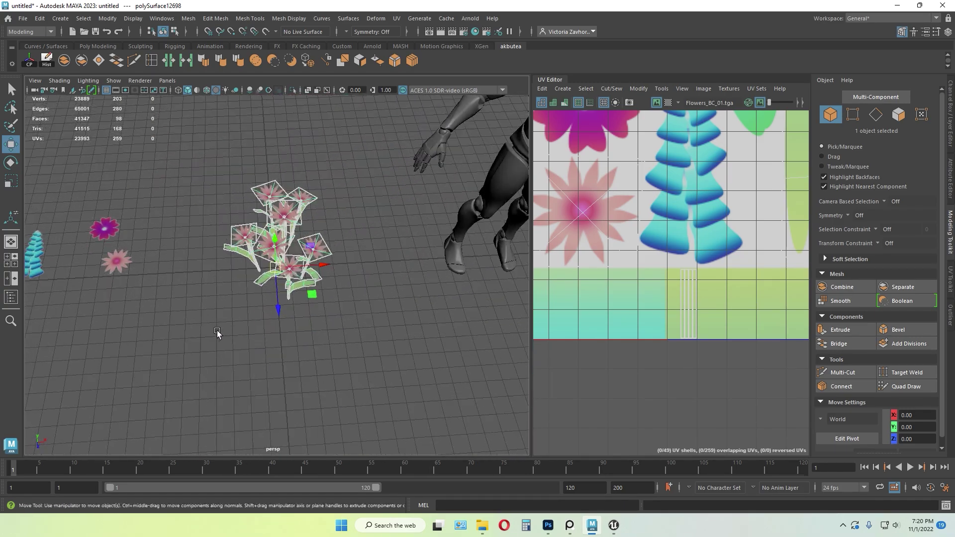
pyautogui.click(217, 331)
pyautogui.click(260, 250)
pyautogui.click(23, 21)
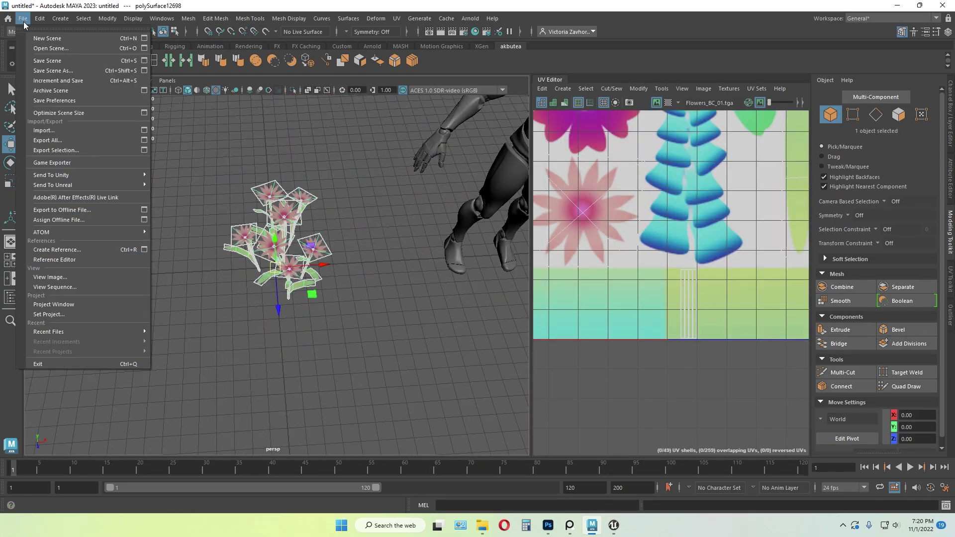
pyautogui.click(60, 151)
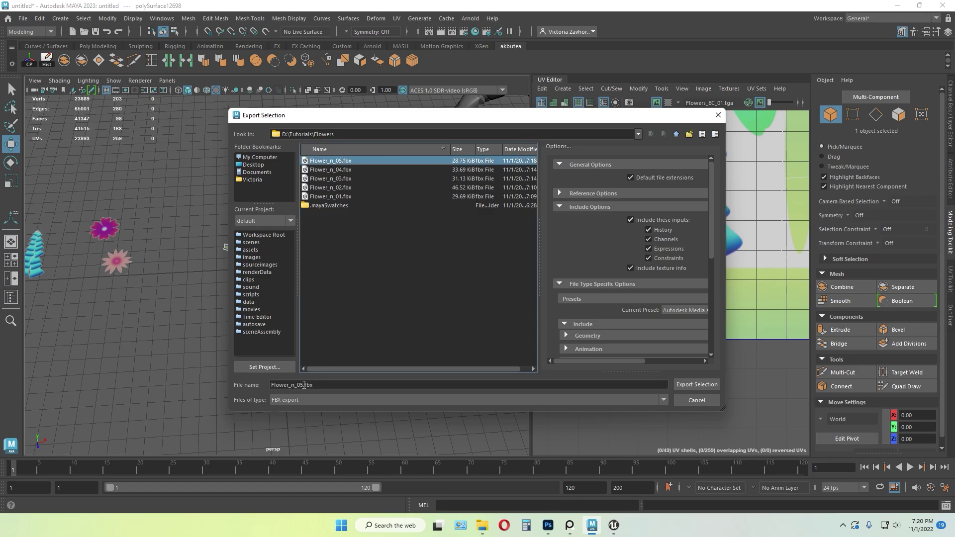
pyautogui.click(301, 386)
pyautogui.press('BackSpace')
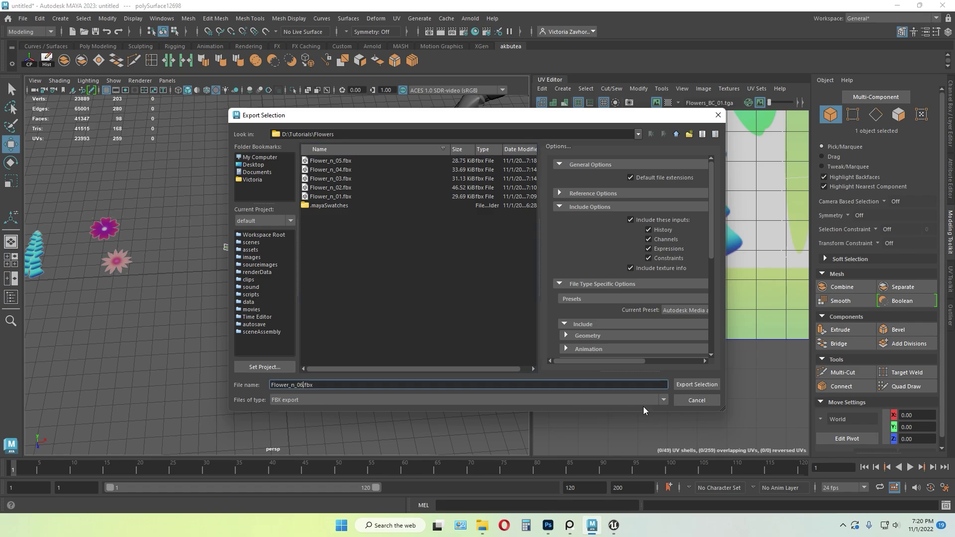
pyautogui.click(685, 384)
pyautogui.scroll(-5, 239, 308)
pyautogui.keyDown('alt'); pyautogui.moveTo(243, 324); pyautogui.dragTo(216, 324); pyautogui.keyUp('alt')
pyautogui.click(255, 313)
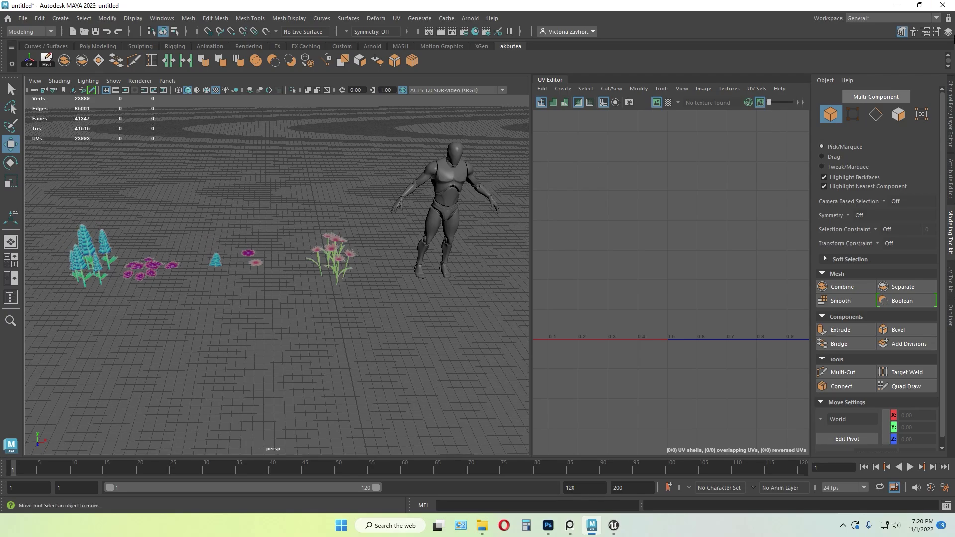
# - Switch to Unreal Engine and import Flower_n_01 to Flower_n_06, Flowers_A and Flowers_BC_01 into the Flowers content folder, applying the FBX options to all
pyautogui.click(617, 526)
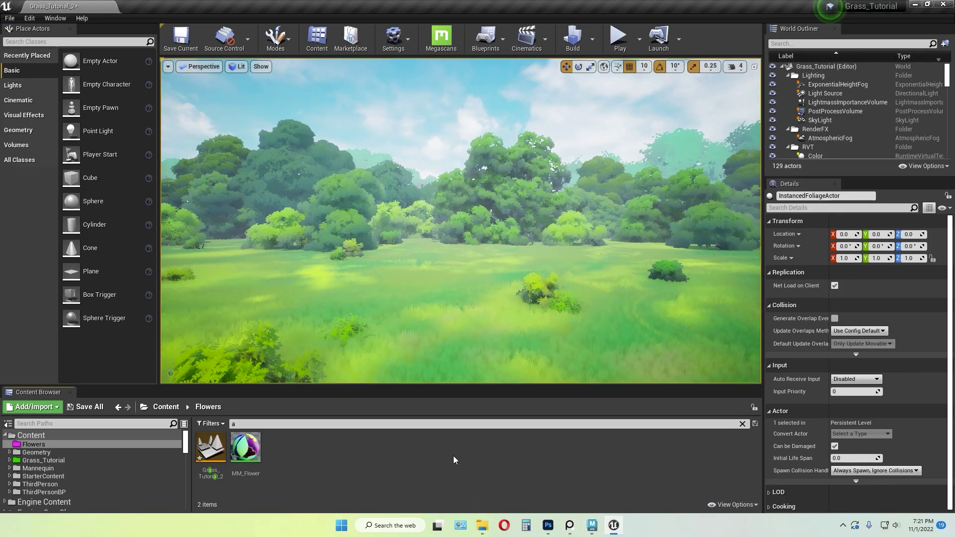
pyautogui.click(482, 526)
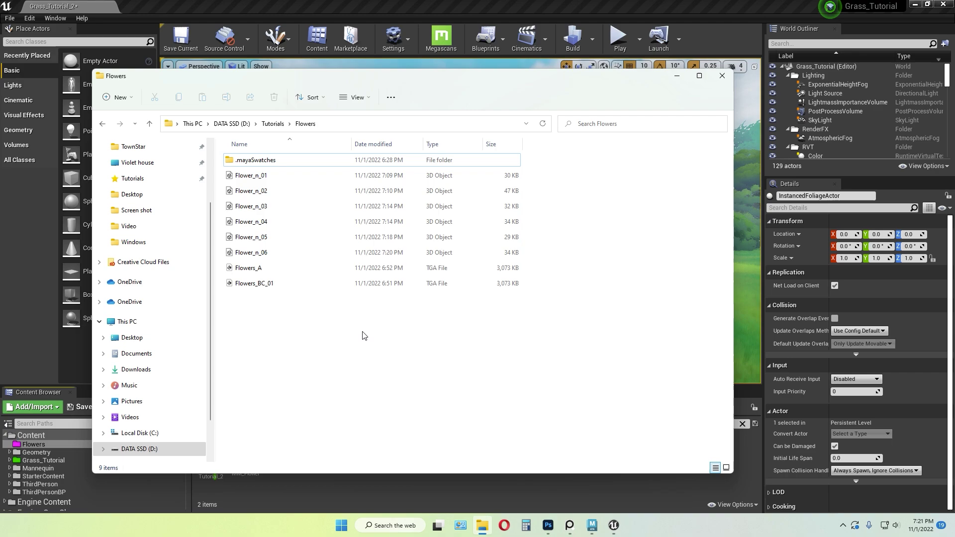
pyautogui.click(266, 283)
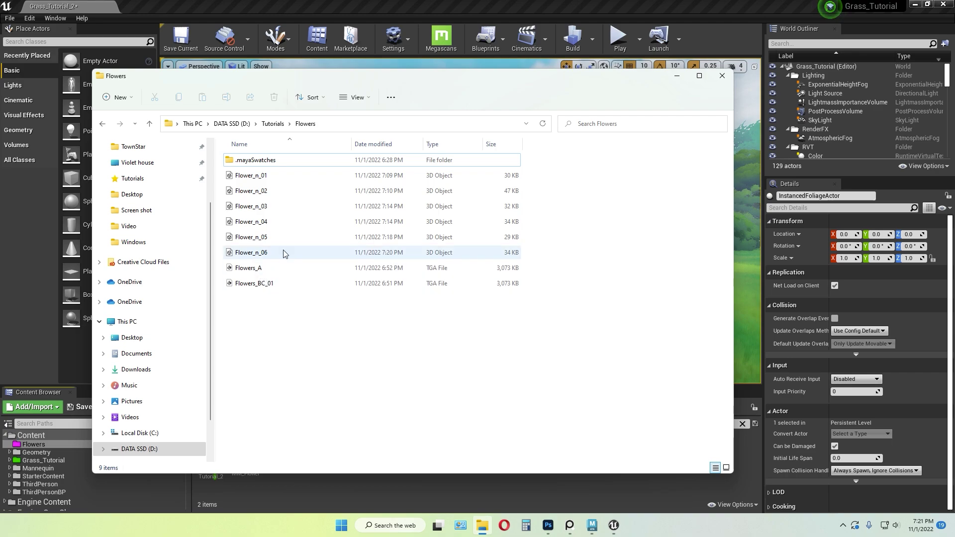
pyautogui.keyDown('shift'); pyautogui.click(268, 177); pyautogui.keyUp('shift')
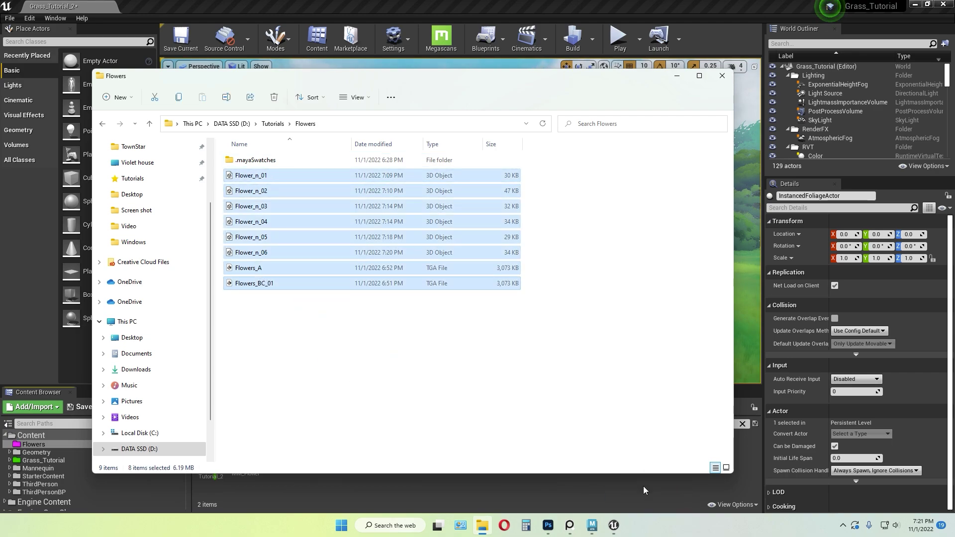
pyautogui.click(675, 79)
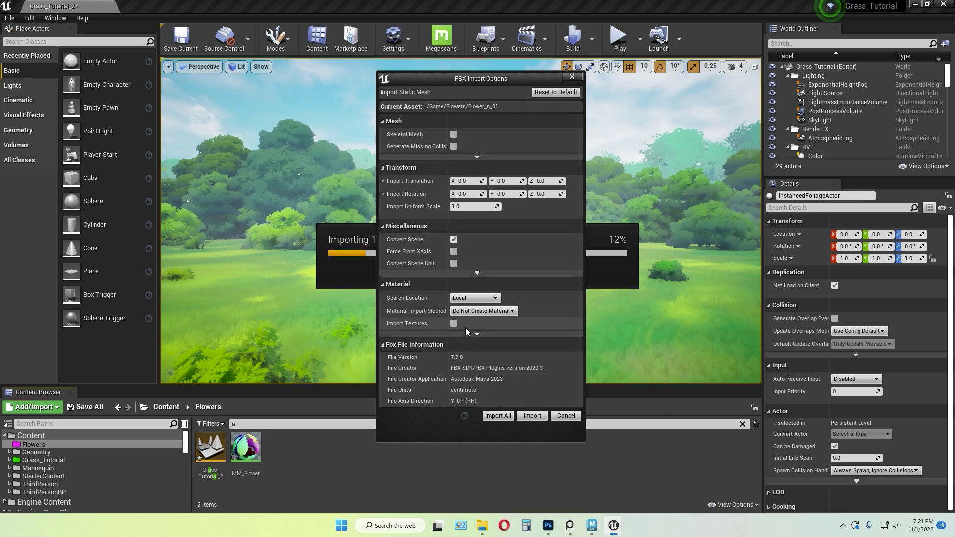
pyautogui.click(476, 157)
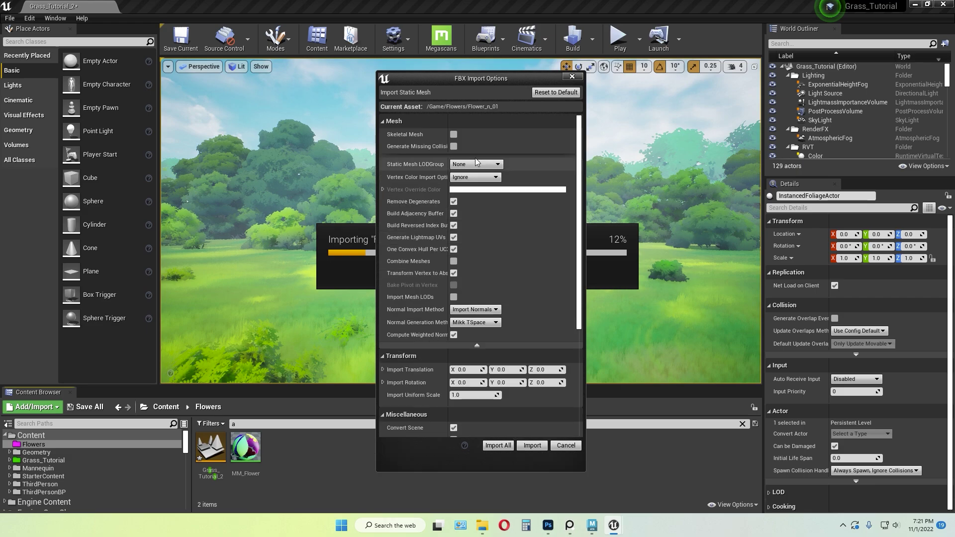
pyautogui.click(498, 446)
pyautogui.click(714, 112)
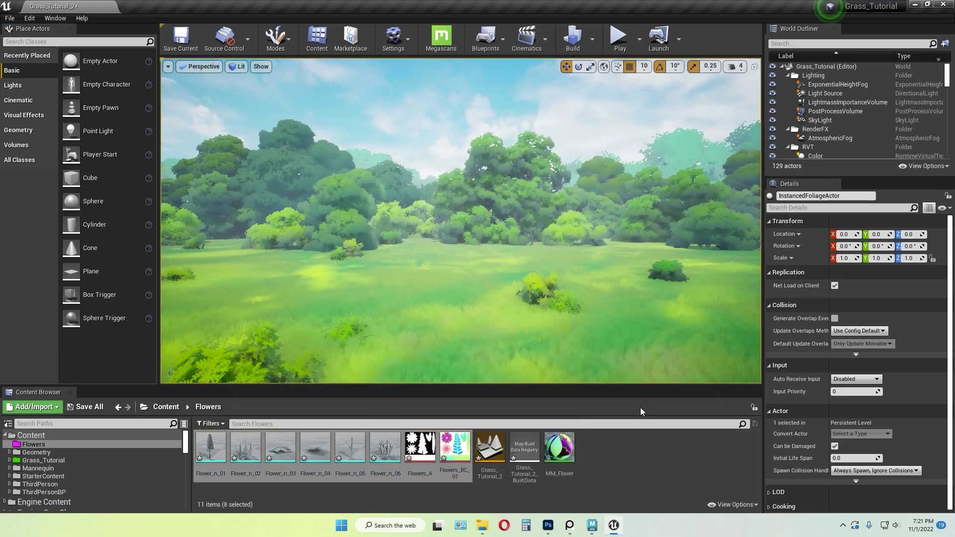
pyautogui.click(592, 459)
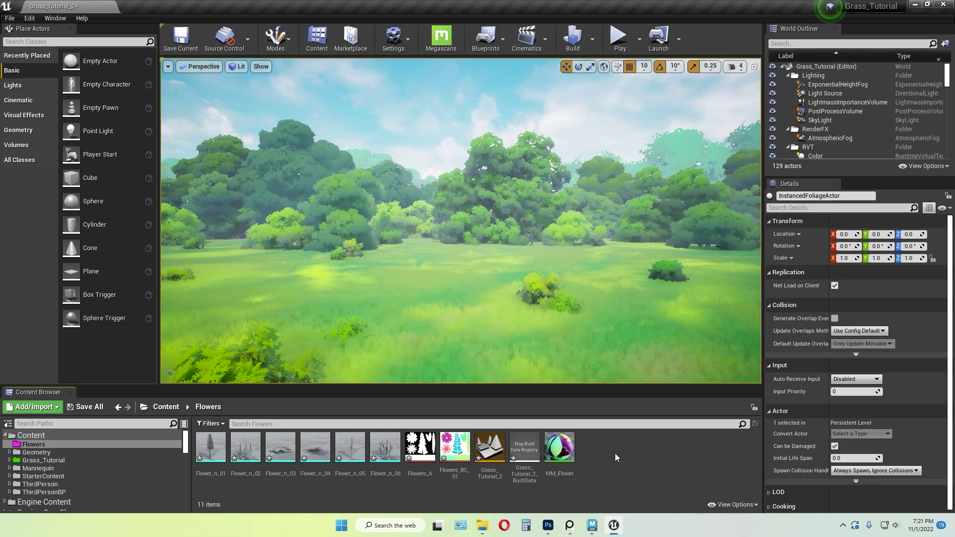
# - Open the MM_Flower material in a maximized editor and review its full node graph
pyautogui.click(560, 449)
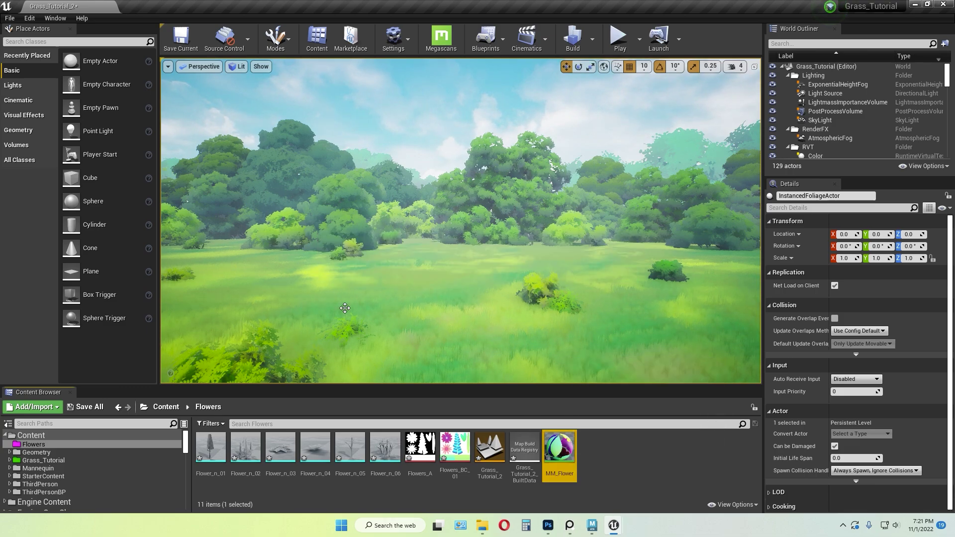
pyautogui.moveTo(35, 40); pyautogui.dragTo(498, 93)
pyautogui.click(517, 89)
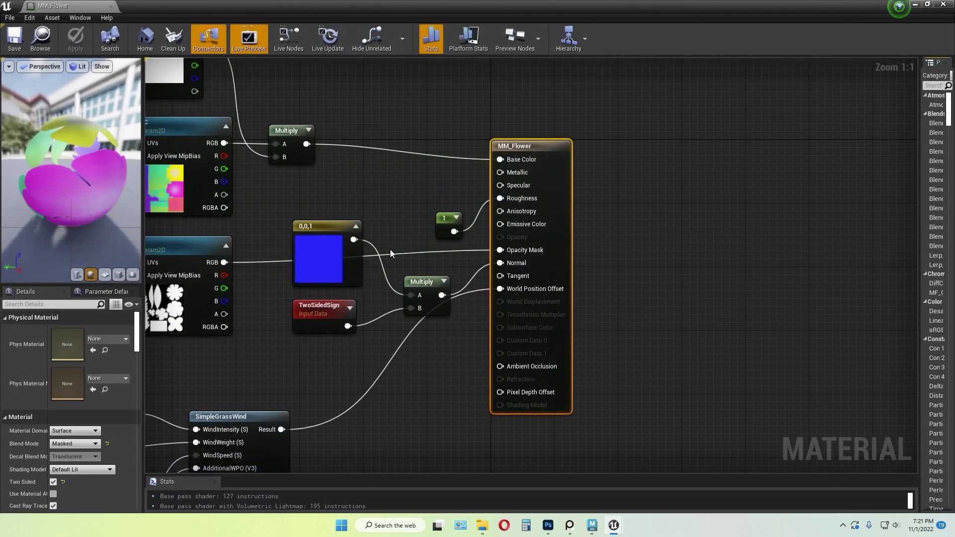
pyautogui.scroll(-3, 390, 249)
pyautogui.moveTo(419, 128); pyautogui.dragTo(517, 130, button='right')
pyautogui.click(516, 130)
pyautogui.moveTo(497, 166); pyautogui.dragTo(577, 170, button='right')
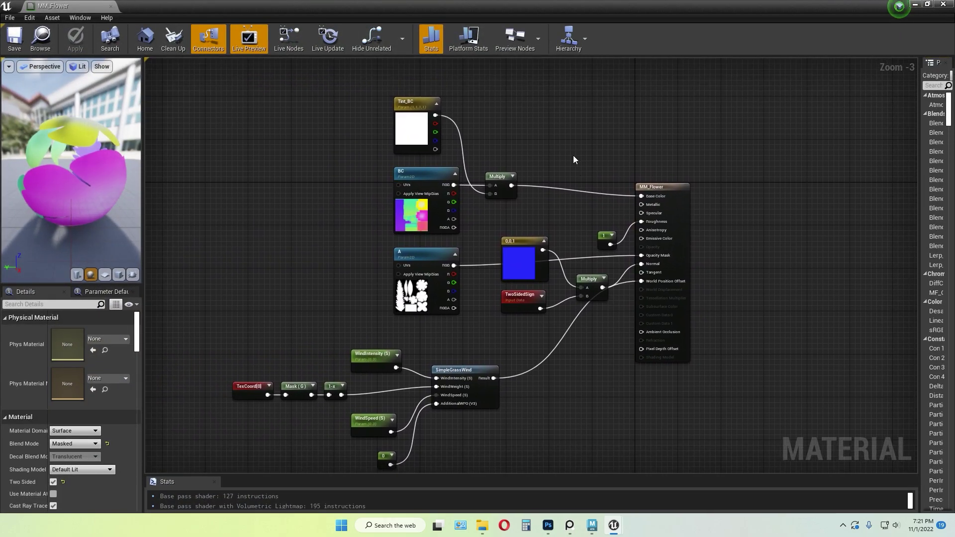
pyautogui.click(669, 185)
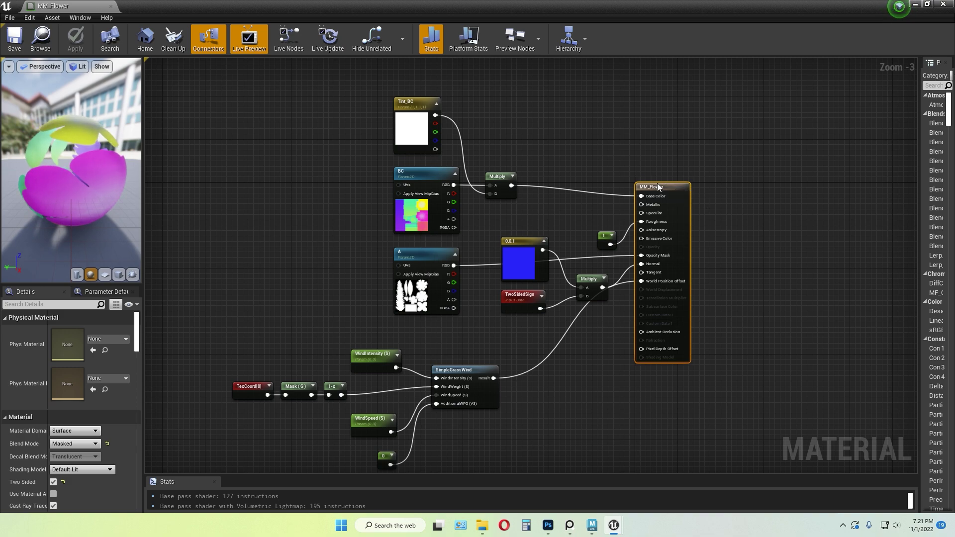
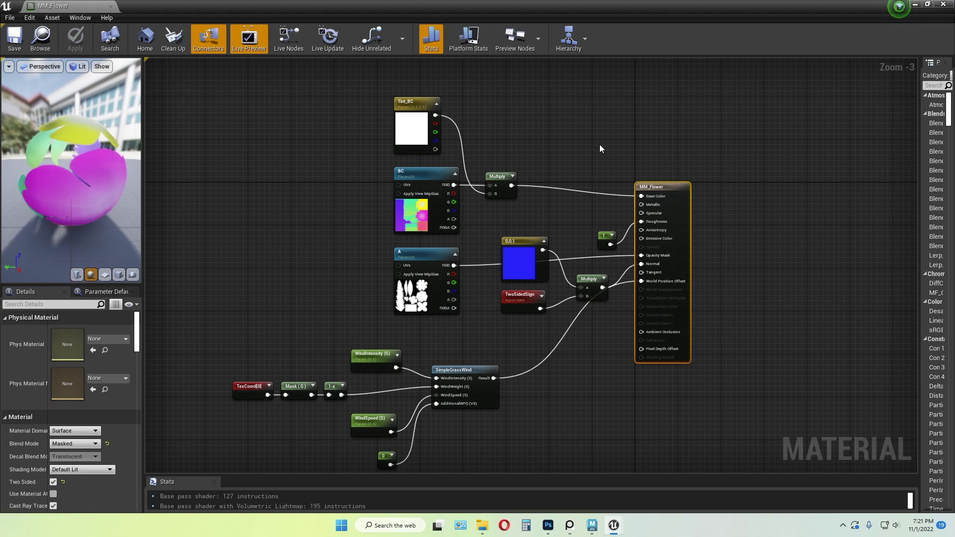
pyautogui.click(537, 139)
# - Spread out the MM_Flower graph by repositioning the base color, A texture, normal, roughness and wind node groups
pyautogui.moveTo(356, 89); pyautogui.dragTo(520, 211)
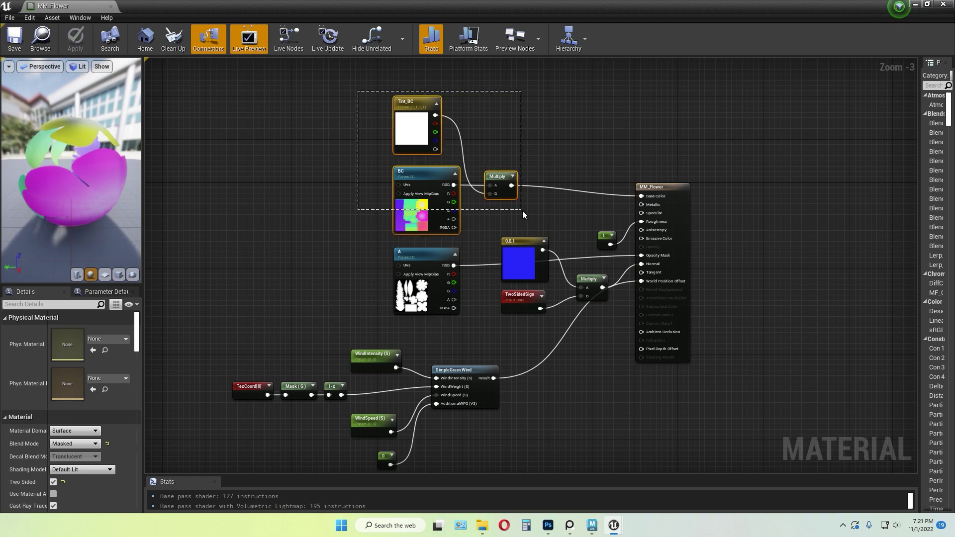
pyautogui.moveTo(500, 177); pyautogui.dragTo(500, 144)
pyautogui.moveTo(420, 260); pyautogui.dragTo(313, 233)
pyautogui.moveTo(492, 223); pyautogui.dragTo(556, 291)
pyautogui.click(593, 237)
pyautogui.moveTo(599, 238); pyautogui.dragTo(594, 218)
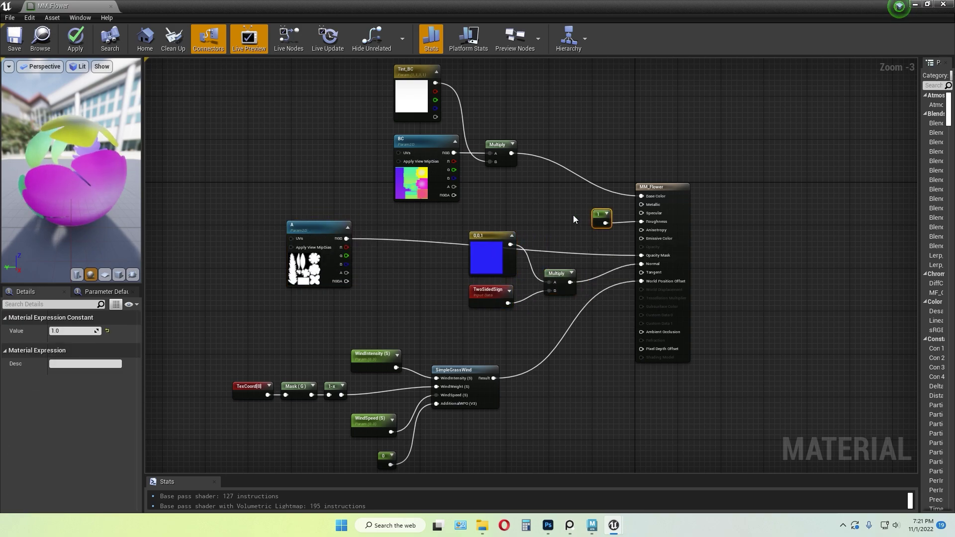
pyautogui.click(573, 217)
pyautogui.moveTo(180, 358); pyautogui.dragTo(480, 469)
pyautogui.moveTo(466, 355); pyautogui.dragTo(467, 358)
pyautogui.click(575, 366)
# - Shrink the material editor to a floating window that leaves the Flowers folder's assets accessible
pyautogui.scroll(3, 437, 174)
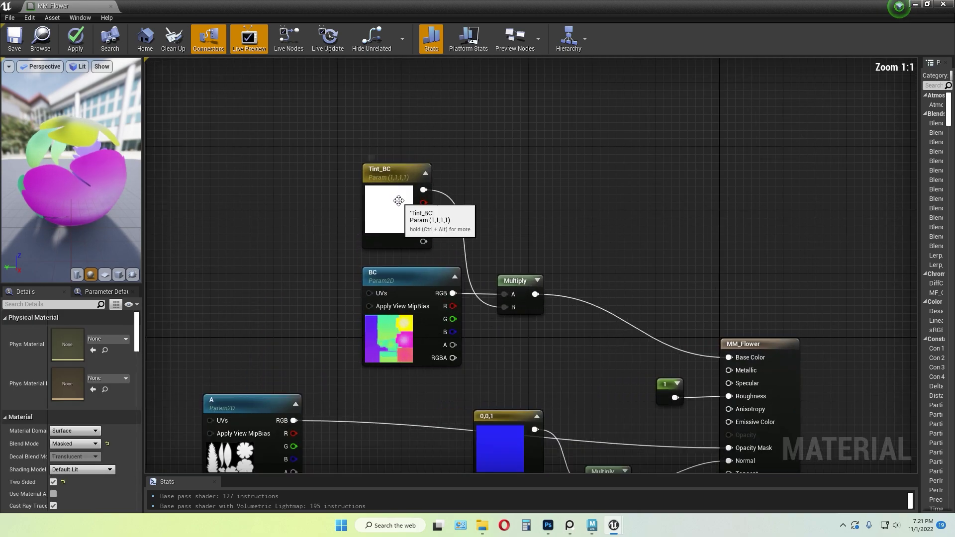
pyautogui.moveTo(548, 215); pyautogui.dragTo(588, 185, button='right')
pyautogui.moveTo(805, 5); pyautogui.dragTo(443, 97)
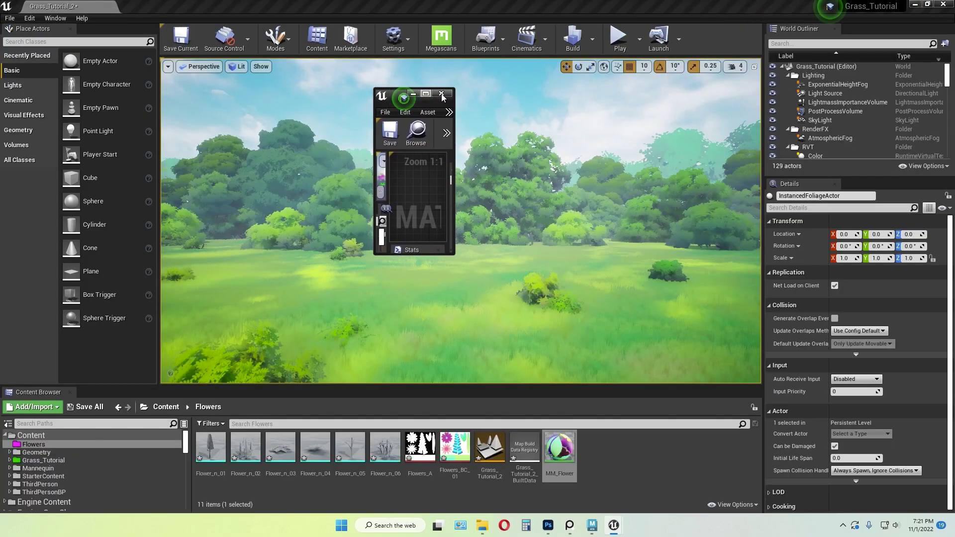
pyautogui.click(386, 94)
pyautogui.click(344, 81)
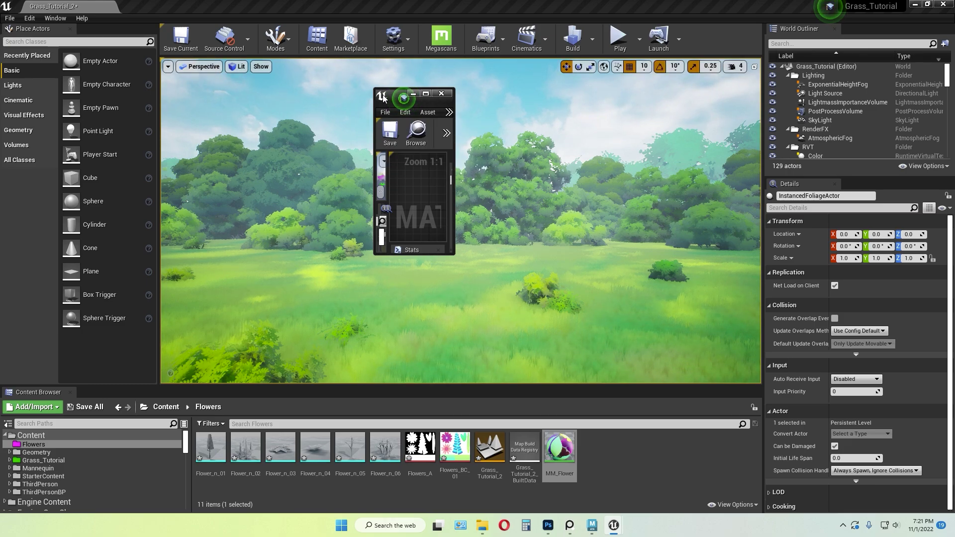
pyautogui.moveTo(394, 98); pyautogui.dragTo(66, 26)
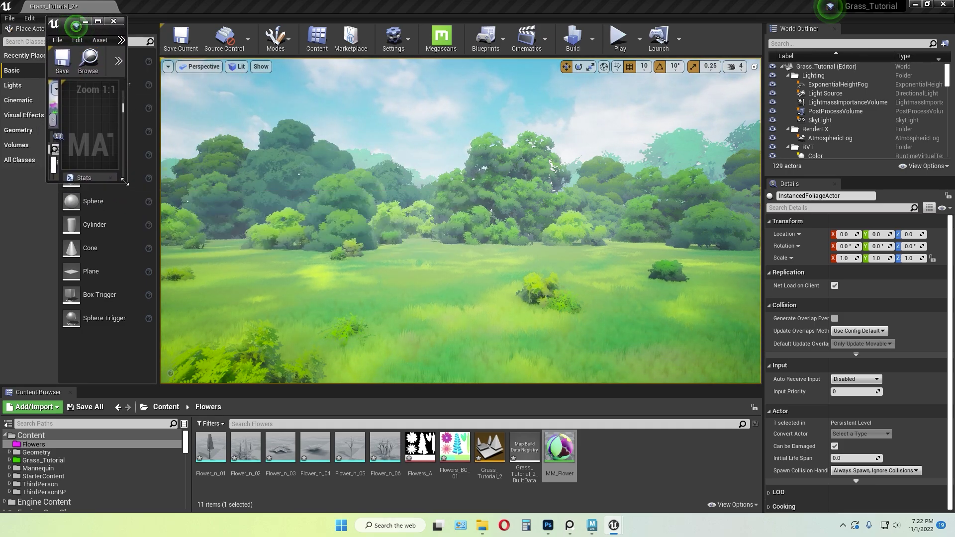
pyautogui.moveTo(125, 182); pyautogui.dragTo(589, 401)
pyautogui.scroll(1, 319, 223)
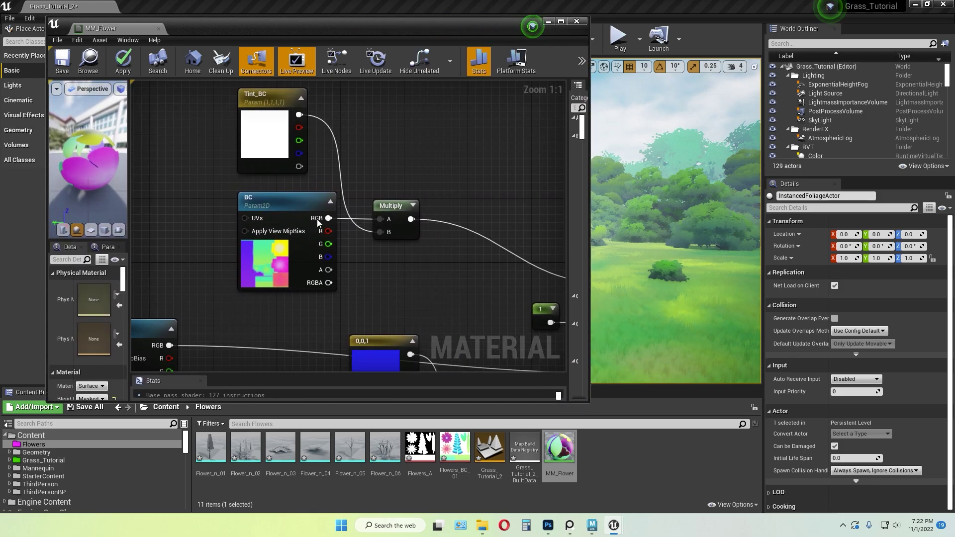
pyautogui.moveTo(389, 301); pyautogui.dragTo(448, 305, button='right')
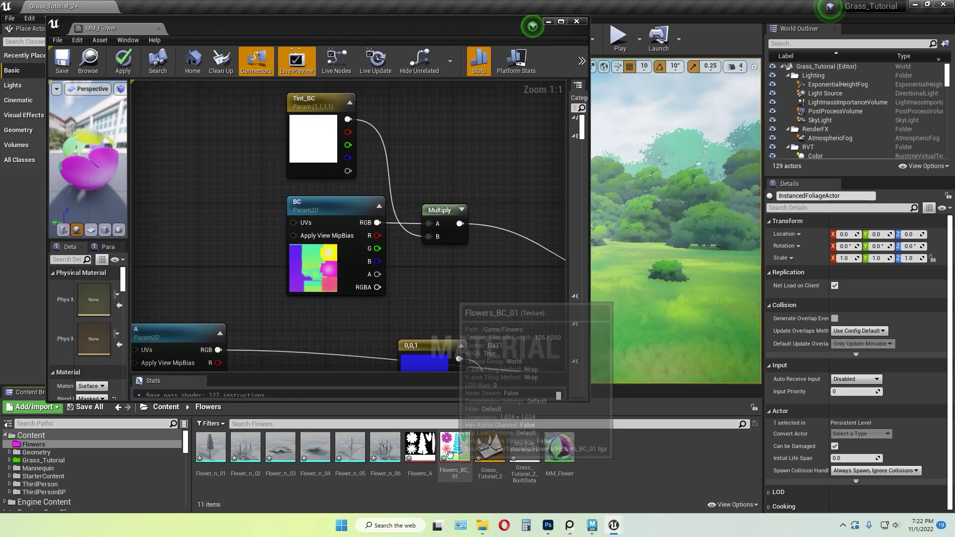
# - Try adding the Flowers_BC_01 texture to the material as a parameter named fdsfds, and delete that node
pyautogui.click(462, 472)
pyautogui.moveTo(454, 451); pyautogui.dragTo(221, 191)
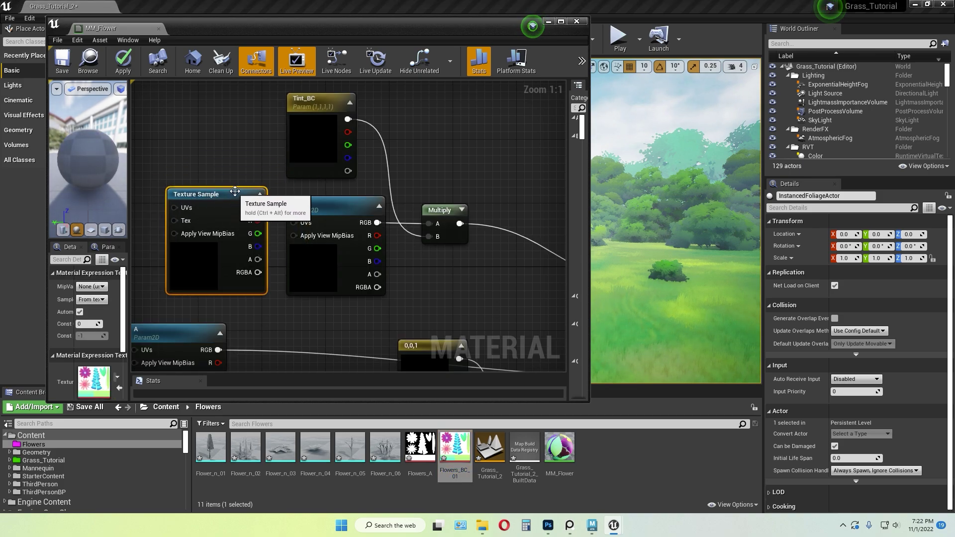
pyautogui.rightClick(222, 194)
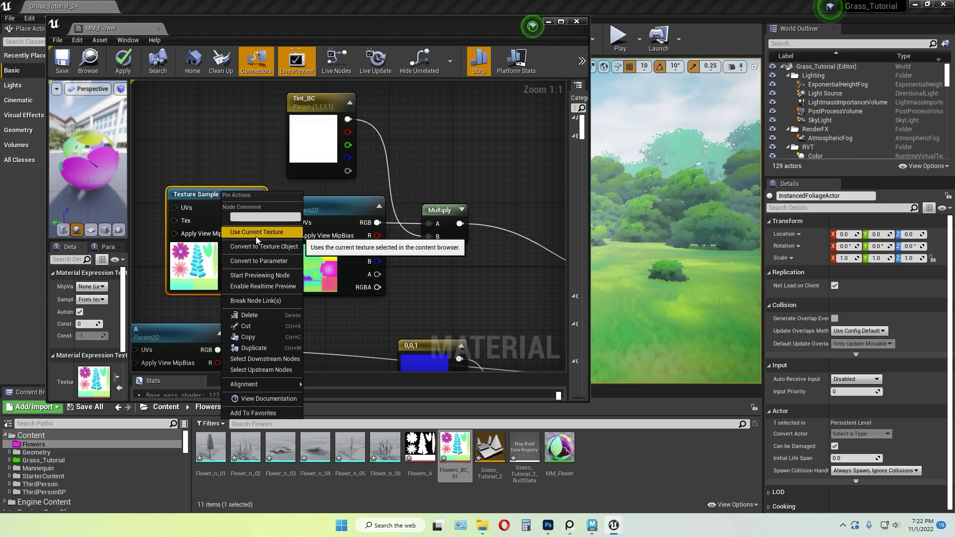
pyautogui.click(258, 261)
pyautogui.write('fdsfds')
pyautogui.press('Return')
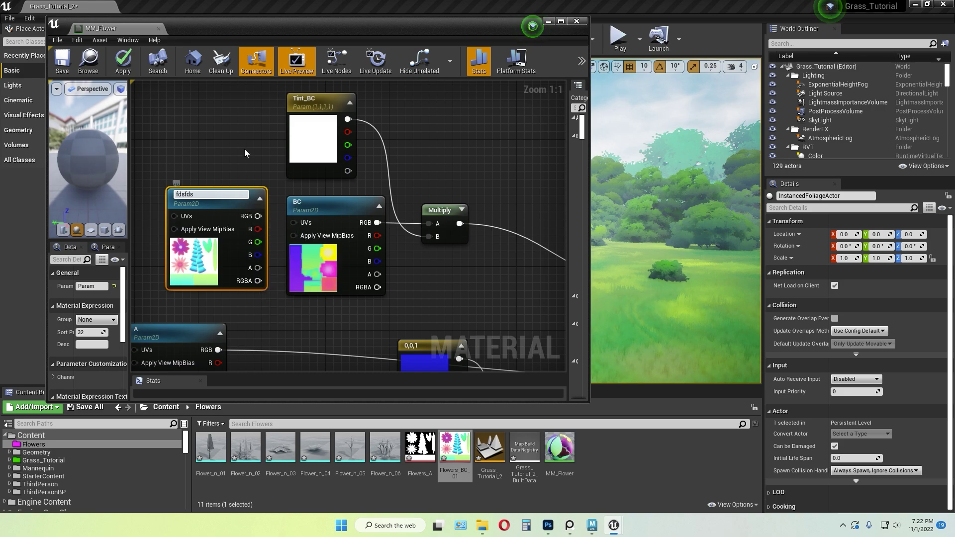
pyautogui.press('Delete')
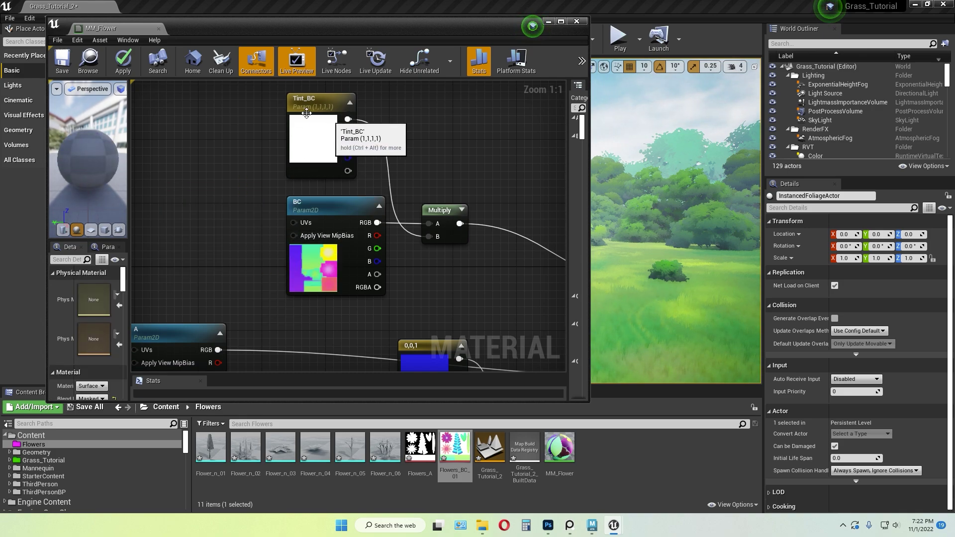
# - Add a three-component vector constant beside Tint_BC and convert it to a parameter named dsasa
pyautogui.press('3')
pyautogui.click(213, 129)
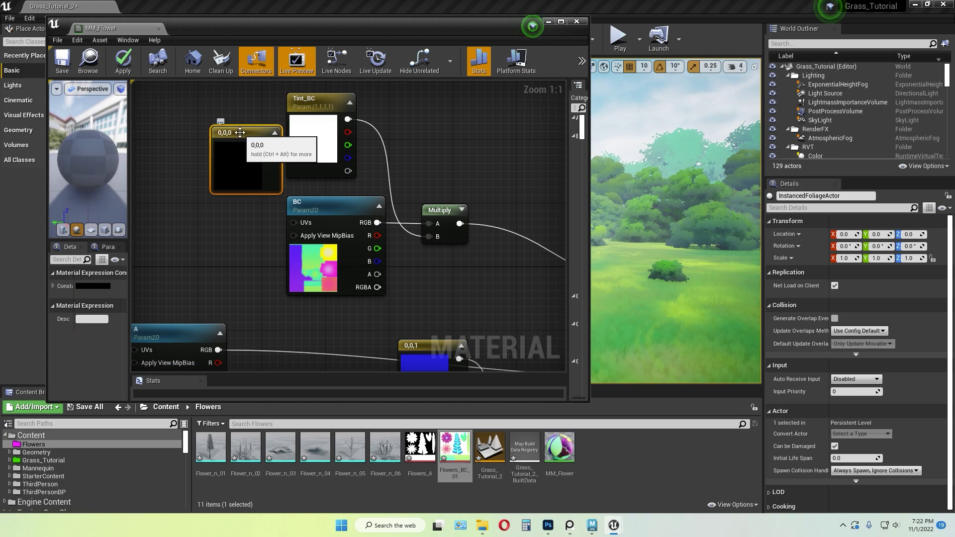
pyautogui.rightClick(240, 132)
pyautogui.click(258, 173)
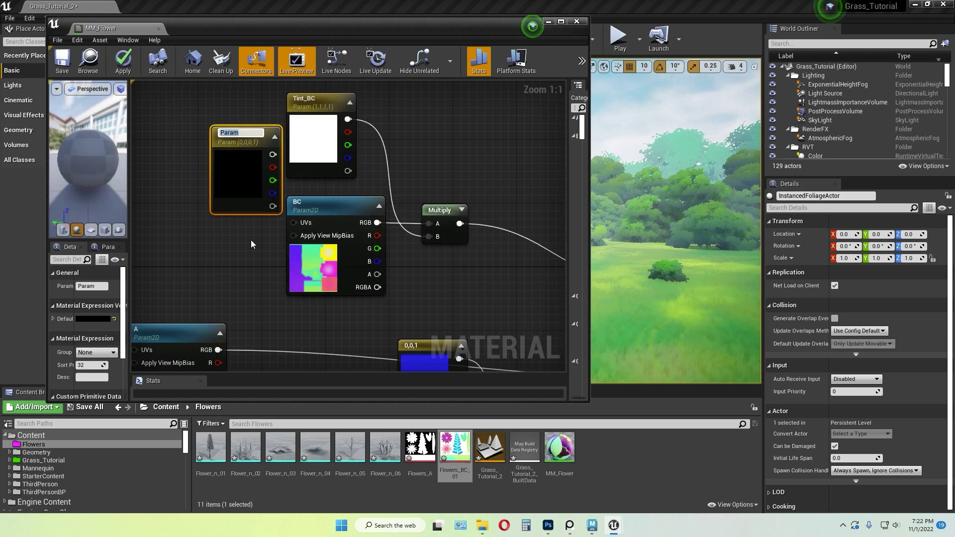
pyautogui.write('dsasa')
pyautogui.click(236, 246)
pyautogui.moveTo(234, 137); pyautogui.dragTo(213, 119)
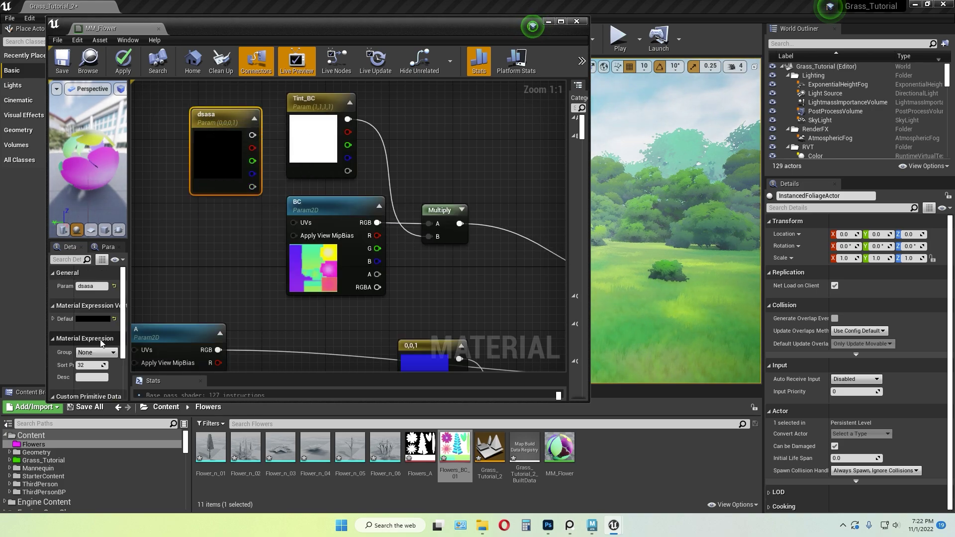
# - Set the dsasa parameter's default color to white and delete the node
pyautogui.click(96, 321)
pyautogui.moveTo(247, 314); pyautogui.dragTo(247, 279)
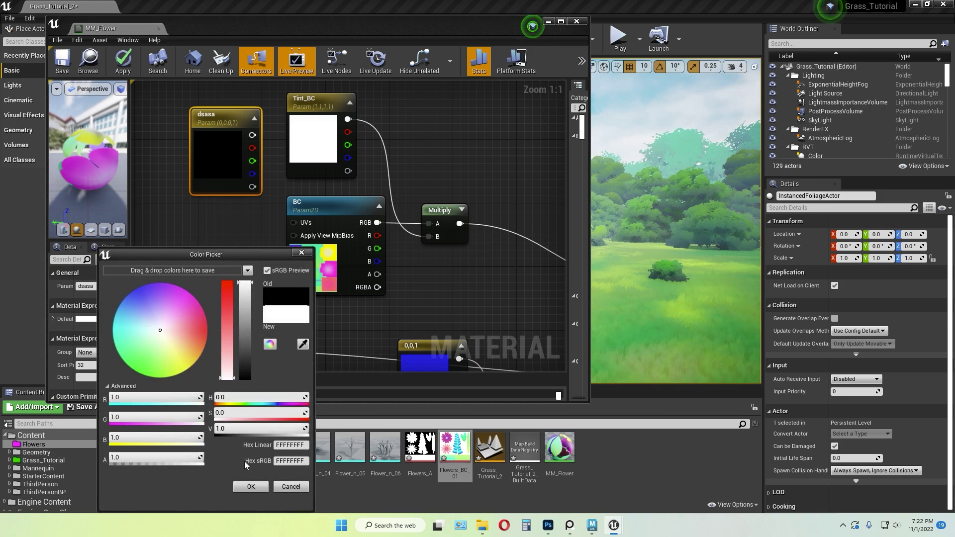
pyautogui.click(251, 487)
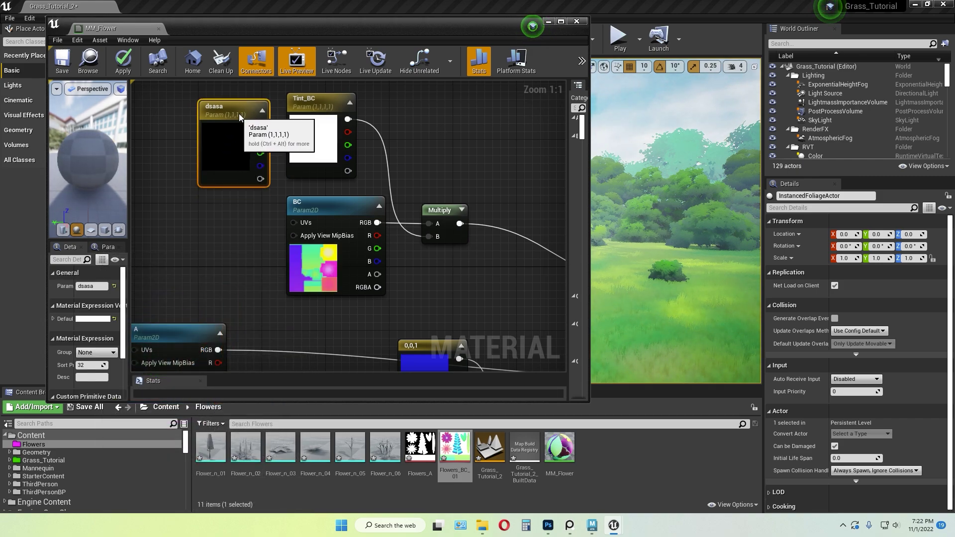
pyautogui.moveTo(234, 157); pyautogui.dragTo(250, 149)
pyautogui.press('Delete')
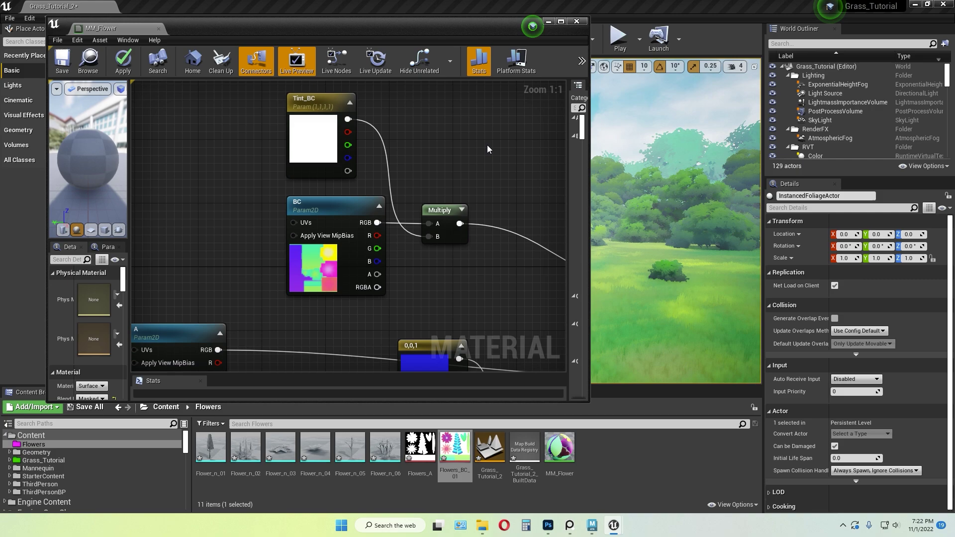
# - Try placing an extra Multiply node above the existing base color Multiply, and delete it
pyautogui.scroll(-5, 488, 145)
pyautogui.scroll(1, 425, 161)
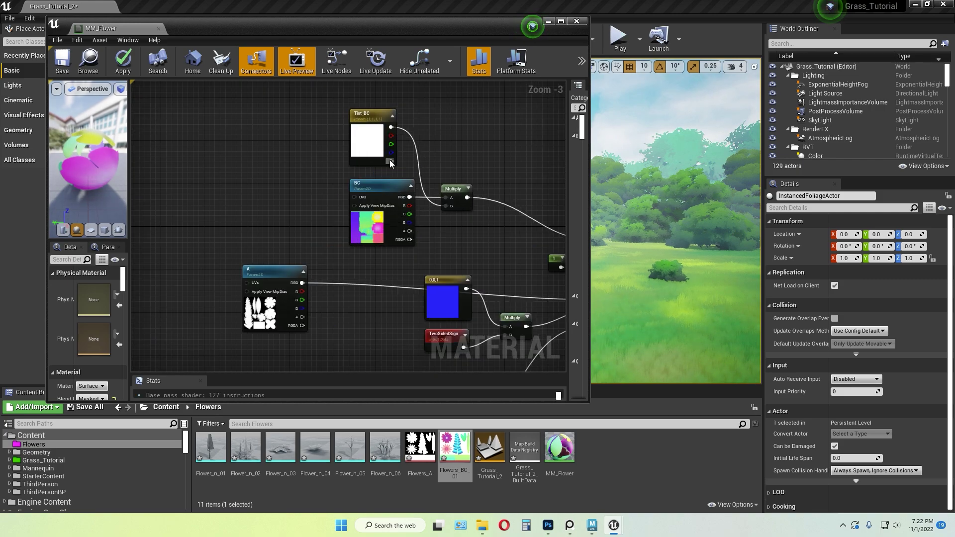
pyautogui.moveTo(471, 130); pyautogui.dragTo(363, 164, button='right')
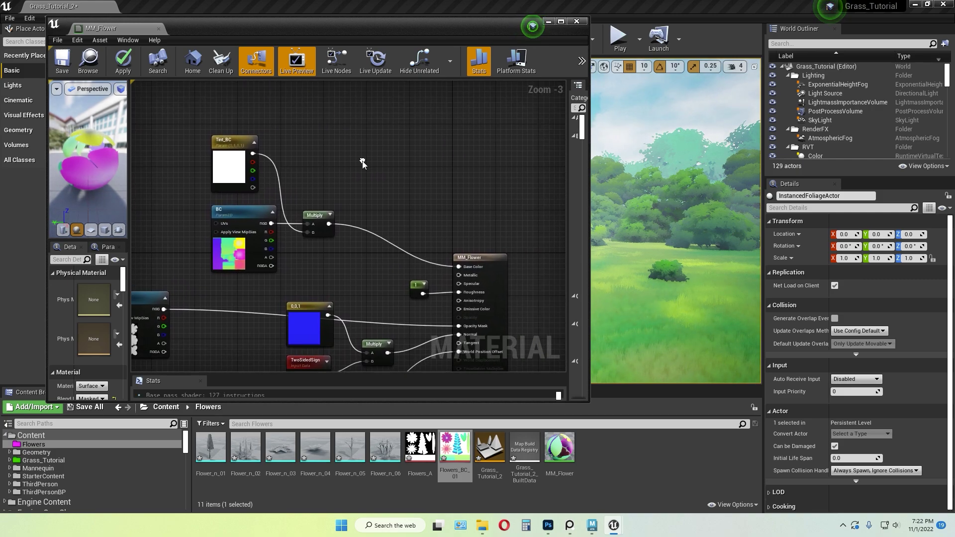
pyautogui.scroll(1, 302, 190)
pyautogui.click(350, 163)
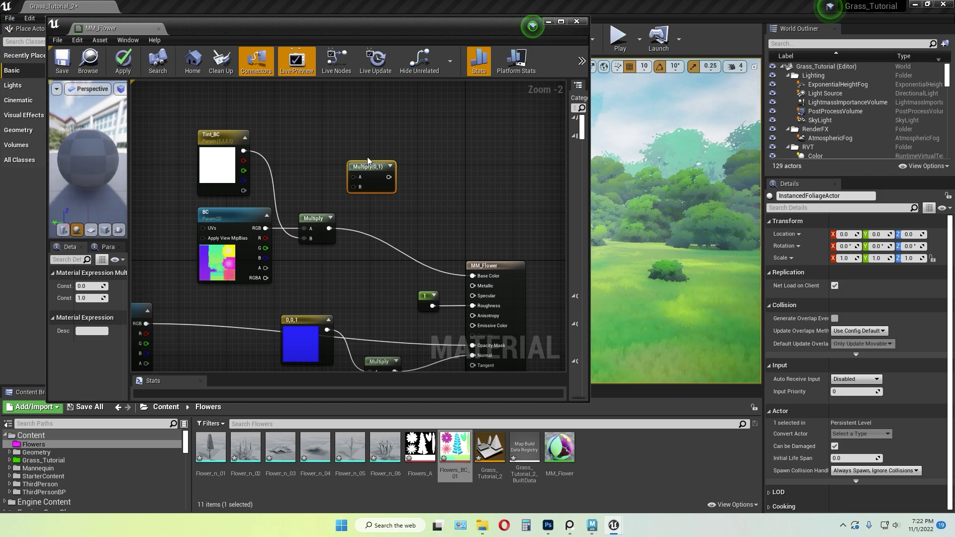
pyautogui.moveTo(367, 163); pyautogui.dragTo(307, 169)
pyautogui.press('Delete')
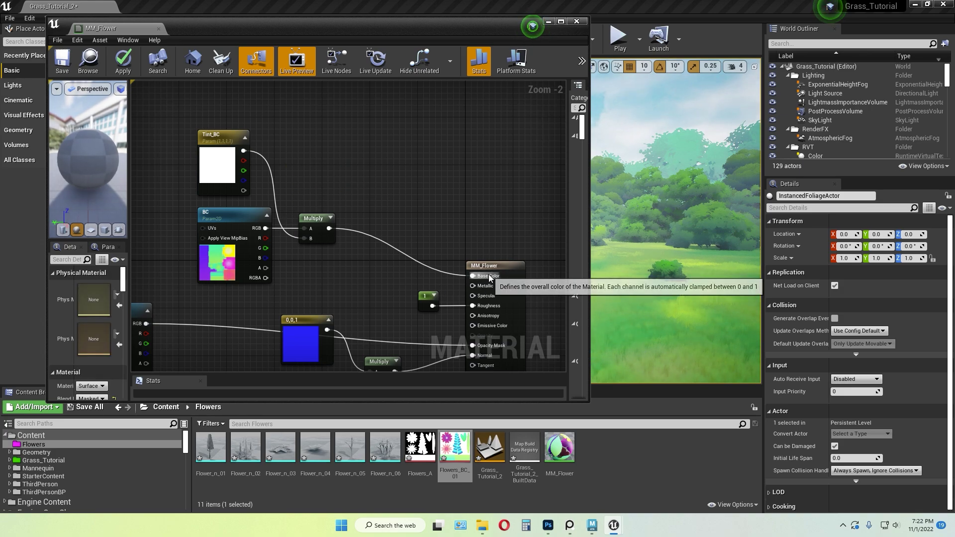
# - Move the Roughness constant node slightly farther from the MM_Flower output node
pyautogui.scroll(2, 438, 199)
pyautogui.moveTo(447, 193); pyautogui.dragTo(397, 197, button='right')
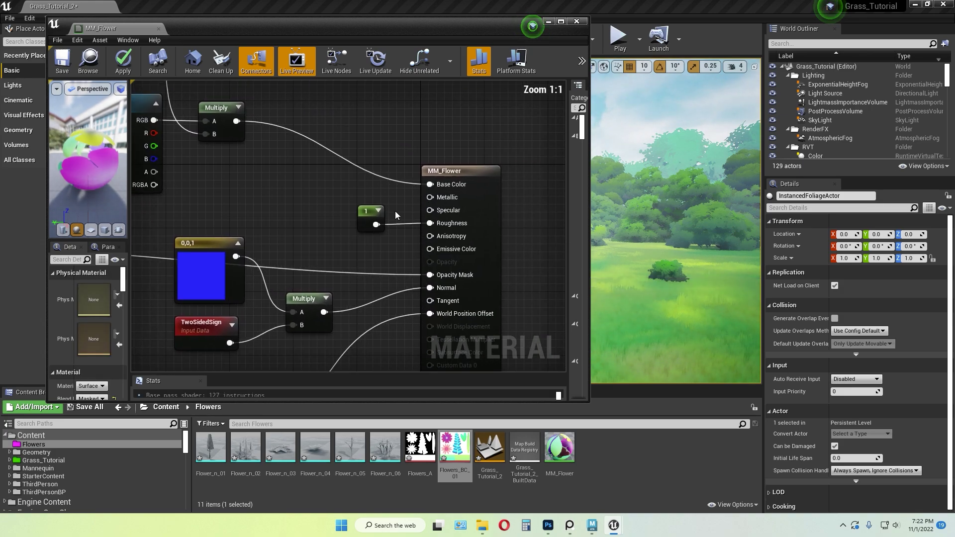
pyautogui.moveTo(366, 215); pyautogui.dragTo(353, 209)
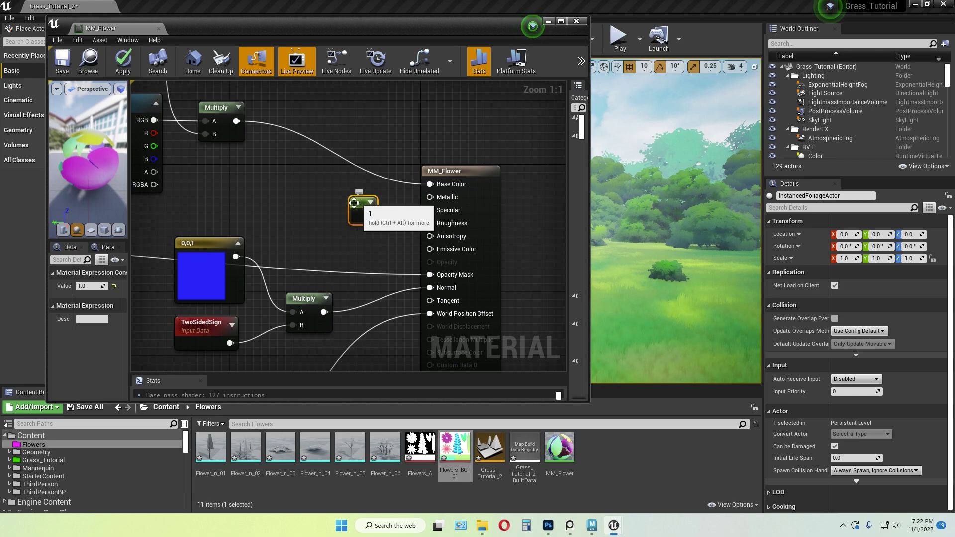
# - Try placing an extra scalar constant beside the Roughness constant, and delete it
pyautogui.click(315, 211)
pyautogui.click(314, 198)
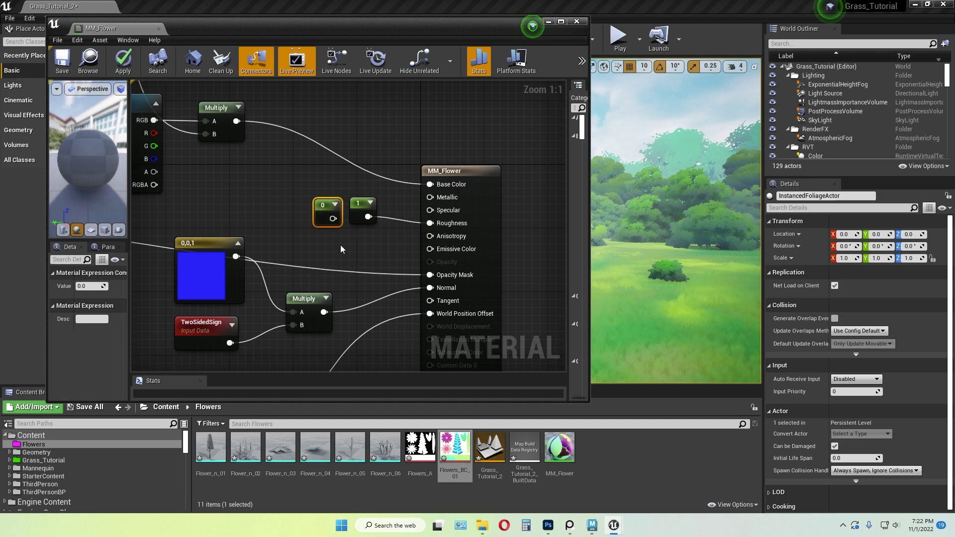
pyautogui.press('Delete')
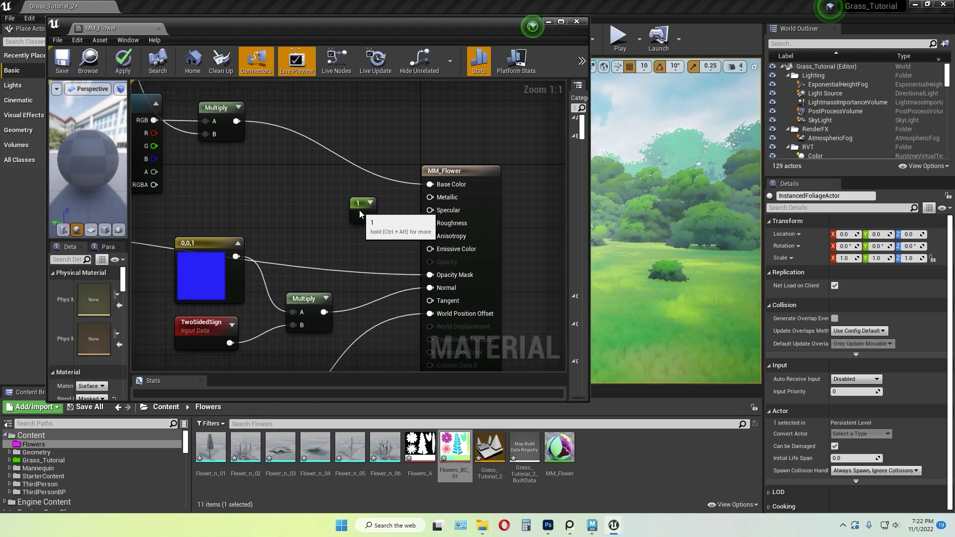
# - Convert the constant feeding Roughness into a parameter named R
pyautogui.click(357, 205)
pyautogui.rightClick(357, 205)
pyautogui.click(392, 245)
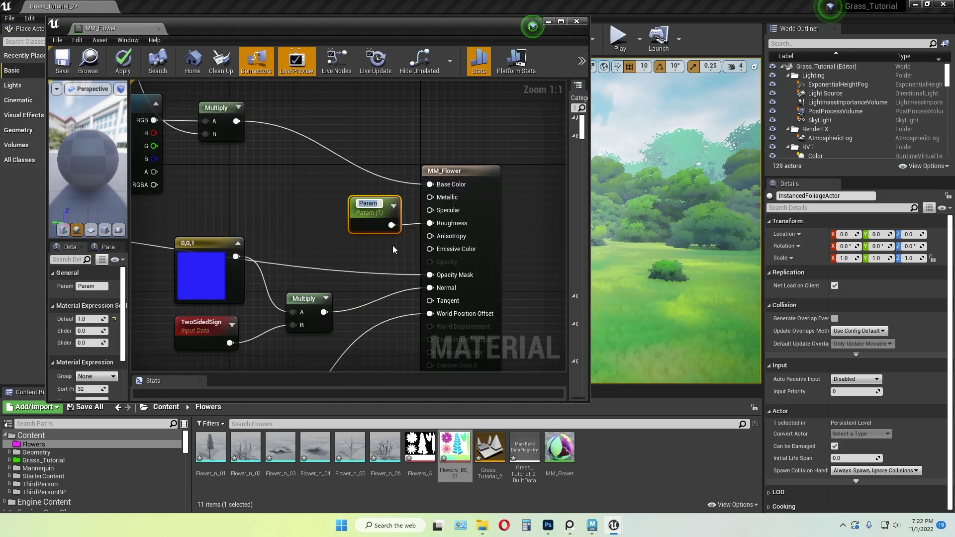
pyautogui.write('R')
pyautogui.press('Return')
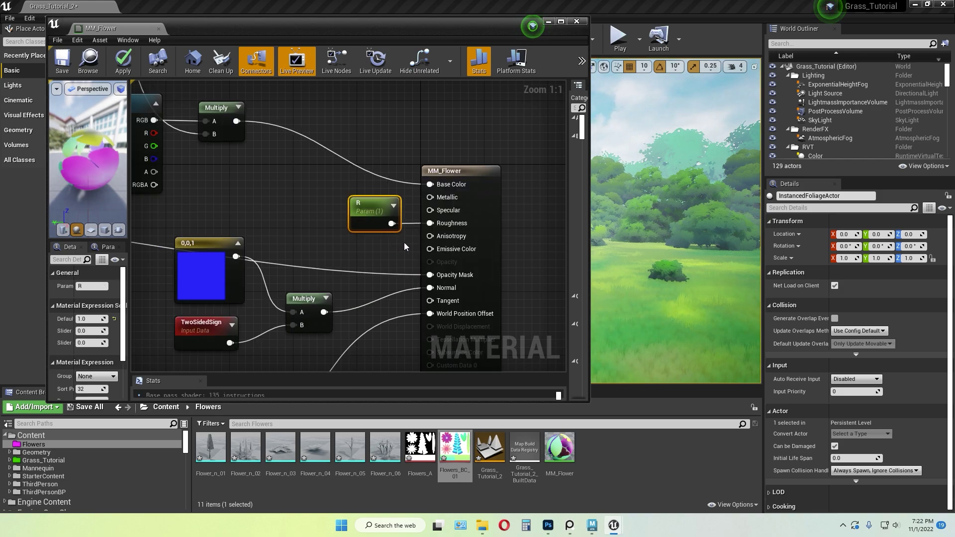
pyautogui.click(300, 202)
# - Move the A texture parameter node closer to the 0,0,1 constant, along its Opacity Mask connection
pyautogui.moveTo(279, 203); pyautogui.dragTo(492, 190, button='right')
pyautogui.scroll(-1, 348, 249)
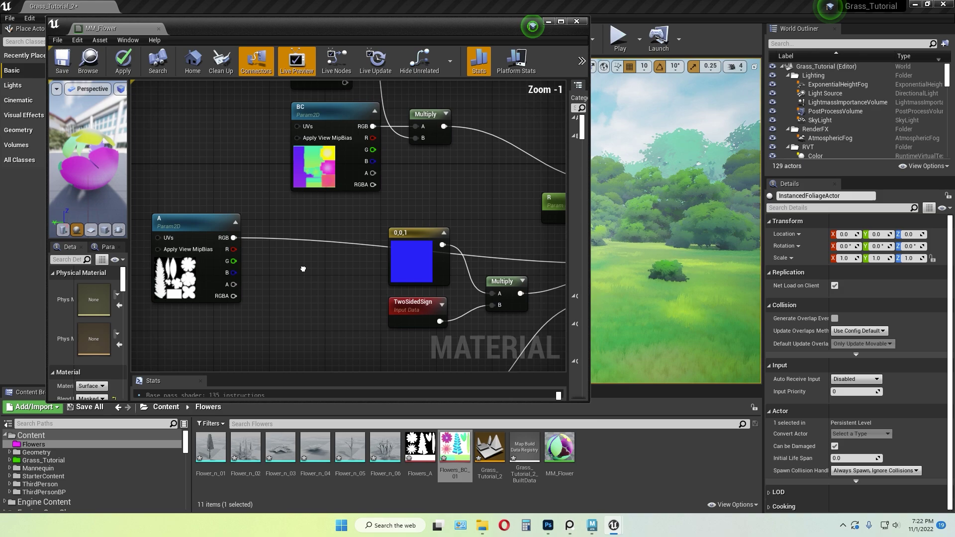
pyautogui.moveTo(303, 269); pyautogui.dragTo(236, 243, button='right')
pyautogui.moveTo(401, 296); pyautogui.dragTo(335, 303, button='right')
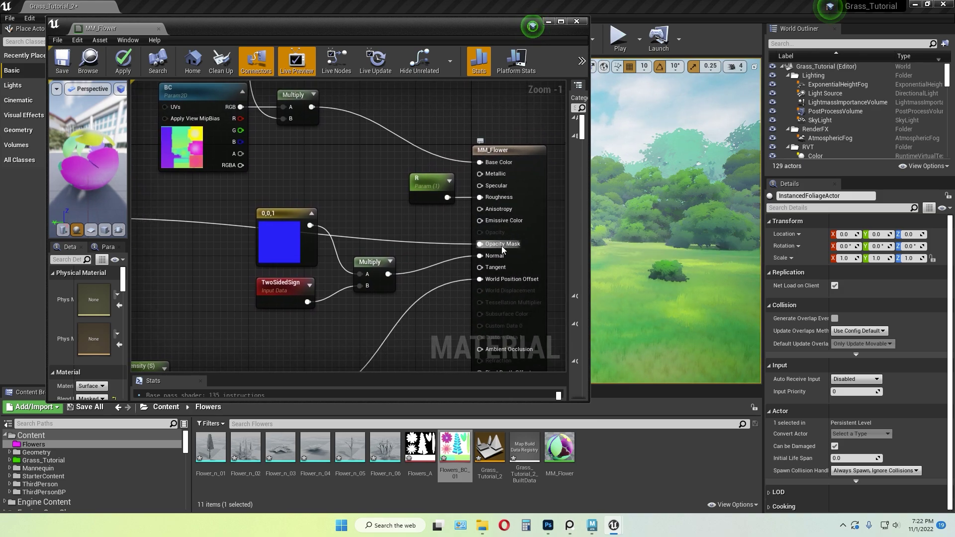
pyautogui.moveTo(188, 292); pyautogui.dragTo(406, 279, button='right')
pyautogui.moveTo(277, 189); pyautogui.dragTo(375, 203)
pyautogui.click(403, 313)
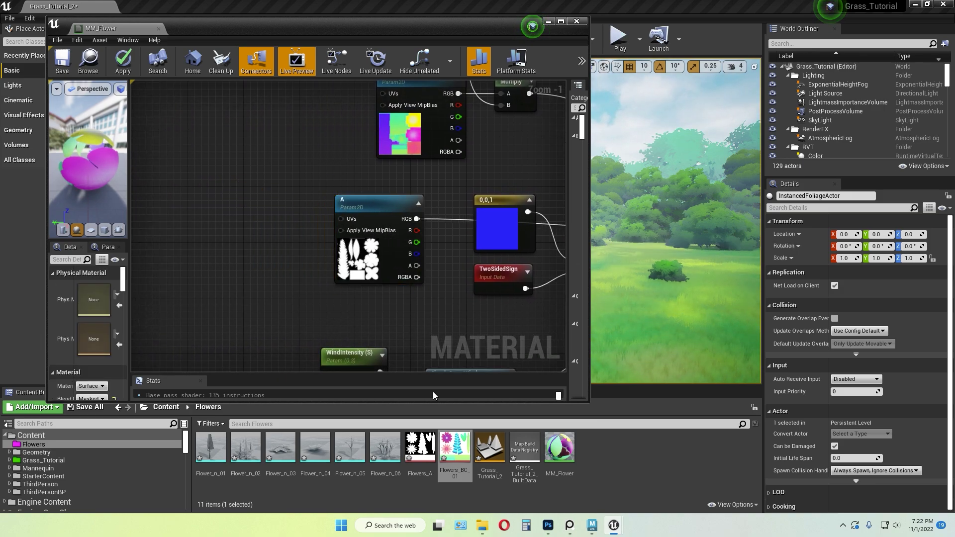
# - Try adding the Flowers_A texture beside the A node as a parameter named dsadsa, and delete that node
pyautogui.moveTo(428, 455); pyautogui.dragTo(219, 195)
pyautogui.click(302, 165)
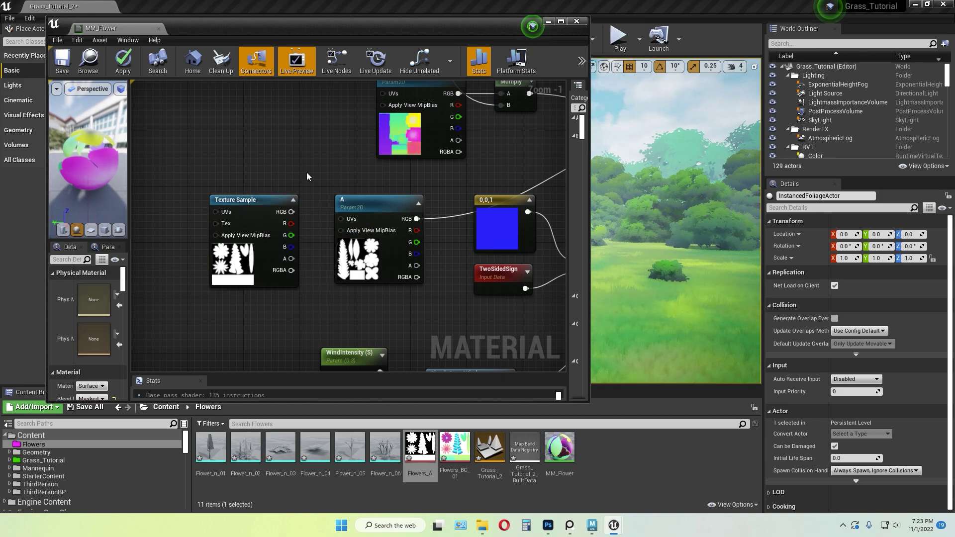
pyautogui.rightClick(244, 204)
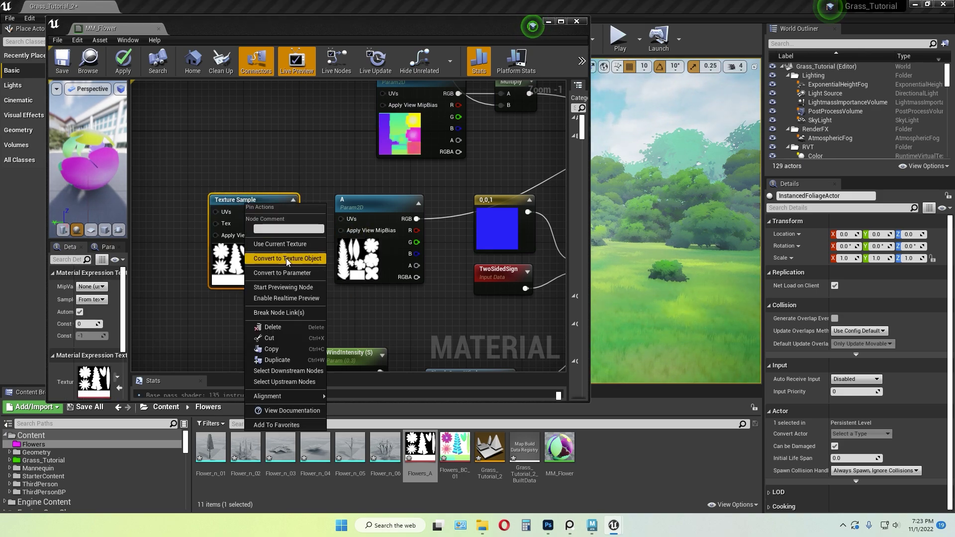
pyautogui.click(288, 273)
pyautogui.write('dsadsa')
pyautogui.click(235, 290)
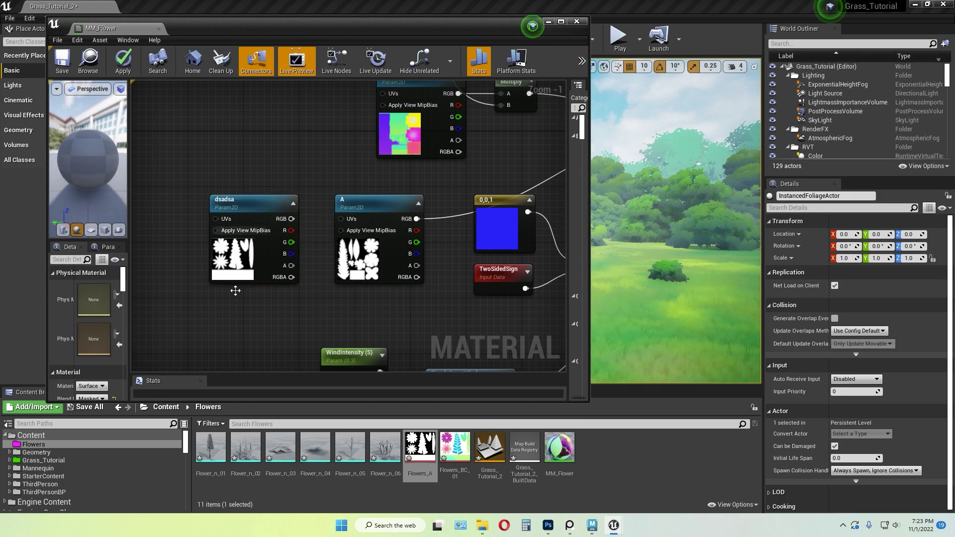
pyautogui.click(254, 205)
pyautogui.press('Delete')
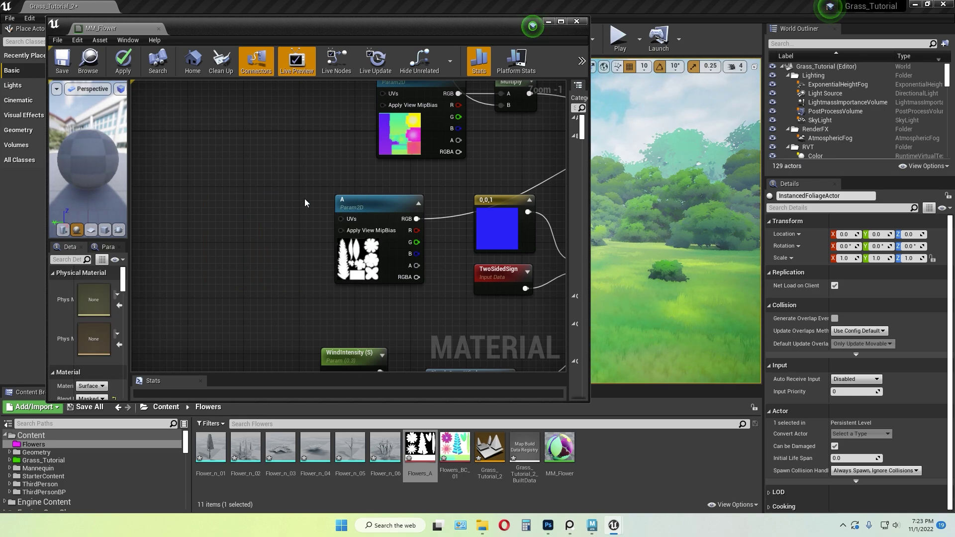
# - Move the A texture parameter node well away from the 0,0,1 constant to clear space before it
pyautogui.press('Home')
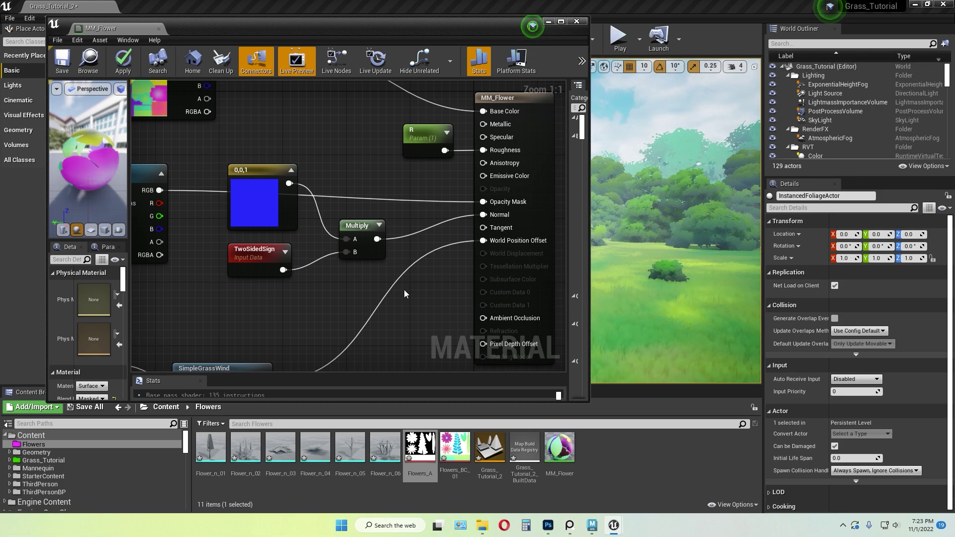
pyautogui.moveTo(327, 317); pyautogui.dragTo(345, 305, button='right')
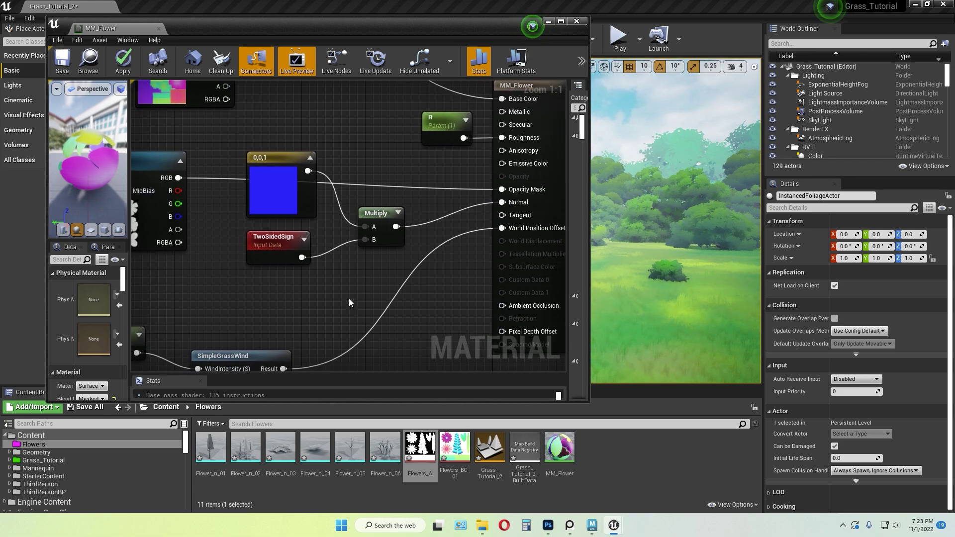
pyautogui.moveTo(196, 248); pyautogui.dragTo(328, 261, button='right')
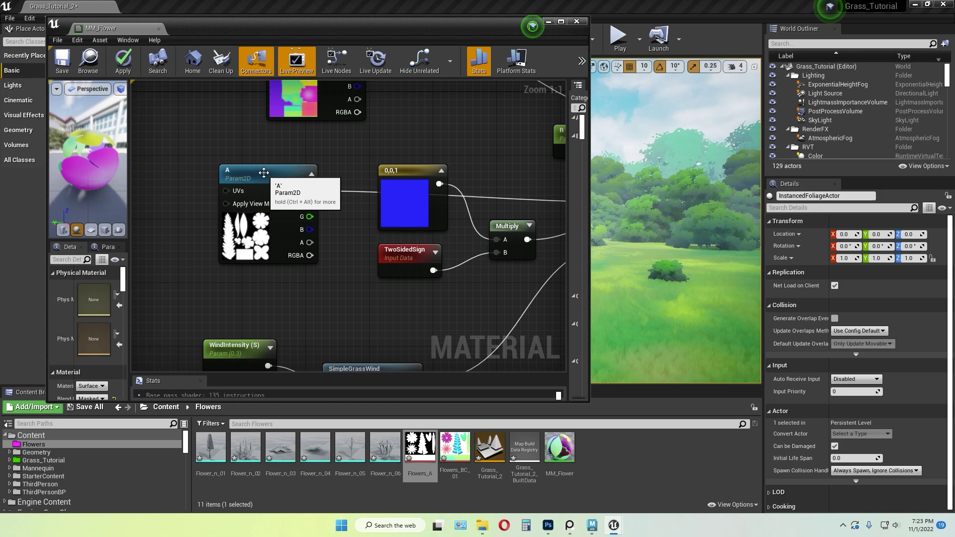
pyautogui.moveTo(265, 173); pyautogui.dragTo(117, 142)
pyautogui.click(423, 225)
pyautogui.moveTo(418, 226); pyautogui.dragTo(307, 226, button='right')
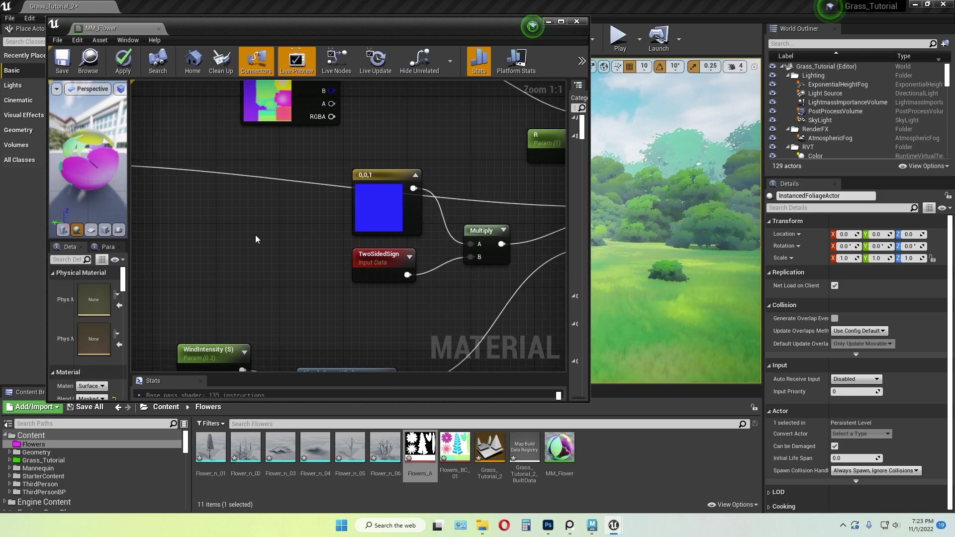
# - Try adding a second three-component vector constant with B set to 1 beside the blue one, and delete it
pyautogui.press('3')
pyautogui.click(243, 221)
pyautogui.moveTo(264, 226); pyautogui.dragTo(269, 181)
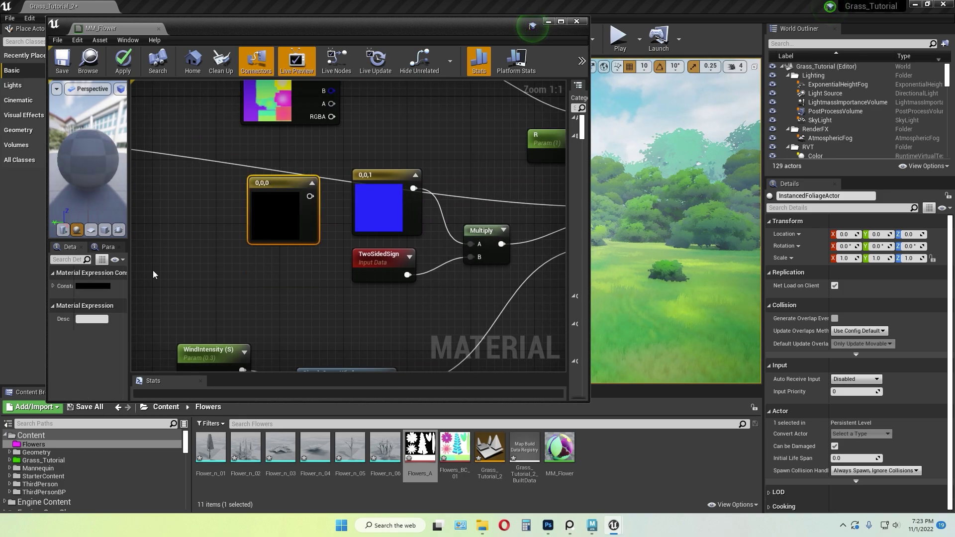
pyautogui.click(52, 286)
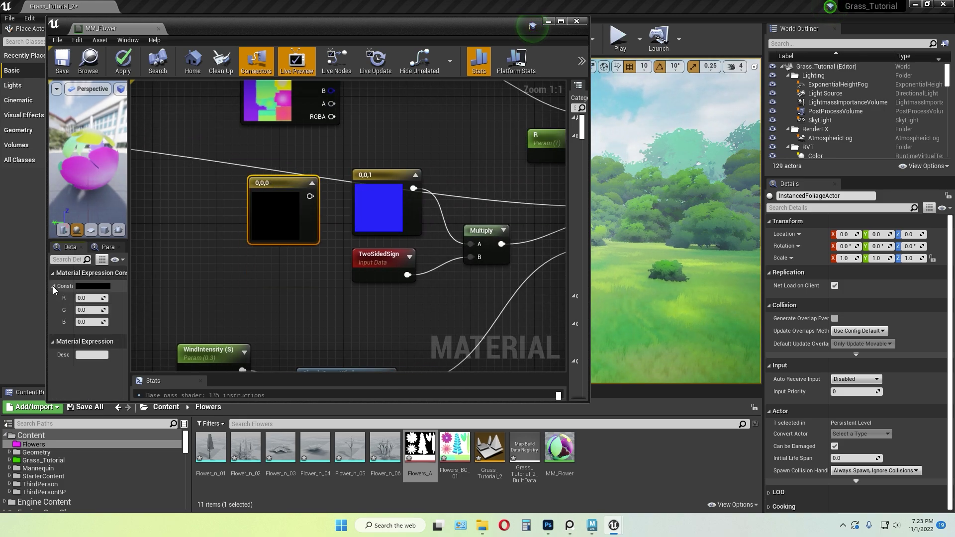
pyautogui.click(561, 21)
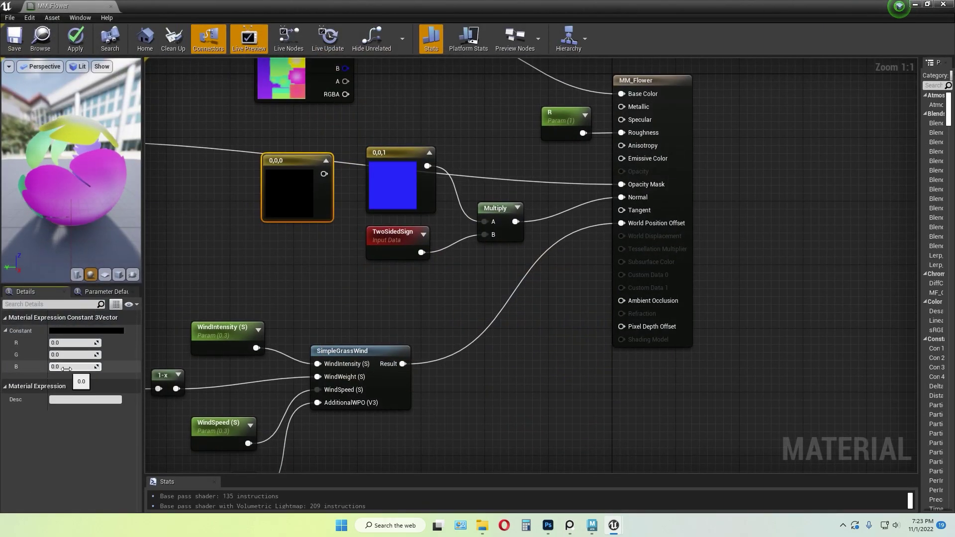
pyautogui.click(64, 366)
pyautogui.click(354, 255)
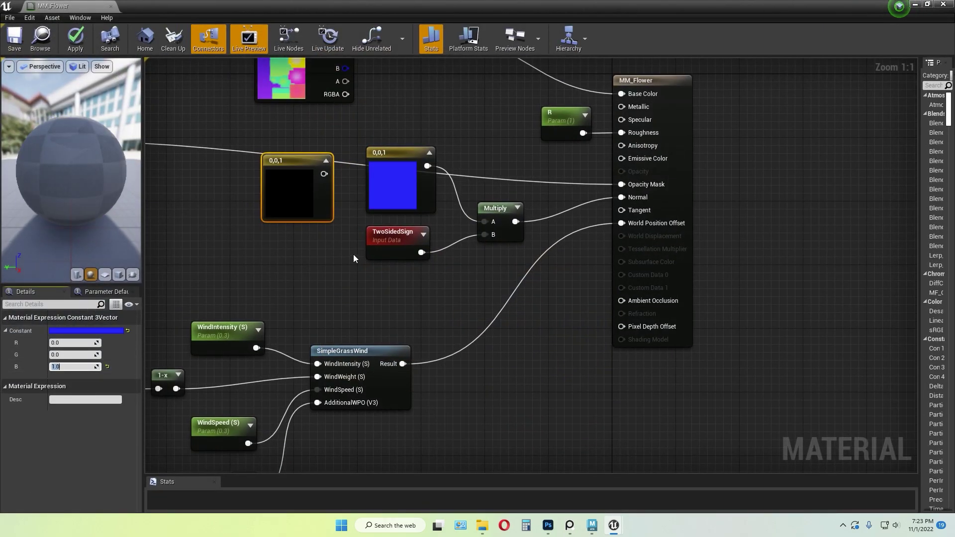
pyautogui.moveTo(290, 159); pyautogui.dragTo(306, 152)
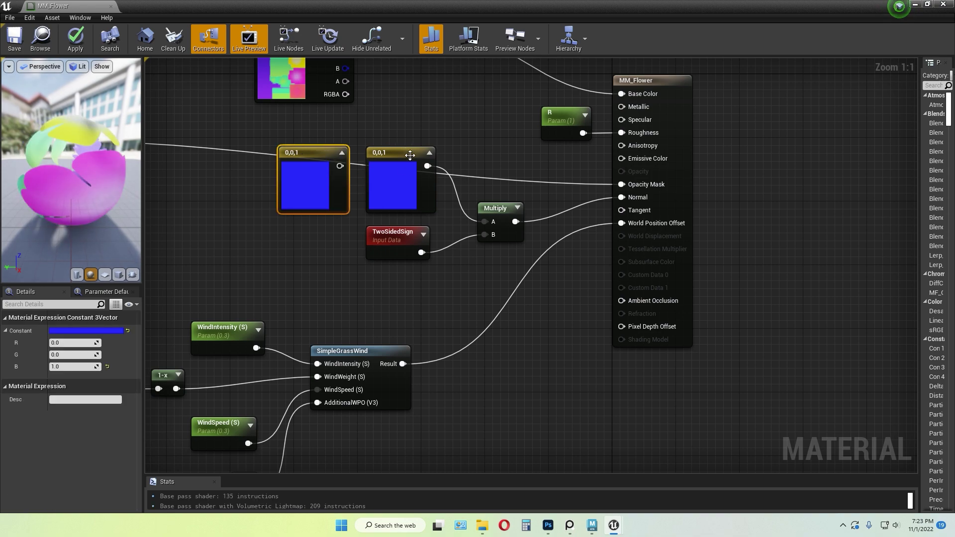
pyautogui.press('Delete')
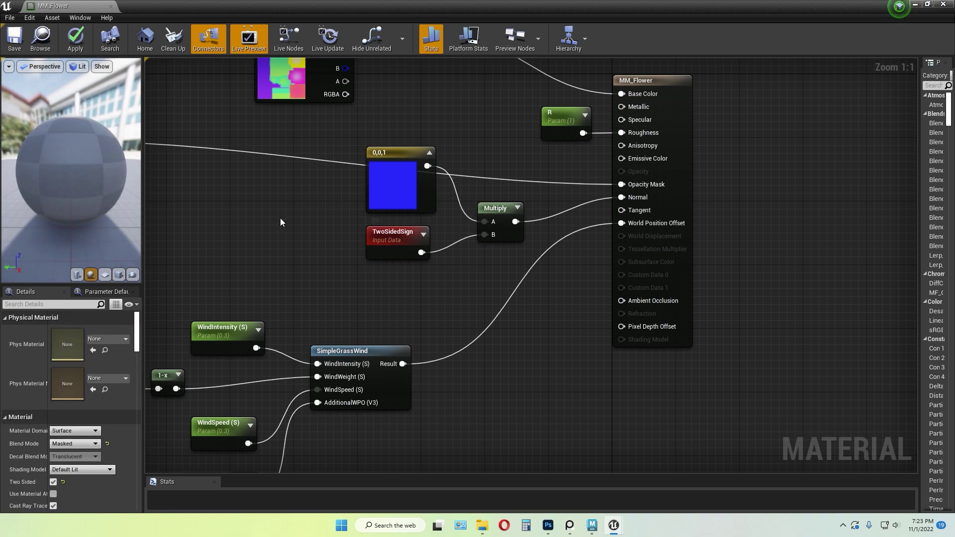
# - Try adding another TwoSidedSign node beside the existing one, and delete it
pyautogui.rightClick(280, 202)
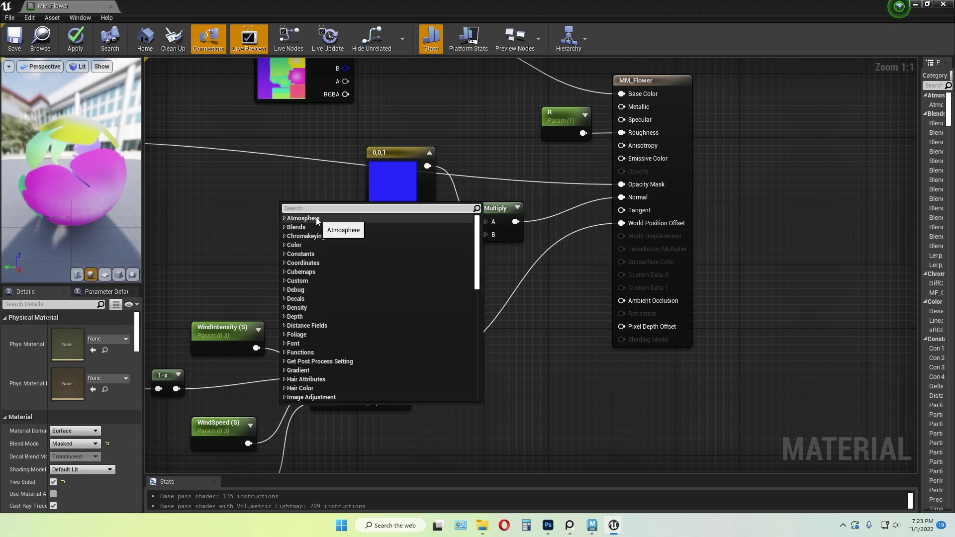
pyautogui.write('two sided')
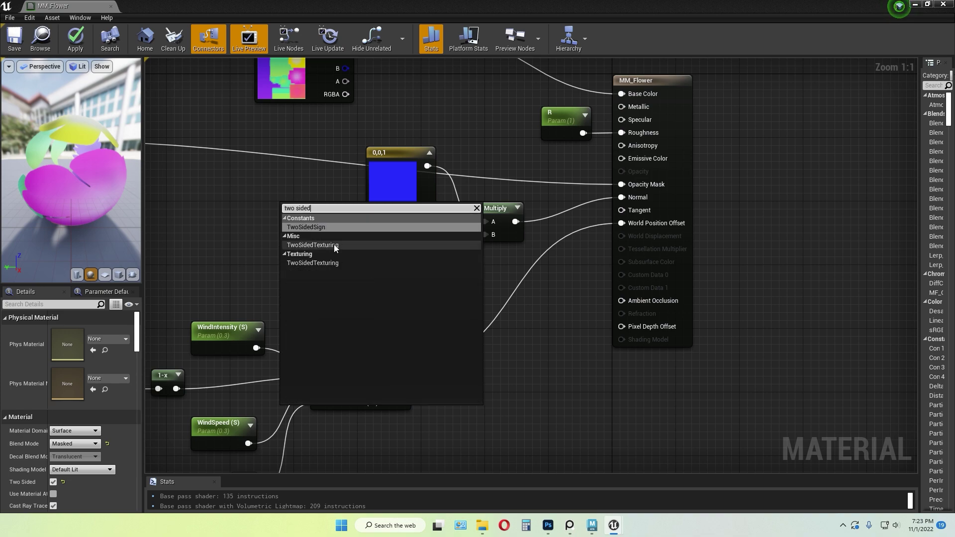
pyautogui.click(317, 227)
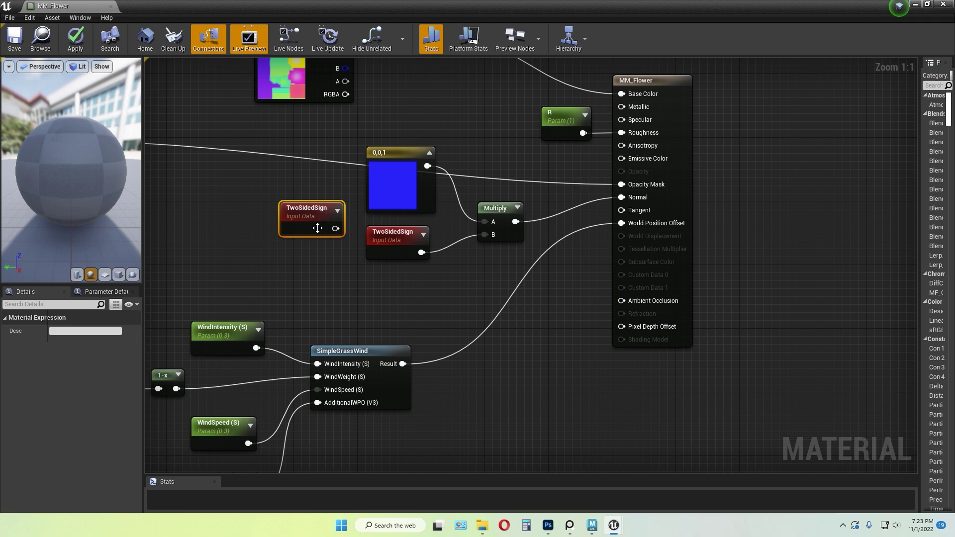
pyautogui.press('Delete')
# - Try placing an extra Multiply node below the one feeding Normal, and delete it
pyautogui.moveTo(491, 267); pyautogui.dragTo(443, 271, button='right')
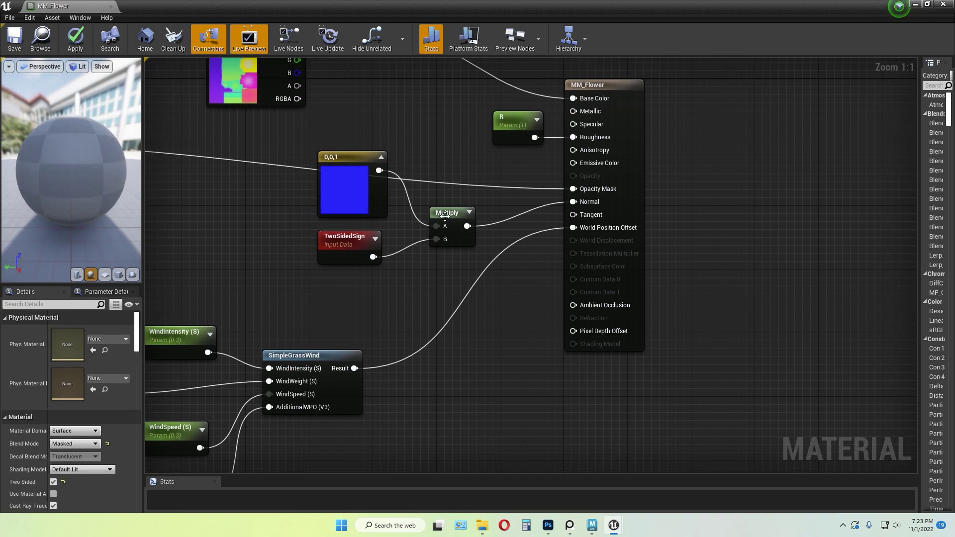
pyautogui.click(431, 272)
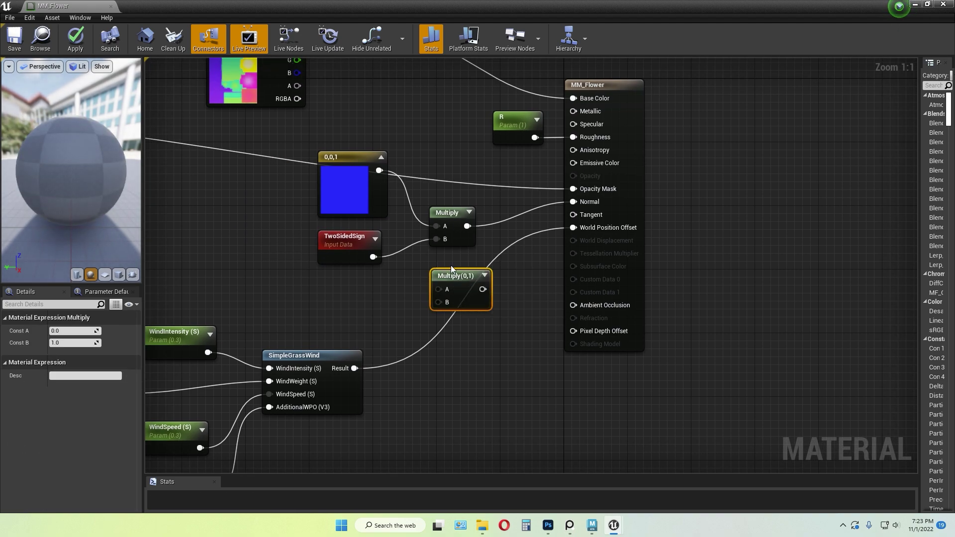
pyautogui.press('Delete')
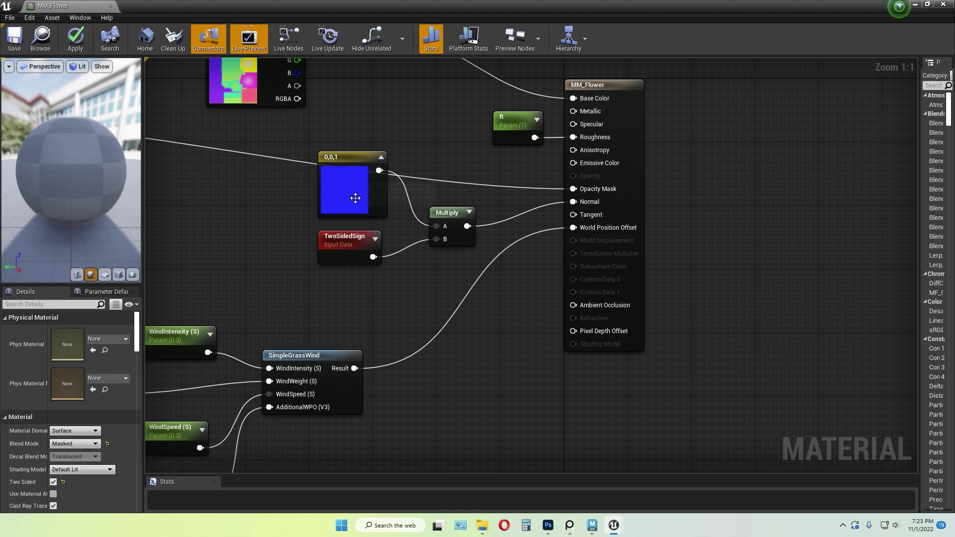
# - Add another SimpleGrassWind function node in the empty space below the existing wind setup
pyautogui.moveTo(310, 319); pyautogui.dragTo(573, 196, button='right')
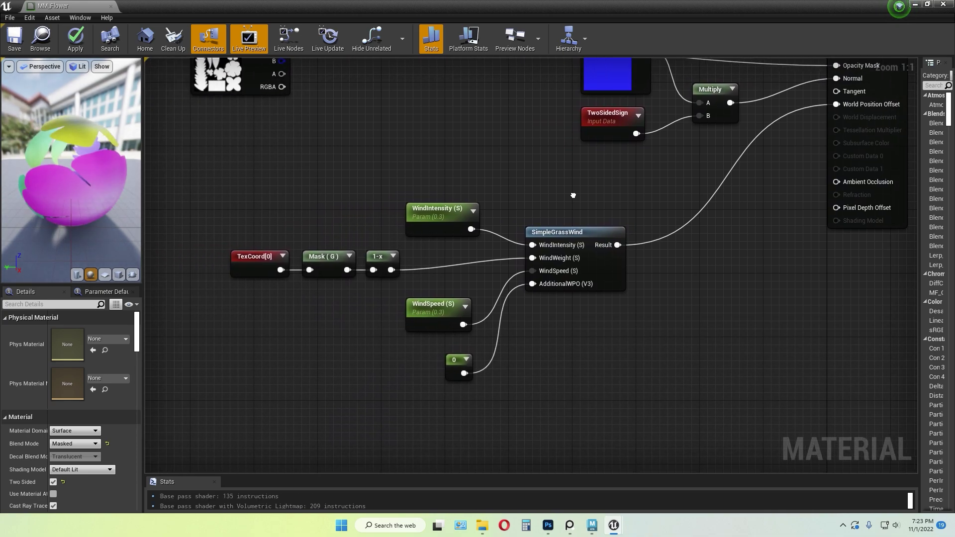
pyautogui.moveTo(611, 341); pyautogui.dragTo(604, 350, button='right')
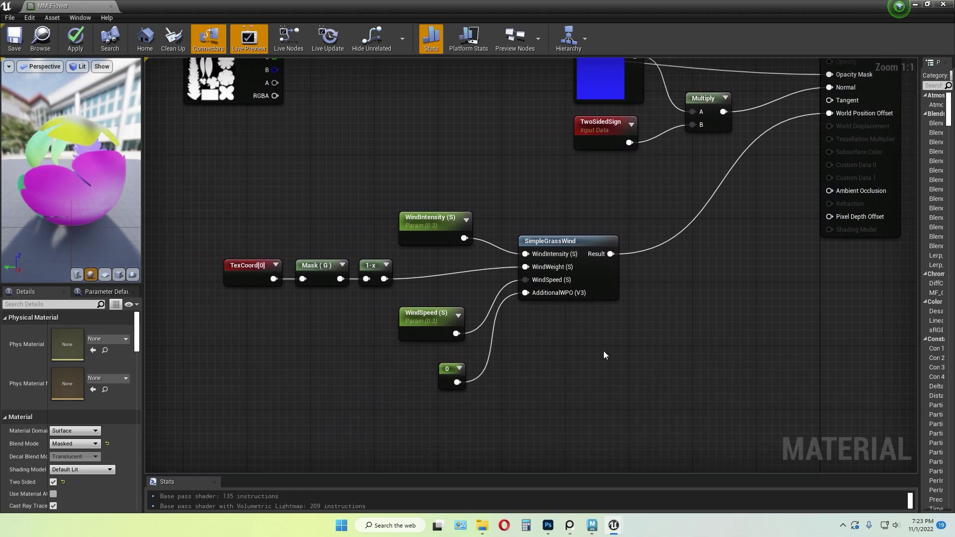
pyautogui.rightClick(656, 311)
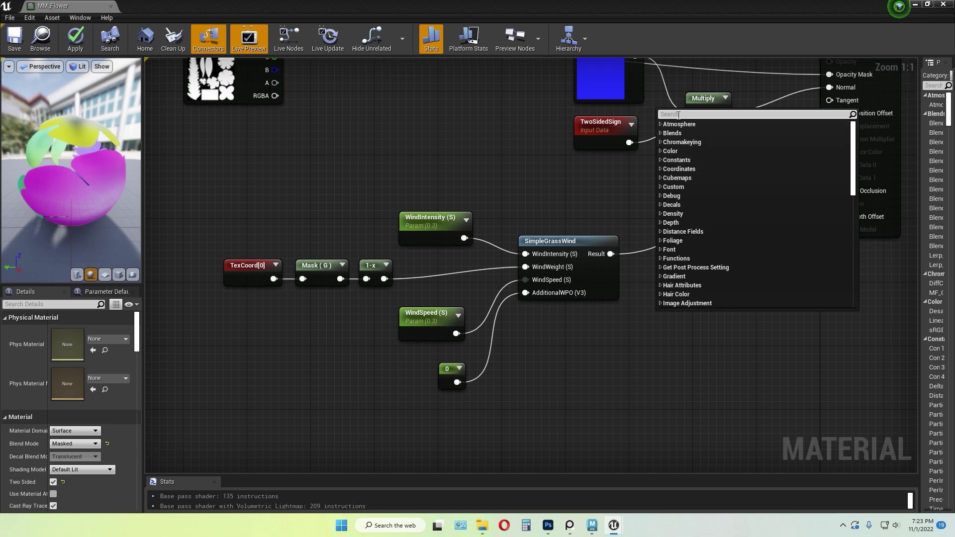
pyautogui.write('simp')
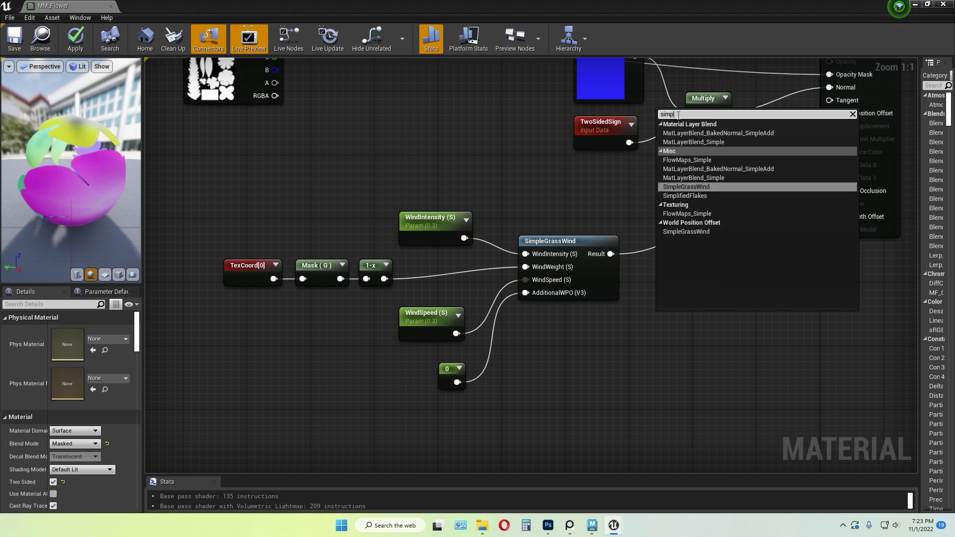
pyautogui.write('legrass')
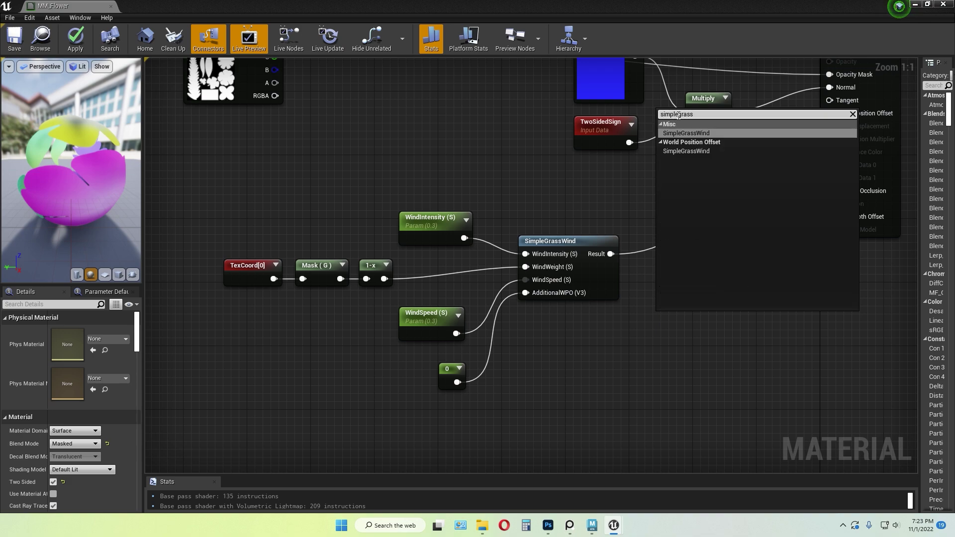
pyautogui.click(691, 149)
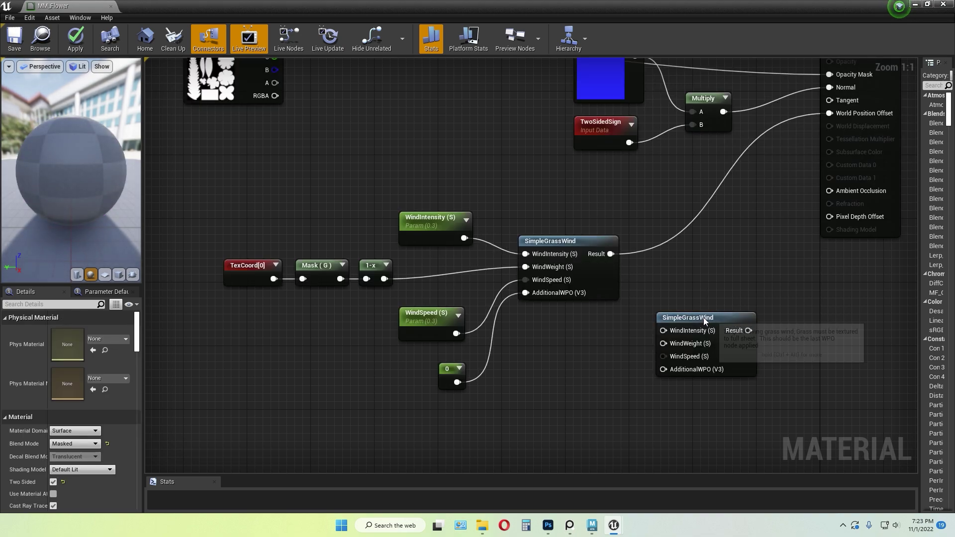
# - Try promoting the extra SimpleGrassWind node's WindIntensity input to a parameter placed beside it, and delete both nodes
pyautogui.moveTo(704, 317); pyautogui.dragTo(676, 321)
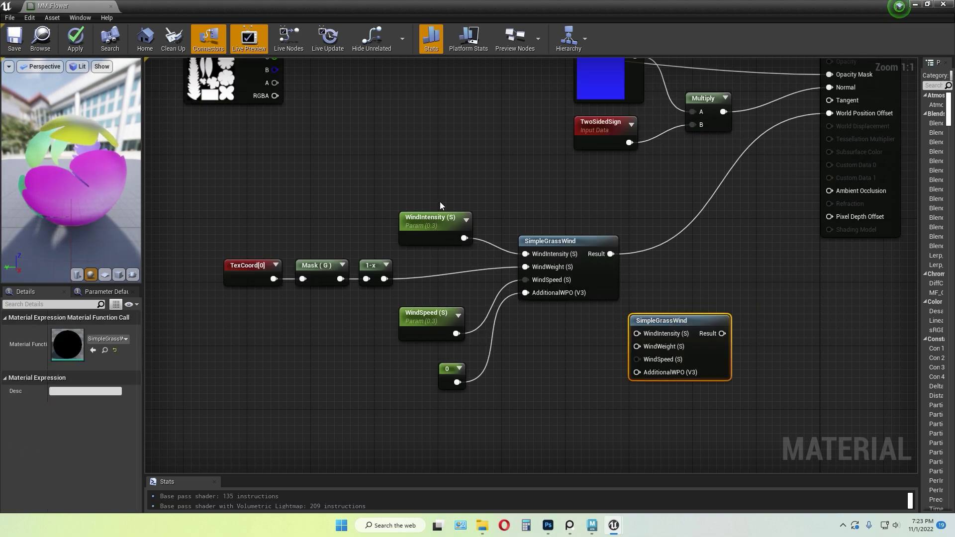
pyautogui.rightClick(637, 333)
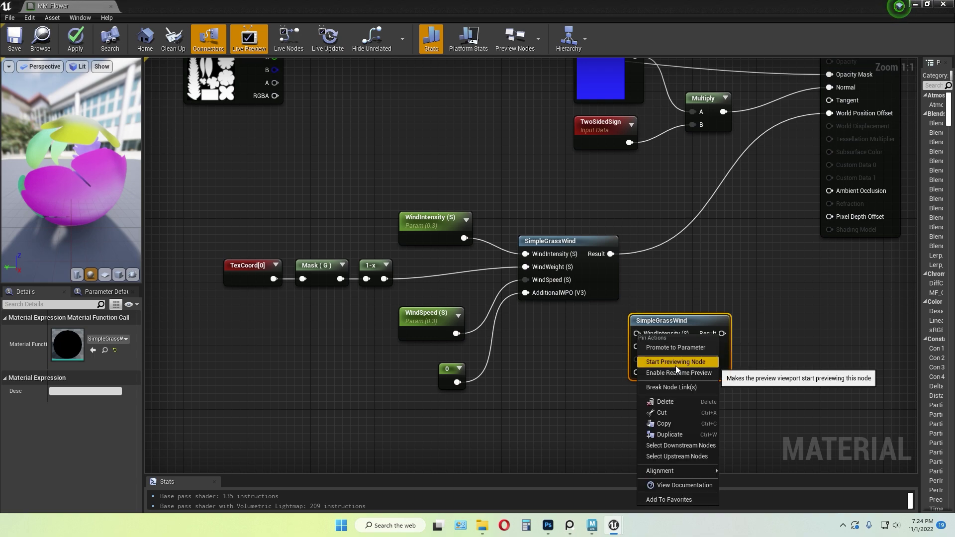
pyautogui.click(674, 348)
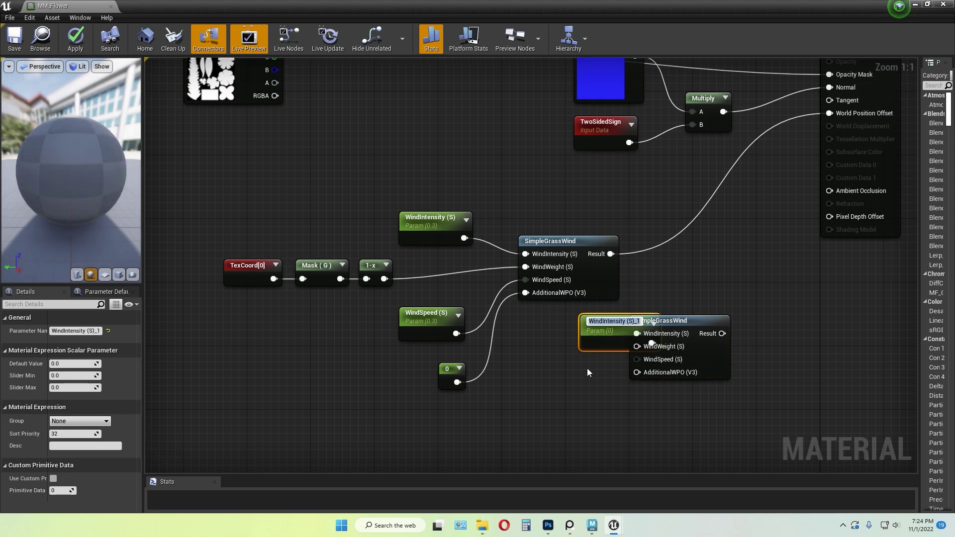
pyautogui.click(587, 372)
pyautogui.moveTo(595, 325); pyautogui.dragTo(533, 324)
pyautogui.click(574, 382)
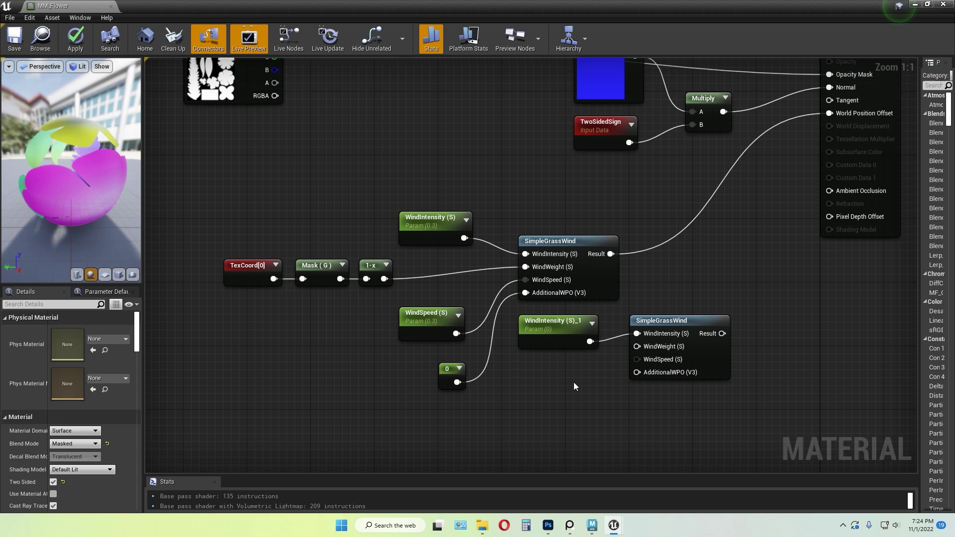
pyautogui.click(557, 335)
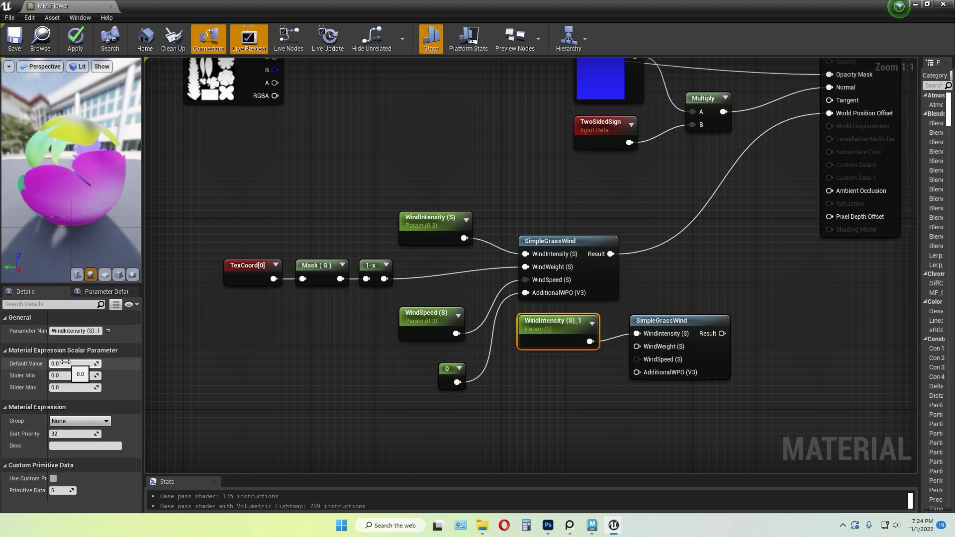
pyautogui.click(581, 351)
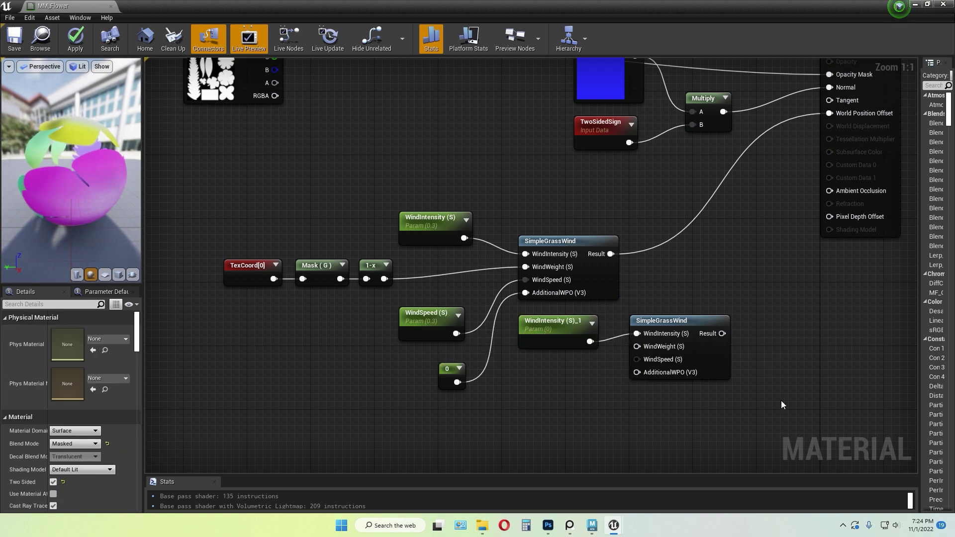
pyautogui.moveTo(781, 402); pyautogui.dragTo(557, 319)
pyautogui.press('Delete')
# - Try adding another scalar constant beside the one feeding AdditionalWPO, and delete it
pyautogui.click(412, 333)
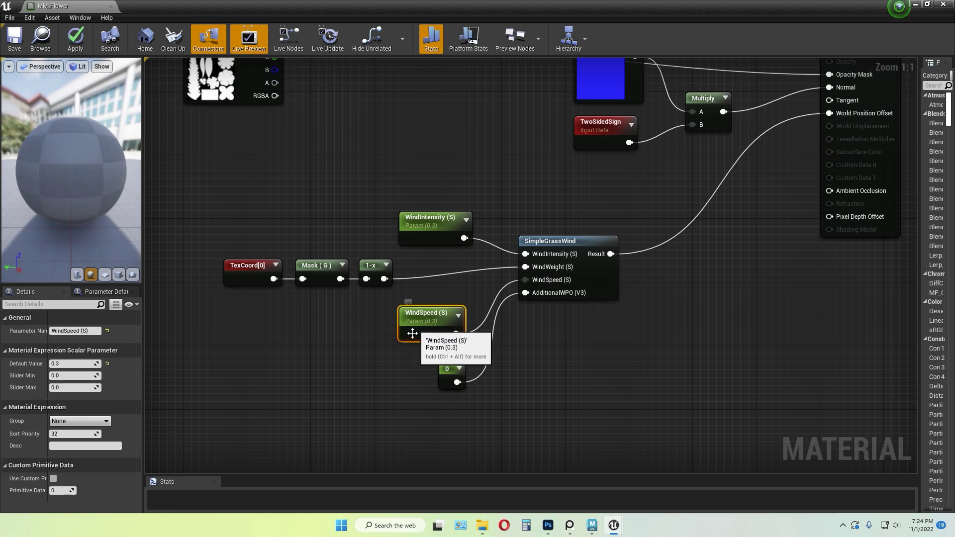
pyautogui.click(246, 389)
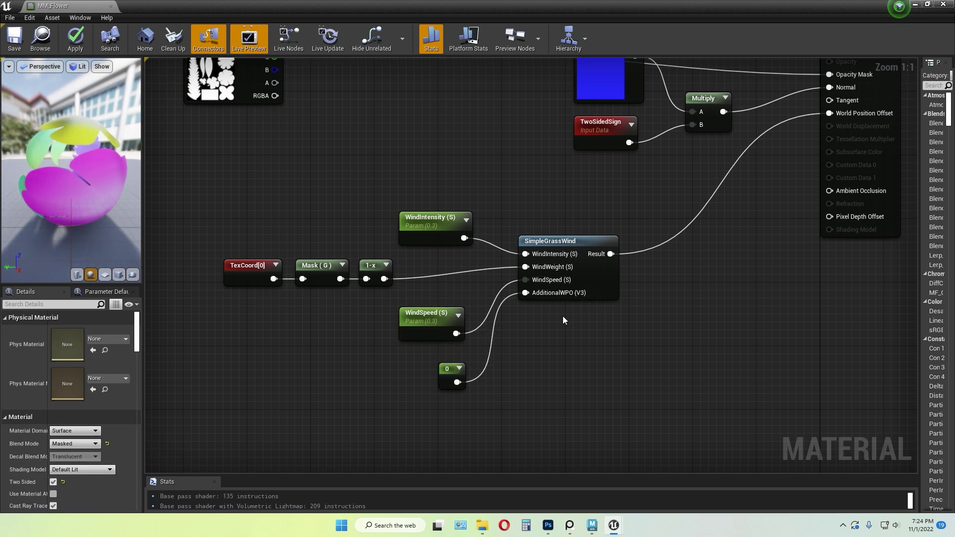
pyautogui.click(451, 380)
pyautogui.click(378, 392)
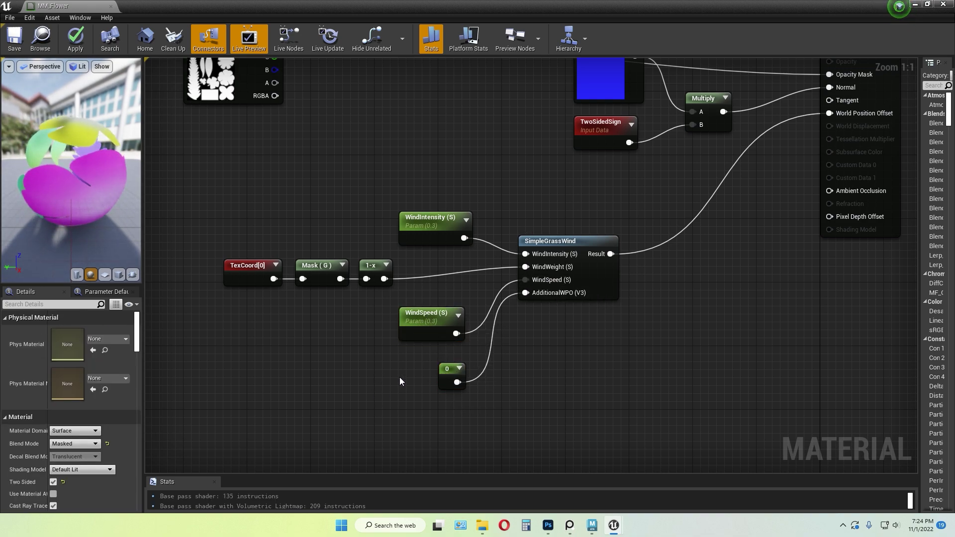
pyautogui.press('1')
pyautogui.click(393, 377)
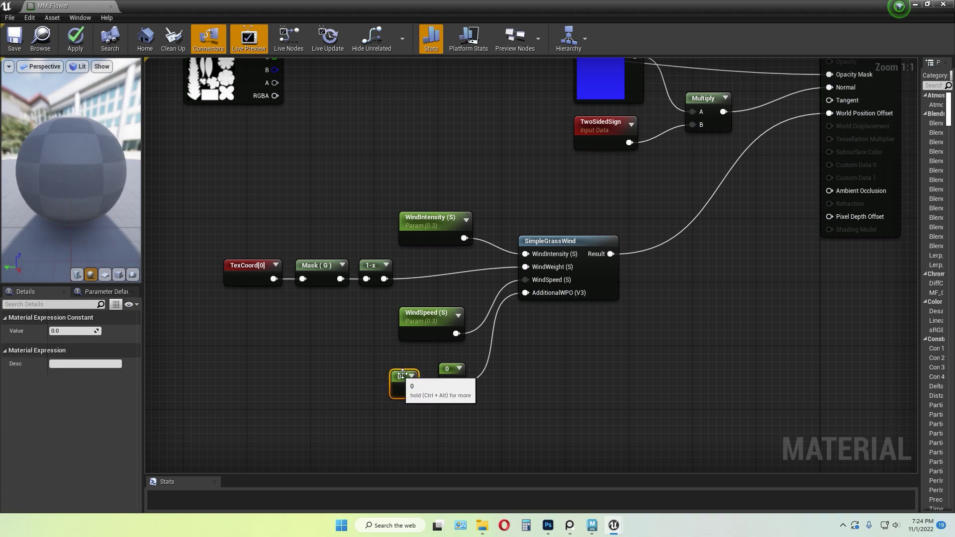
pyautogui.press('Delete')
# - Shift the connected TexCoord, Mask and 1-x nodes slightly closer to the SimpleGrassWind node
pyautogui.moveTo(318, 330); pyautogui.dragTo(333, 337, button='right')
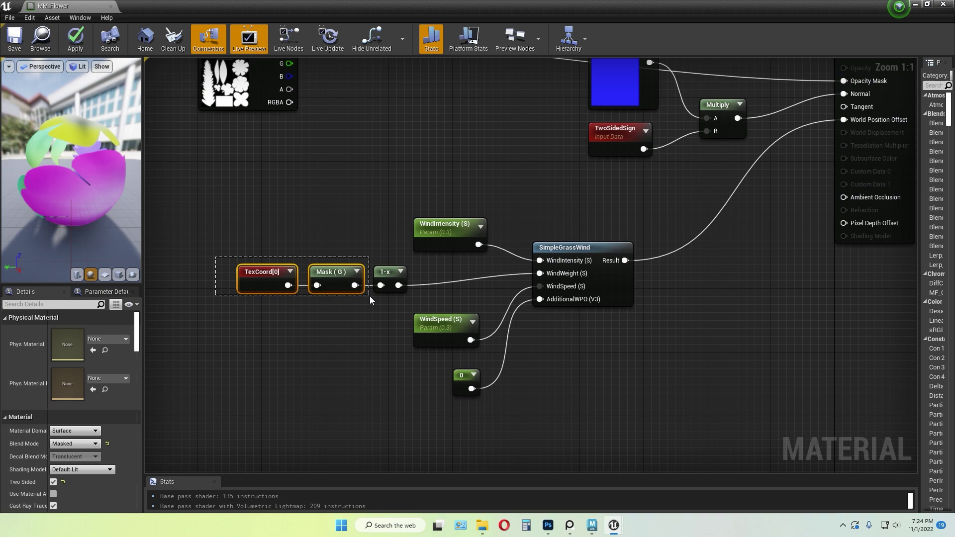
pyautogui.moveTo(369, 297); pyautogui.dragTo(398, 269)
pyautogui.click(416, 272)
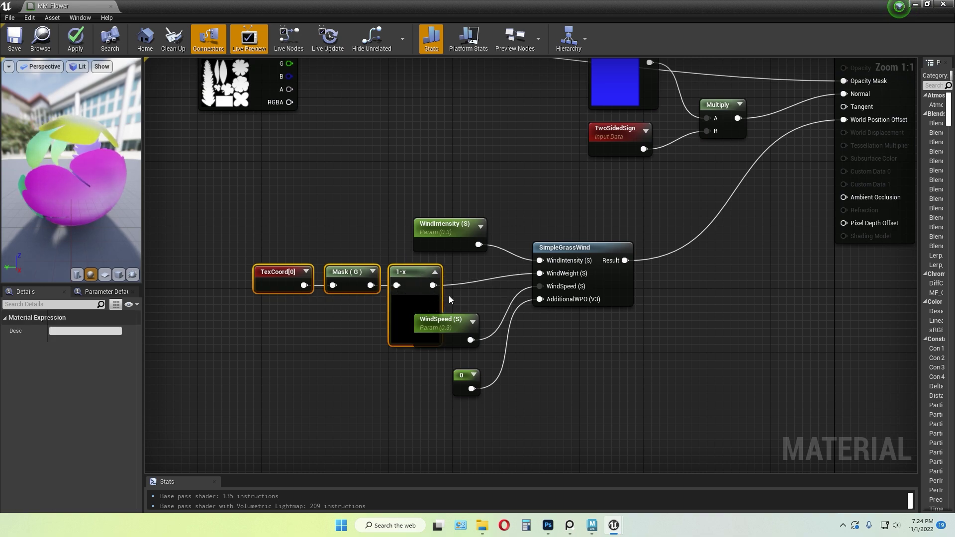
pyautogui.click(435, 272)
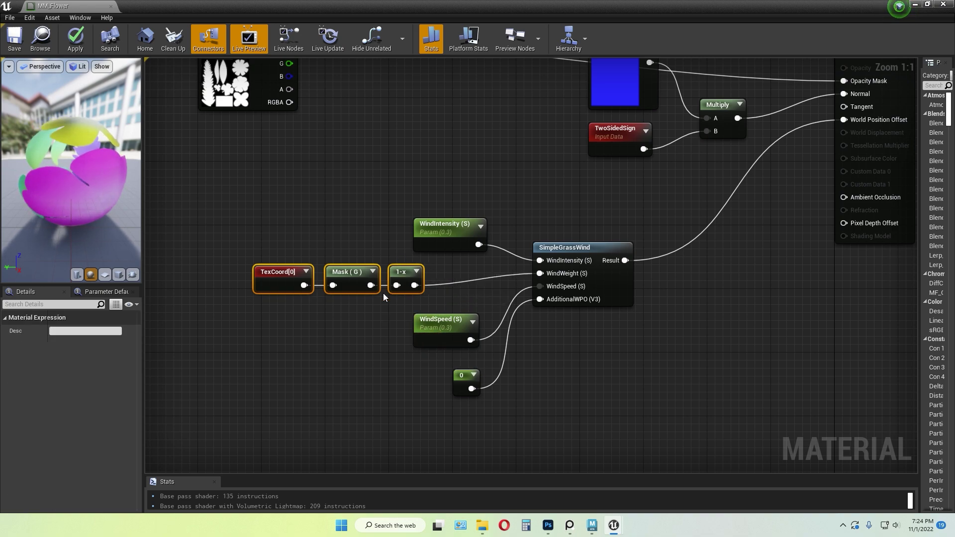
pyautogui.moveTo(250, 239); pyautogui.dragTo(395, 266)
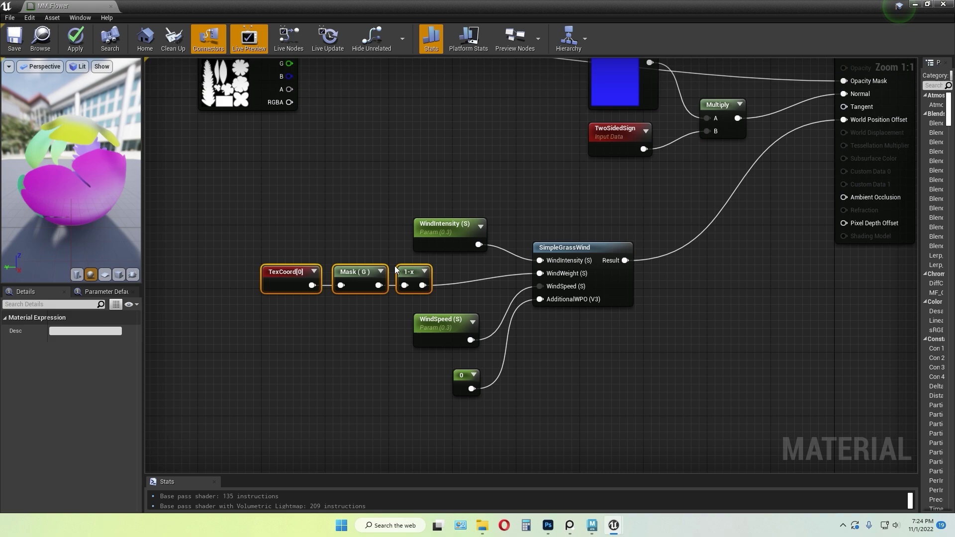
pyautogui.click(353, 328)
# - Try adding another TextureCoordinate node below the existing TexCoord node, and delete it
pyautogui.rightClick(271, 321)
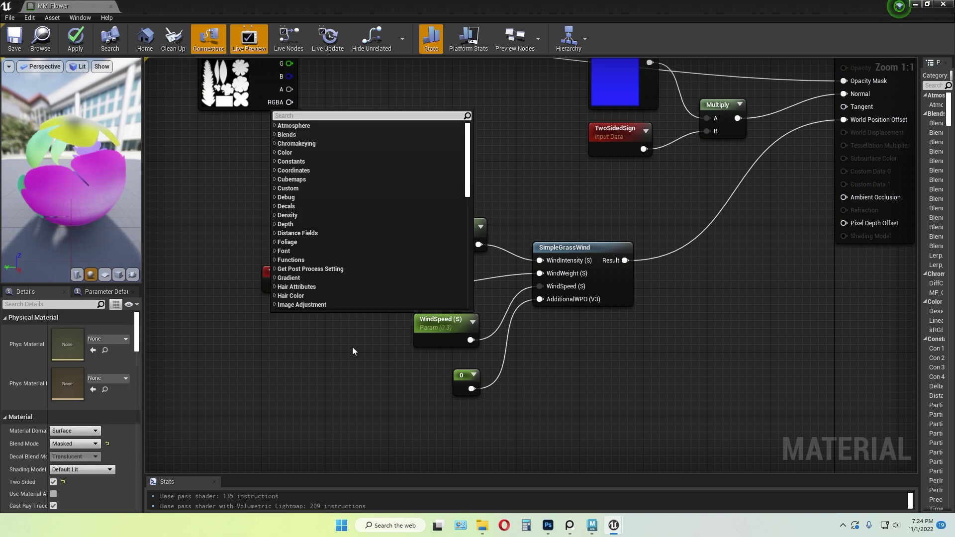
pyautogui.write('text coor')
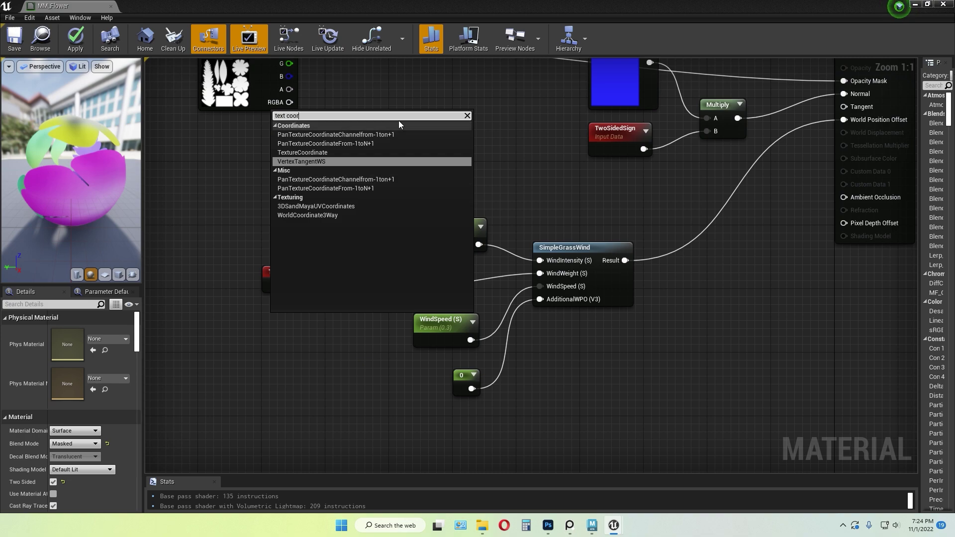
pyautogui.click(303, 152)
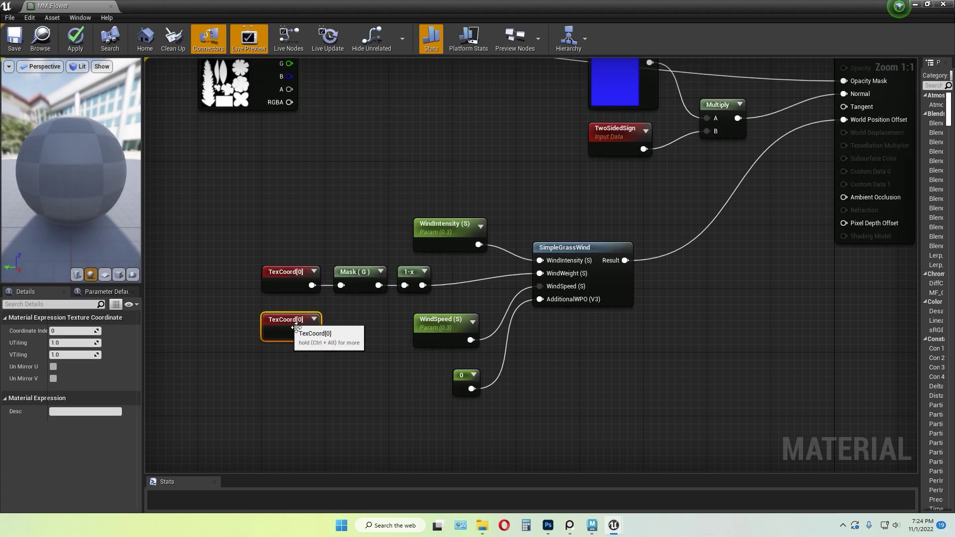
pyautogui.press('Delete')
# - Try adding a second ComponentMask node limited to the G channel below the existing mask, and delete it
pyautogui.rightClick(330, 334)
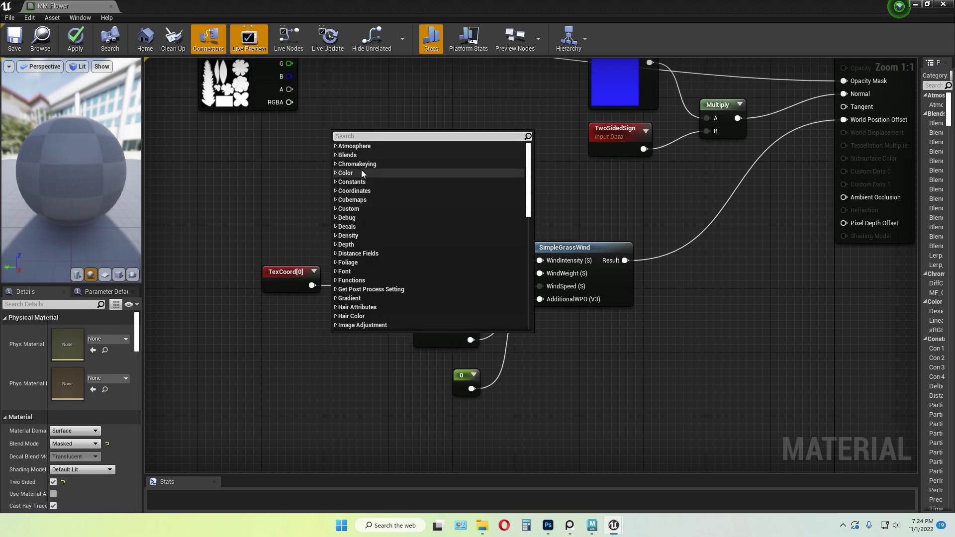
pyautogui.write('mask')
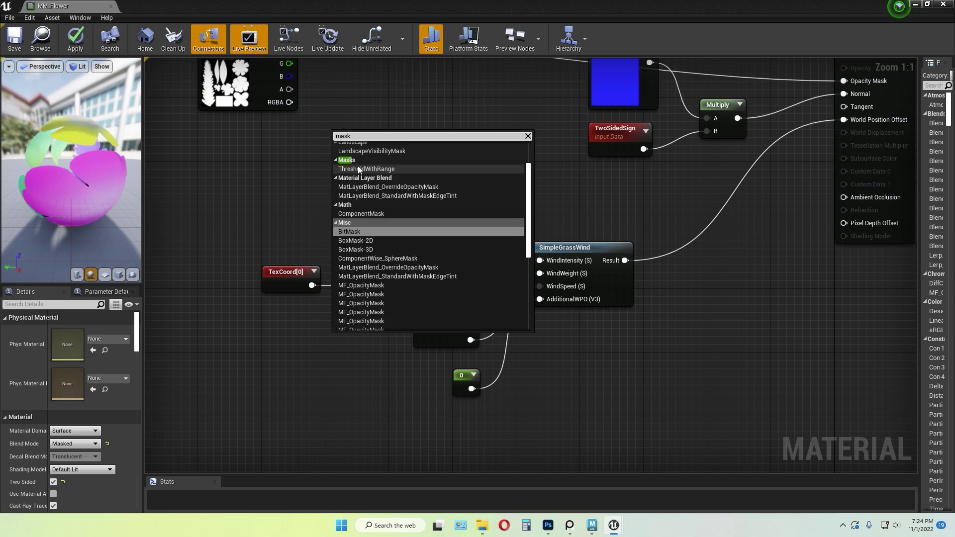
pyautogui.click(371, 215)
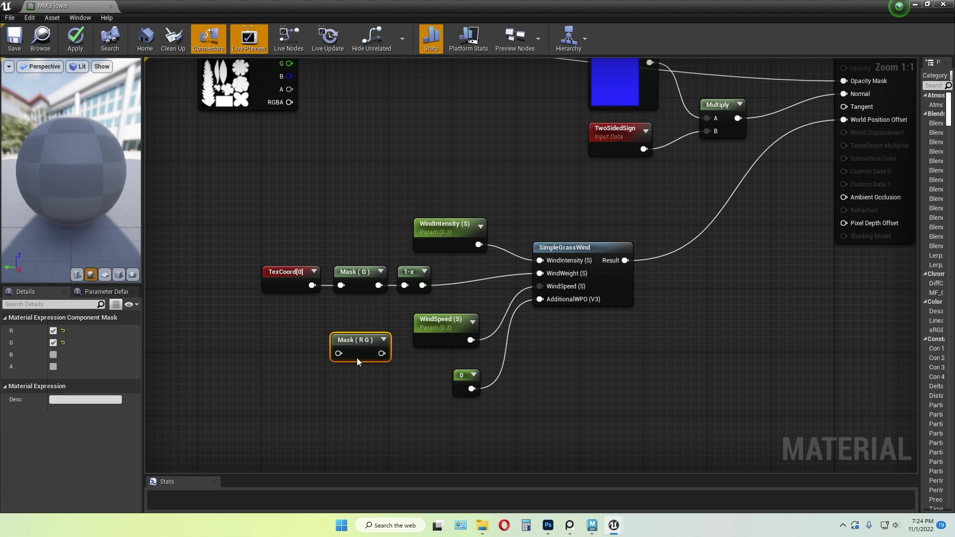
pyautogui.click(53, 331)
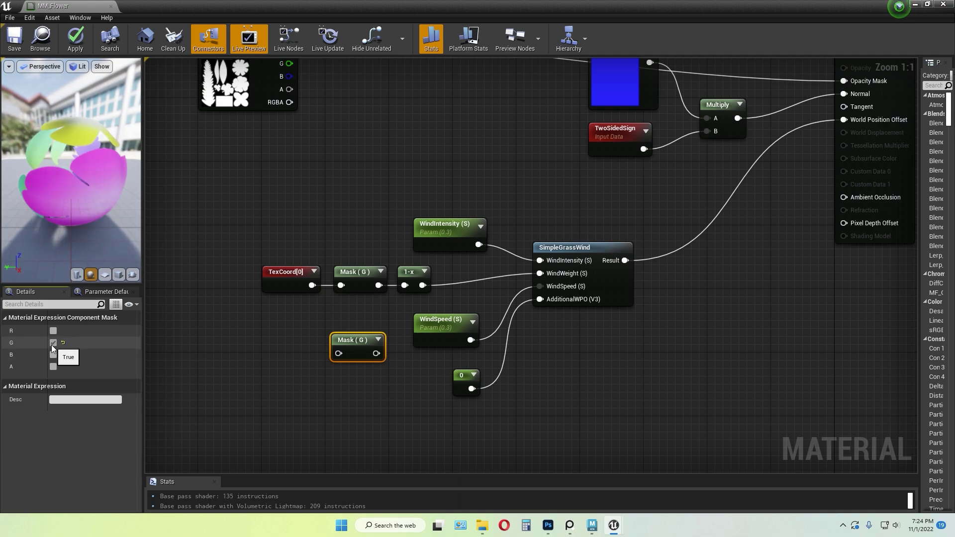
pyautogui.moveTo(343, 340); pyautogui.dragTo(321, 327)
pyautogui.press('Delete')
# - Try adding another OneMinus node below the existing 1-x node, and delete it
pyautogui.rightClick(352, 339)
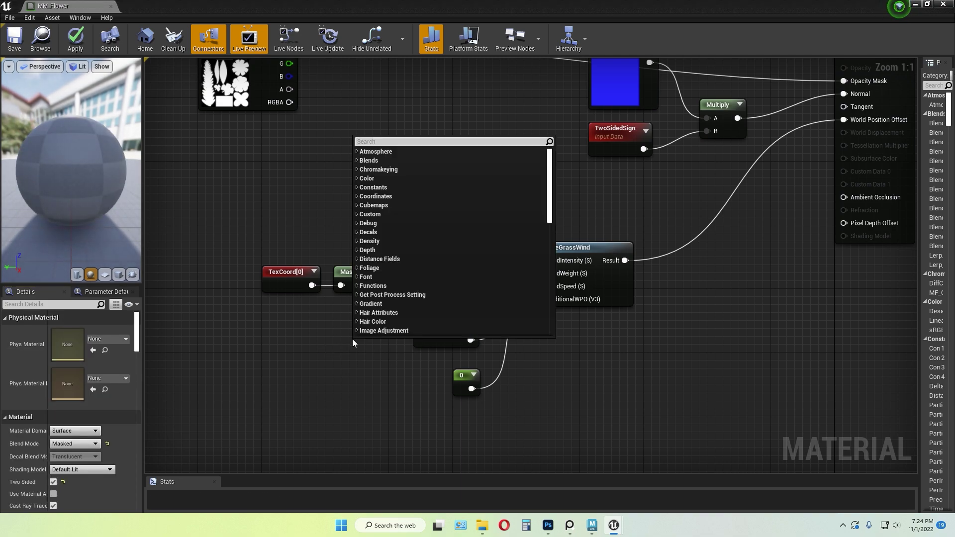
pyautogui.write('one min')
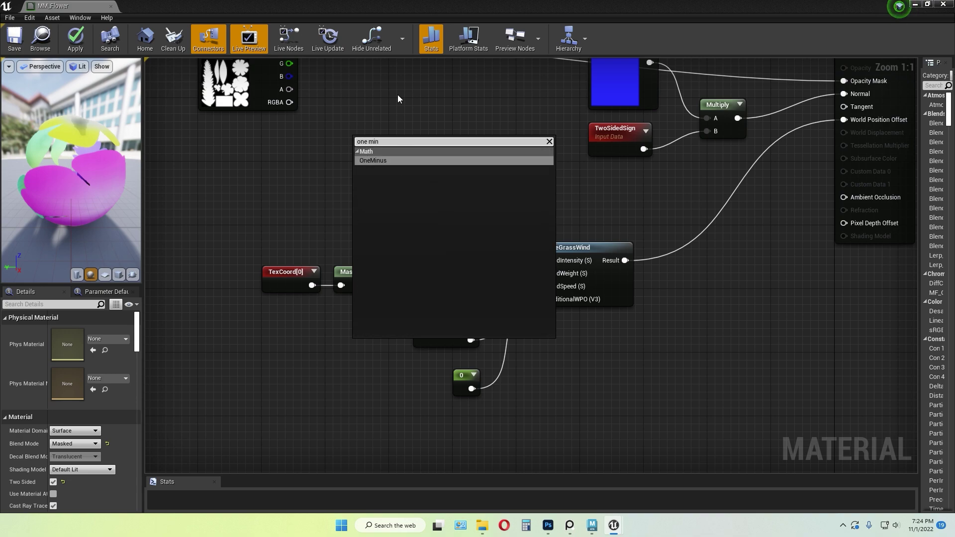
pyautogui.click(383, 160)
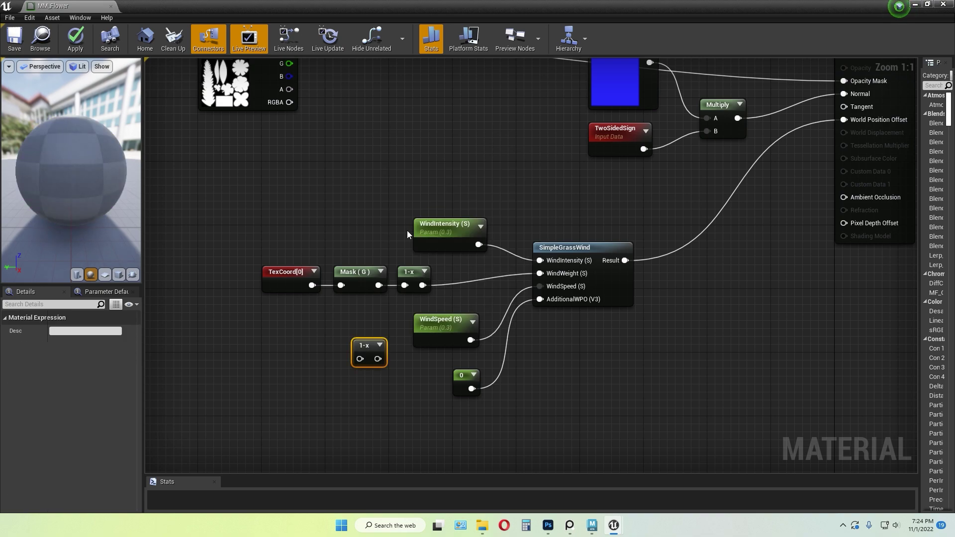
pyautogui.press('Delete')
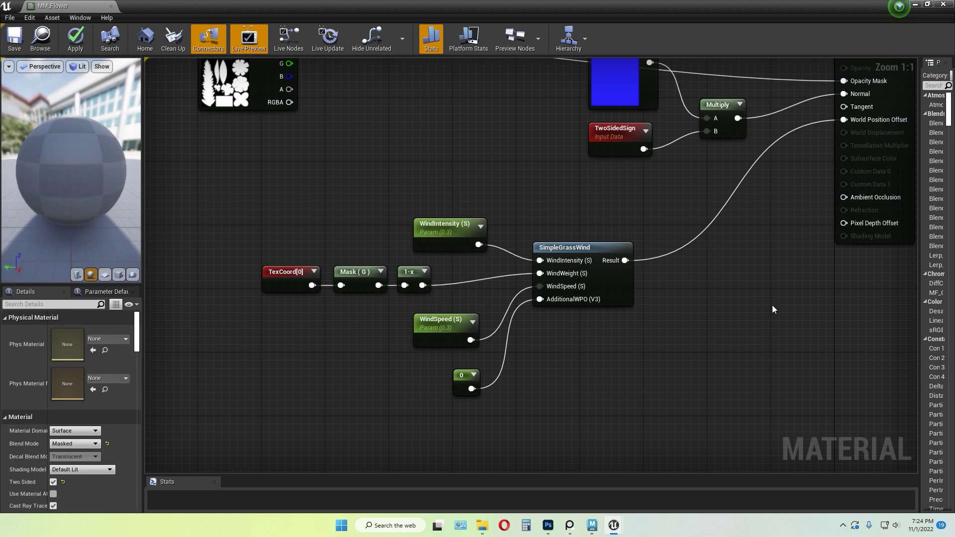
# - Review the whole MM_Flower graph and close the material editor without applying the changes
pyautogui.moveTo(772, 305); pyautogui.dragTo(557, 365, button='right')
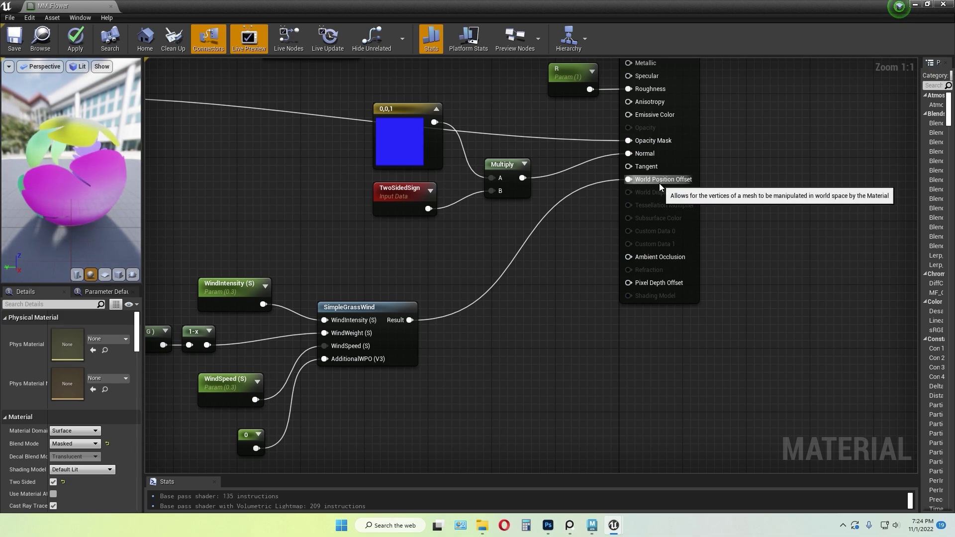
pyautogui.scroll(-4, 533, 338)
pyautogui.moveTo(362, 247); pyautogui.dragTo(394, 276, button='right')
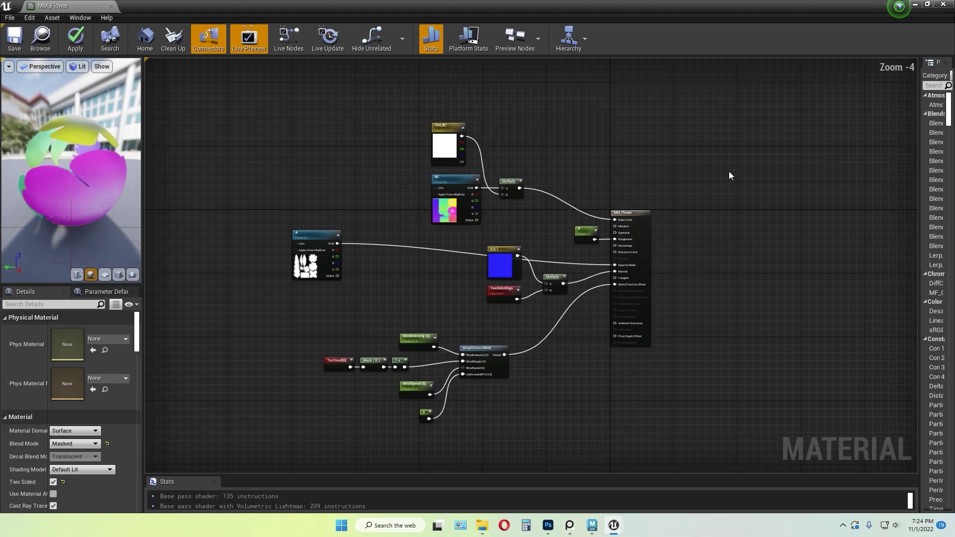
pyautogui.click(944, 5)
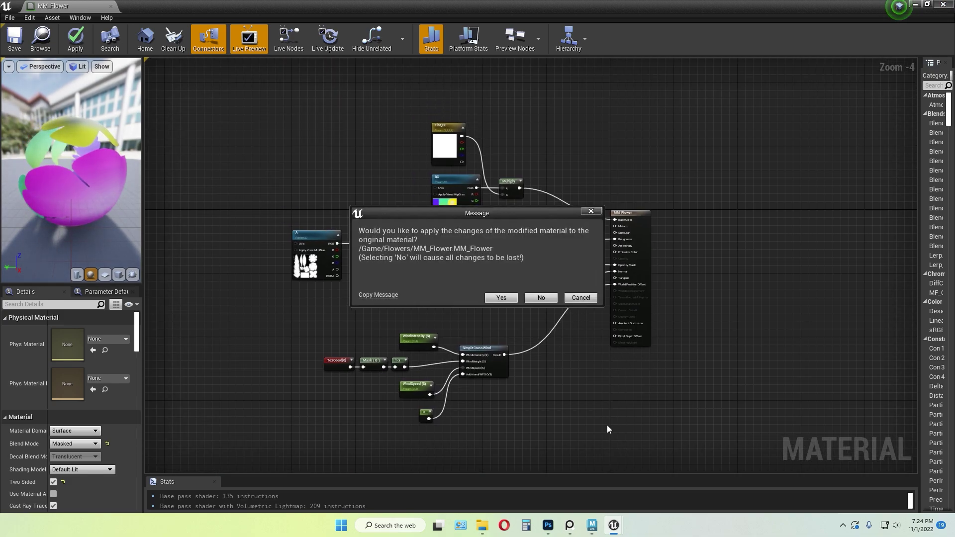
pyautogui.click(541, 298)
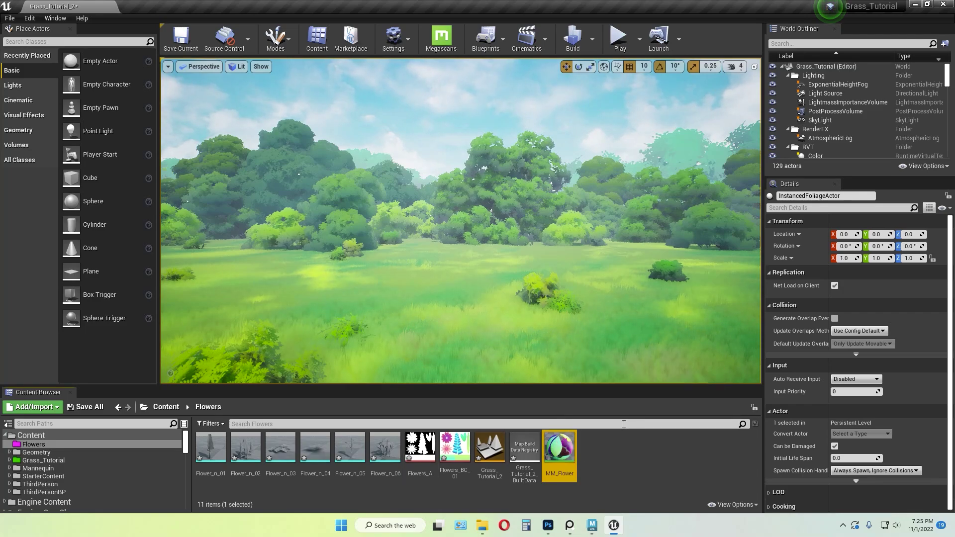
# - Create a material instance from MM_Flower in the Flowers folder and name it MI_Flowers
pyautogui.rightClick(558, 449)
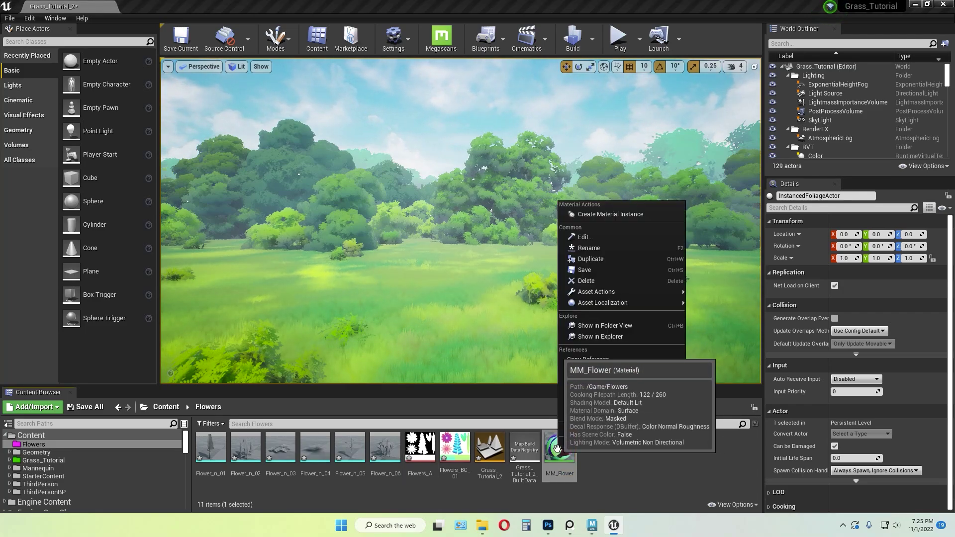
pyautogui.click(614, 214)
pyautogui.press('BackSpace')
pyautogui.write('M')
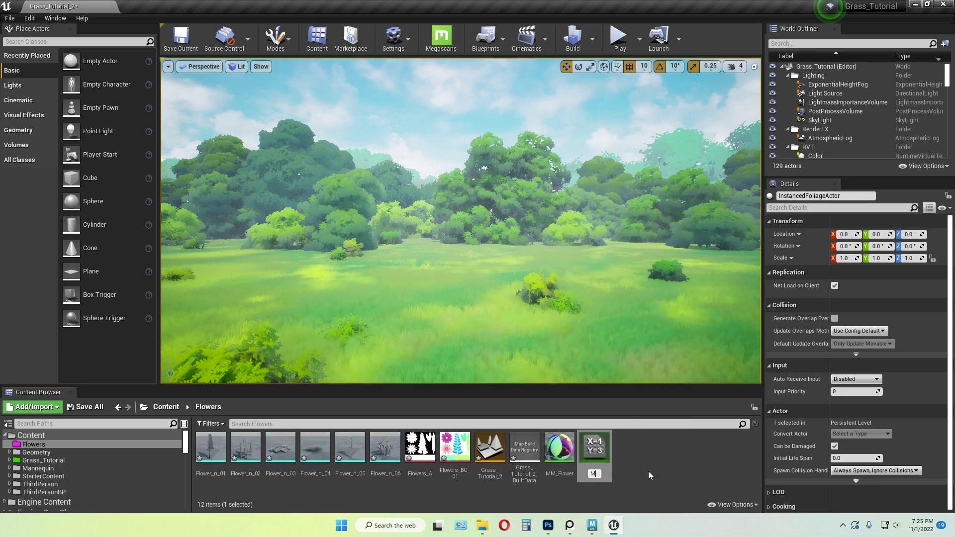
pyautogui.write('I_Flower')
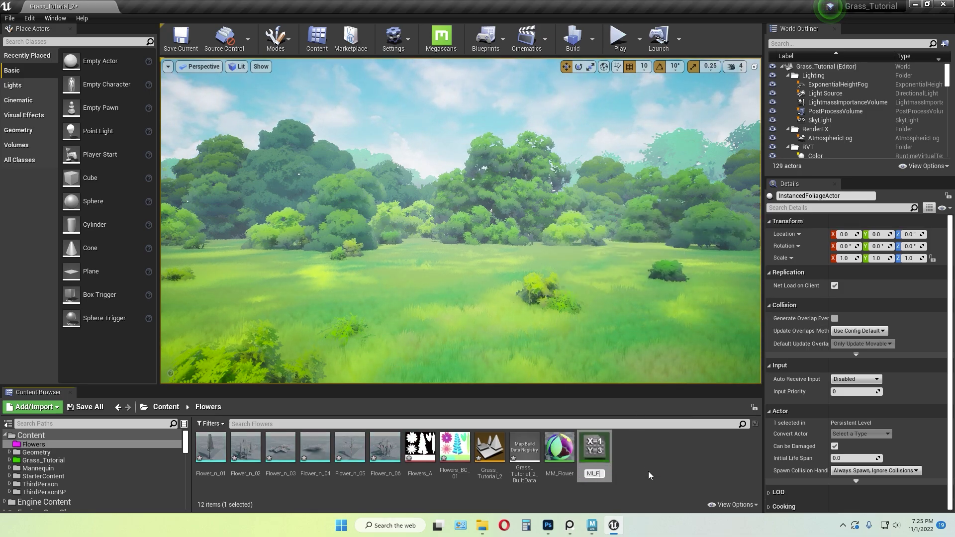
pyautogui.write('s')
pyautogui.press('Return')
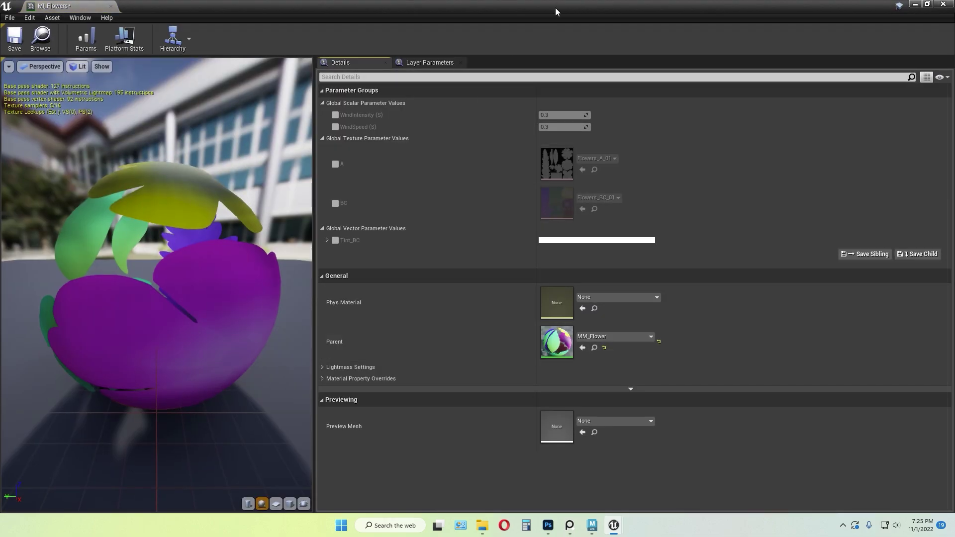
# - Reduce the MI_Flowers editor to a floating window above the asset list and enable the A and BC texture parameter overrides
pyautogui.moveTo(555, 7); pyautogui.dragTo(386, 25)
pyautogui.click(321, 187)
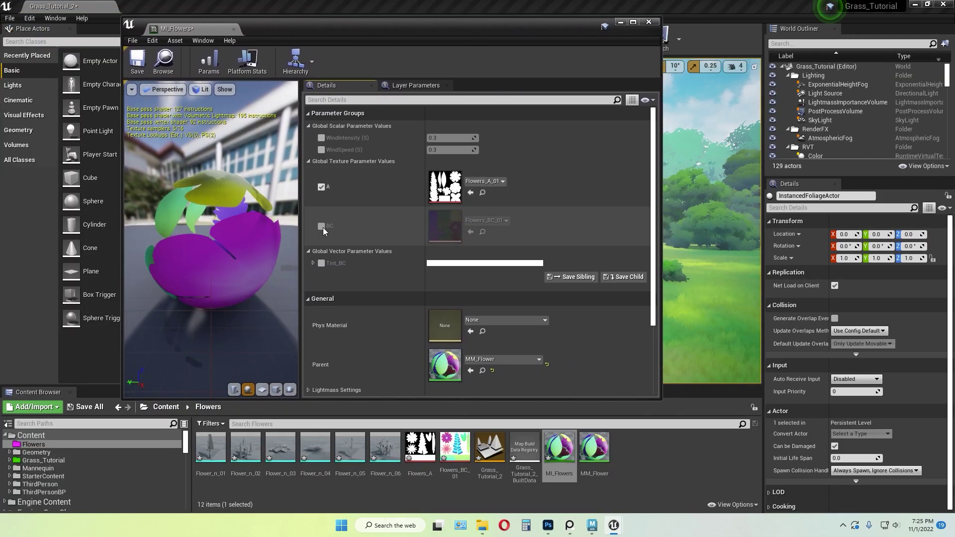
pyautogui.click(322, 226)
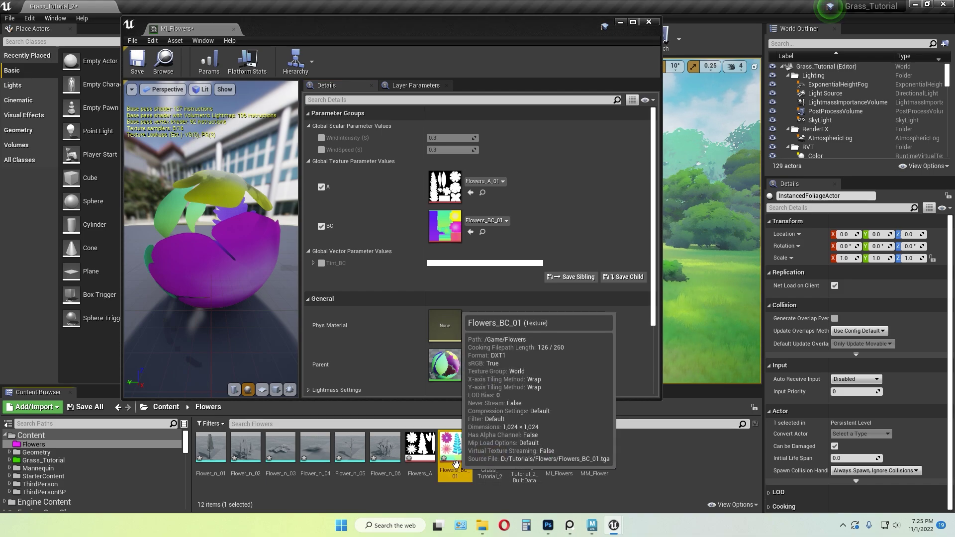
# - Assign Flowers_BC_01 to the BC parameter and Flowers_A to the A parameter of MI_Flowers, save it and close its editor
pyautogui.moveTo(455, 447); pyautogui.dragTo(449, 213)
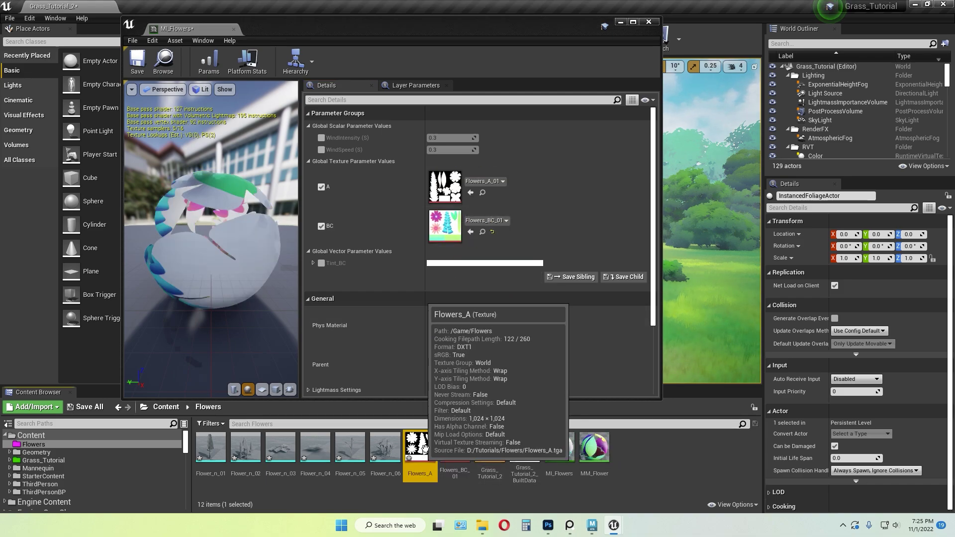
pyautogui.moveTo(421, 447); pyautogui.dragTo(446, 188)
pyautogui.click(137, 60)
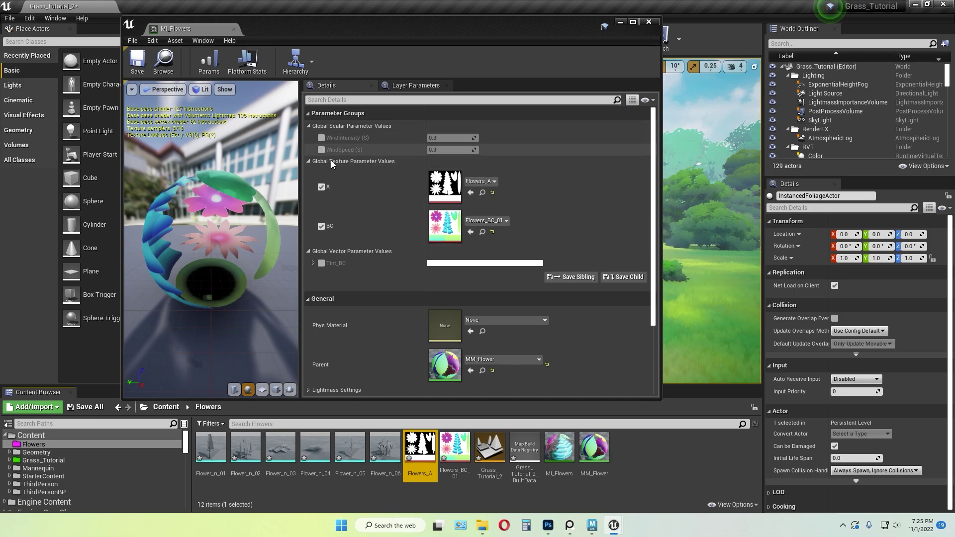
pyautogui.click(649, 23)
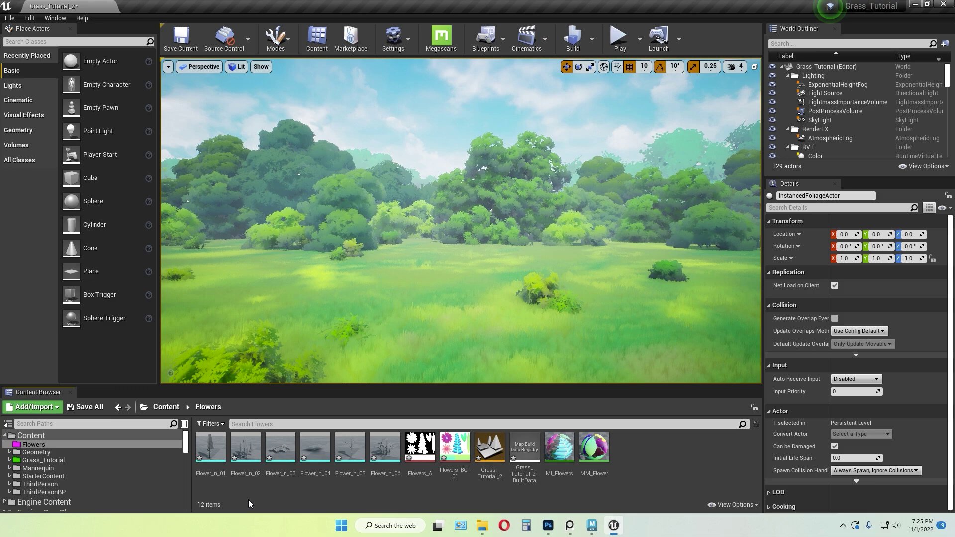
# - Open the six flower meshes, Flower_n_01 to Flower_n_06, for editing
pyautogui.click(209, 456)
pyautogui.doubleClick(208, 458)
pyautogui.doubleClick(246, 450)
pyautogui.doubleClick(280, 450)
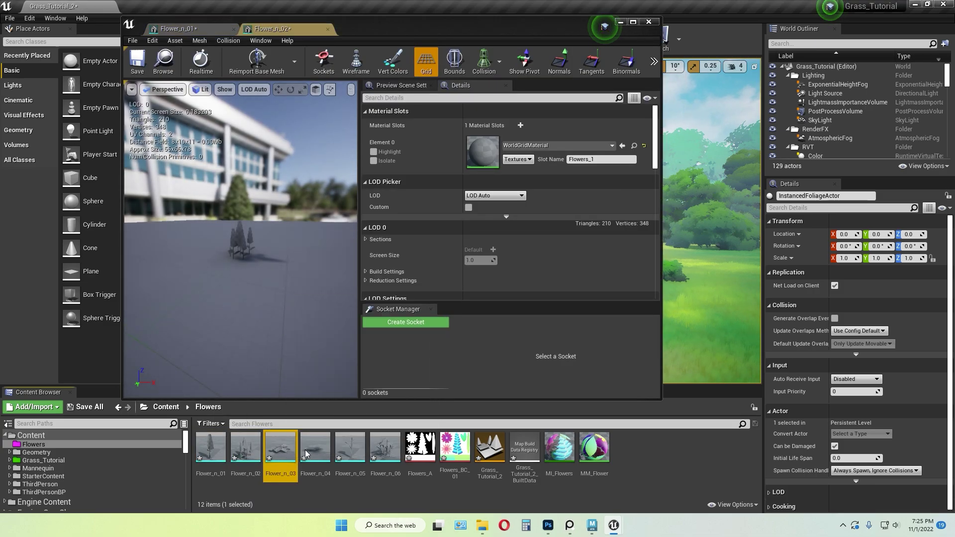
pyautogui.doubleClick(323, 451)
pyautogui.doubleClick(350, 450)
pyautogui.doubleClick(385, 451)
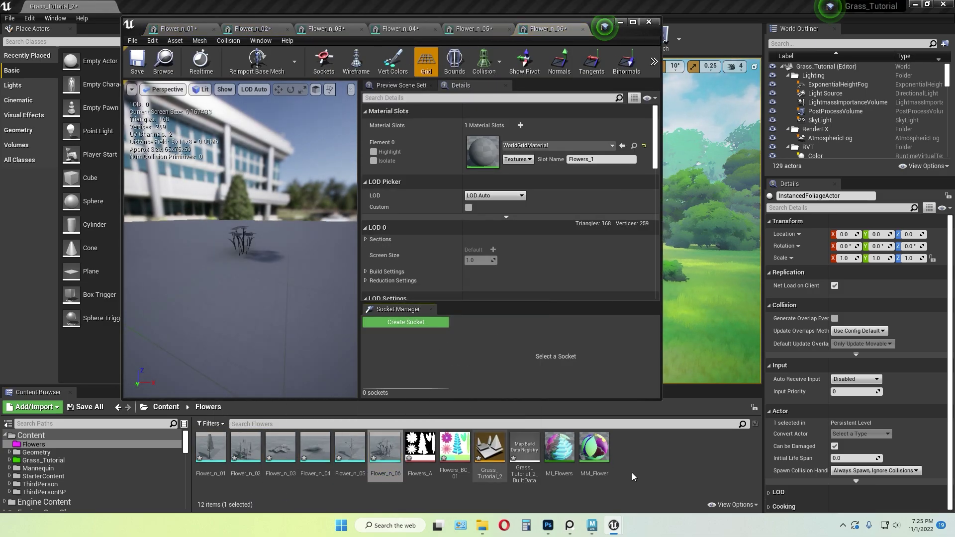
# - Assign MI_Flowers to the material slot of Flower_n_06, Flower_n_05 and Flower_n_04, saving each mesh
pyautogui.moveTo(559, 448); pyautogui.dragTo(484, 154)
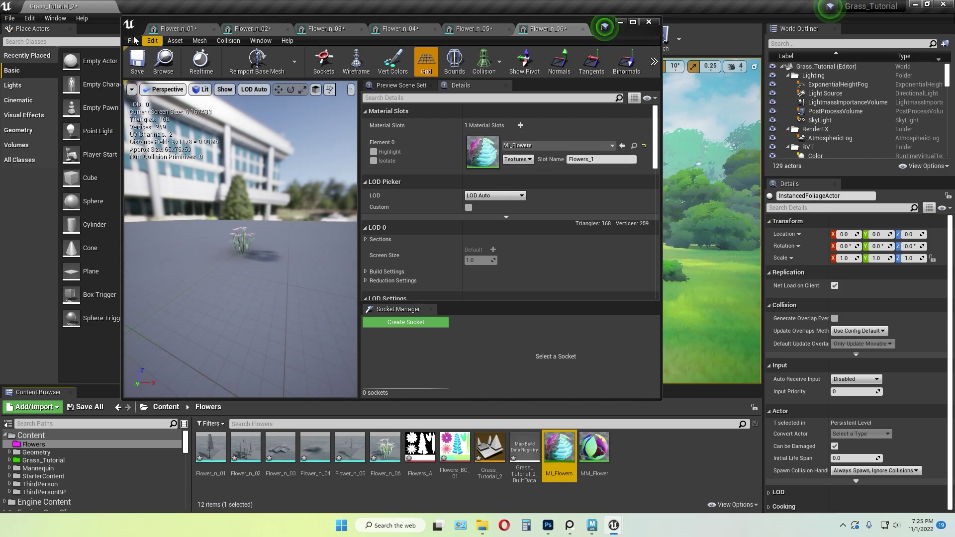
pyautogui.click(473, 28)
pyautogui.moveTo(559, 448); pyautogui.dragTo(483, 155)
pyautogui.click(138, 62)
pyautogui.click(412, 30)
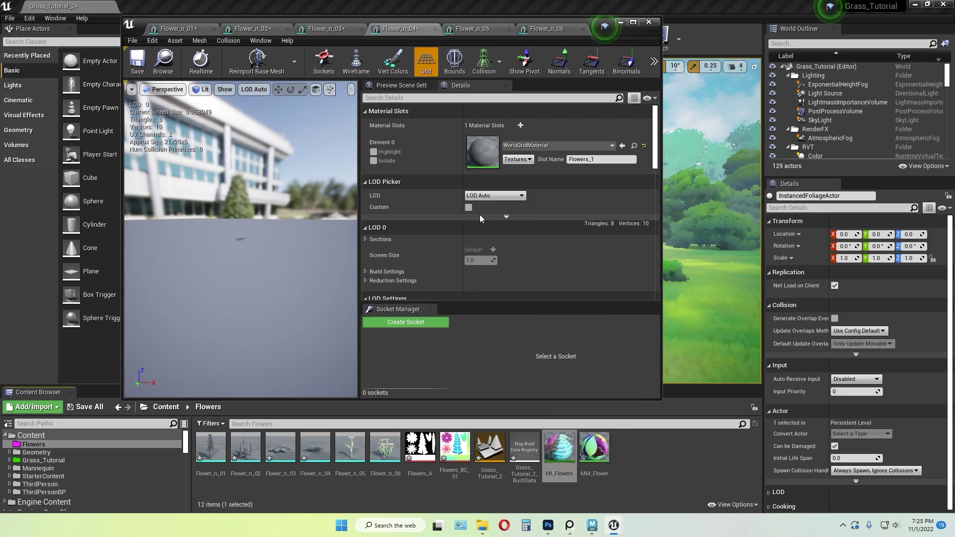
pyautogui.moveTo(562, 454); pyautogui.dragTo(483, 154)
pyautogui.click(138, 62)
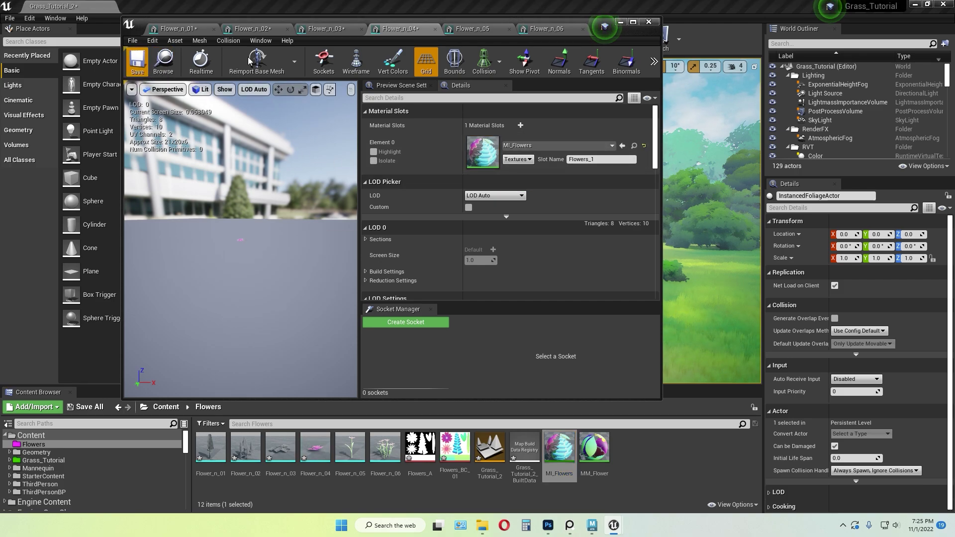
# - Assign MI_Flowers to the material slot of Flower_n_03, Flower_n_02 and Flower_n_01, save each mesh and close the mesh editors
pyautogui.click(330, 32)
pyautogui.moveTo(559, 451); pyautogui.dragTo(484, 154)
pyautogui.click(137, 62)
pyautogui.click(254, 28)
pyautogui.moveTo(559, 451); pyautogui.dragTo(483, 149)
pyautogui.click(137, 62)
pyautogui.click(185, 30)
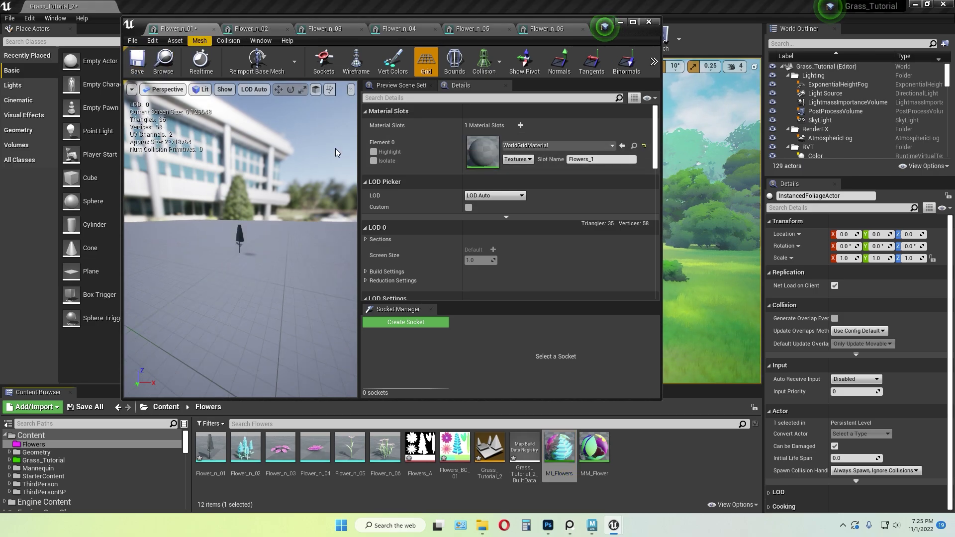
pyautogui.moveTo(563, 463); pyautogui.dragTo(484, 152)
pyautogui.click(137, 61)
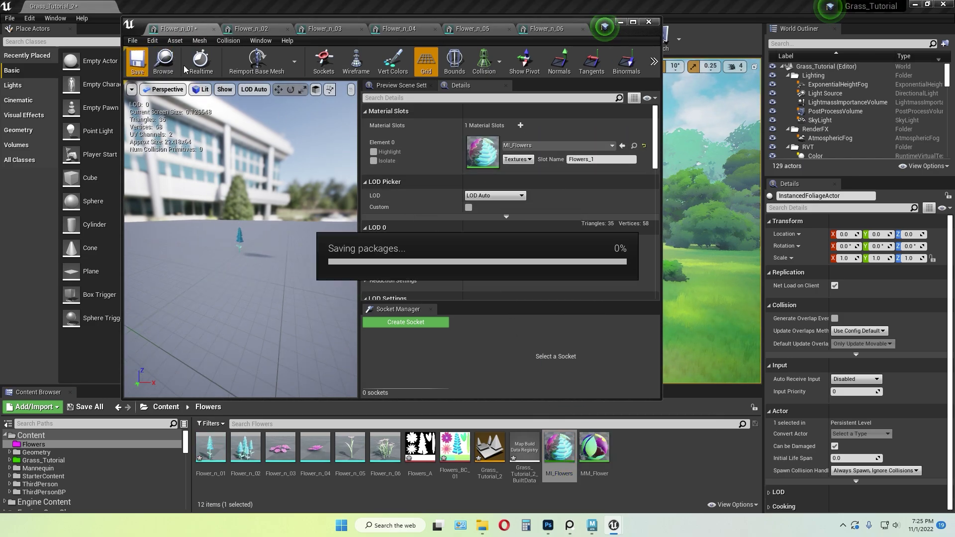
pyautogui.click(649, 21)
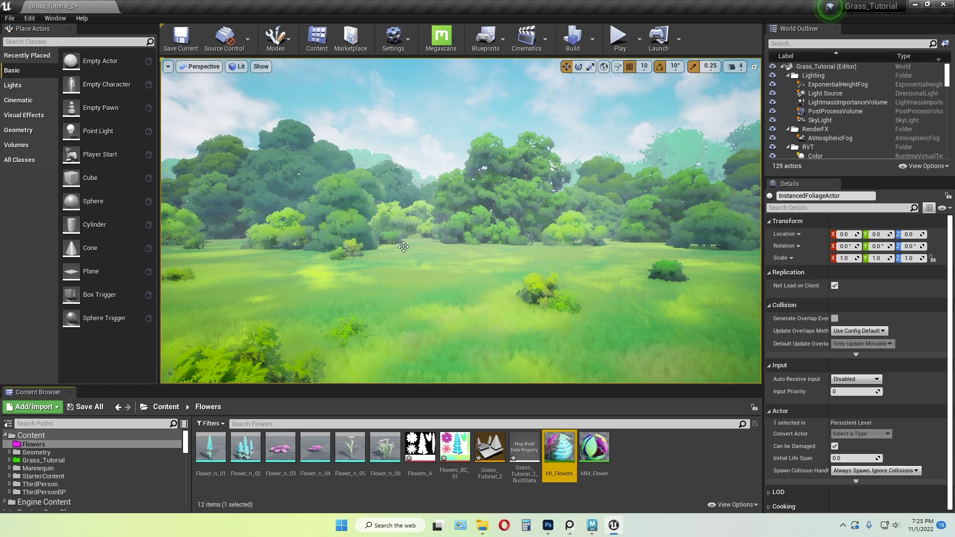
# - Switch to Foliage mode and add the six meshes Flower_n_01 to Flower_n_06 as foliage types
pyautogui.click(275, 39)
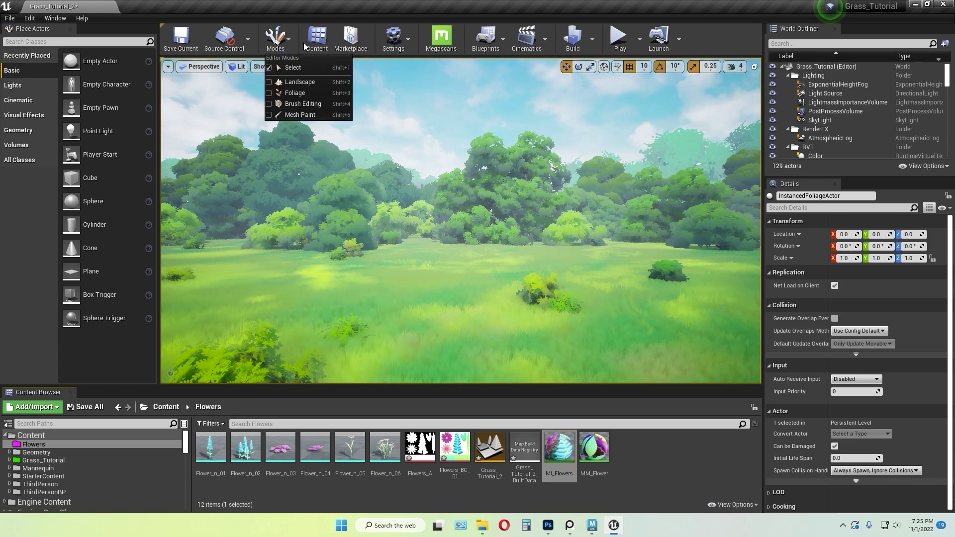
pyautogui.click(300, 93)
pyautogui.click(384, 448)
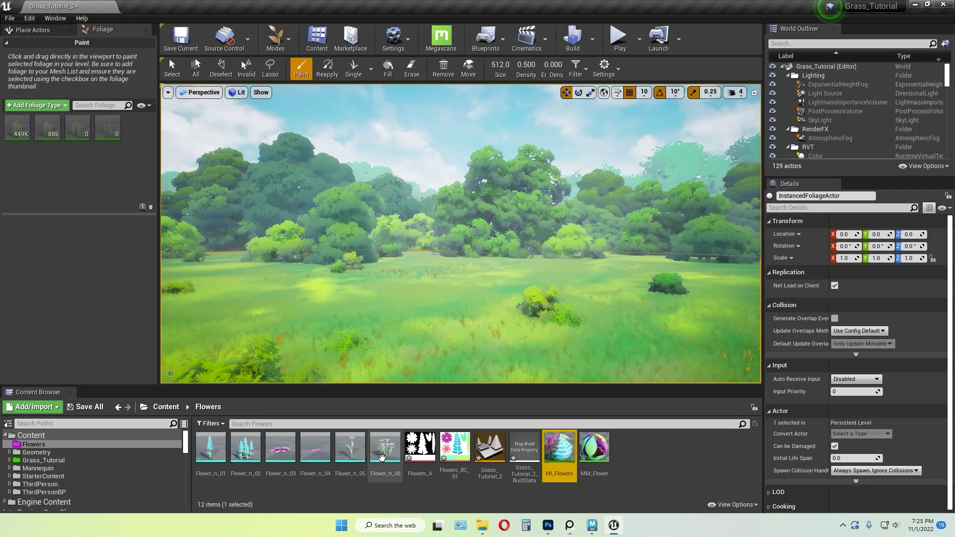
pyautogui.keyDown('shift'); pyautogui.click(211, 447); pyautogui.keyUp('shift')
pyautogui.moveTo(210, 448); pyautogui.dragTo(88, 185)
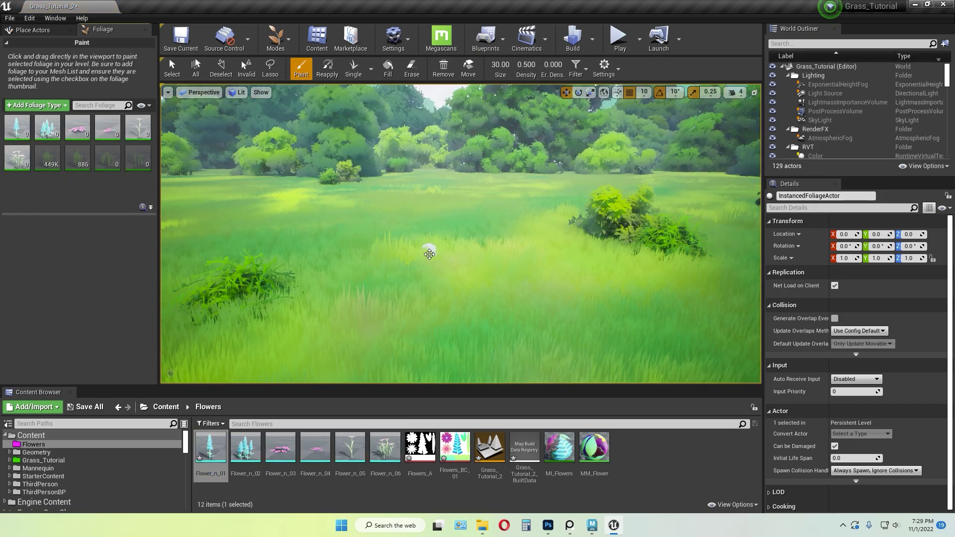
# - Deactivate every flower foliage type except Flower_n_01 for painting
pyautogui.click(18, 158)
pyautogui.click(55, 120)
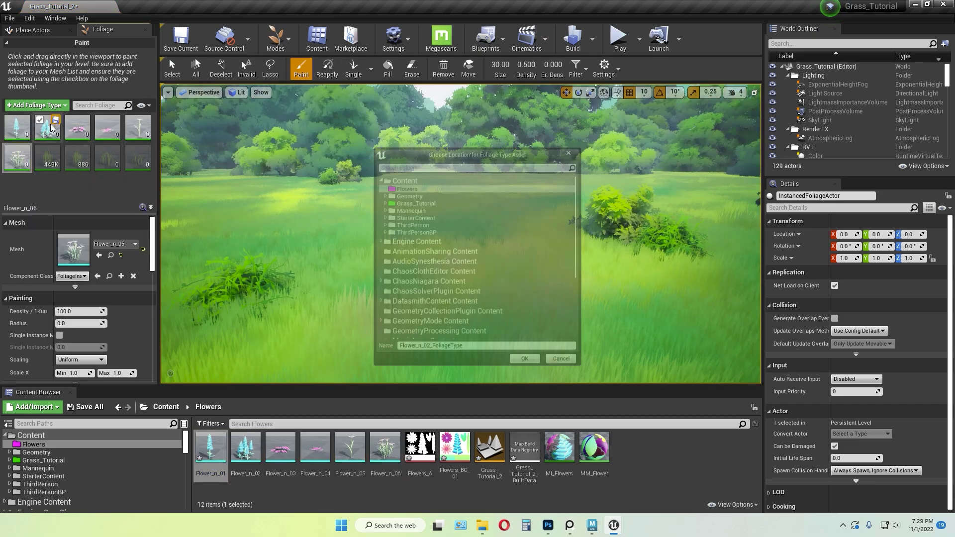
pyautogui.click(577, 143)
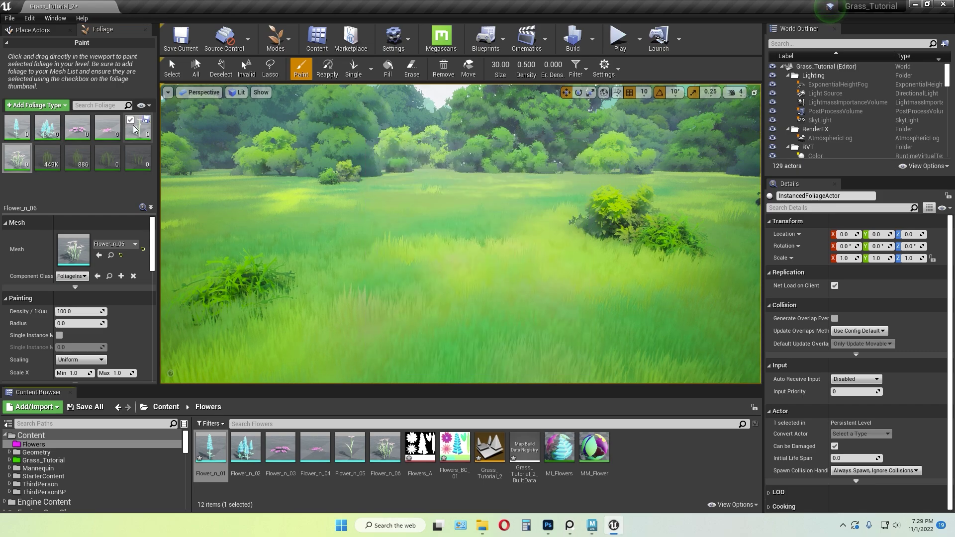
pyautogui.keyDown('shift'); pyautogui.click(40, 124); pyautogui.keyUp('shift')
# - Set the Flower_n_01 foliage density to 600 and its Scale X to a minimum of 1.5 and a maximum of 2
pyautogui.click(16, 127)
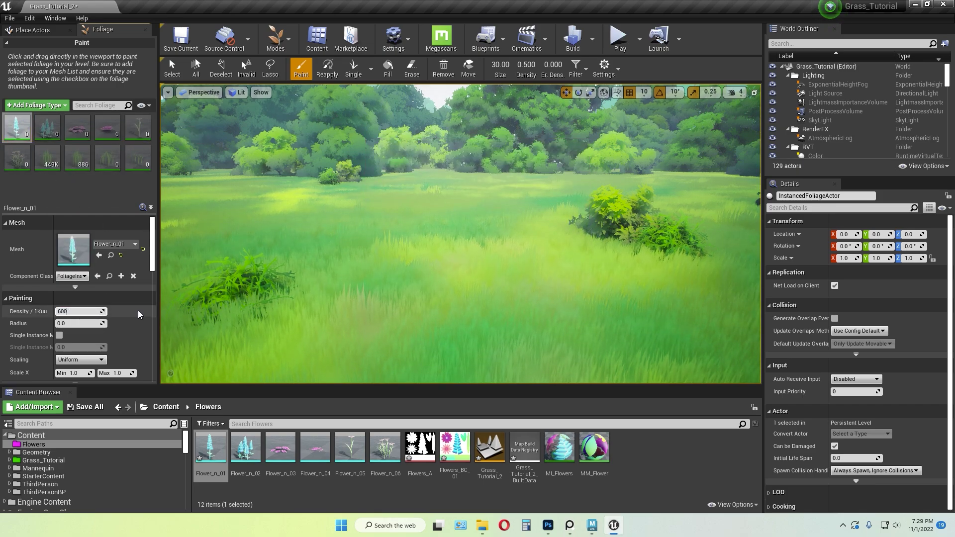
pyautogui.click(74, 373)
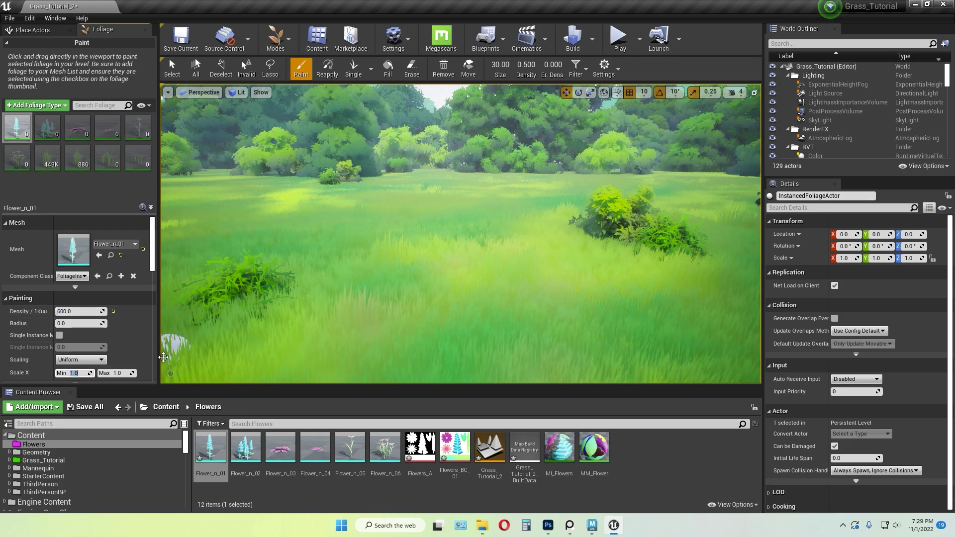
pyautogui.write('1.5')
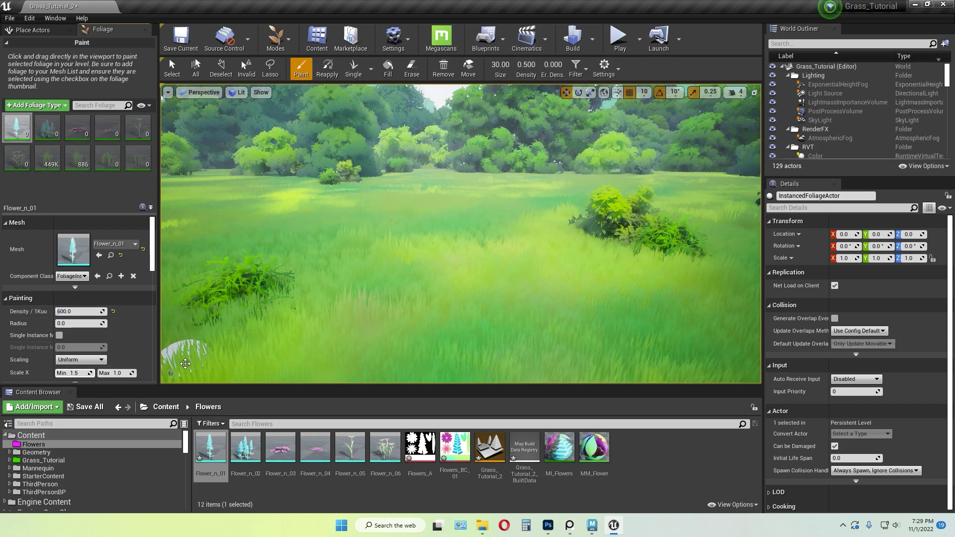
pyautogui.press('Return')
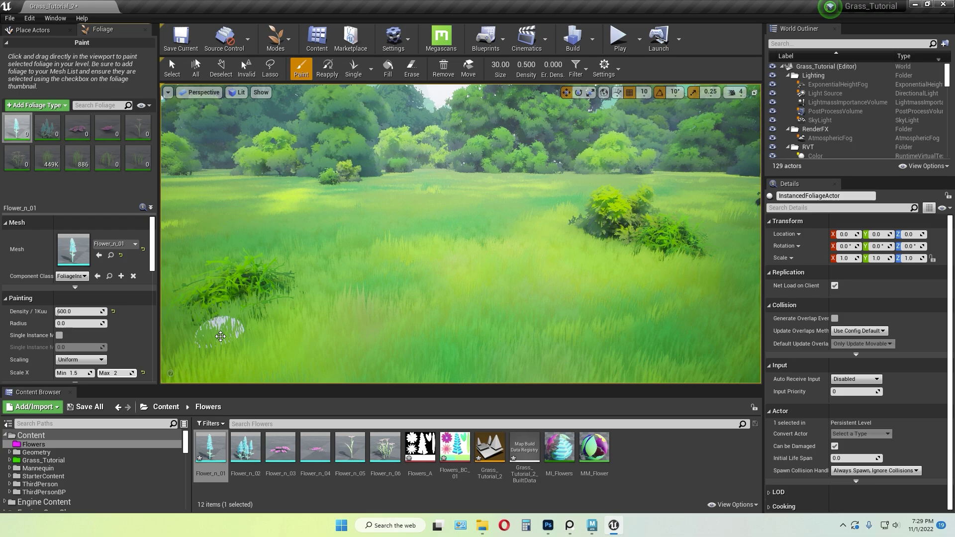
# - Try painting a patch of Flower_n_01 in the middle of the meadow, and remove the painted flowers
pyautogui.moveTo(412, 275)
pyautogui.mouseDown()
pyautogui.moveTo(458, 304)
pyautogui.moveTo(556, 268)
pyautogui.moveTo(602, 307)
pyautogui.mouseUp()
pyautogui.hotkey('ctrl', 'z')
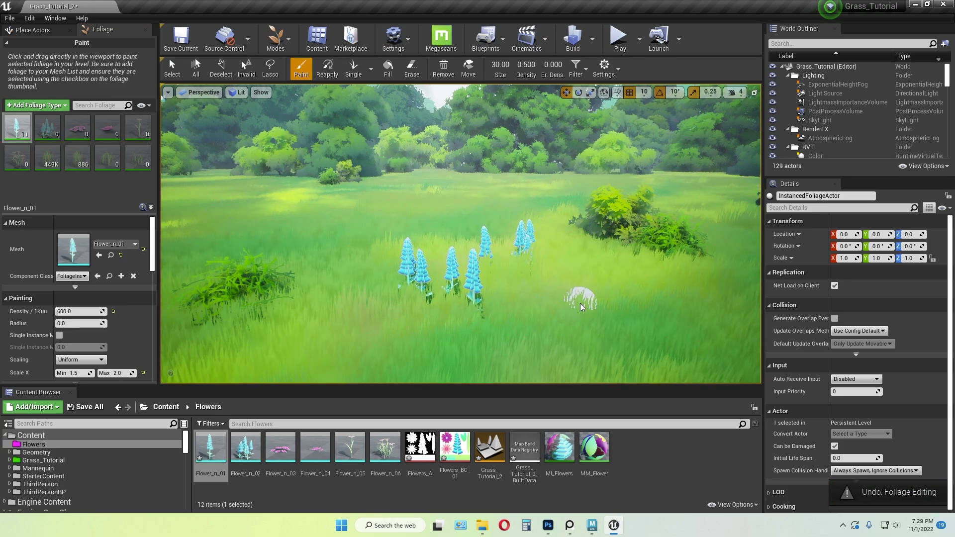
pyautogui.moveTo(555, 268)
pyautogui.keyDown('shift'); pyautogui.mouseDown()
pyautogui.moveTo(503, 282)
pyautogui.moveTo(540, 260)
pyautogui.moveTo(396, 311)
pyautogui.mouseUp(); pyautogui.keyUp('shift')
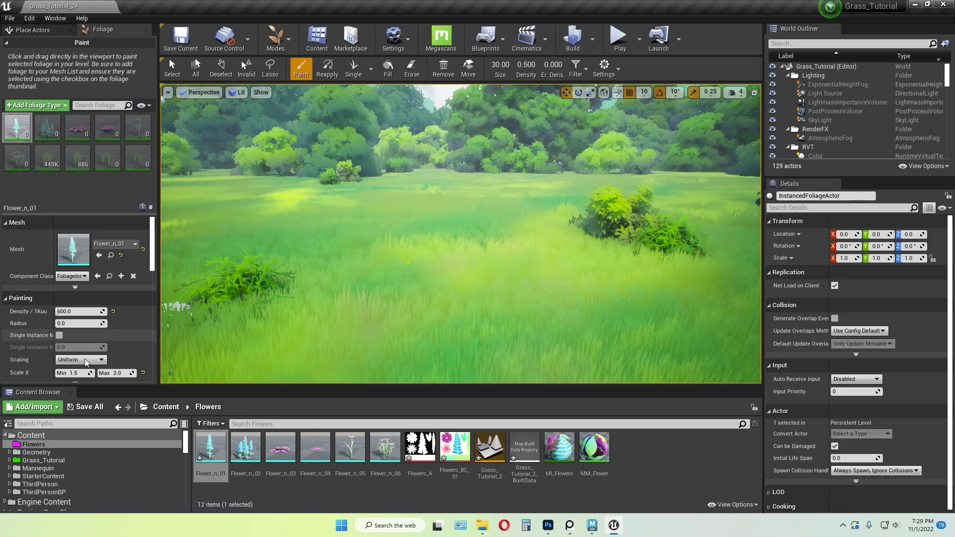
# - Set the Scale X of Flower_n_01 to a minimum of 1.2 and a maximum of 1.5, and paint several clusters across the meadow
pyautogui.click(89, 376)
pyautogui.write('1.')
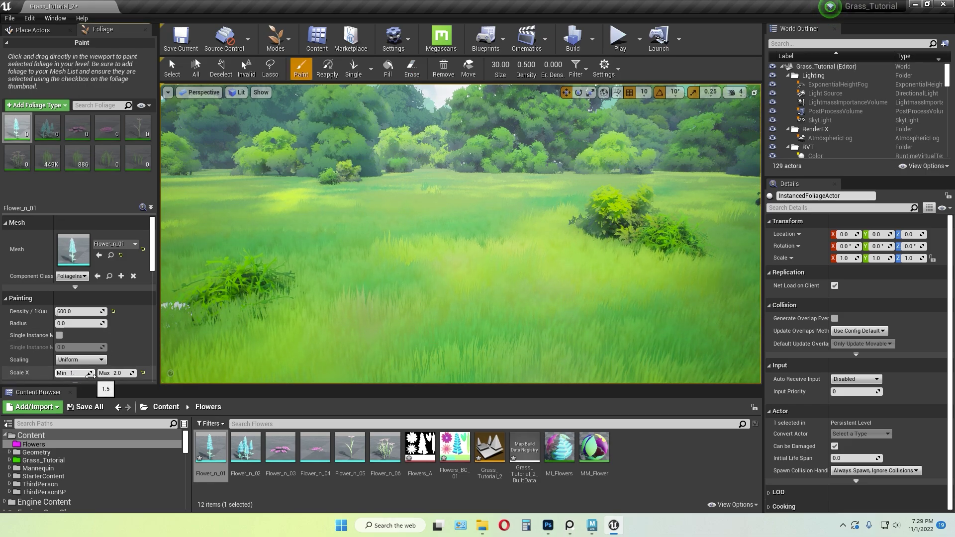
pyautogui.write('2')
pyautogui.press('Return')
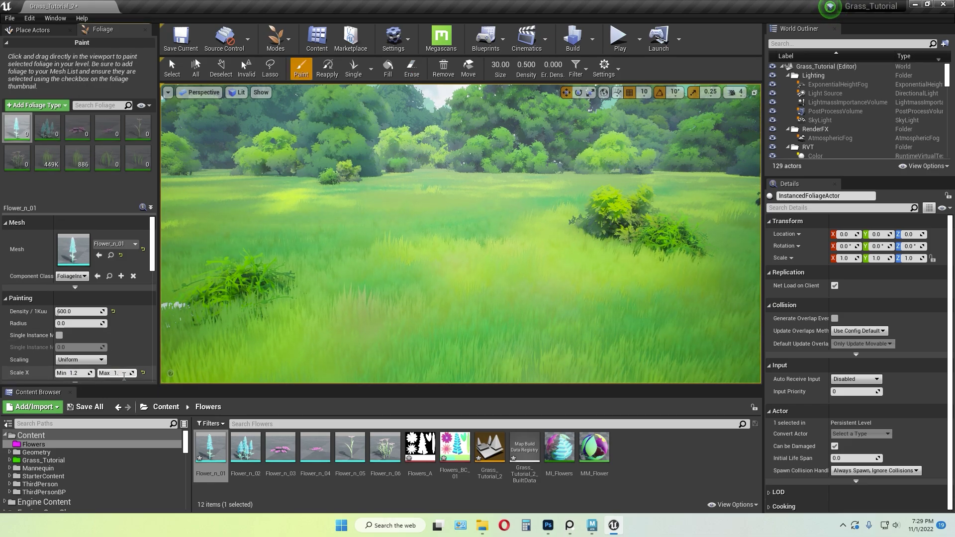
pyautogui.click(119, 373)
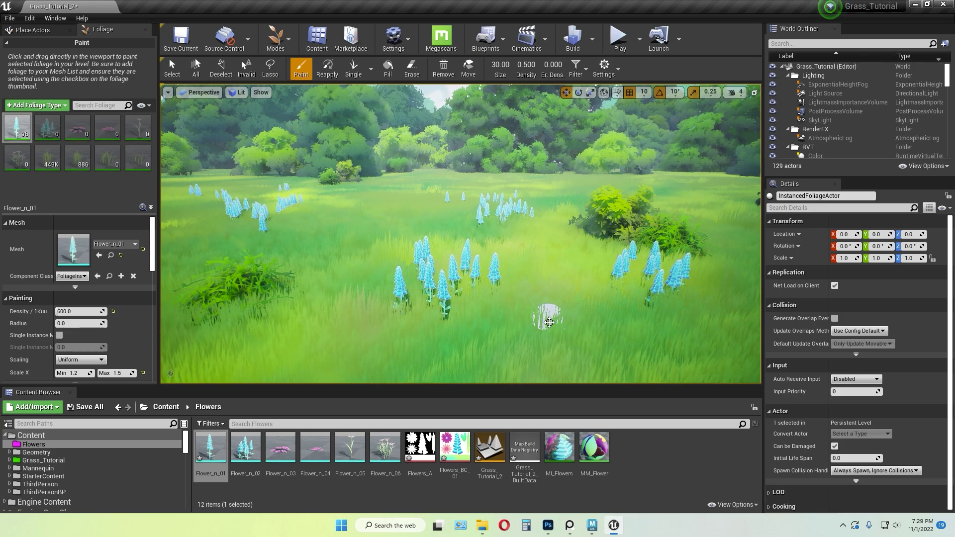
# - Activate the Flower_n_02 foliage type alone and paint its clusters beside the existing blue flowers
pyautogui.click(47, 128)
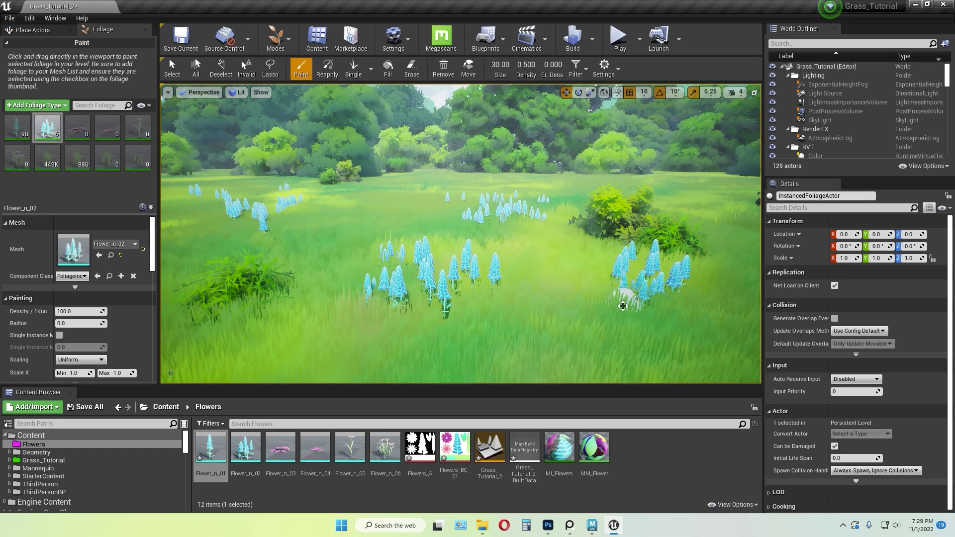
pyautogui.moveTo(623, 306); pyautogui.dragTo(717, 299)
pyautogui.moveTo(192, 226); pyautogui.dragTo(238, 230)
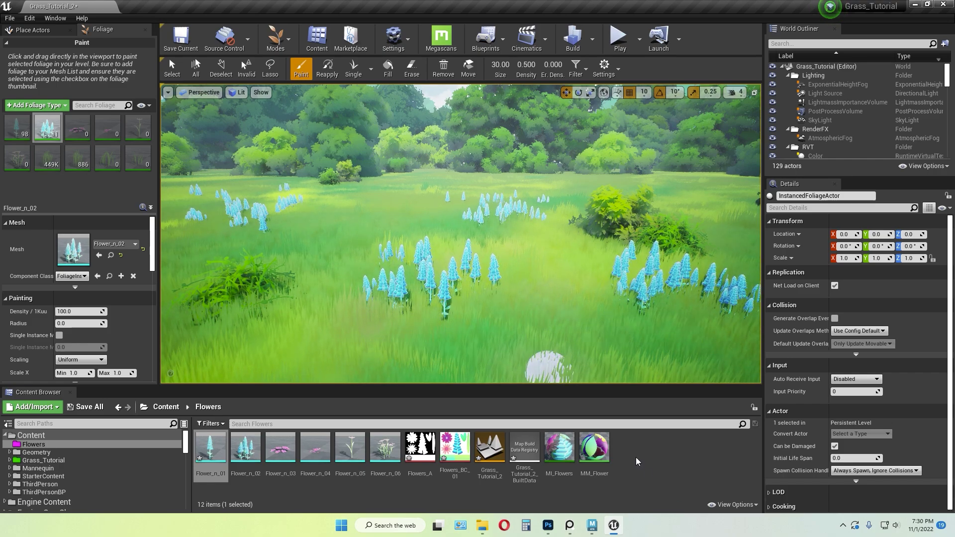
# - Return to Select mode and open the Flowers_BC_01 texture, placing its editor so the painted flowers stay visible
pyautogui.click(275, 39)
pyautogui.click(282, 68)
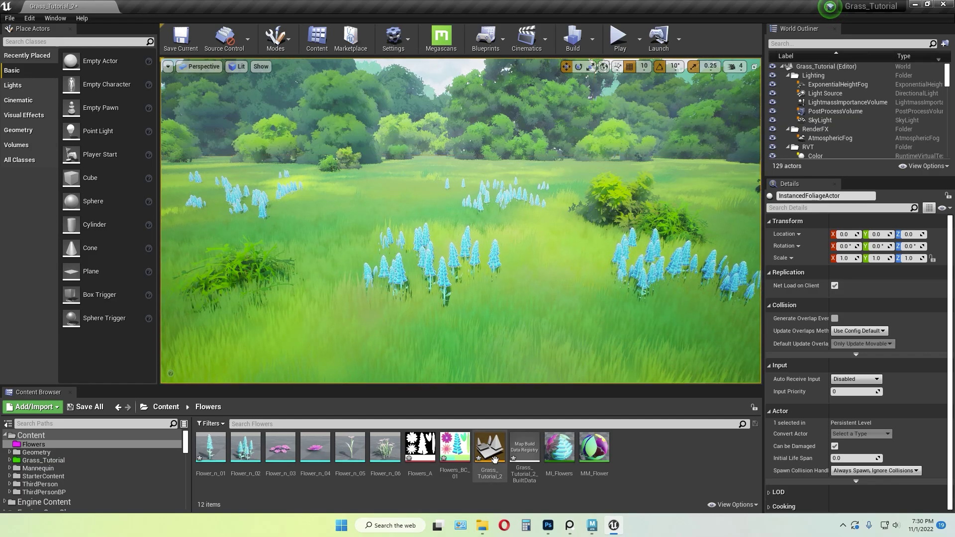
pyautogui.doubleClick(455, 447)
pyautogui.moveTo(449, 29); pyautogui.dragTo(347, 168)
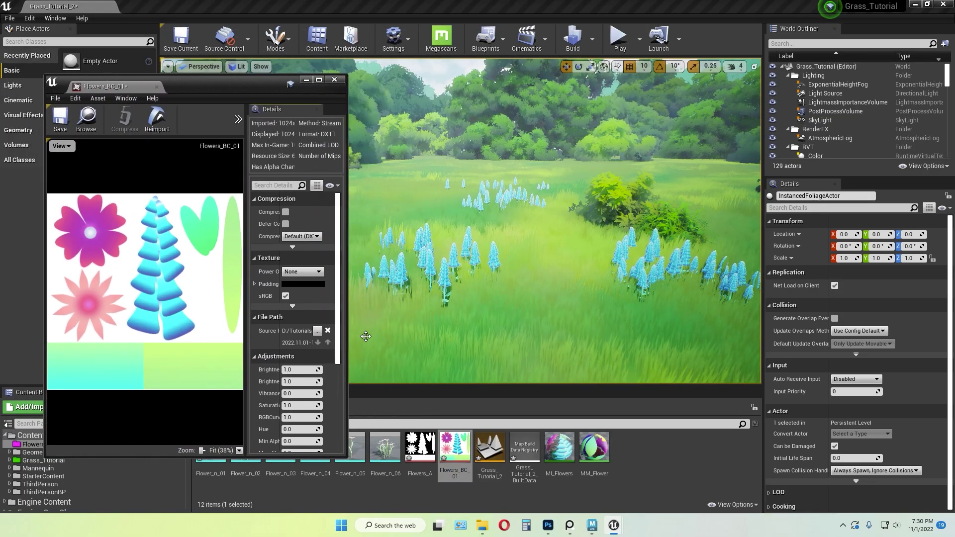
# - Compare Brightness values of 0.8, 0.5 and 0.6 on Flowers_BC_01, settle on 0.8, save the texture and close its editor
pyautogui.click(302, 370)
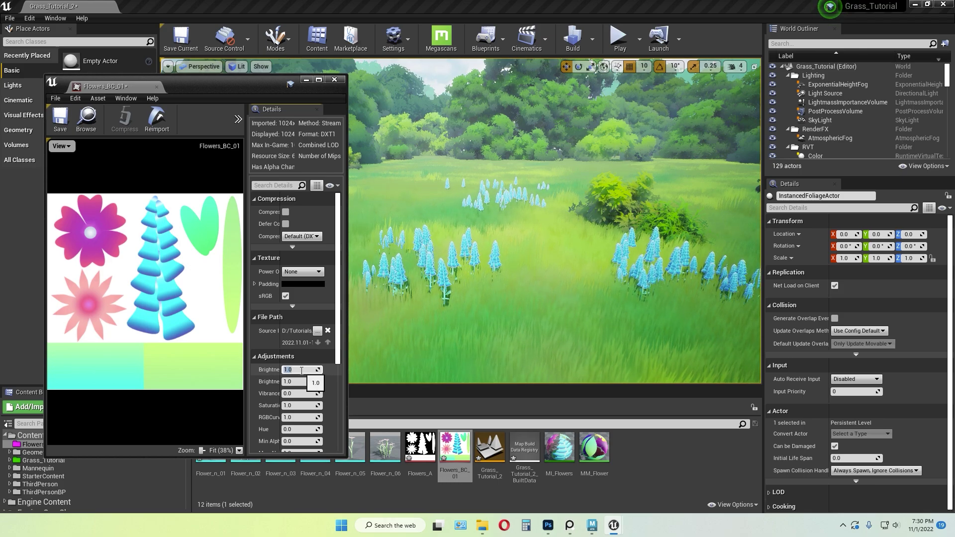
pyautogui.press('Return')
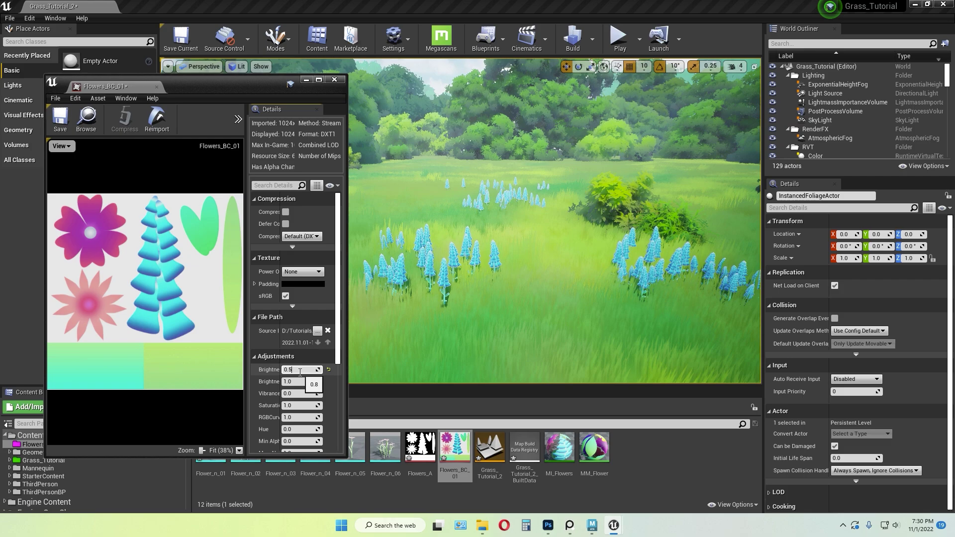
pyautogui.press('Return')
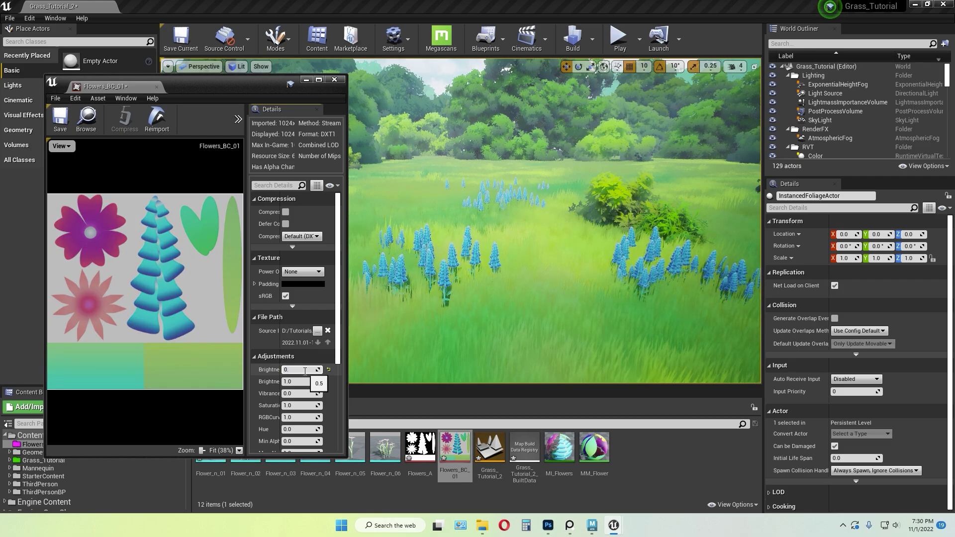
pyautogui.write('0.6')
pyautogui.press('Return')
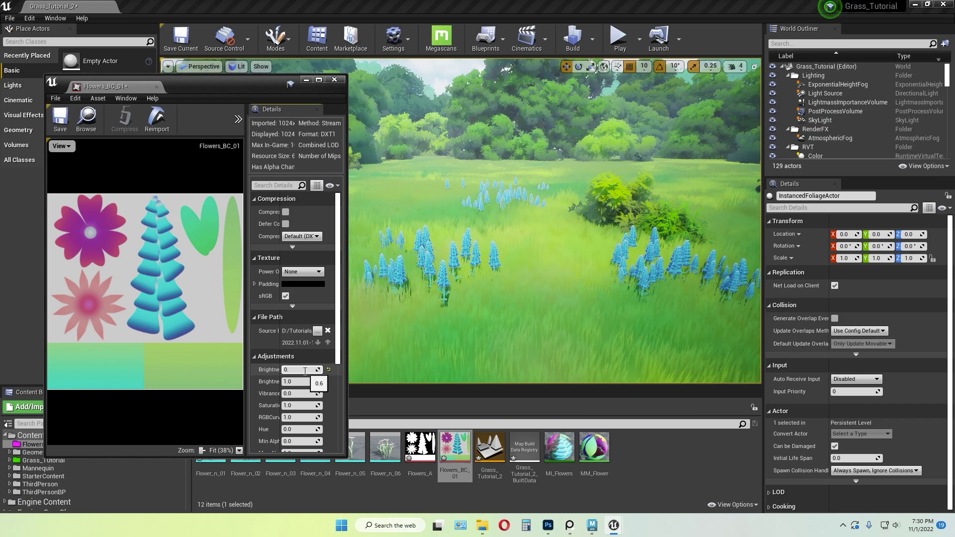
pyautogui.press('Return')
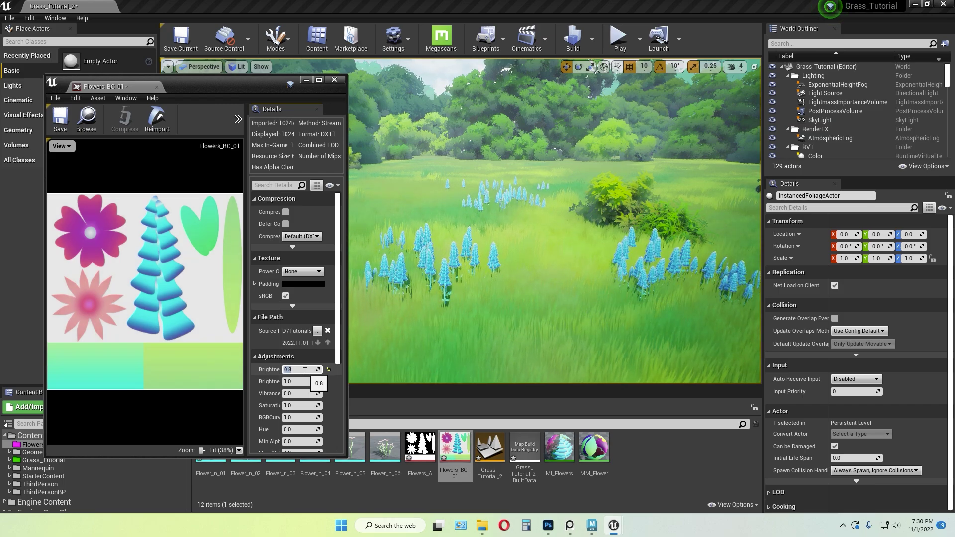
pyautogui.click(62, 124)
pyautogui.click(335, 79)
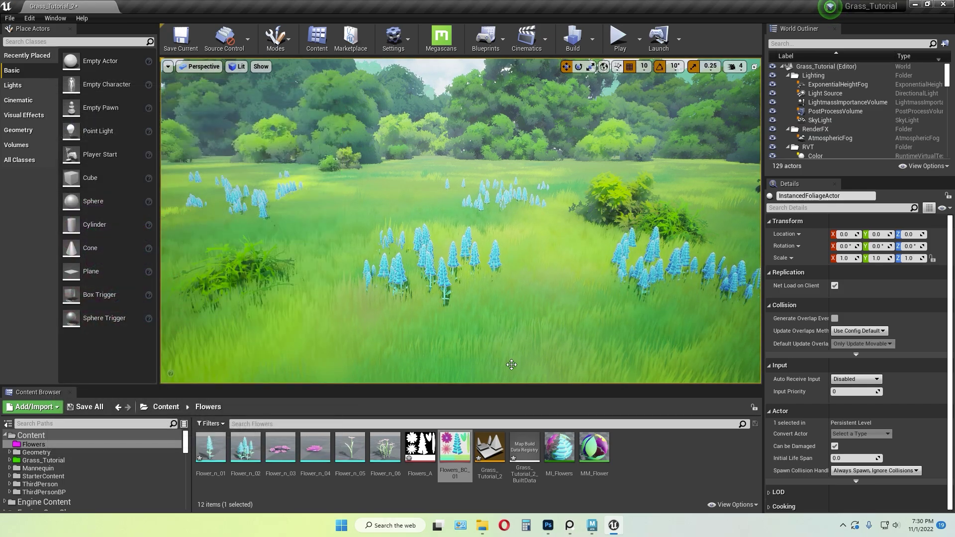
# - Override Tint_BC in MI_Flowers with a colour value (V) of 0.8, save the material instance and close its editor
pyautogui.doubleClick(559, 448)
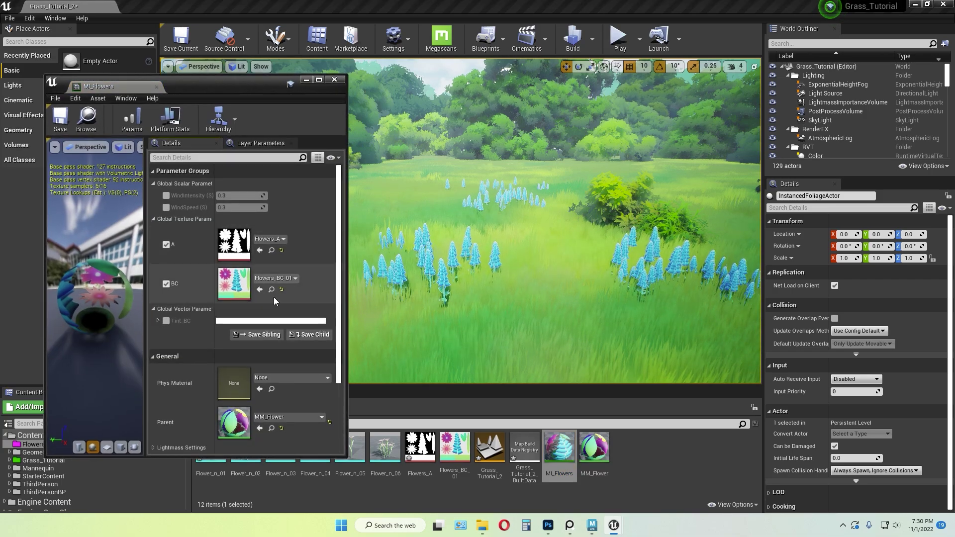
pyautogui.click(237, 322)
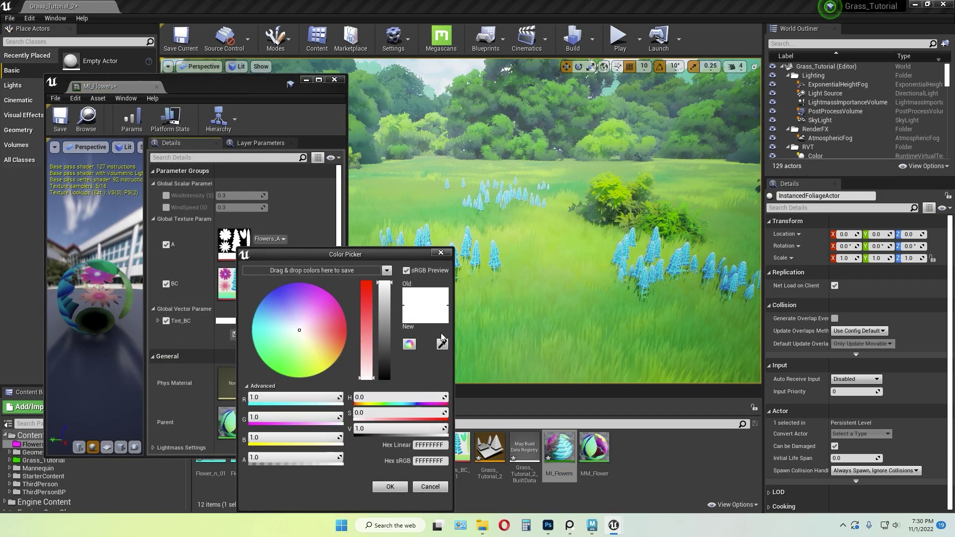
pyautogui.click(378, 429)
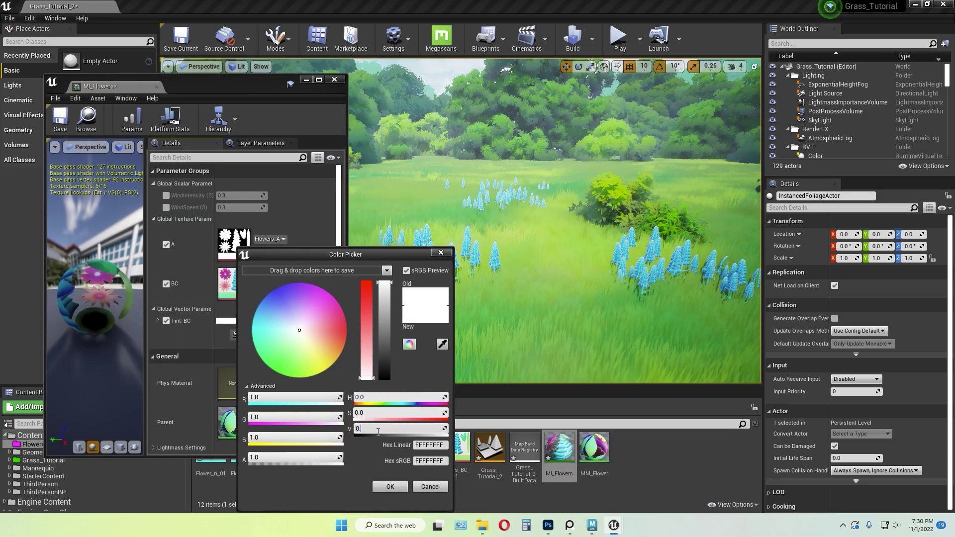
pyautogui.press('Return')
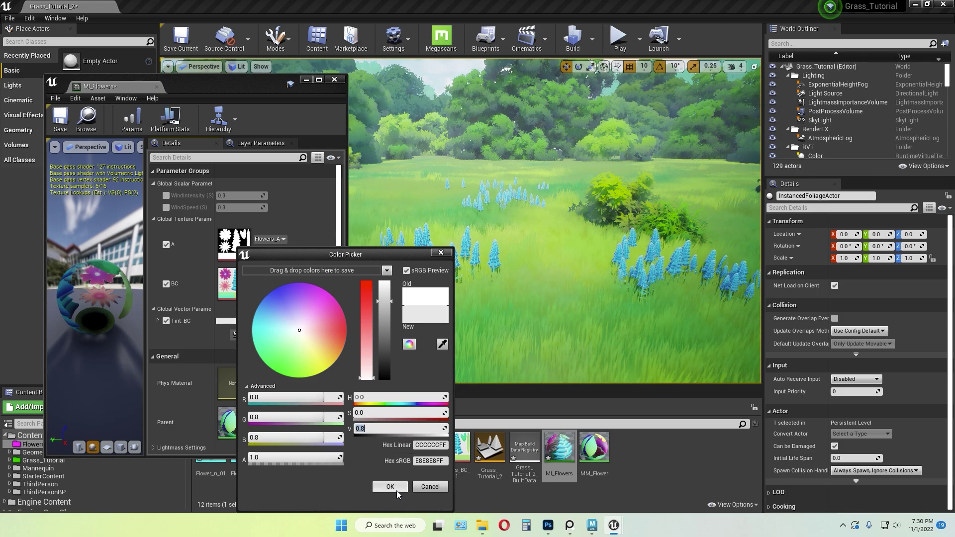
pyautogui.click(396, 488)
pyautogui.click(61, 120)
pyautogui.click(333, 81)
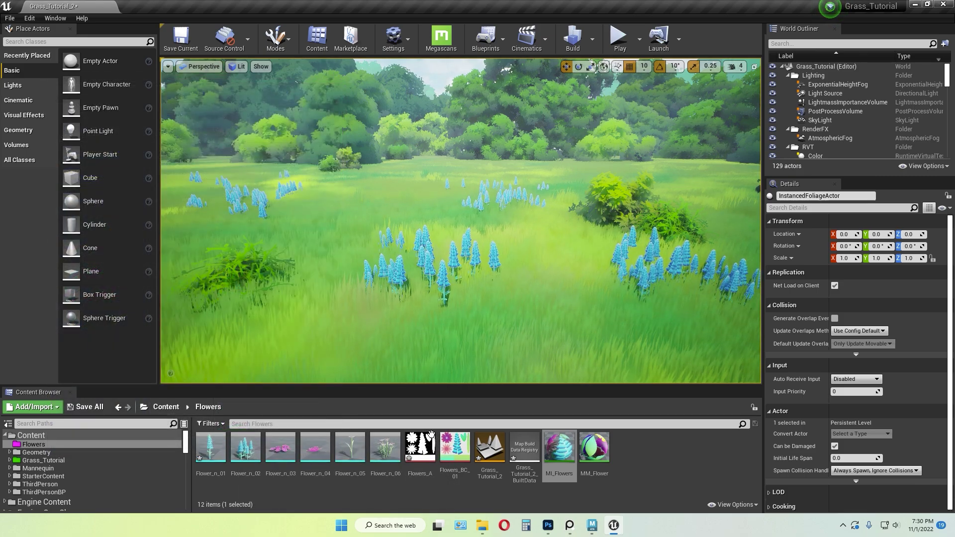
# - Switch to Foliage mode, deactivate Flower_n_02 and activate only the Flower_n_03 foliage type for painting
pyautogui.click(288, 37)
pyautogui.click(289, 92)
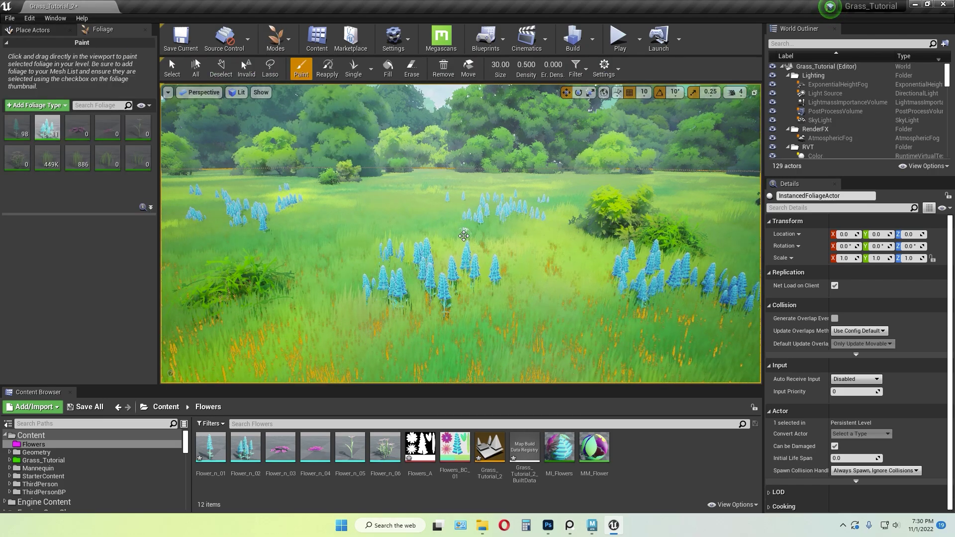
pyautogui.hotkey('ctrl', 'b')
pyautogui.moveTo(463, 235)
pyautogui.mouseDown(button='right')
pyautogui.moveTo(480, 249)
pyautogui.moveTo(459, 233)
pyautogui.mouseUp(button='right')
pyautogui.press('g')
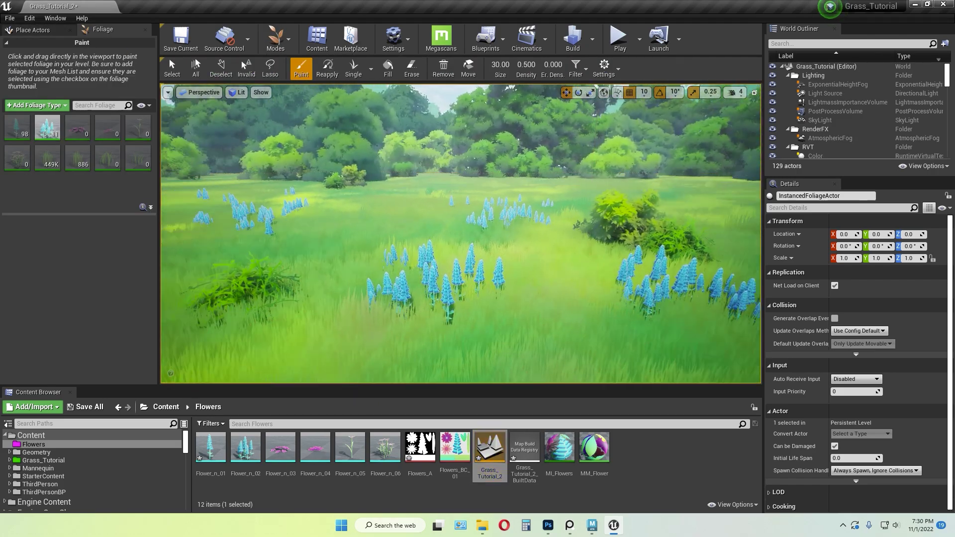
pyautogui.press('s')
pyautogui.moveTo(456, 285); pyautogui.dragTo(456, 239, button='right')
pyautogui.press('w')
pyautogui.moveTo(437, 281); pyautogui.dragTo(438, 258, button='right')
pyautogui.press('s')
pyautogui.click(40, 121)
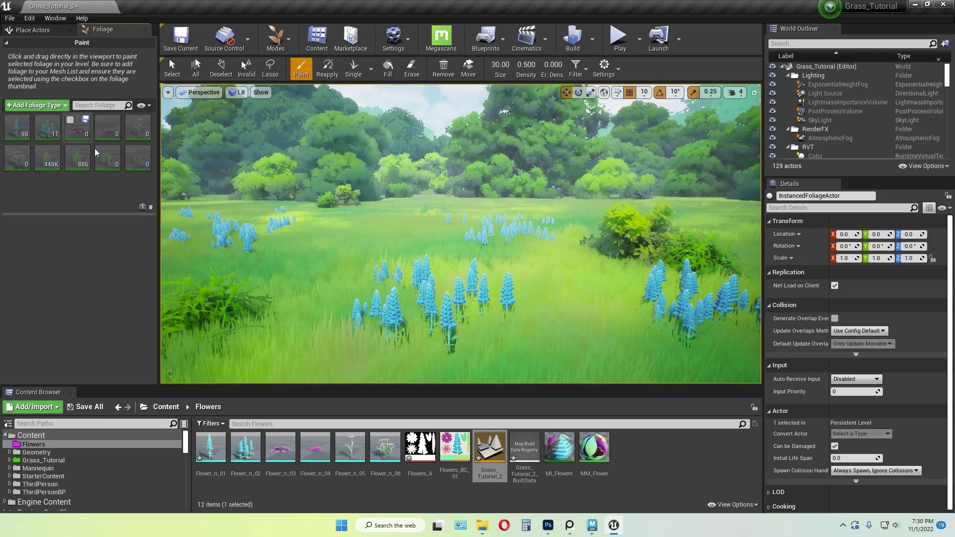
pyautogui.click(77, 130)
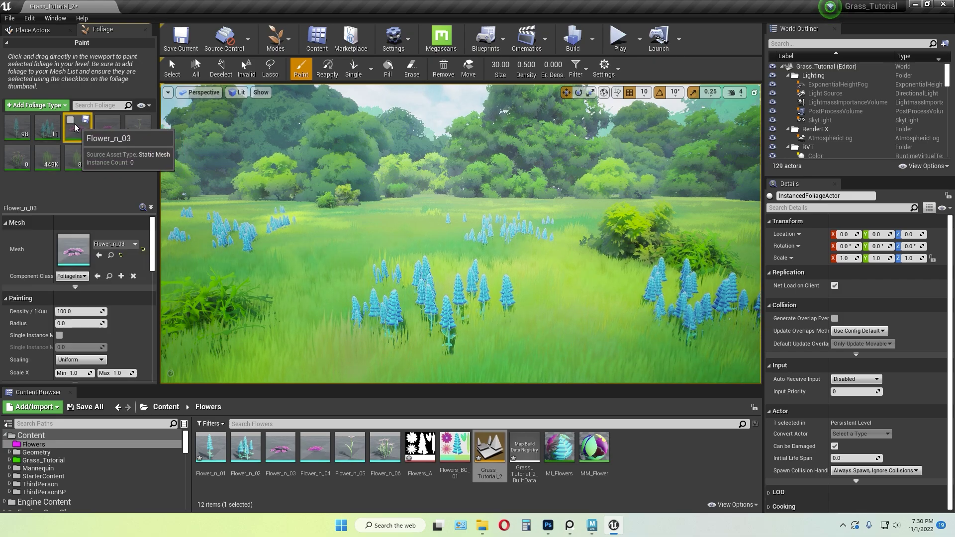
# - Paint a trial patch of Flower_n_03 in the open grass between the blue clusters and erase it again
pyautogui.moveTo(390, 268)
pyautogui.mouseDown(button='right')
pyautogui.moveTo(389, 243)
pyautogui.moveTo(377, 277)
pyautogui.mouseUp(button='right')
pyautogui.press('w')
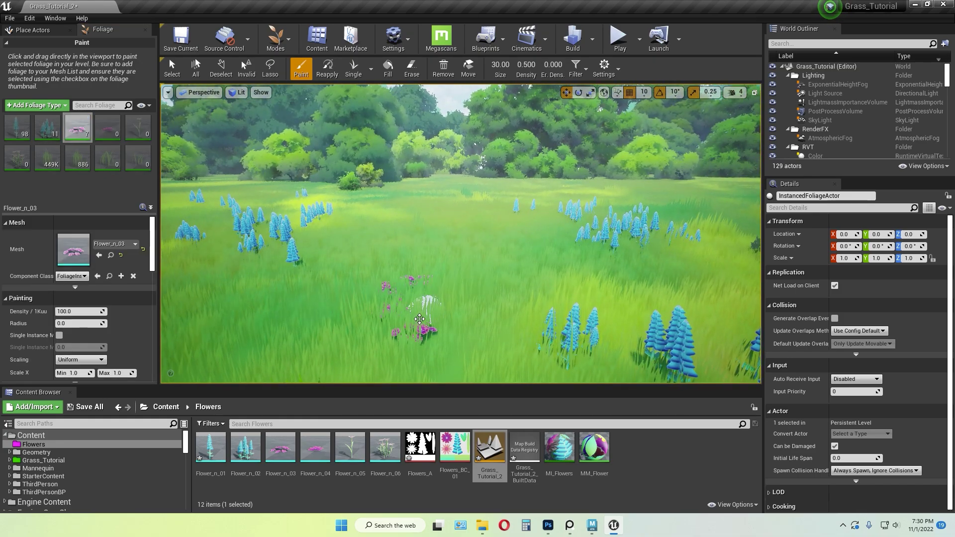
pyautogui.keyDown('shift'); pyautogui.moveTo(443, 269); pyautogui.dragTo(443, 278); pyautogui.keyUp('shift')
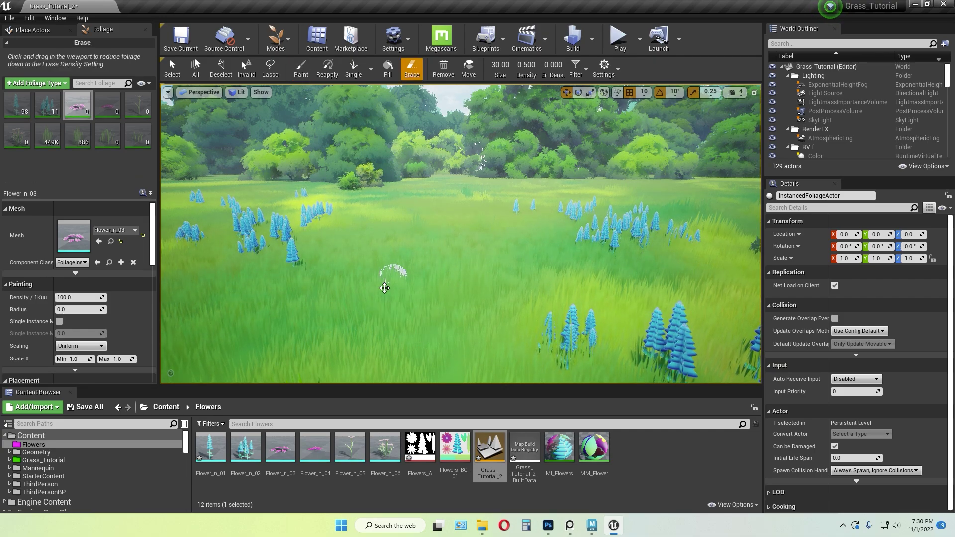
pyautogui.keyDown('shift'); pyautogui.moveTo(435, 319); pyautogui.dragTo(419, 321); pyautogui.keyUp('shift')
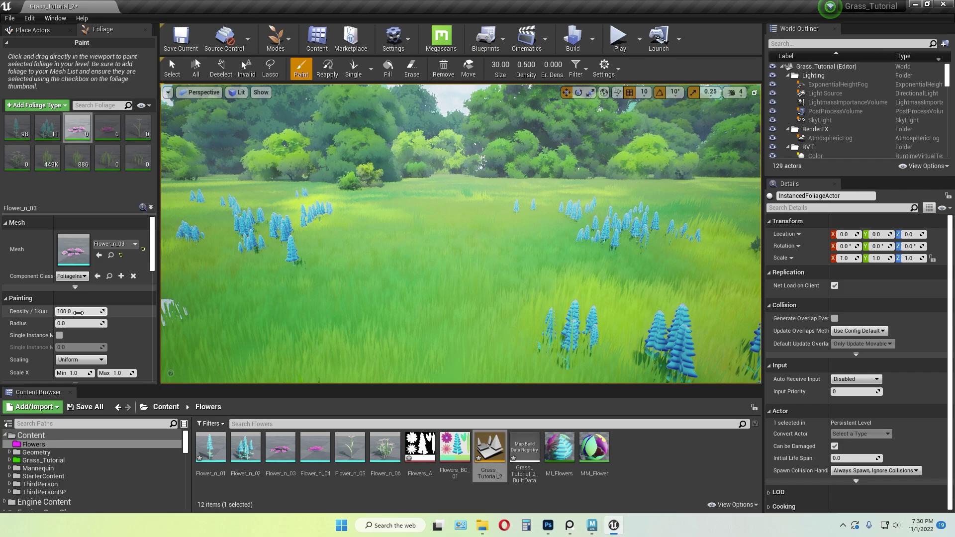
# - Try Flower_n_03 with a density of 200 and a Z Offset of 20, painting a trial patch and erasing it
pyautogui.click(74, 308)
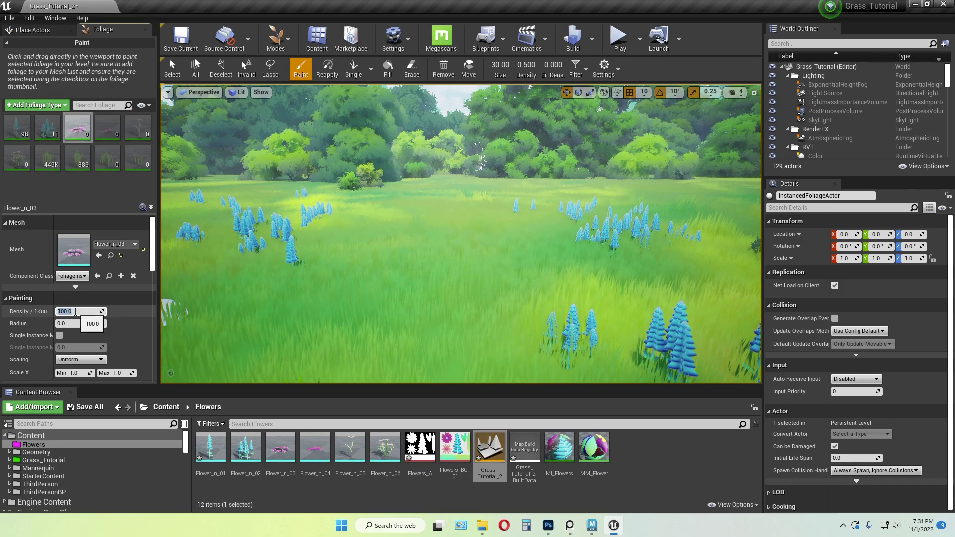
pyautogui.write('200')
pyautogui.press('Return')
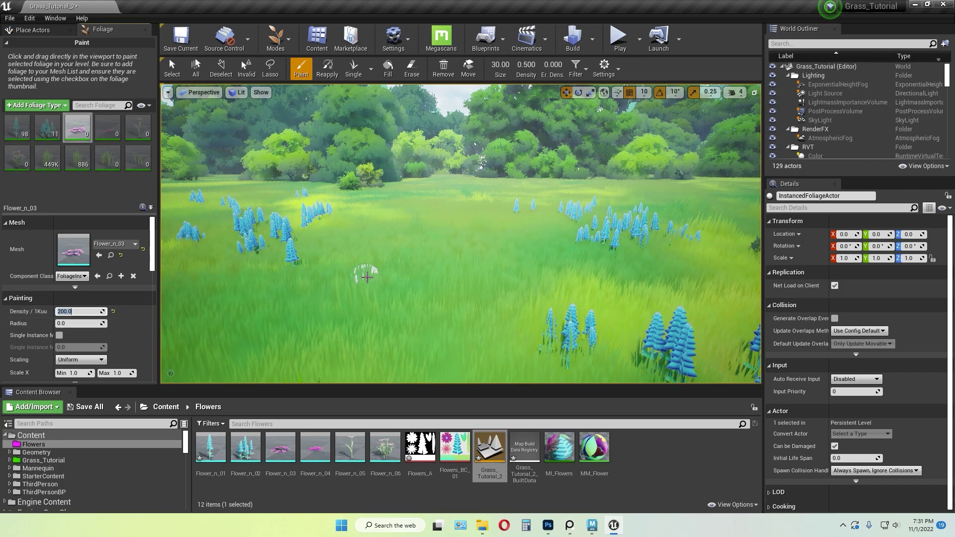
pyautogui.scroll(-3, 82, 362)
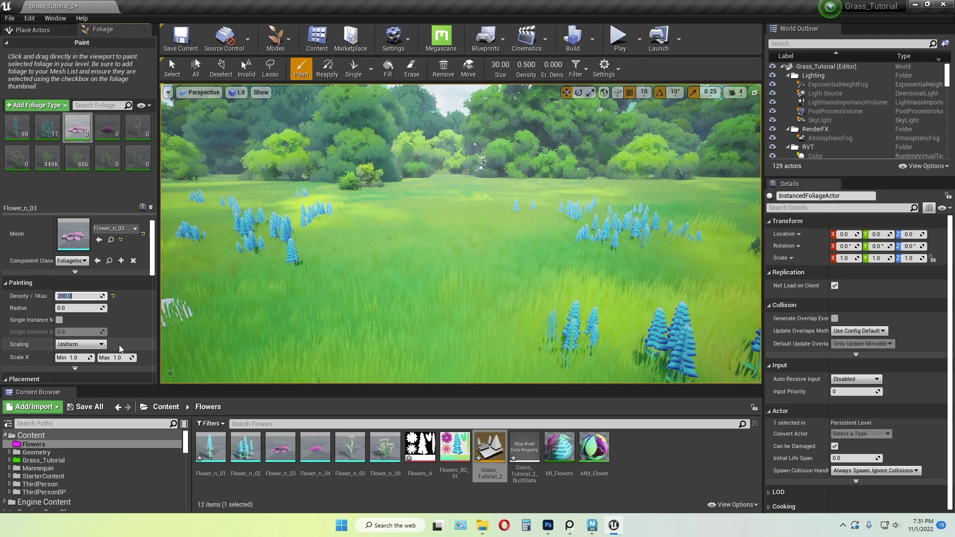
pyautogui.click(74, 346)
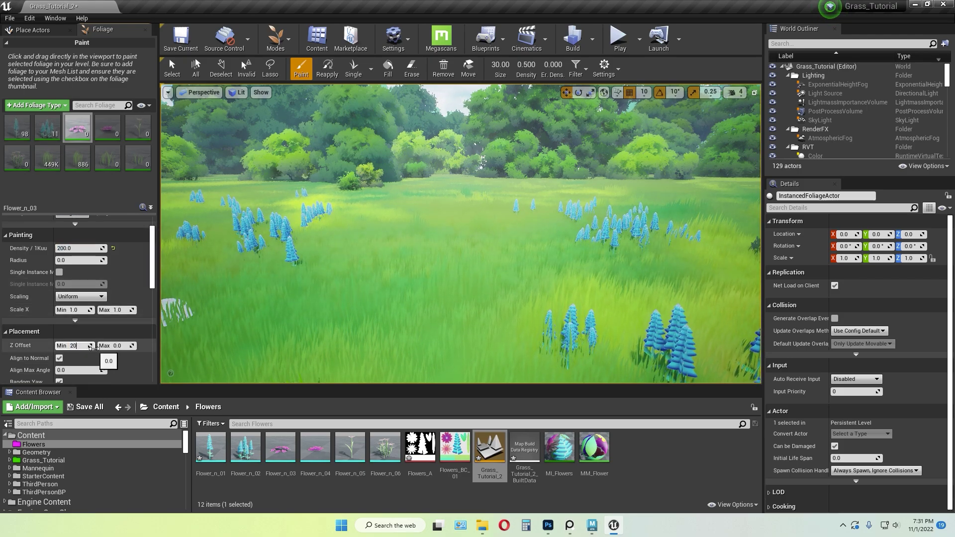
pyautogui.write('20')
pyautogui.press('Return')
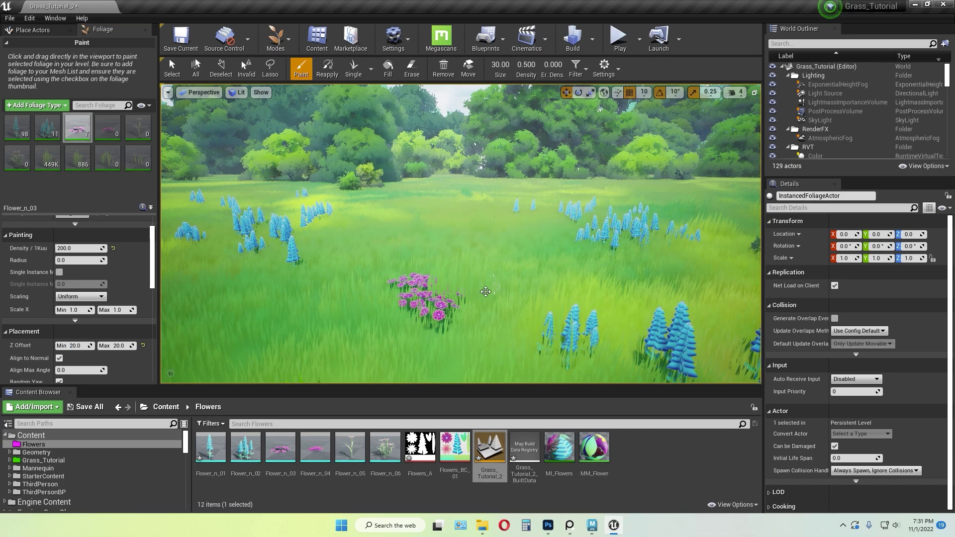
pyautogui.keyDown('shift'); pyautogui.moveTo(486, 292); pyautogui.dragTo(430, 280); pyautogui.keyUp('shift')
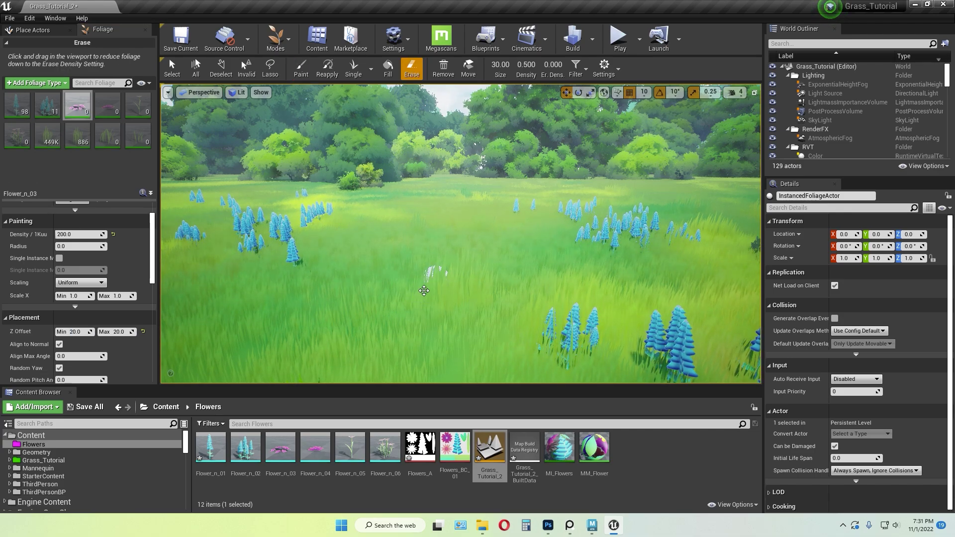
# - Set the Z Offset of Flower_n_03 to 30, paint a trial patch and erase it with a brush size of 404.5
pyautogui.click(78, 347)
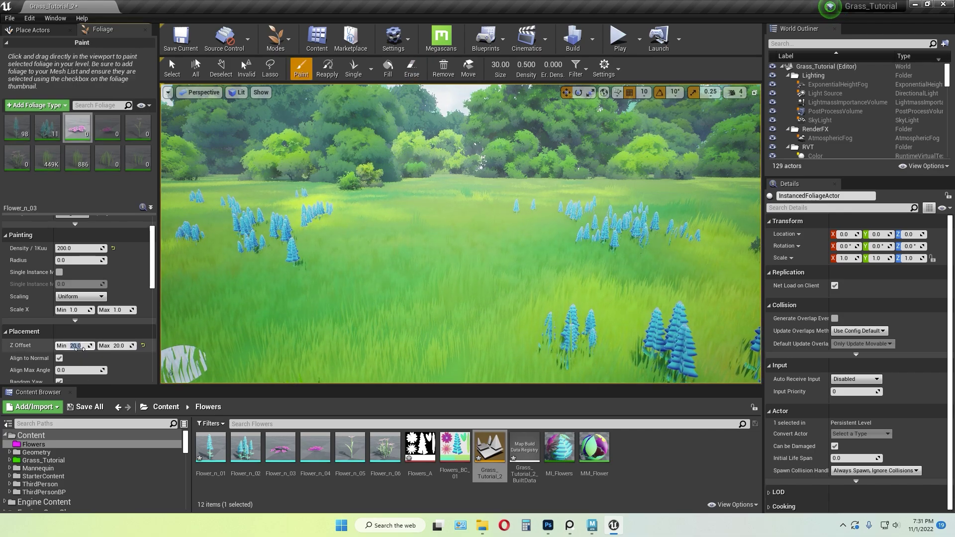
pyautogui.write('30')
pyautogui.press('Return')
pyautogui.moveTo(433, 282)
pyautogui.mouseDown()
pyautogui.moveTo(413, 284)
pyautogui.moveTo(500, 326)
pyautogui.mouseUp()
pyautogui.press('shift')
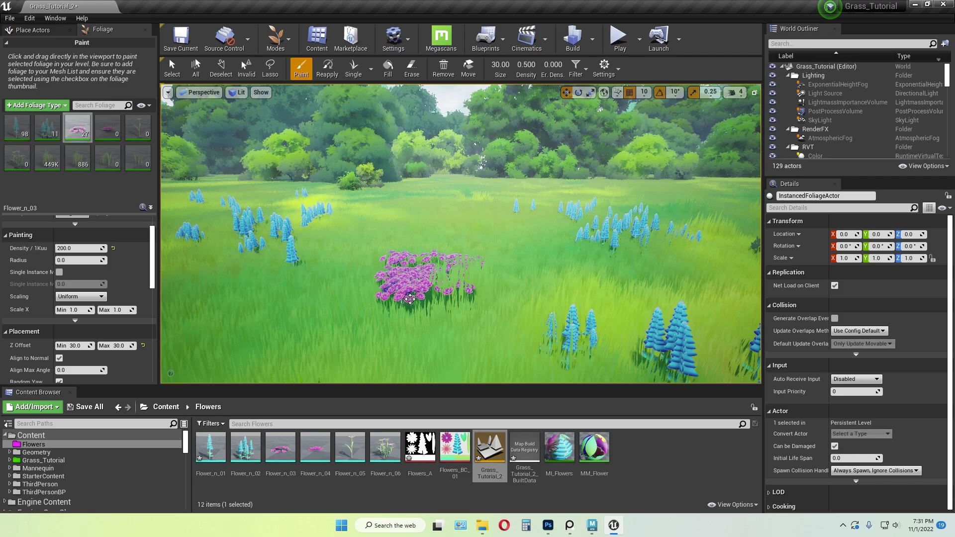
pyautogui.press('shift')
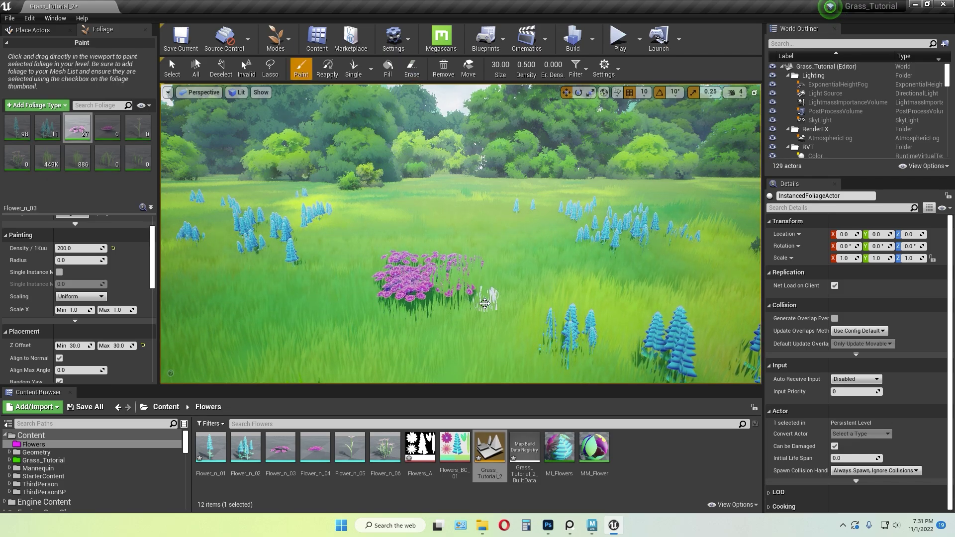
pyautogui.click(379, 297)
pyautogui.press('shift')
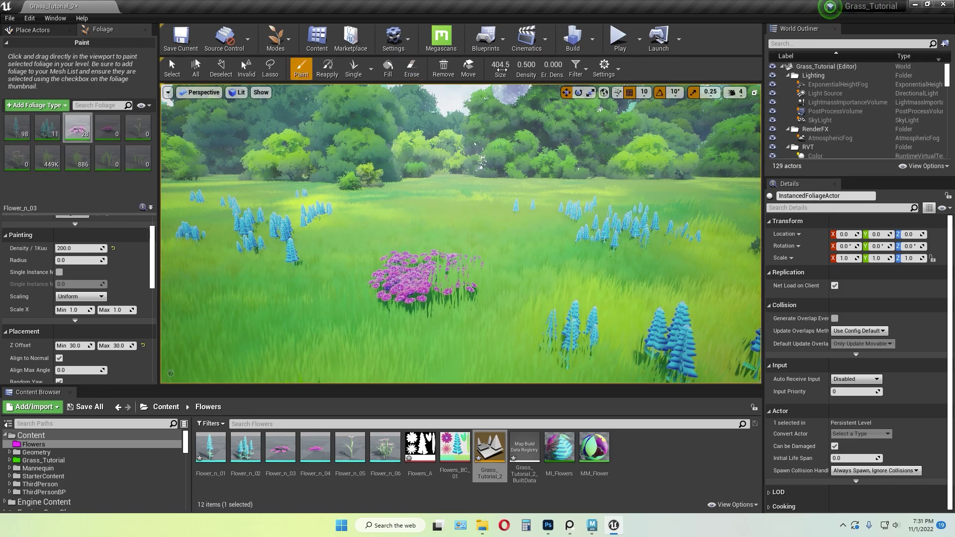
pyautogui.keyDown('shift'); pyautogui.click(434, 258); pyautogui.keyUp('shift')
# - Try Flower_n_03 densities of 50 and 100 with a brush size of 85.39, erasing the trial patches
pyautogui.scroll(3, 100, 289)
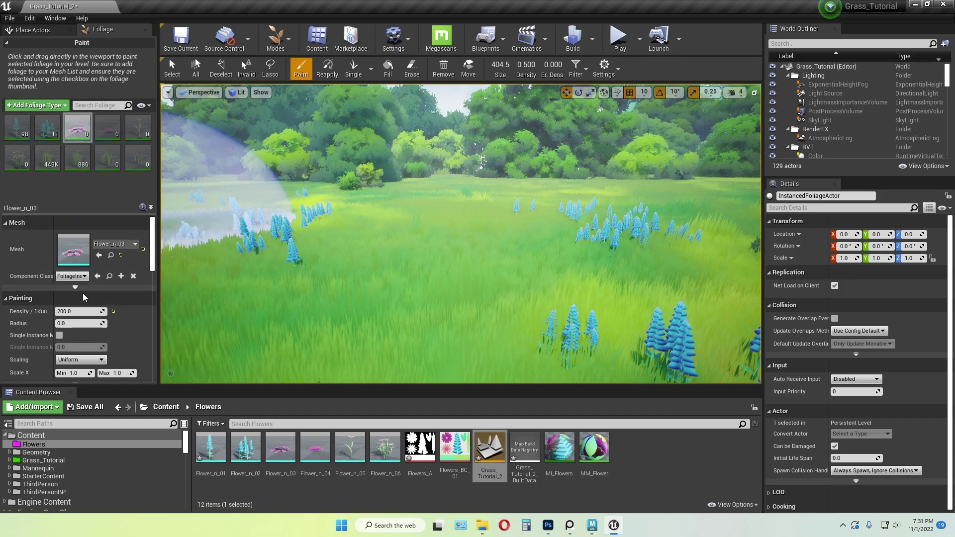
pyautogui.click(80, 312)
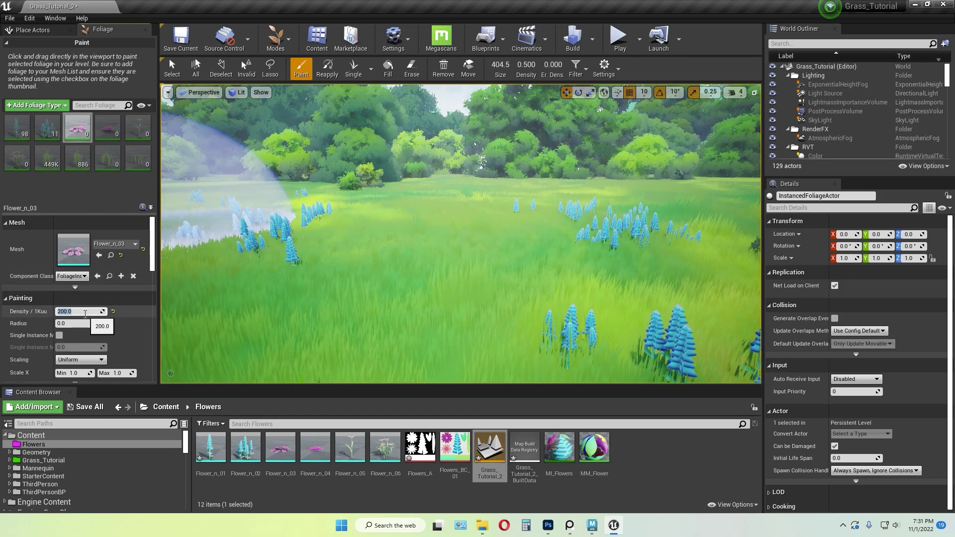
pyautogui.write('50')
pyautogui.press('Return')
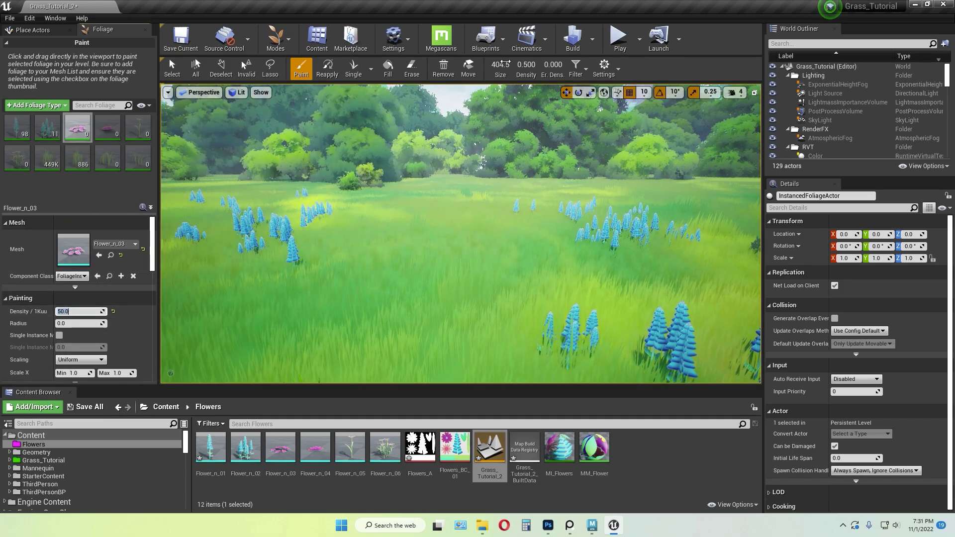
pyautogui.moveTo(502, 65); pyautogui.dragTo(480, 65)
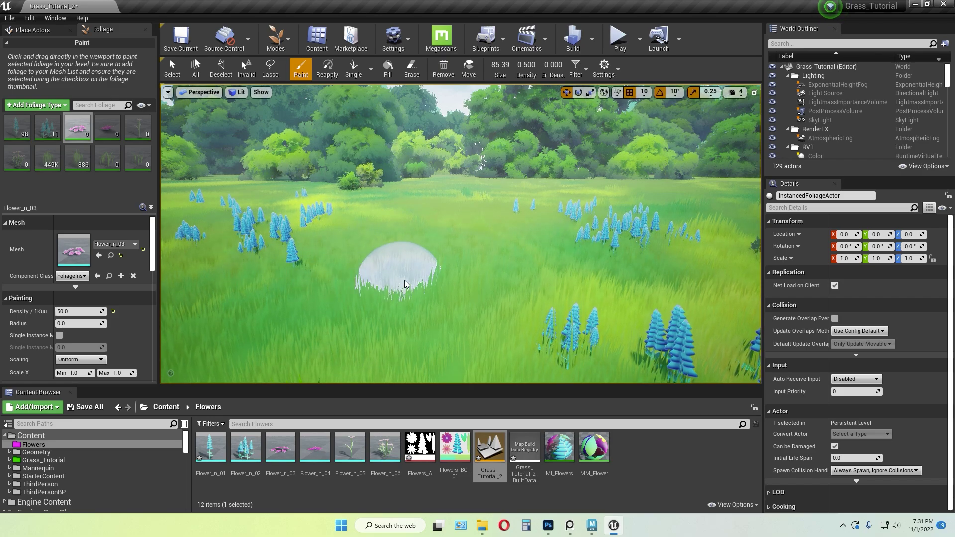
pyautogui.click(391, 268)
pyautogui.moveTo(404, 264)
pyautogui.mouseDown()
pyautogui.moveTo(545, 253)
pyautogui.moveTo(572, 272)
pyautogui.moveTo(373, 288)
pyautogui.moveTo(194, 259)
pyautogui.mouseUp()
pyautogui.click(84, 311)
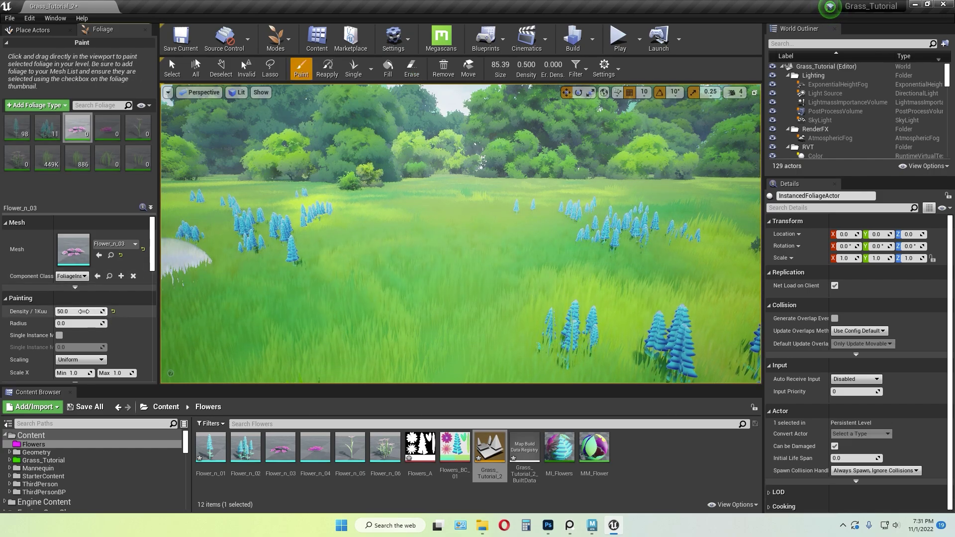
pyautogui.write('100')
pyautogui.moveTo(454, 250)
pyautogui.mouseDown()
pyautogui.moveTo(443, 255)
pyautogui.moveTo(477, 228)
pyautogui.moveTo(509, 252)
pyautogui.moveTo(405, 252)
pyautogui.moveTo(474, 274)
pyautogui.mouseUp()
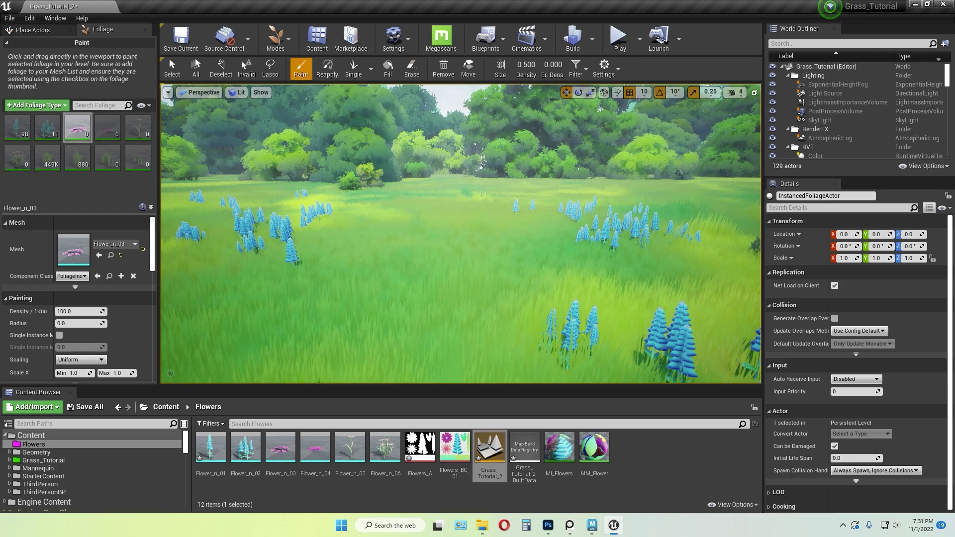
# - Set the density of Flower_n_03 to 150 and paint pink clusters among the blue flowers with a size 30 brush
pyautogui.click(80, 312)
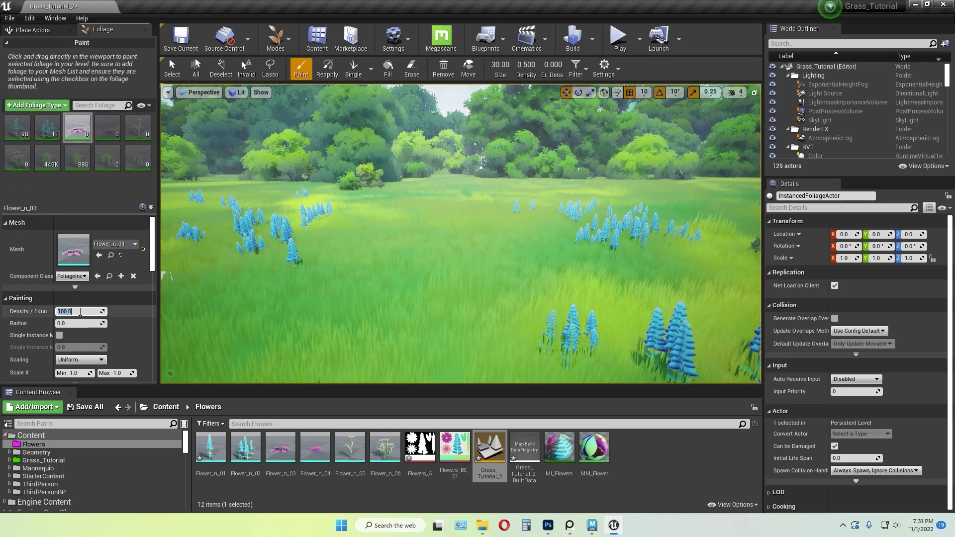
pyautogui.write('150')
pyautogui.press('Return')
pyautogui.click(354, 255)
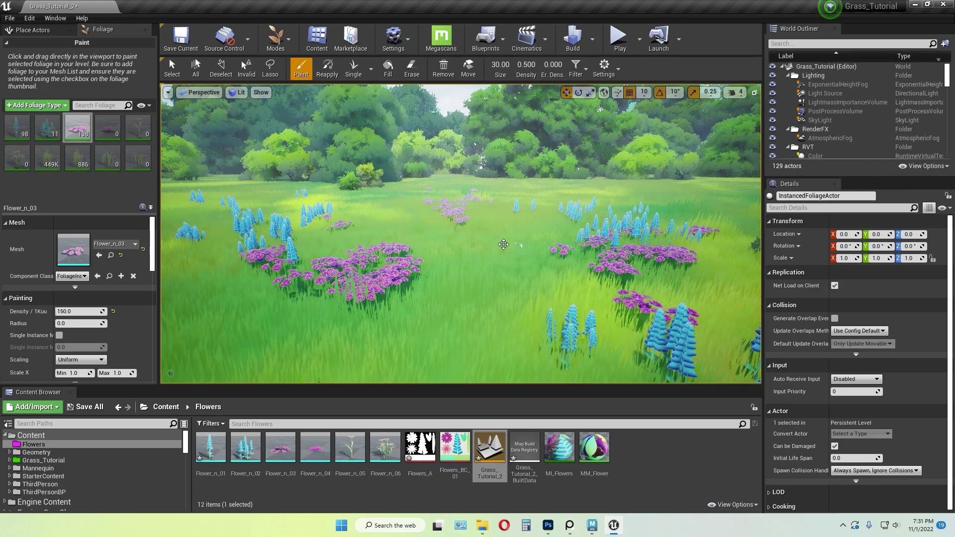
pyautogui.moveTo(504, 244); pyautogui.dragTo(474, 206, button='right')
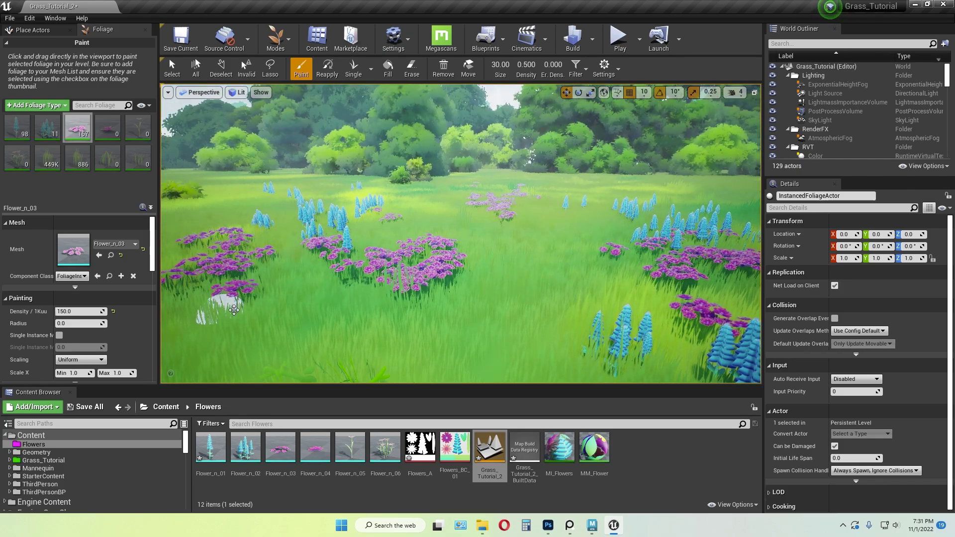
pyautogui.moveTo(471, 329); pyautogui.dragTo(485, 319, button='right')
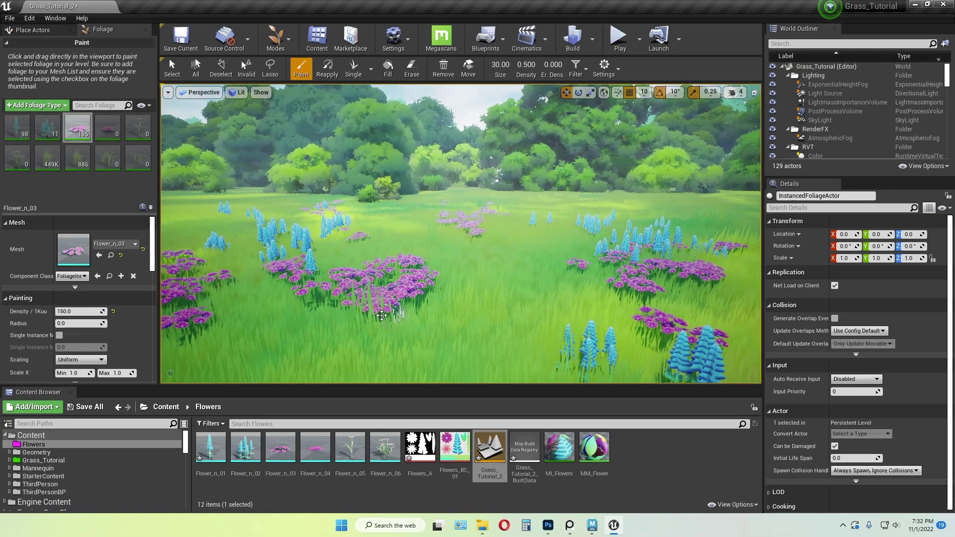
# - Thin out the dense central Flower_n_03 cluster by erasing its front part with a brush size of 57.60
pyautogui.press('shift')
pyautogui.press('shift')
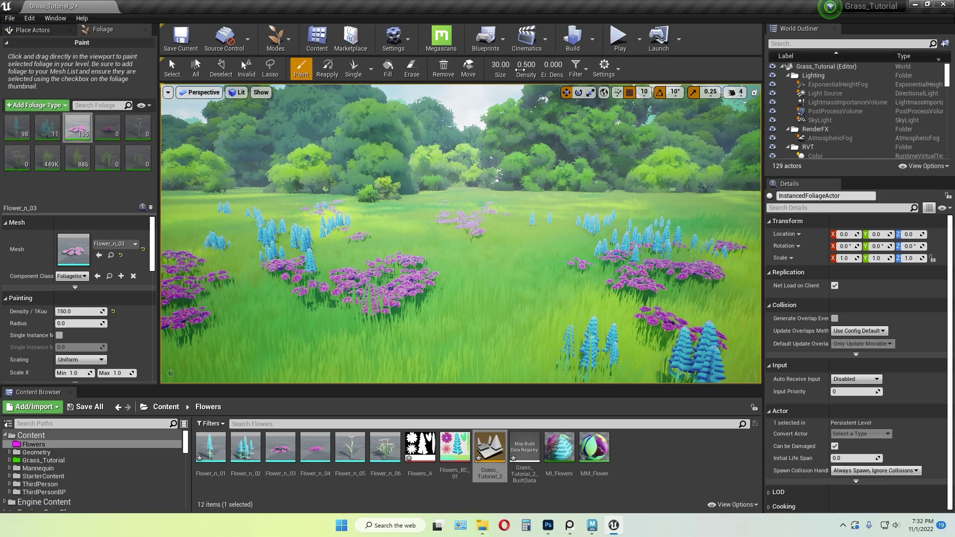
pyautogui.moveTo(501, 65); pyautogui.dragTo(477, 65)
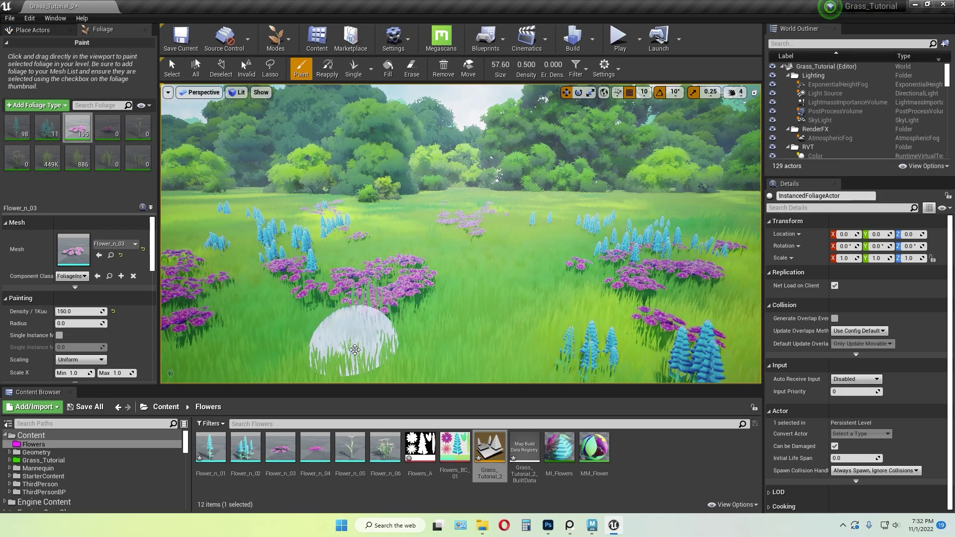
pyautogui.keyDown('shift'); pyautogui.moveTo(372, 321); pyautogui.dragTo(393, 309); pyautogui.keyUp('shift')
pyautogui.press('shift')
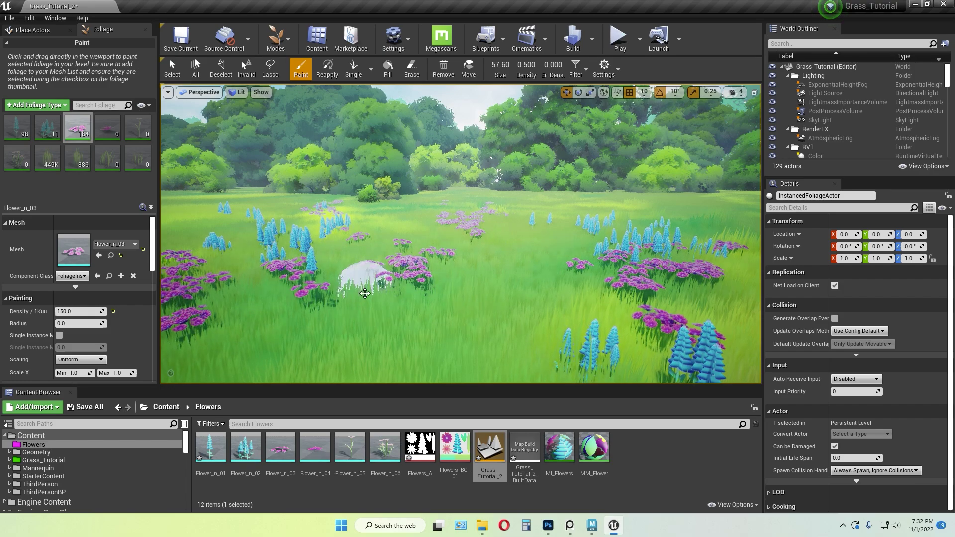
# - Add a small Flower_n_03 cluster beside the left purple group and erase the excess flowers closest to the meadow's centre
pyautogui.click(309, 308)
pyautogui.moveTo(378, 304)
pyautogui.keyDown('shift'); pyautogui.mouseDown()
pyautogui.moveTo(384, 278)
pyautogui.moveTo(423, 293)
pyautogui.mouseUp(); pyautogui.keyUp('shift')
pyautogui.moveTo(484, 333)
pyautogui.keyDown('shift'); pyautogui.mouseDown()
pyautogui.moveTo(401, 281)
pyautogui.moveTo(348, 291)
pyautogui.mouseUp(); pyautogui.keyUp('shift')
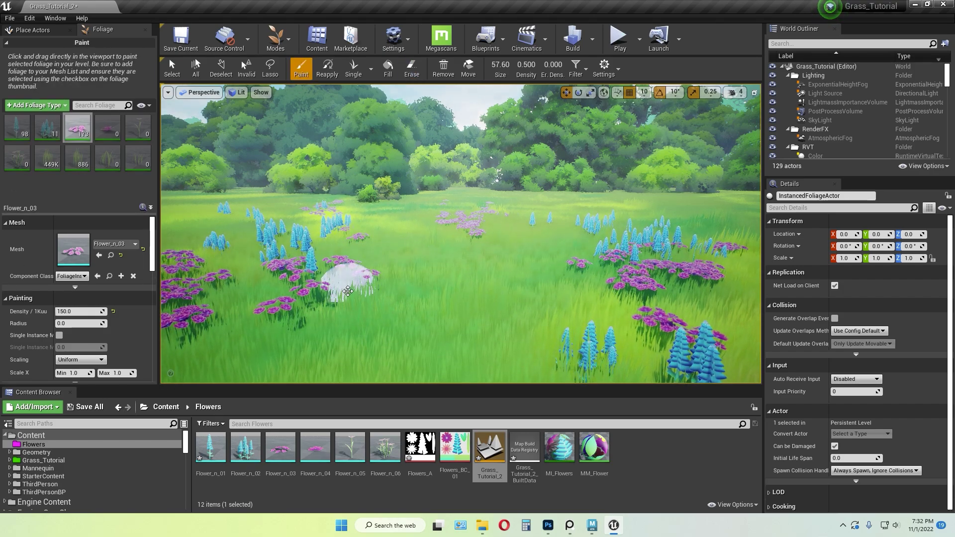
# - Choose Flower_n_06 as the only foliage type to paint and set its density to 500
pyautogui.click(11, 153)
pyautogui.moveTo(491, 274)
pyautogui.mouseDown()
pyautogui.moveTo(495, 309)
pyautogui.moveTo(541, 273)
pyautogui.moveTo(443, 299)
pyautogui.moveTo(497, 352)
pyautogui.mouseUp()
pyautogui.click(82, 312)
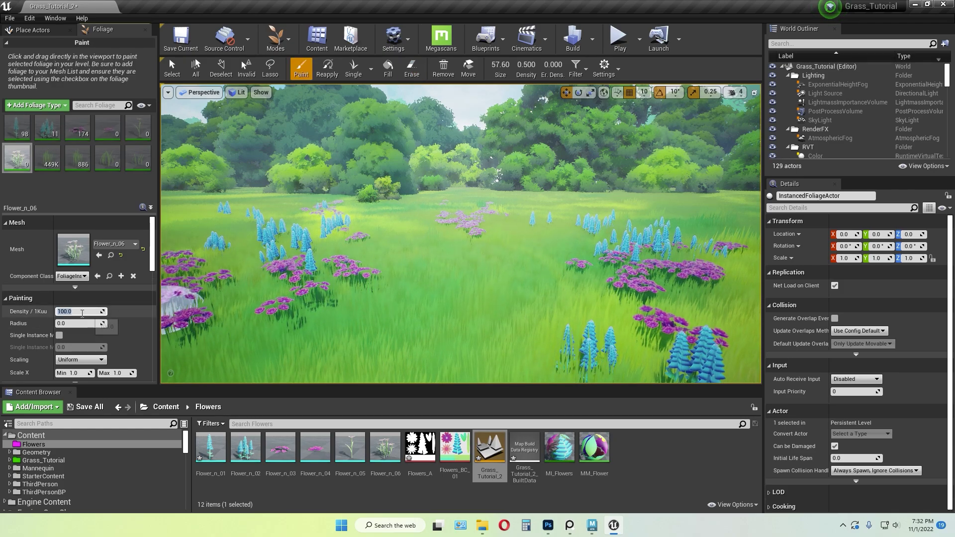
pyautogui.write('100')
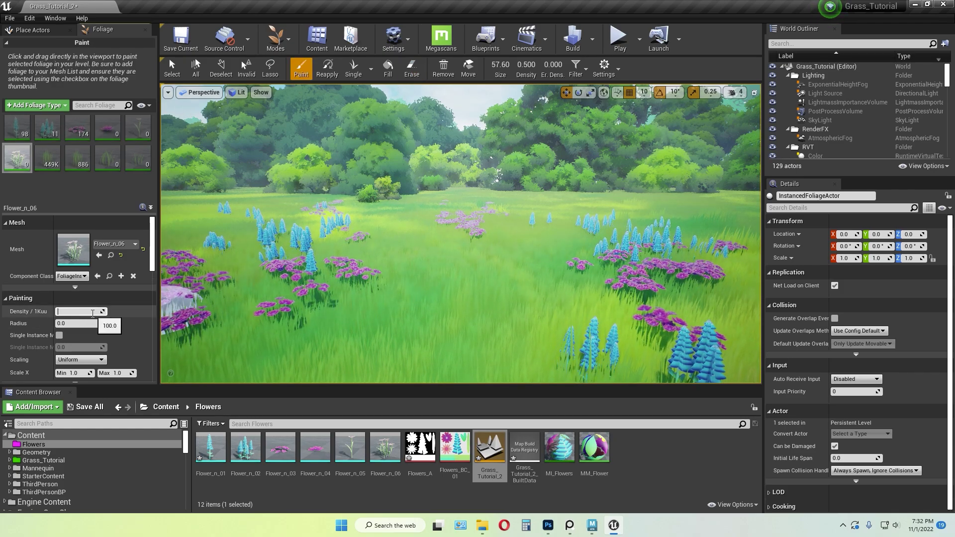
pyautogui.press('BackSpace')
pyautogui.write('00')
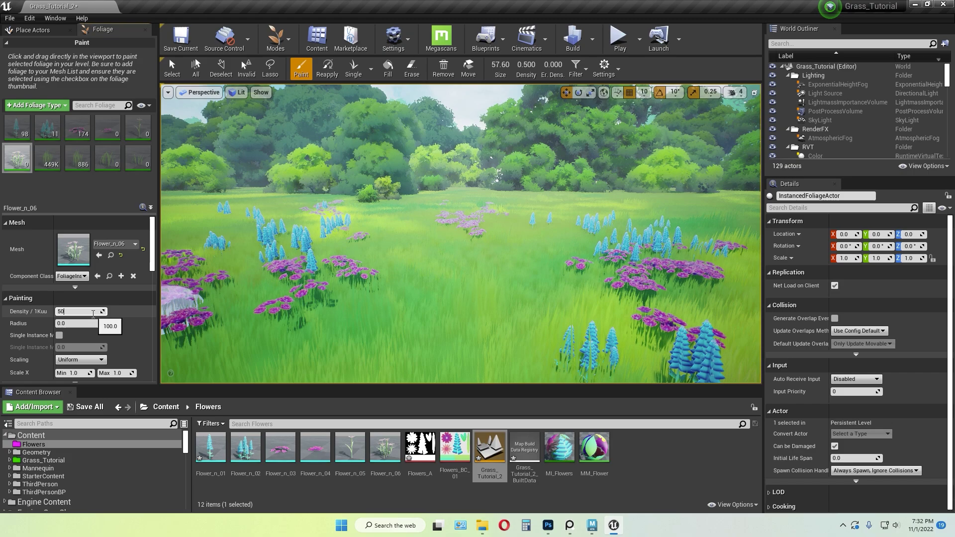
pyautogui.press('Return')
# - Set the maximum X scale of Flower_n_06 to 1.5
pyautogui.click(80, 373)
pyautogui.click(123, 374)
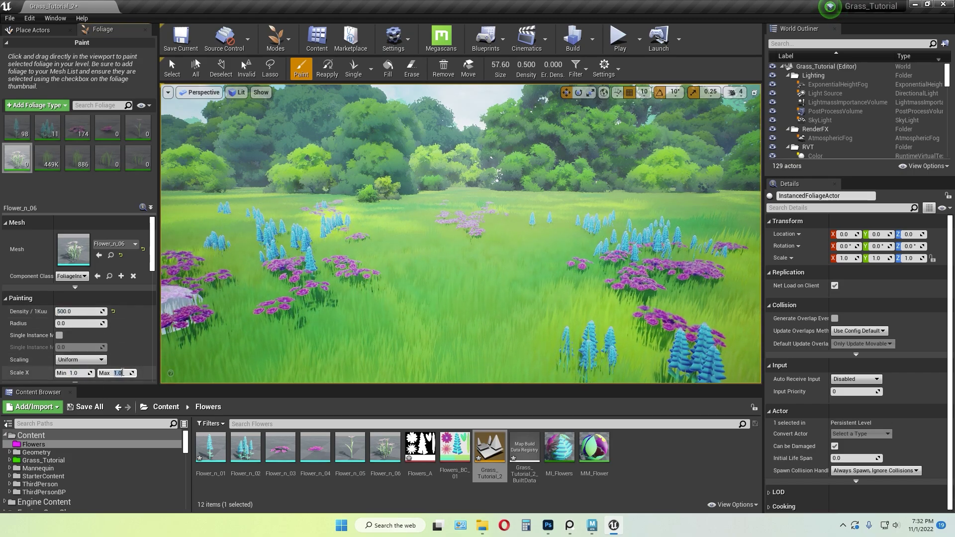
pyautogui.write('1.6')
pyautogui.press('Return')
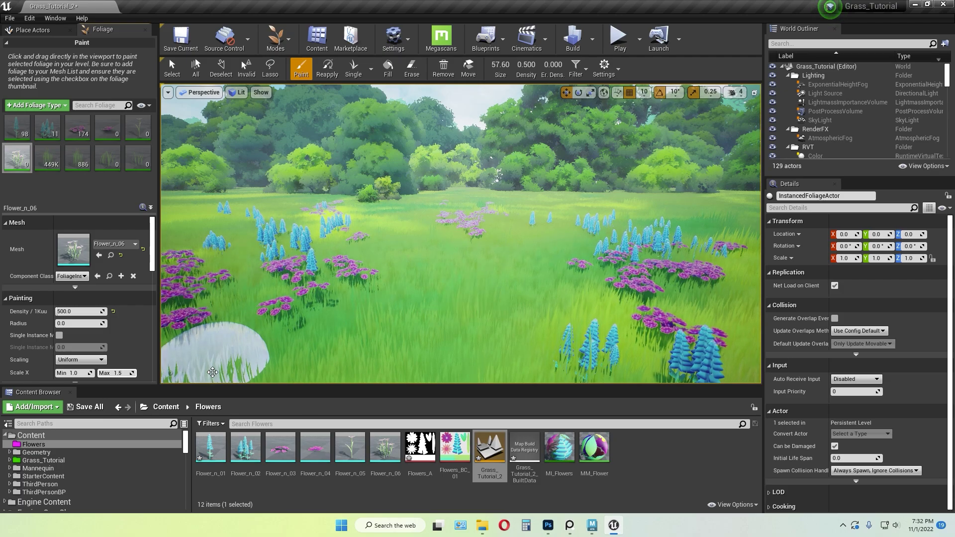
pyautogui.press('Return')
# - Try a Flower_n_06 patch and erase it, set the density to 200 and paint loose clusters around the meadow's centre
pyautogui.moveTo(380, 267)
pyautogui.mouseDown()
pyautogui.moveTo(397, 298)
pyautogui.moveTo(416, 289)
pyautogui.moveTo(416, 271)
pyautogui.moveTo(408, 273)
pyautogui.mouseUp()
pyautogui.press('shift')
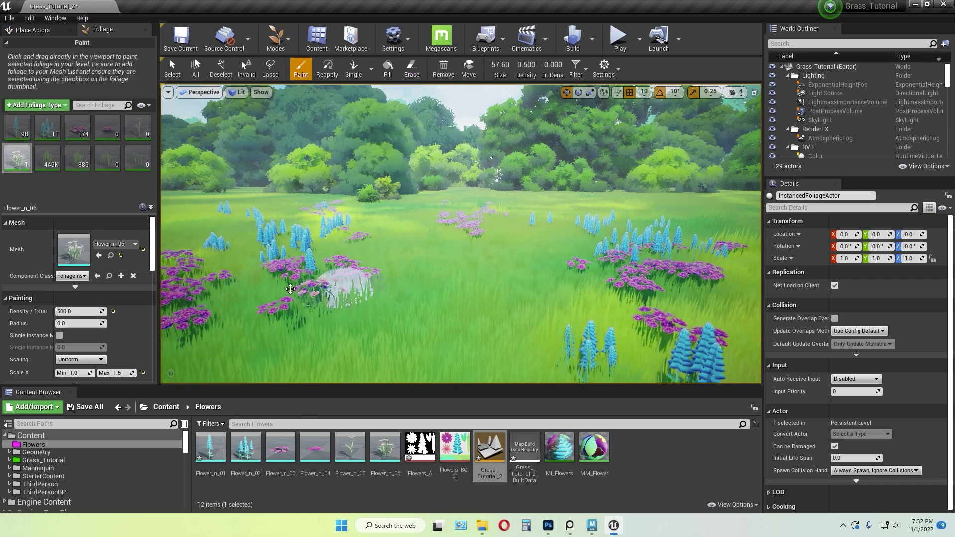
pyautogui.click(76, 312)
pyautogui.write('200')
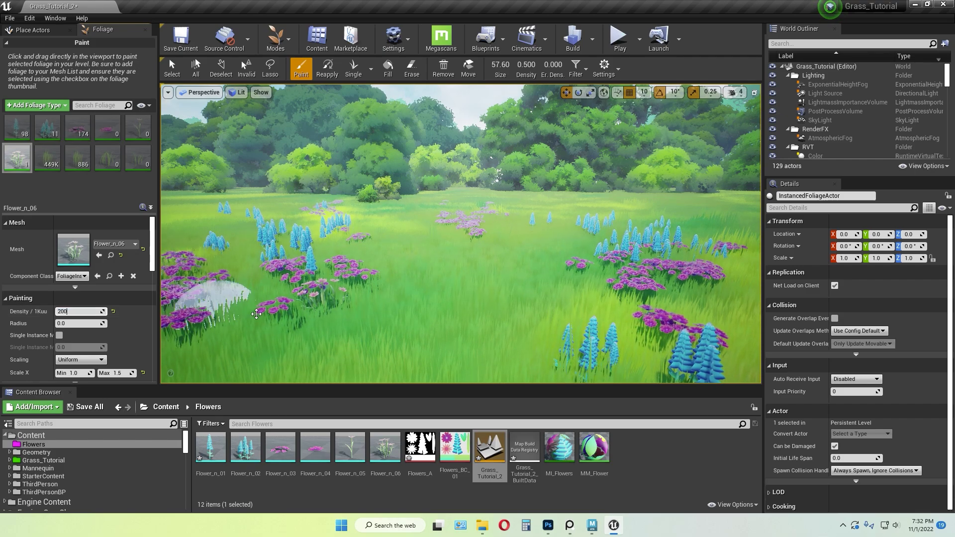
pyautogui.press('Return')
pyautogui.moveTo(498, 271)
pyautogui.mouseDown()
pyautogui.moveTo(528, 299)
pyautogui.moveTo(519, 310)
pyautogui.moveTo(606, 344)
pyautogui.moveTo(512, 292)
pyautogui.mouseUp()
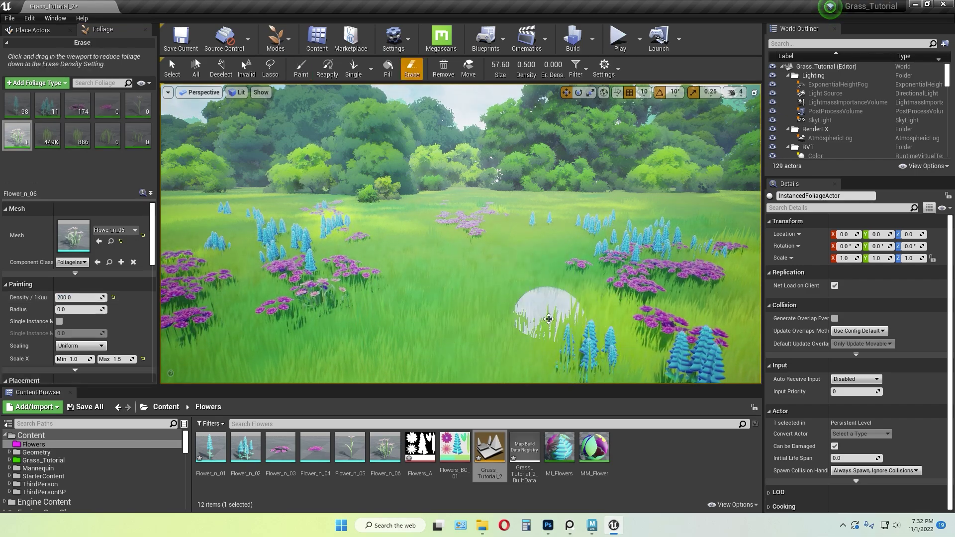
pyautogui.moveTo(549, 319); pyautogui.dragTo(524, 314)
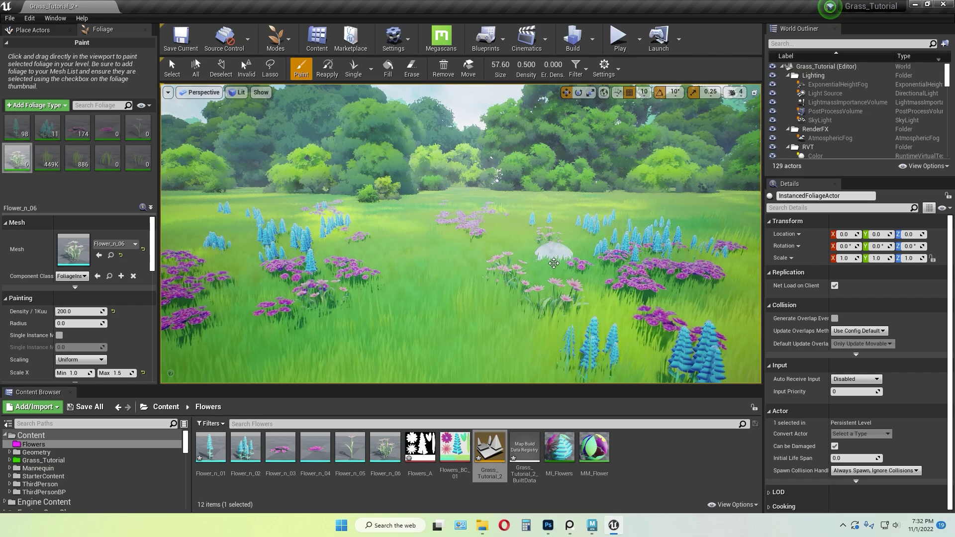
pyautogui.moveTo(354, 363); pyautogui.dragTo(399, 335)
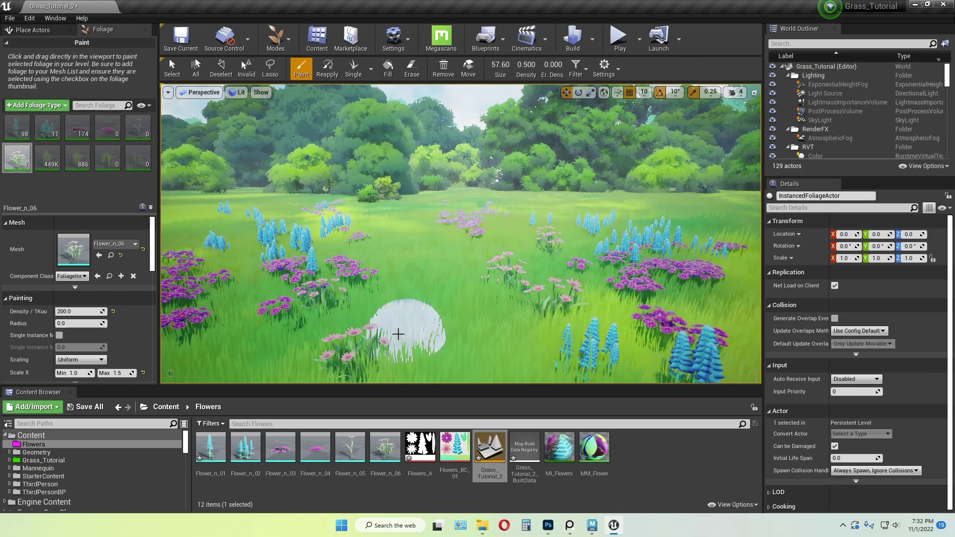
# - Set Flower_n_05 to density 500 and maximum X scale 1.5, and paint it between the existing flower clusters
pyautogui.click(135, 132)
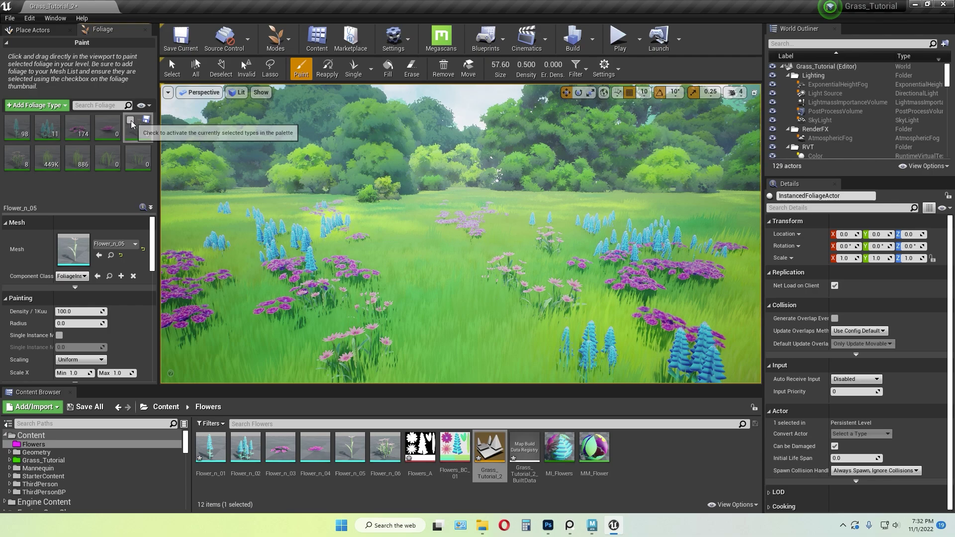
pyautogui.click(76, 311)
pyautogui.write('2')
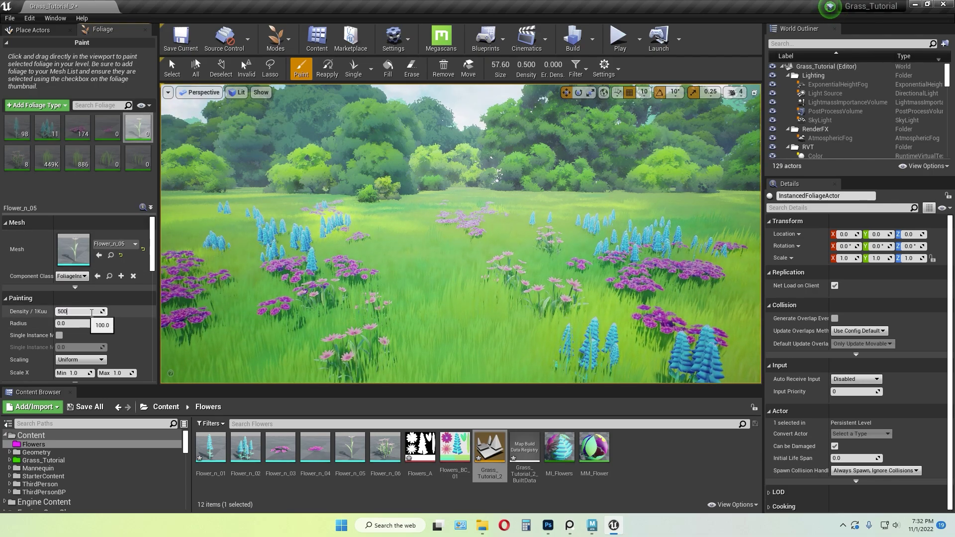
pyautogui.write('00')
pyautogui.press('Return')
pyautogui.click(76, 374)
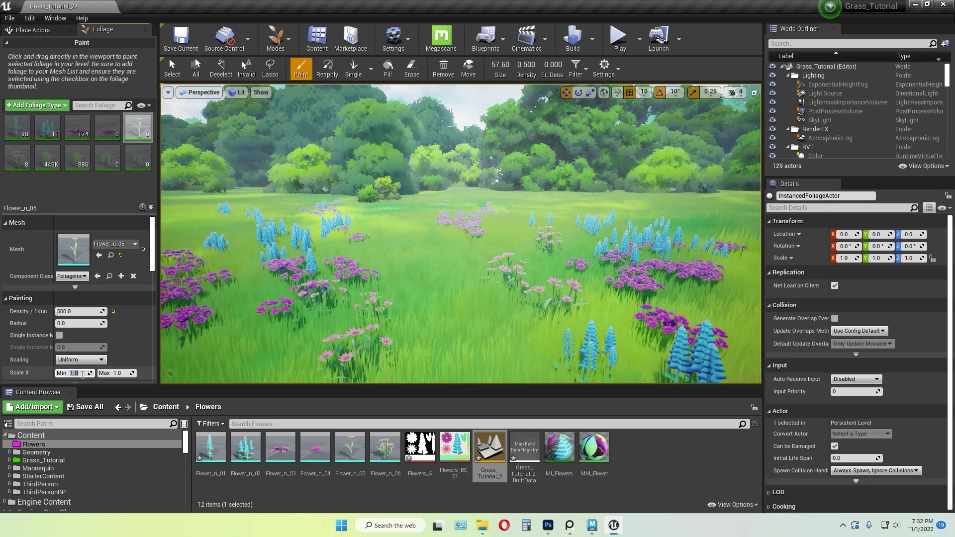
pyautogui.click(125, 376)
pyautogui.write('1.5')
pyautogui.press('Return')
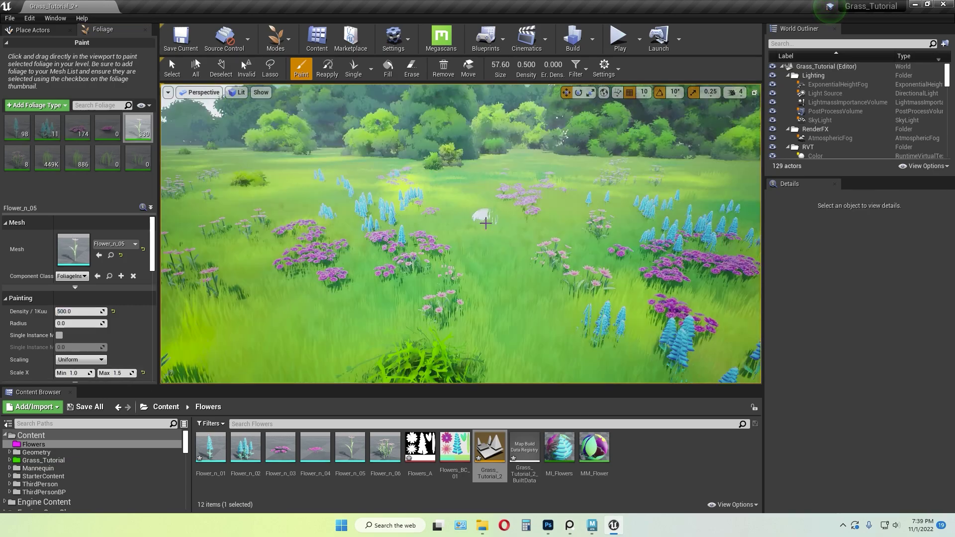
pyautogui.moveTo(485, 223); pyautogui.dragTo(519, 230)
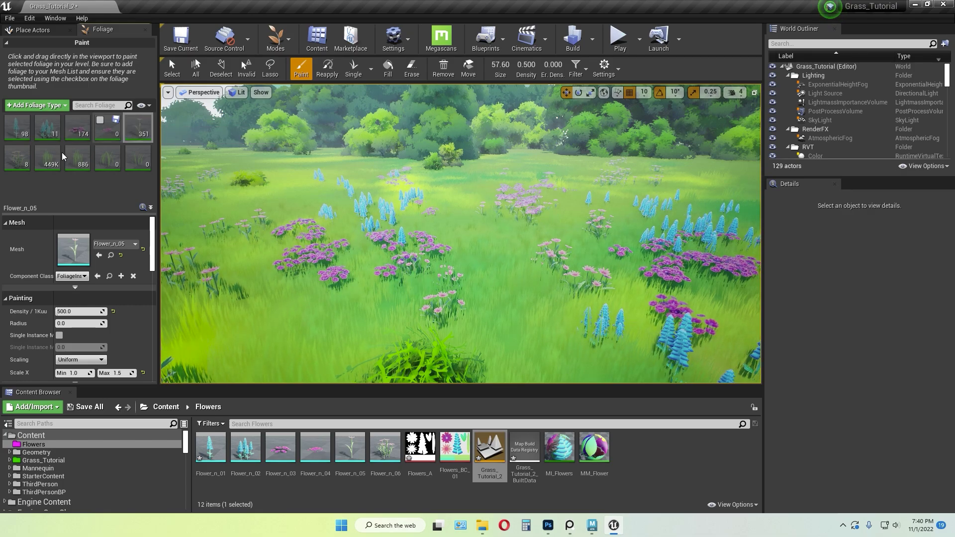
# - Erase the Flower_n_06 clusters from the front centre and beside the purple flowers on the right
pyautogui.click(17, 158)
pyautogui.click(10, 151)
pyautogui.keyDown('shift'); pyautogui.click(438, 307); pyautogui.keyUp('shift')
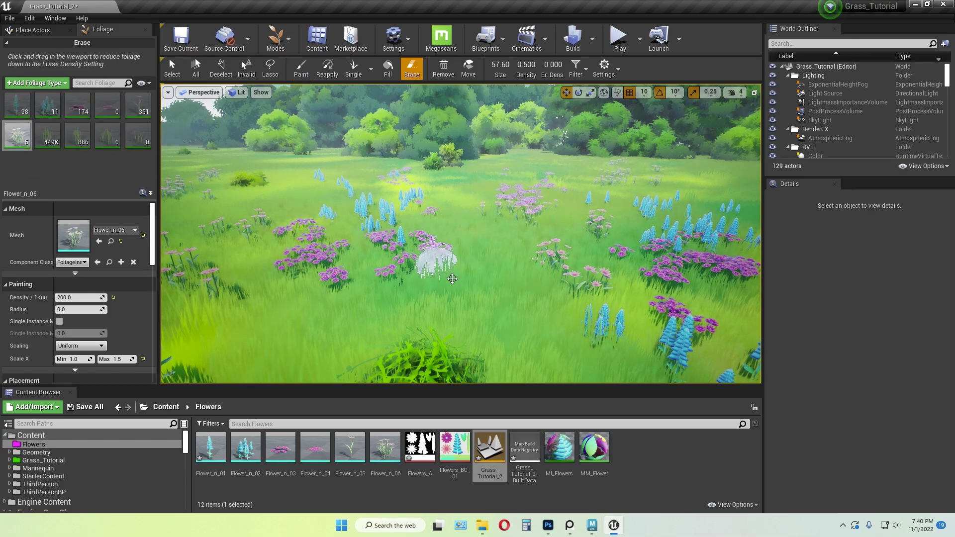
pyautogui.click(615, 254)
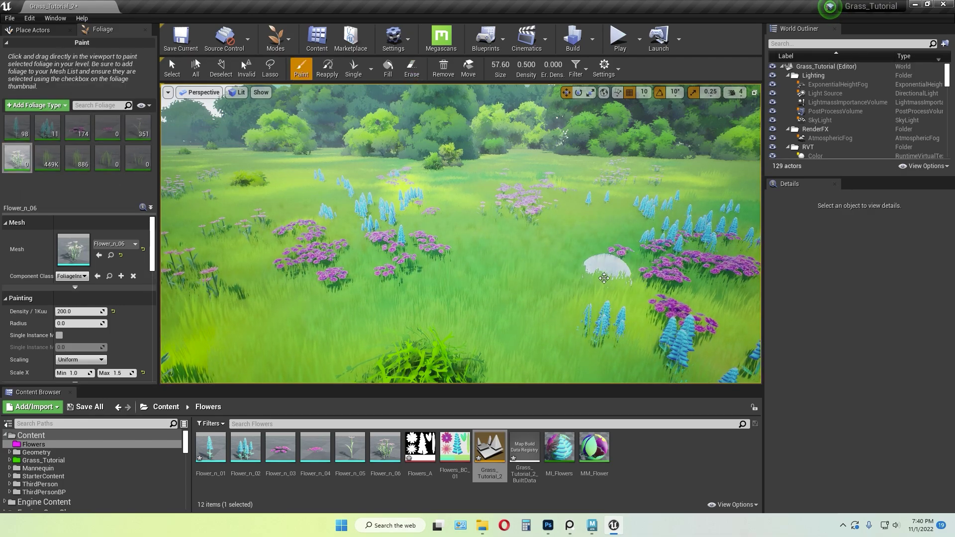
# - Paint new Flower_n_06 clusters beside the right purple flowers and across the left side of the meadow
pyautogui.press('w')
pyautogui.moveTo(604, 277); pyautogui.dragTo(570, 294, button='right')
pyautogui.click(563, 298)
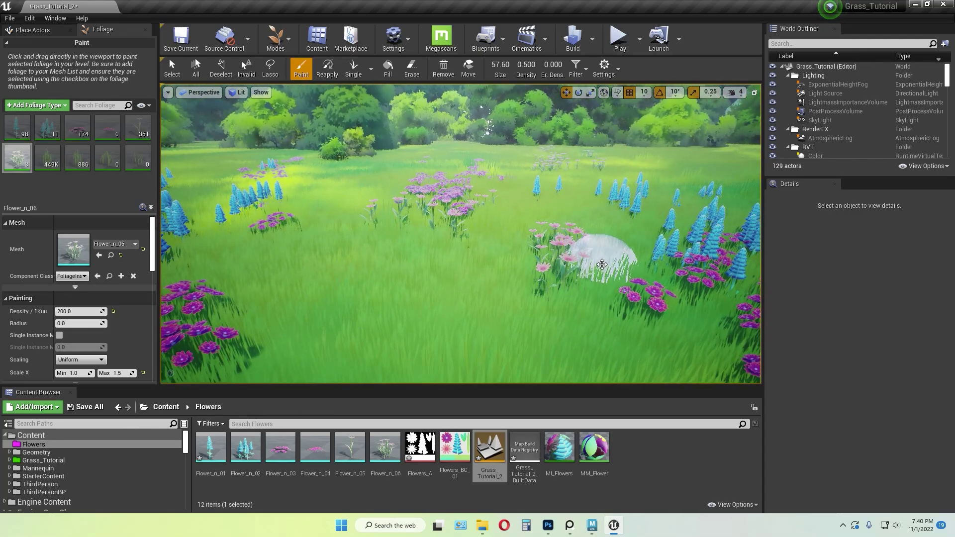
pyautogui.press('s')
pyautogui.moveTo(615, 266); pyautogui.dragTo(477, 256, button='right')
pyautogui.click(285, 293)
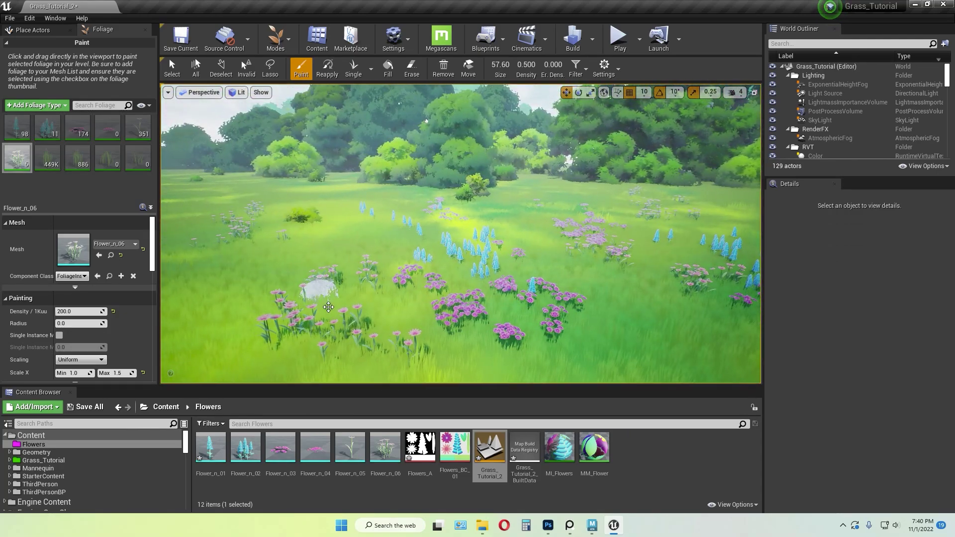
pyautogui.click(271, 236)
pyautogui.click(410, 209)
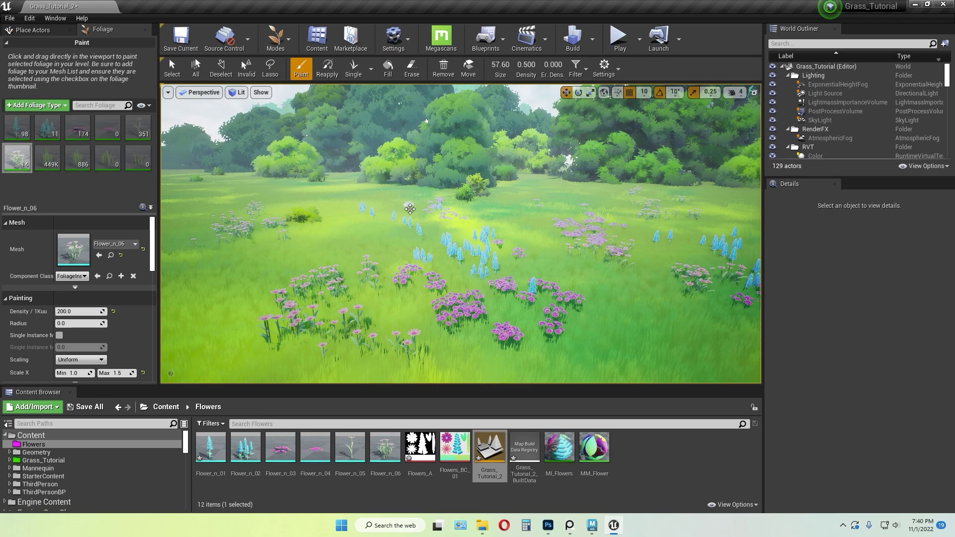
# - Paint Flower_n_06 patches on the right side of the meadow, around and beyond the dark green bush
pyautogui.press('d')
pyautogui.moveTo(576, 220); pyautogui.dragTo(621, 172, button='right')
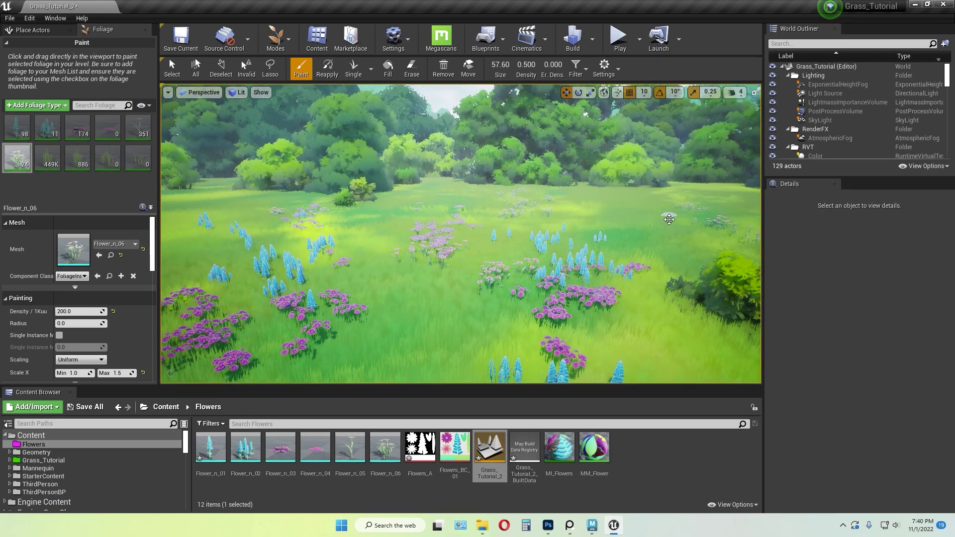
pyautogui.moveTo(687, 249); pyautogui.dragTo(676, 224, button='right')
pyautogui.press('d')
pyautogui.moveTo(652, 285); pyautogui.dragTo(699, 288)
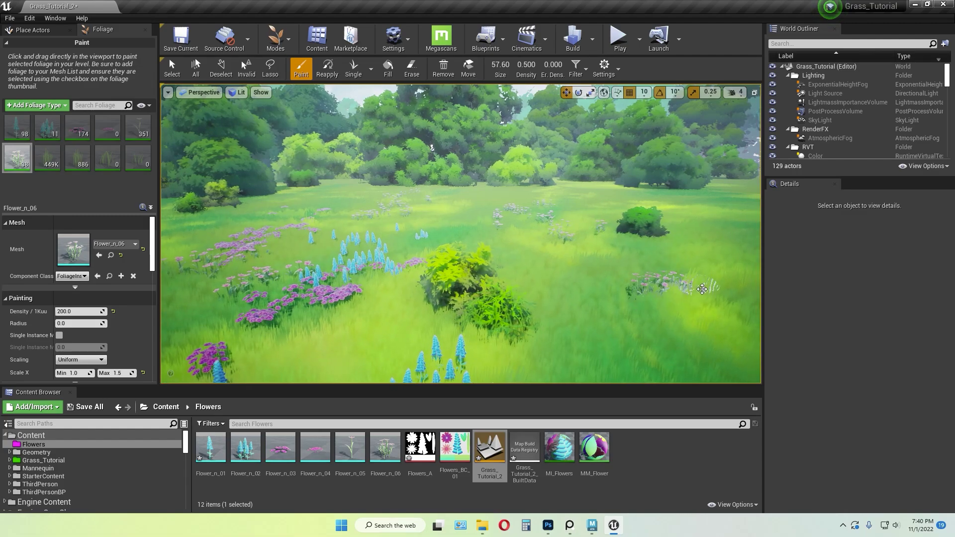
pyautogui.moveTo(645, 275)
pyautogui.mouseDown()
pyautogui.moveTo(707, 214)
pyautogui.moveTo(685, 215)
pyautogui.mouseUp()
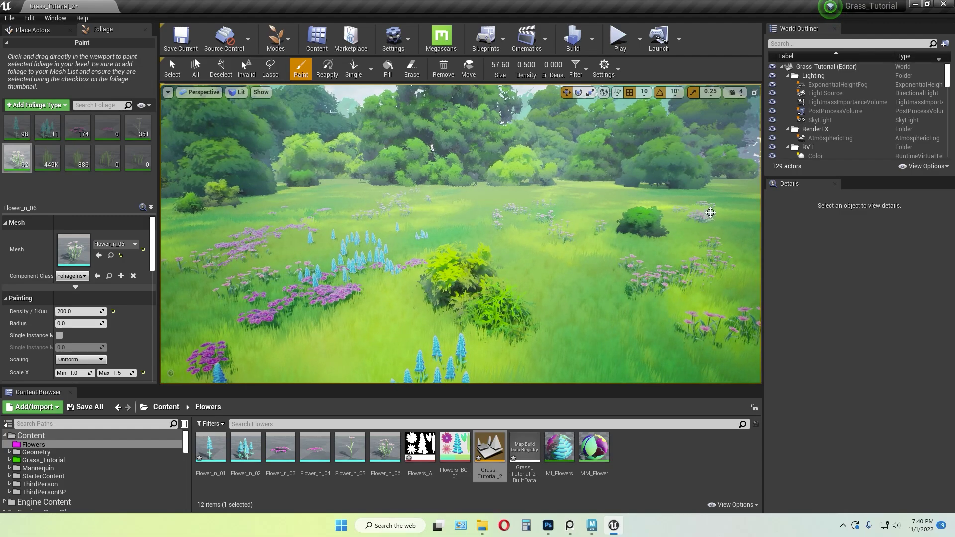
# - Paint more Flower_n_06 patches in the far left part of the meadow behind the bushes
pyautogui.press('a')
pyautogui.moveTo(685, 215)
pyautogui.mouseDown(button='right')
pyautogui.moveTo(572, 236)
pyautogui.moveTo(306, 206)
pyautogui.mouseUp(button='right')
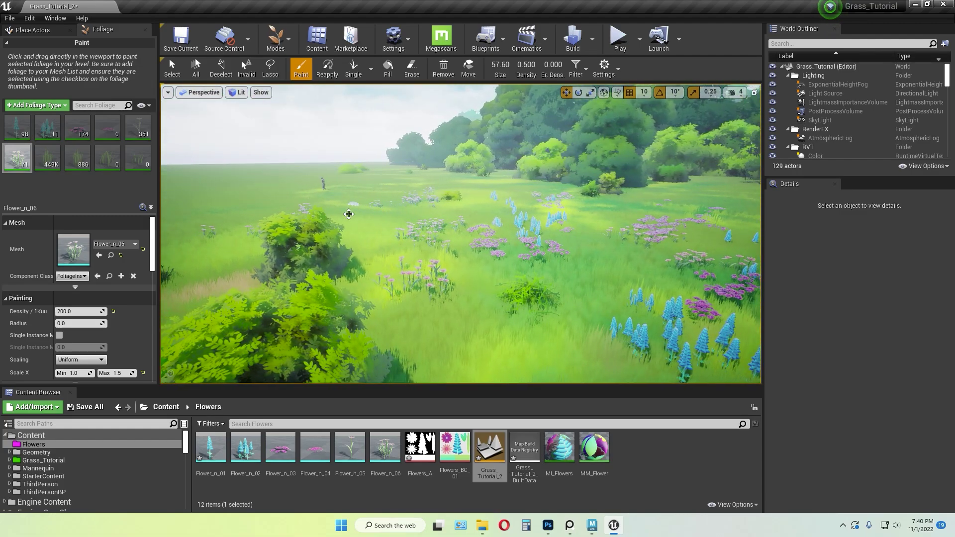
pyautogui.moveTo(374, 203); pyautogui.dragTo(374, 213)
pyautogui.keyDown('shift'); pyautogui.click(309, 217); pyautogui.keyUp('shift')
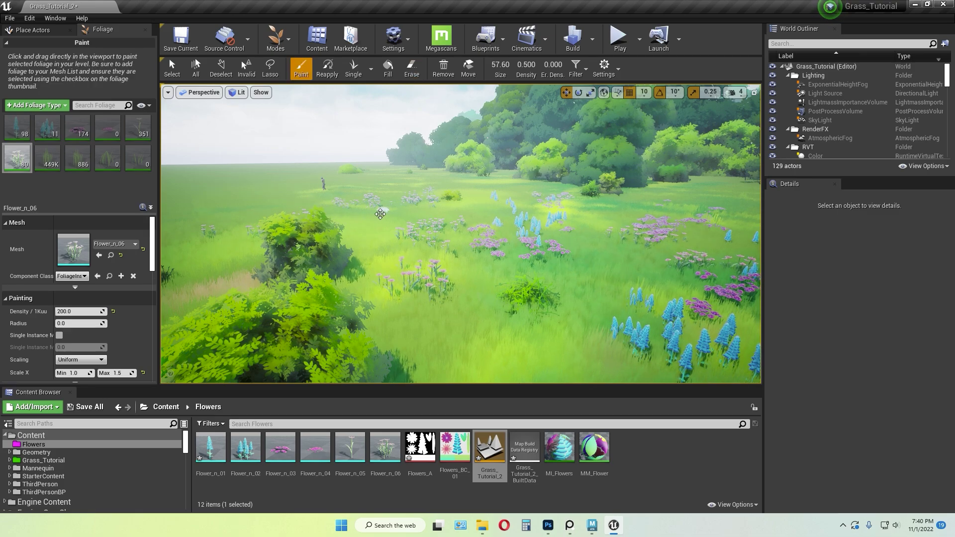
pyautogui.moveTo(382, 211); pyautogui.dragTo(537, 181, button='right')
pyautogui.press('w')
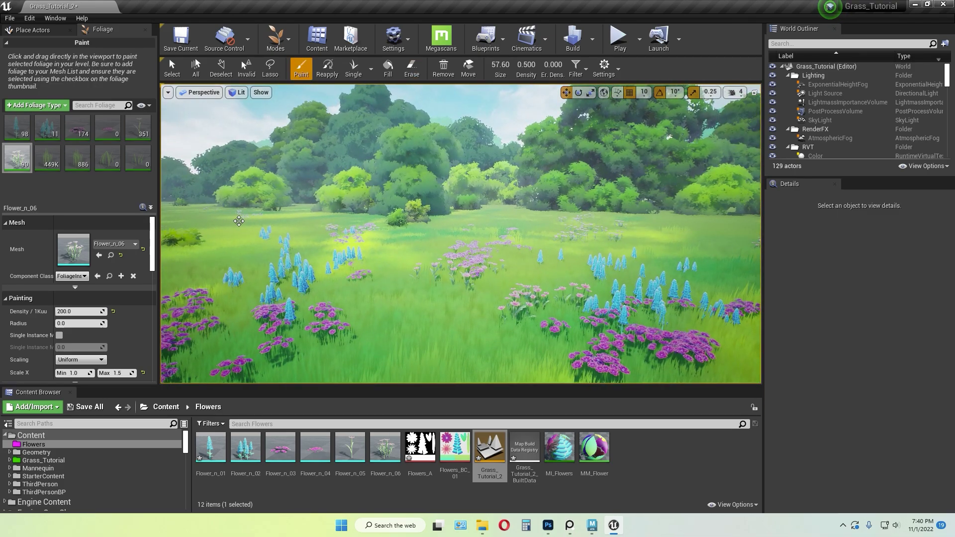
# - Paint blue Flower_n_01 patches along the distant tree line at the back of the meadow
pyautogui.click(17, 127)
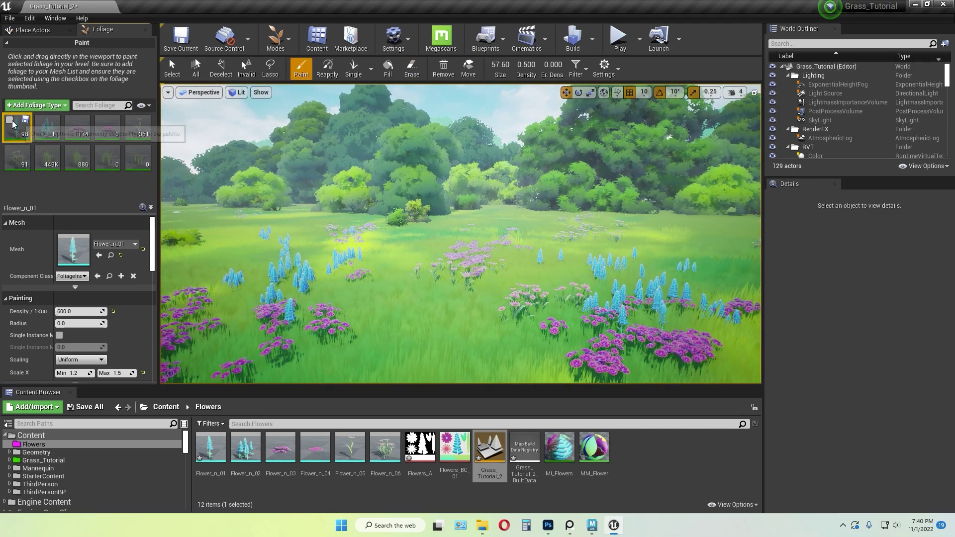
pyautogui.moveTo(292, 214); pyautogui.dragTo(330, 221)
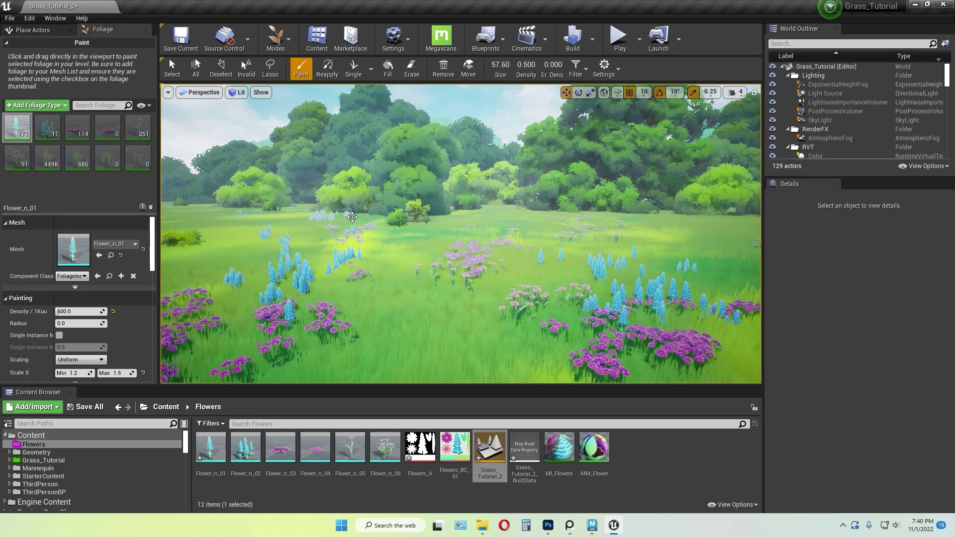
pyautogui.moveTo(561, 219)
pyautogui.mouseDown()
pyautogui.moveTo(529, 223)
pyautogui.moveTo(551, 216)
pyautogui.mouseUp()
pyautogui.moveTo(604, 222); pyautogui.dragTo(659, 243, button='right')
pyautogui.moveTo(628, 200); pyautogui.dragTo(654, 199)
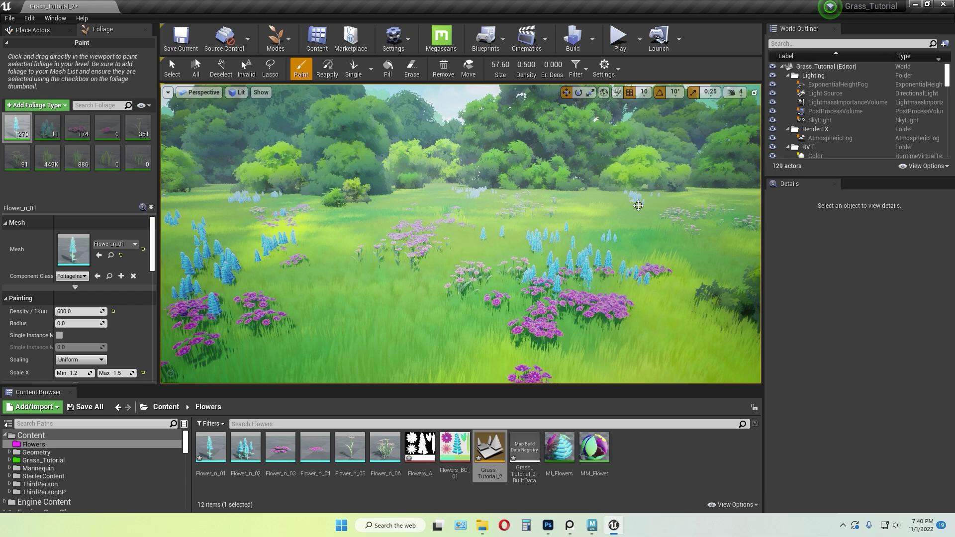
pyautogui.moveTo(653, 208); pyautogui.dragTo(697, 204, button='right')
pyautogui.moveTo(640, 205)
pyautogui.mouseDown()
pyautogui.moveTo(617, 203)
pyautogui.moveTo(635, 205)
pyautogui.mouseUp()
pyautogui.moveTo(628, 206); pyautogui.dragTo(552, 209, button='right')
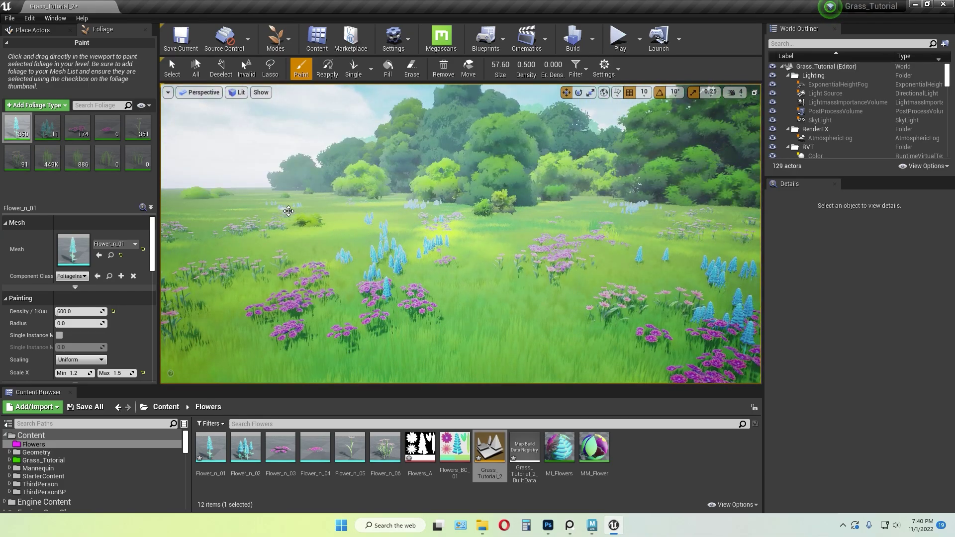
# - Extend the blue Flower_n_01 patches to the far right and far left sides of the meadow
pyautogui.moveTo(343, 250); pyautogui.dragTo(492, 255, button='right')
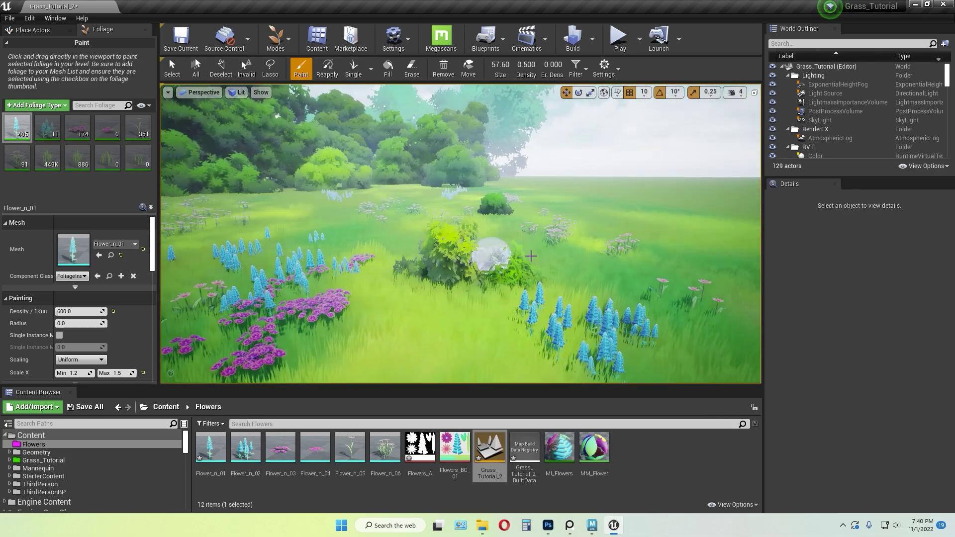
pyautogui.moveTo(597, 211); pyautogui.dragTo(590, 216)
pyautogui.moveTo(591, 220); pyautogui.dragTo(319, 223, button='right')
pyautogui.moveTo(341, 229); pyautogui.dragTo(322, 241)
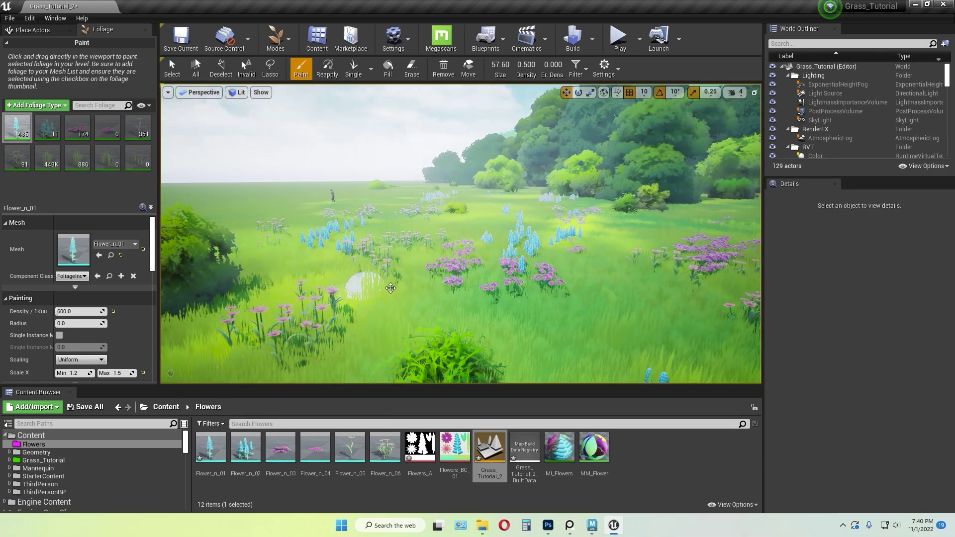
# - Paint purple Flower_n_03 patches in the far left and middle of the meadow, in front of the distant trees
pyautogui.moveTo(391, 289); pyautogui.dragTo(472, 294, button='right')
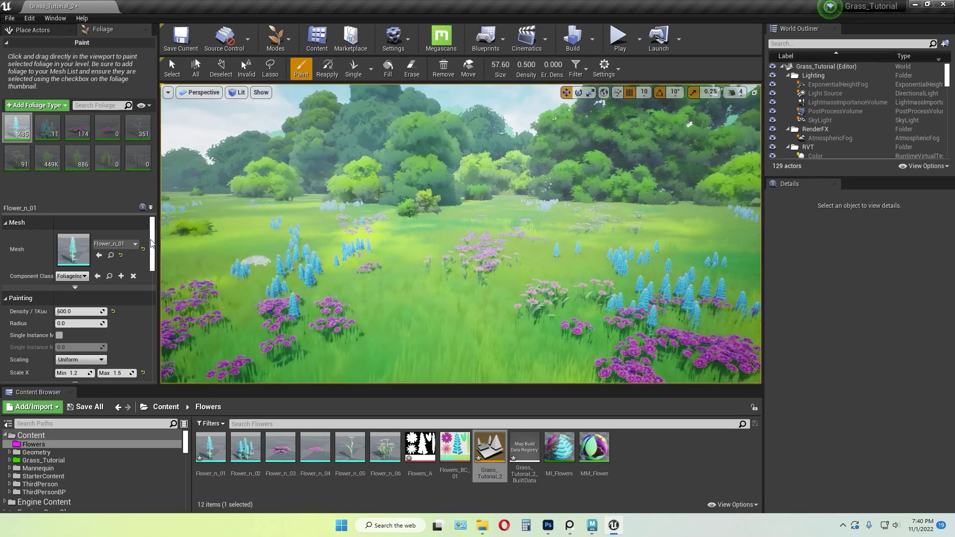
pyautogui.click(78, 127)
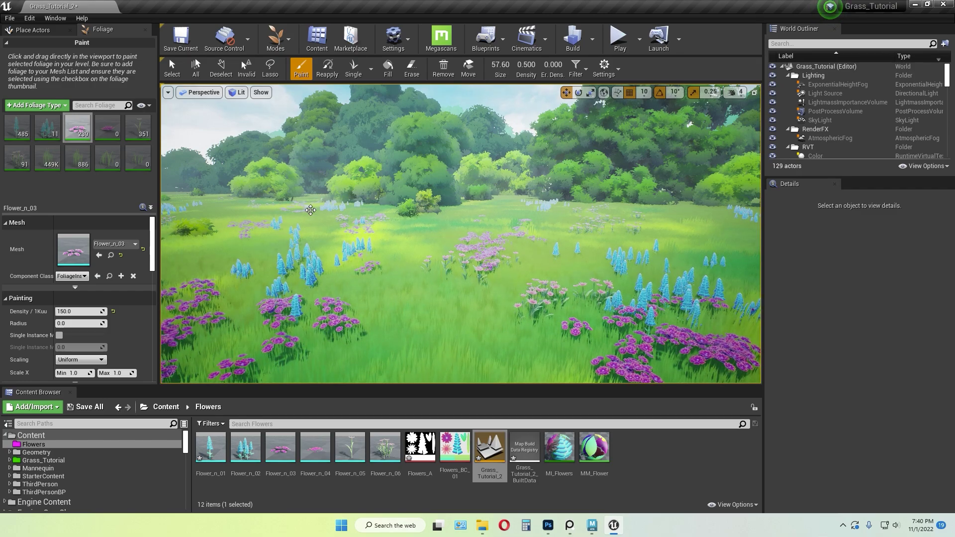
pyautogui.moveTo(254, 219)
pyautogui.mouseDown()
pyautogui.moveTo(238, 211)
pyautogui.moveTo(247, 202)
pyautogui.mouseUp()
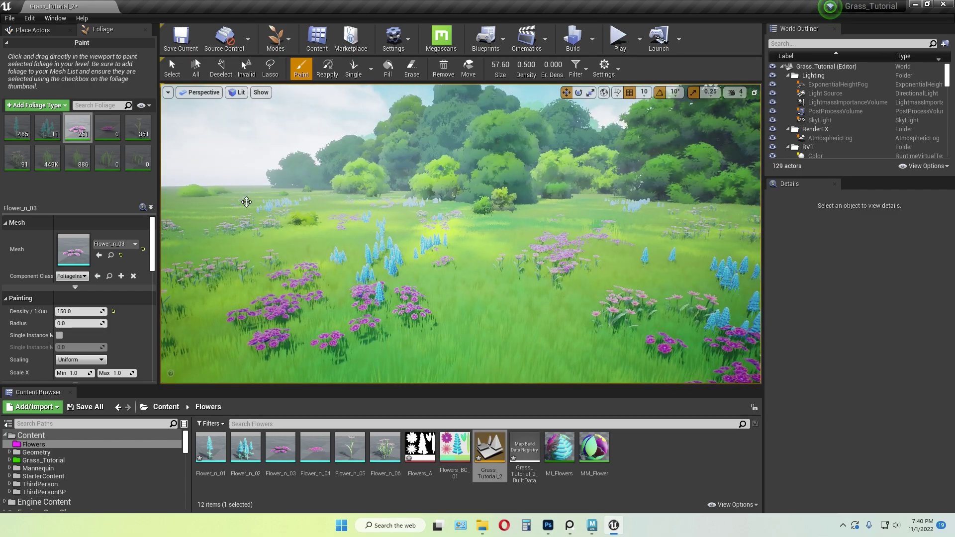
pyautogui.moveTo(247, 202); pyautogui.dragTo(289, 199, button='right')
pyautogui.moveTo(480, 232); pyautogui.dragTo(466, 220)
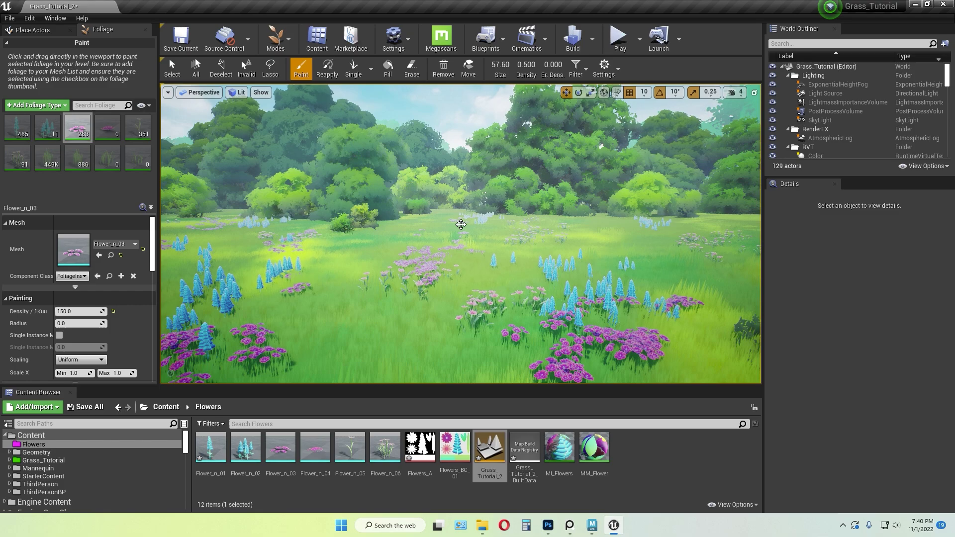
# - Add more Flower_n_03 patches around the small bushes and across the open grass in the back half of the meadow
pyautogui.moveTo(461, 224); pyautogui.dragTo(530, 297, button='right')
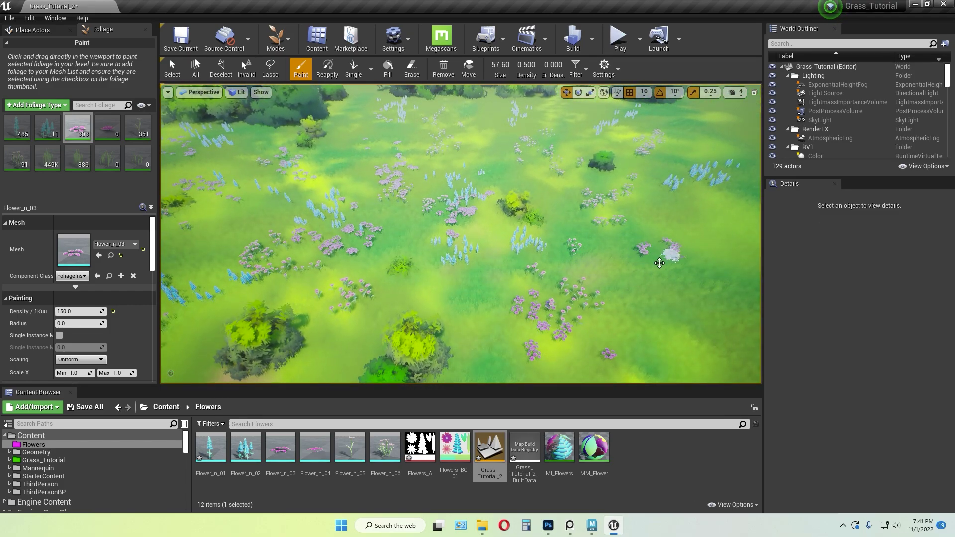
pyautogui.moveTo(658, 210); pyautogui.dragTo(565, 236, button='right')
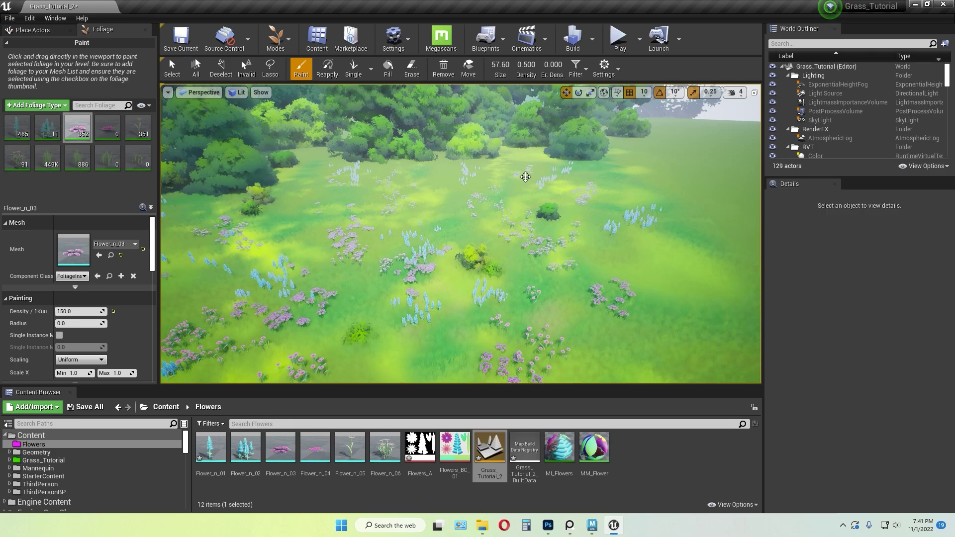
pyautogui.moveTo(528, 172); pyautogui.dragTo(533, 229, button='right')
pyautogui.moveTo(548, 226)
pyautogui.mouseDown()
pyautogui.moveTo(559, 239)
pyautogui.moveTo(551, 220)
pyautogui.mouseUp()
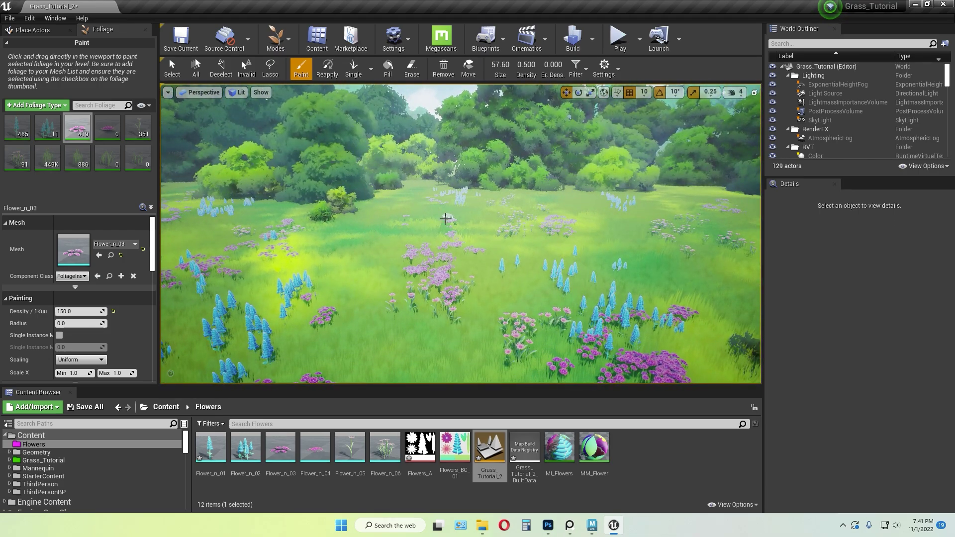
pyautogui.moveTo(373, 226); pyautogui.dragTo(399, 234)
pyautogui.moveTo(399, 234)
pyautogui.mouseDown(button='right')
pyautogui.moveTo(402, 273)
pyautogui.moveTo(393, 263)
pyautogui.moveTo(399, 228)
pyautogui.mouseUp(button='right')
pyautogui.moveTo(545, 298); pyautogui.dragTo(531, 288, button='right')
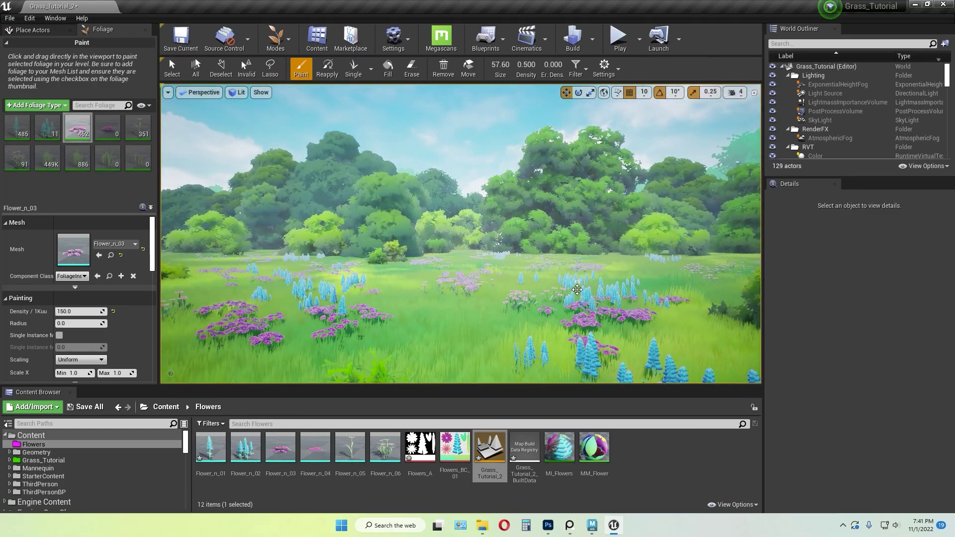
# - Leave foliage painting for Select mode and play-test the level, running the character through the flower patches before stopping
pyautogui.click(276, 38)
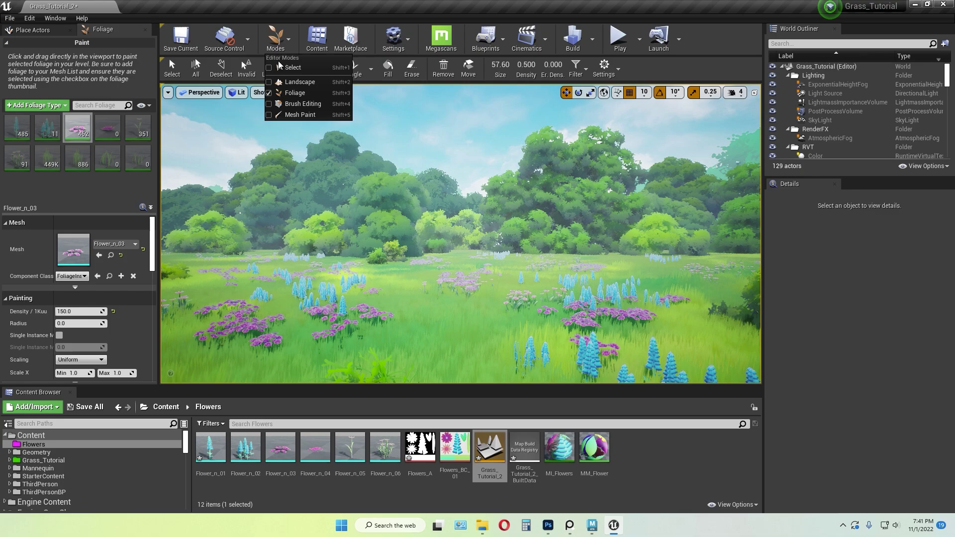
pyautogui.click(294, 66)
pyautogui.click(619, 38)
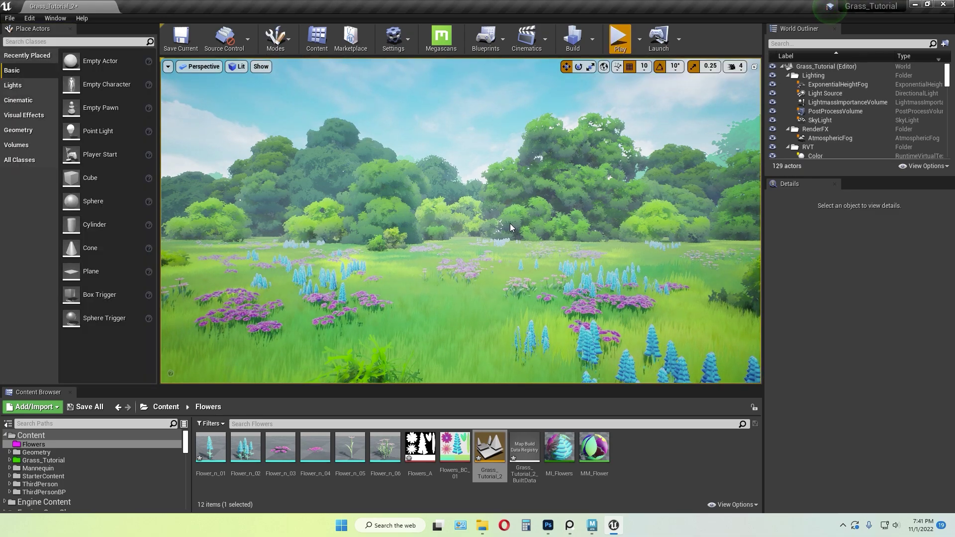
pyautogui.click(510, 224)
pyautogui.press('w')
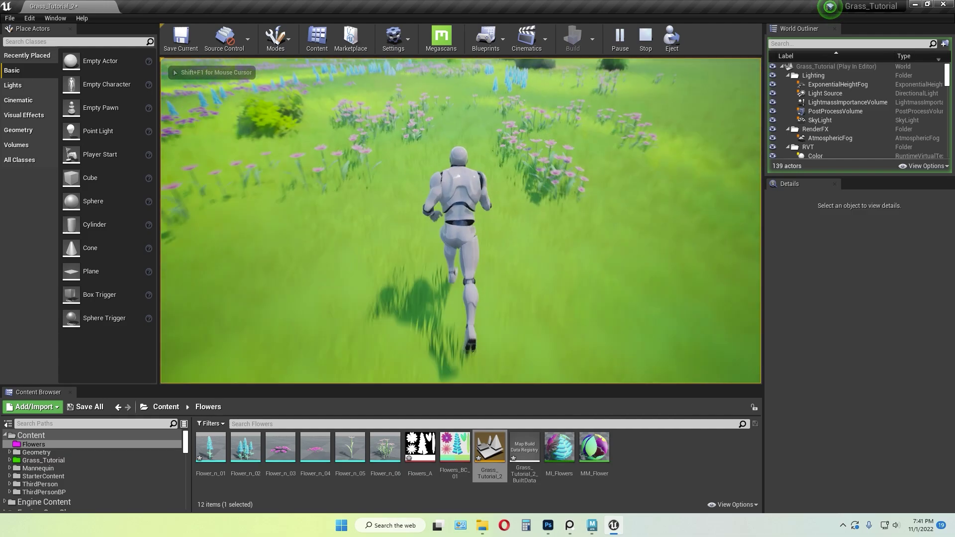
pyautogui.press('w')
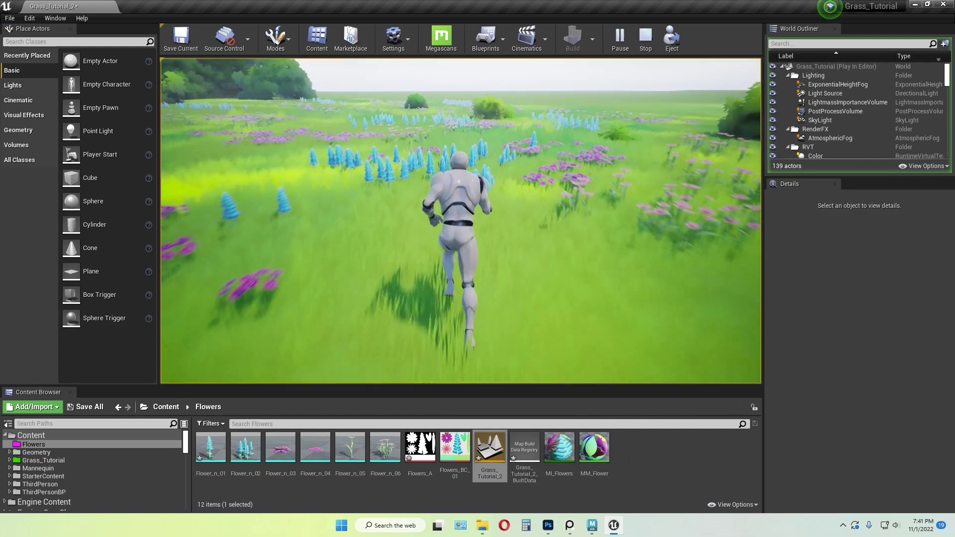
pyautogui.press('d')
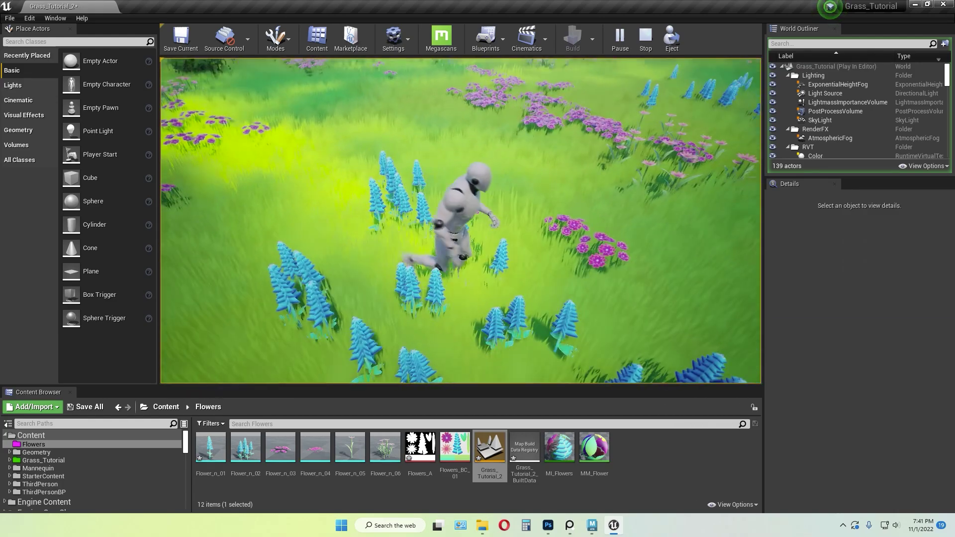
pyautogui.press('Escape')
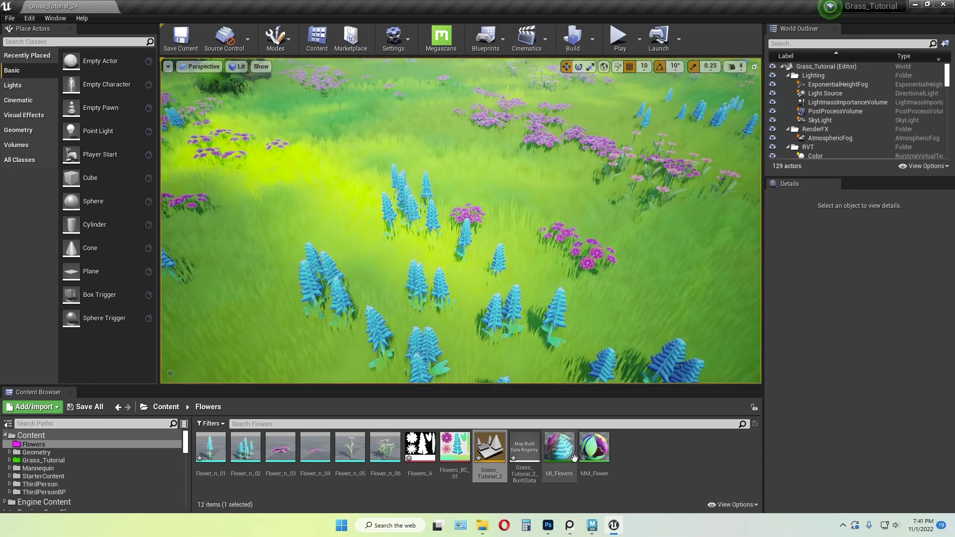
# - Set the Tint_BC color of MI_Flowers to a pale yellow, about R 0.8, G 0.76, B 0.50
pyautogui.doubleClick(559, 446)
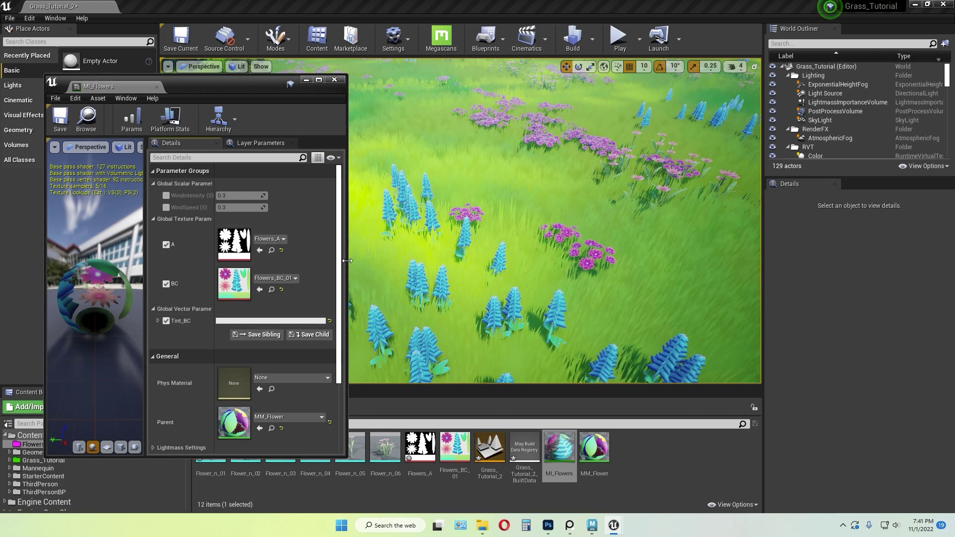
pyautogui.moveTo(347, 265); pyautogui.dragTo(327, 266)
pyautogui.click(272, 321)
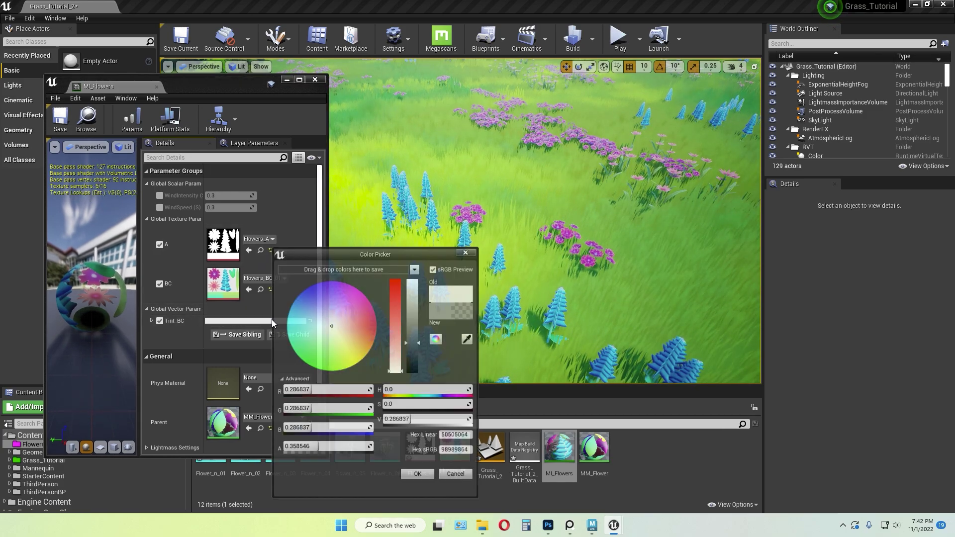
pyautogui.moveTo(270, 305); pyautogui.dragTo(277, 324)
pyautogui.moveTo(539, 315); pyautogui.dragTo(502, 321, button='right')
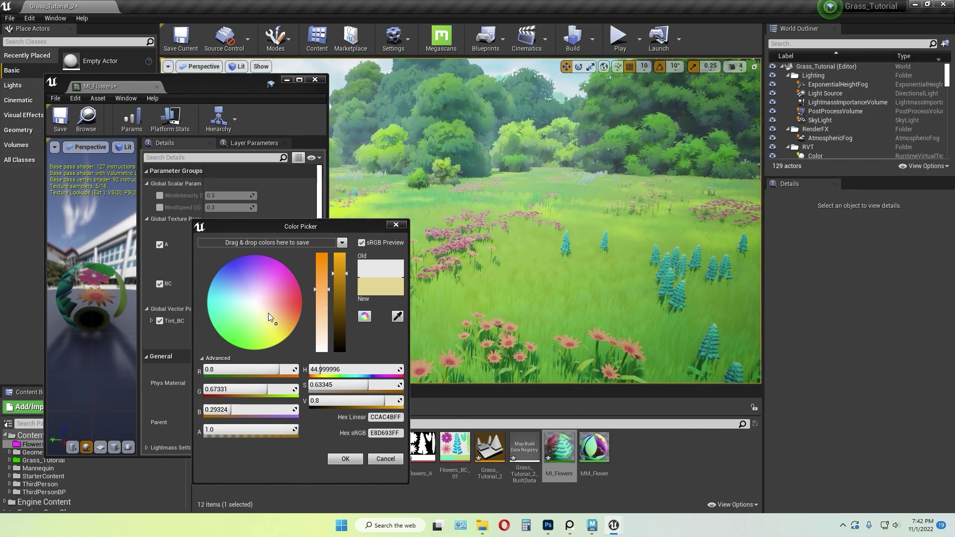
pyautogui.click(268, 313)
pyautogui.moveTo(273, 315); pyautogui.dragTo(266, 319)
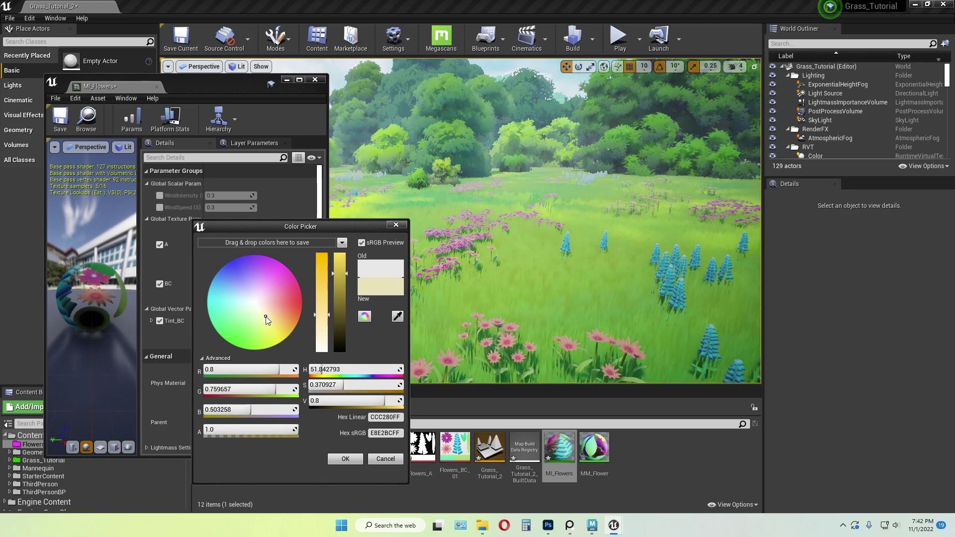
pyautogui.click(344, 458)
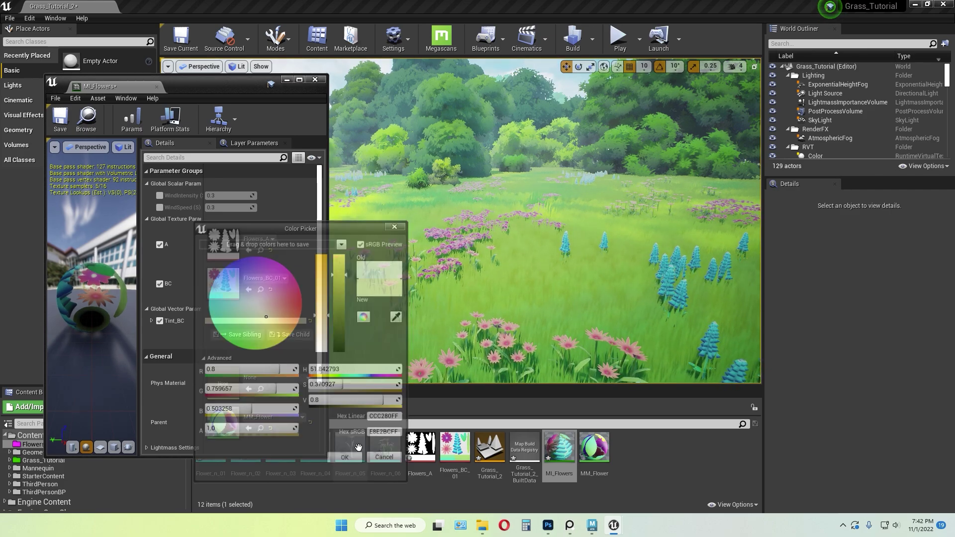
# - Enable the WindIntensity and WindSpeed overrides in MI_Flowers, set both to 0.2, and inspect the flowers in the meadow
pyautogui.moveTo(498, 249); pyautogui.dragTo(616, 270, button='right')
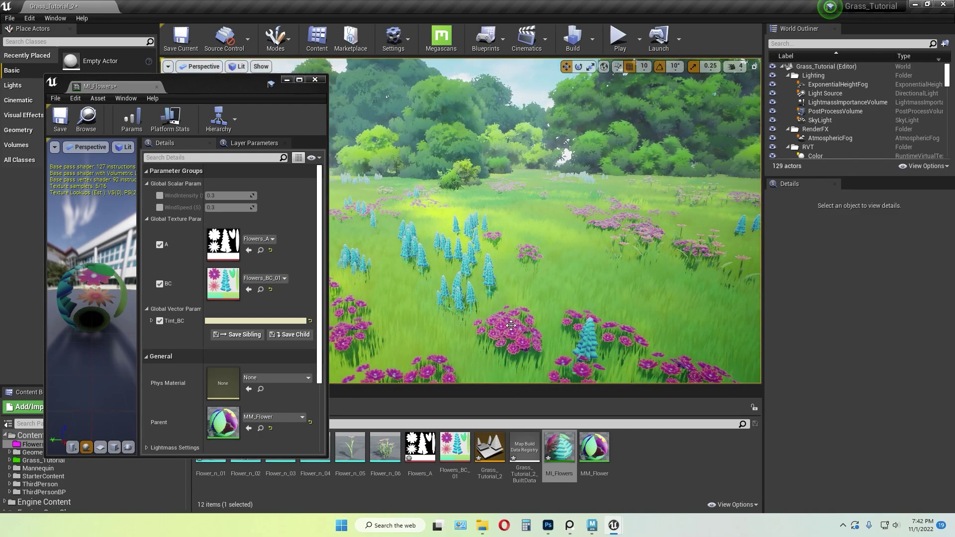
pyautogui.click(161, 196)
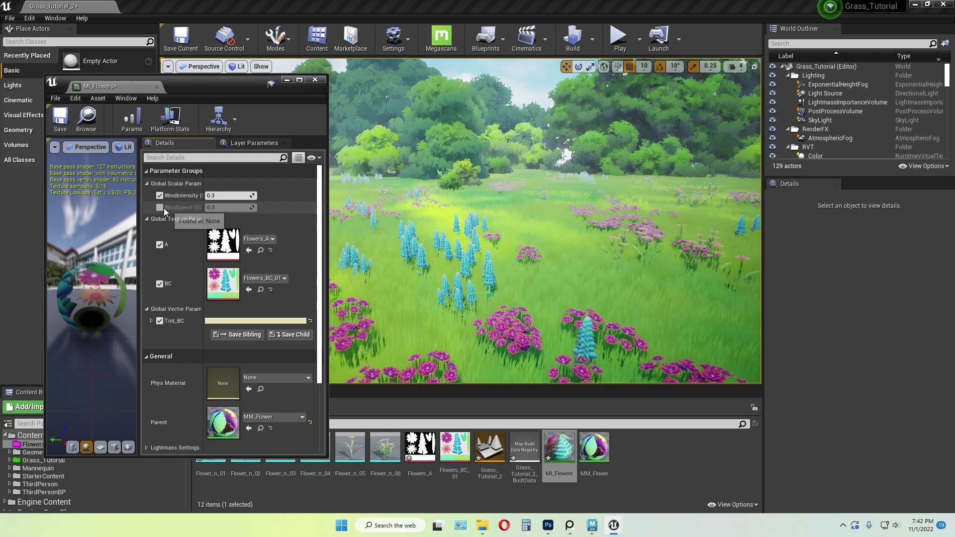
pyautogui.click(162, 208)
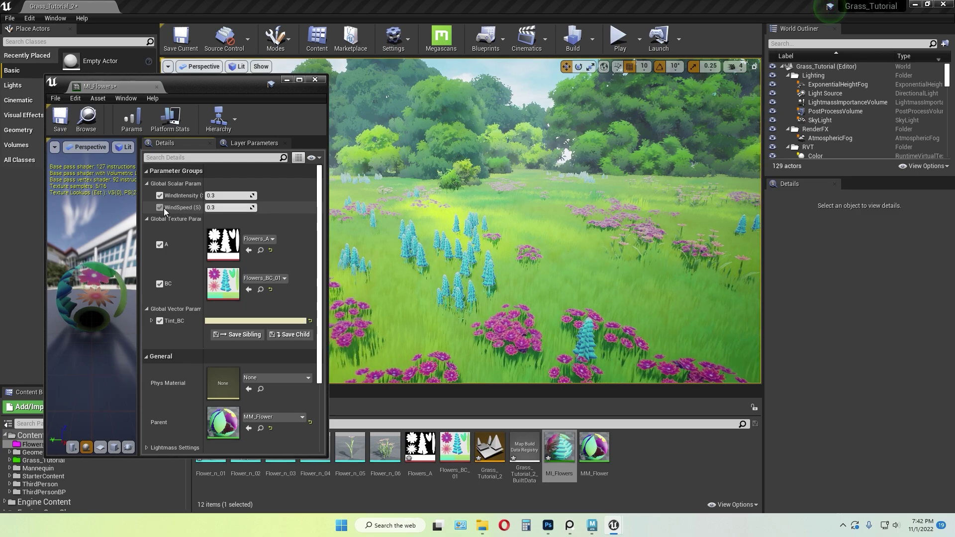
pyautogui.click(224, 196)
pyautogui.click(226, 196)
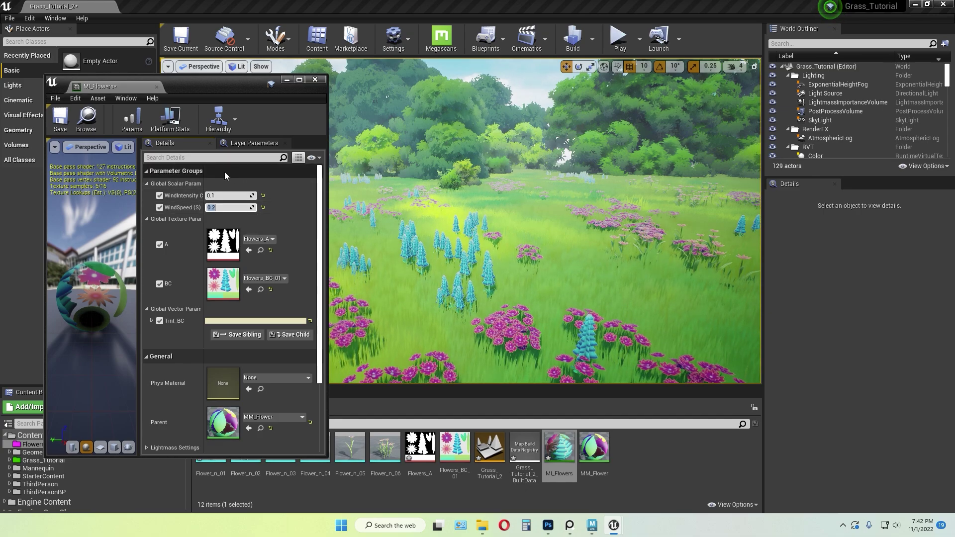
pyautogui.click(224, 196)
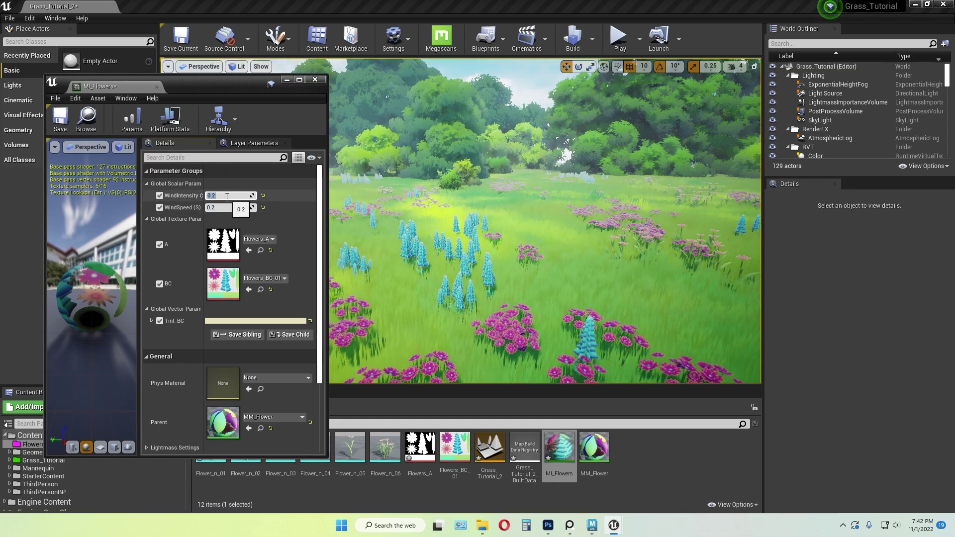
pyautogui.click(315, 79)
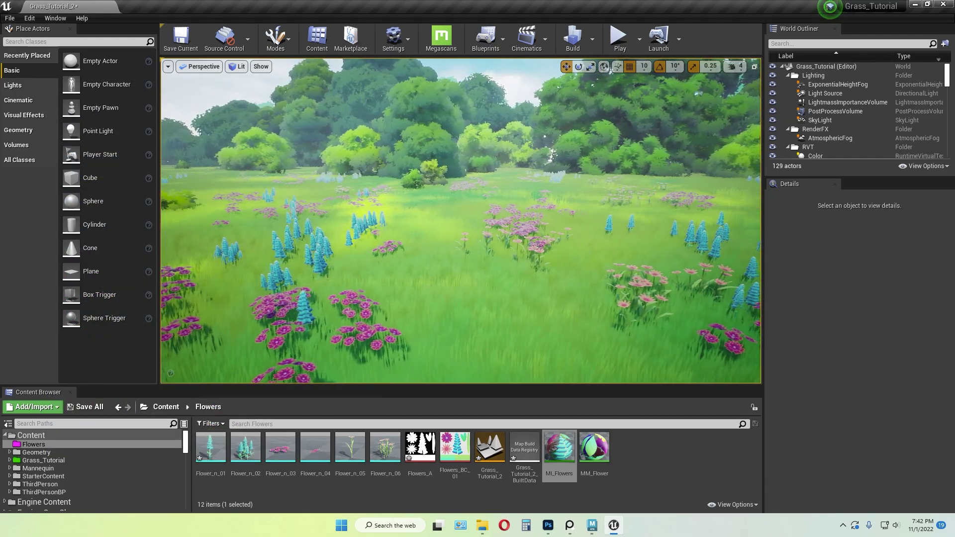
pyautogui.moveTo(461, 224); pyautogui.dragTo(432, 237, button='right')
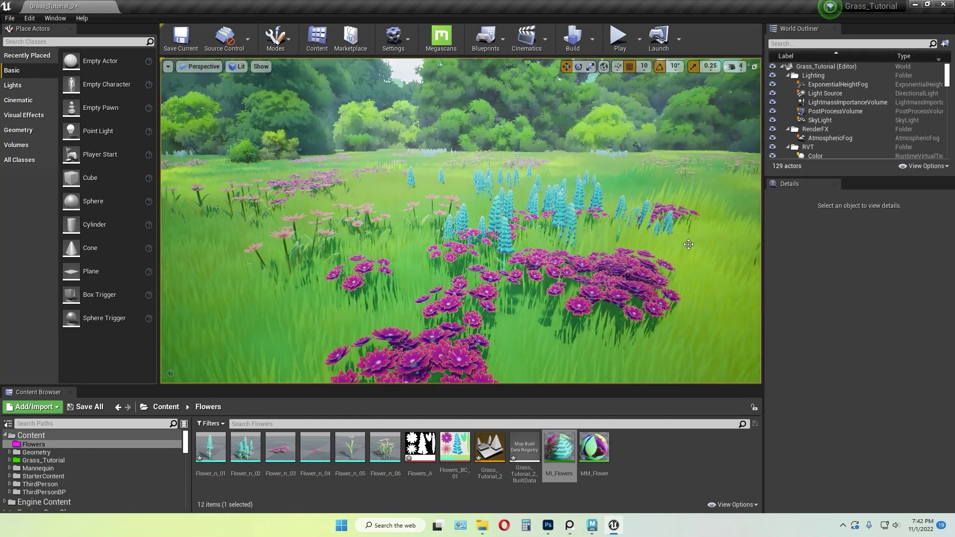